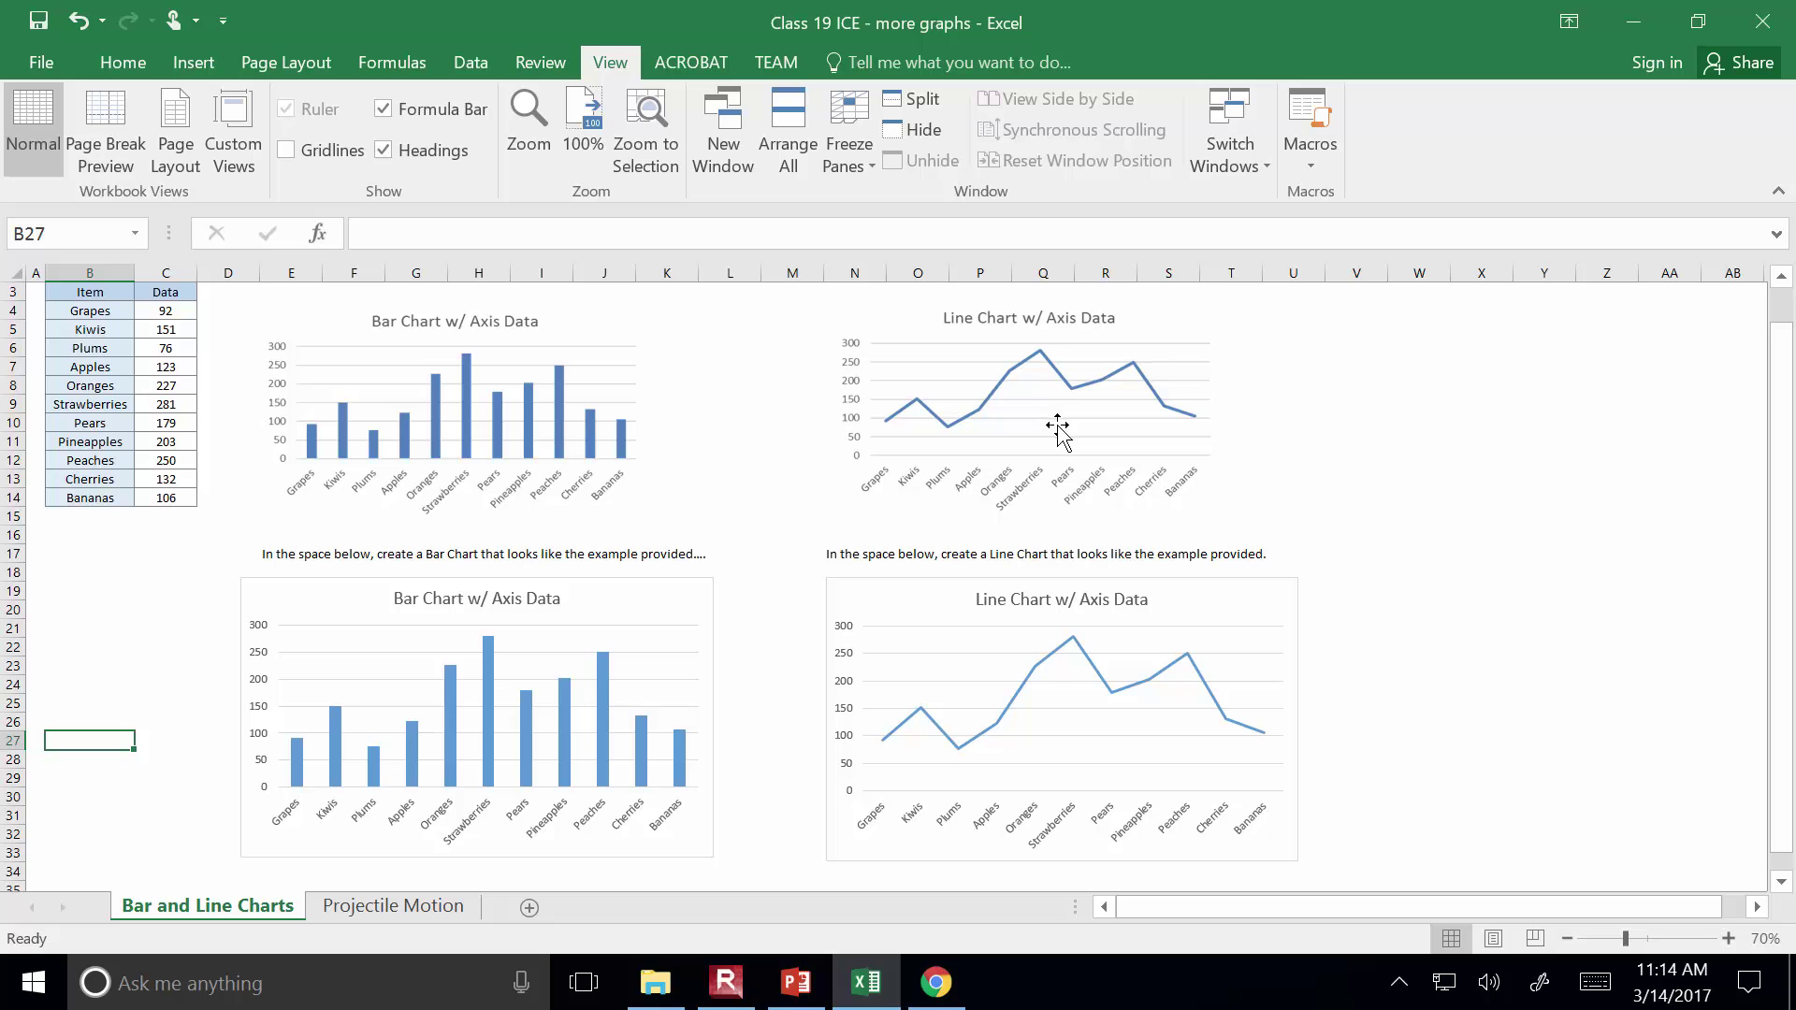
Switch from the charts sheet to the PowerPoint lecture on slide 5, 'Additional Charts (cont'd)'
left_click_drag(1786, 435, 1732, 473)
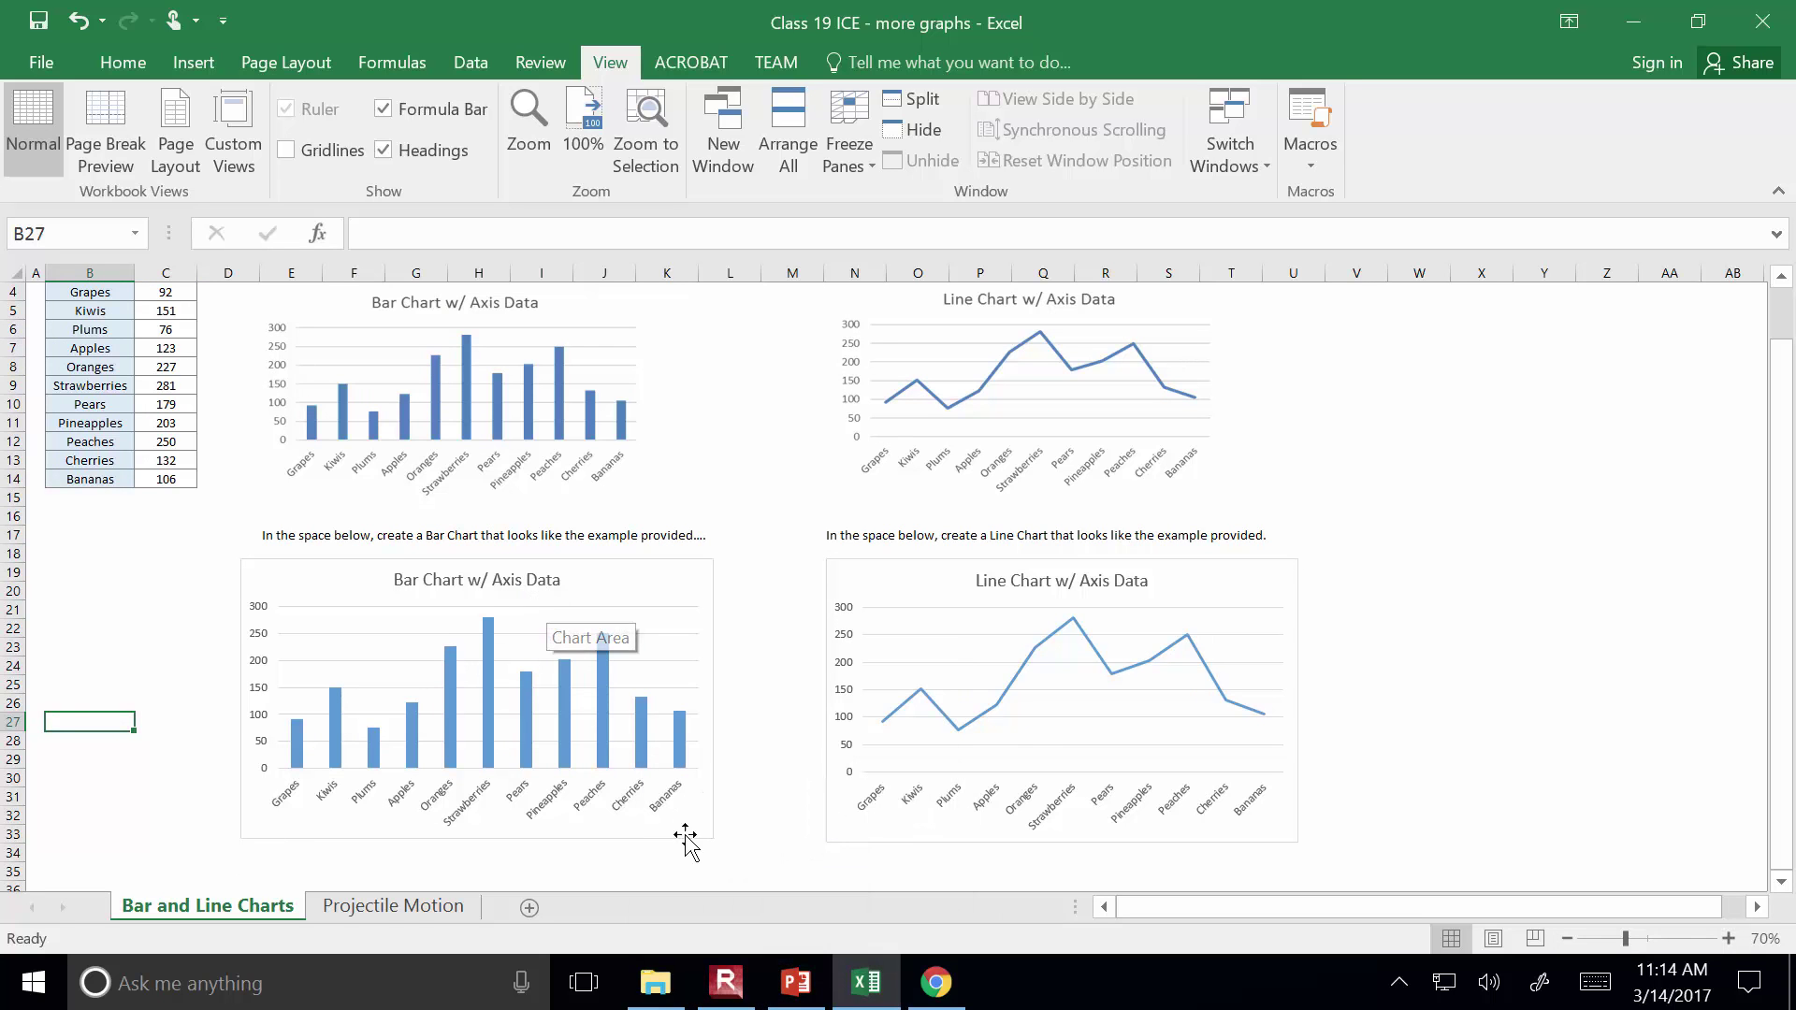
left_click(796, 982)
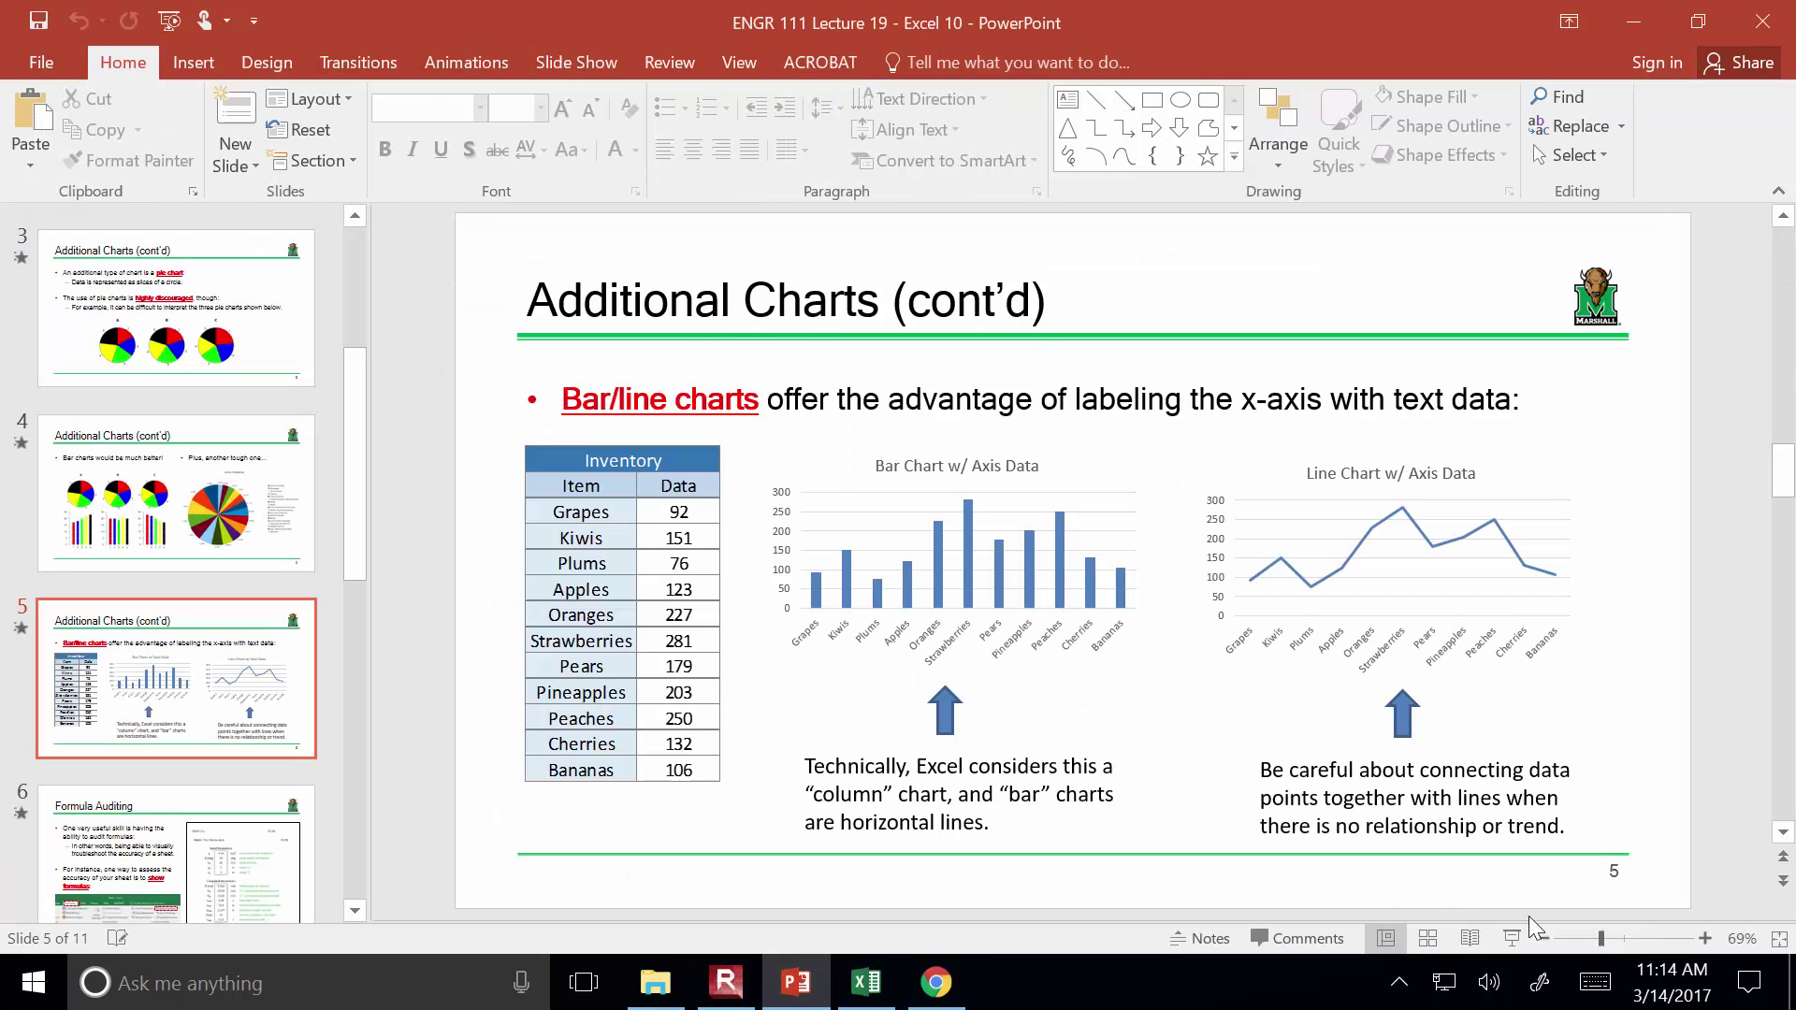
Present from slide 5 to the Formula Auditing slide, reveal its example, then end the show
left_click(1509, 938)
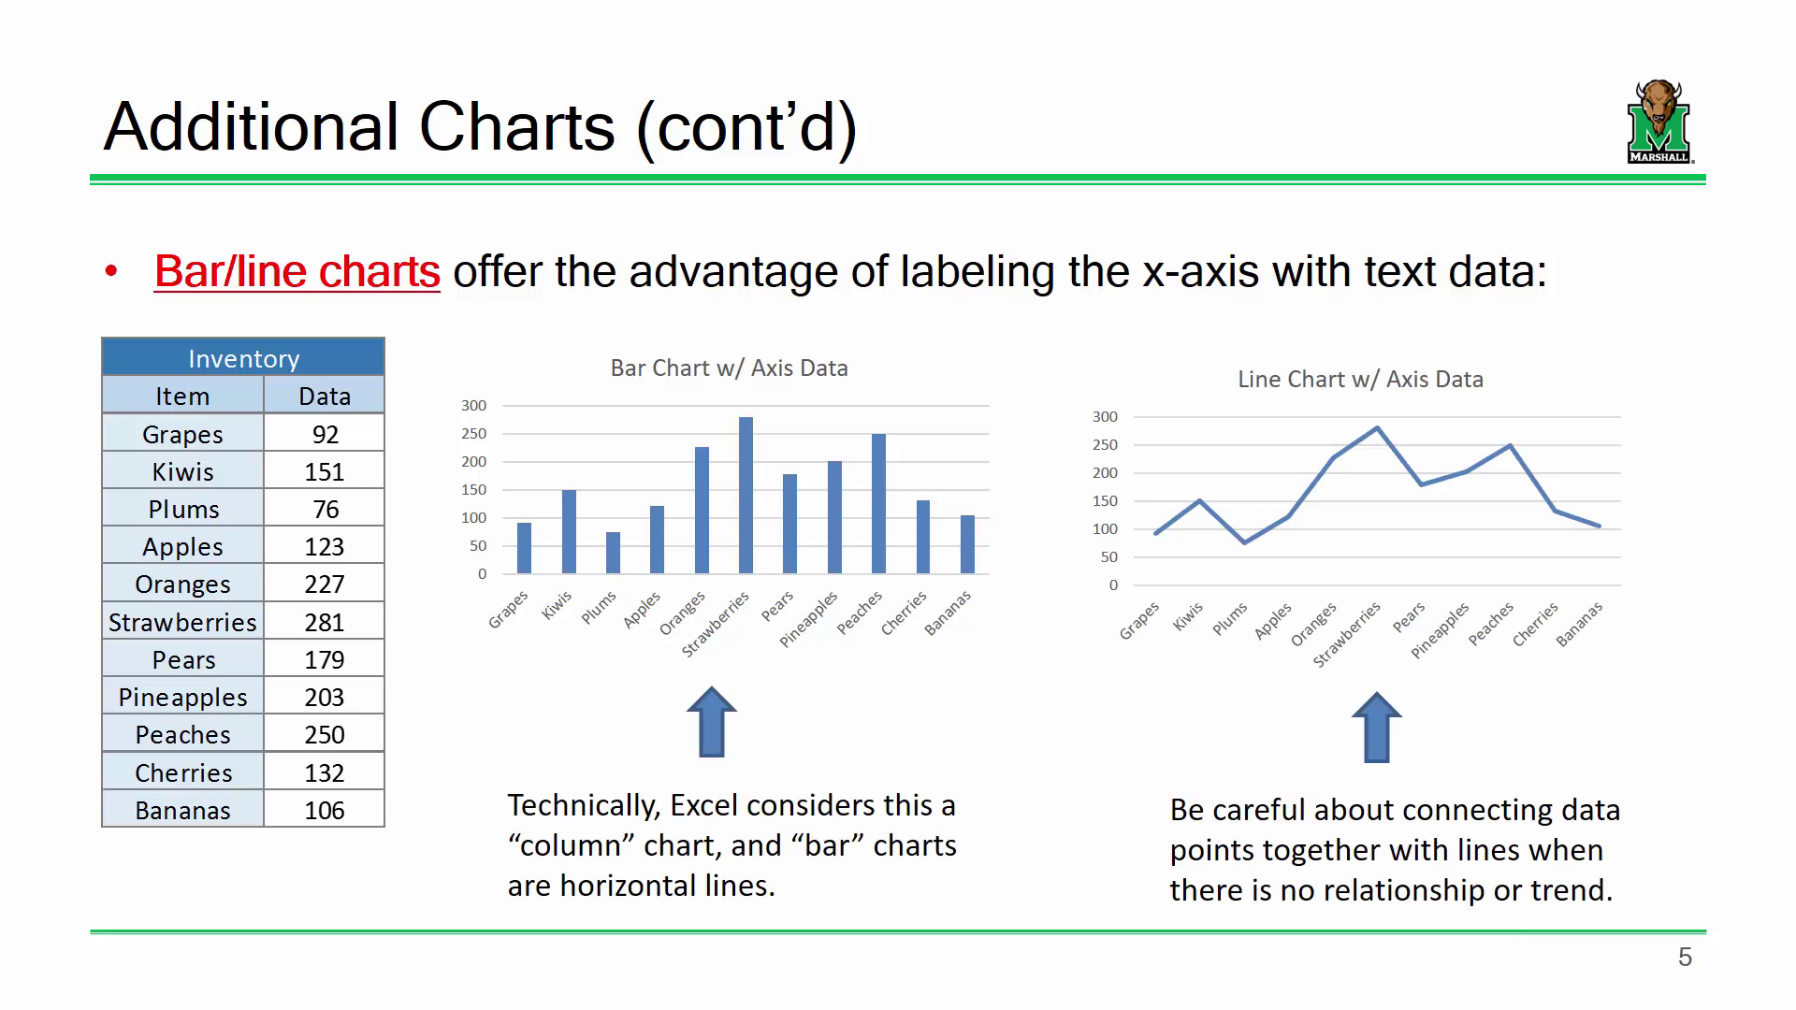
left_click(1478, 896)
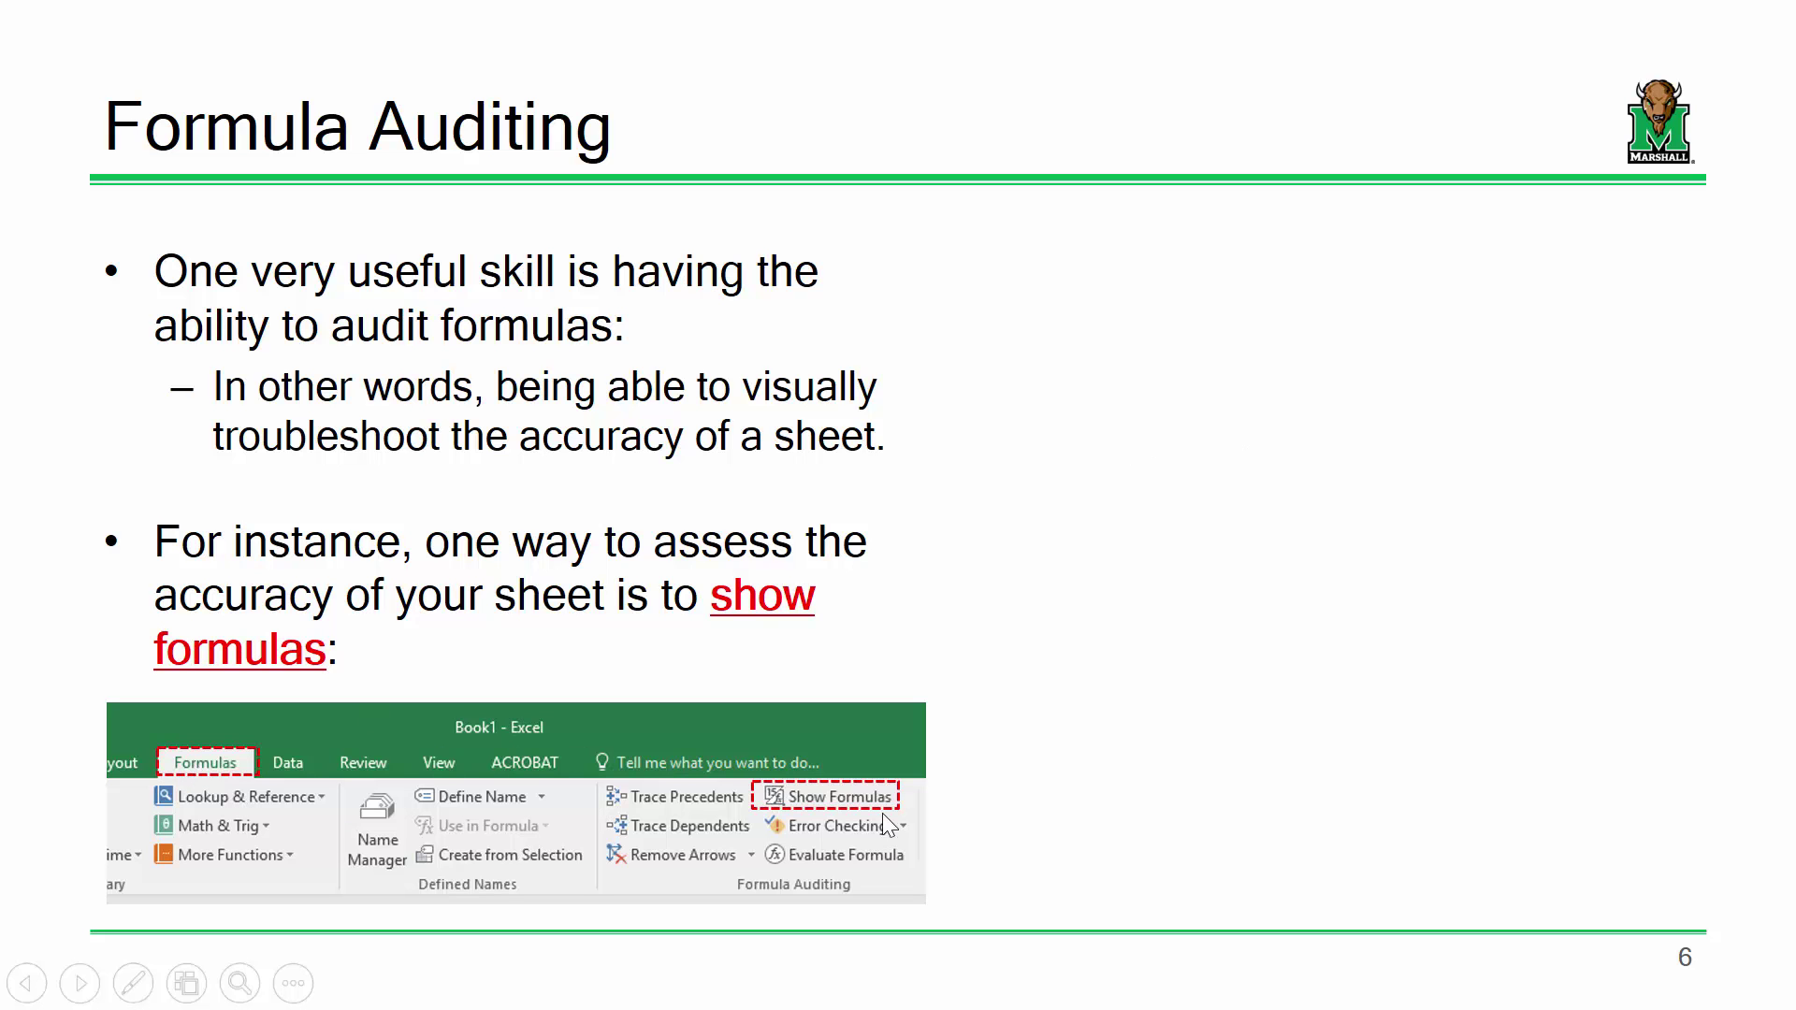
left_click(812, 795)
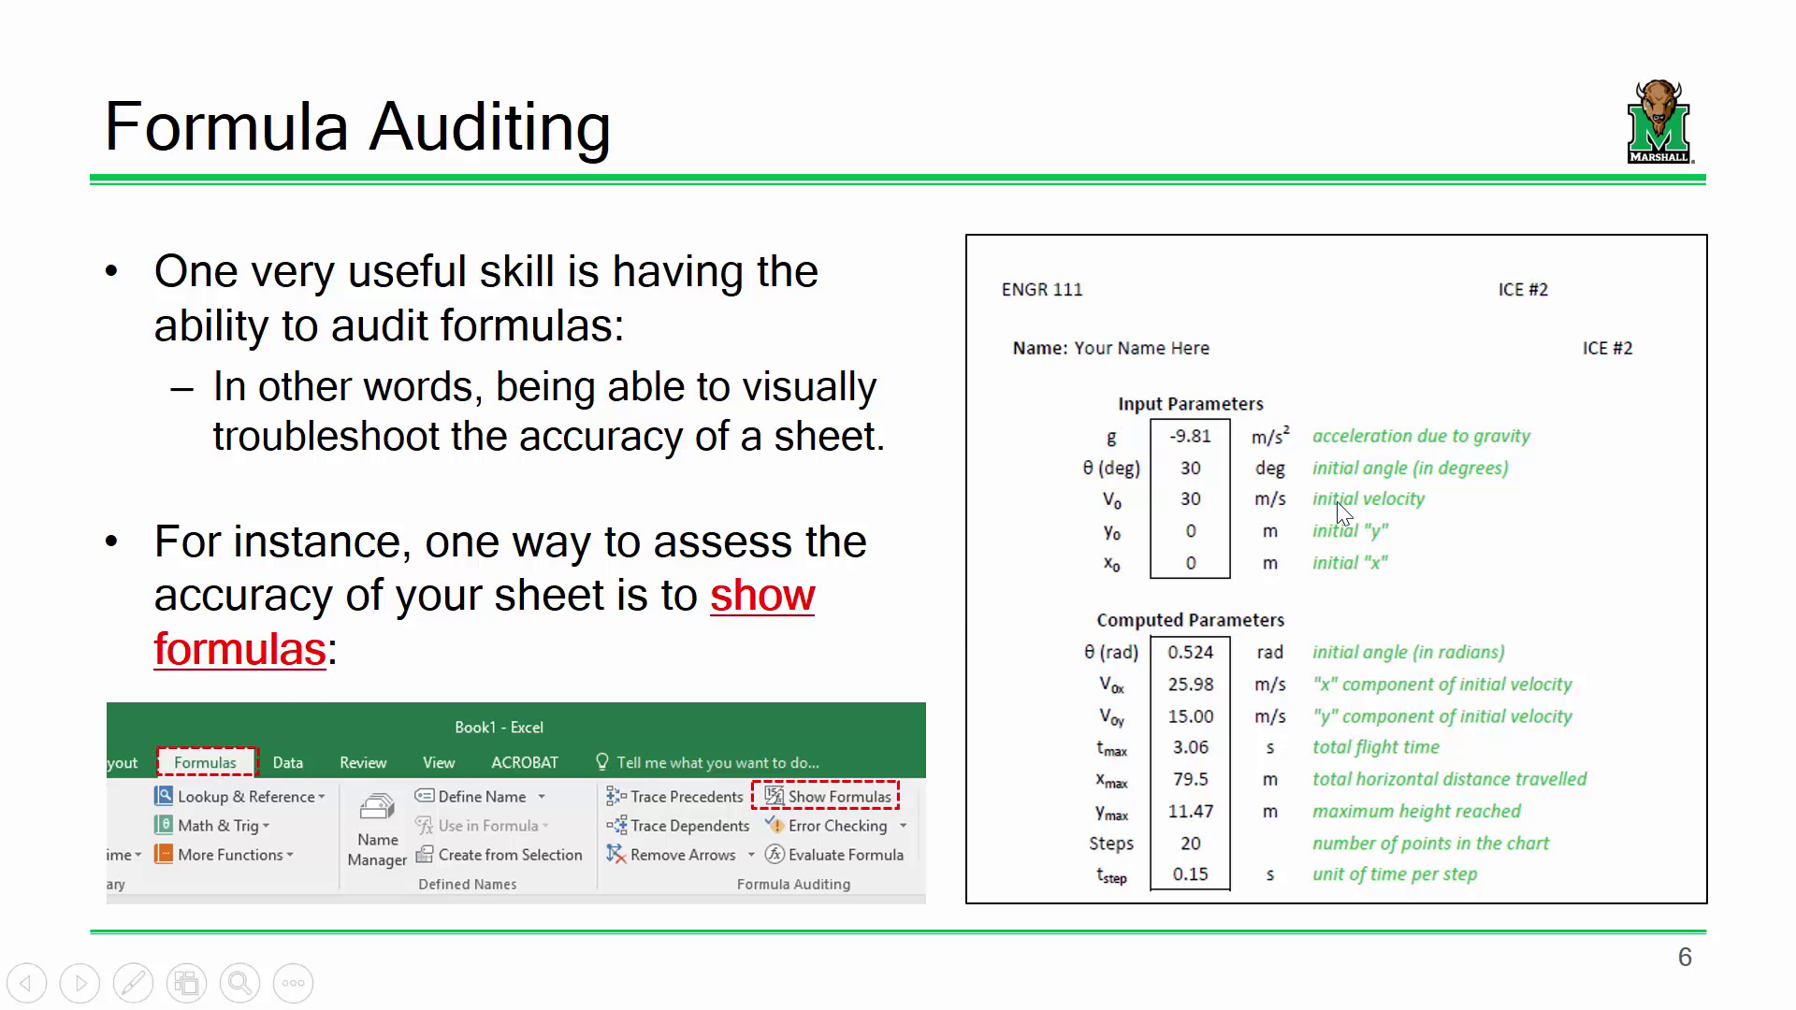
key("Escape")
Return to the Excel workbook and switch to the Projectile Motion sheet
left_click(863, 984)
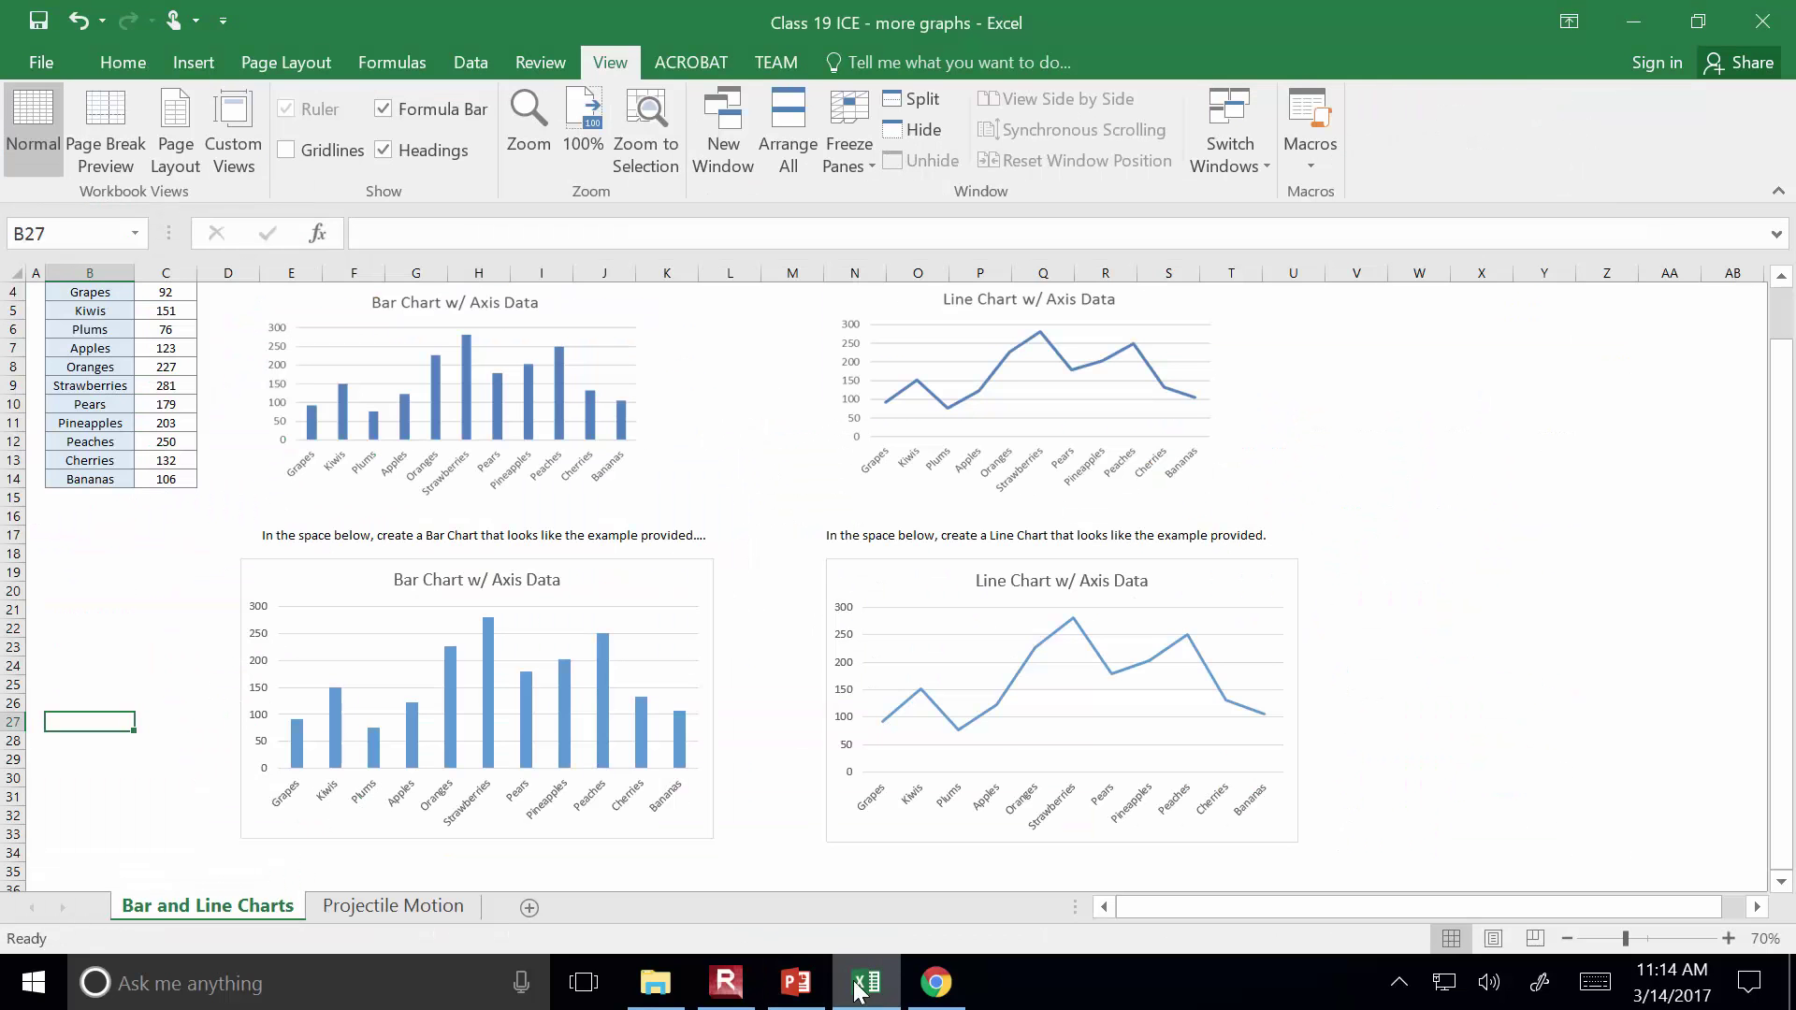
left_click(440, 909)
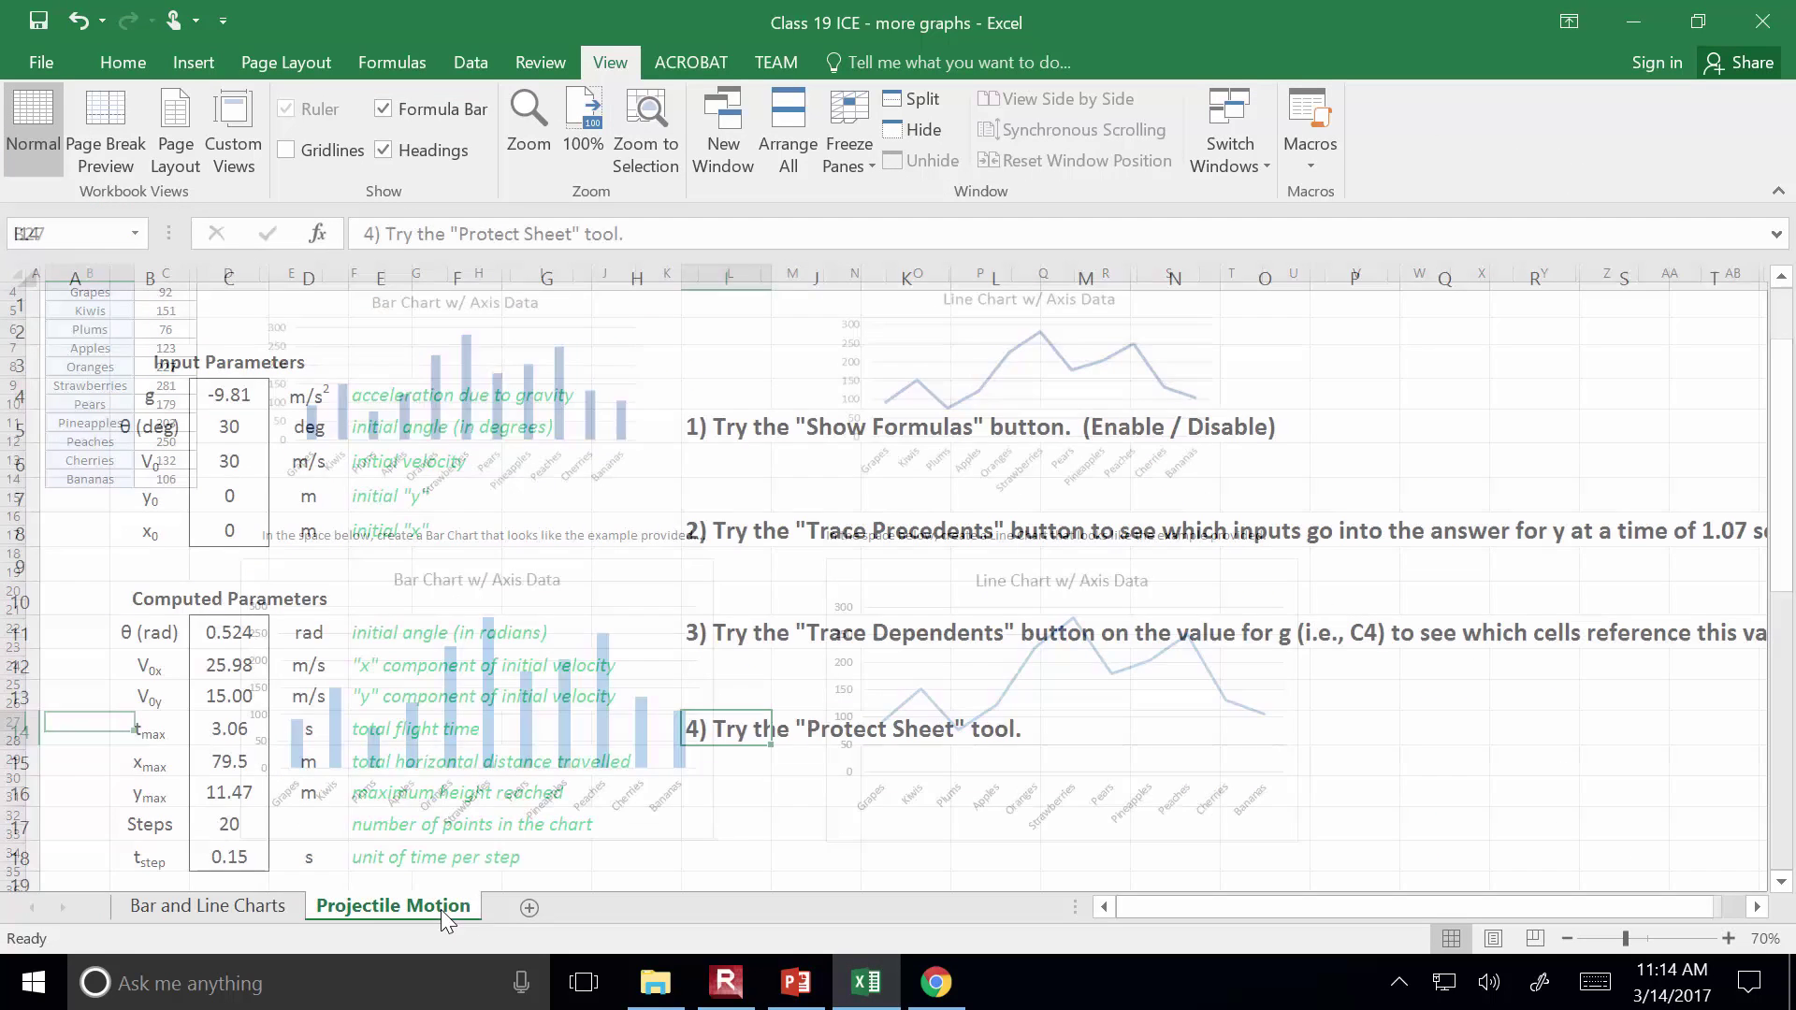
left_click(1412, 728)
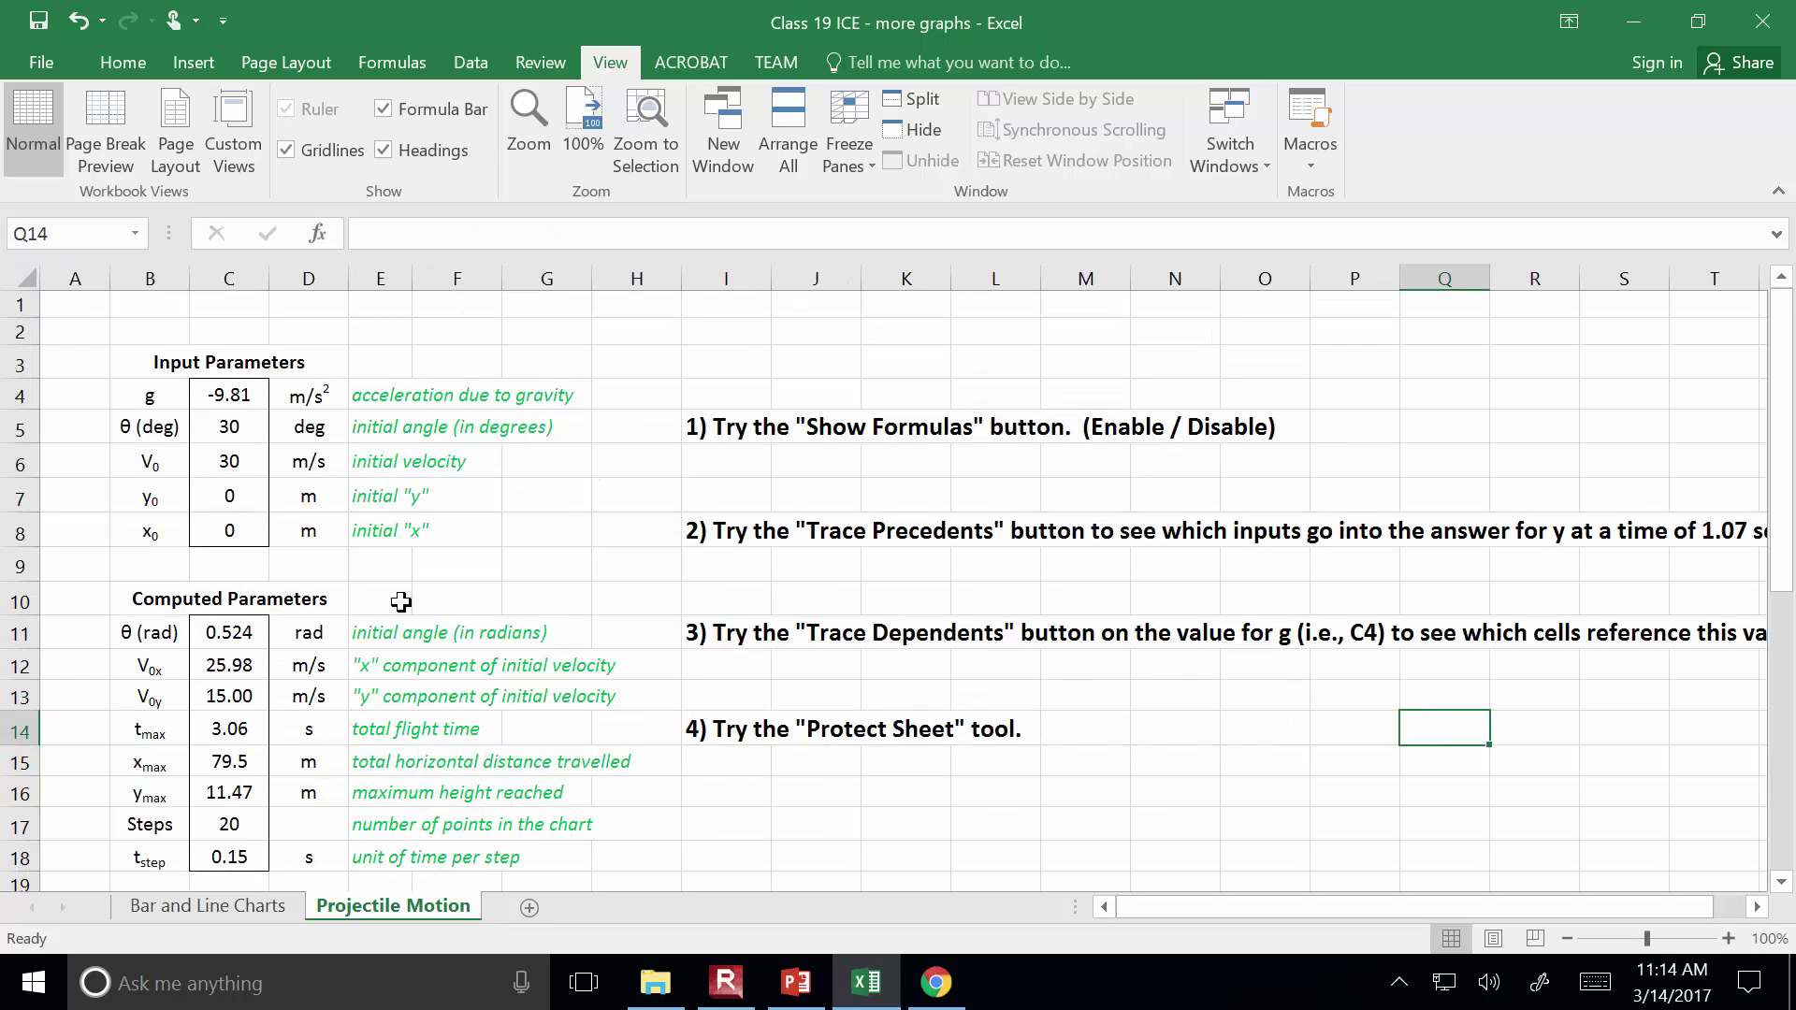
scroll(280, 547, "down", 2)
scroll(295, 552, "up", 2)
Inspect the C11 radians formula and the C12 formula, leaving both unchanged
left_click(234, 630)
left_click(531, 231)
key("Escape")
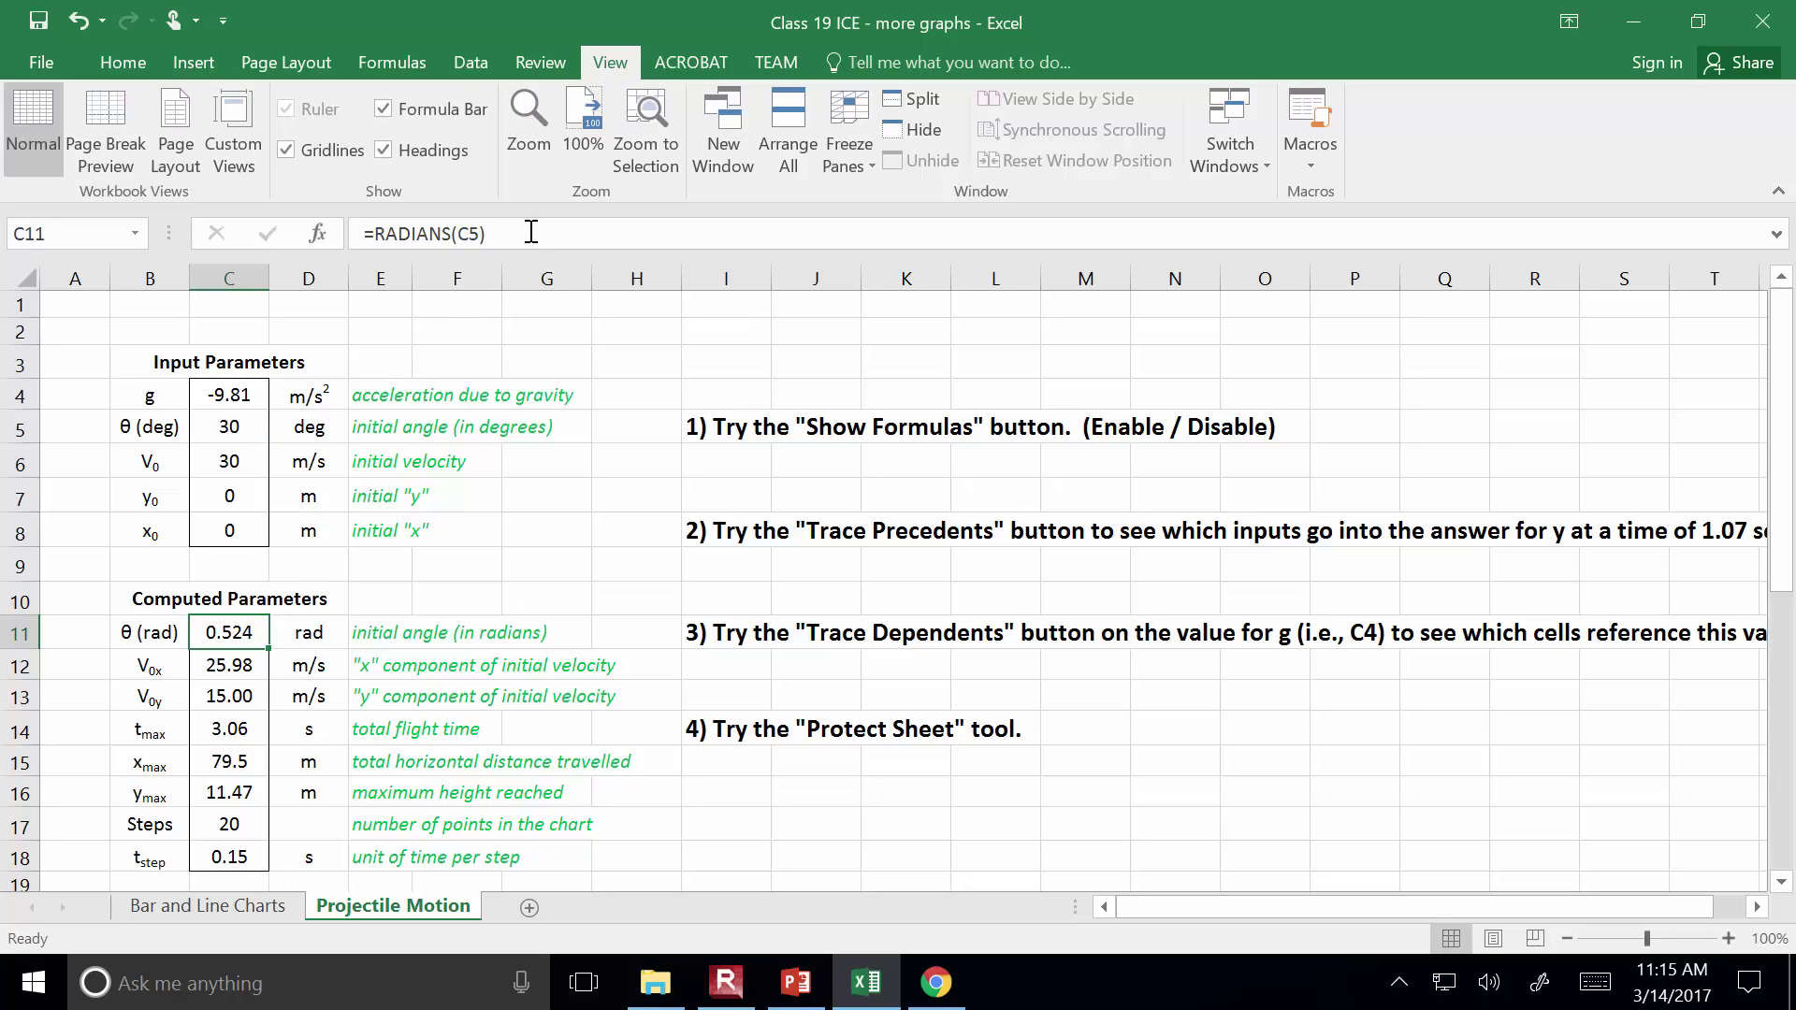
left_click(254, 688)
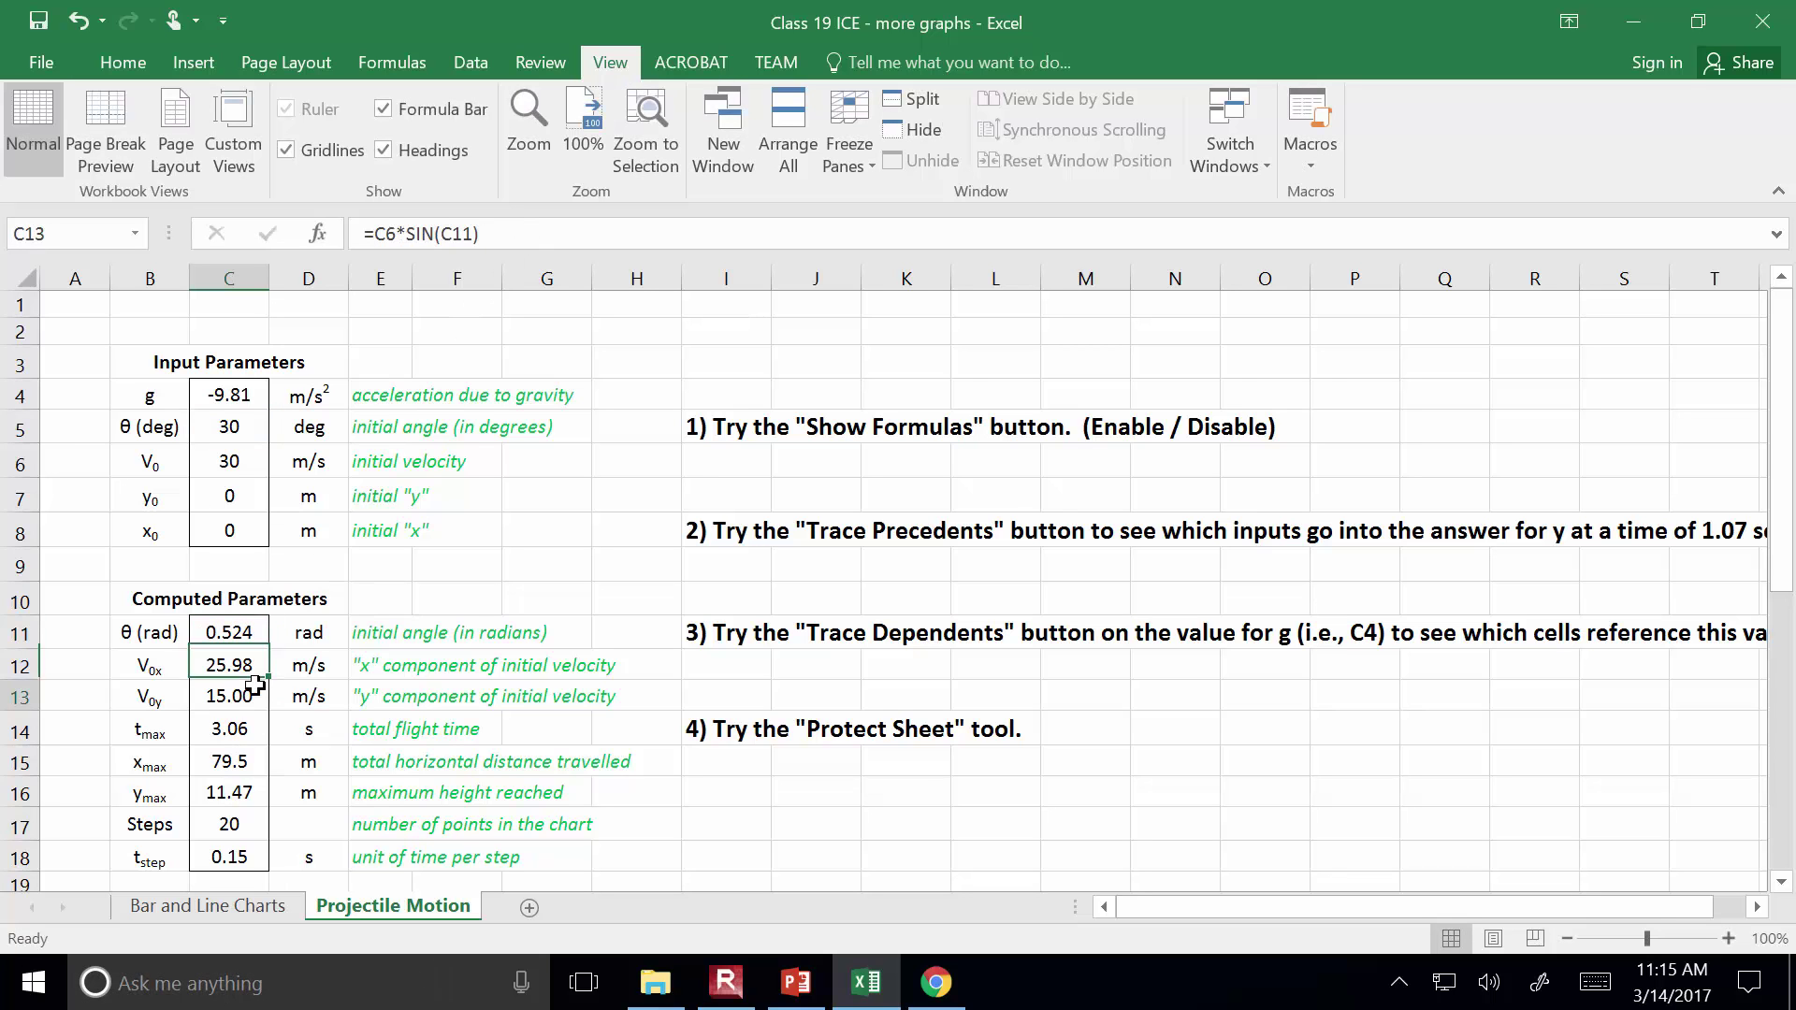
left_click(241, 632)
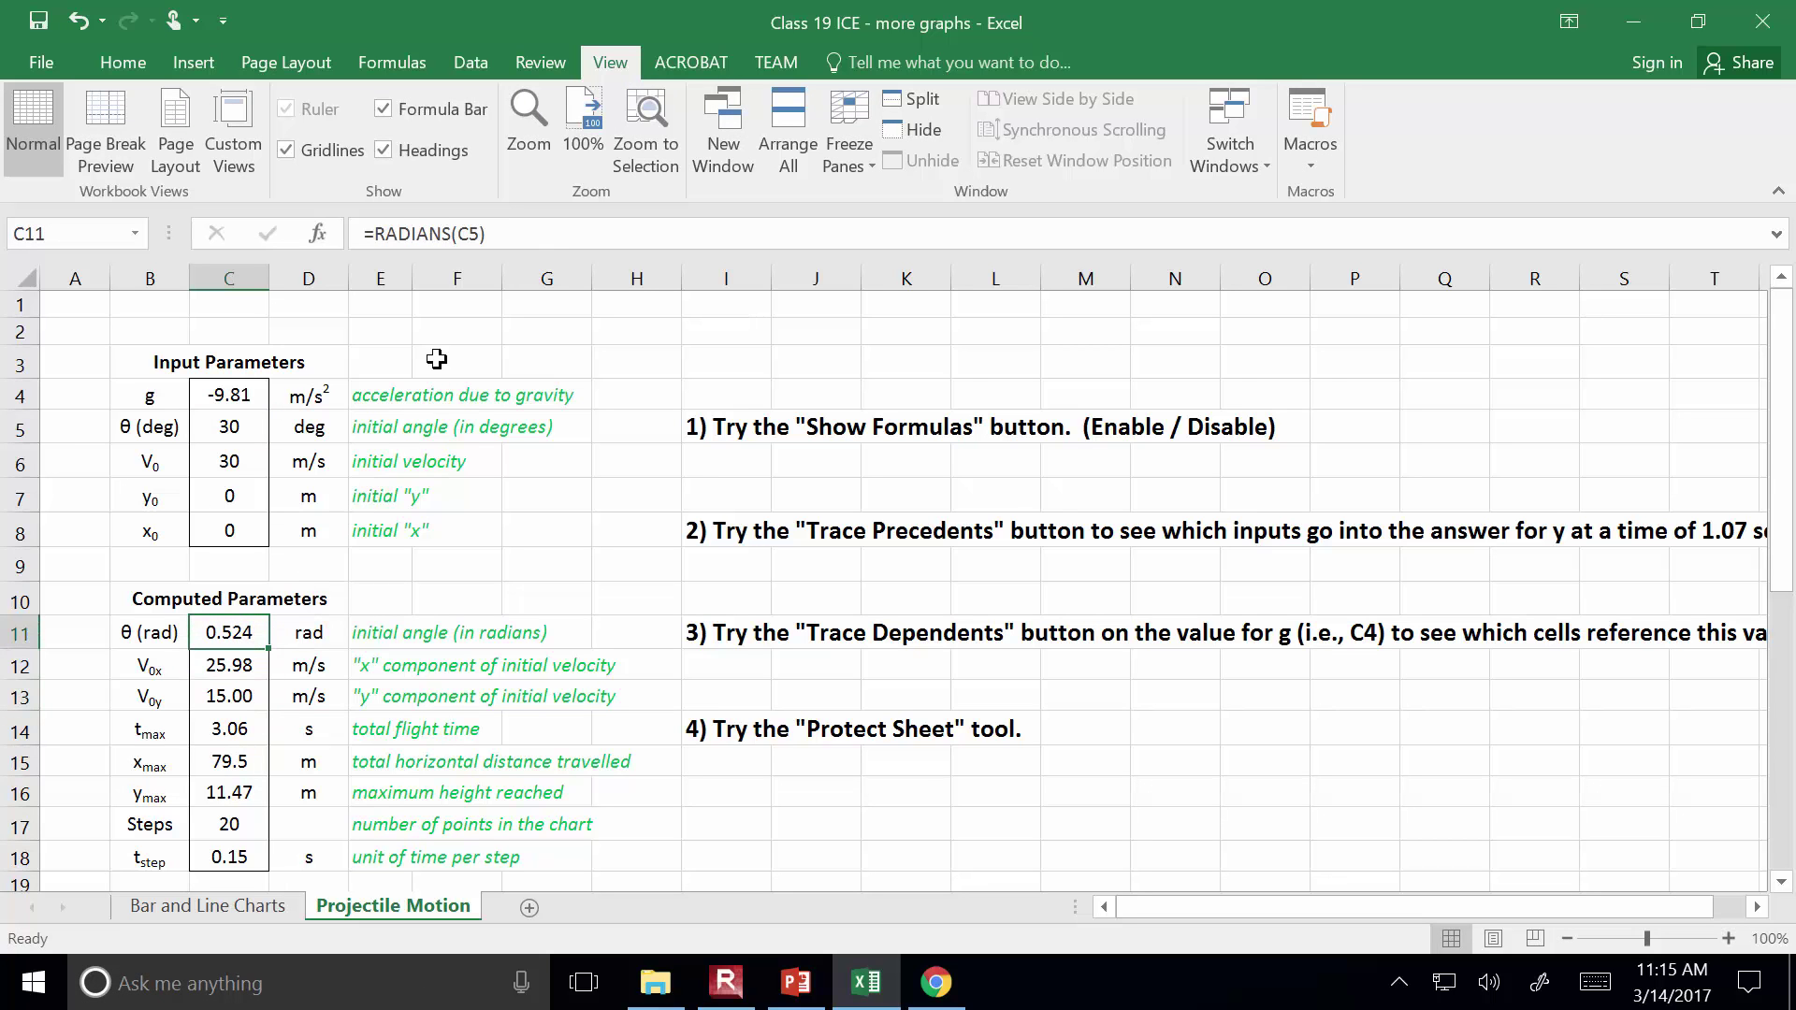
left_click(524, 235)
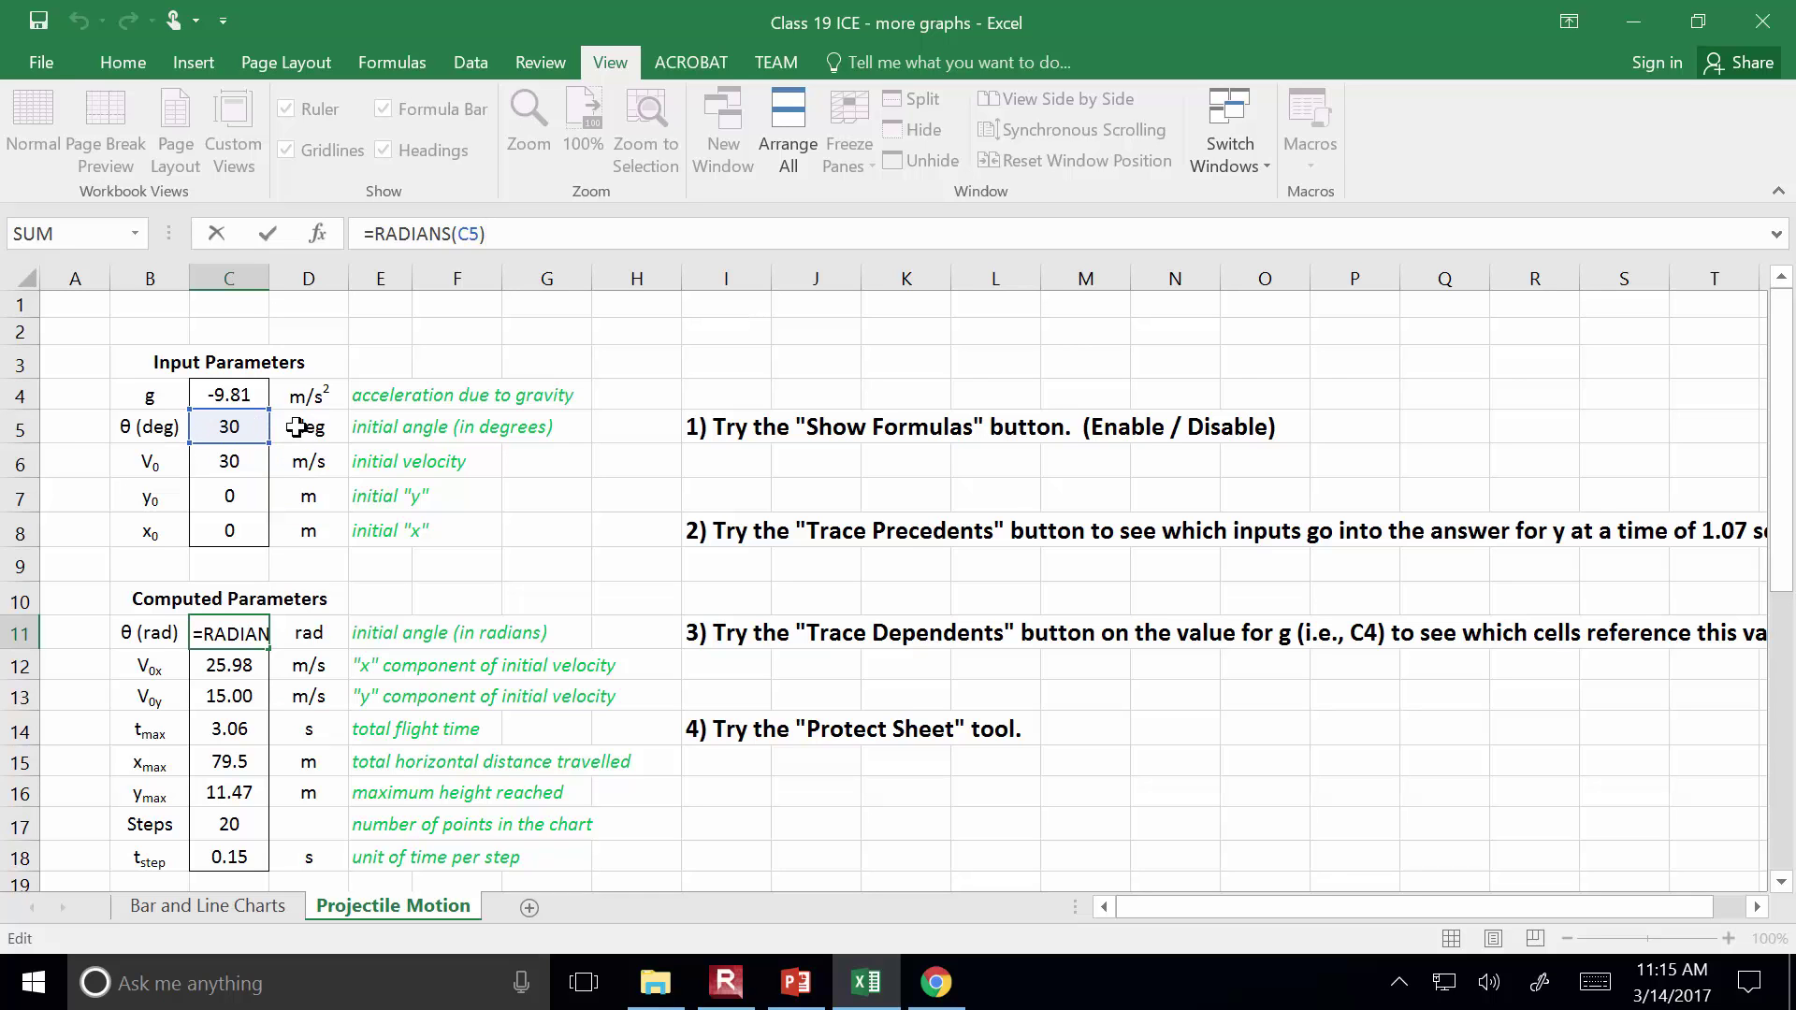
key("ctrl+Return")
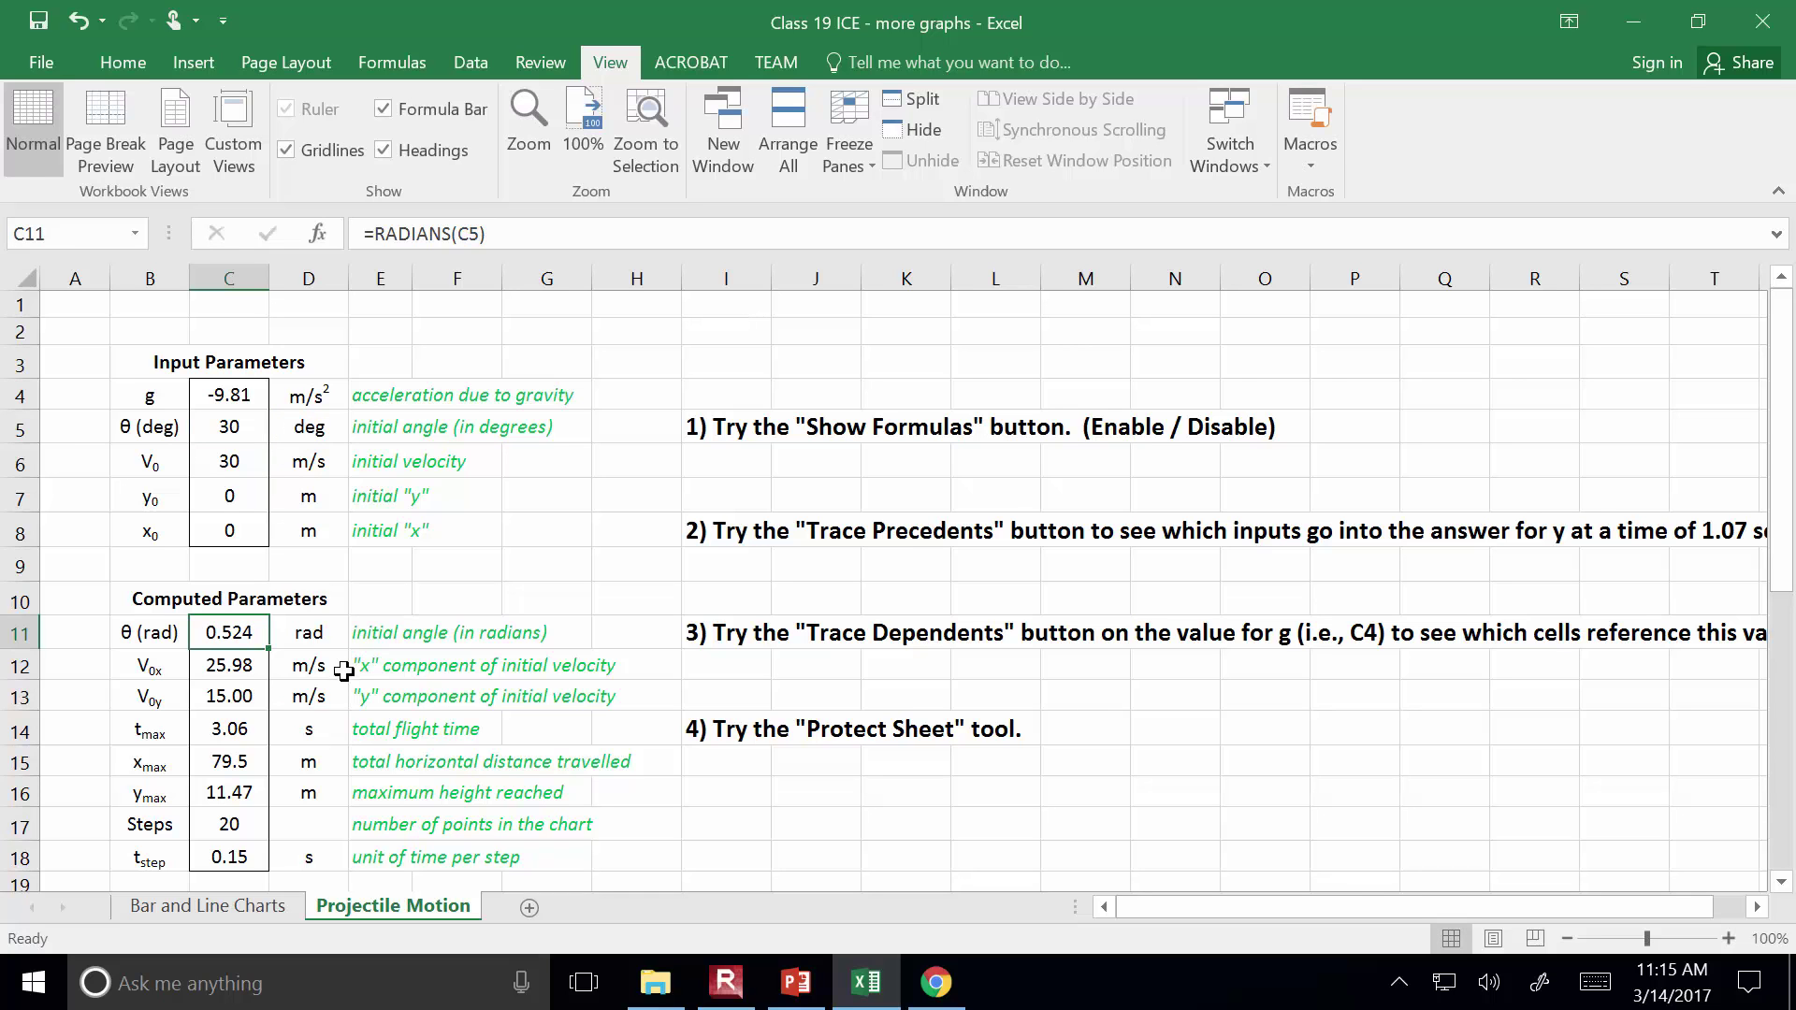
left_click(222, 661)
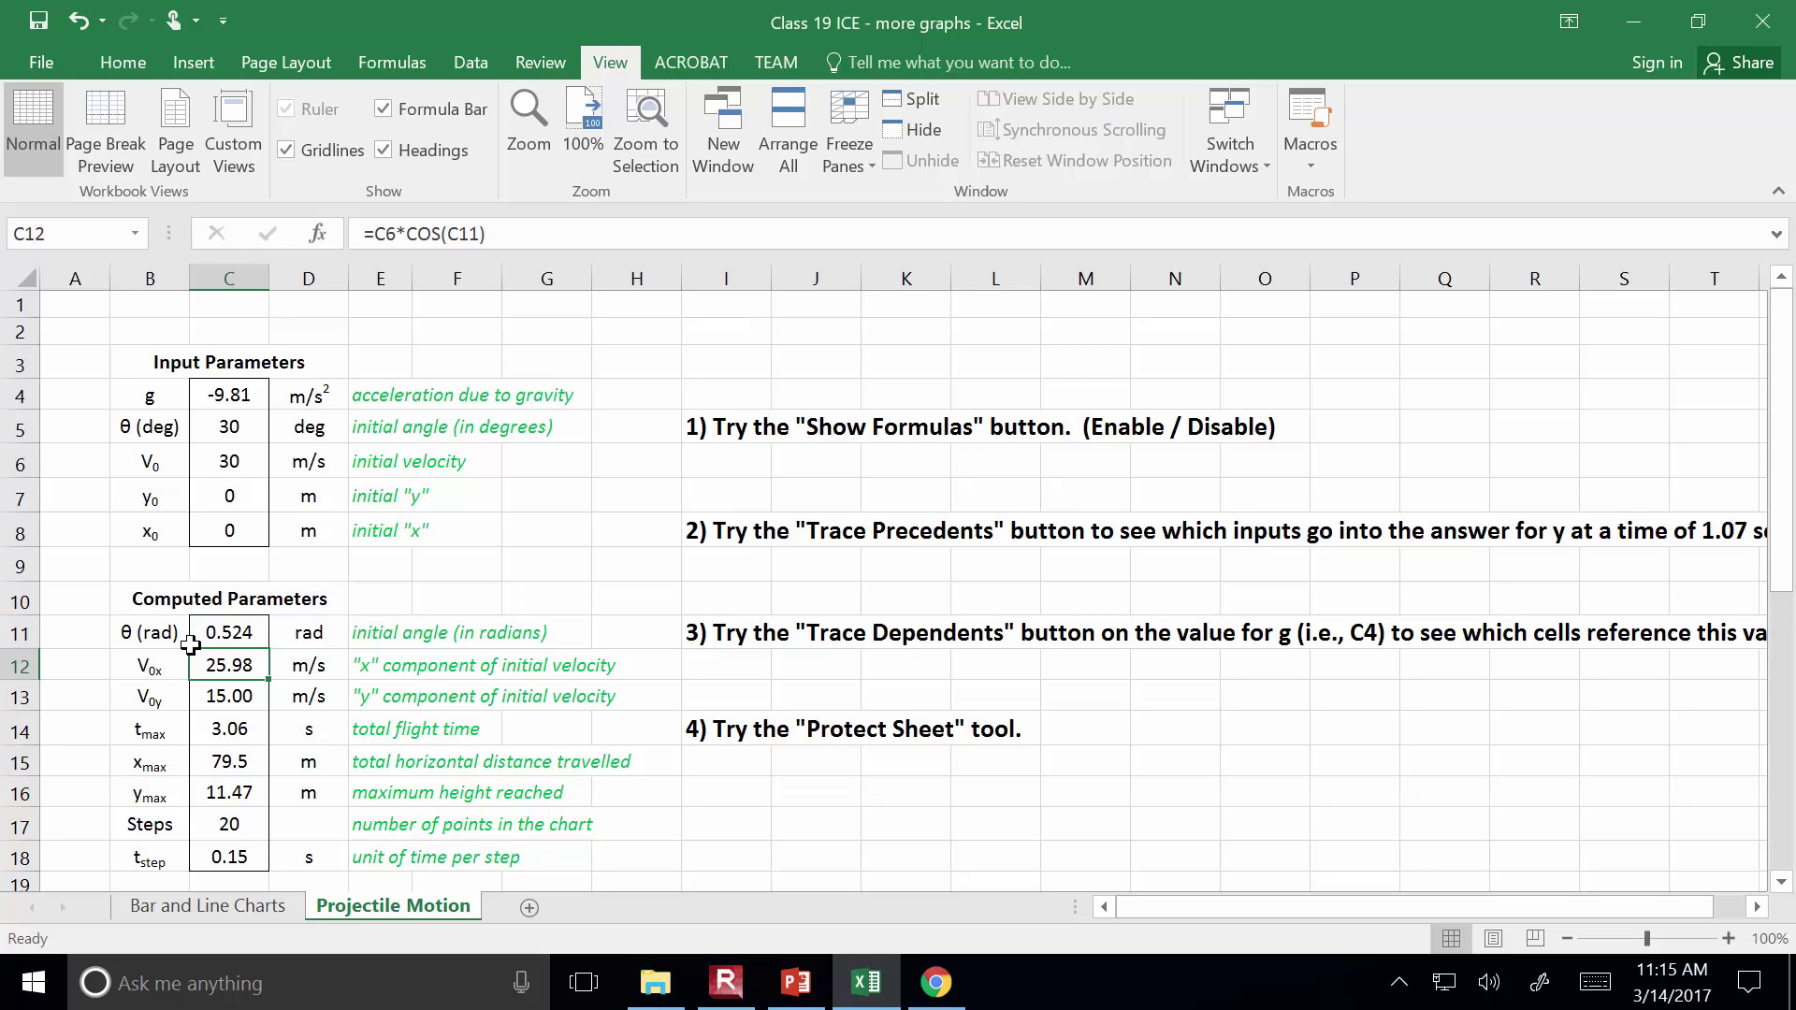
left_click(532, 233)
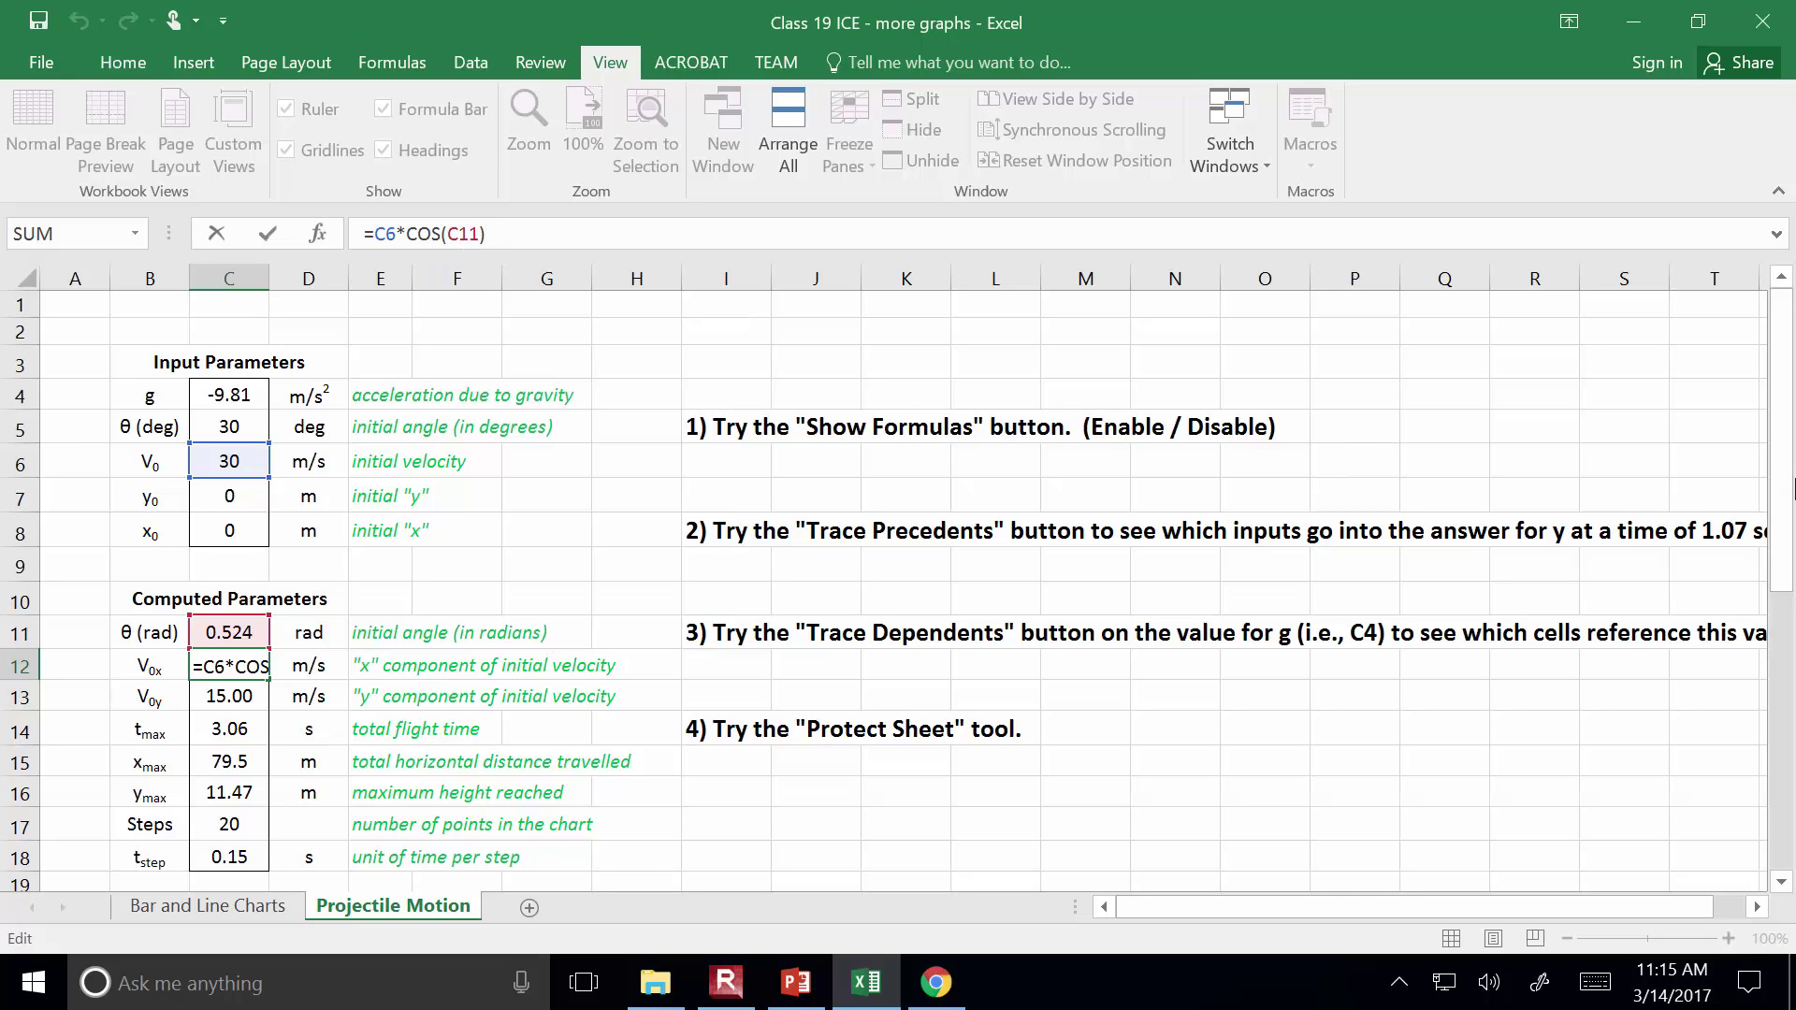
key("ctrl+Return")
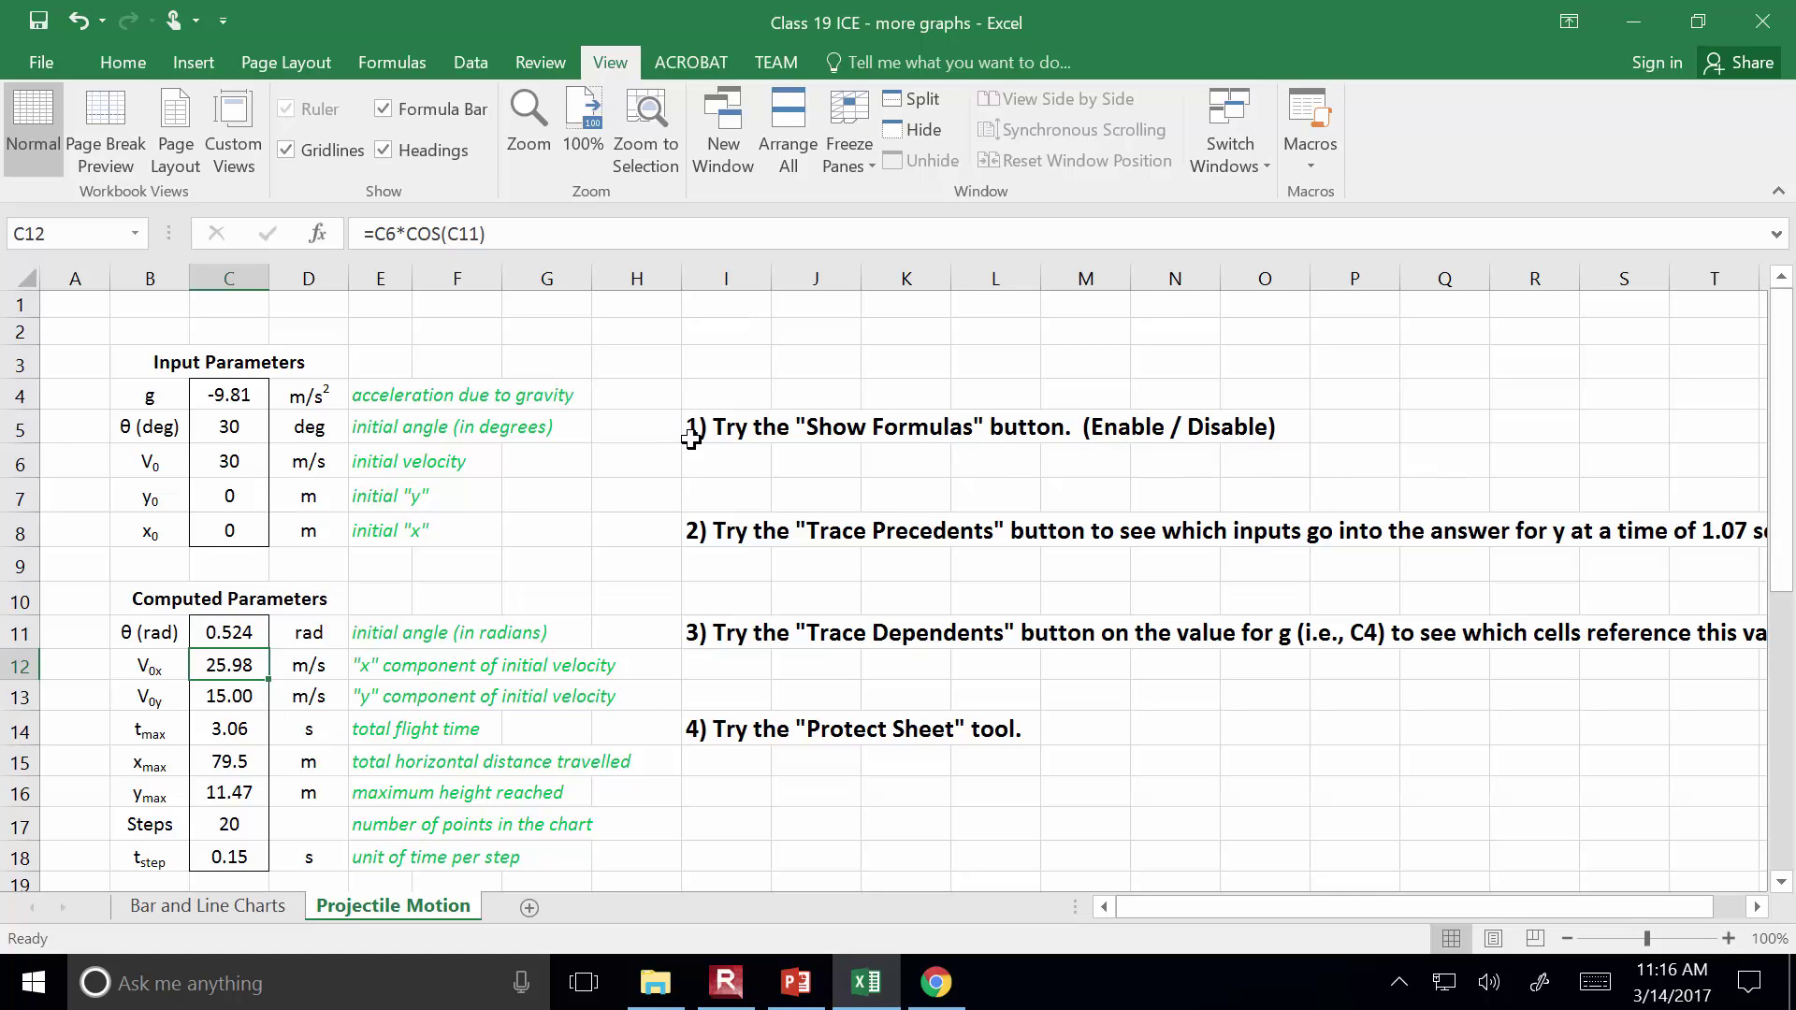
Read the four formula-auditing instructions in I5, I8, I11 and I14, zooming out slightly
left_click(693, 428)
left_click(704, 537)
left_click(704, 632)
left_click(719, 730)
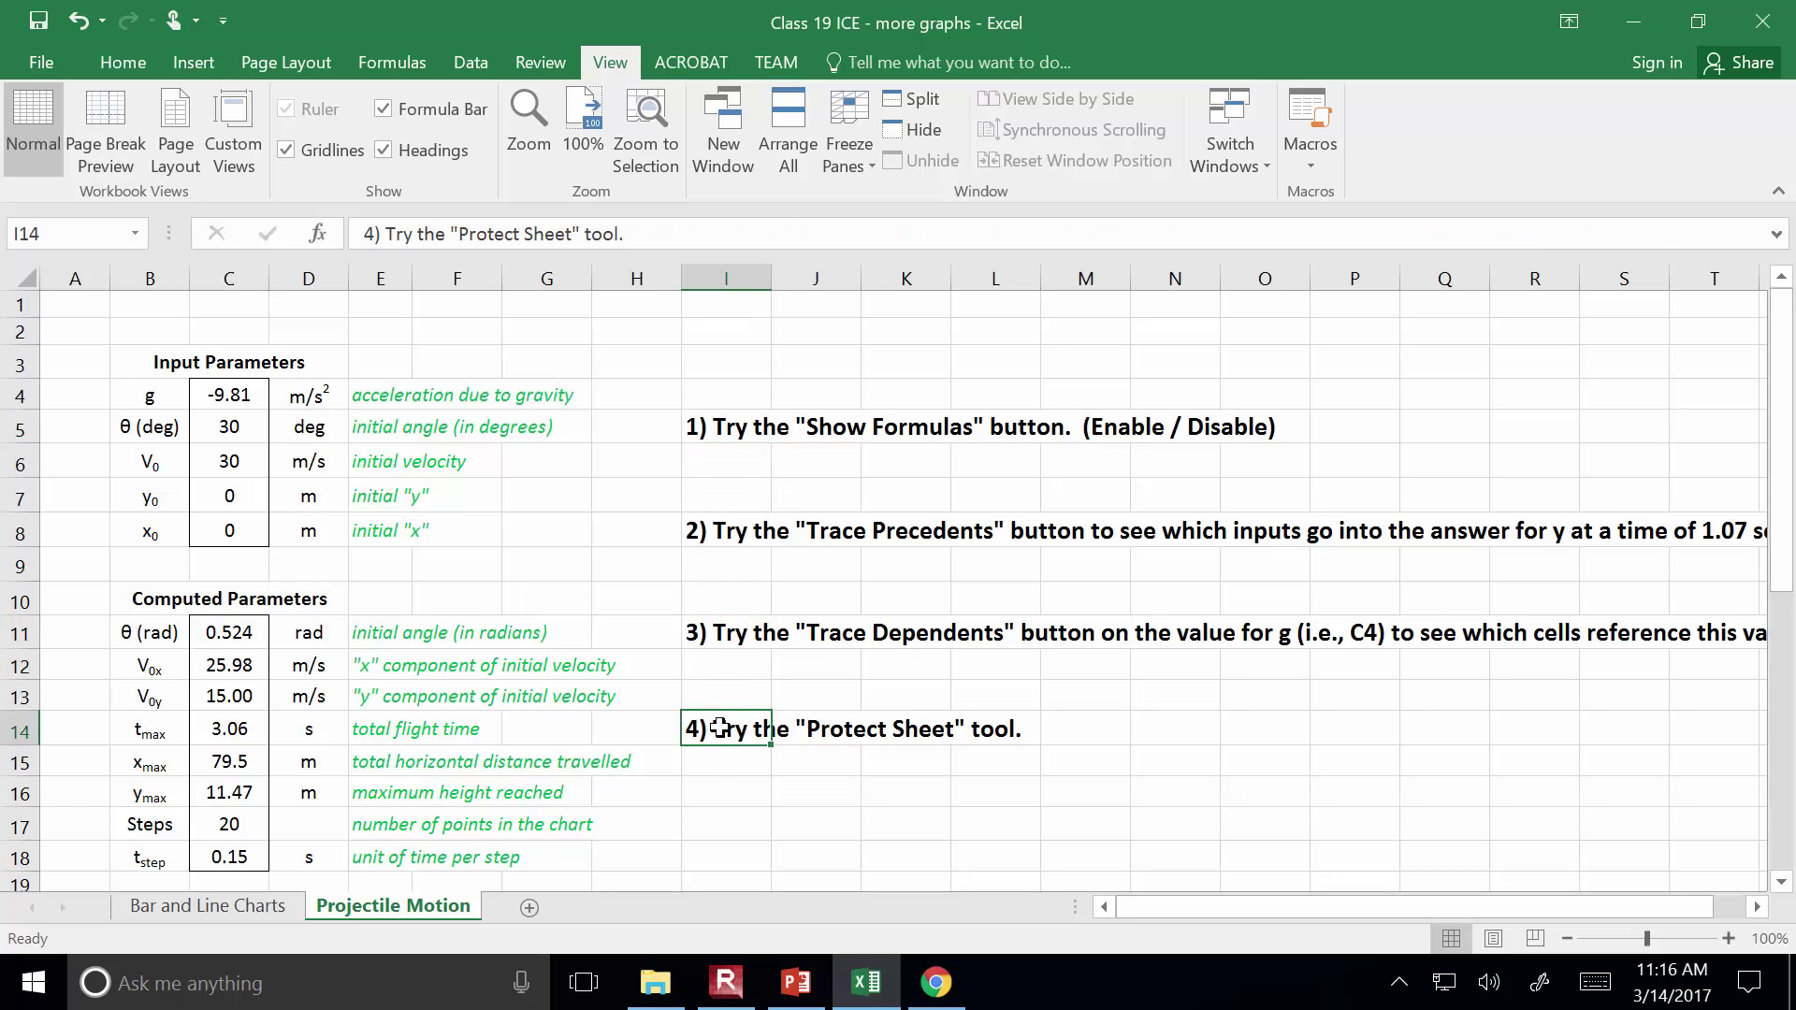
left_click(737, 422)
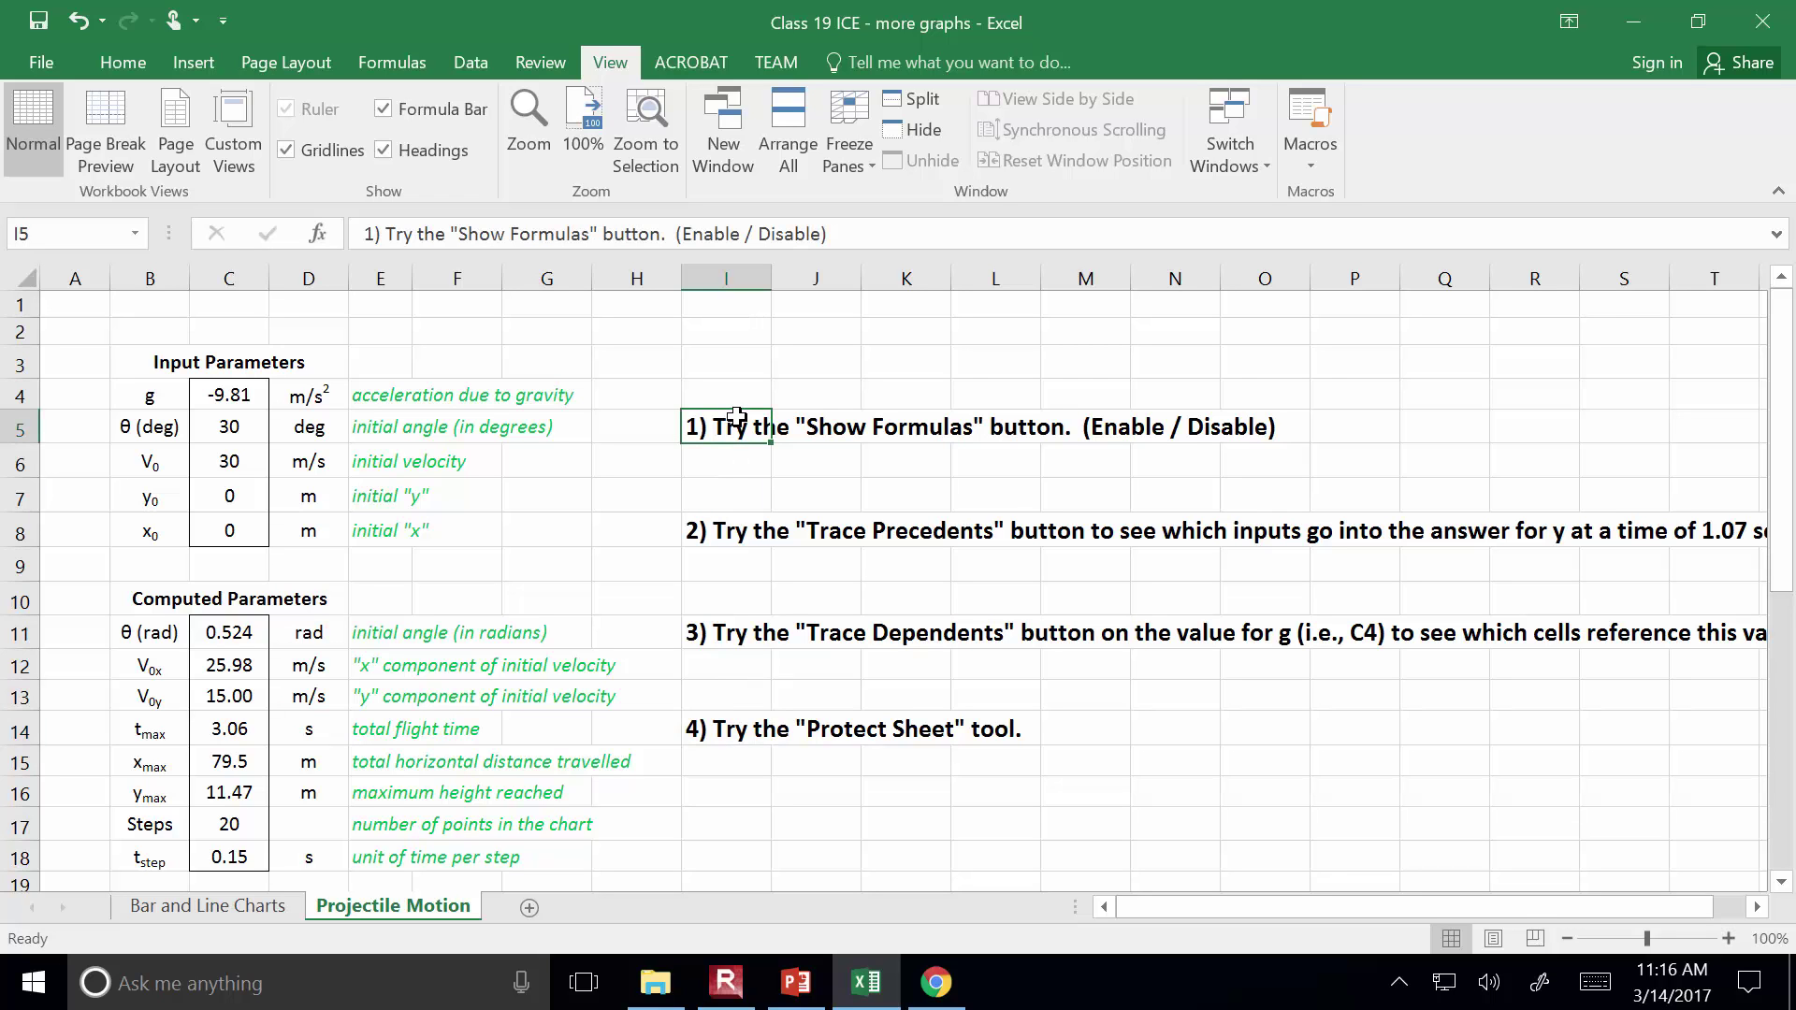
left_click(725, 527)
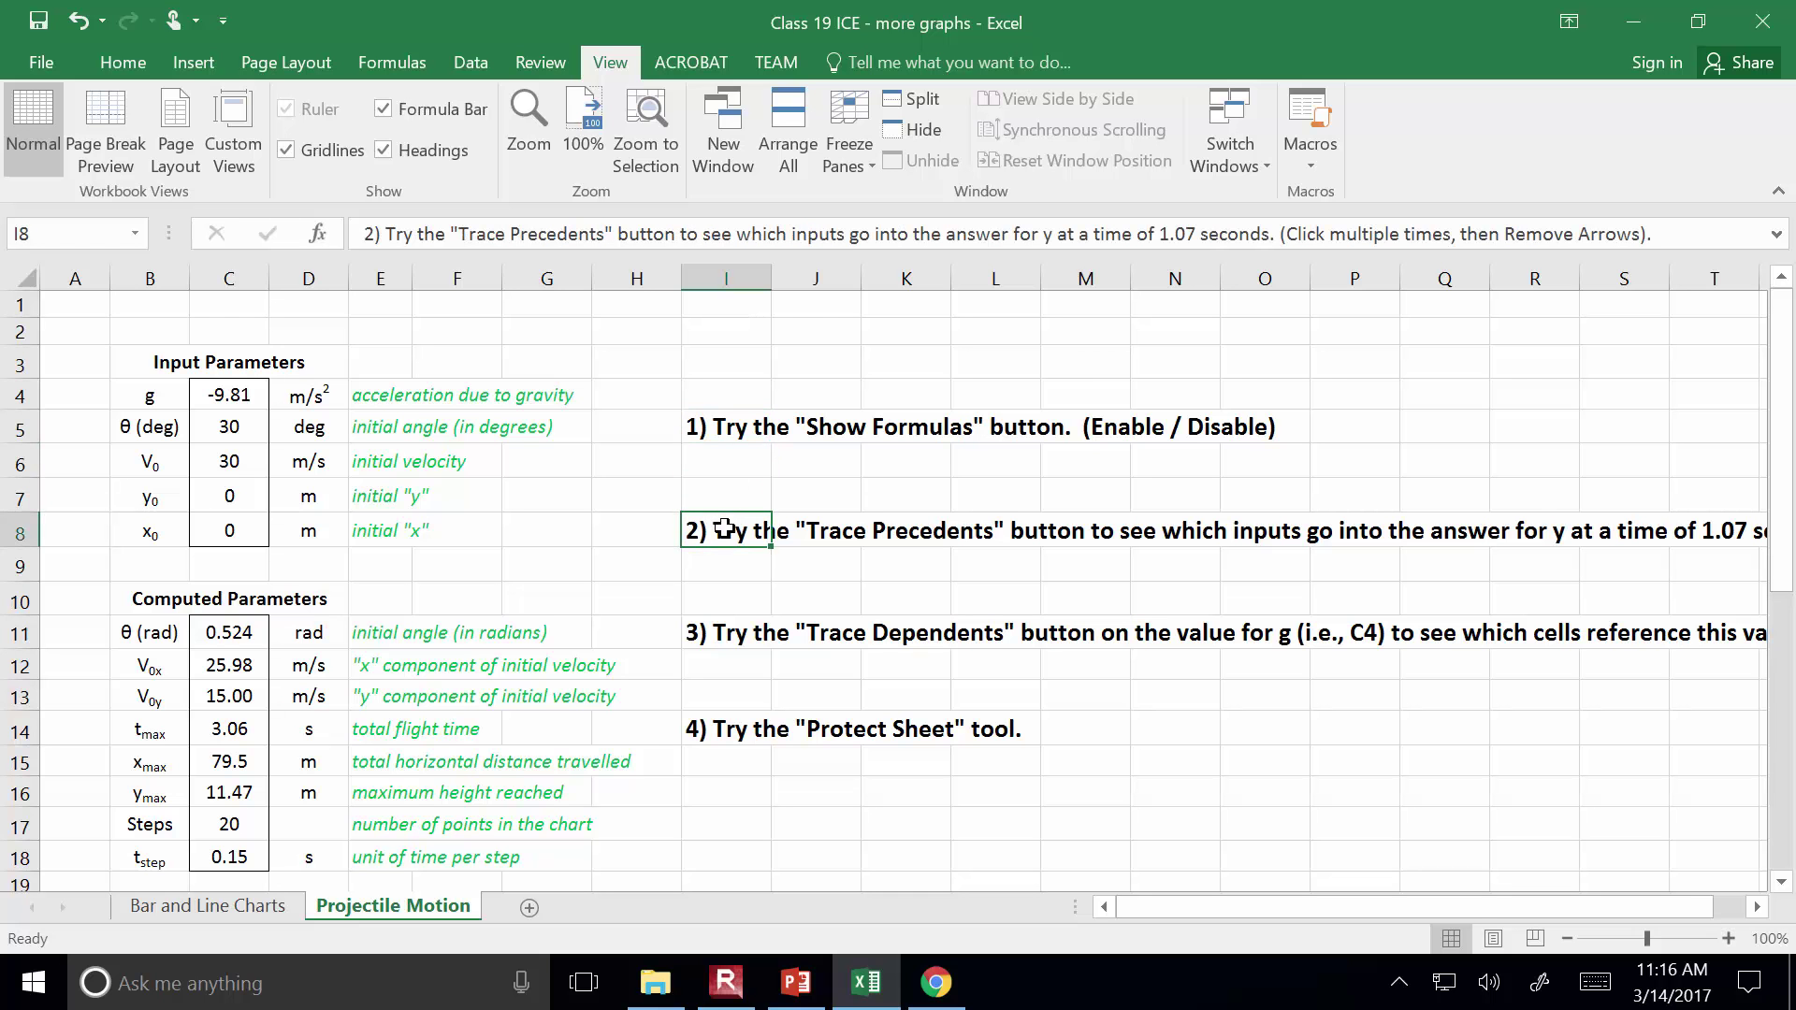
left_click(1567, 938)
left_click(1567, 938)
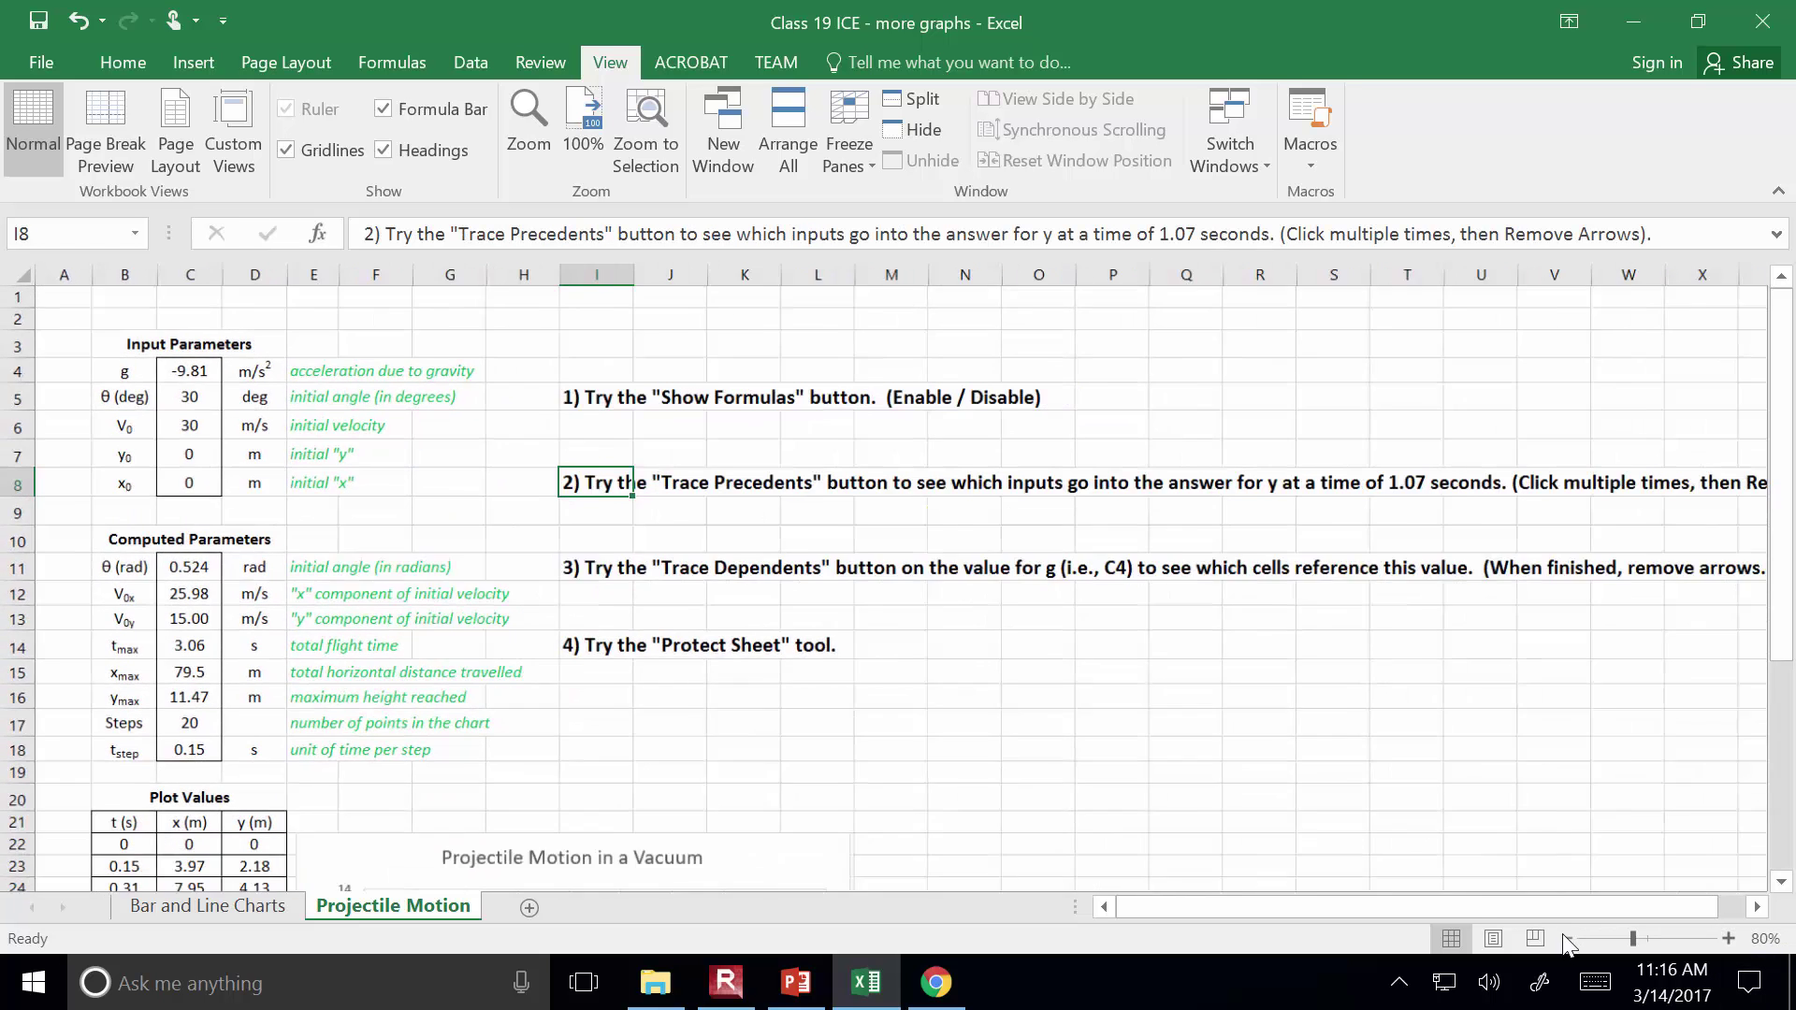
left_click(1567, 939)
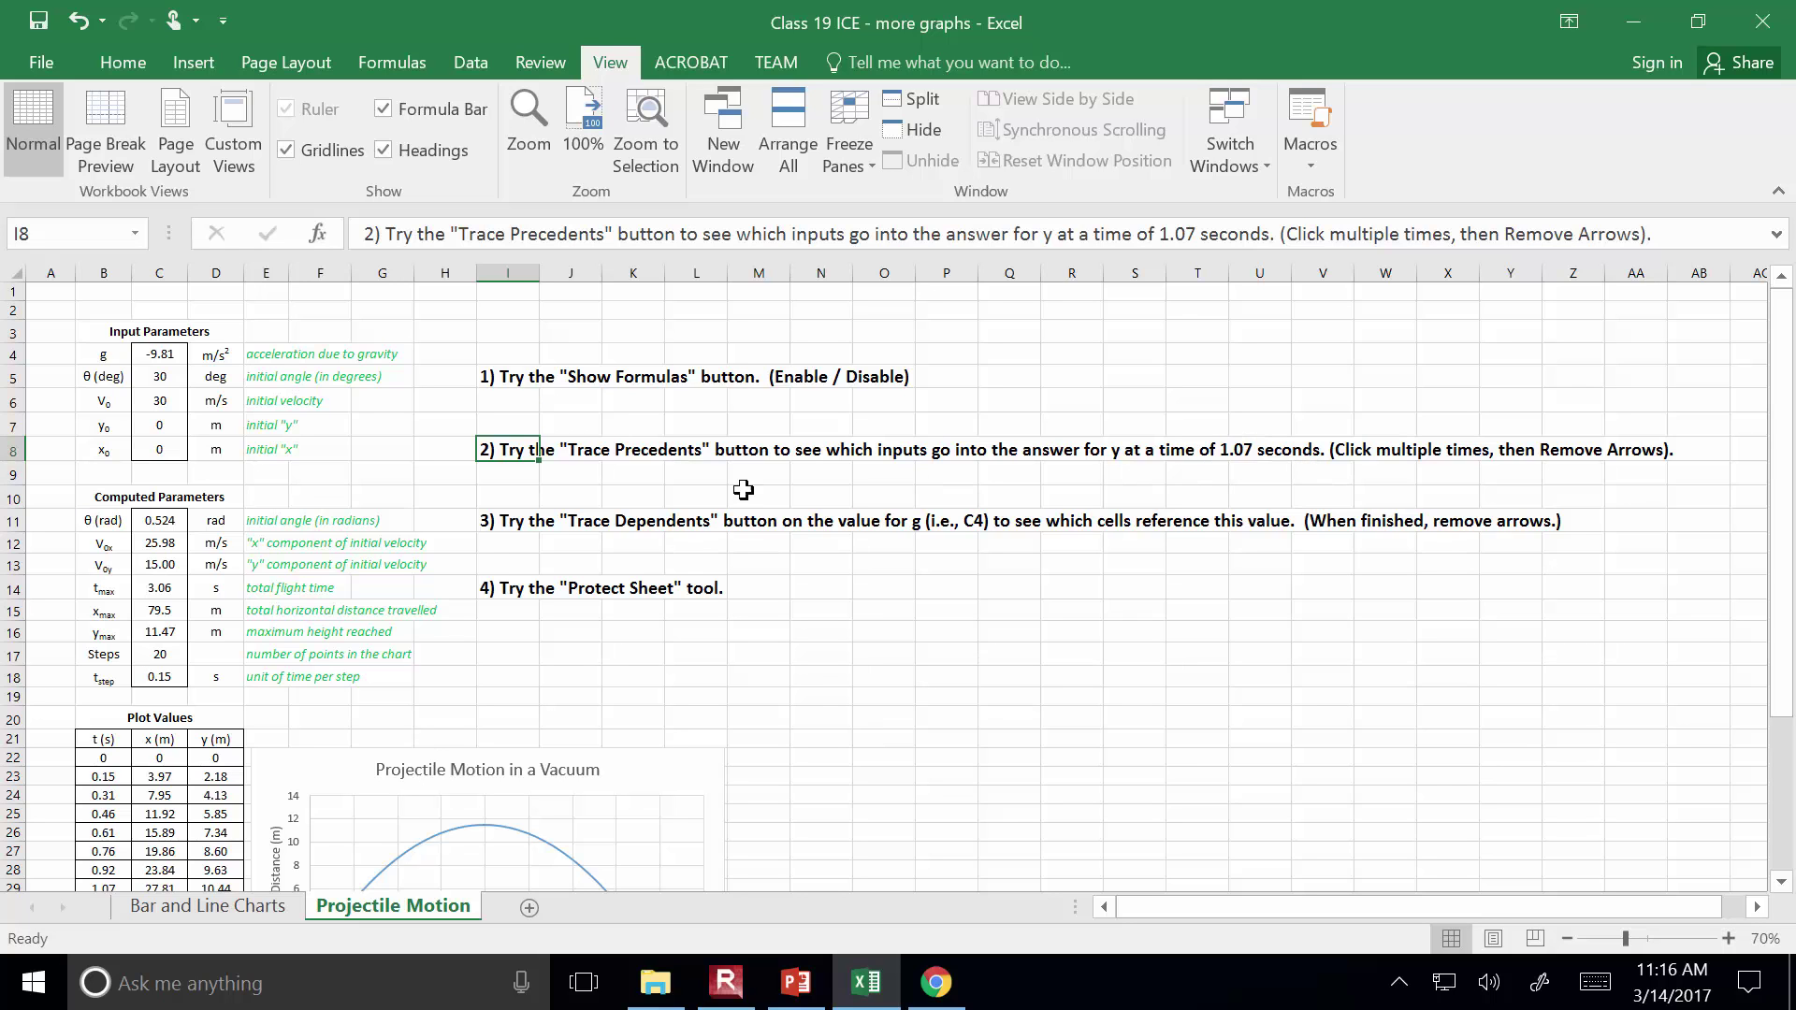
left_click(493, 525)
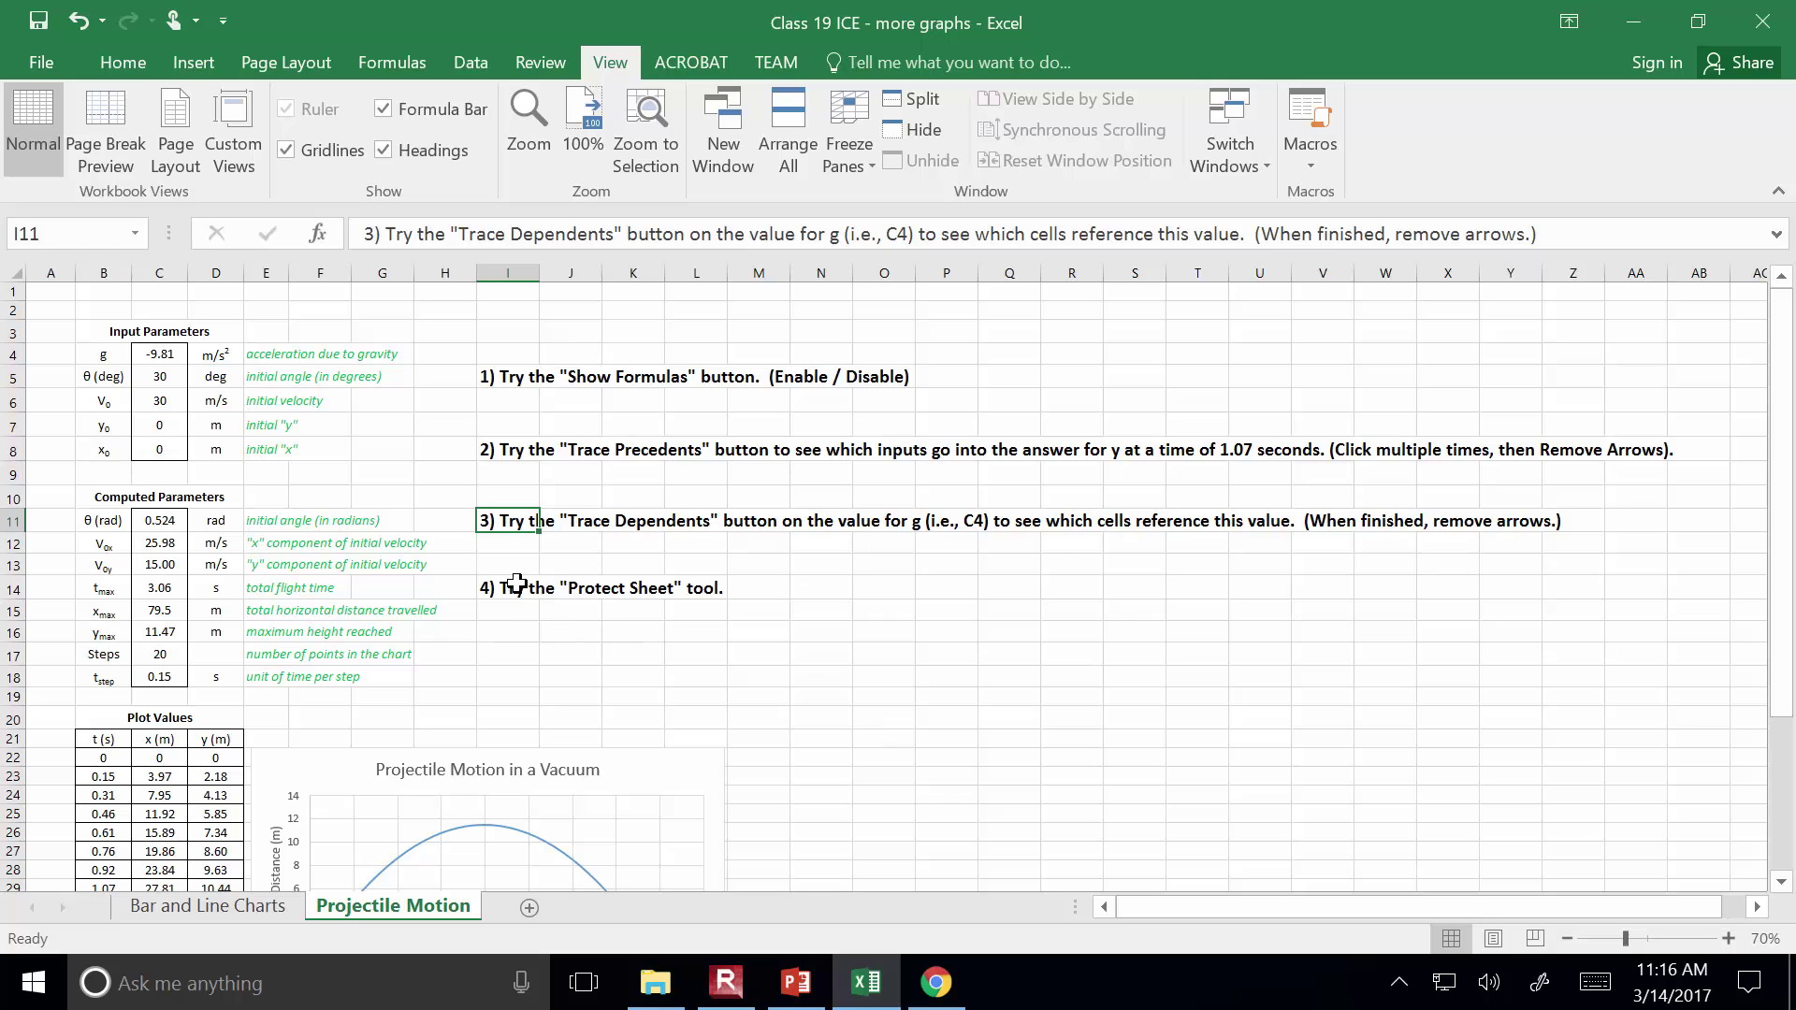
left_click(506, 587)
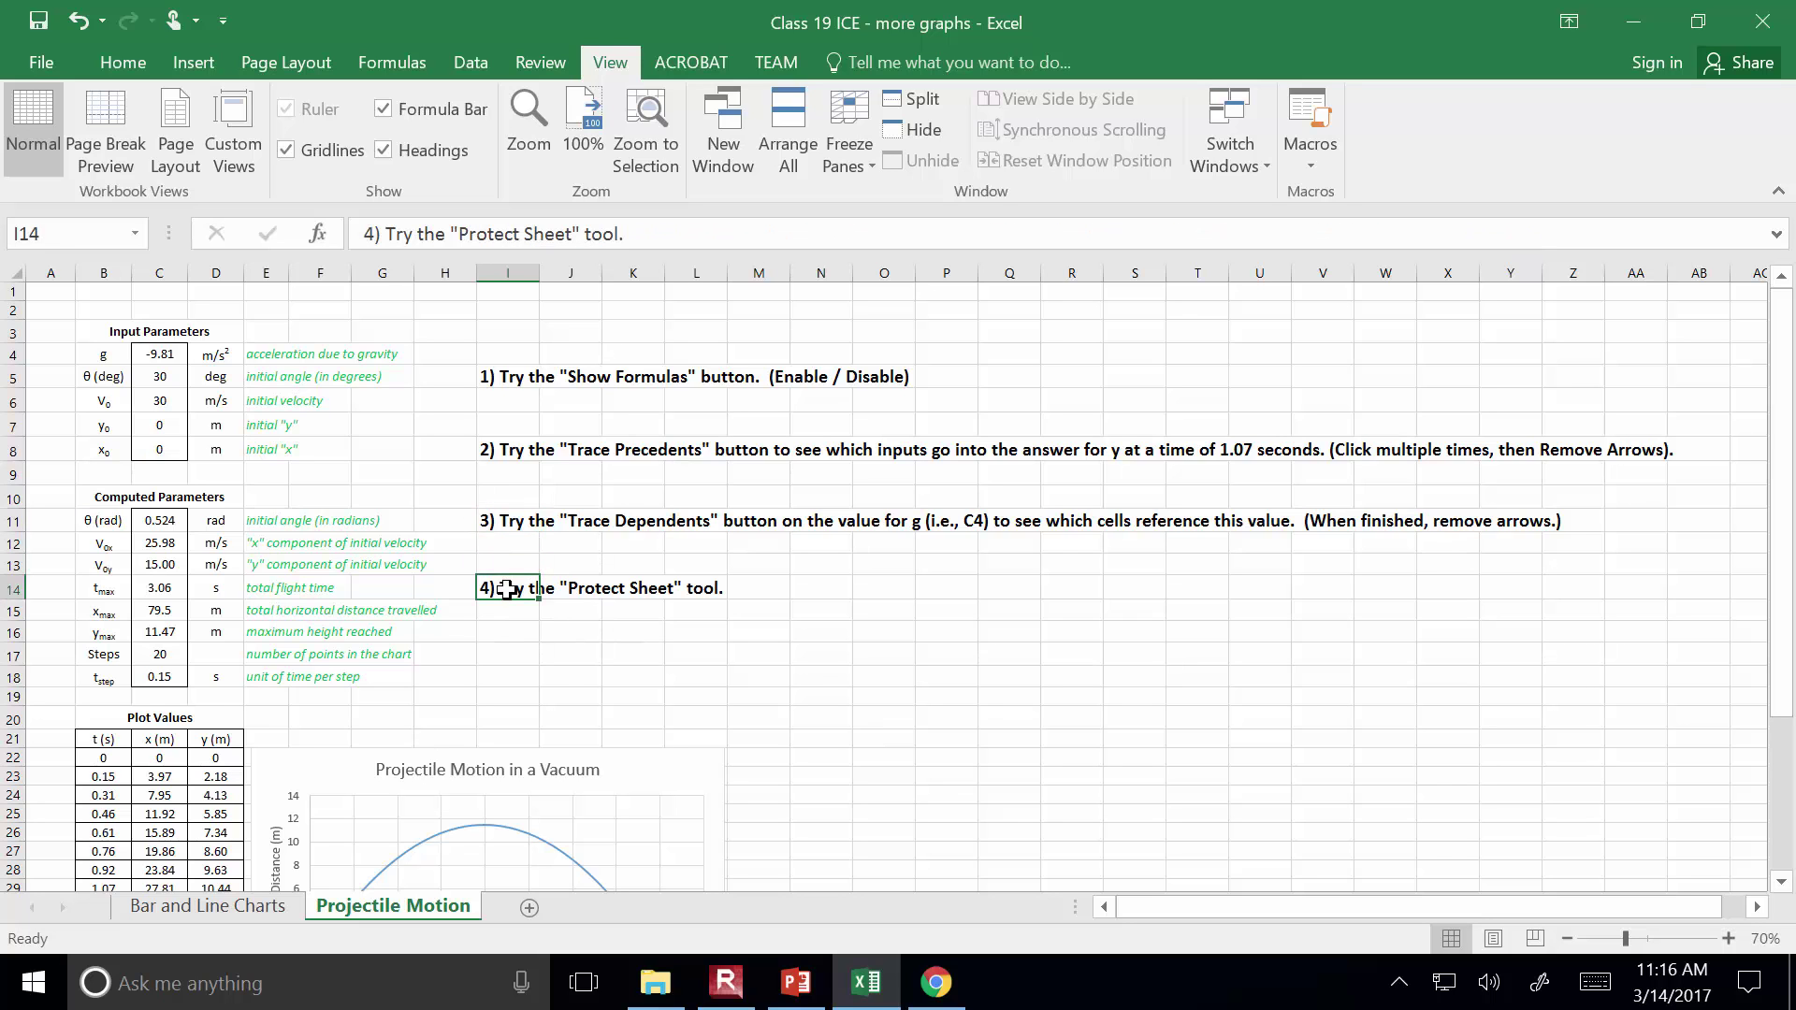
left_click_drag(500, 377, 520, 520)
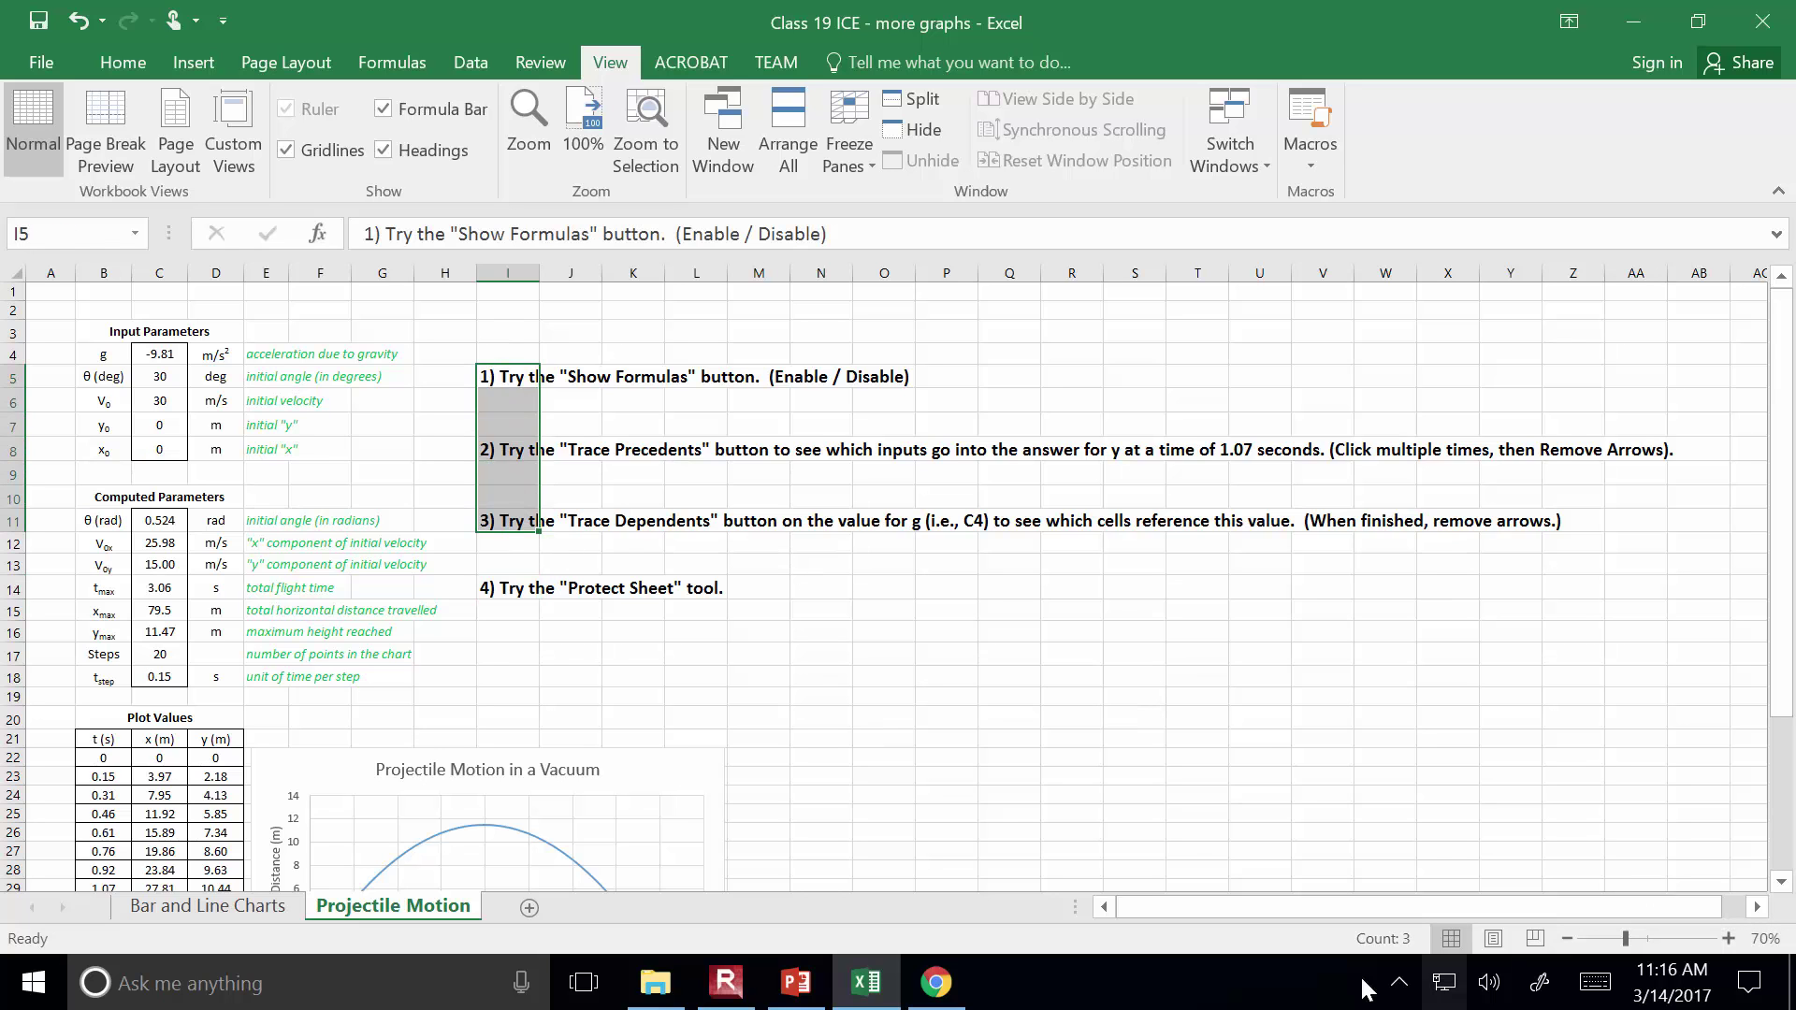
left_click(1254, 742)
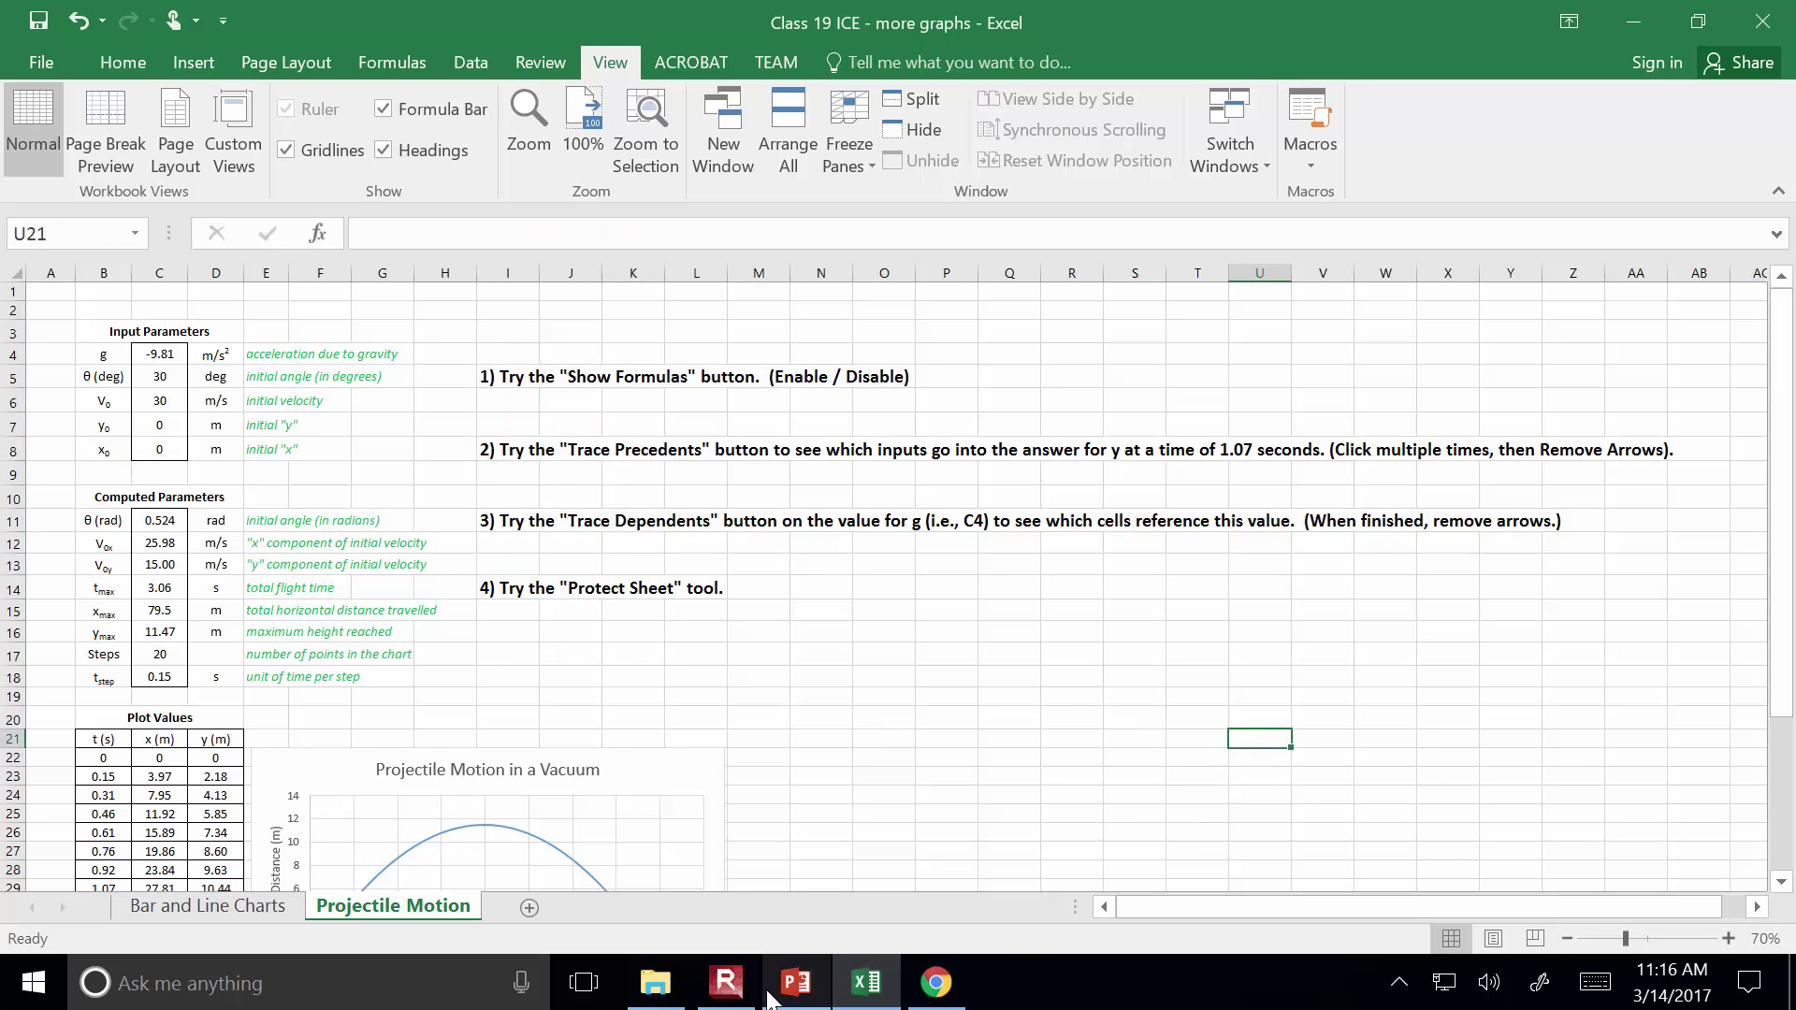
left_click(726, 982)
left_click(302, 230)
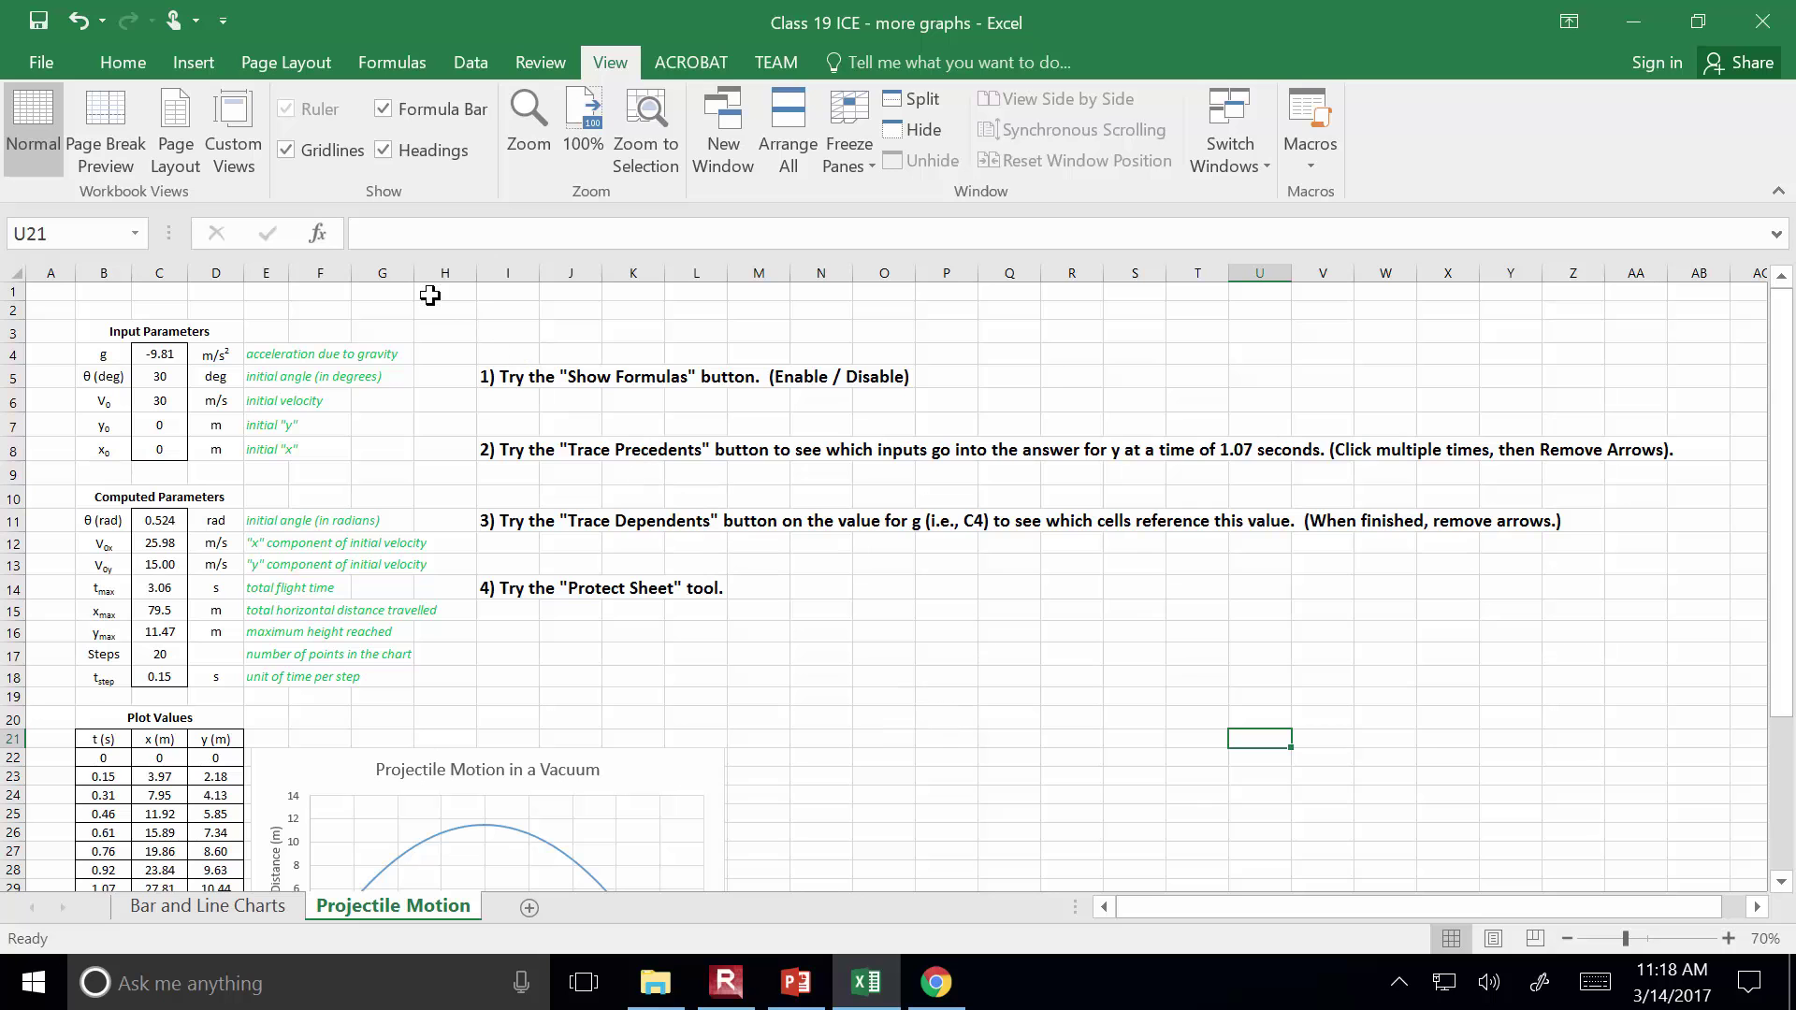
Turn on Show Formulas and widen column D until the y(m) formulas fit
left_click(391, 63)
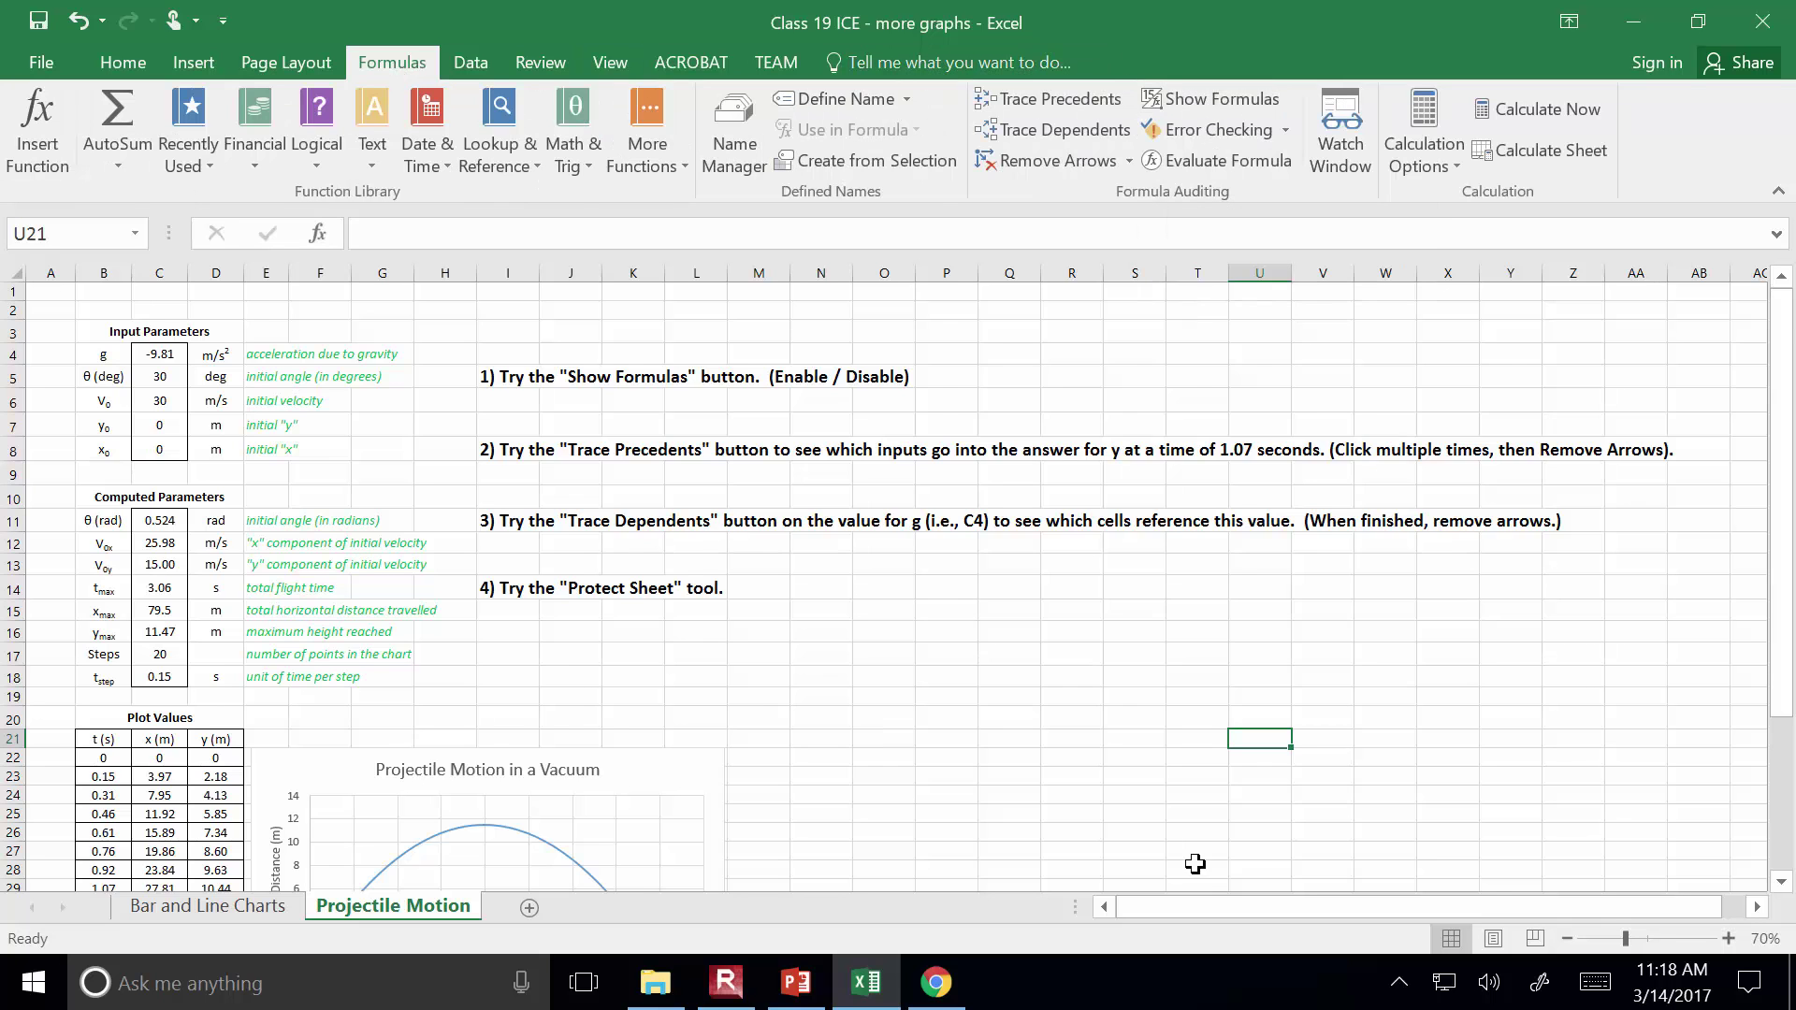
scroll(1176, 701, "down", 1)
left_click(1199, 94)
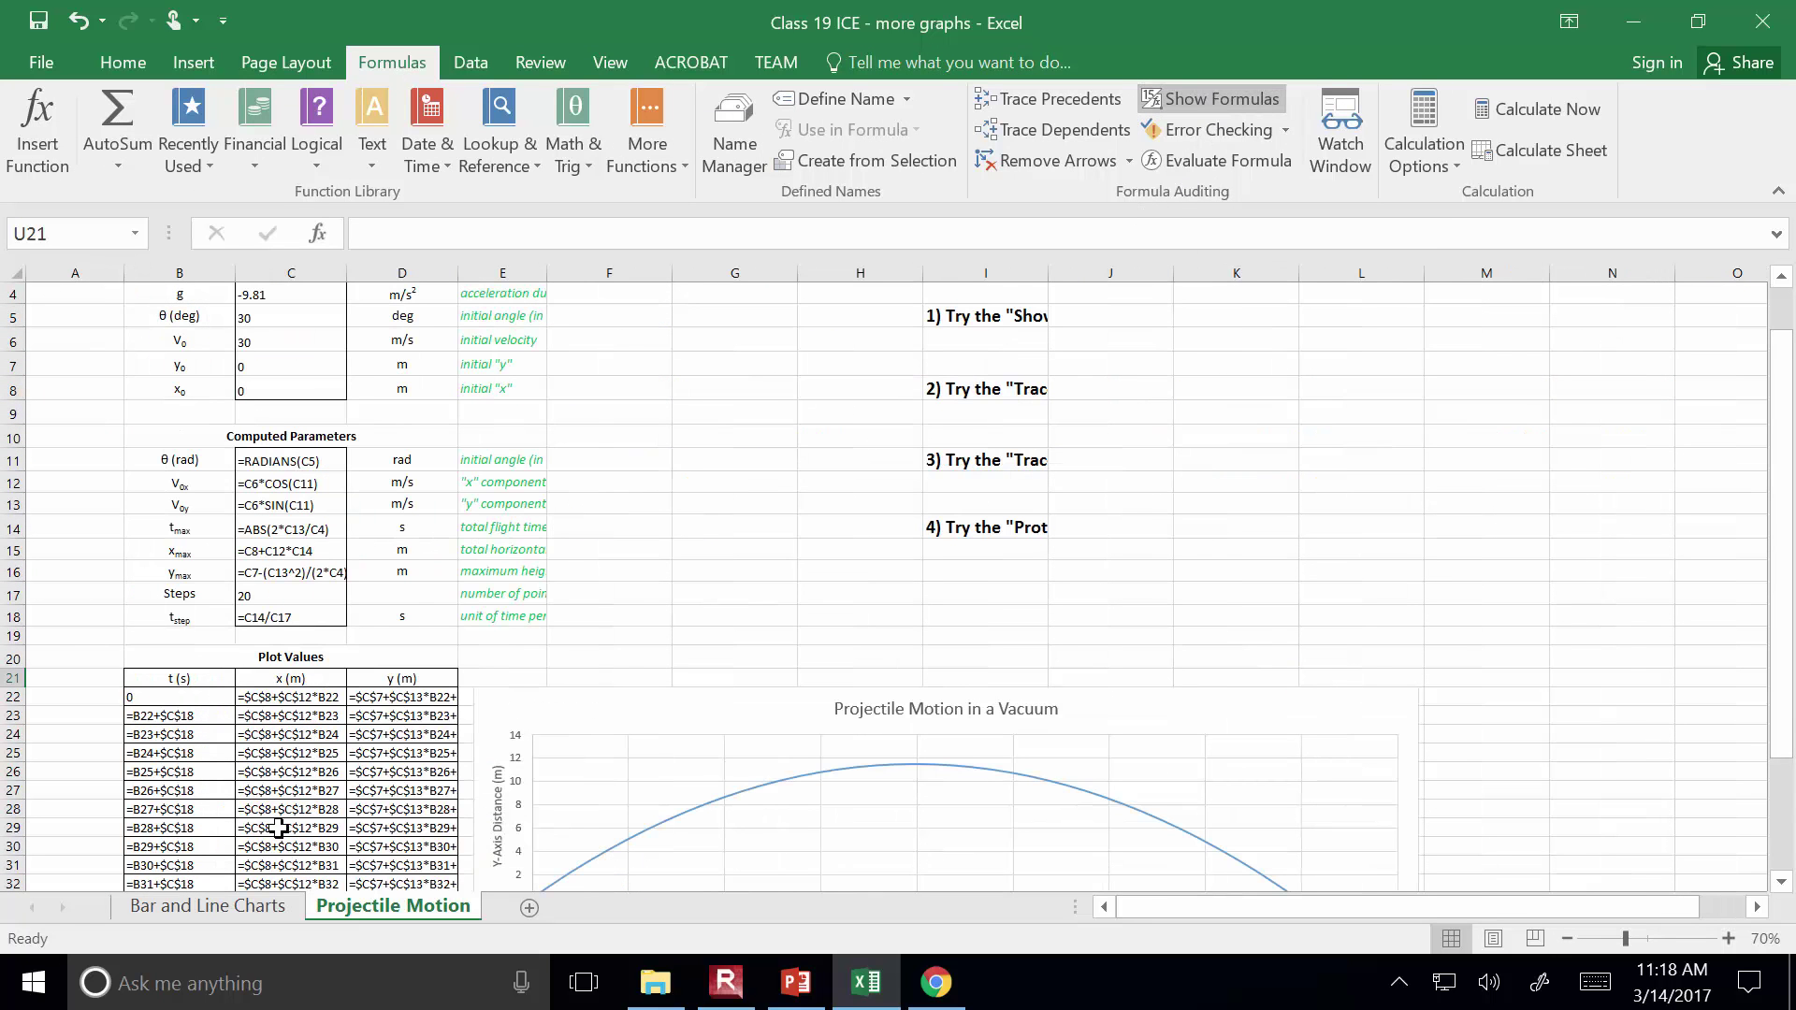
scroll(458, 757, "up", 1)
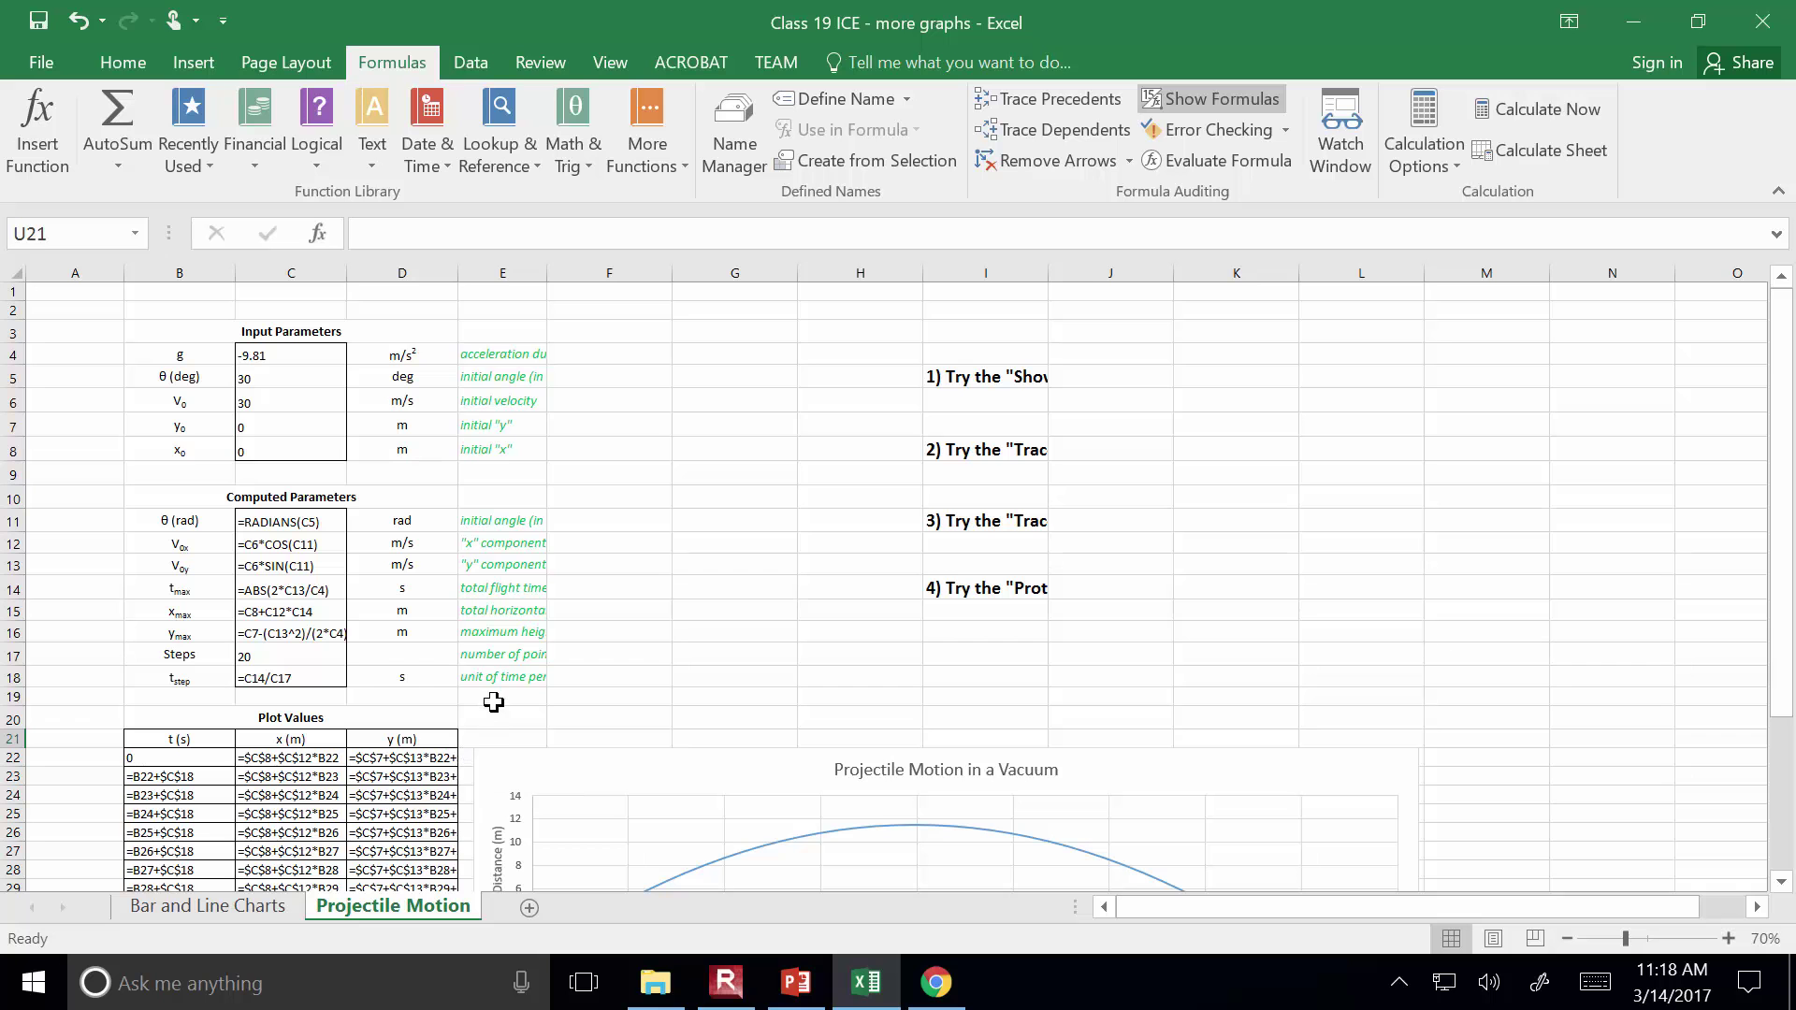
scroll(494, 702, "down", 7)
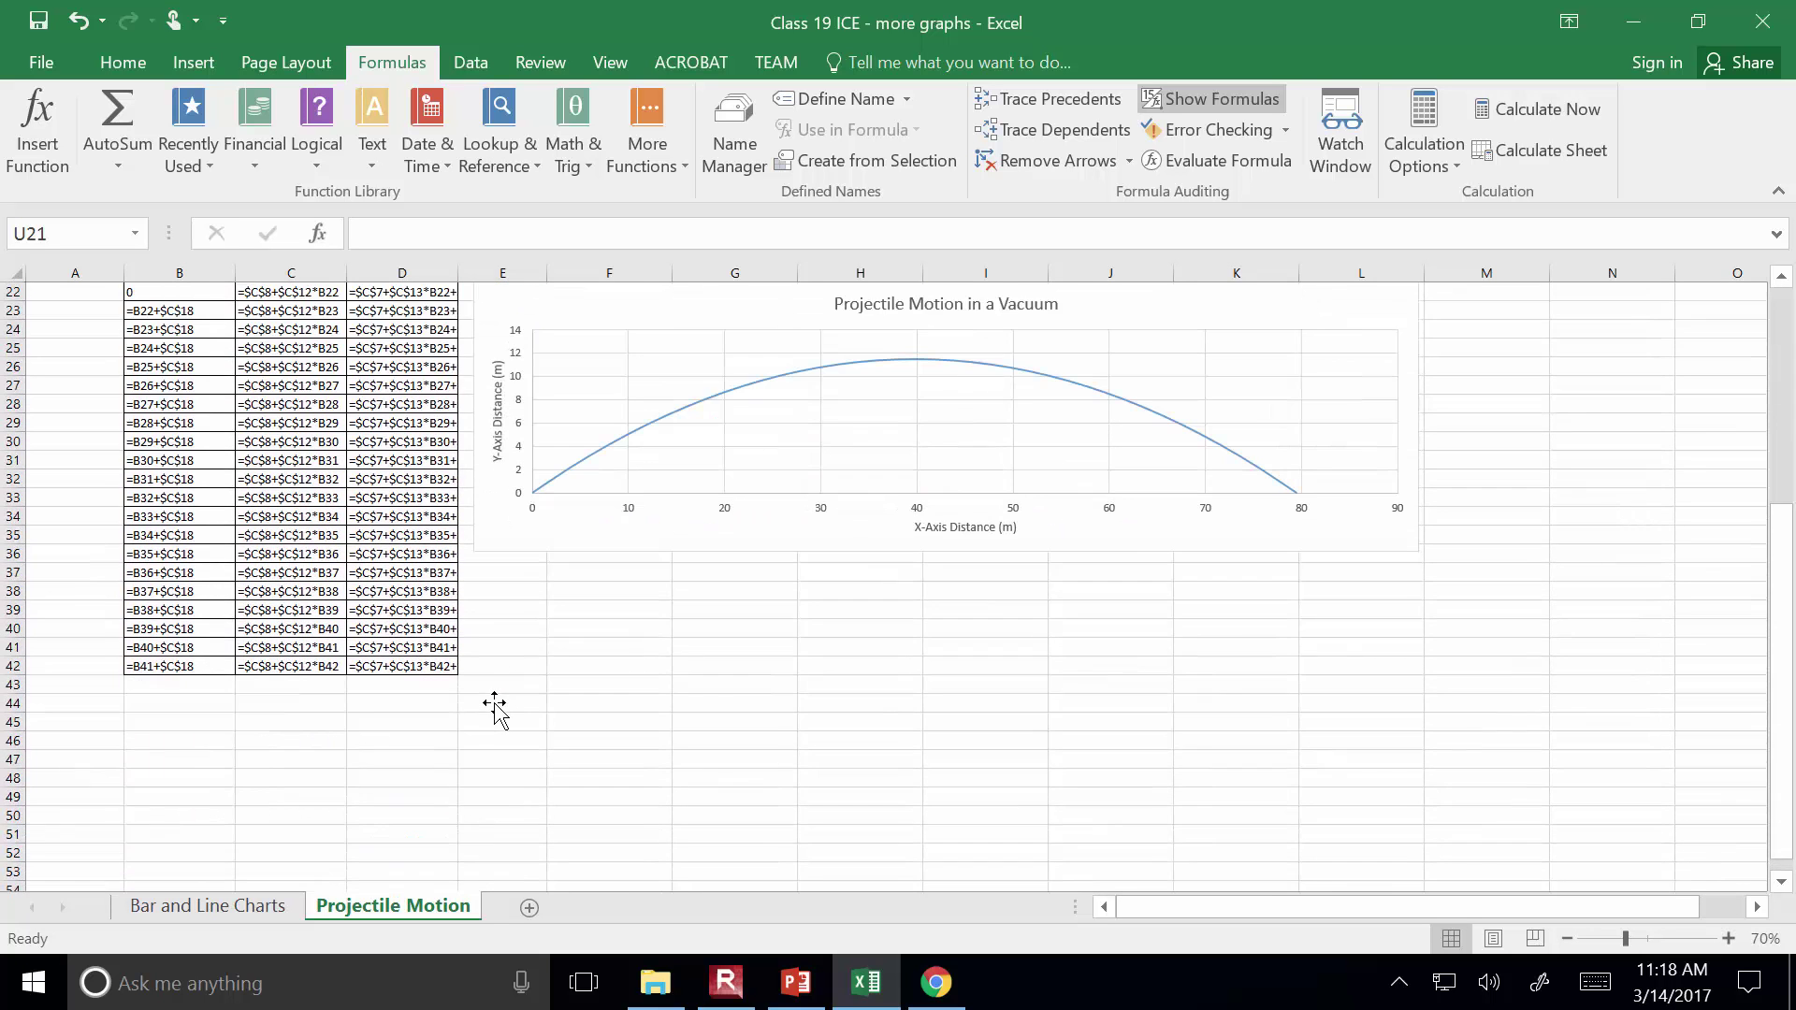
scroll(488, 714, "up", 6)
scroll(489, 713, "down", 4)
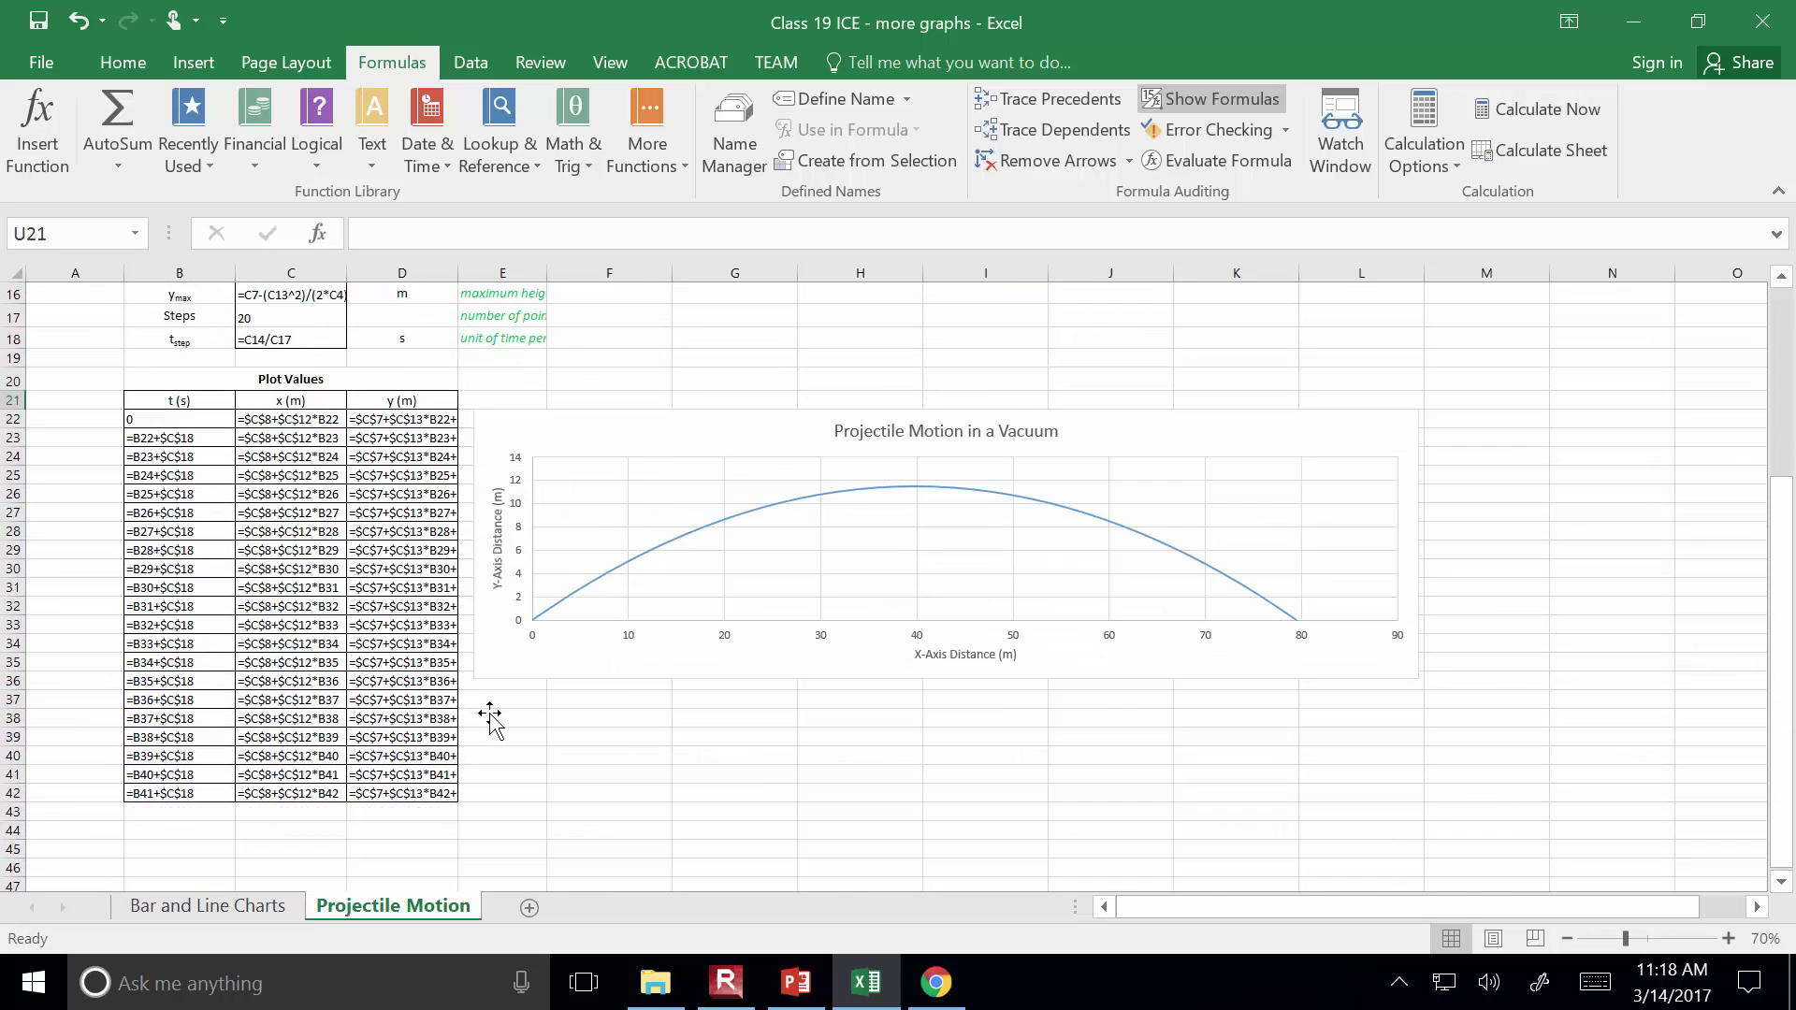
scroll(489, 714, "up", 3)
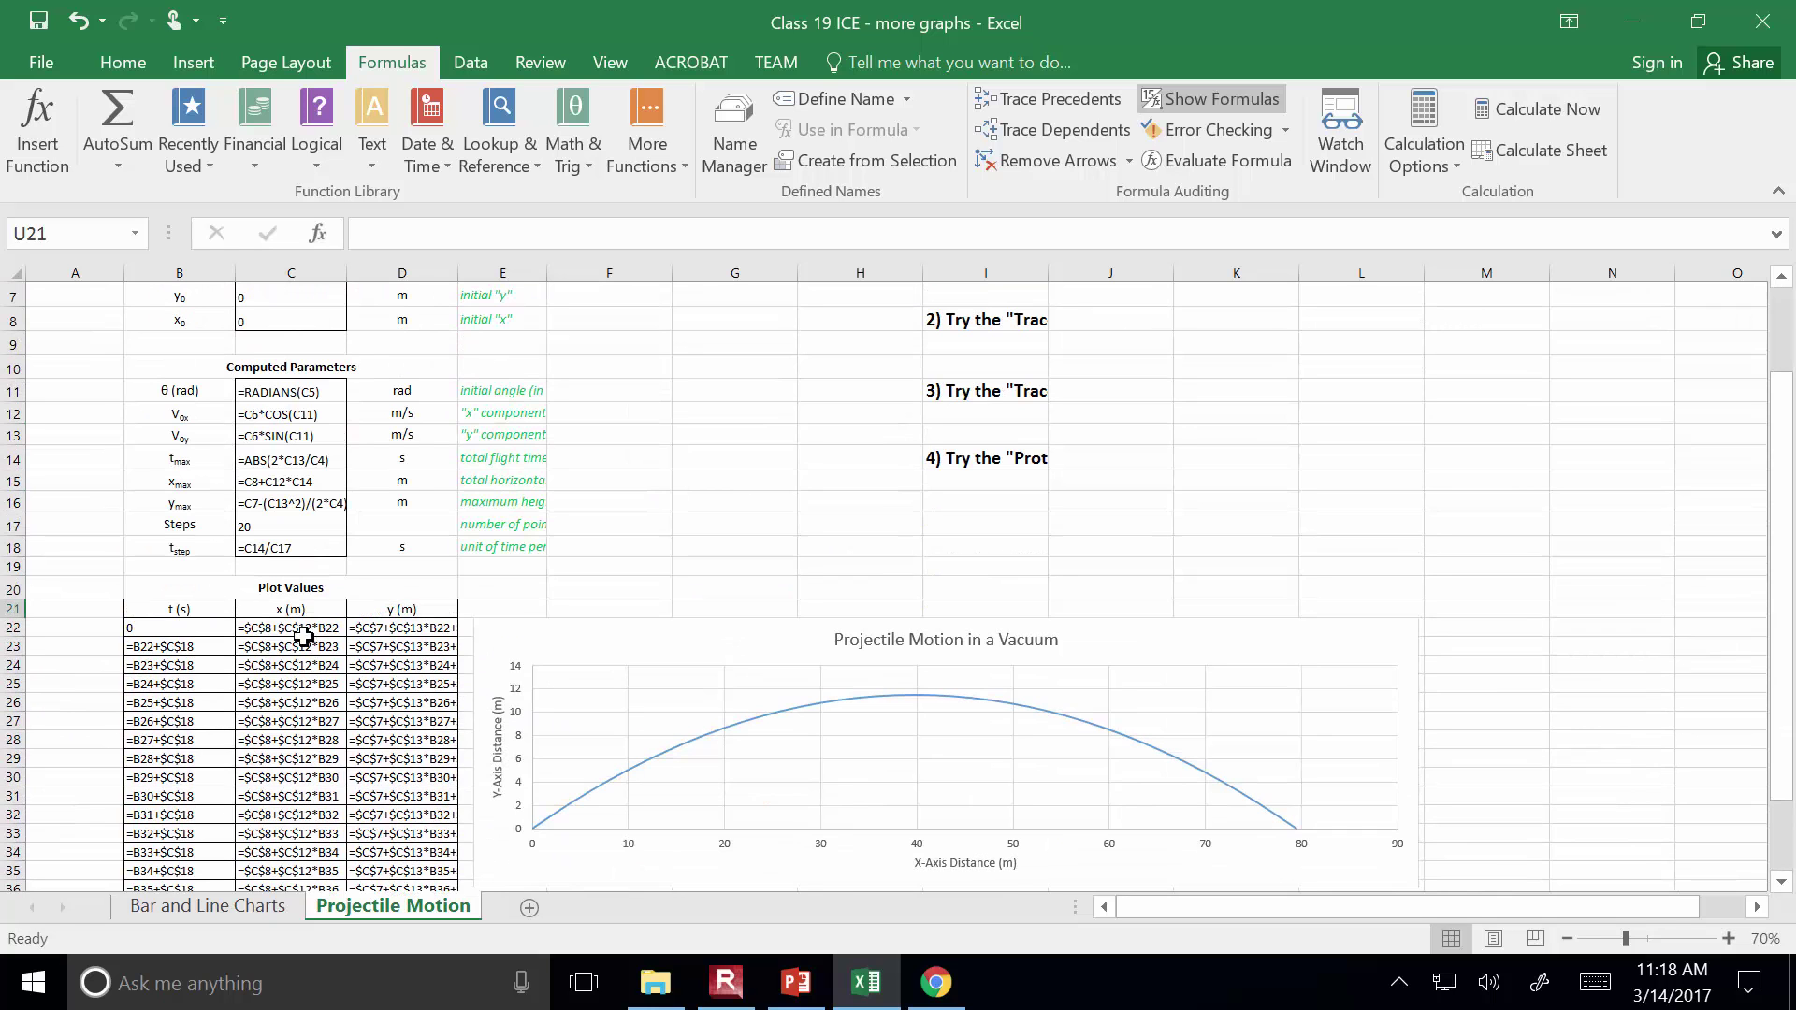
left_click_drag(459, 272, 623, 272)
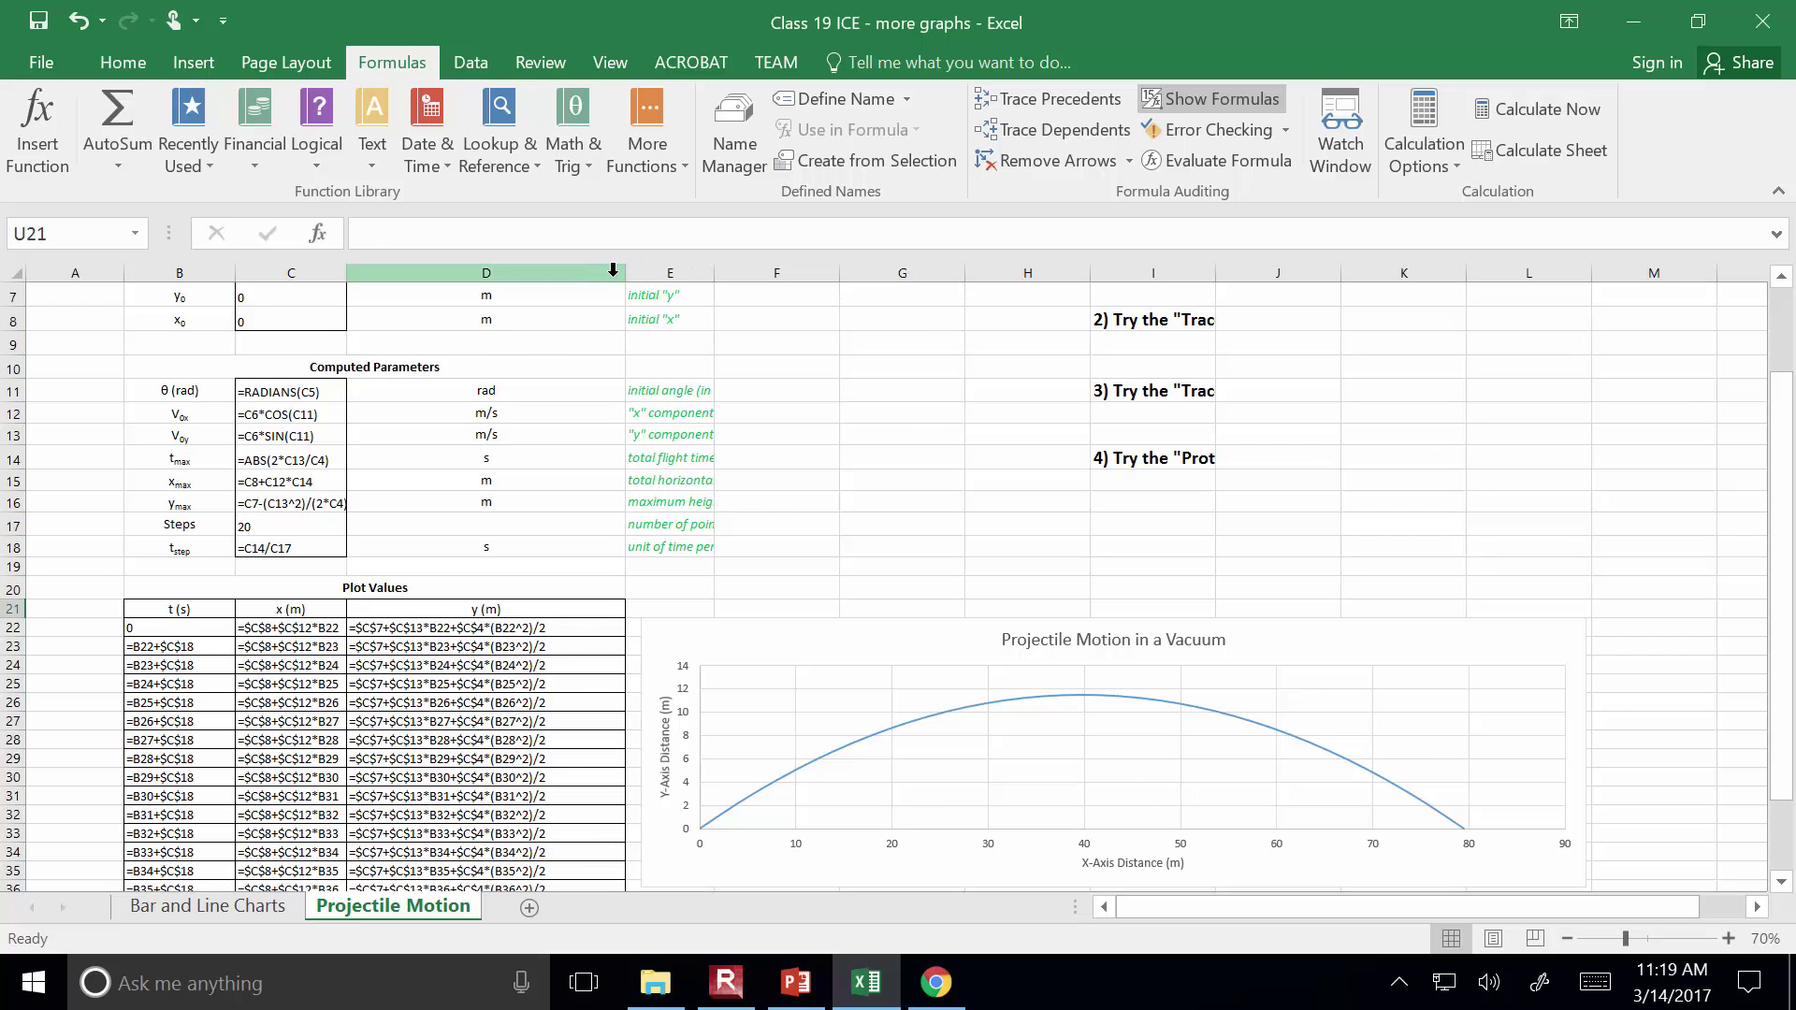
Narrow column D again and compare the y(m) formula references, down to D37
left_click(623, 272)
left_click_drag(622, 273, 591, 274)
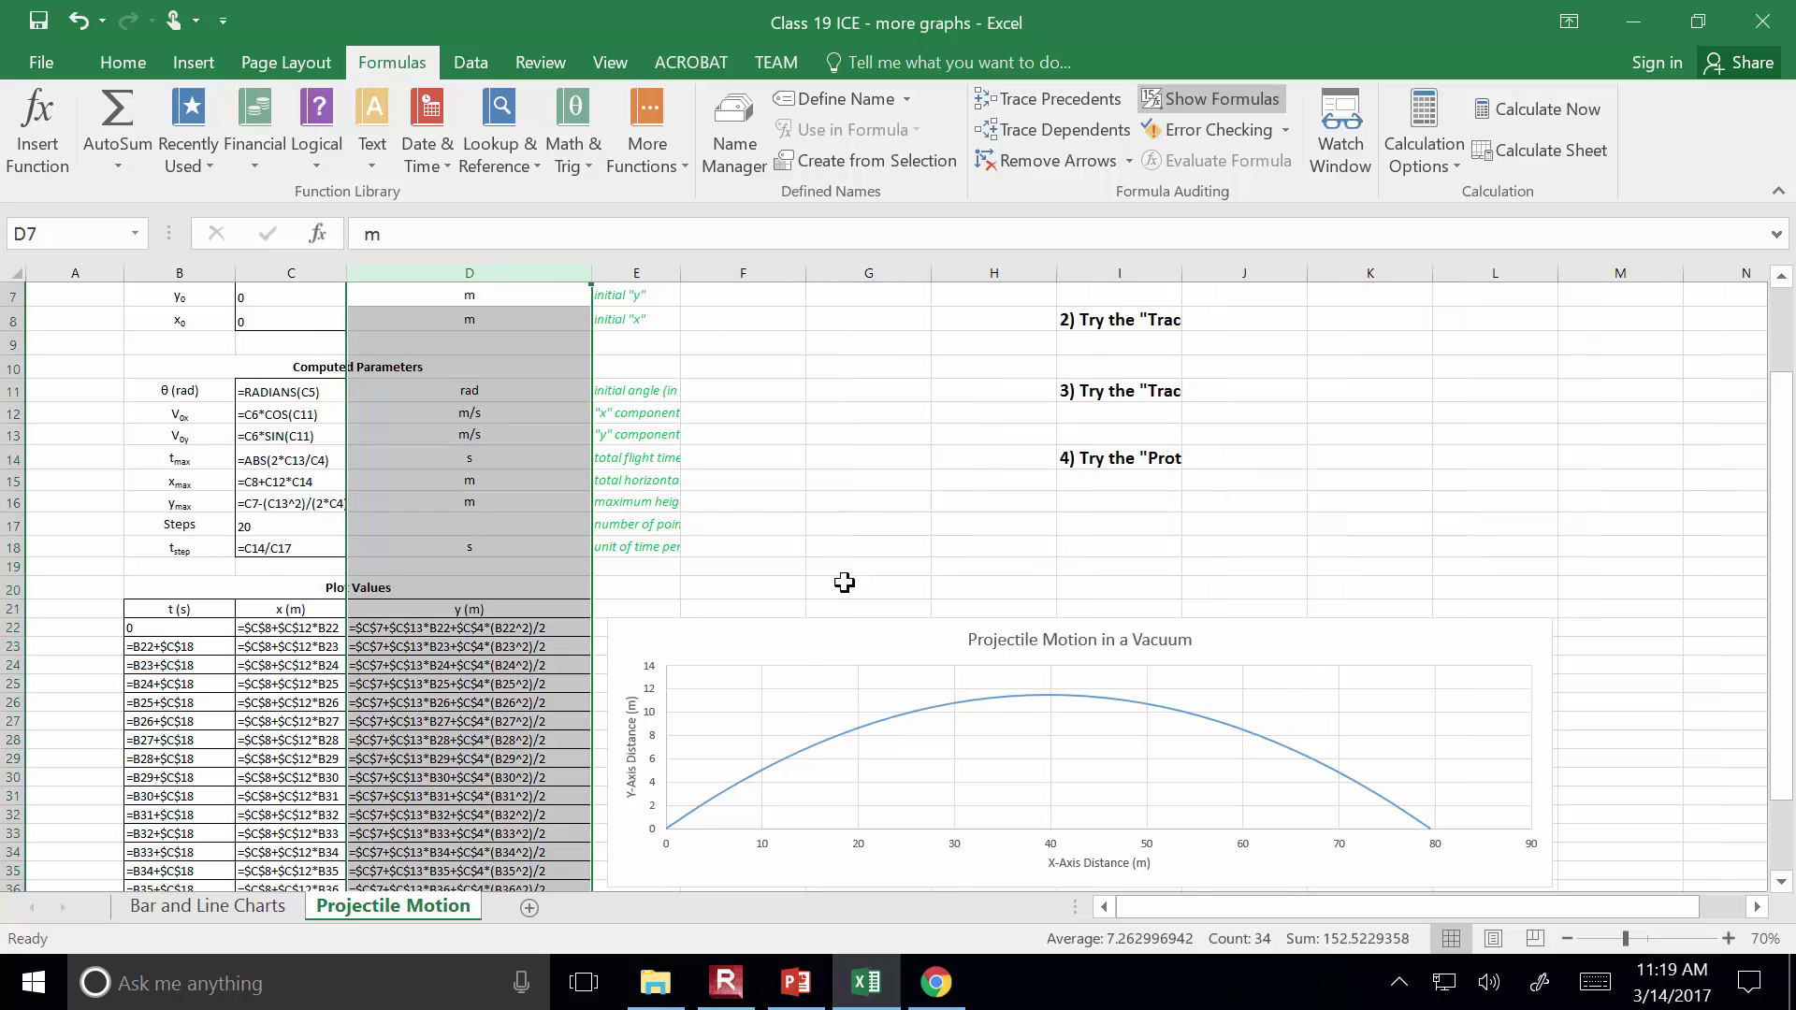
left_click(846, 547)
left_click(430, 628)
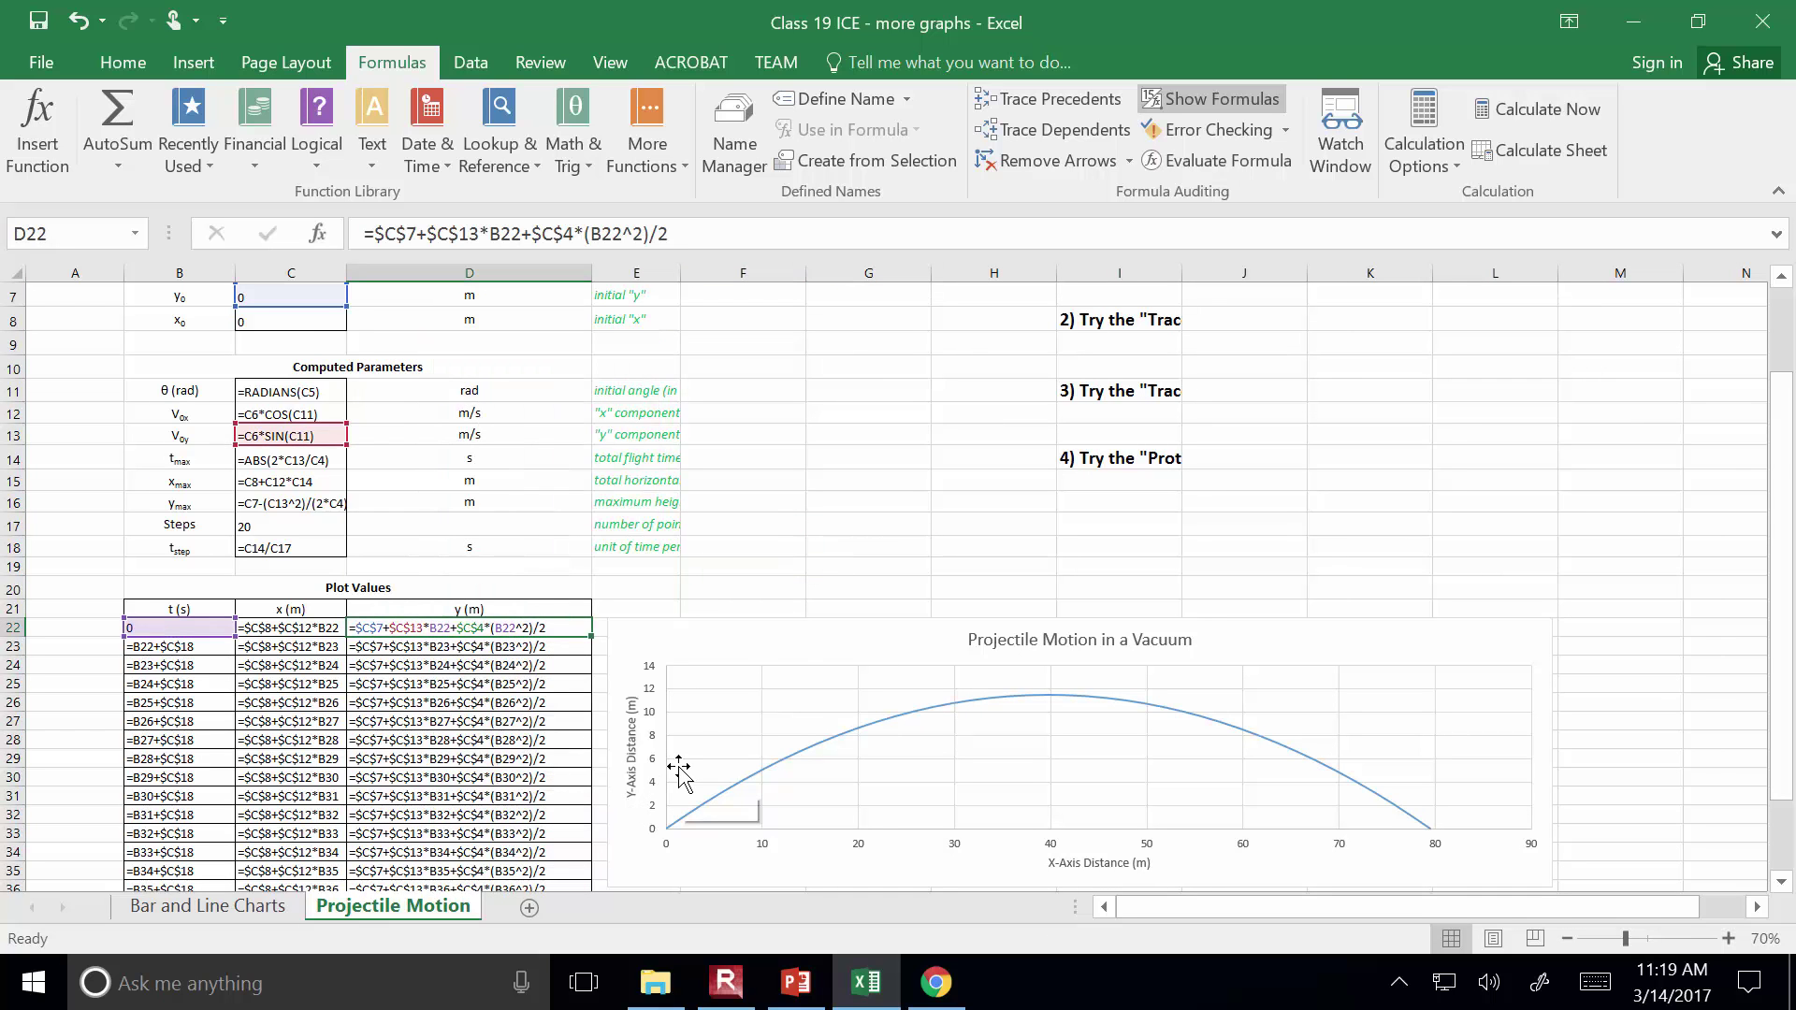
key("Down")
key("Down")
key("Down")
key("Down")
key("Down")
key("Down")
key("Down")
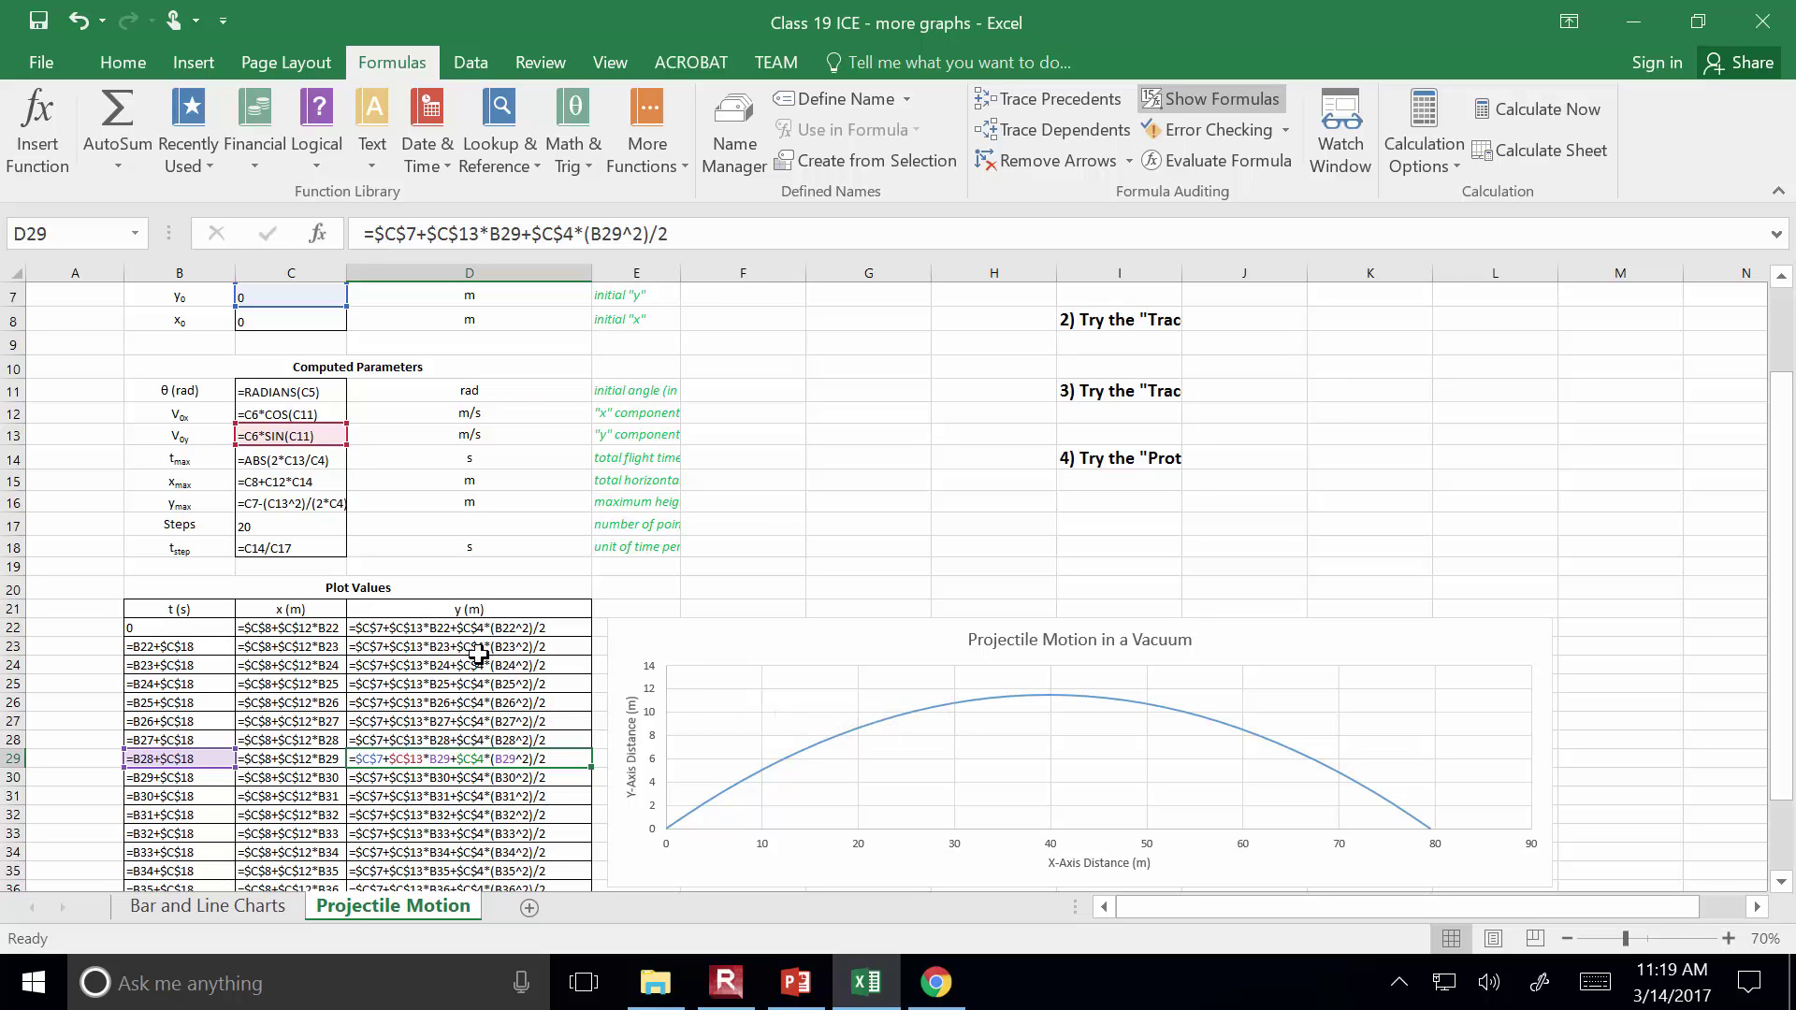
scroll(393, 750, "down", 1)
scroll(393, 750, "down", 3)
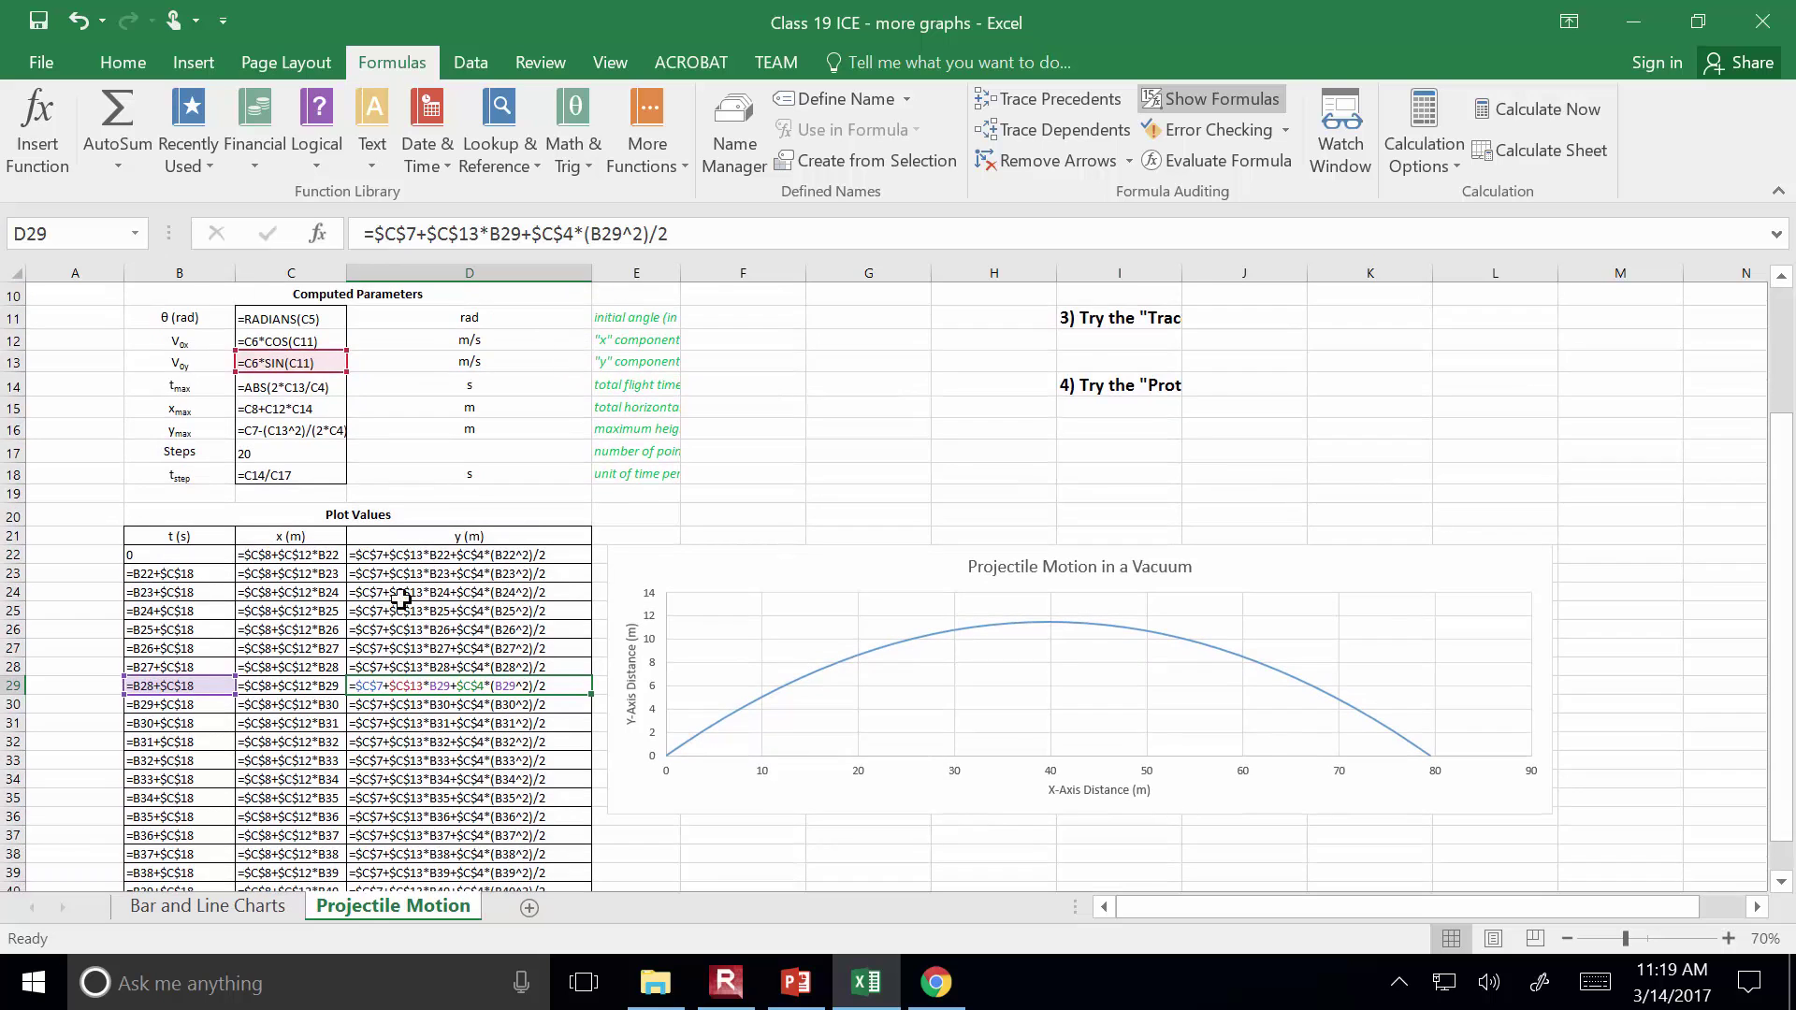
left_click(692, 737)
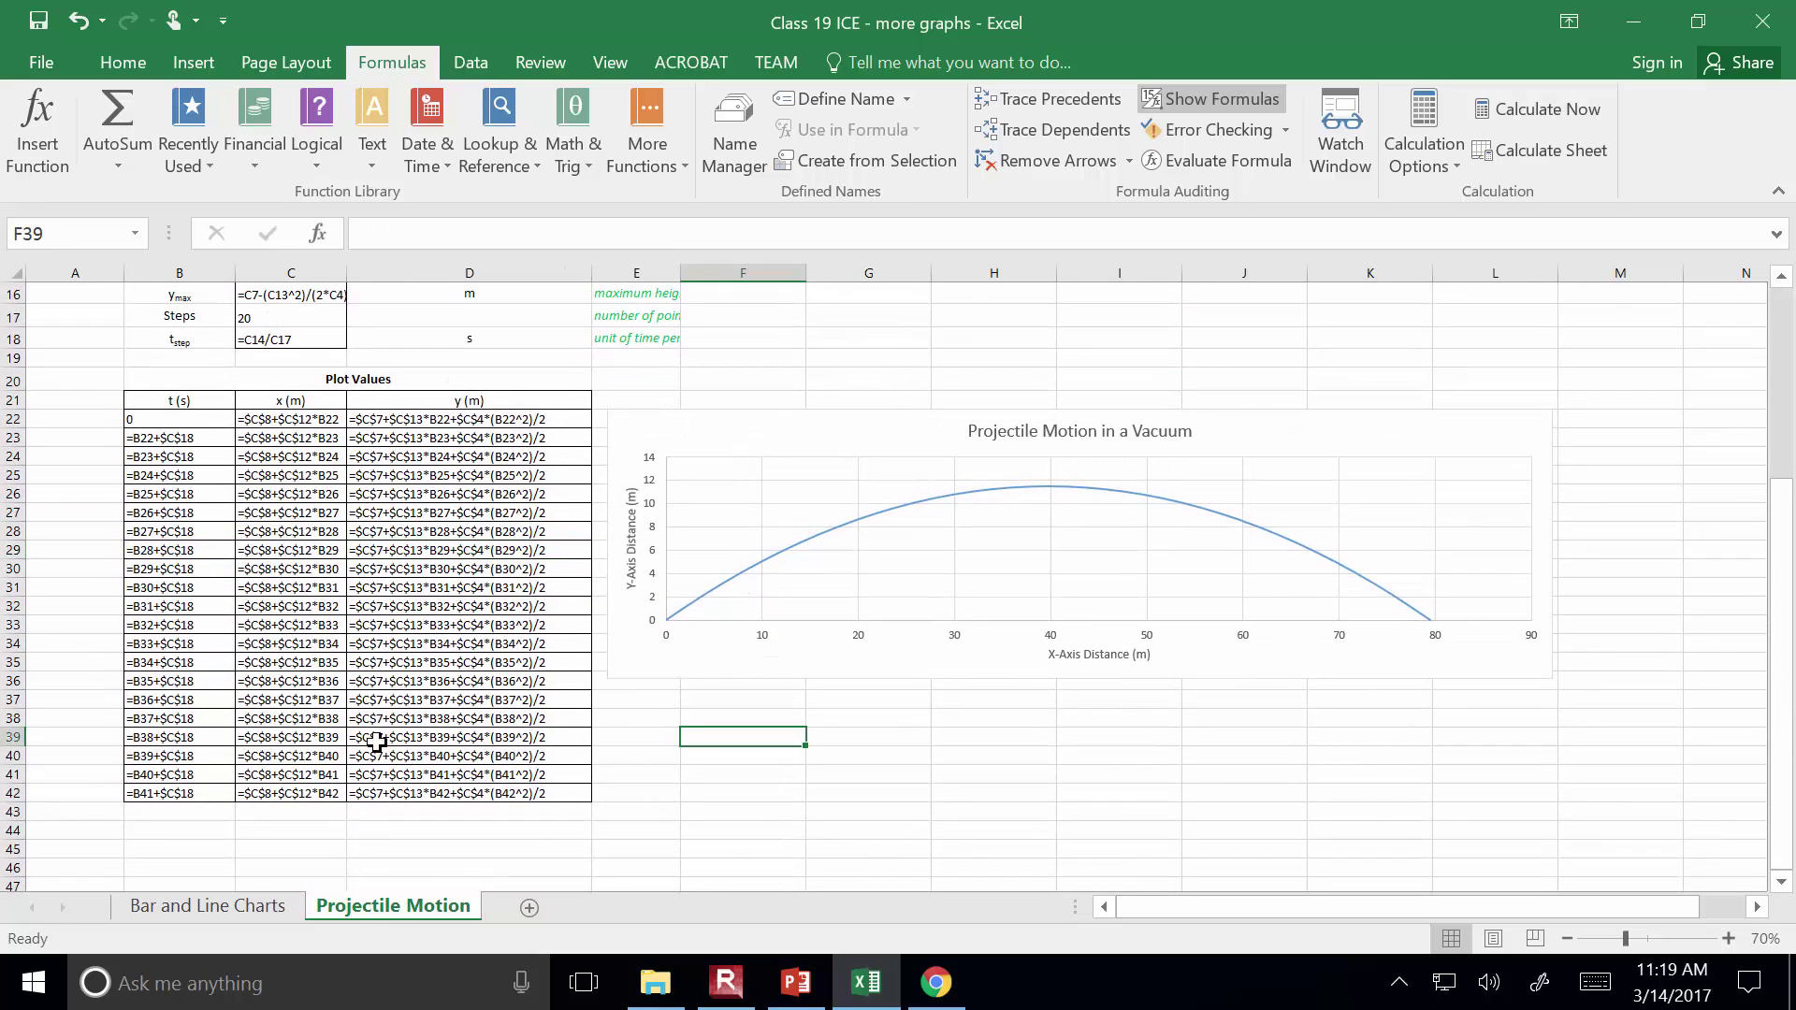
left_click(374, 700)
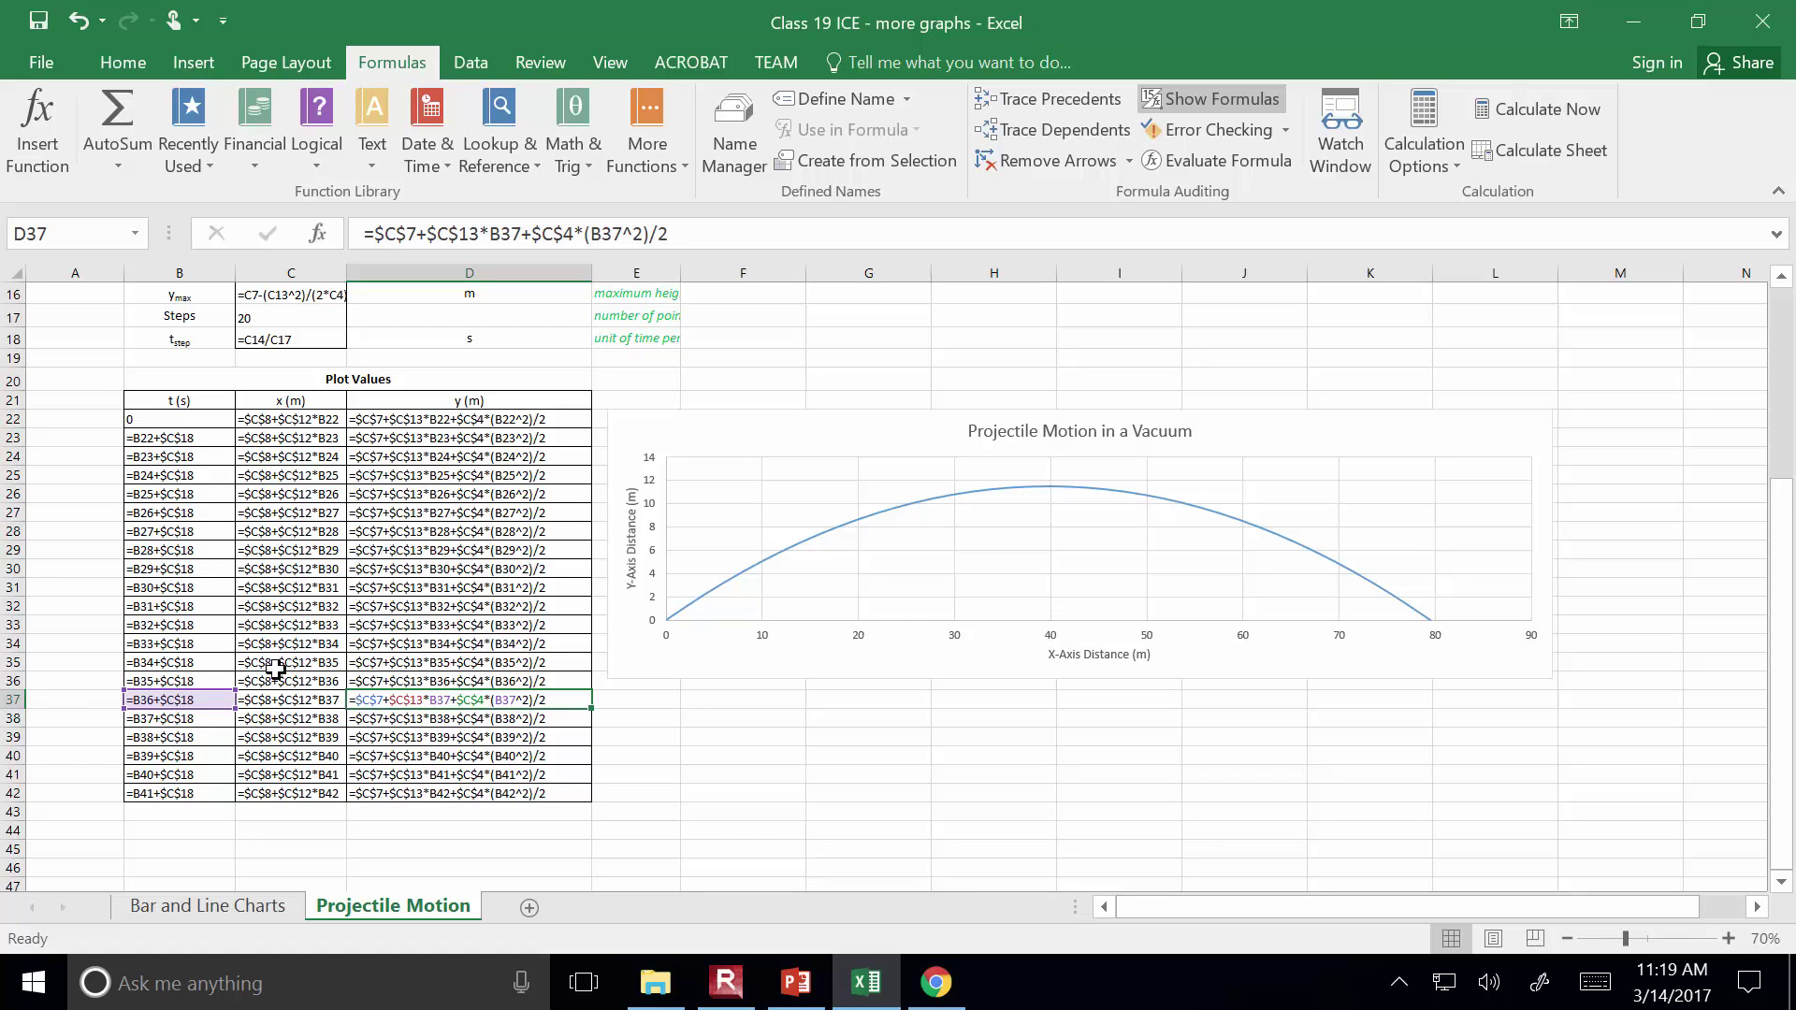
Clear the reference highlights and switch Show Formulas off to display calculated values
scroll(882, 796, "up", 4)
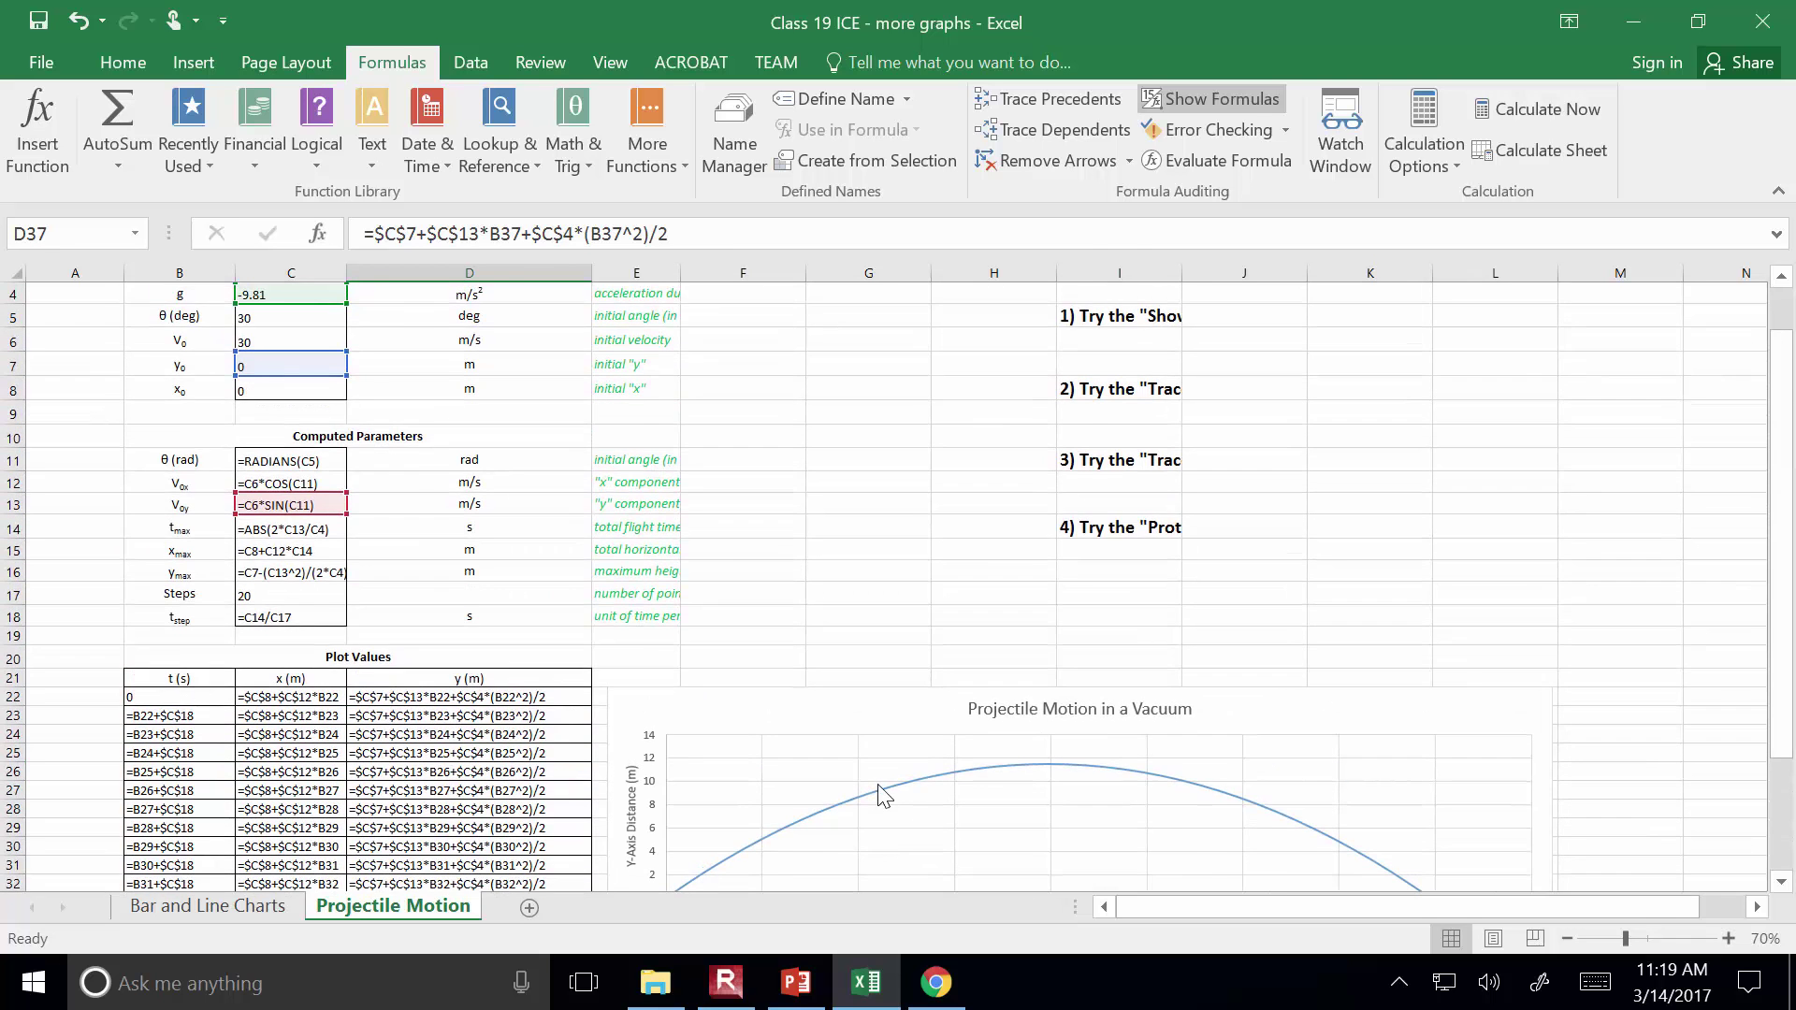
scroll(882, 796, "up", 1)
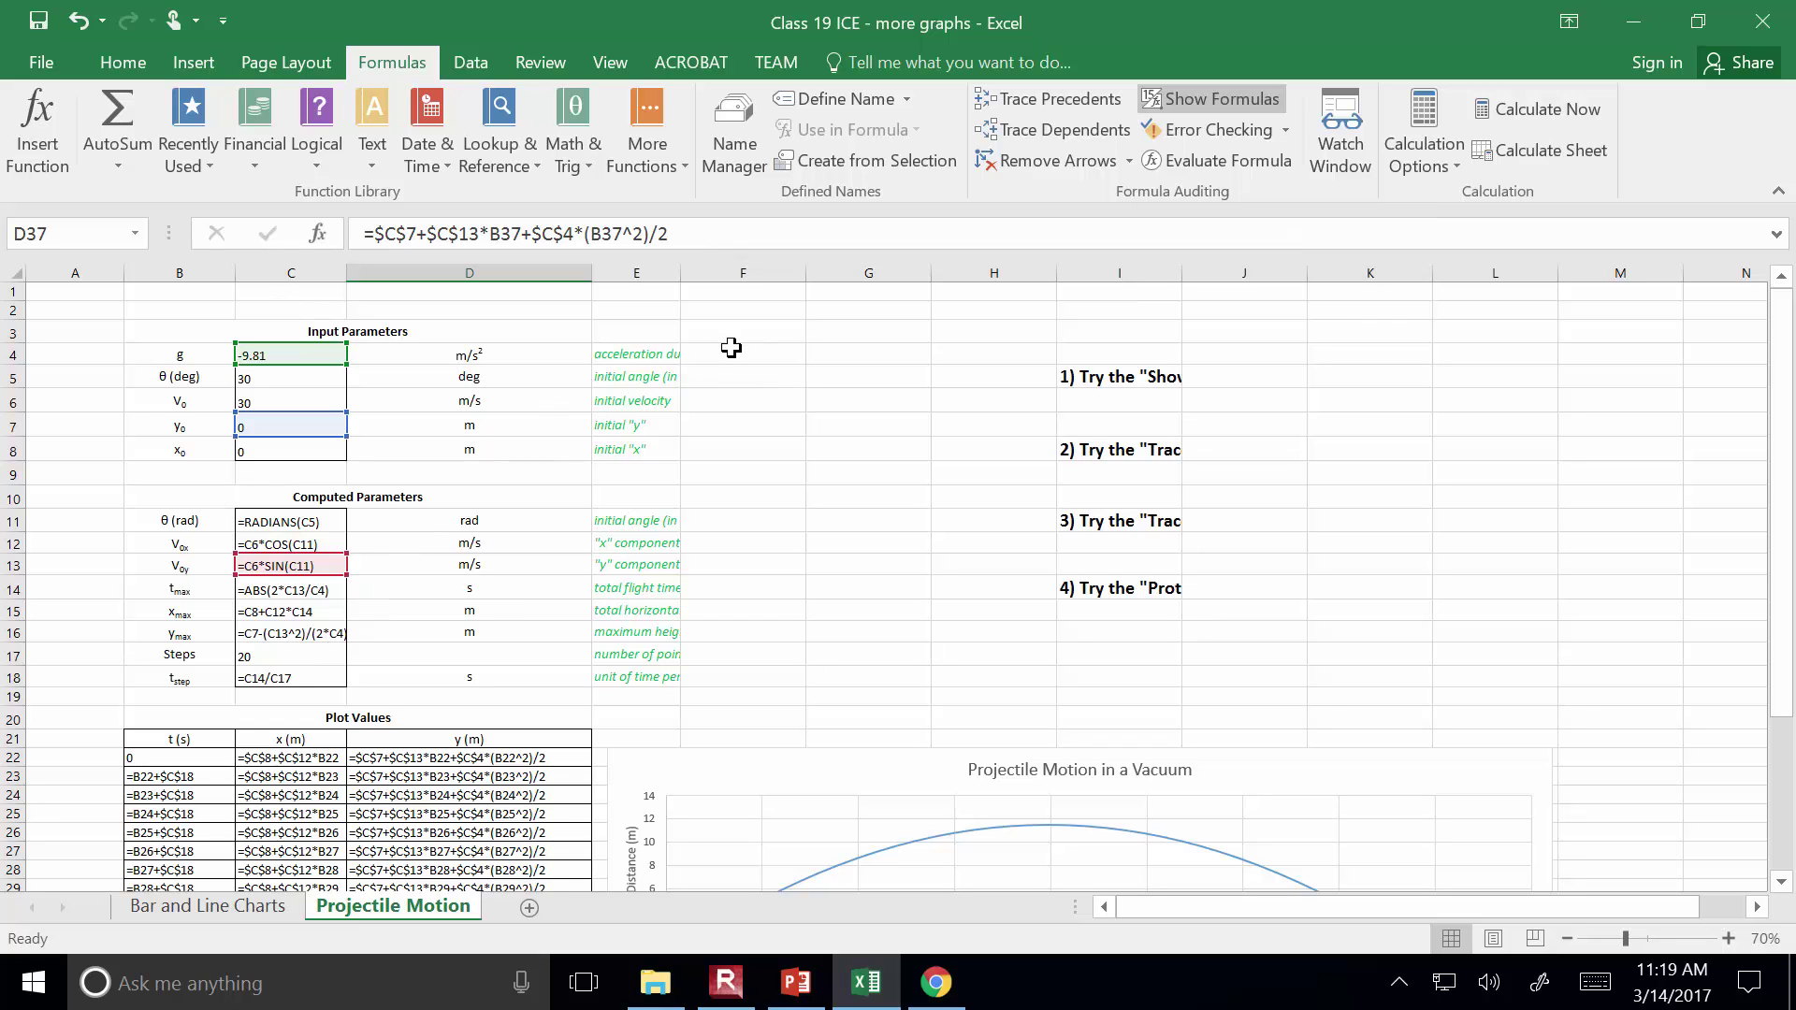
left_click(830, 409)
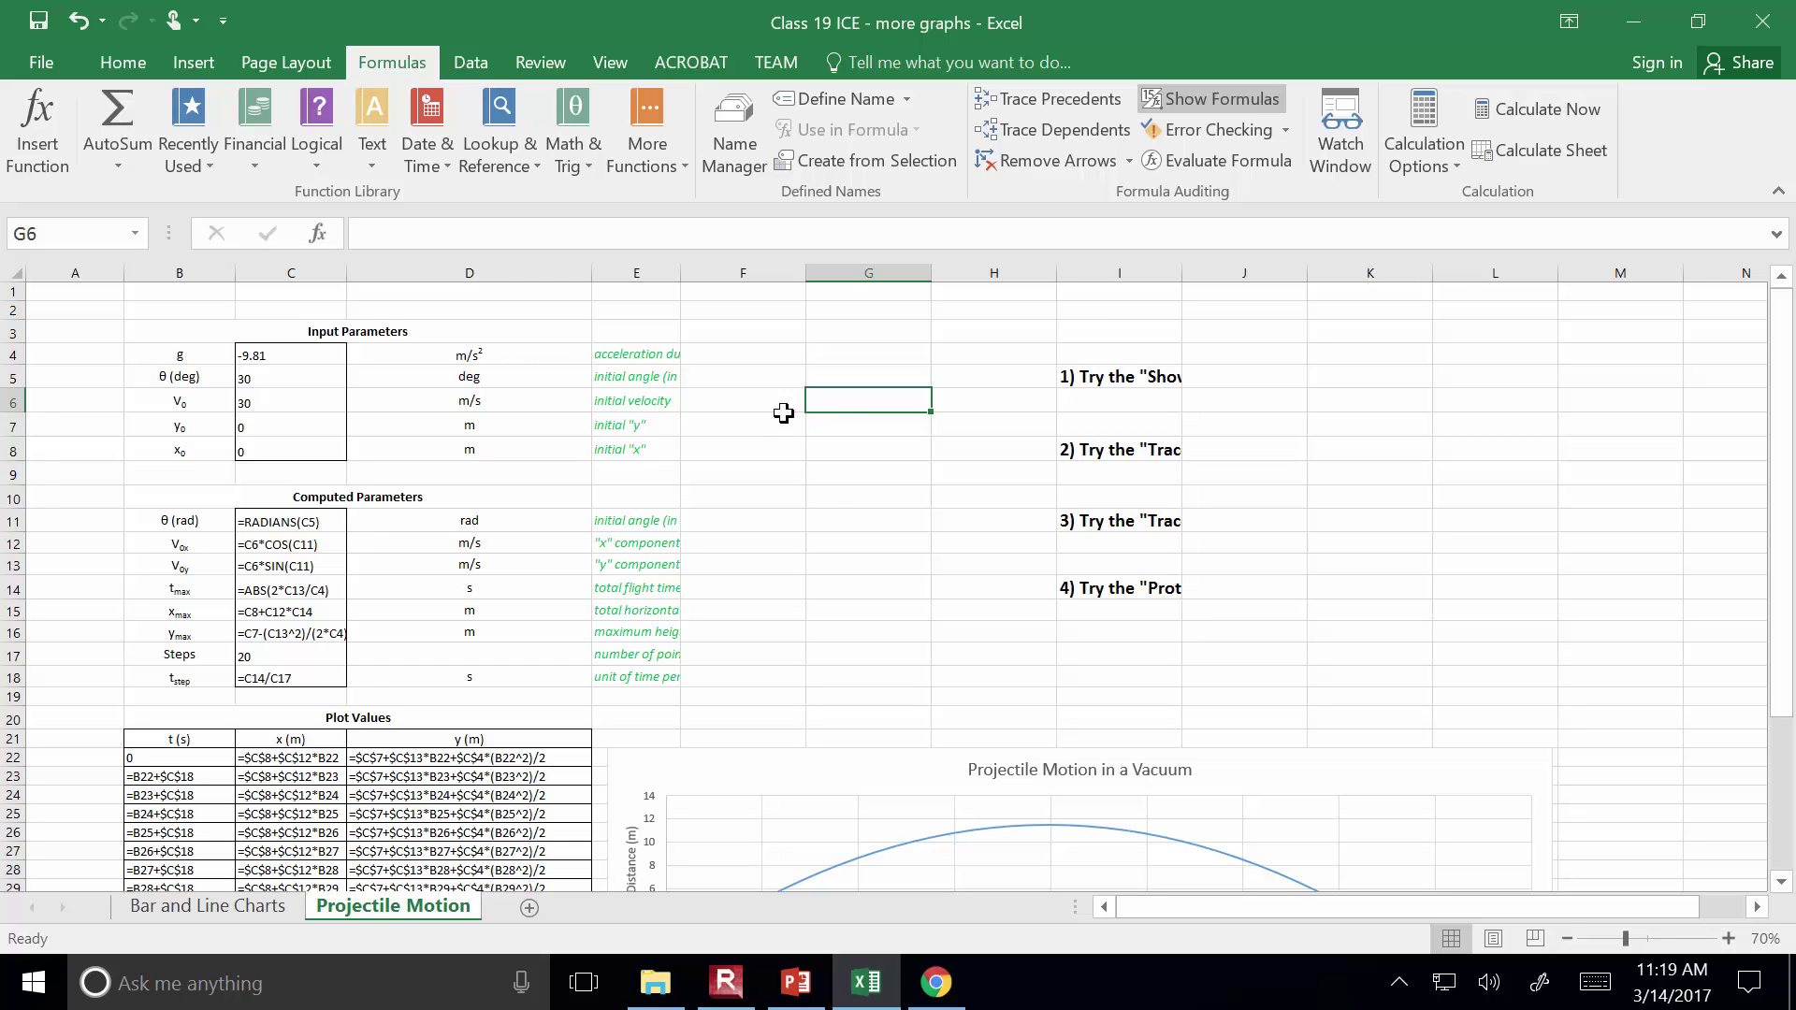
scroll(256, 809, "down", 6)
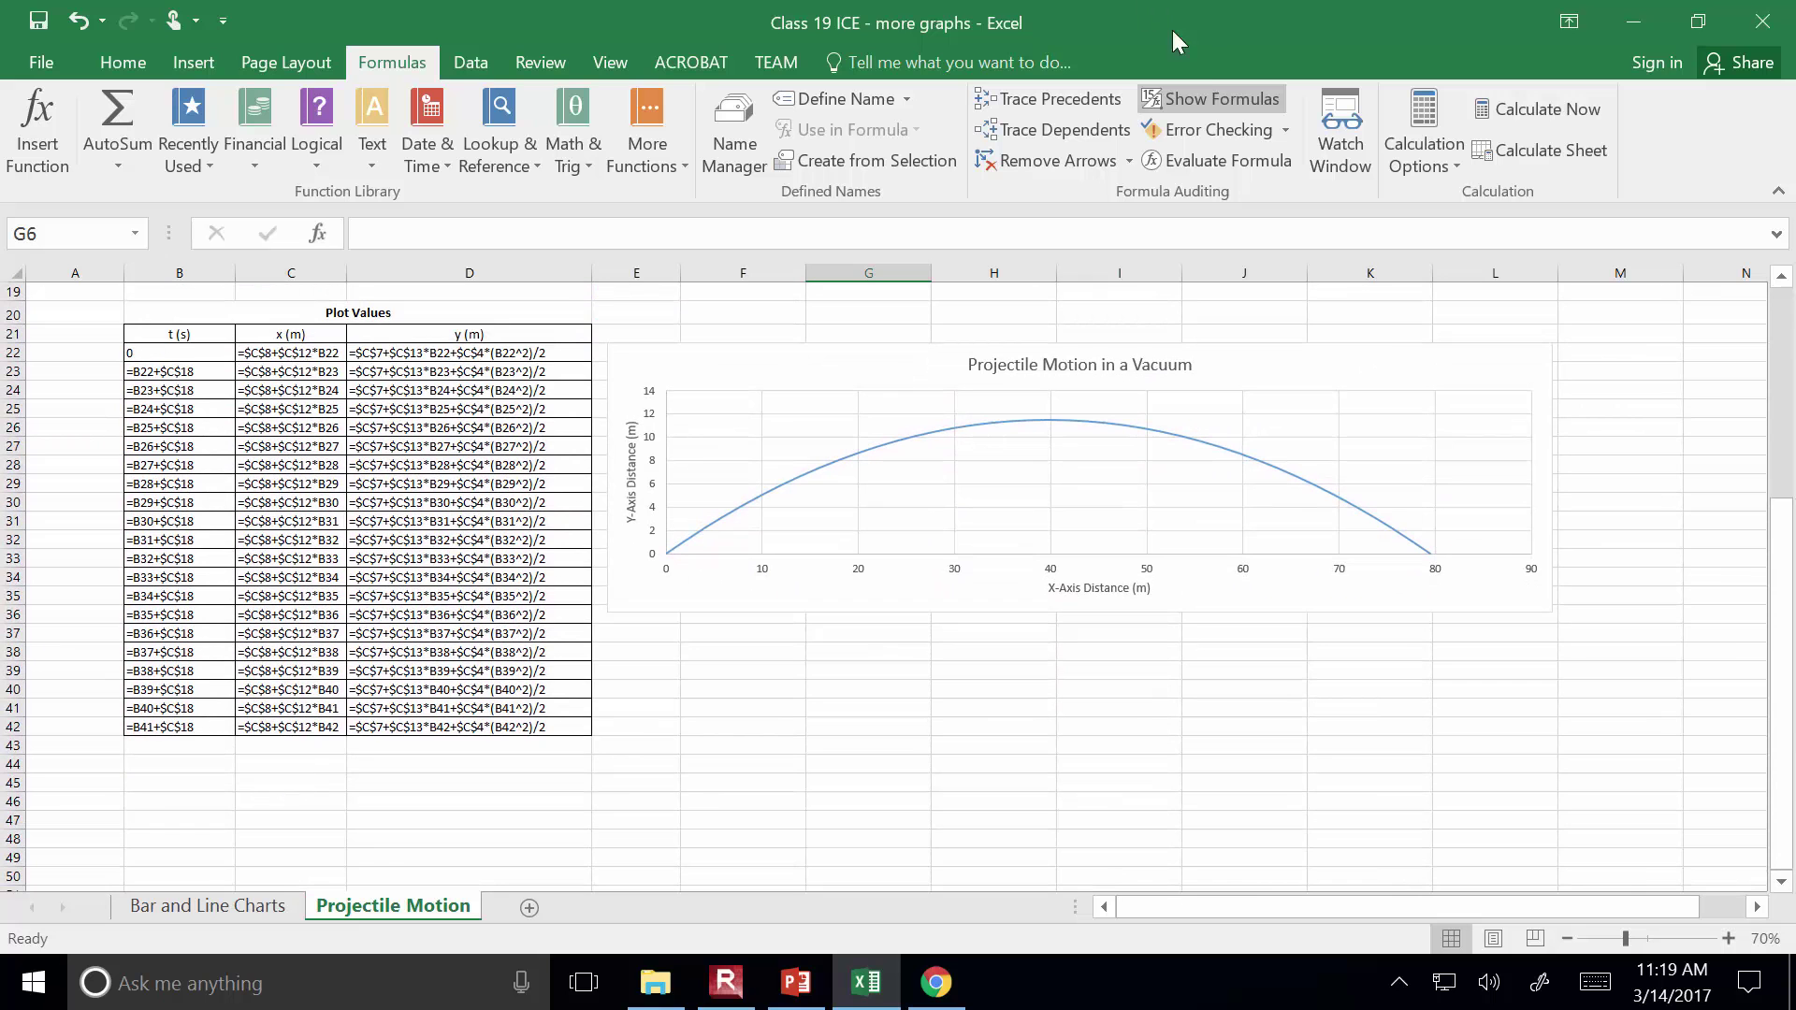
left_click(1220, 97)
Select cell B45 below the Plot Values table to hold a note
scroll(417, 758, "up", 1)
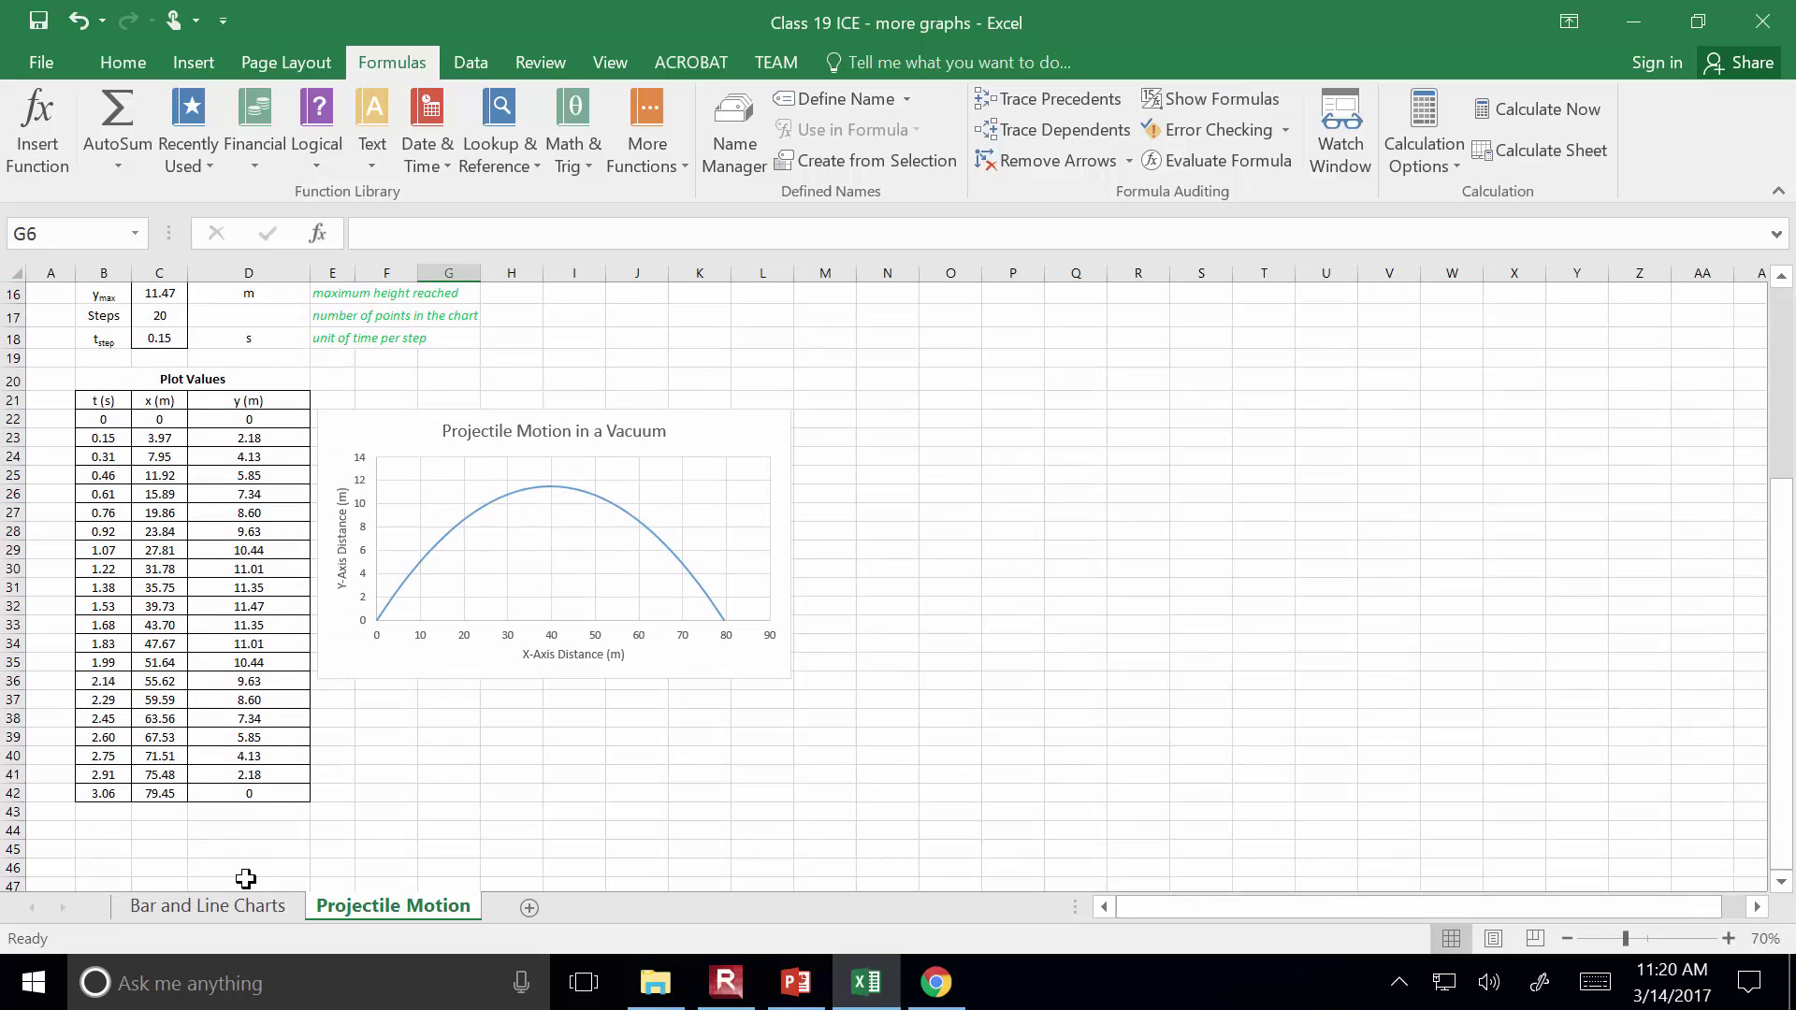
left_click(101, 842)
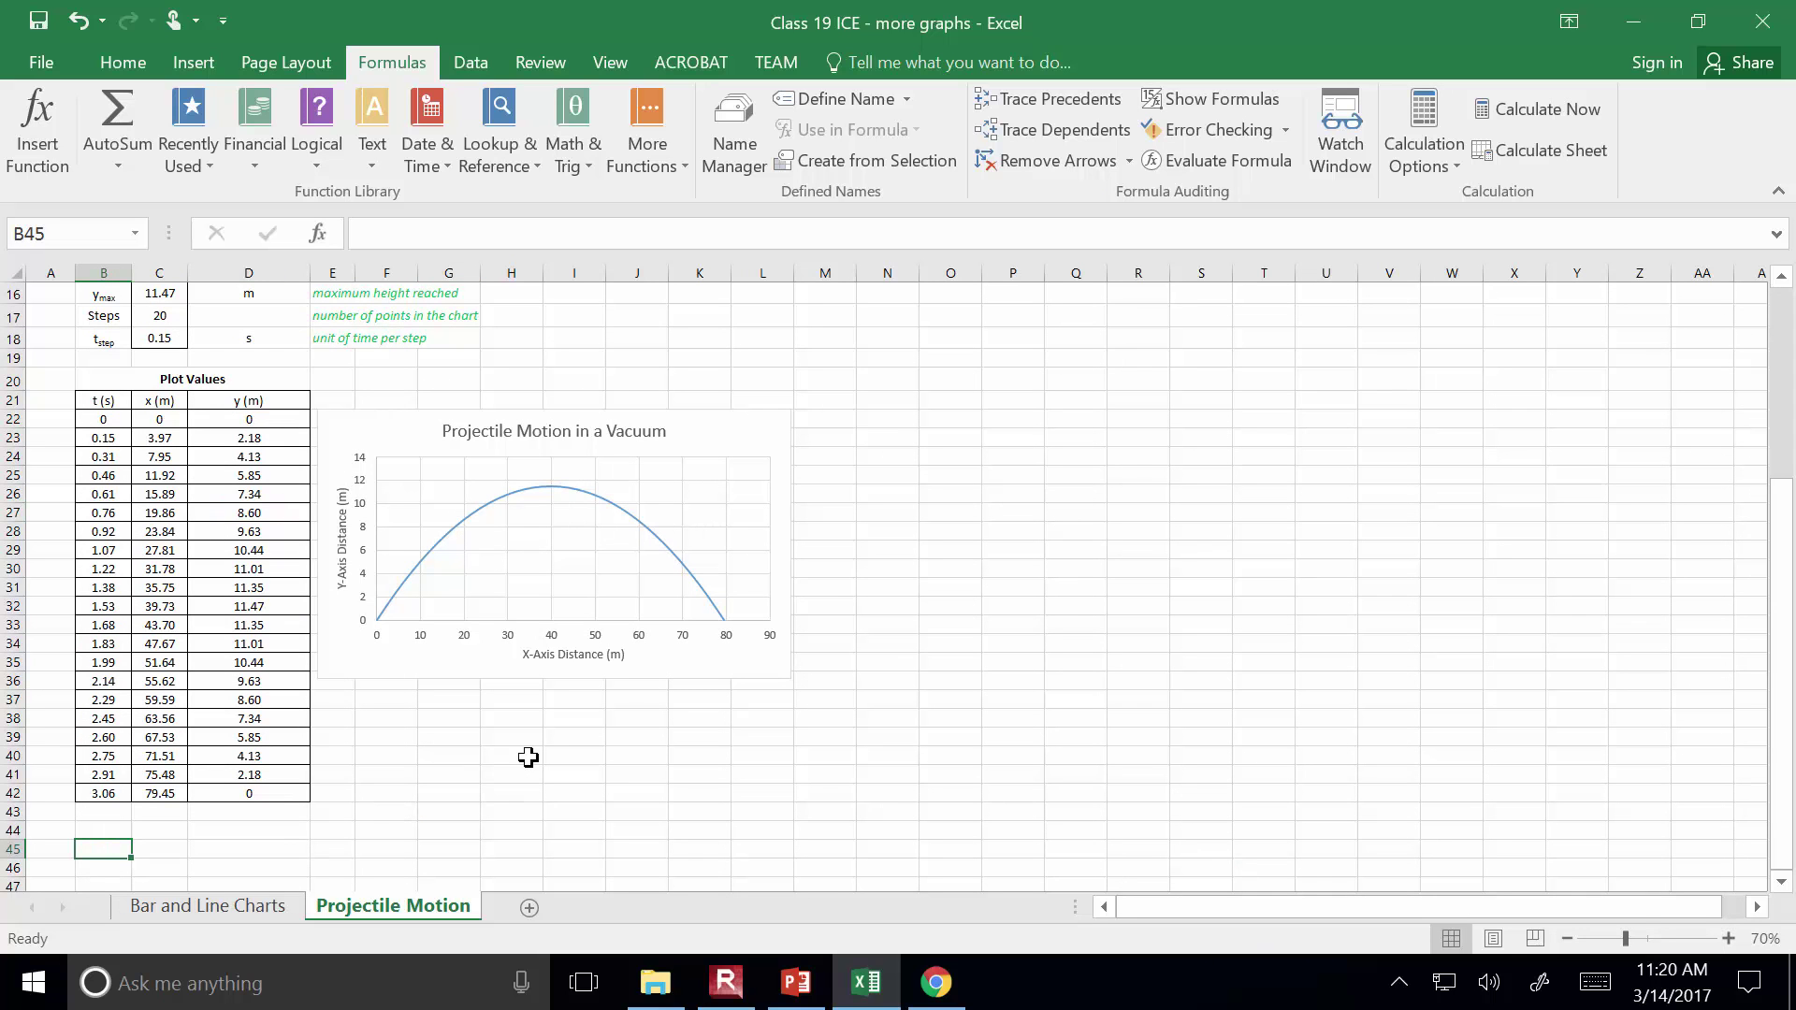
Enter 't: time in seconds, there were 20 time steps over a duration of 3.06 seconds' in B45
type("t")
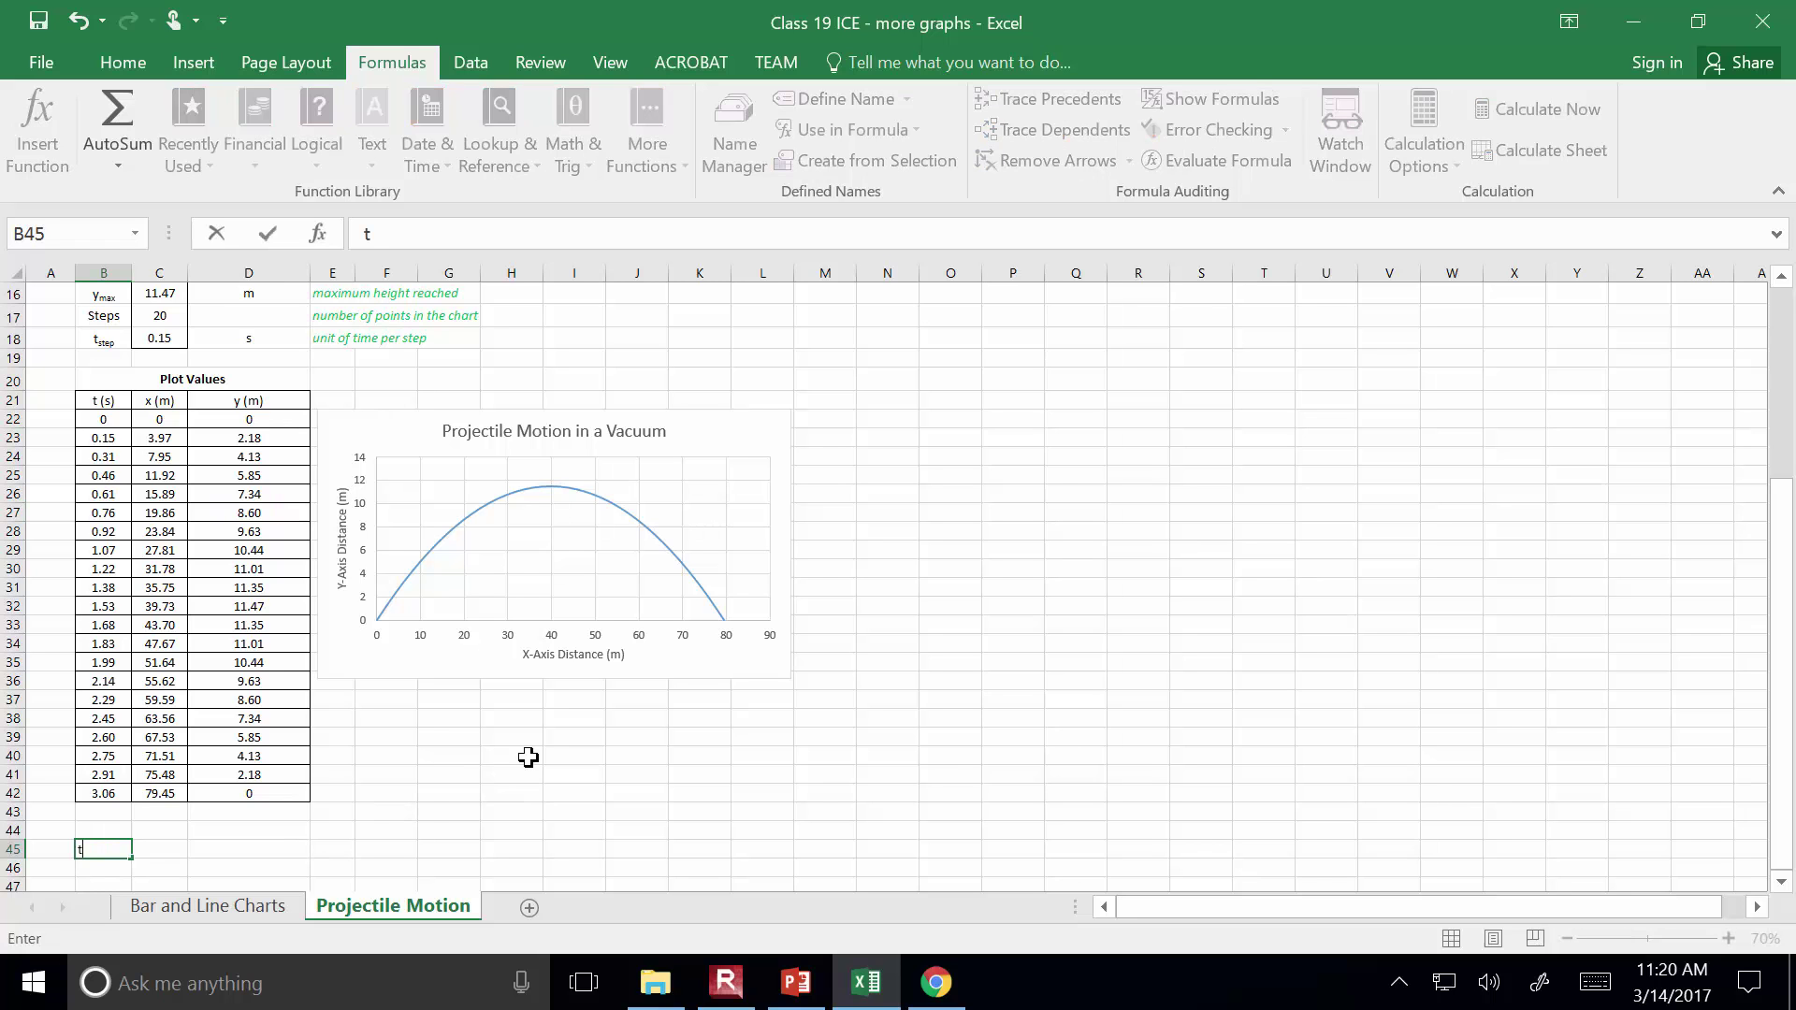
type(": time in seconds,")
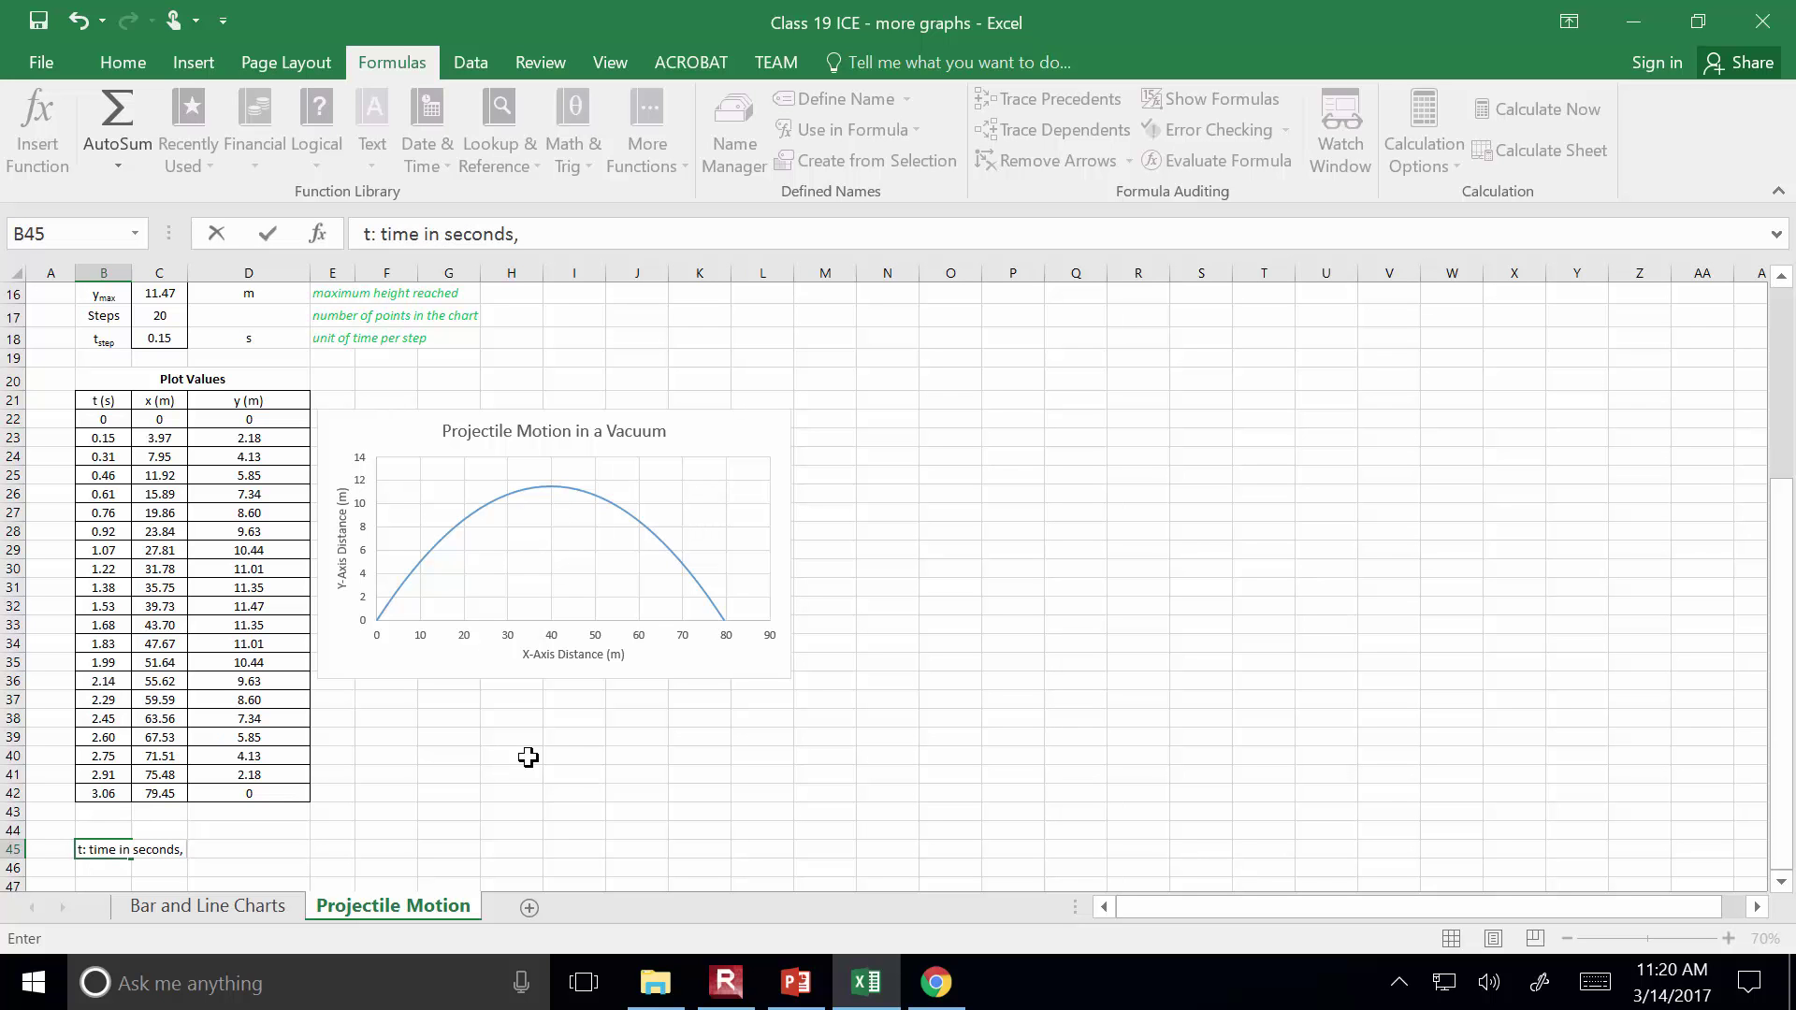
scroll(529, 757, "up", 4)
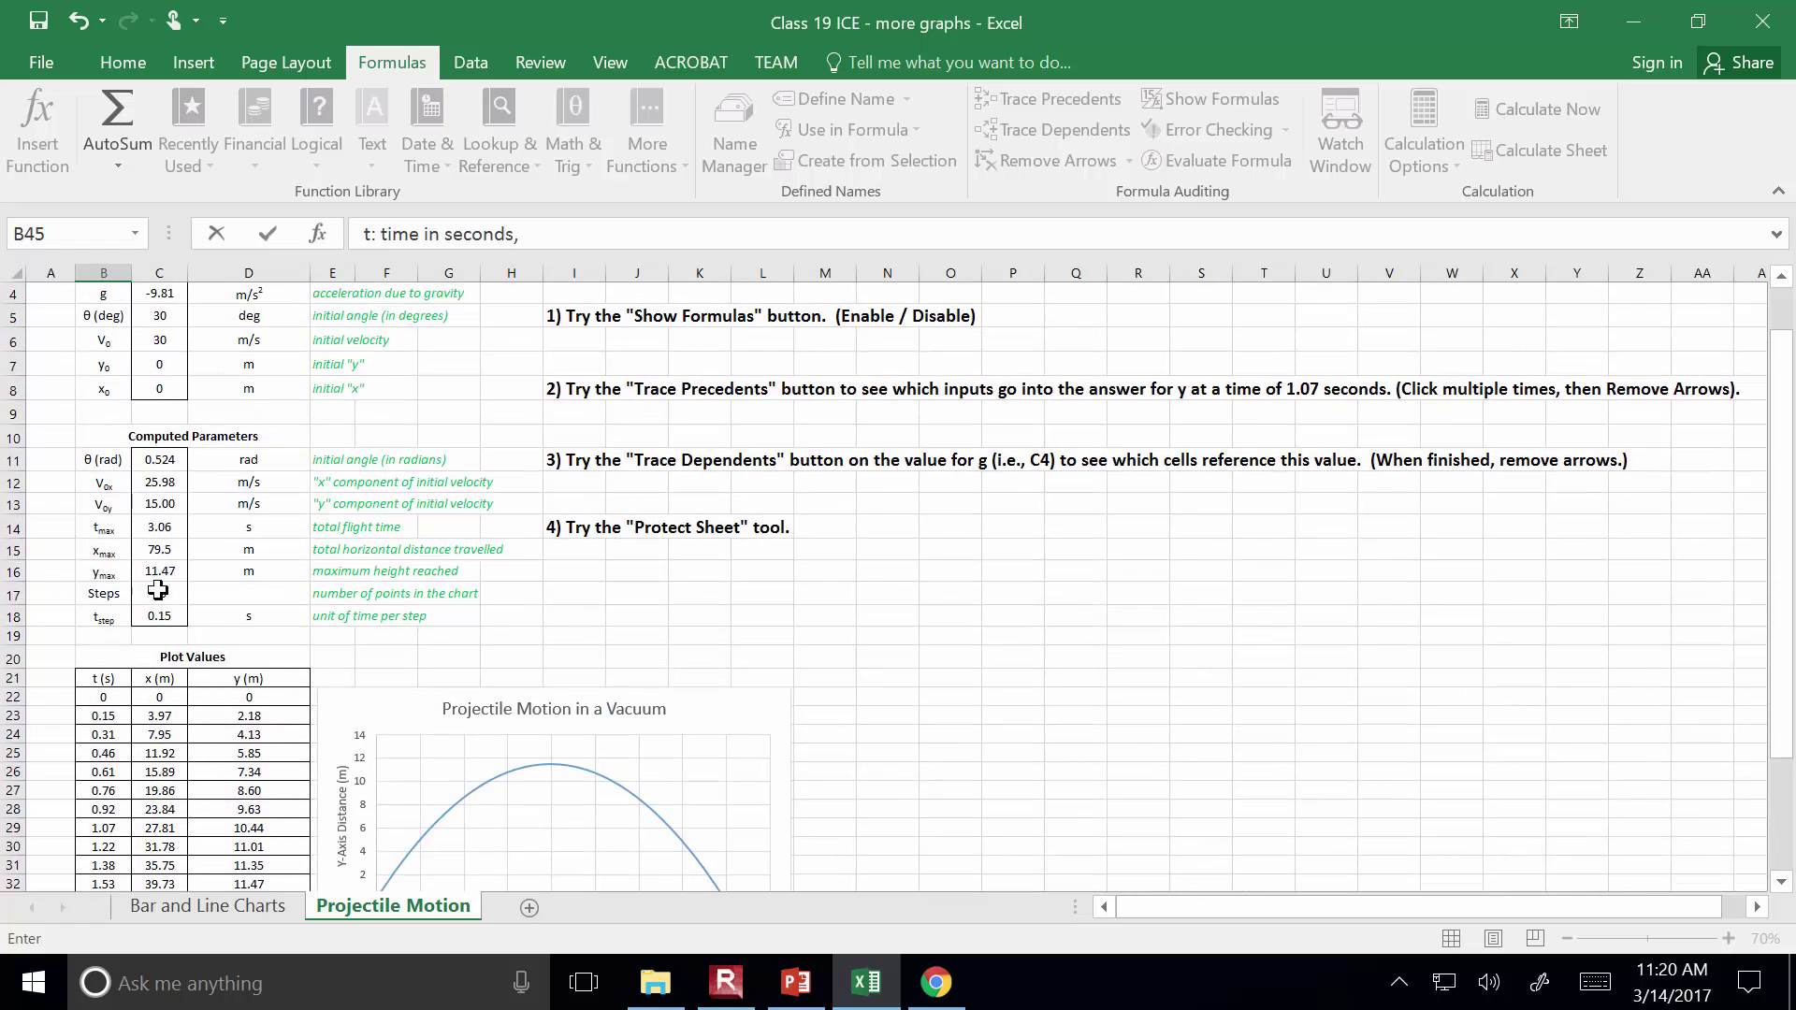
scroll(169, 605, "down", 3)
scroll(169, 606, "down", 2)
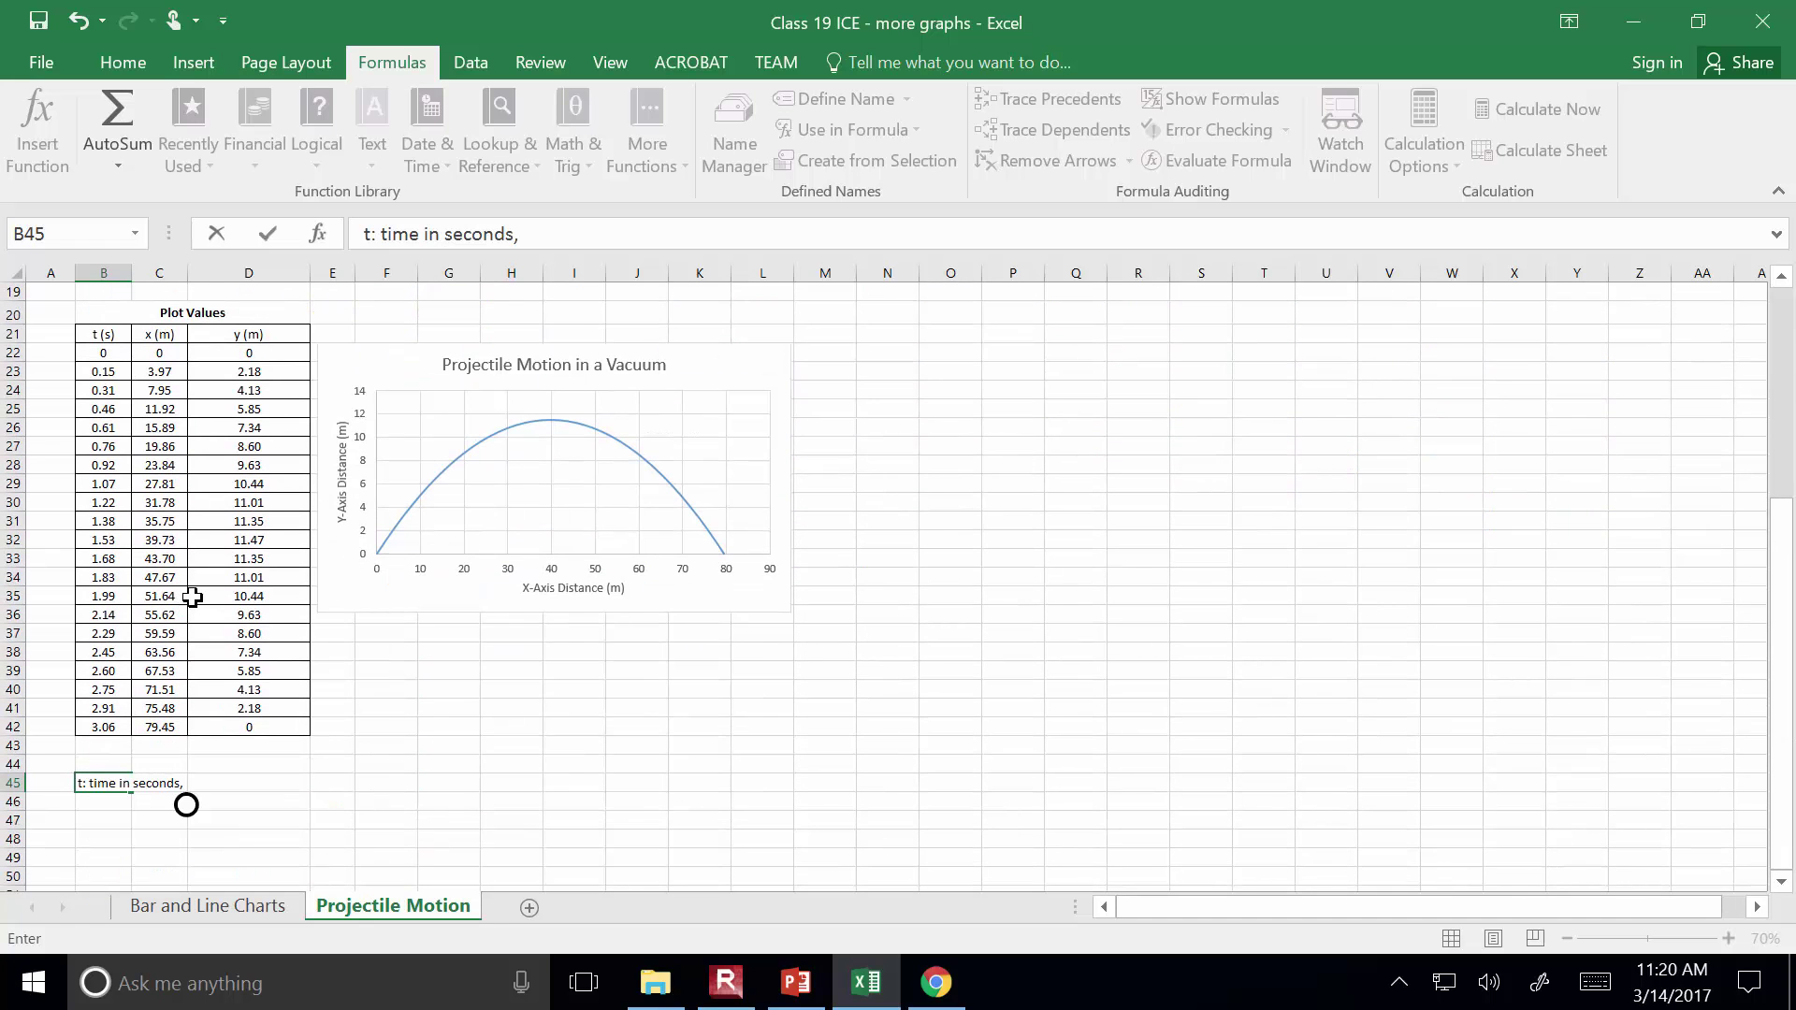
left_click(625, 232)
type("there were 20 time")
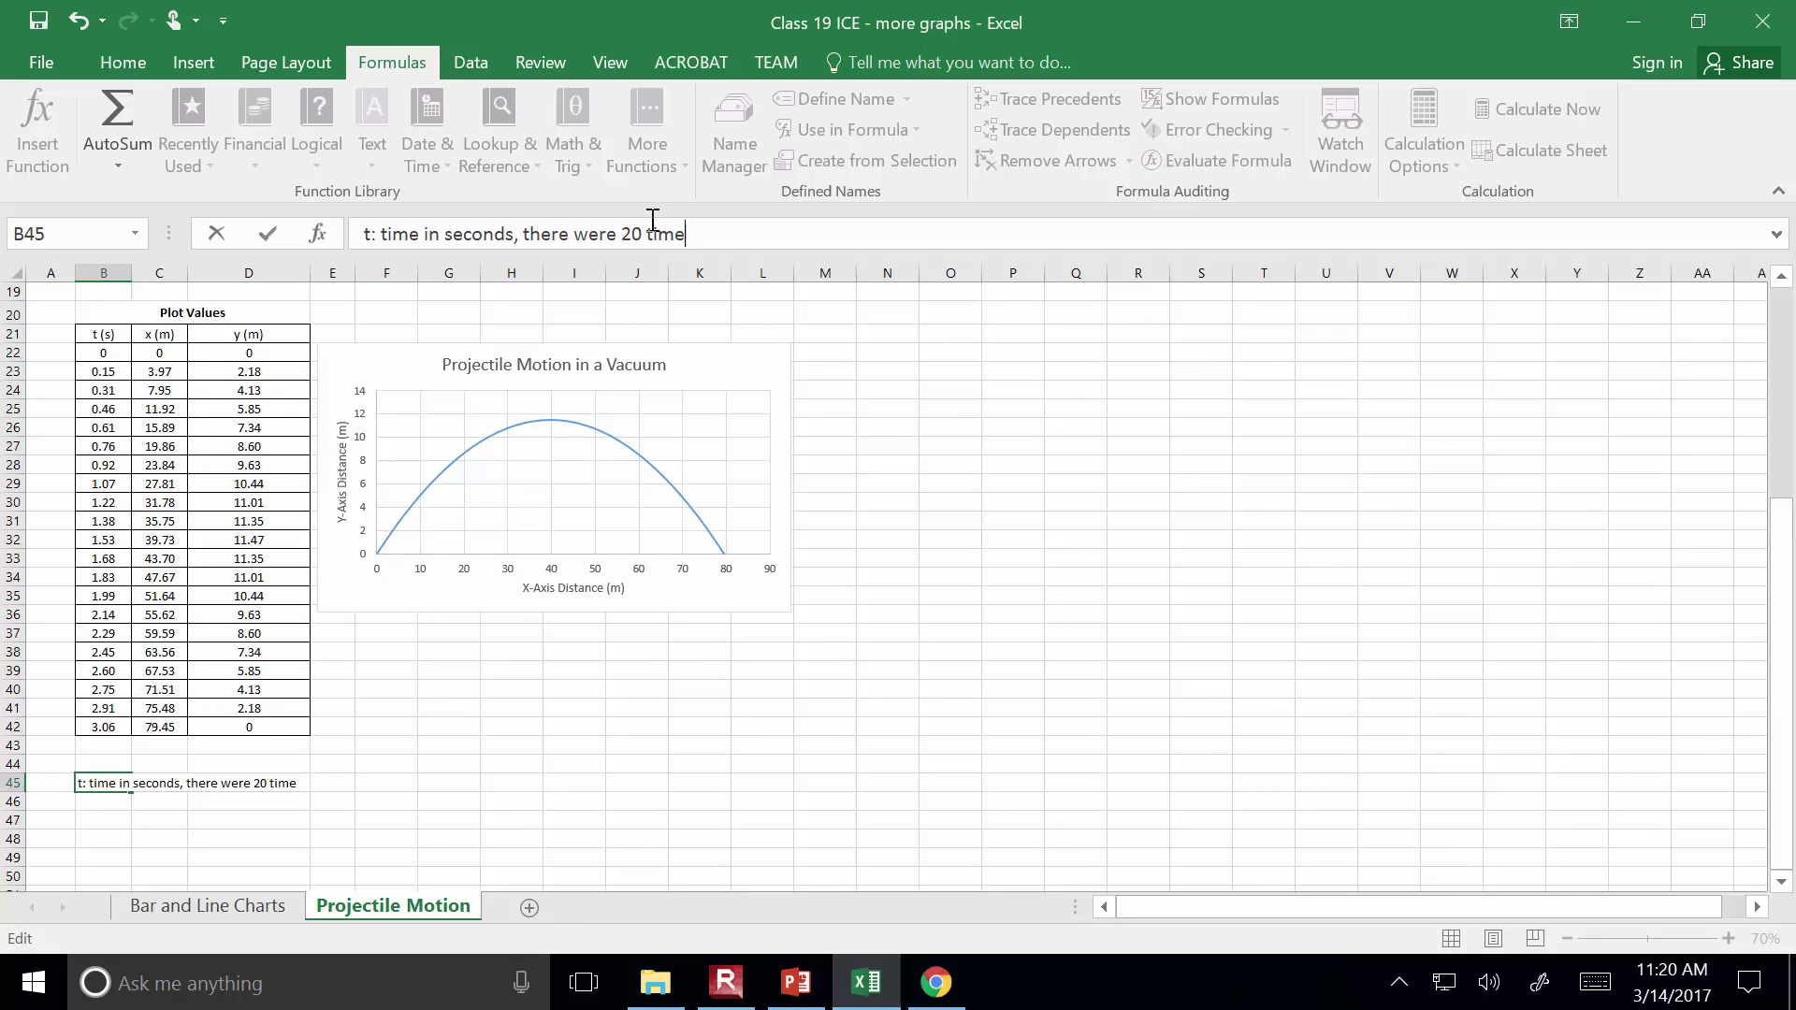
type(" steps over a duration of 3.06 seconds")
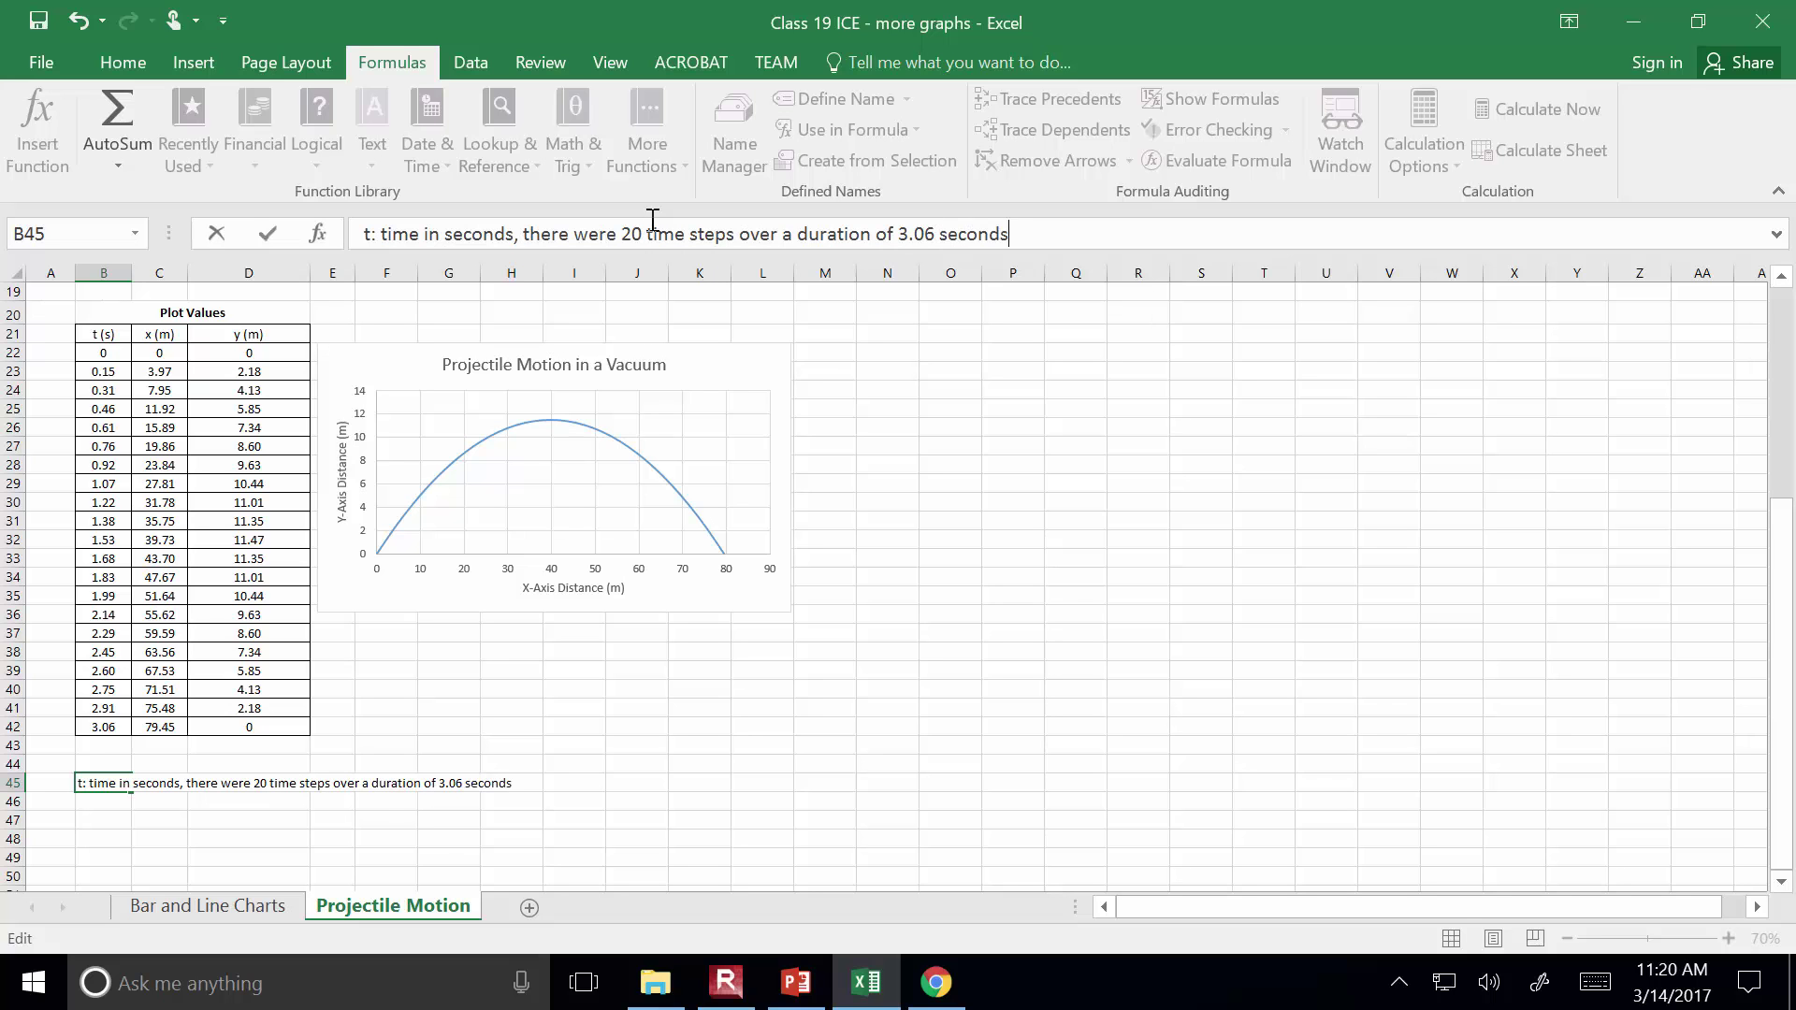
key("Return")
Discard the stray 'xc' entry in B46 and clear the note from B45
type("xc")
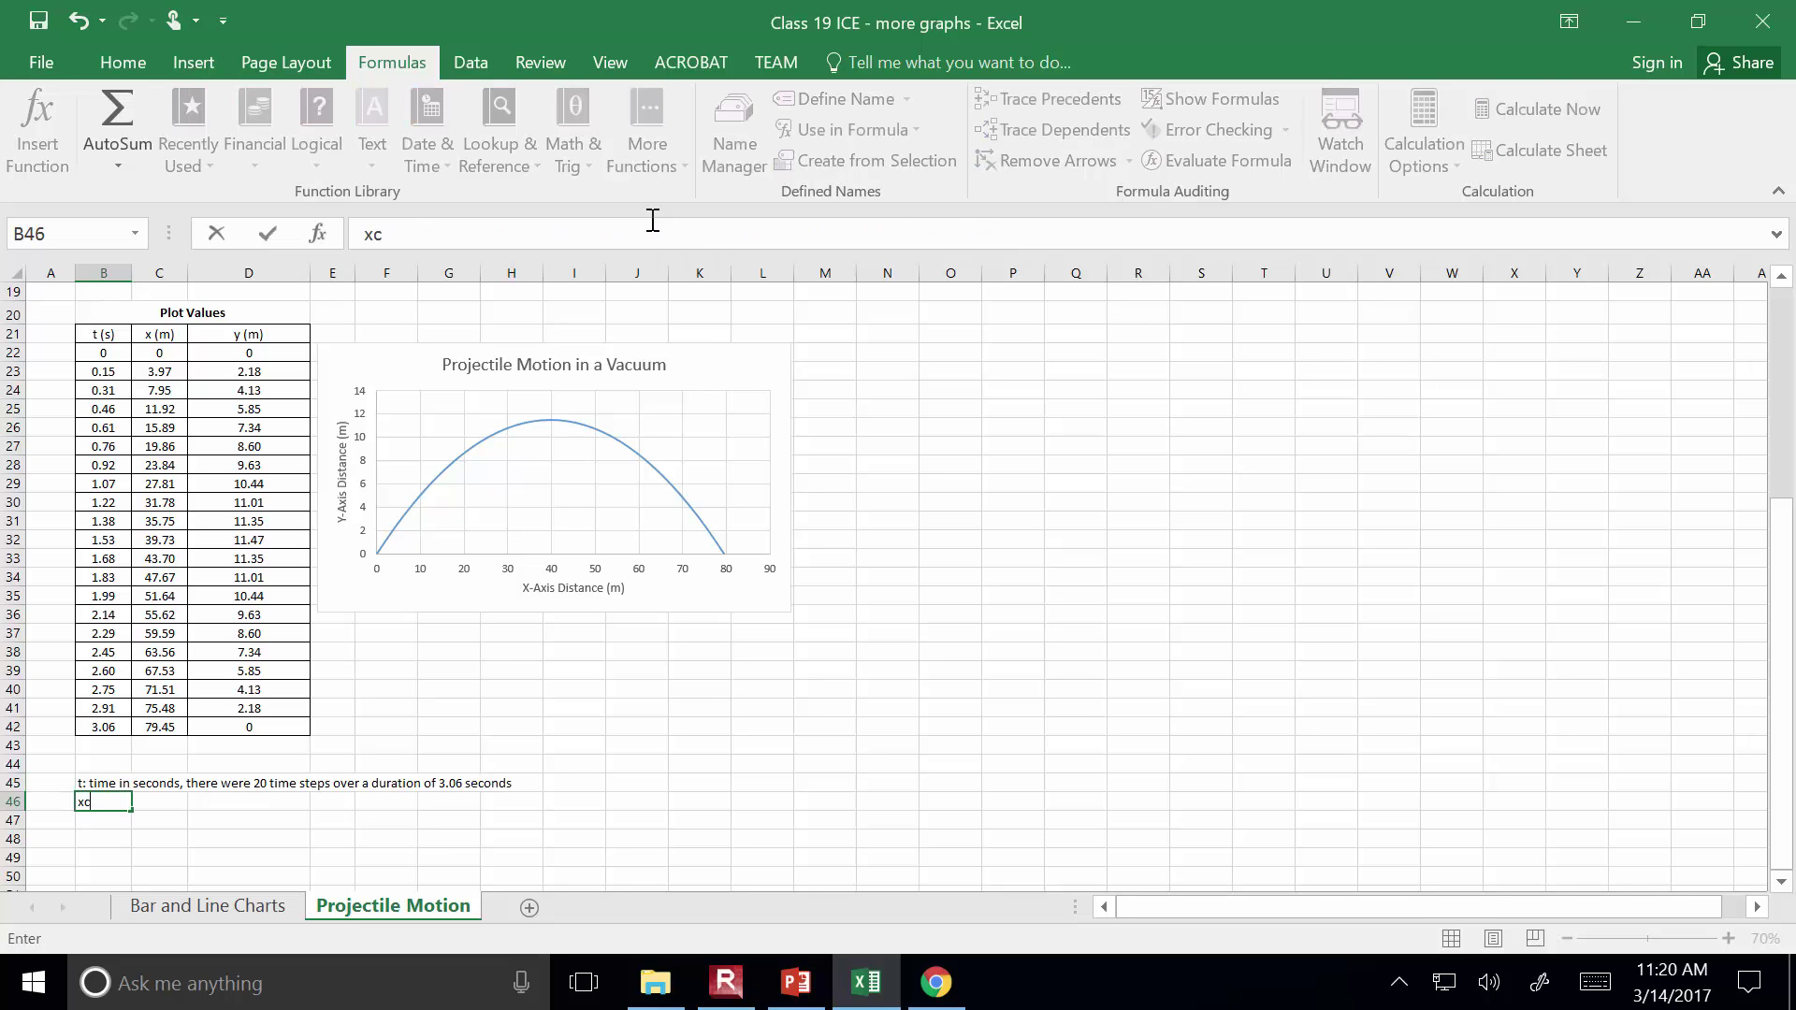
scroll(135, 402, "up", 6)
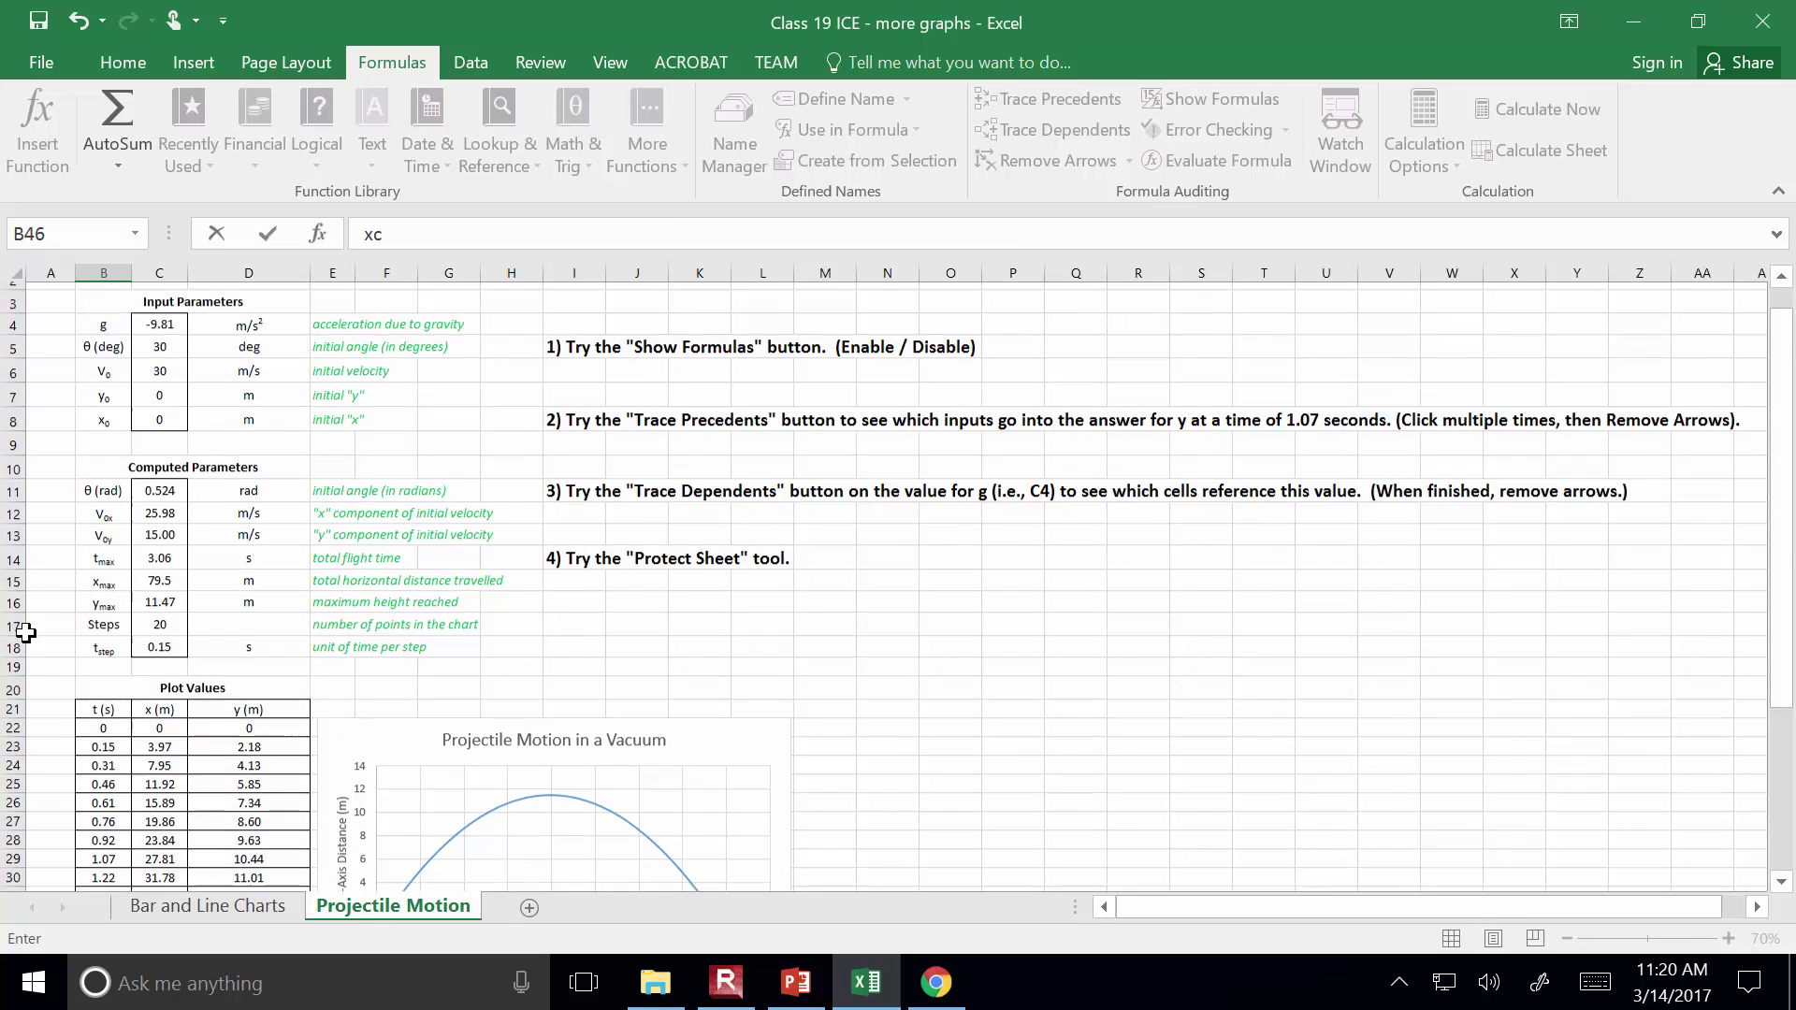
scroll(217, 400, "down", 8)
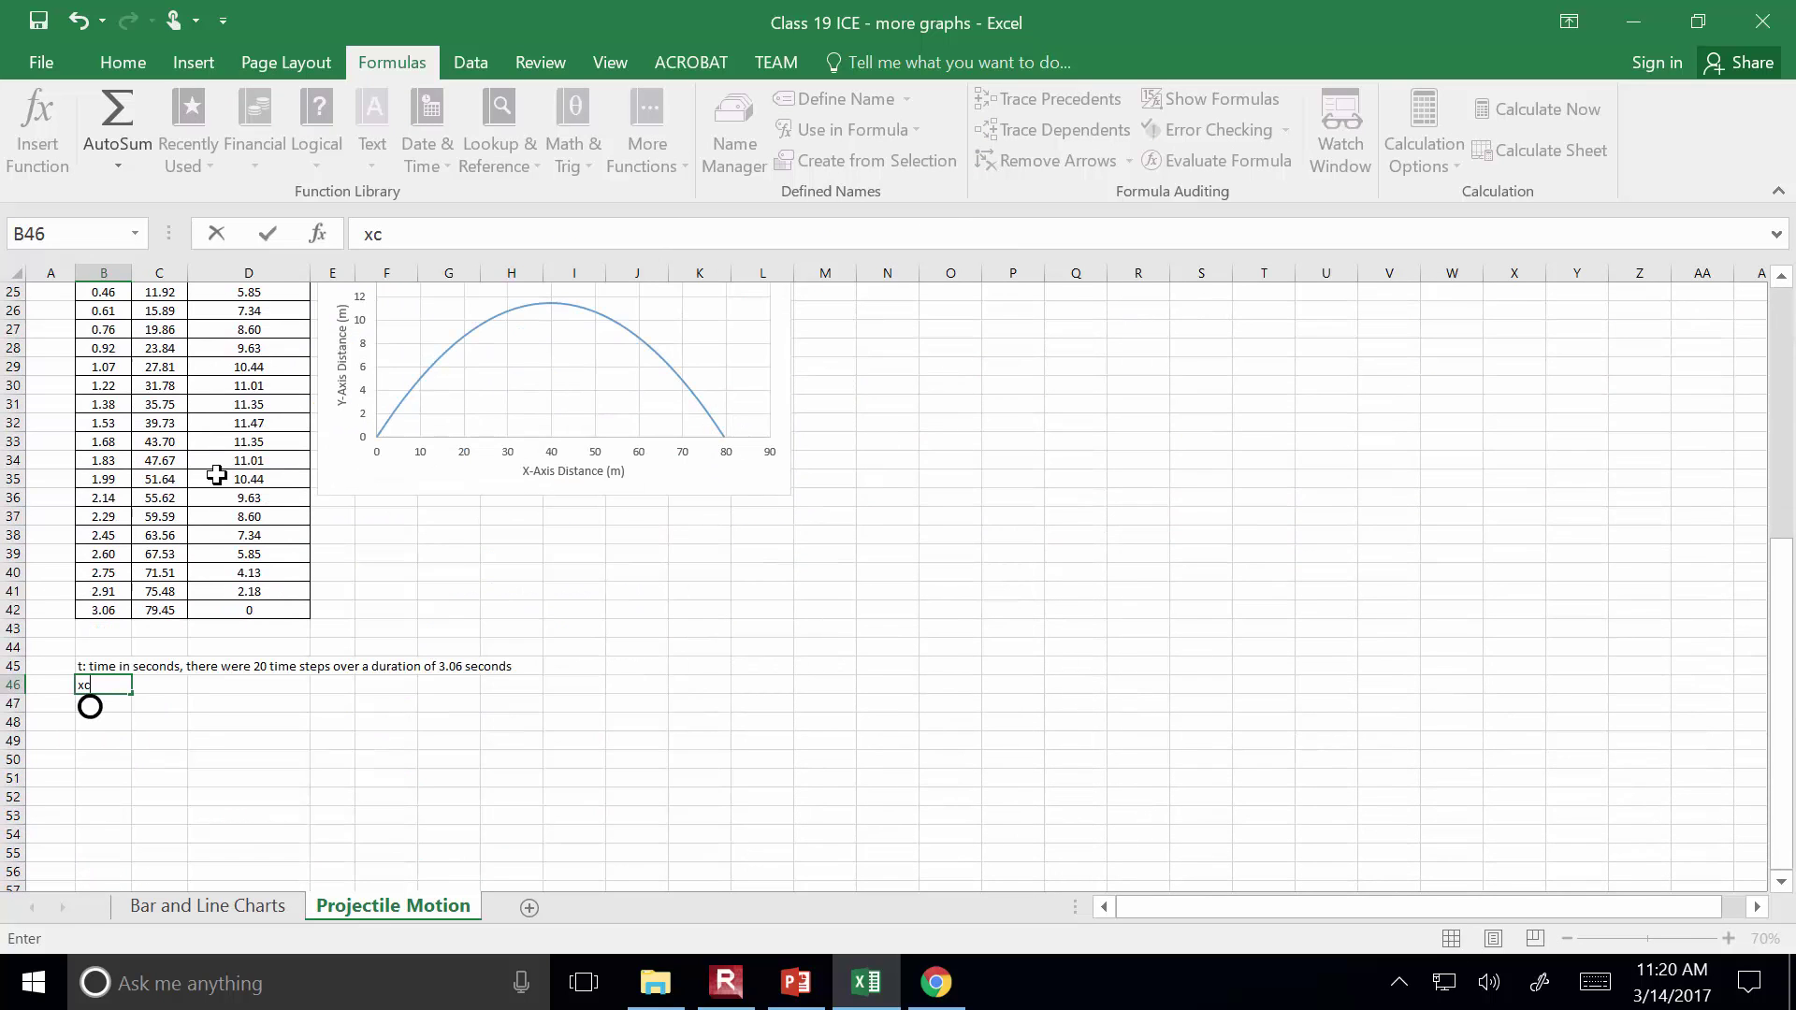
key("Escape")
left_click(95, 666)
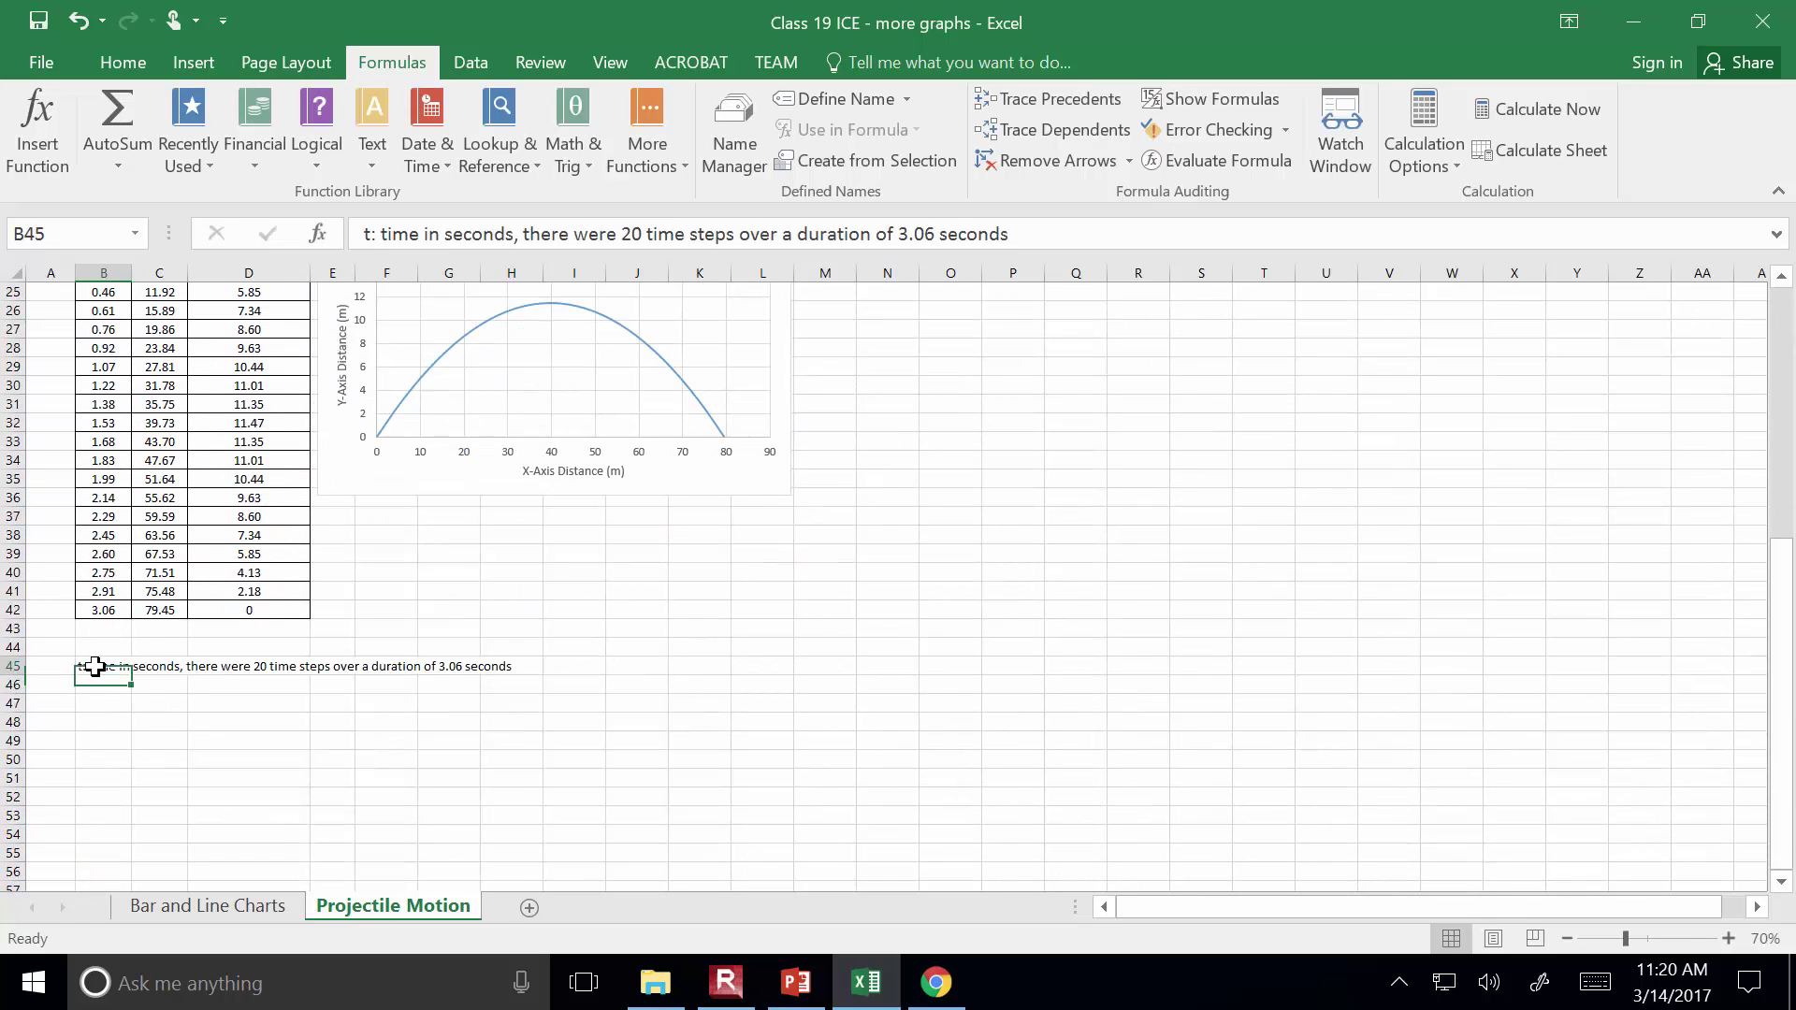
key("Delete")
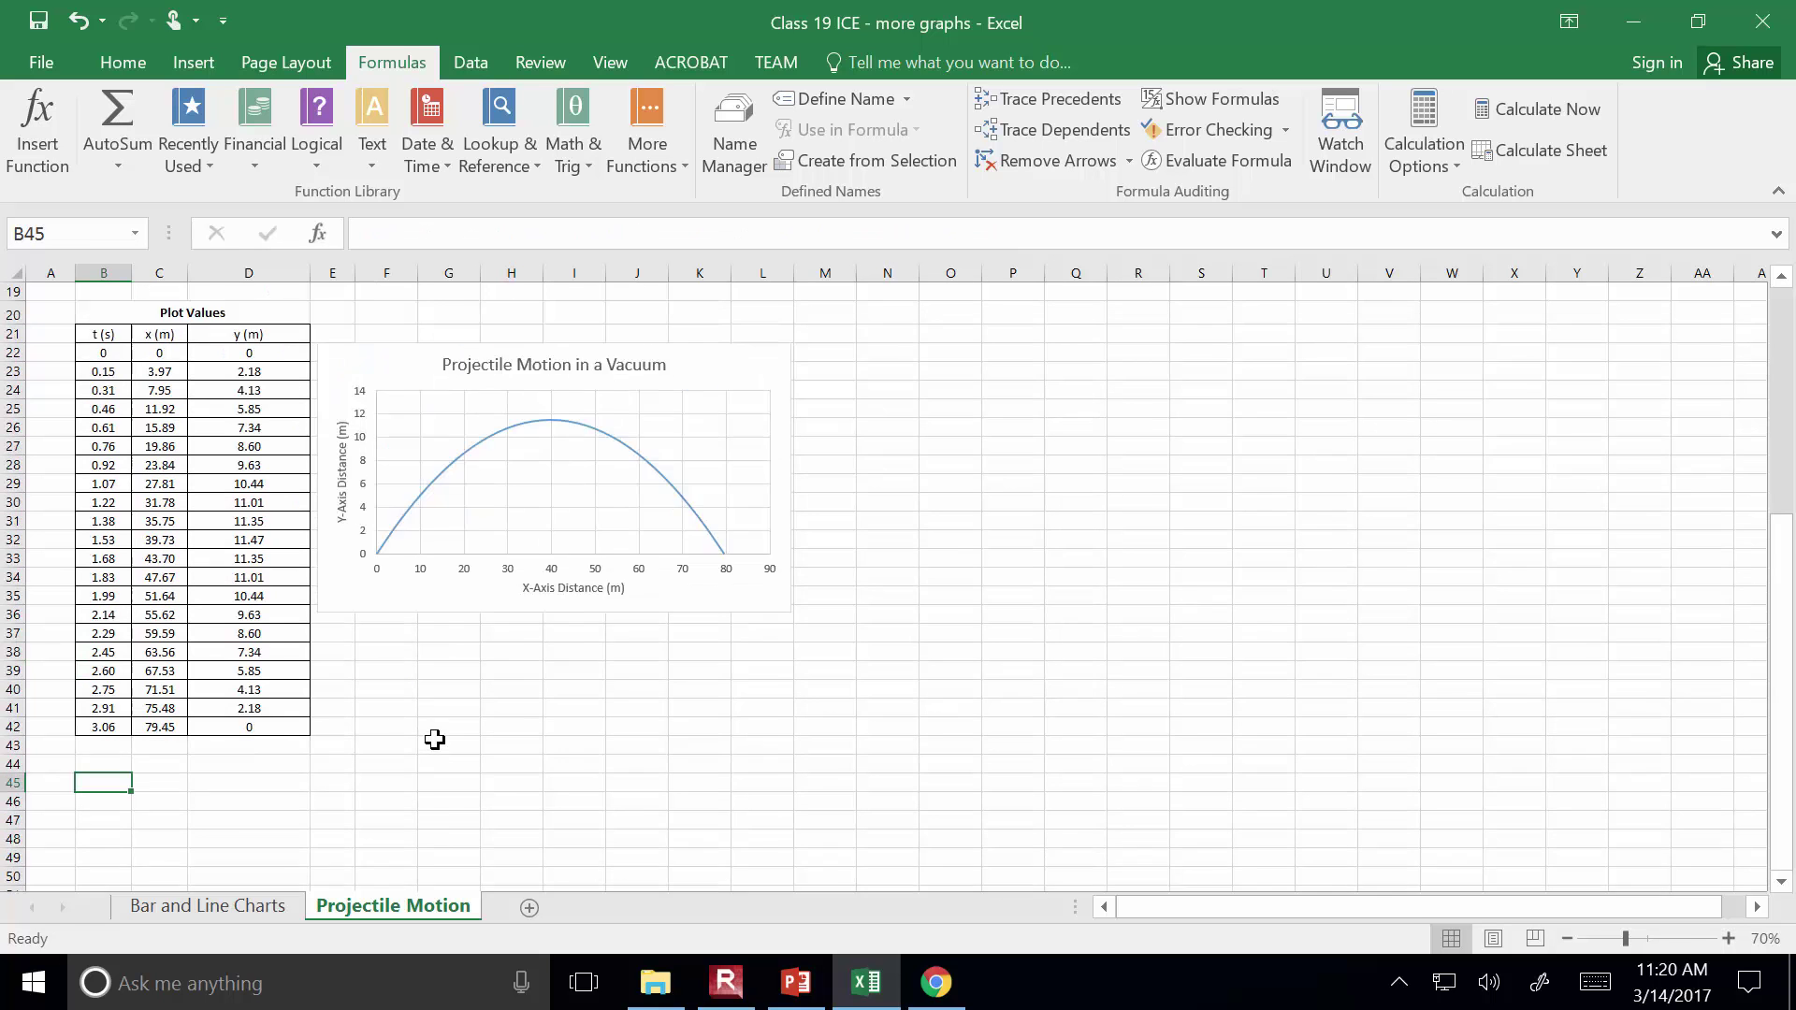
scroll(412, 735, "up", 3)
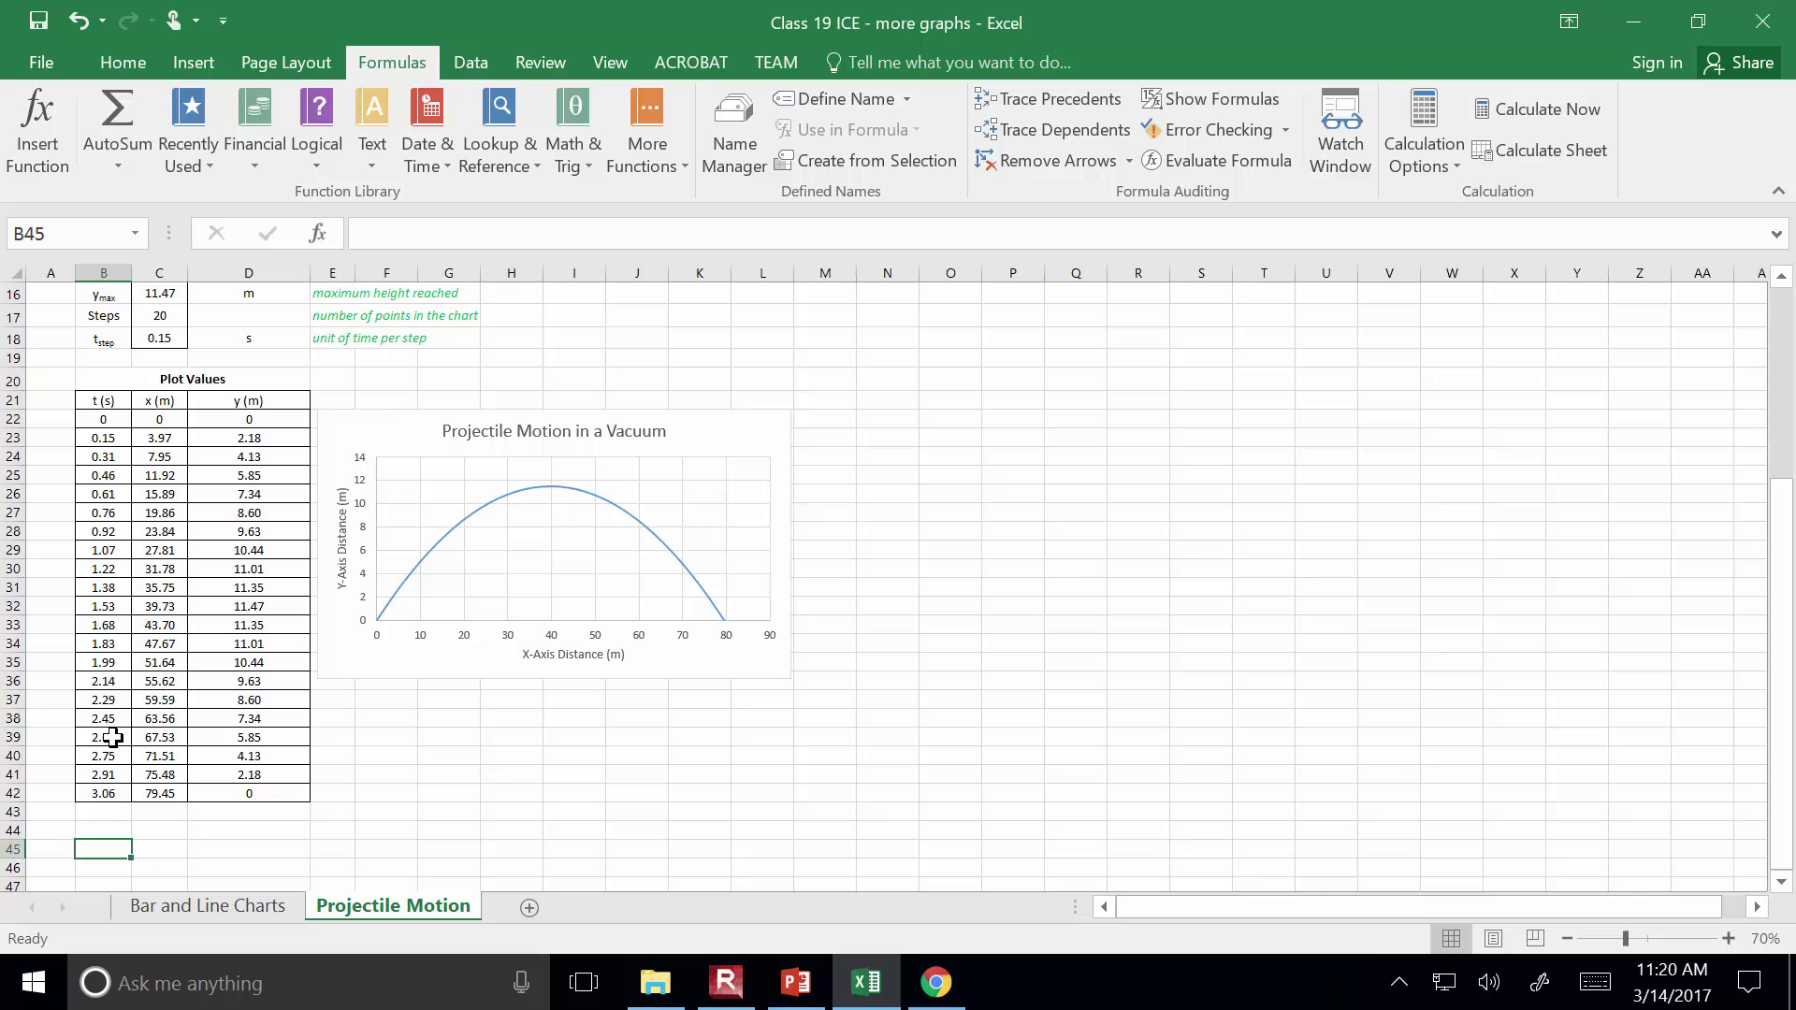
scroll(253, 722, "up", 5)
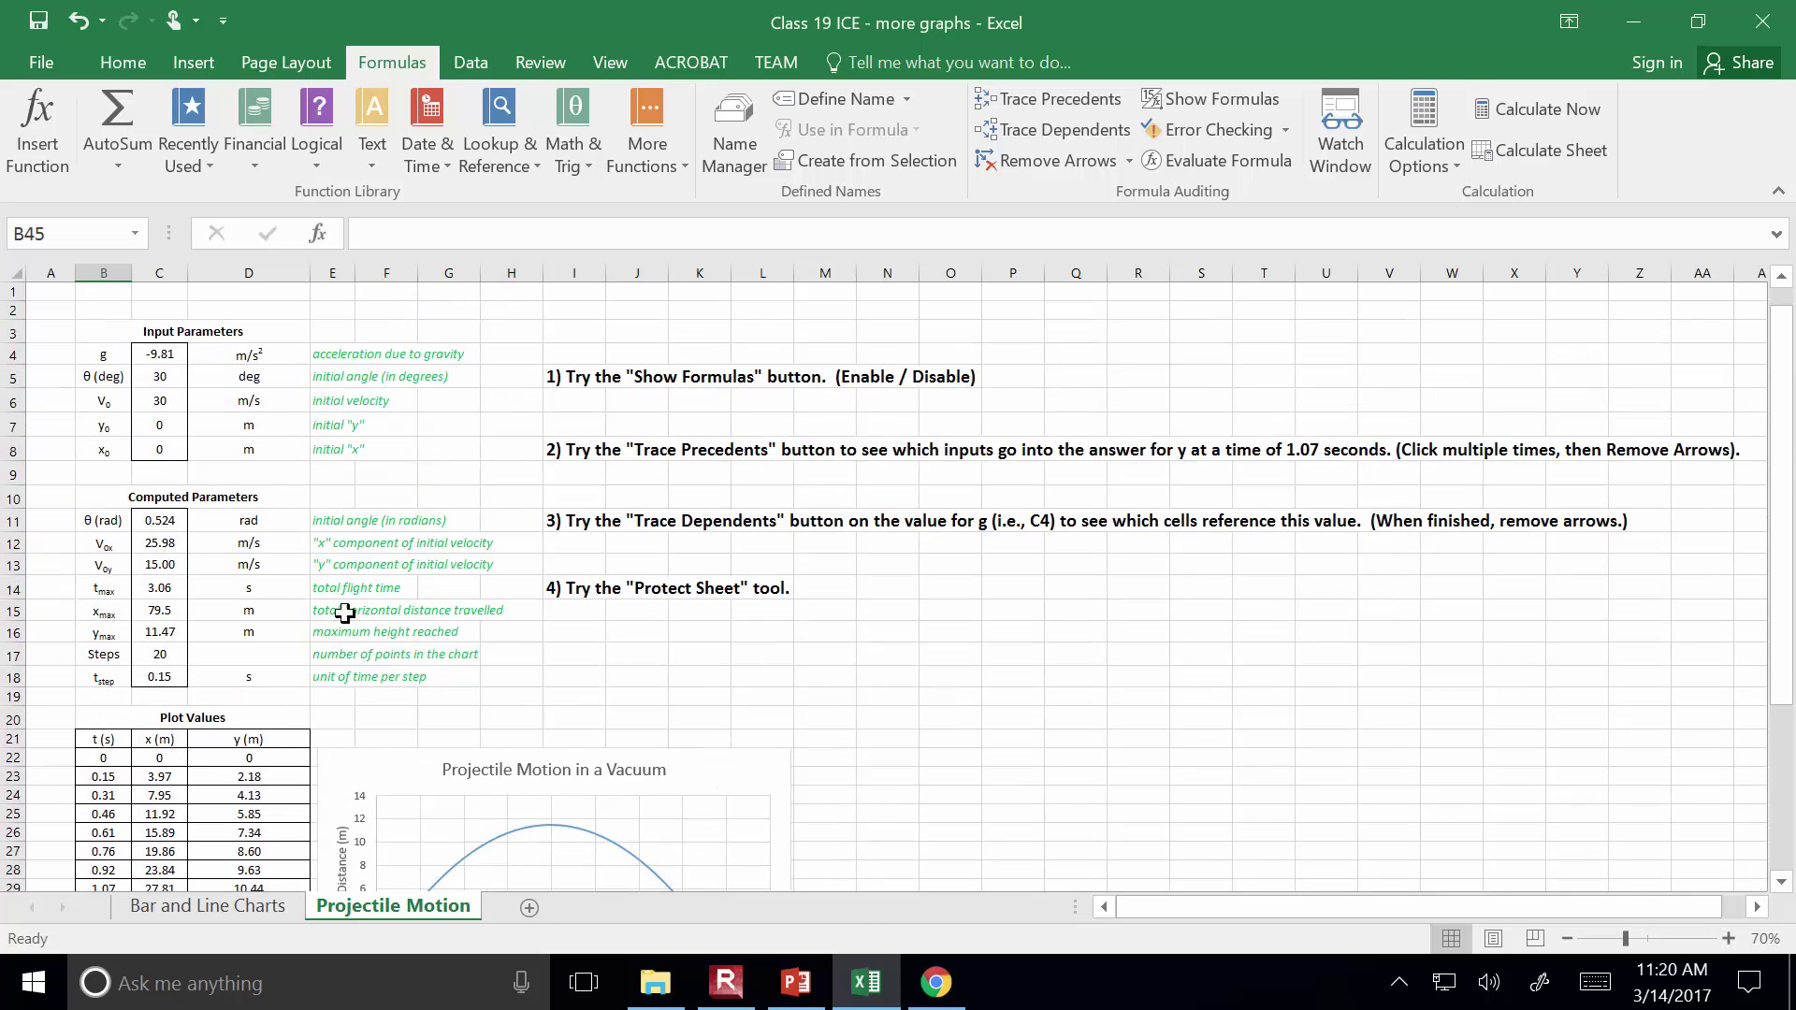
left_click(1261, 109)
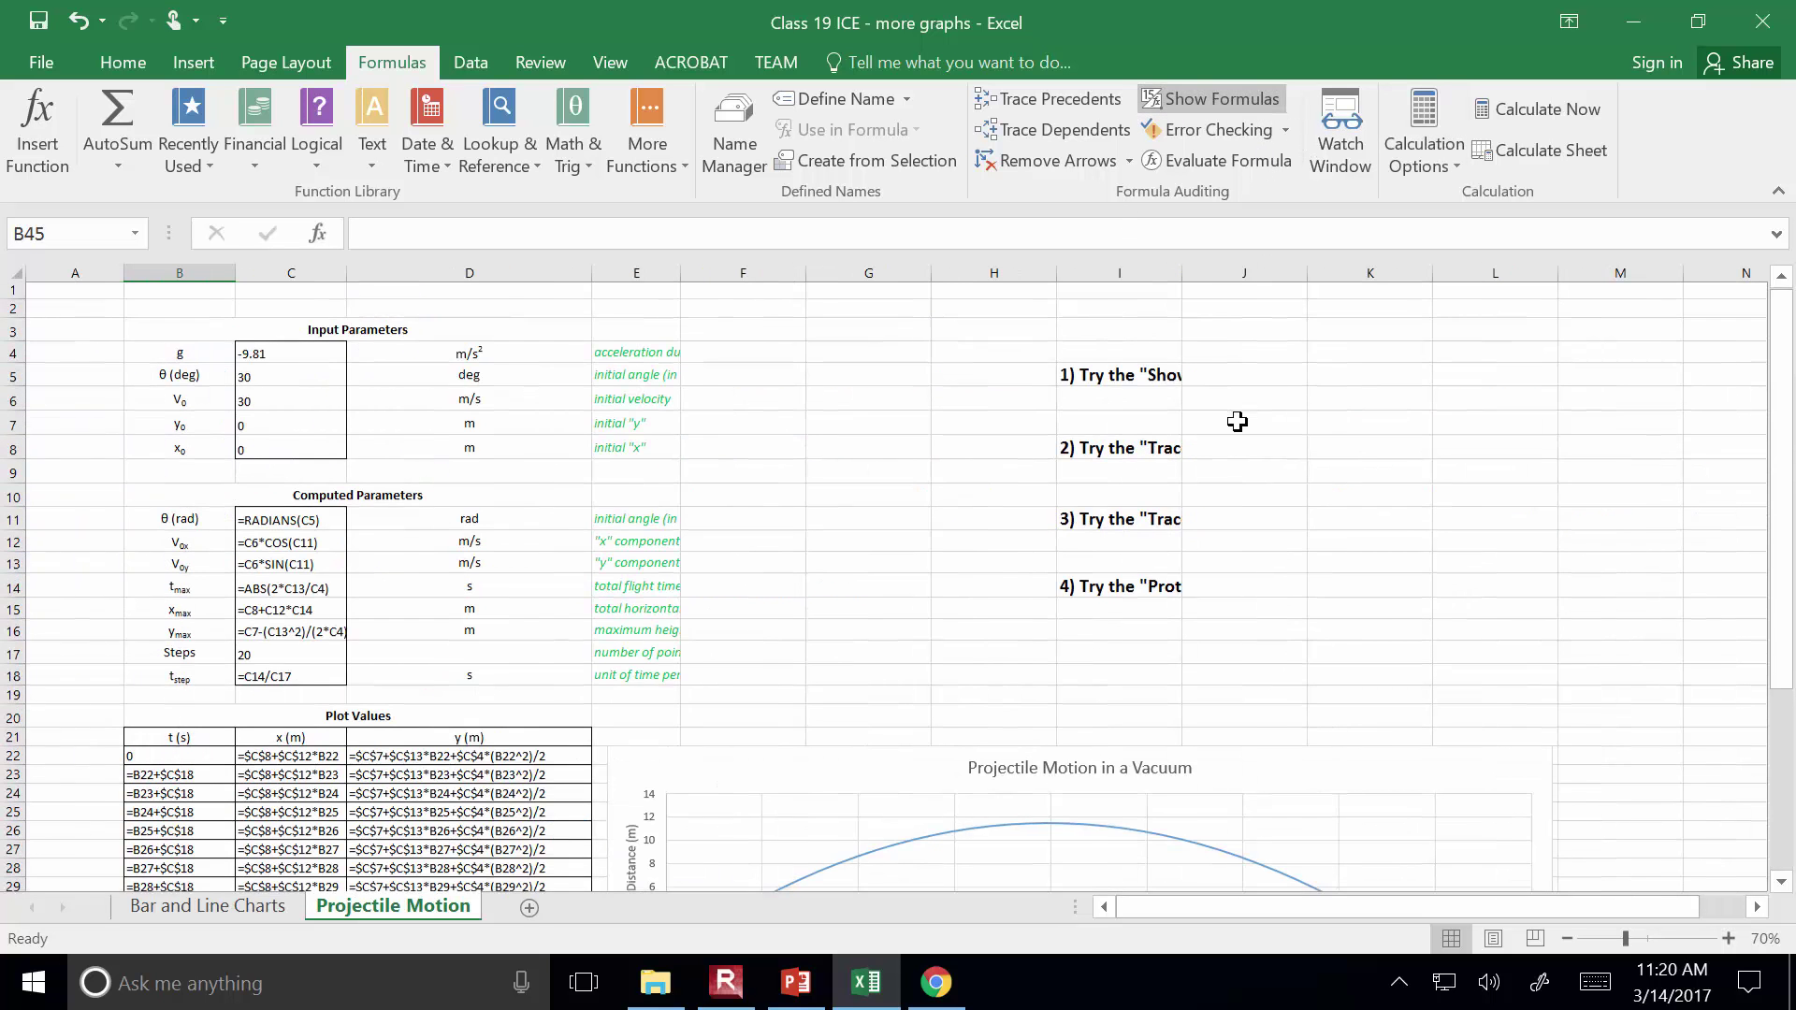
scroll(1241, 423, "down", 6)
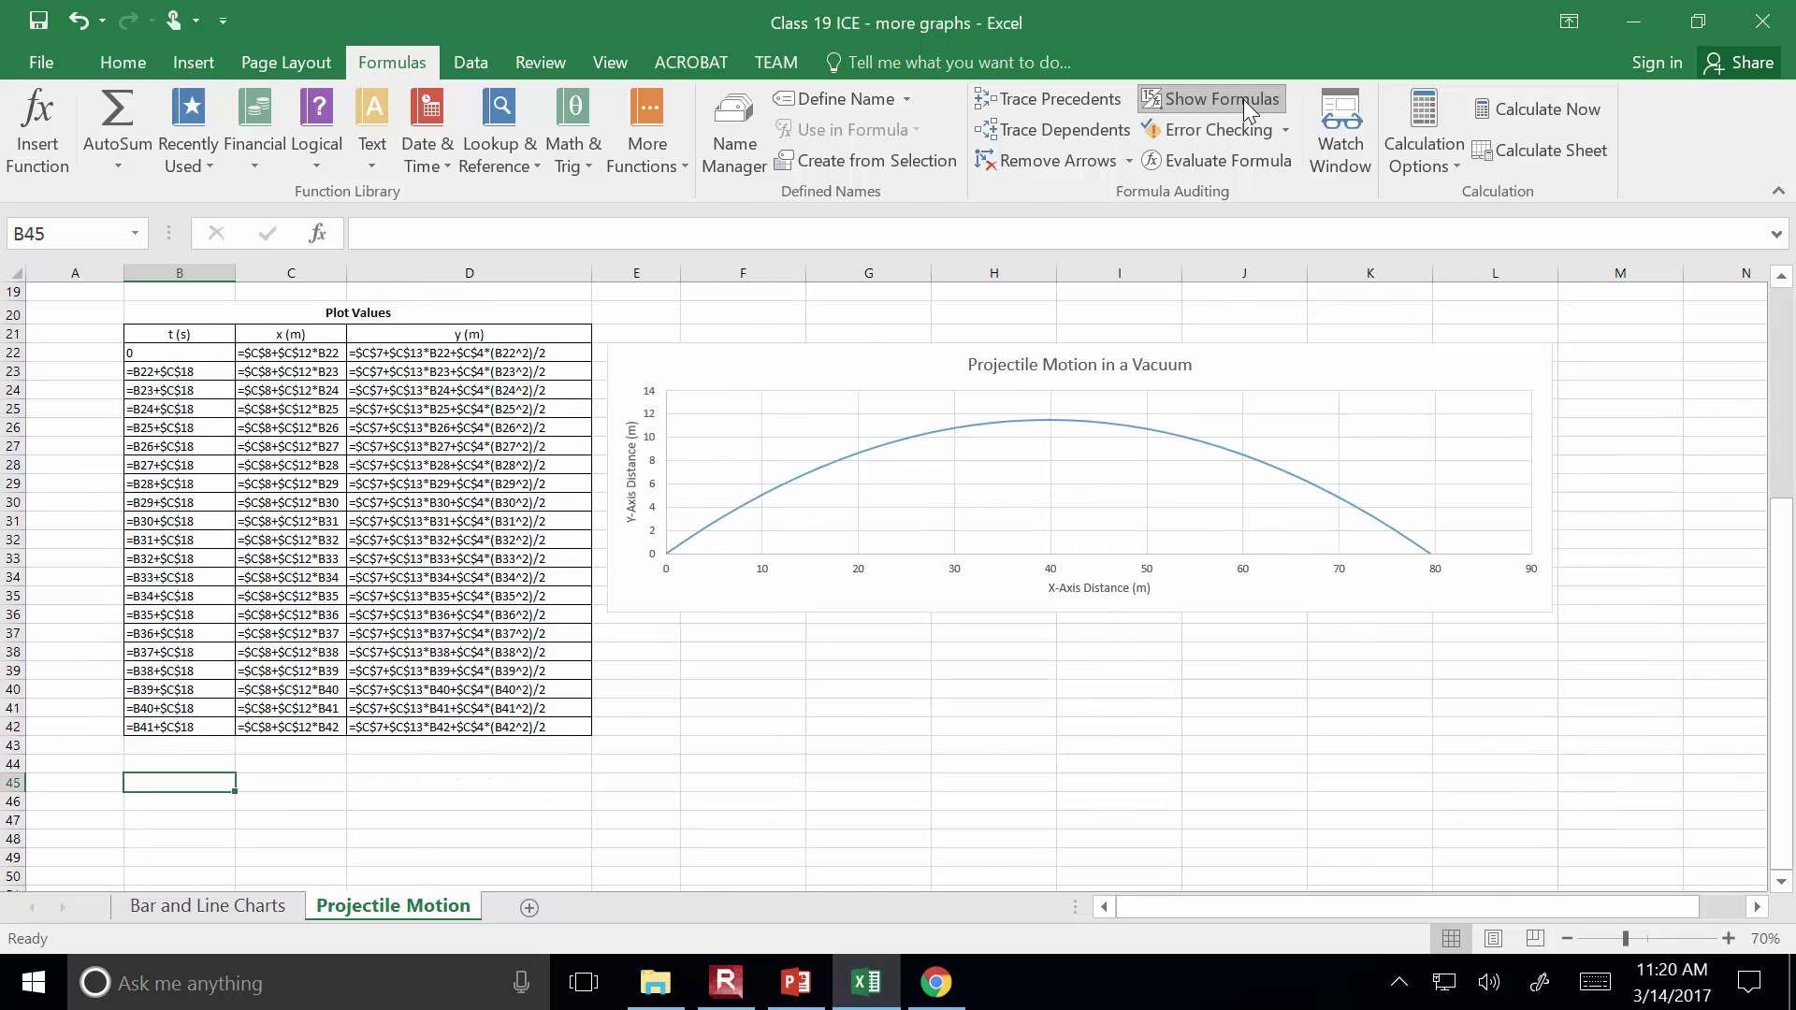
left_click(1244, 99)
scroll(1110, 524, "up", 2)
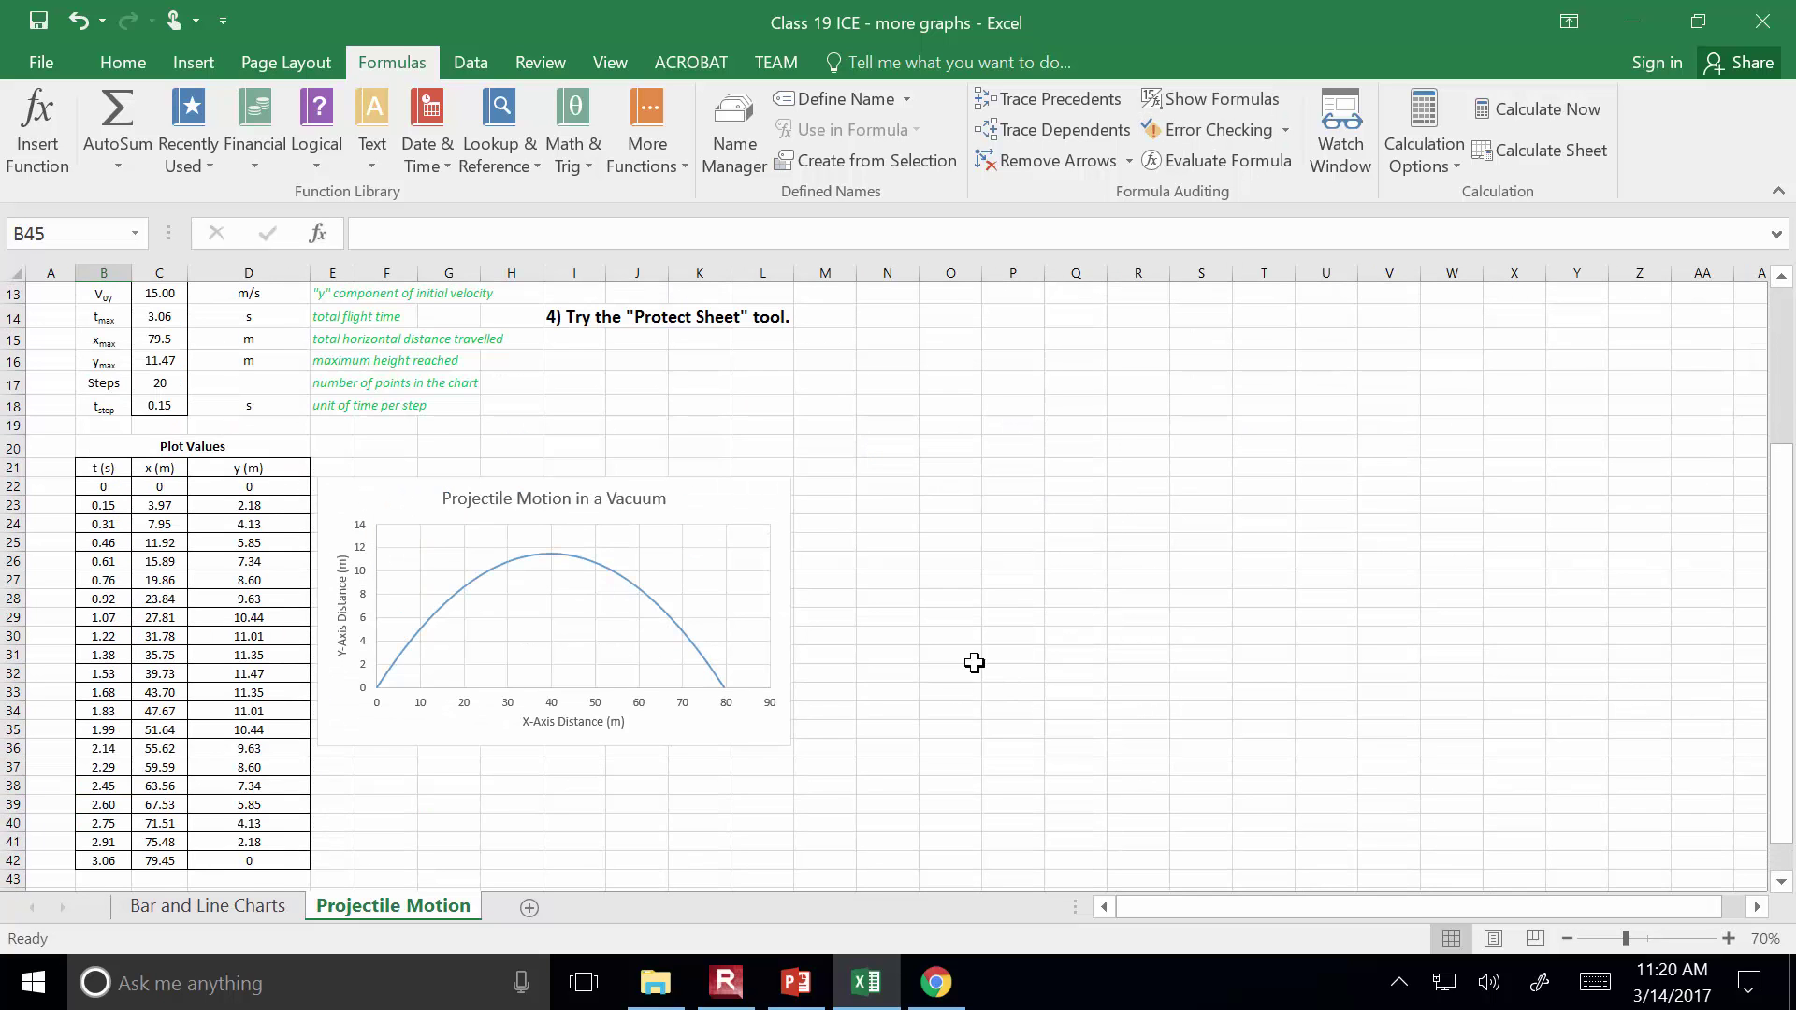
scroll(933, 705, "up", 4)
left_click(562, 451)
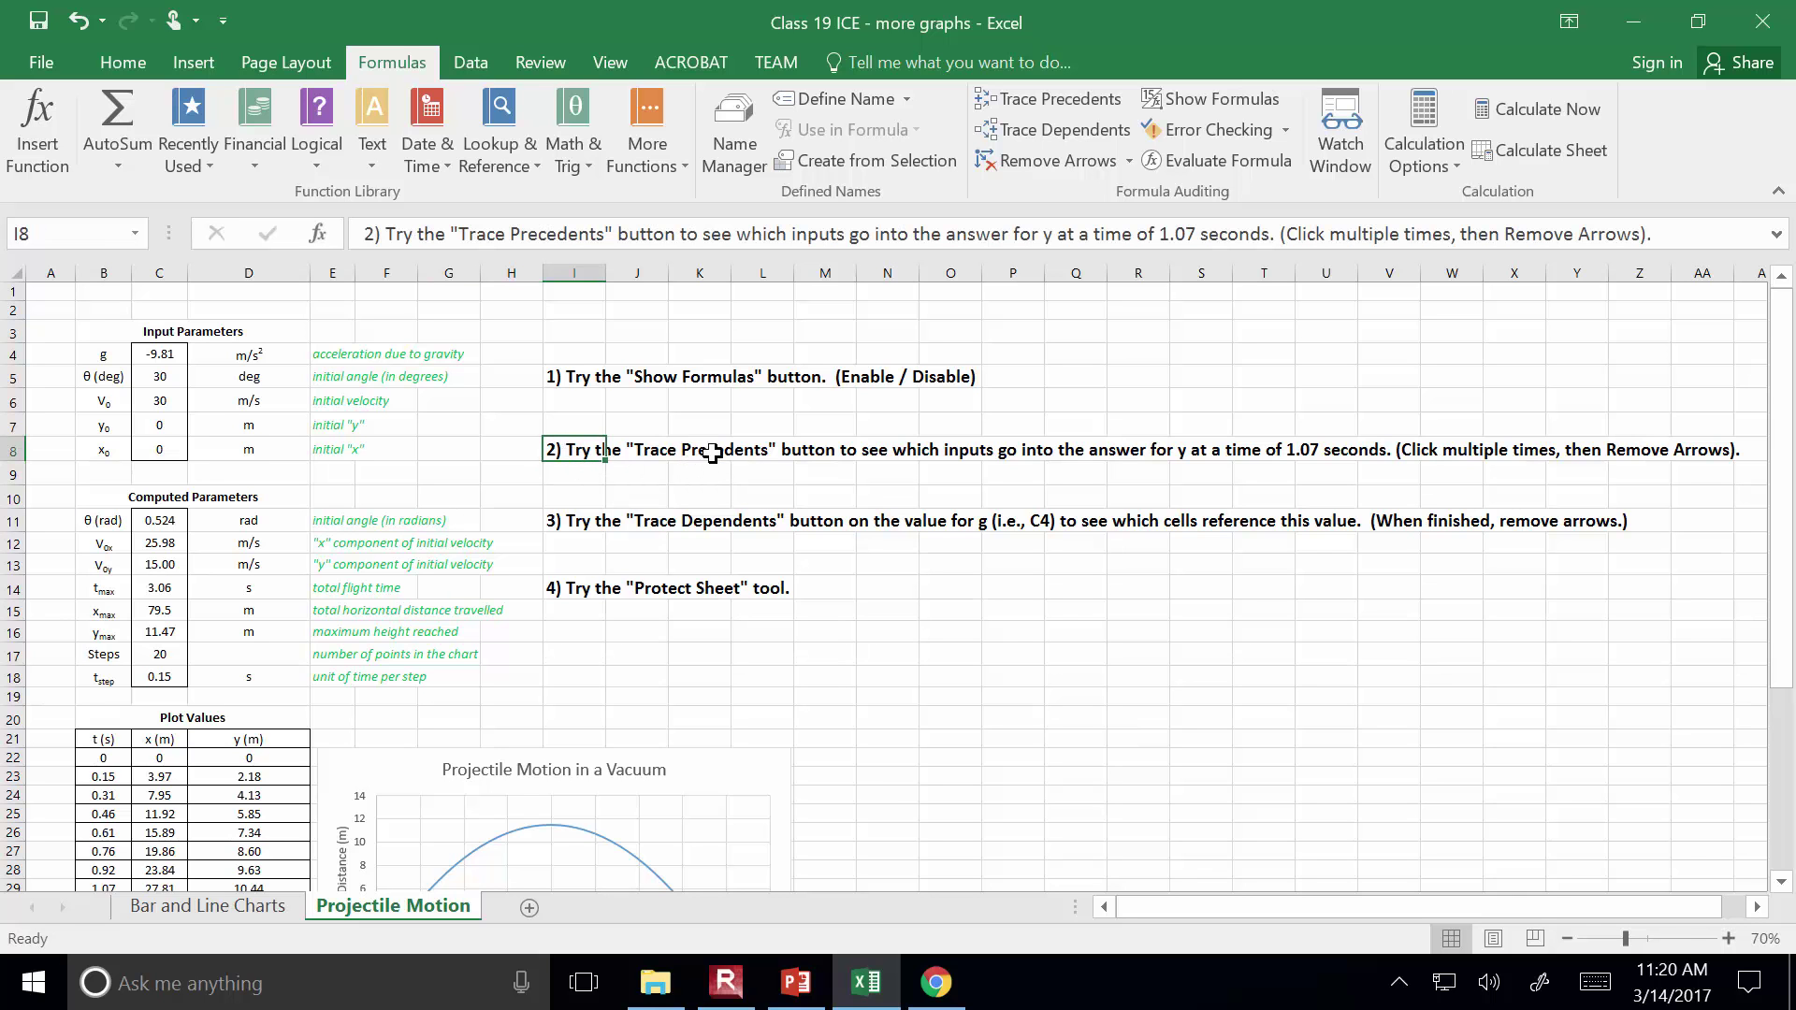
Trace precedents of D29, the y value at 1.07 seconds, then inspect C4 and D29
scroll(697, 580, "down", 1)
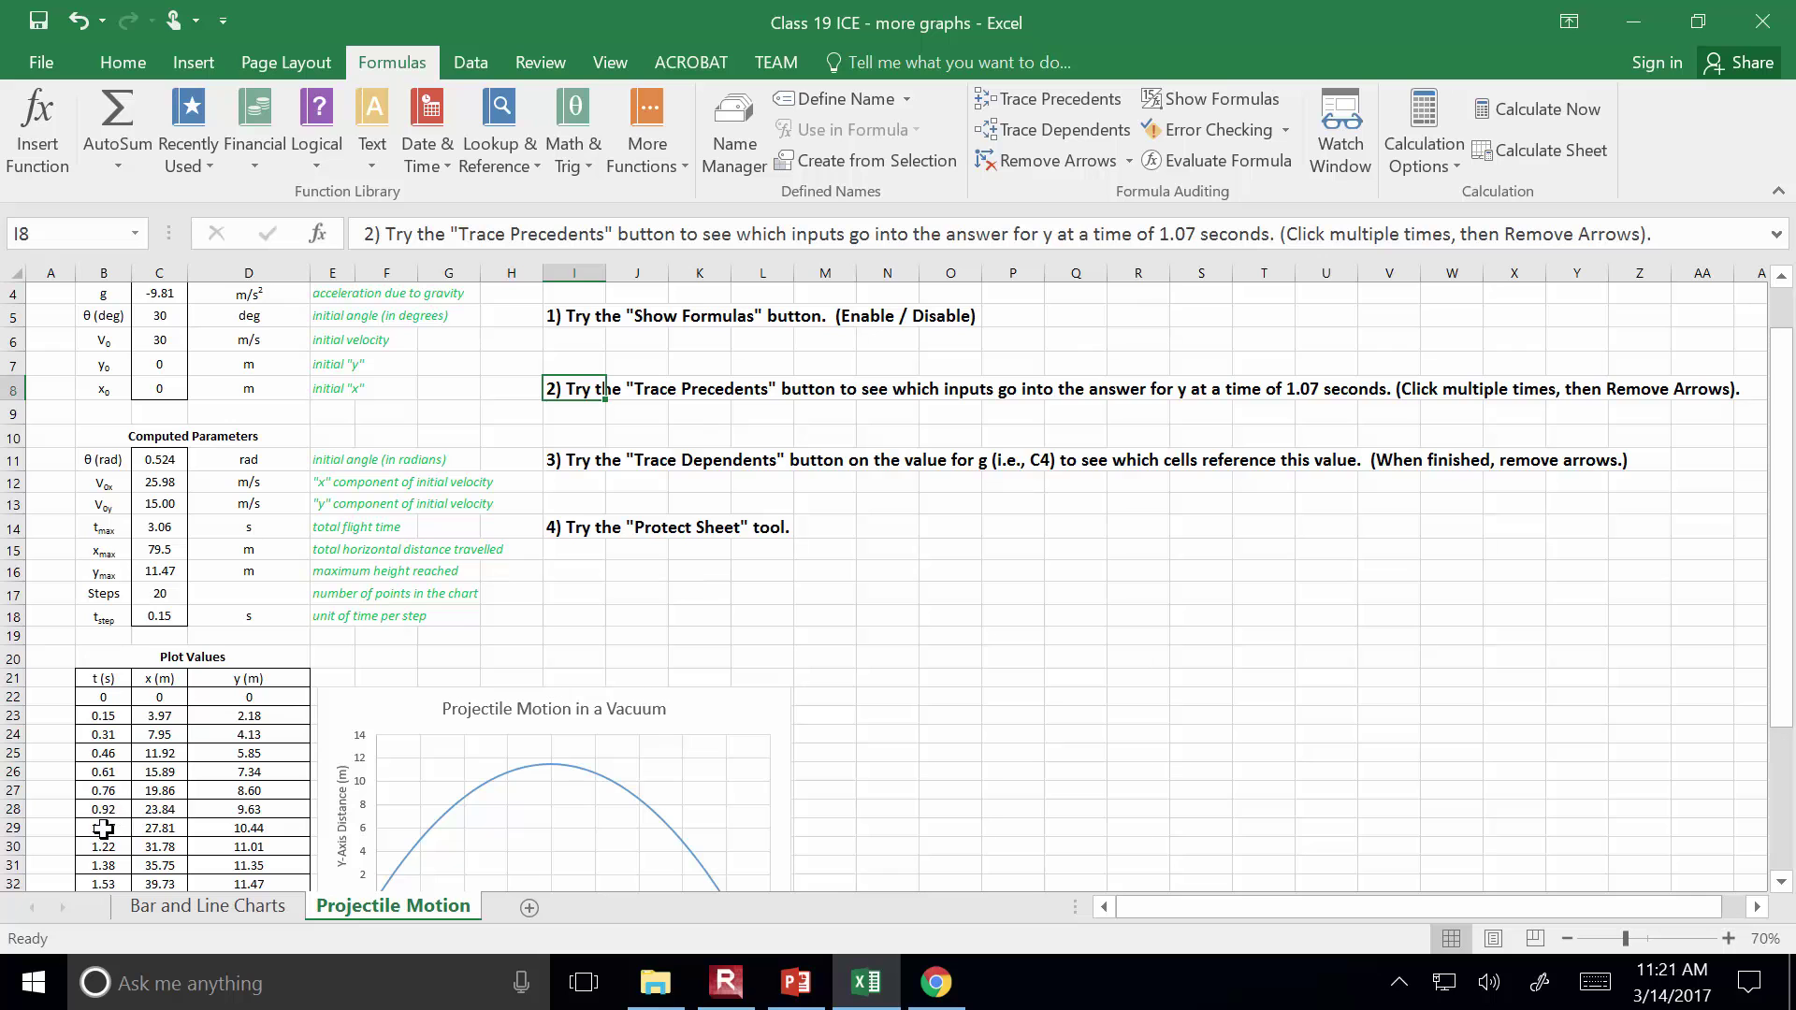
left_click(235, 828)
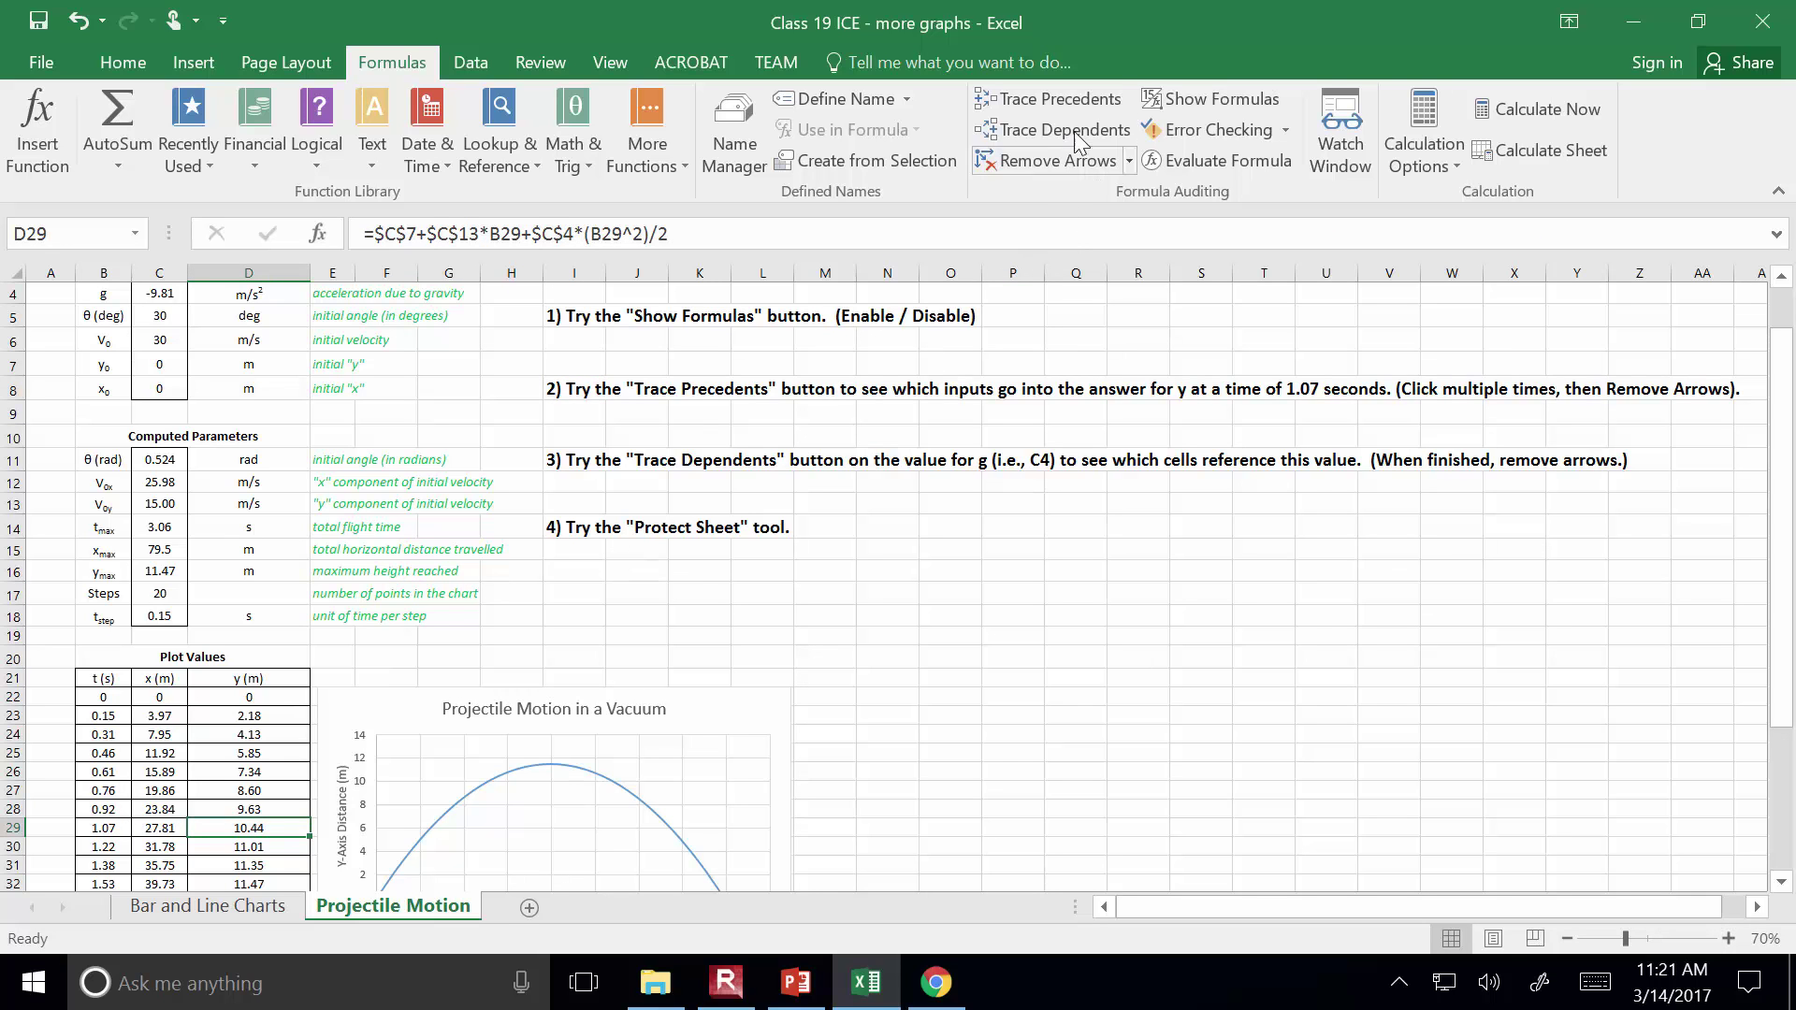
left_click(1073, 101)
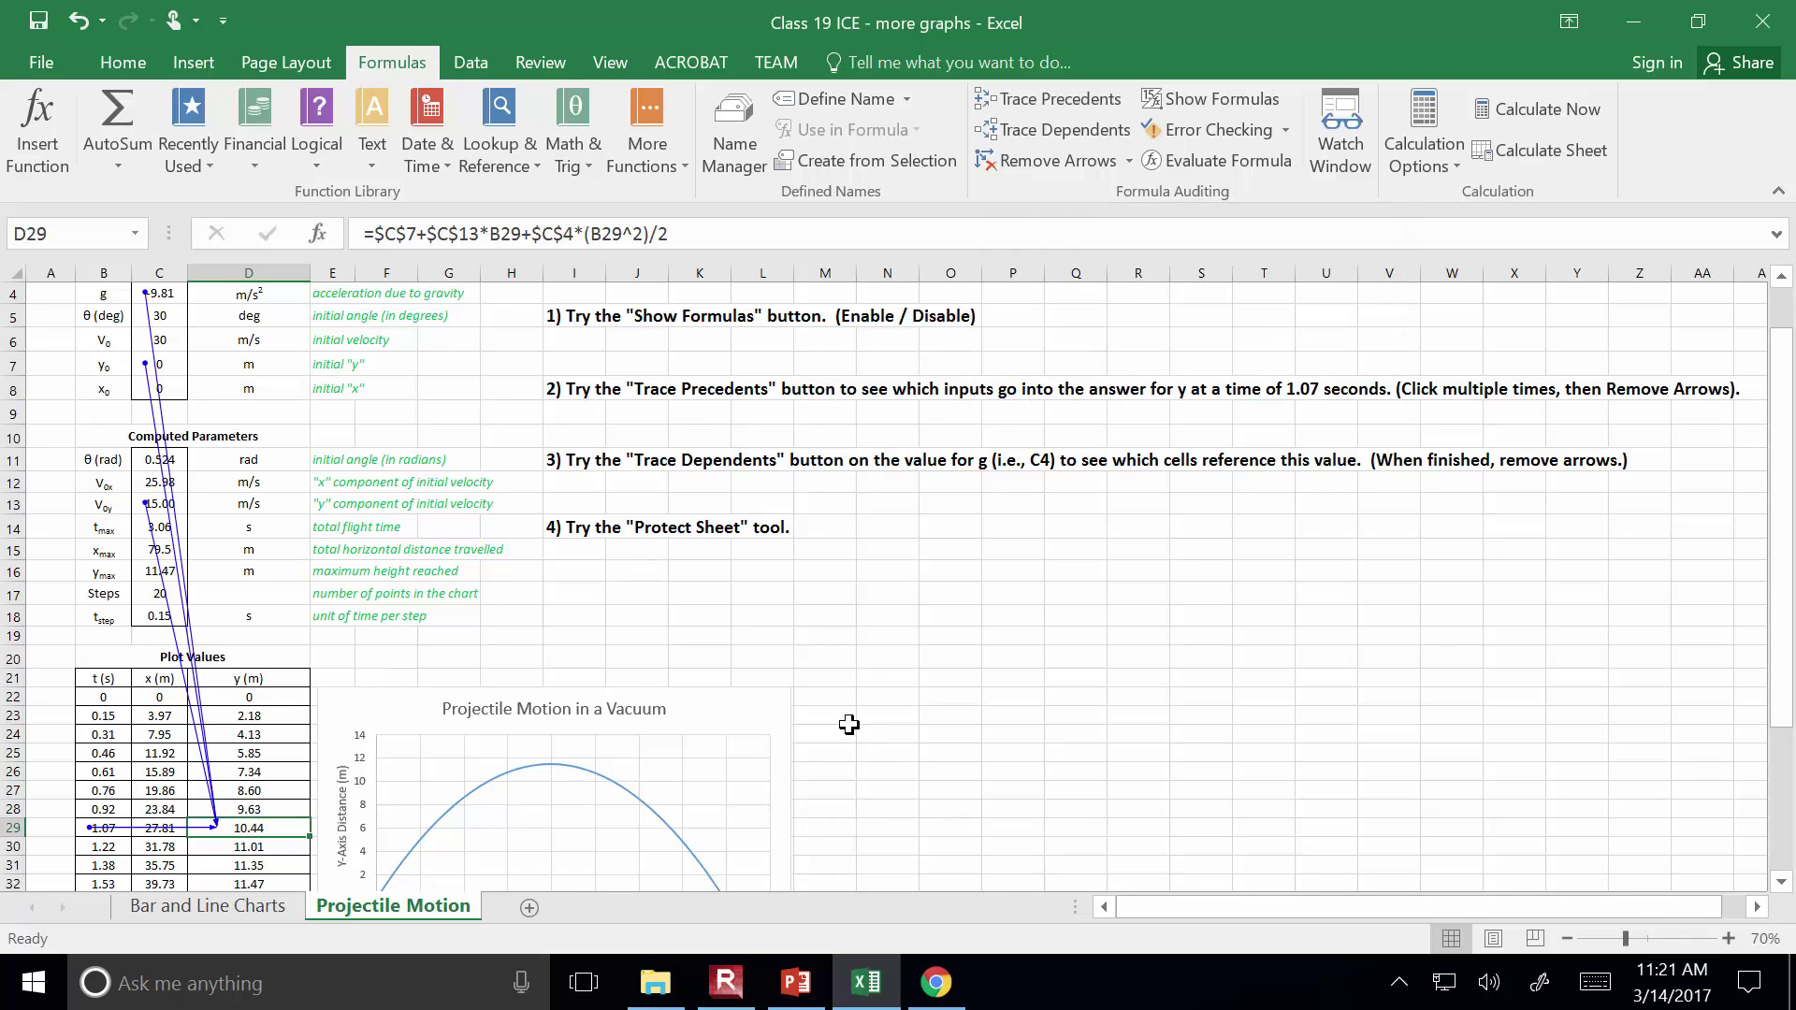
scroll(851, 674, "up", 1)
scroll(852, 668, "down", 1)
scroll(856, 667, "up", 1)
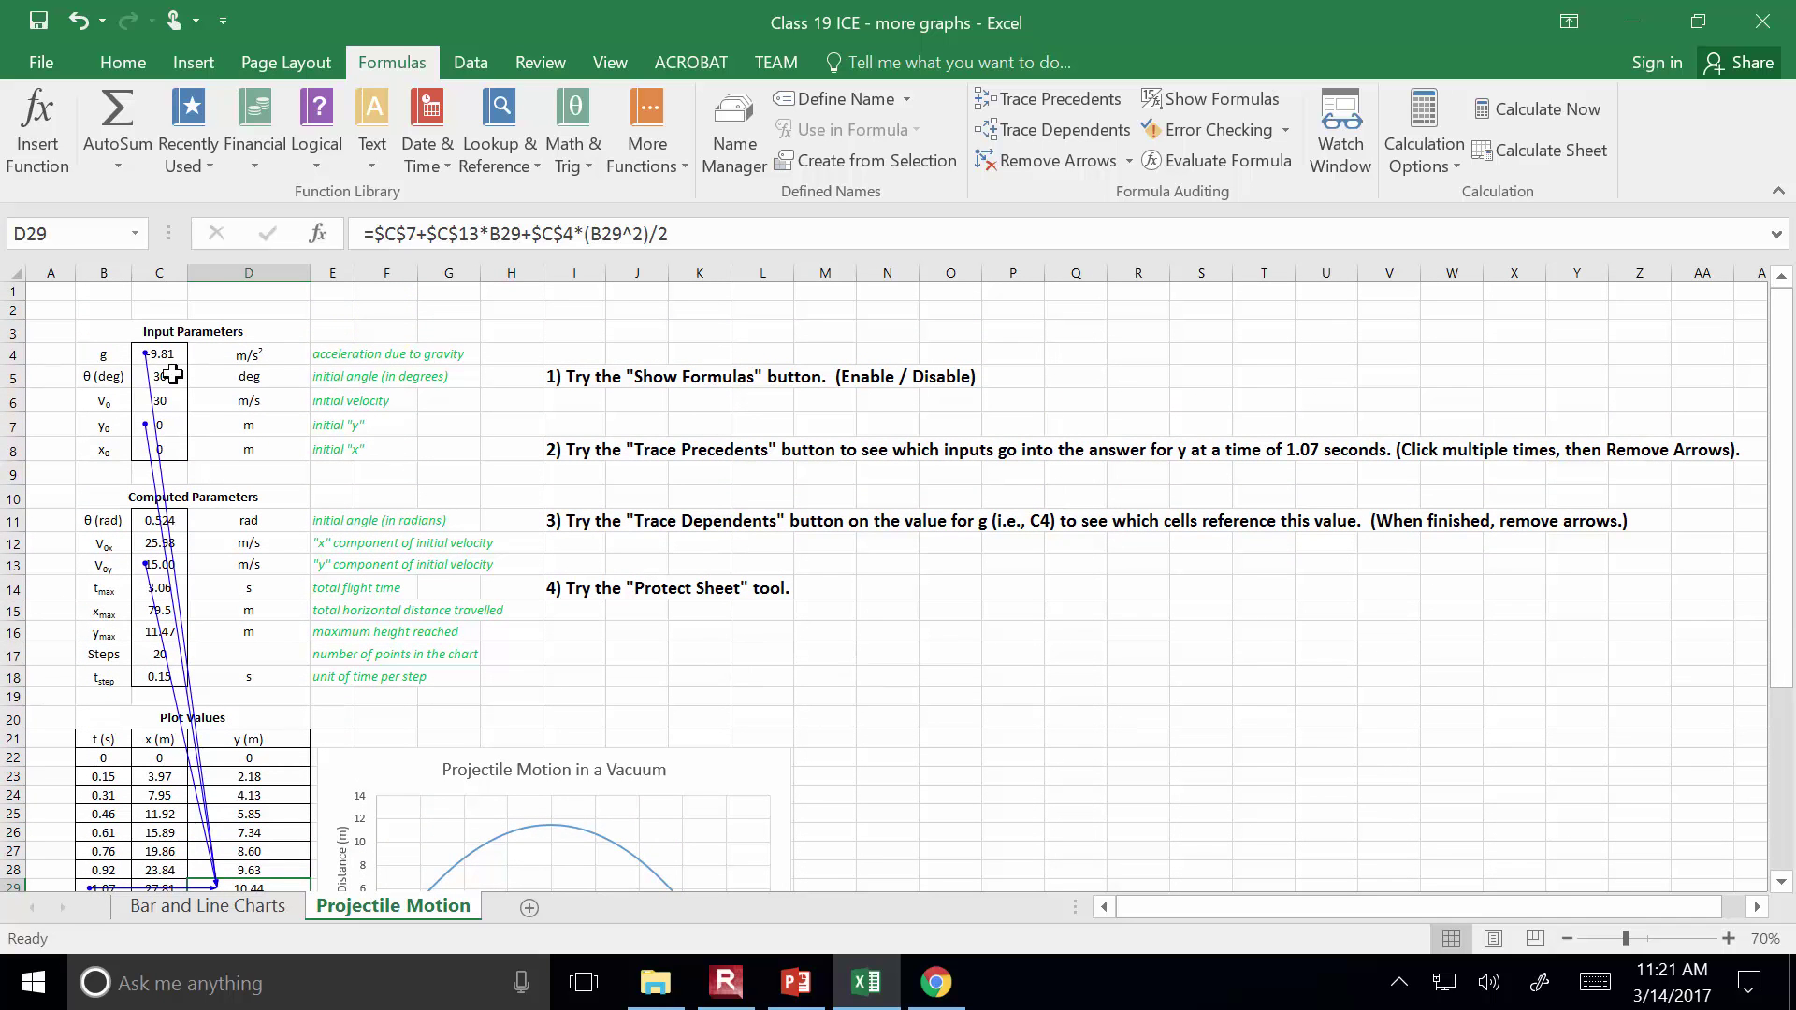
left_click(156, 356)
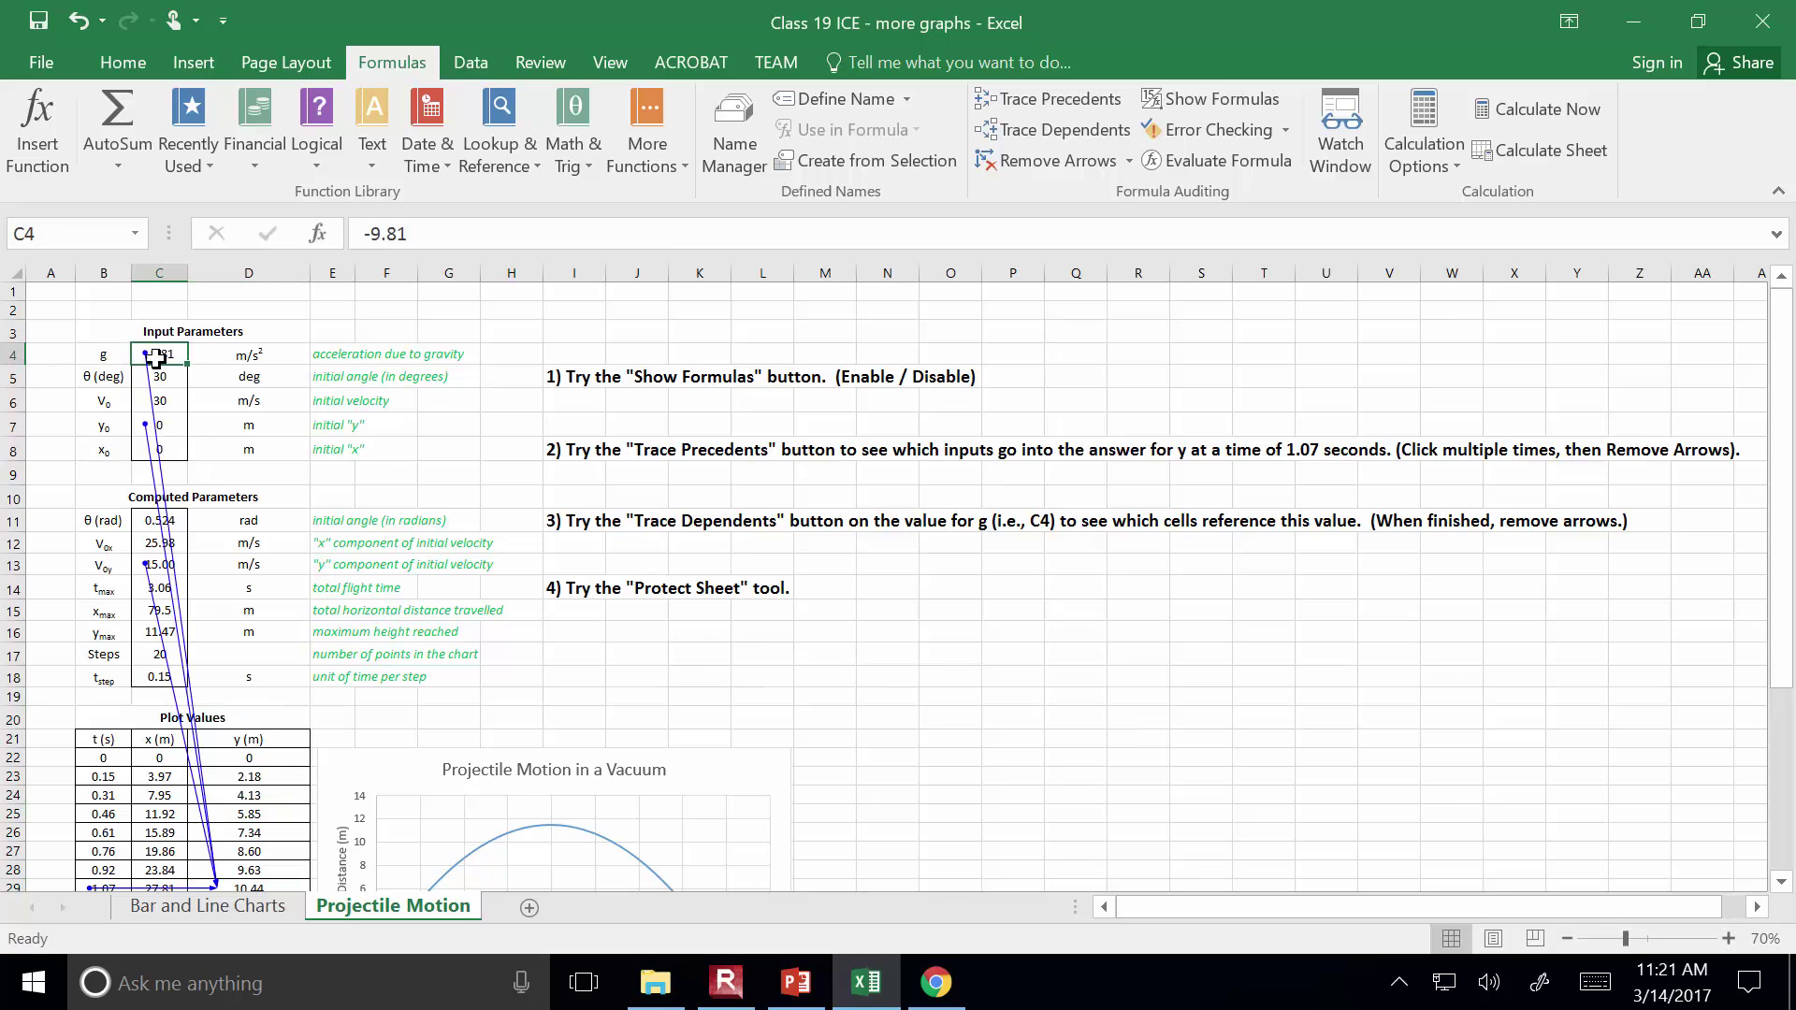
scroll(219, 823, "down", 1)
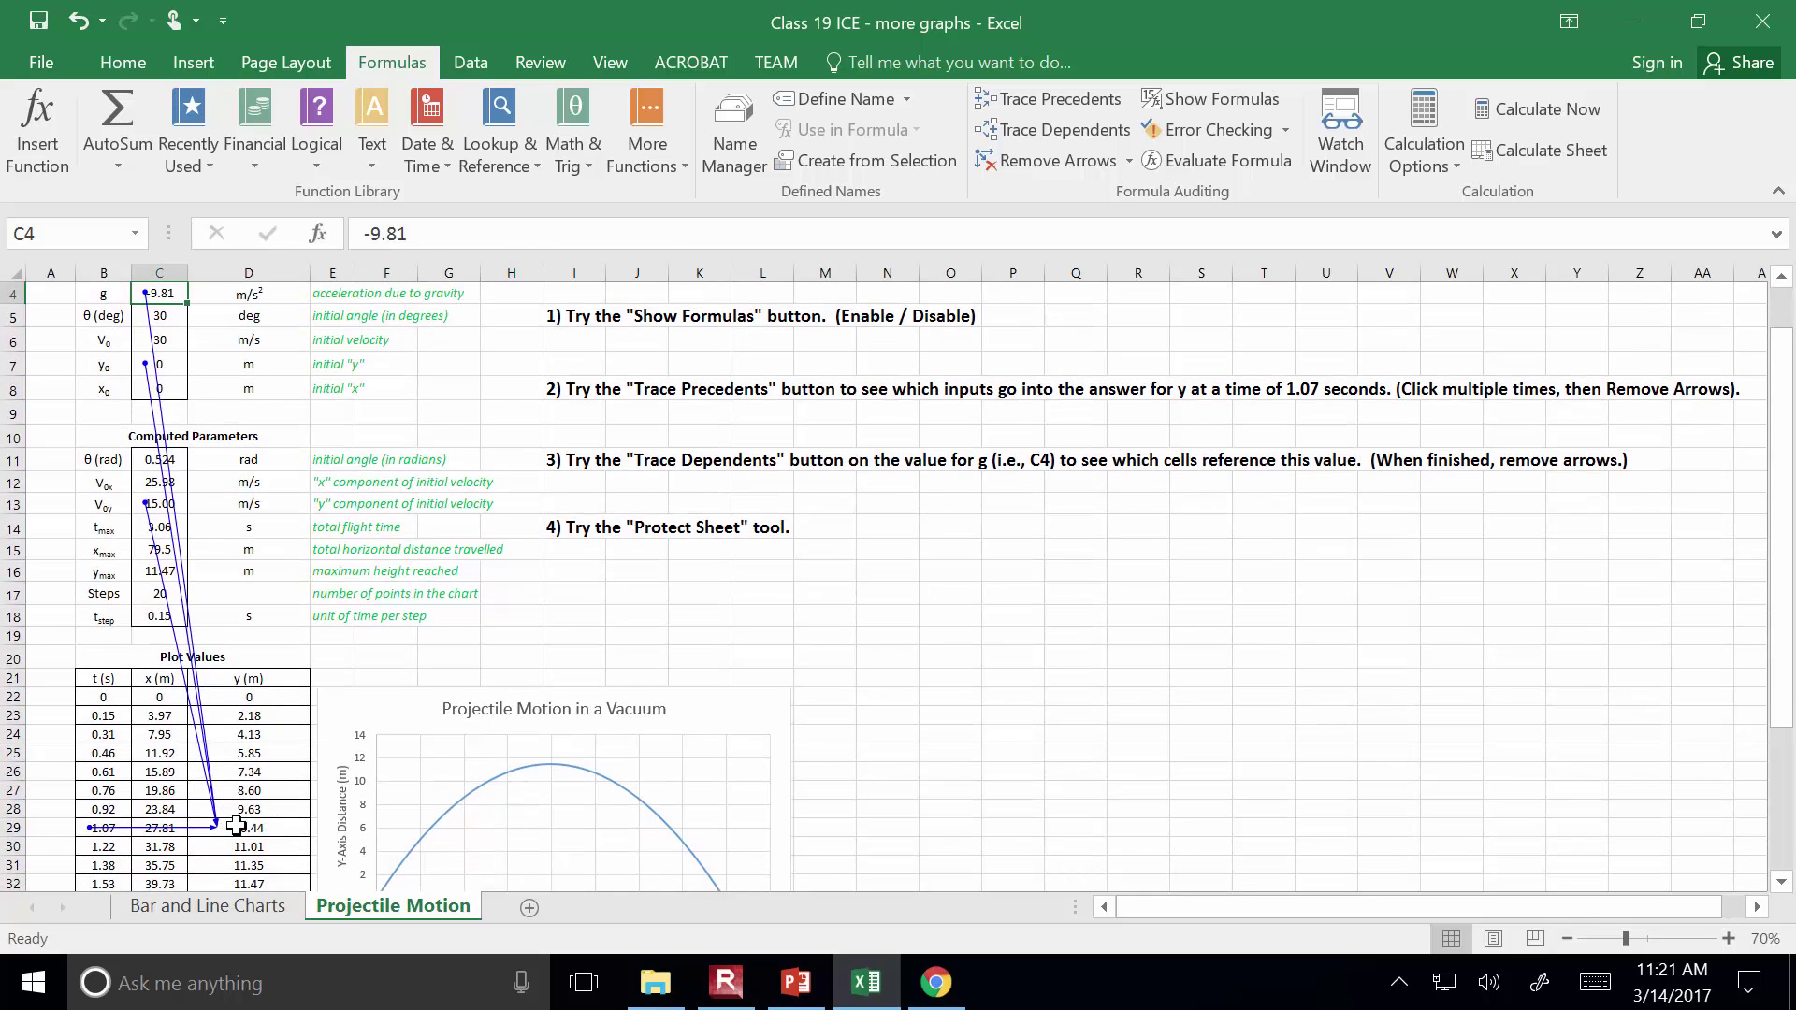
left_click(245, 827)
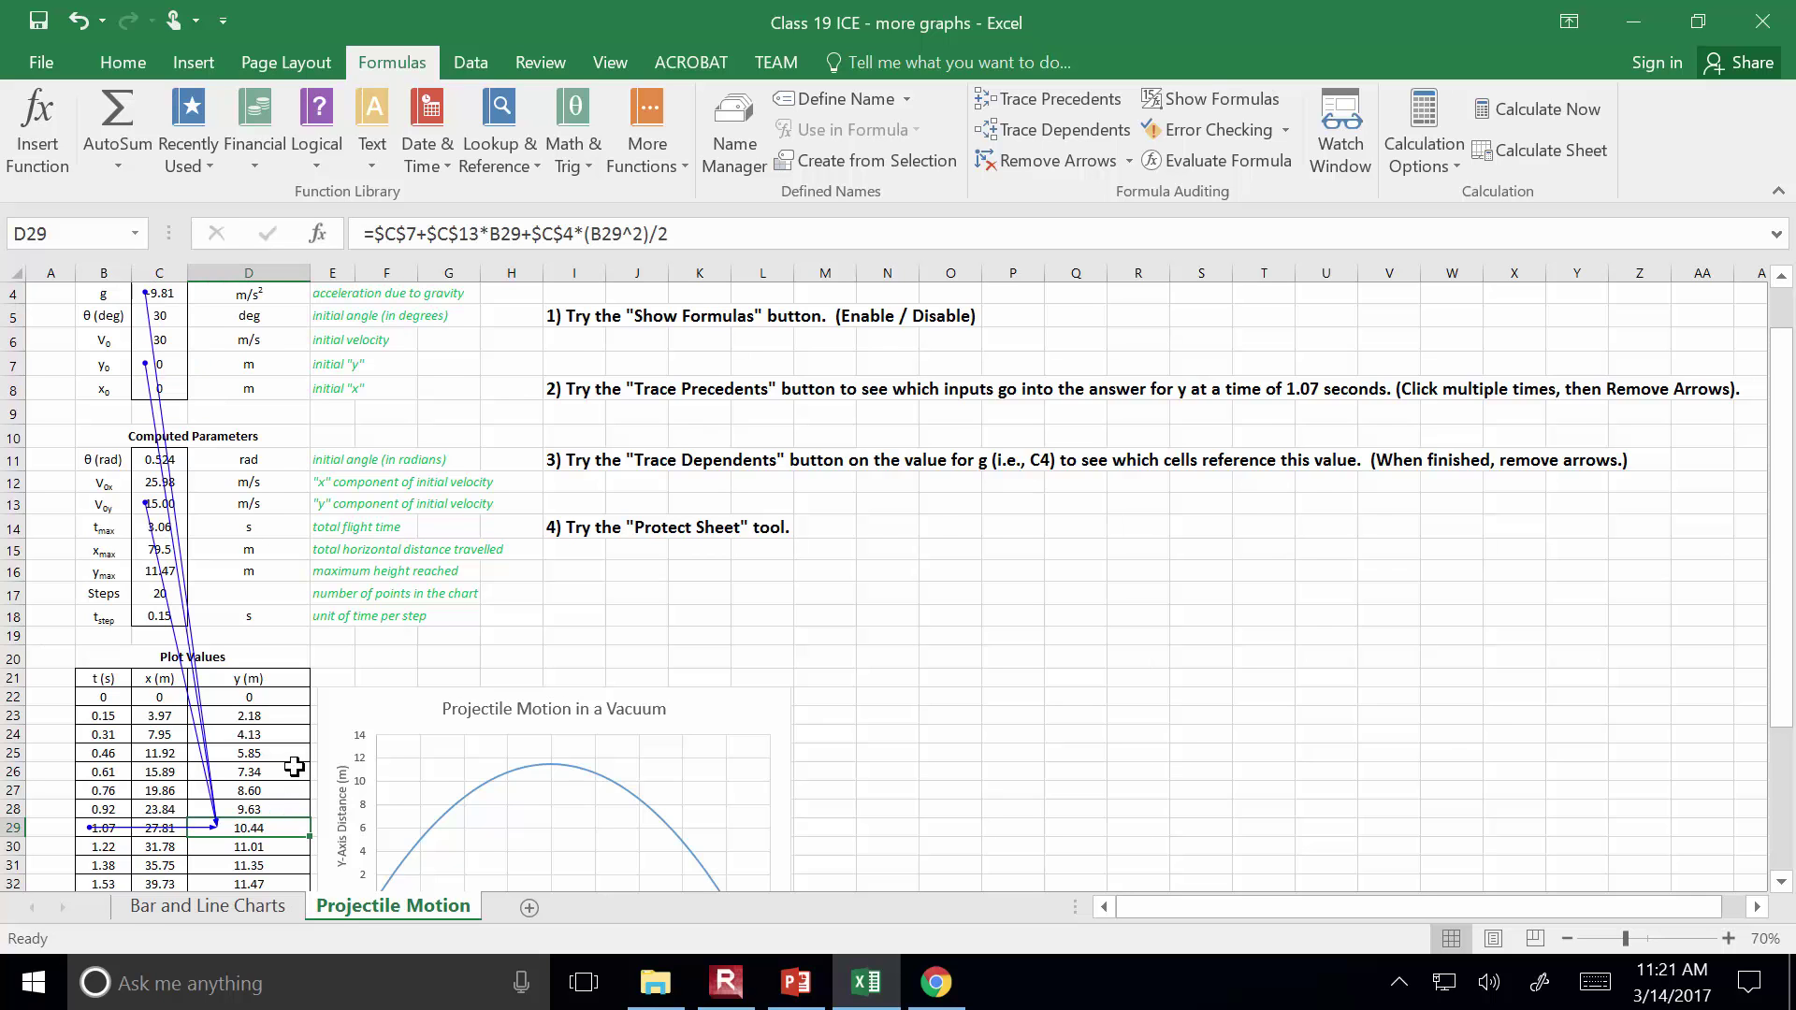
scroll(295, 767, "up", 1)
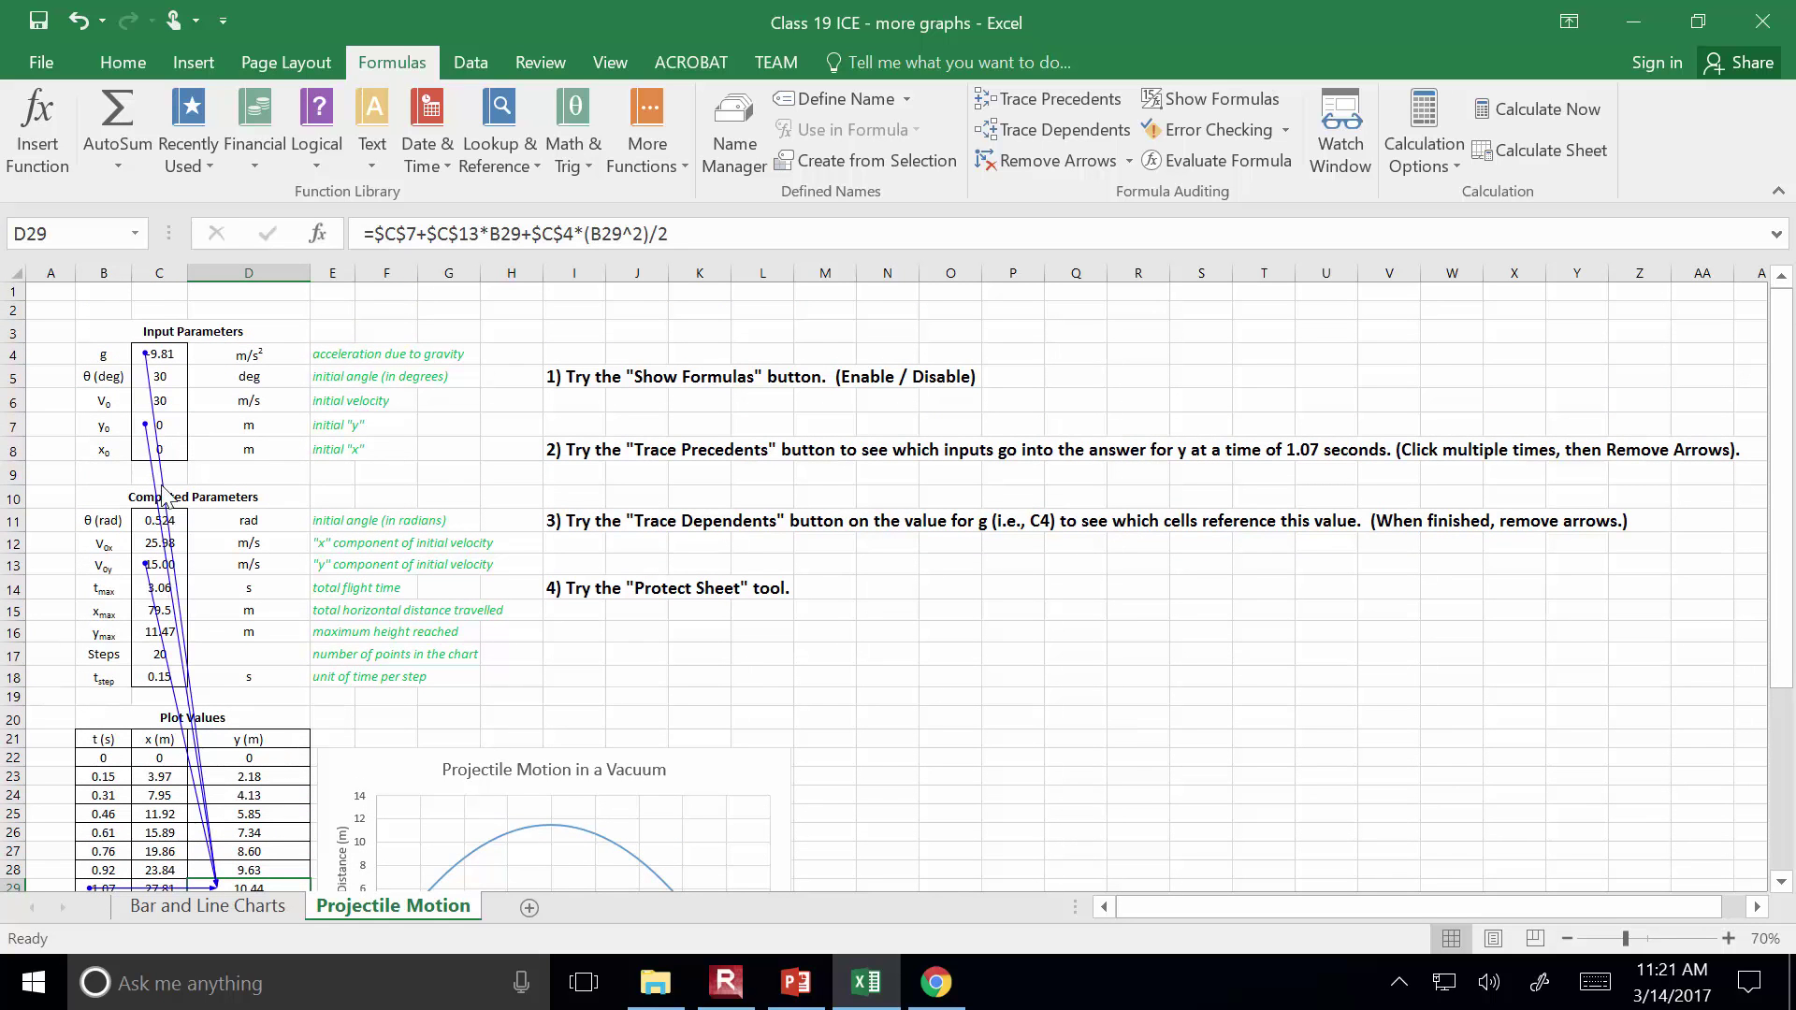
scroll(216, 387, "down", 1)
scroll(216, 387, "up", 1)
Collapse the ribbon, try gravity 15 in C4, then undo back to -9.81
left_click(1789, 191)
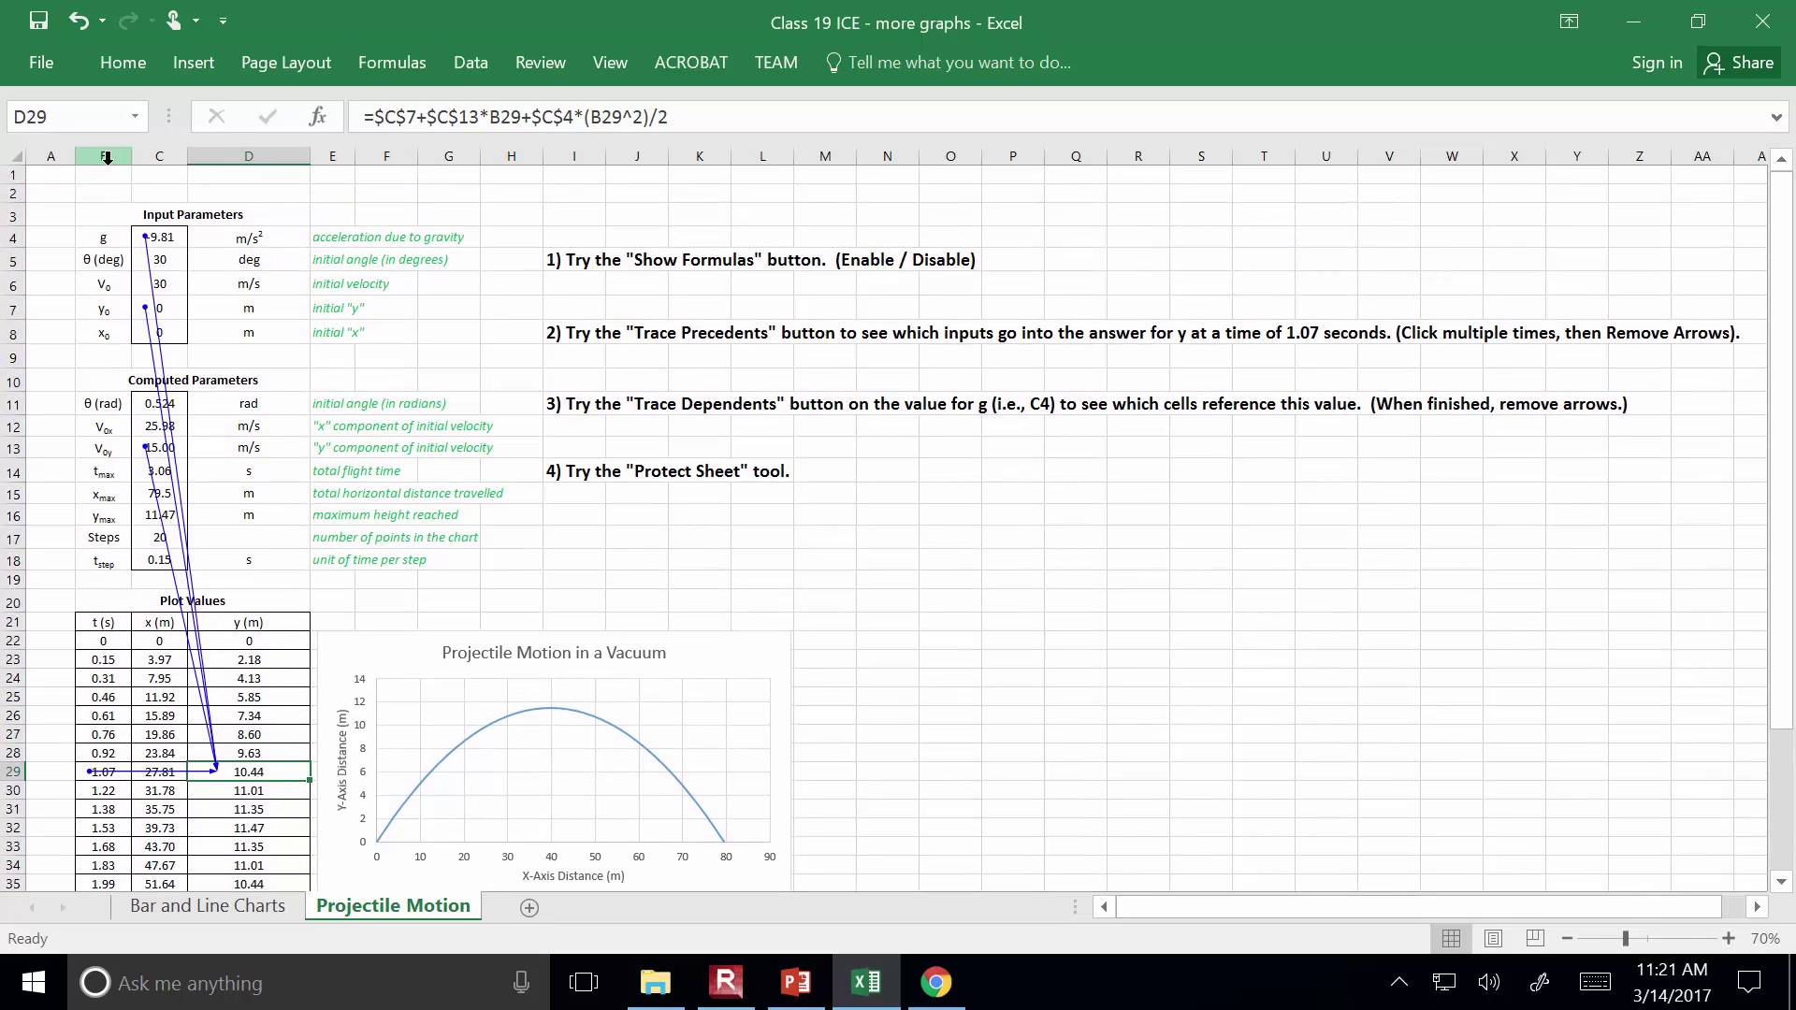
left_click(159, 237)
type("15")
key("Return")
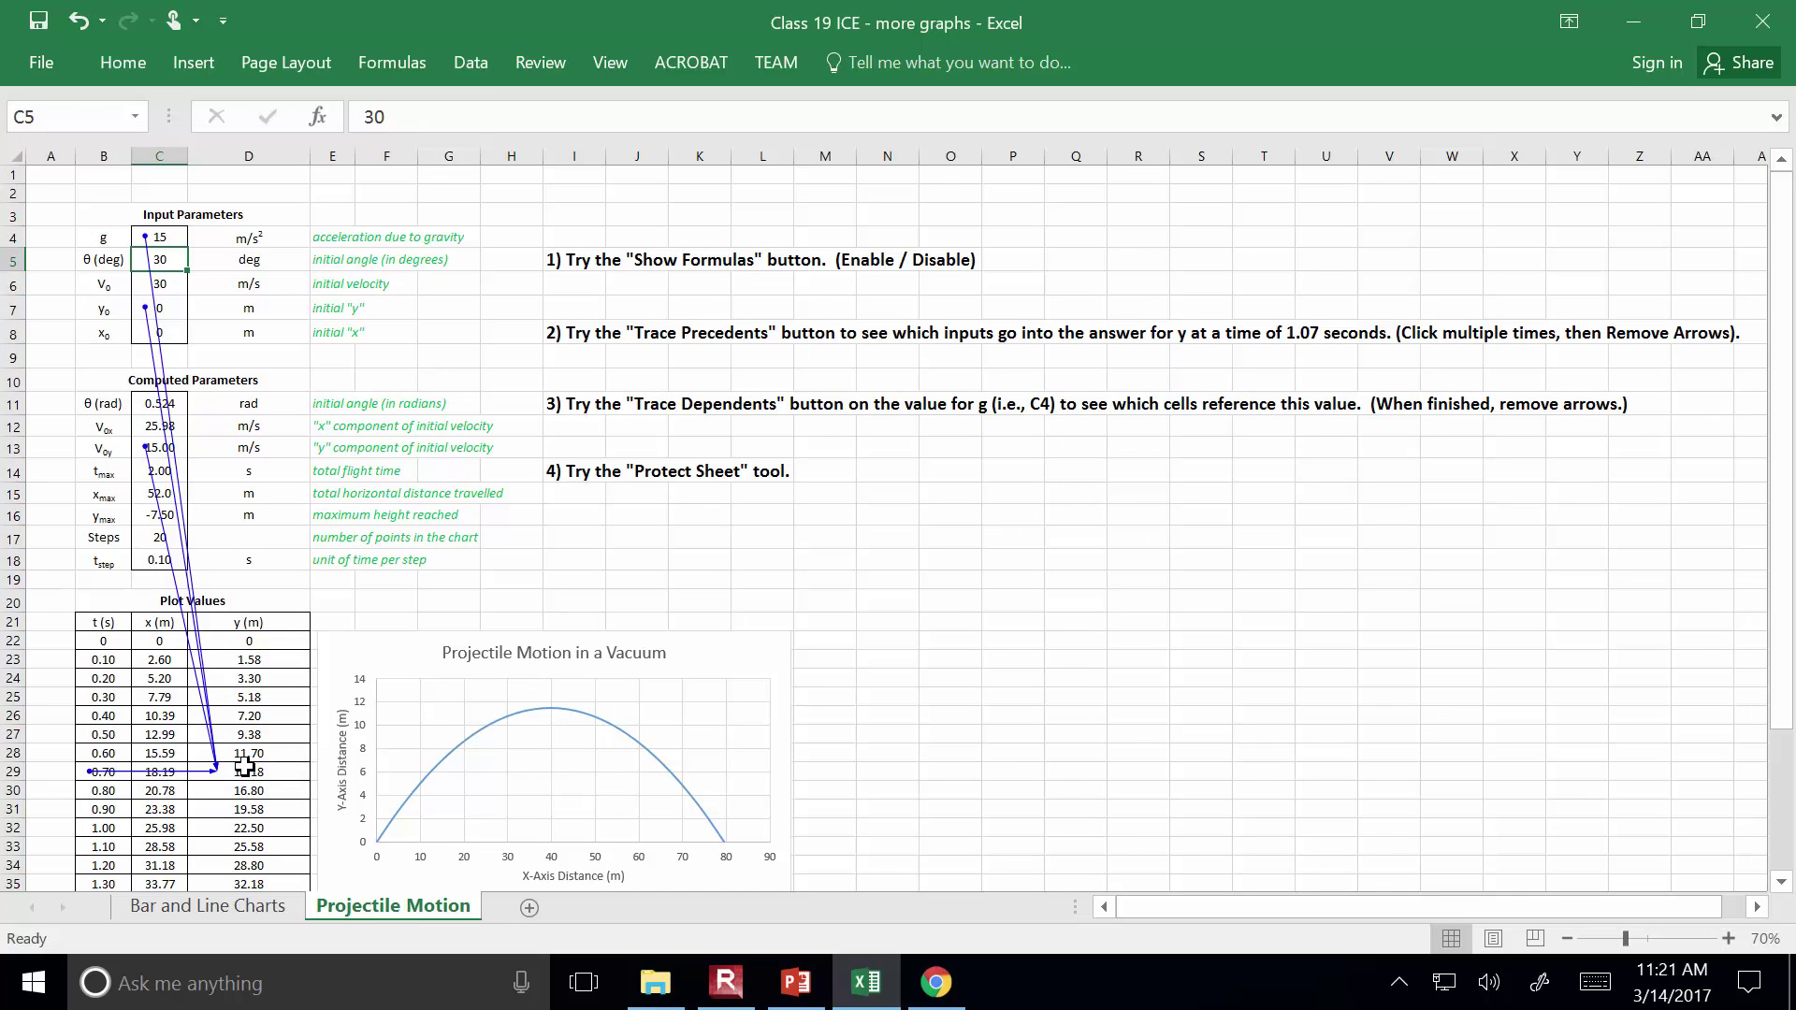
key("ctrl+z")
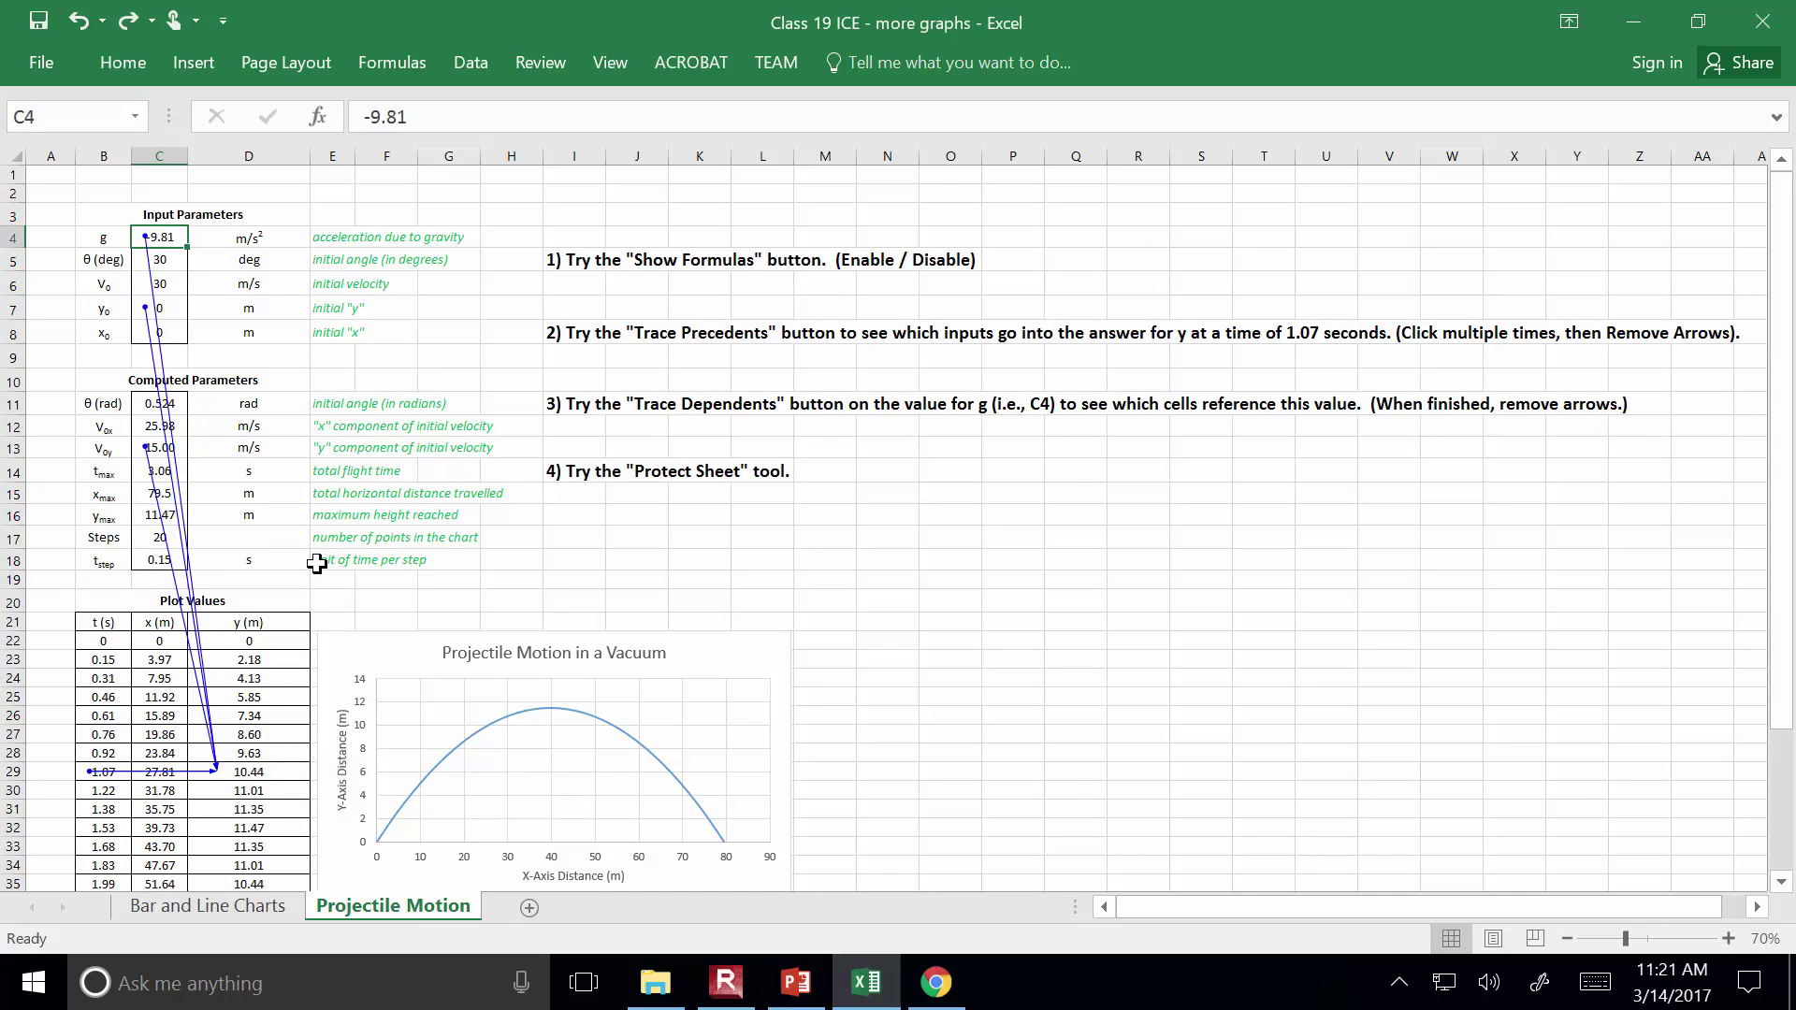
Try 25 steps in C17, then undo back to 20
left_click(154, 538)
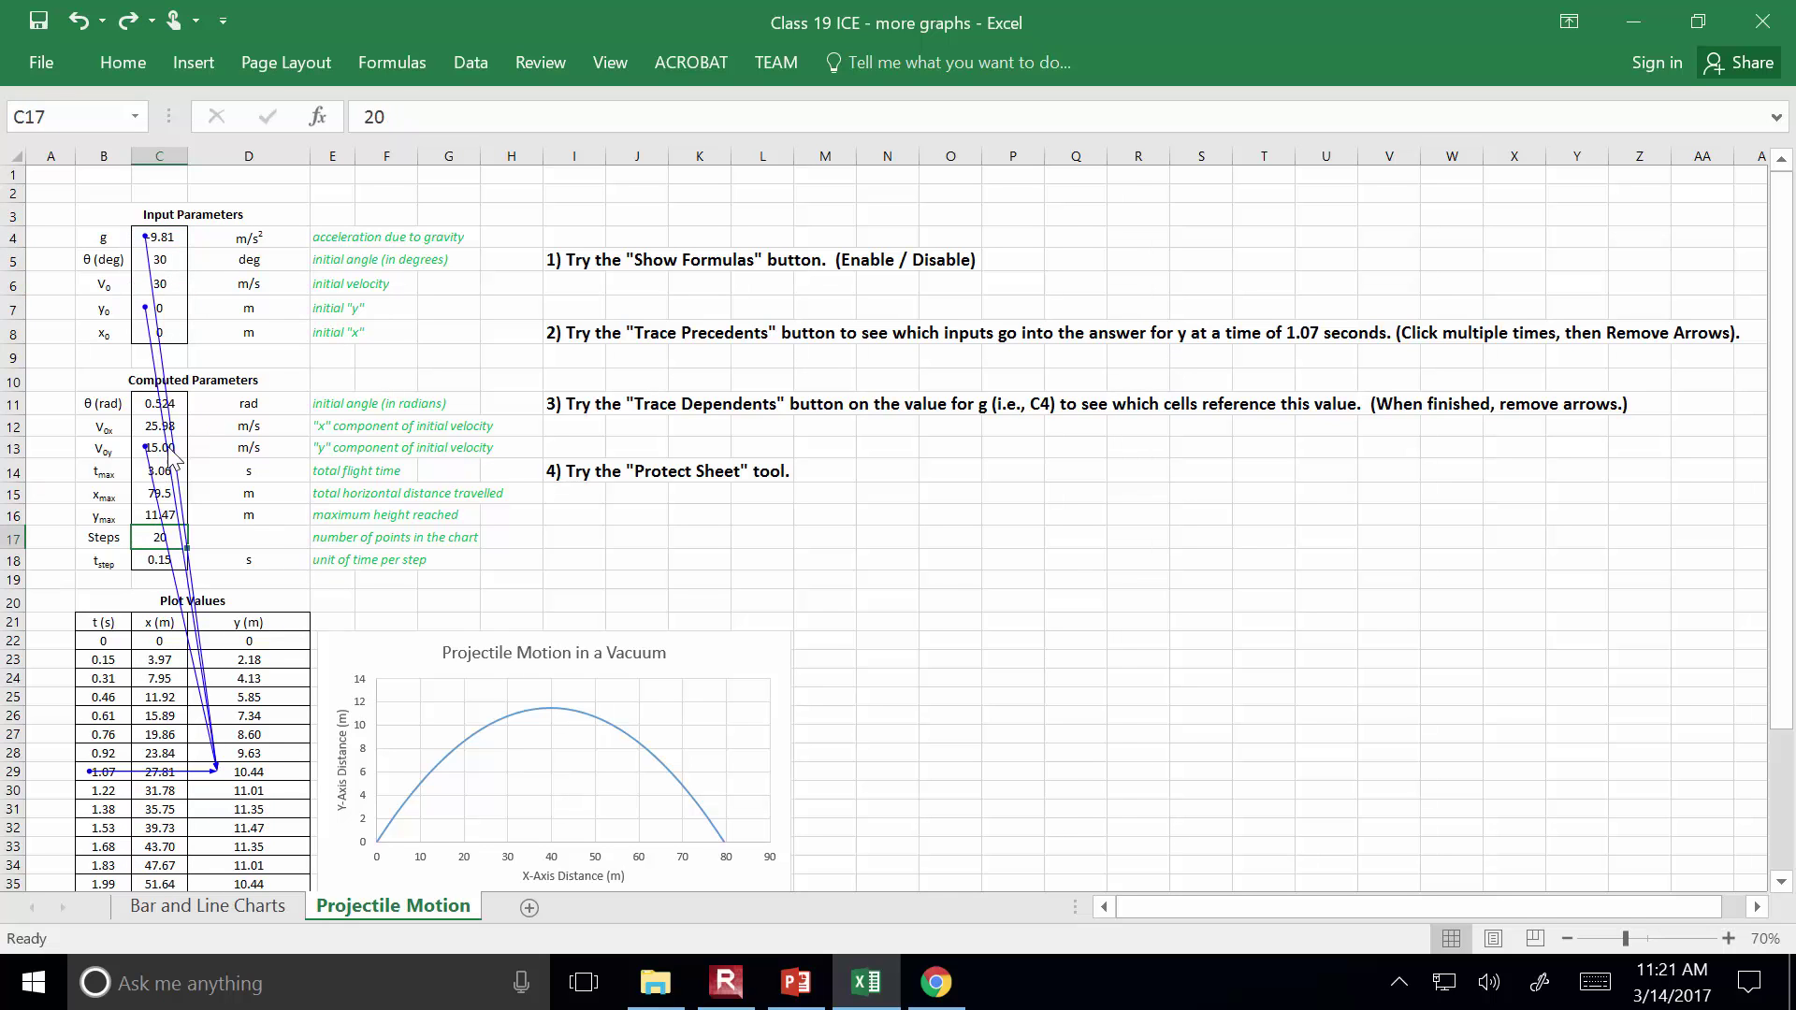
key("F2")
key("BackSpace")
type("5")
key("Return")
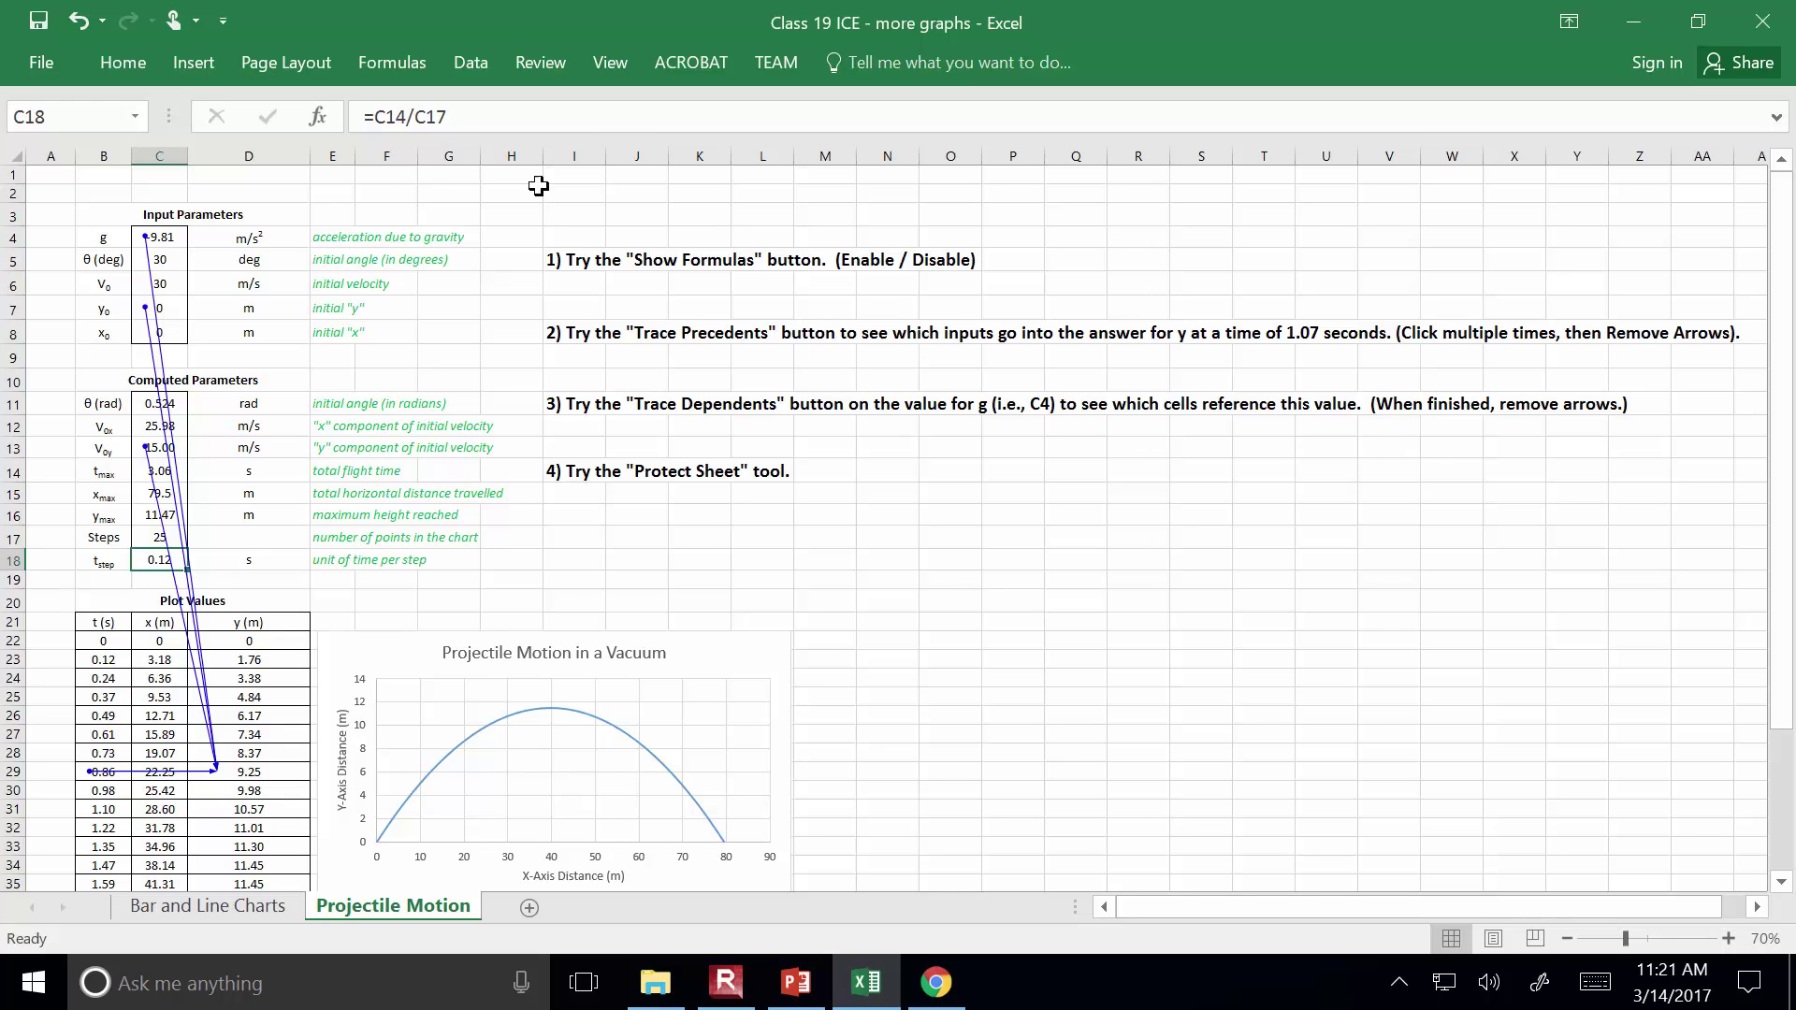
key("ctrl+z")
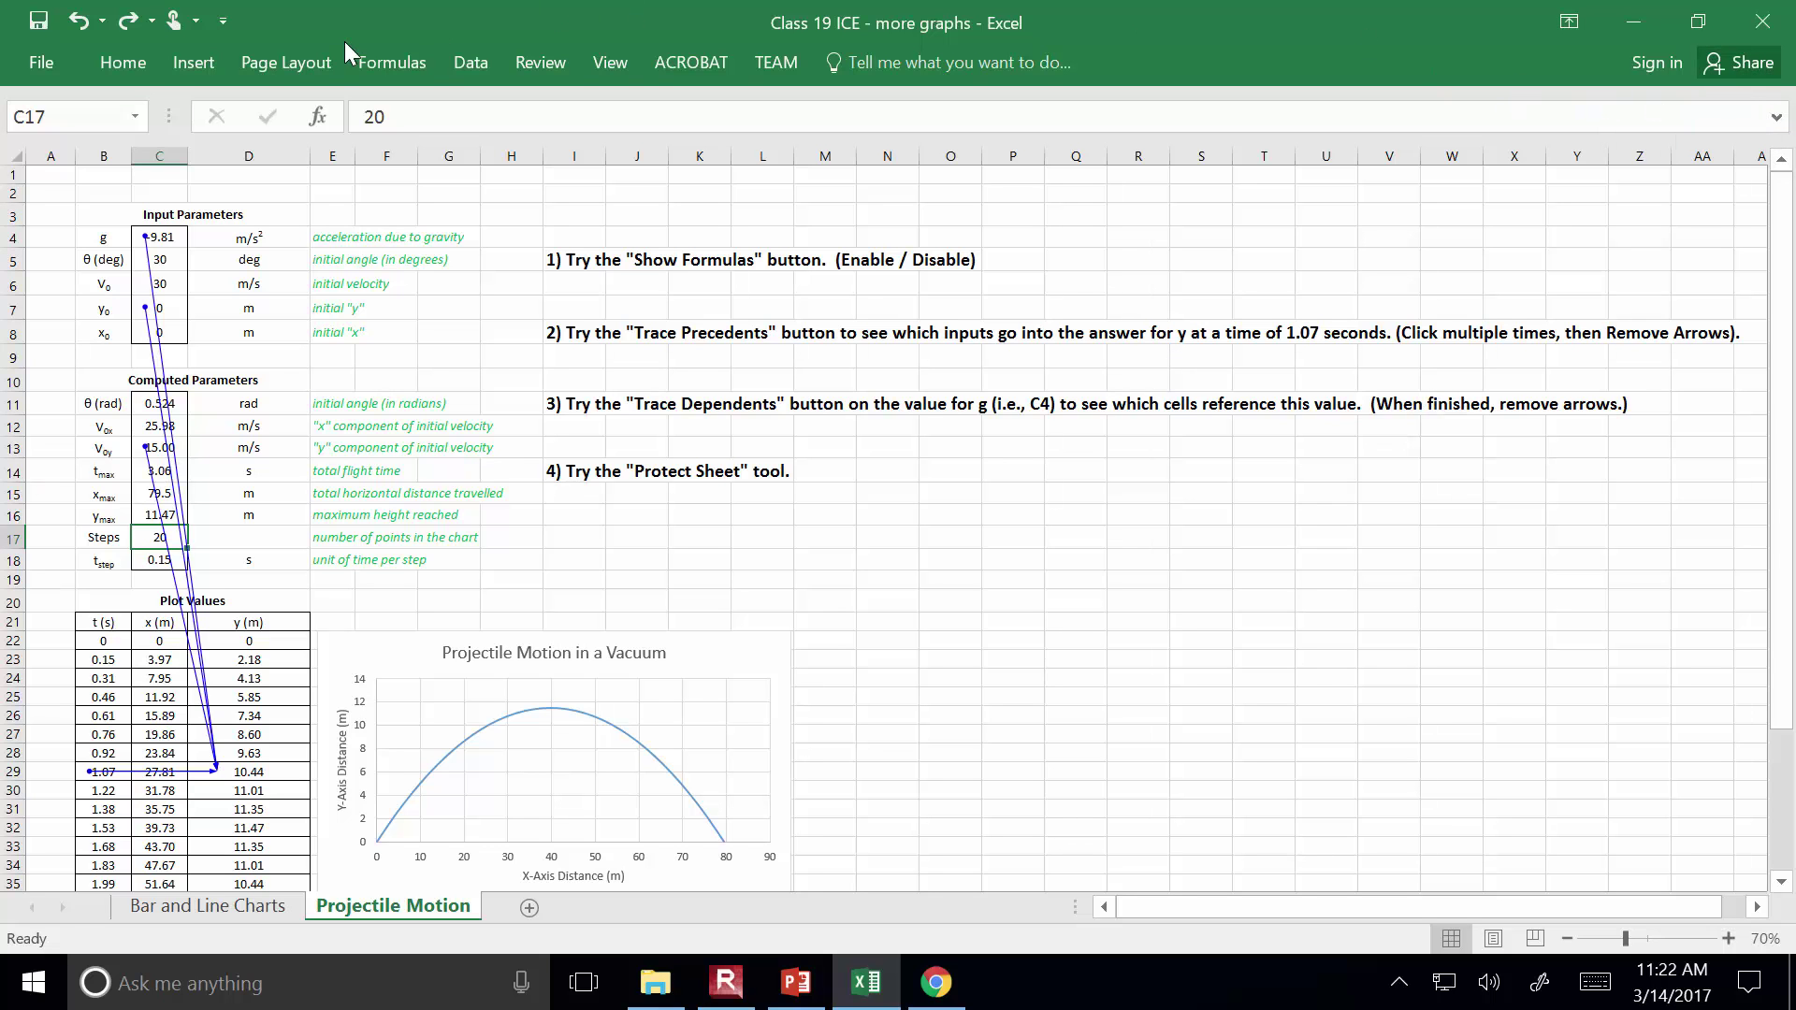
Pin the ribbon open, trace D29's precedents, then remove all tracer arrows
left_click(372, 60)
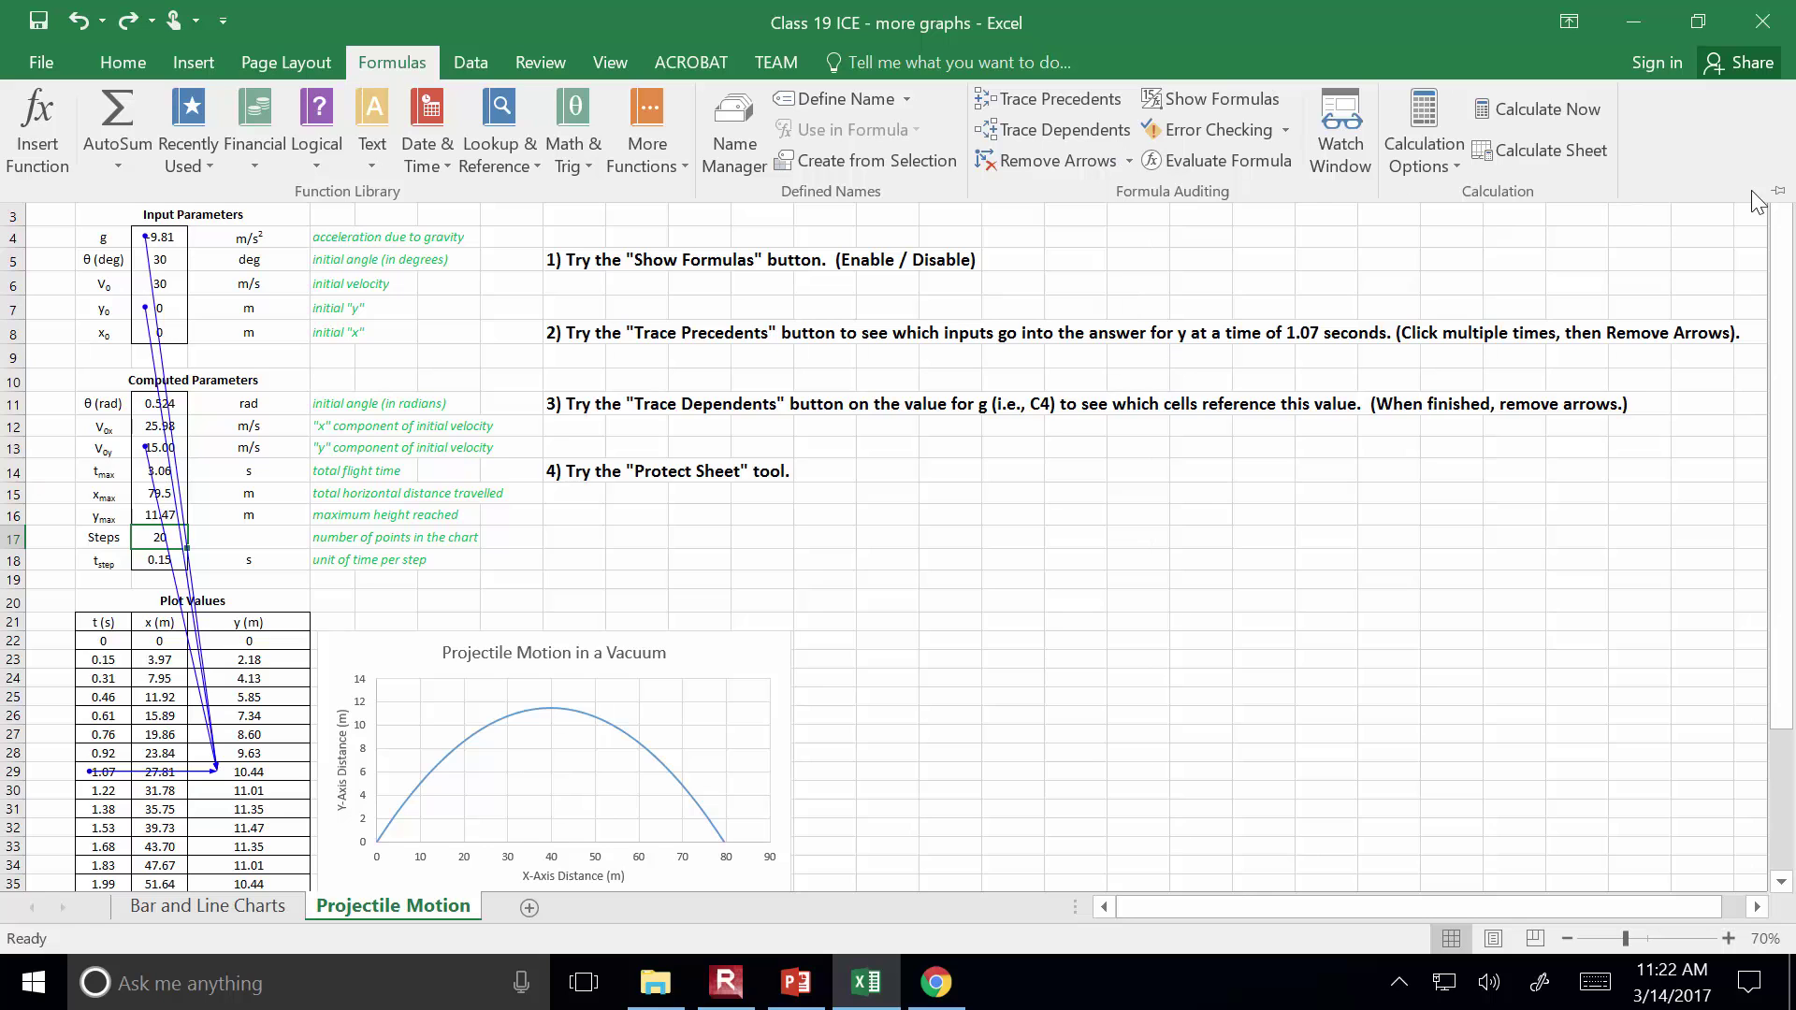
left_click(1778, 191)
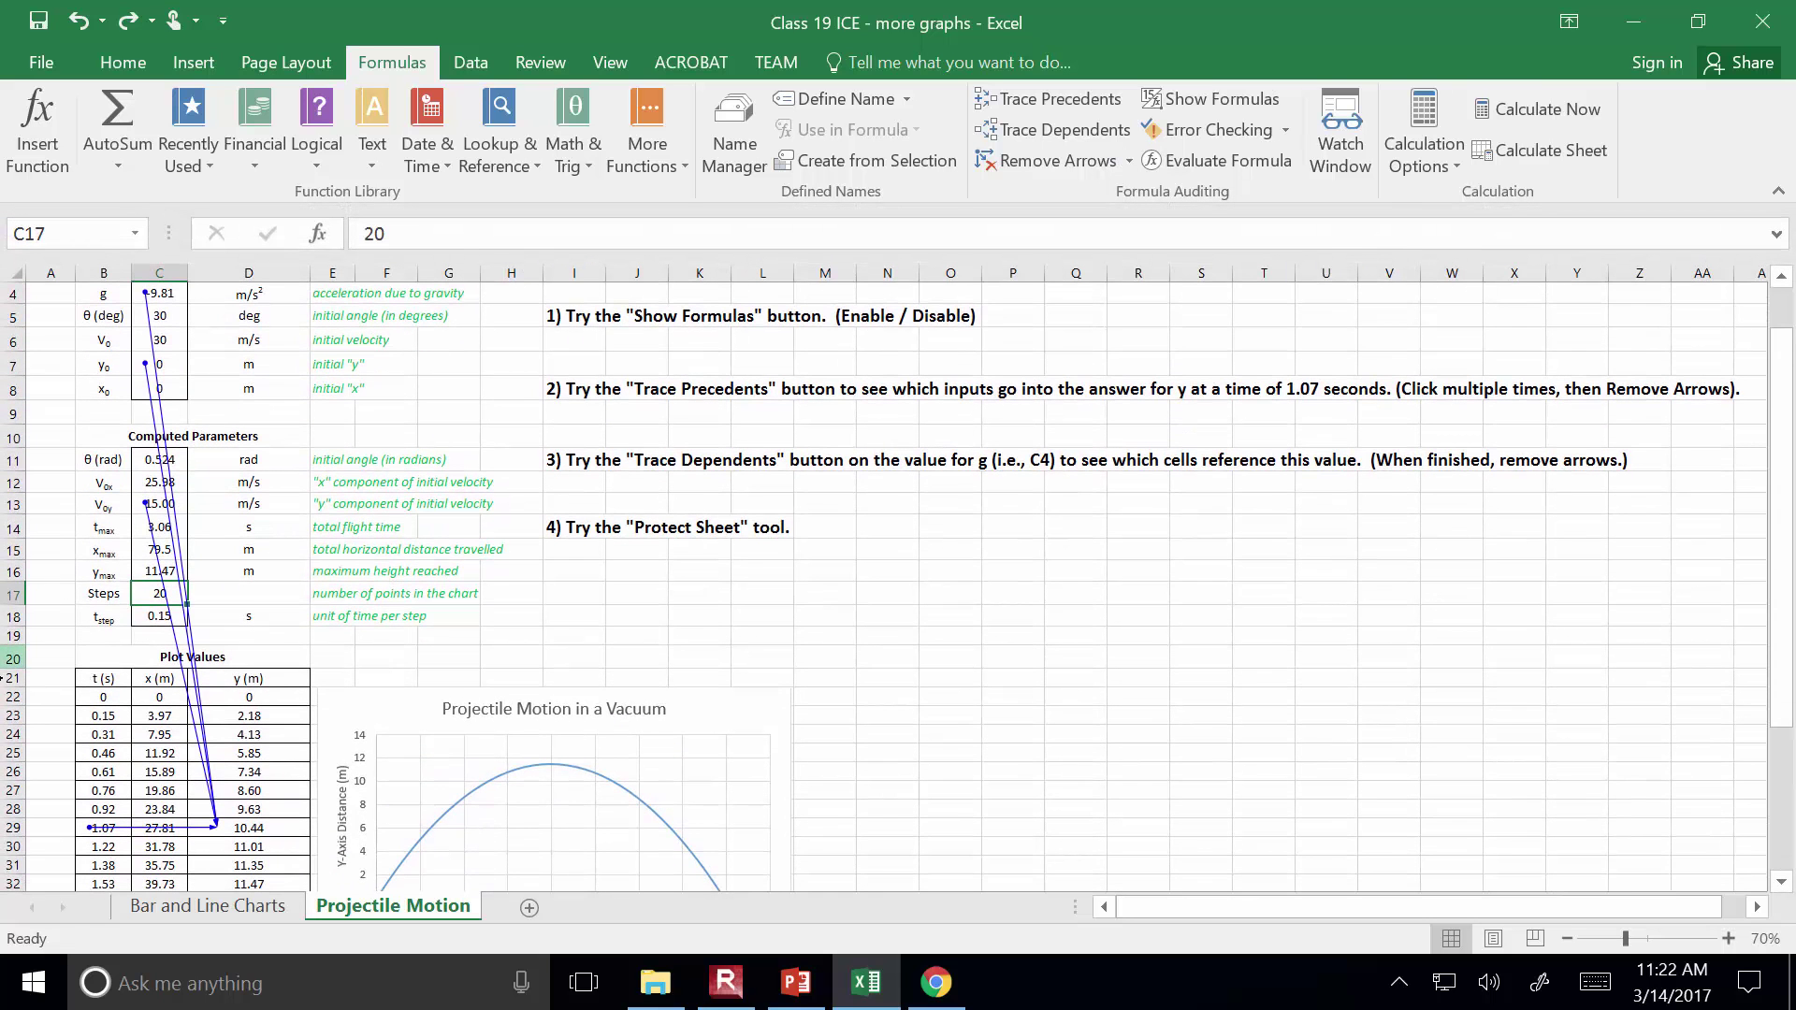
left_click(273, 827)
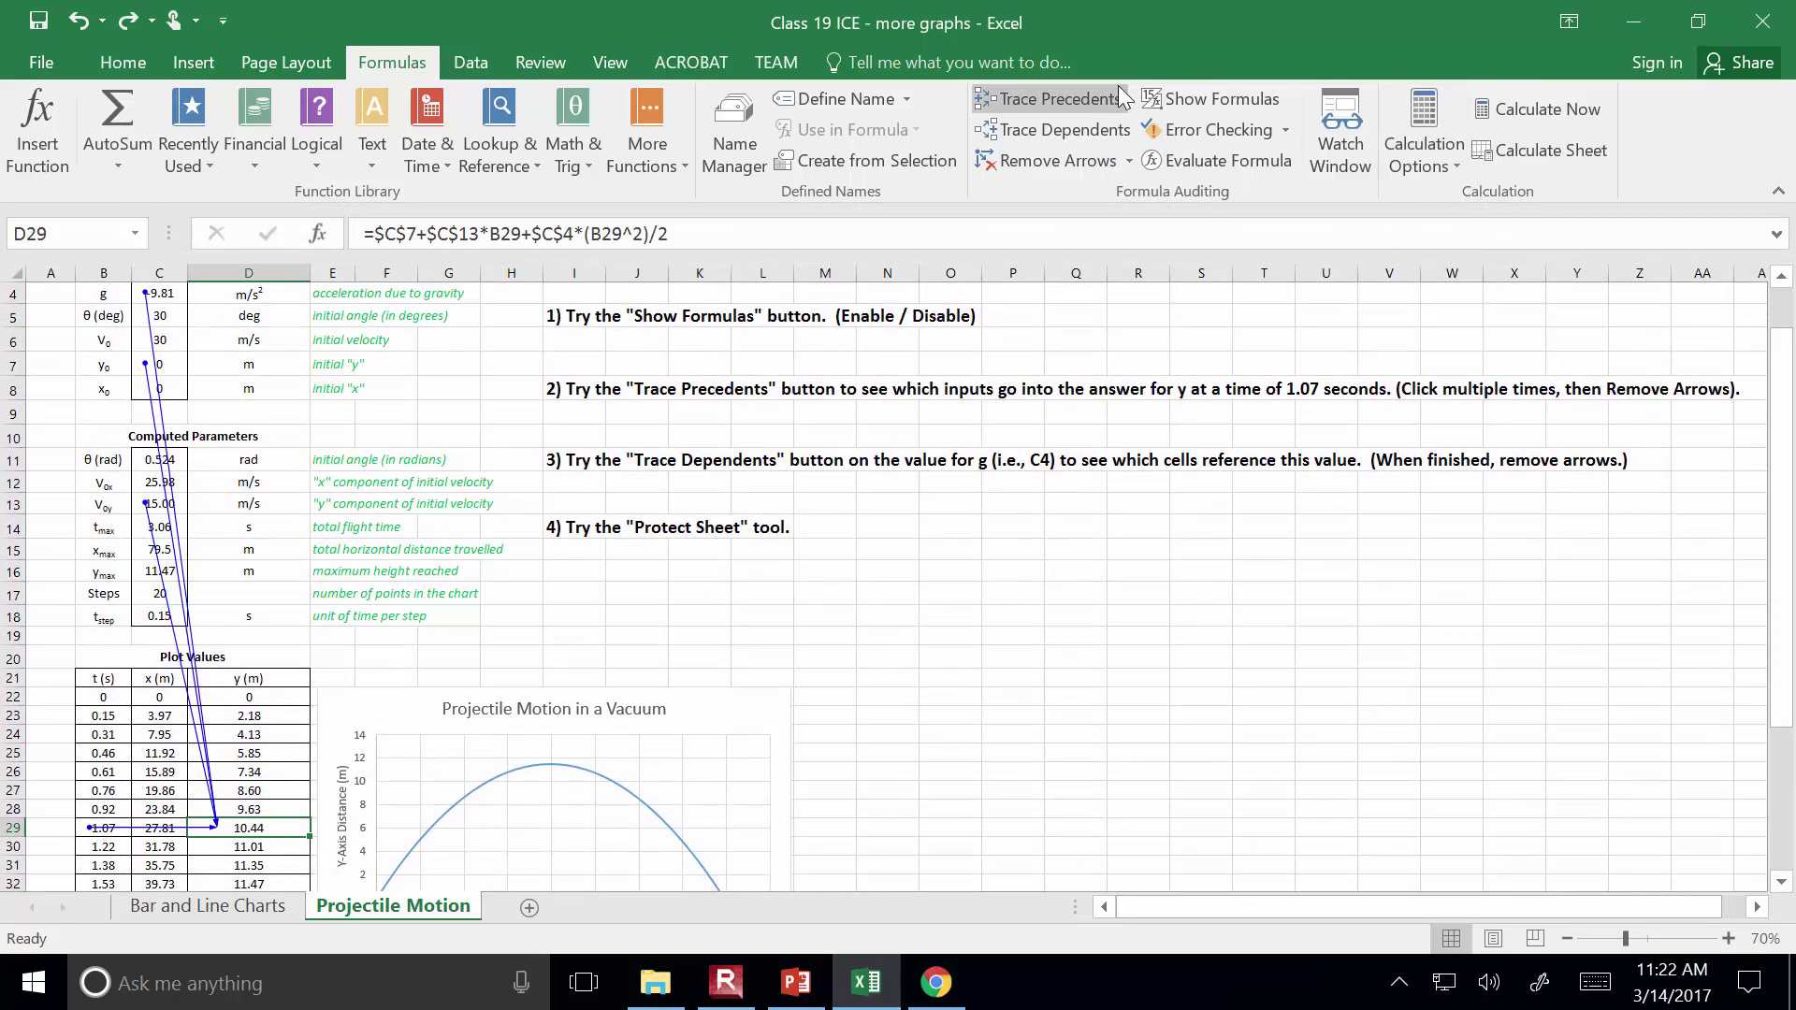
left_click(1093, 86)
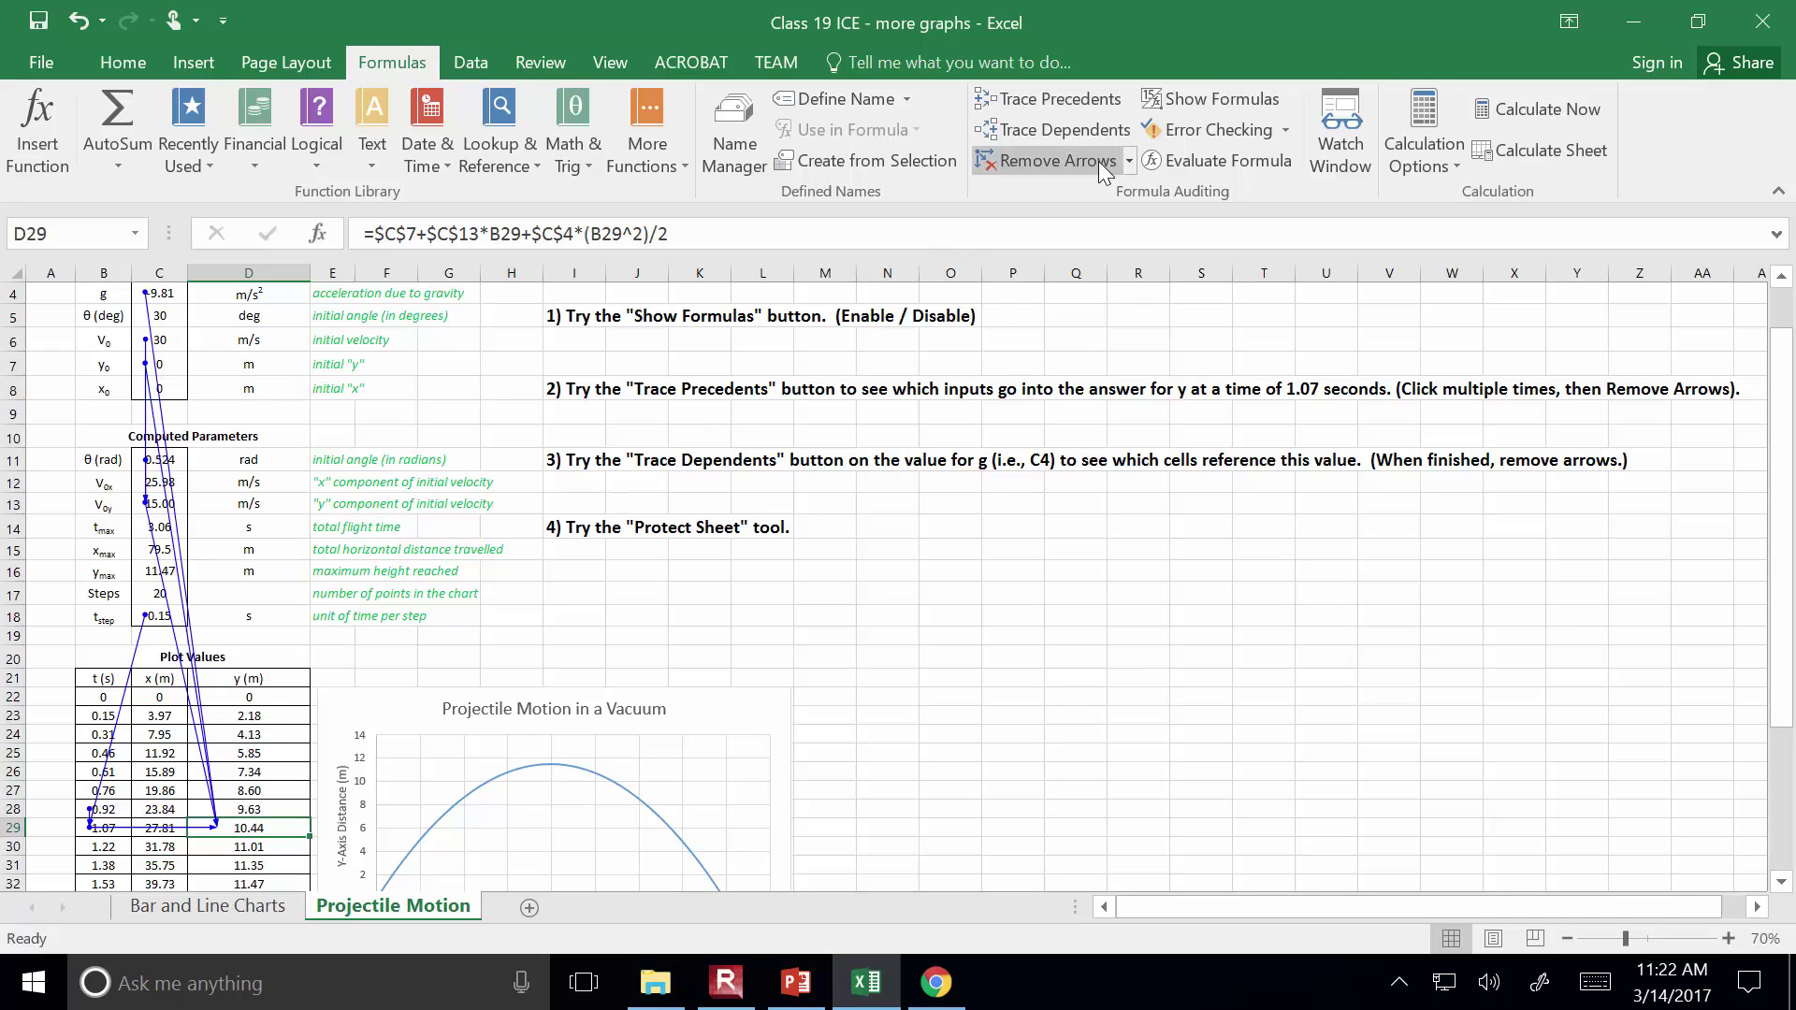
left_click(1074, 164)
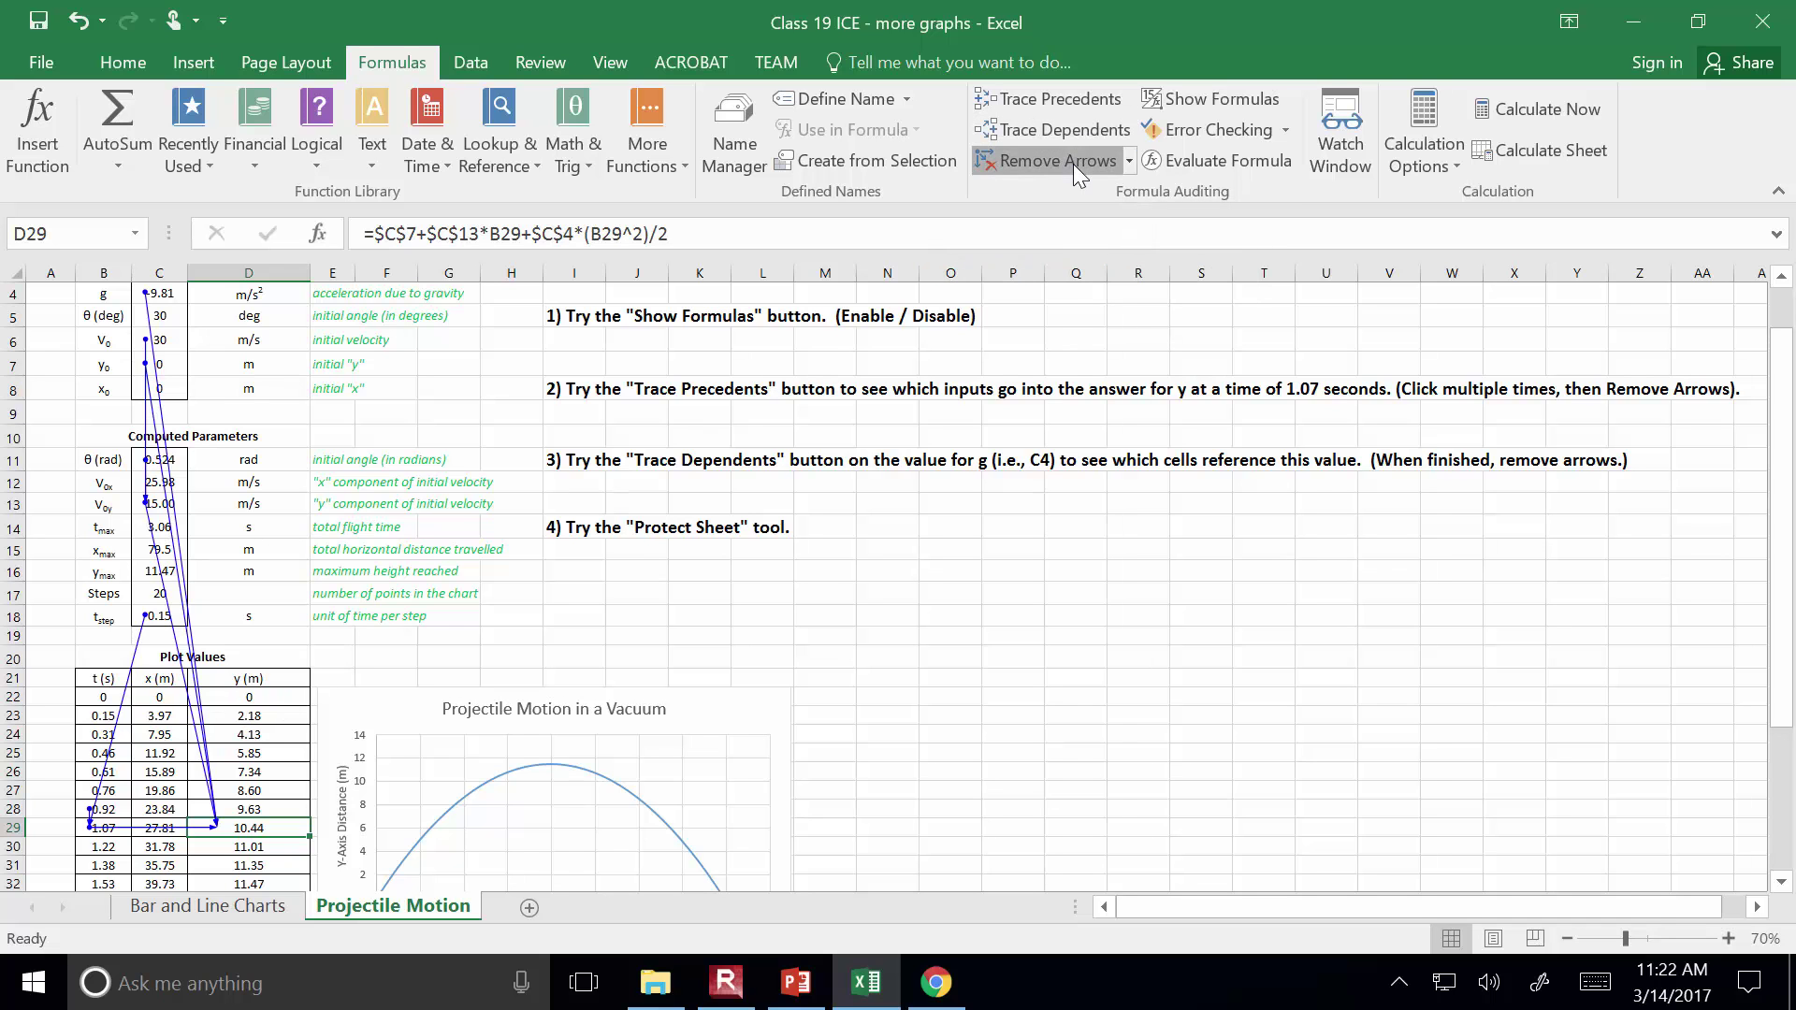
Trace D29's precedents again, adding further levels of arrows to its deeper inputs
left_click(1044, 98)
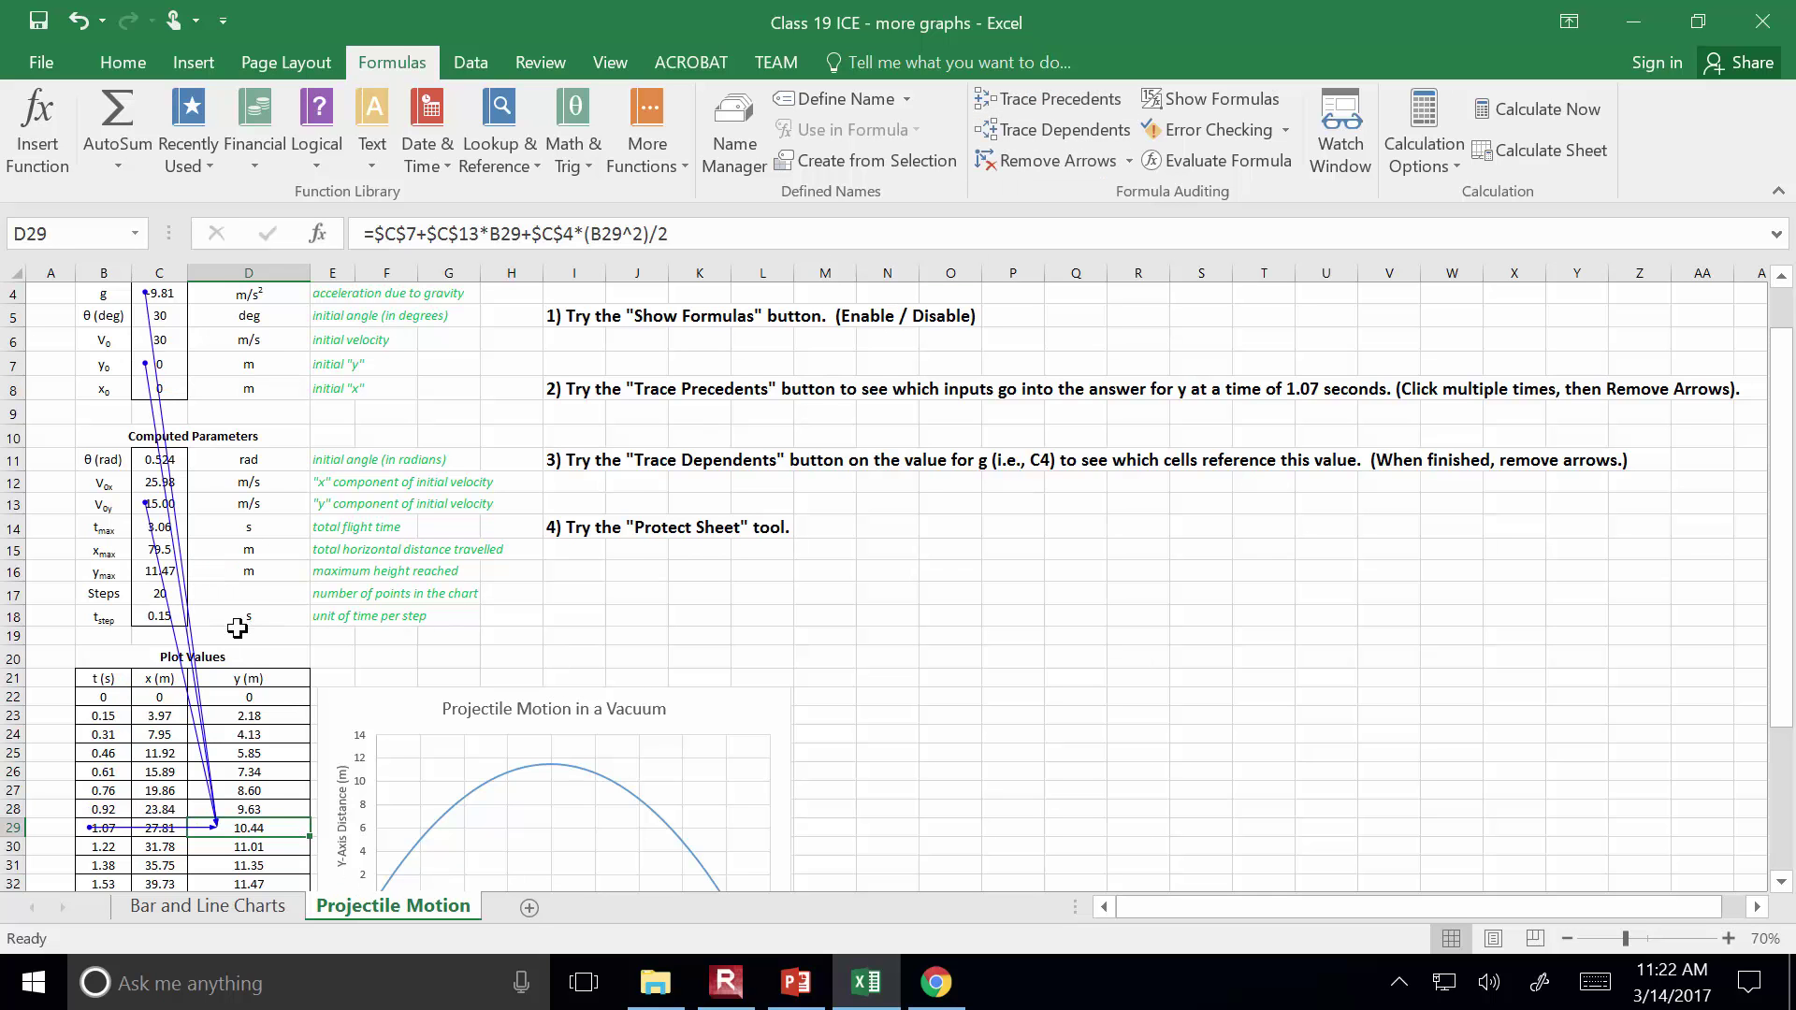
scroll(238, 632, "up", 1)
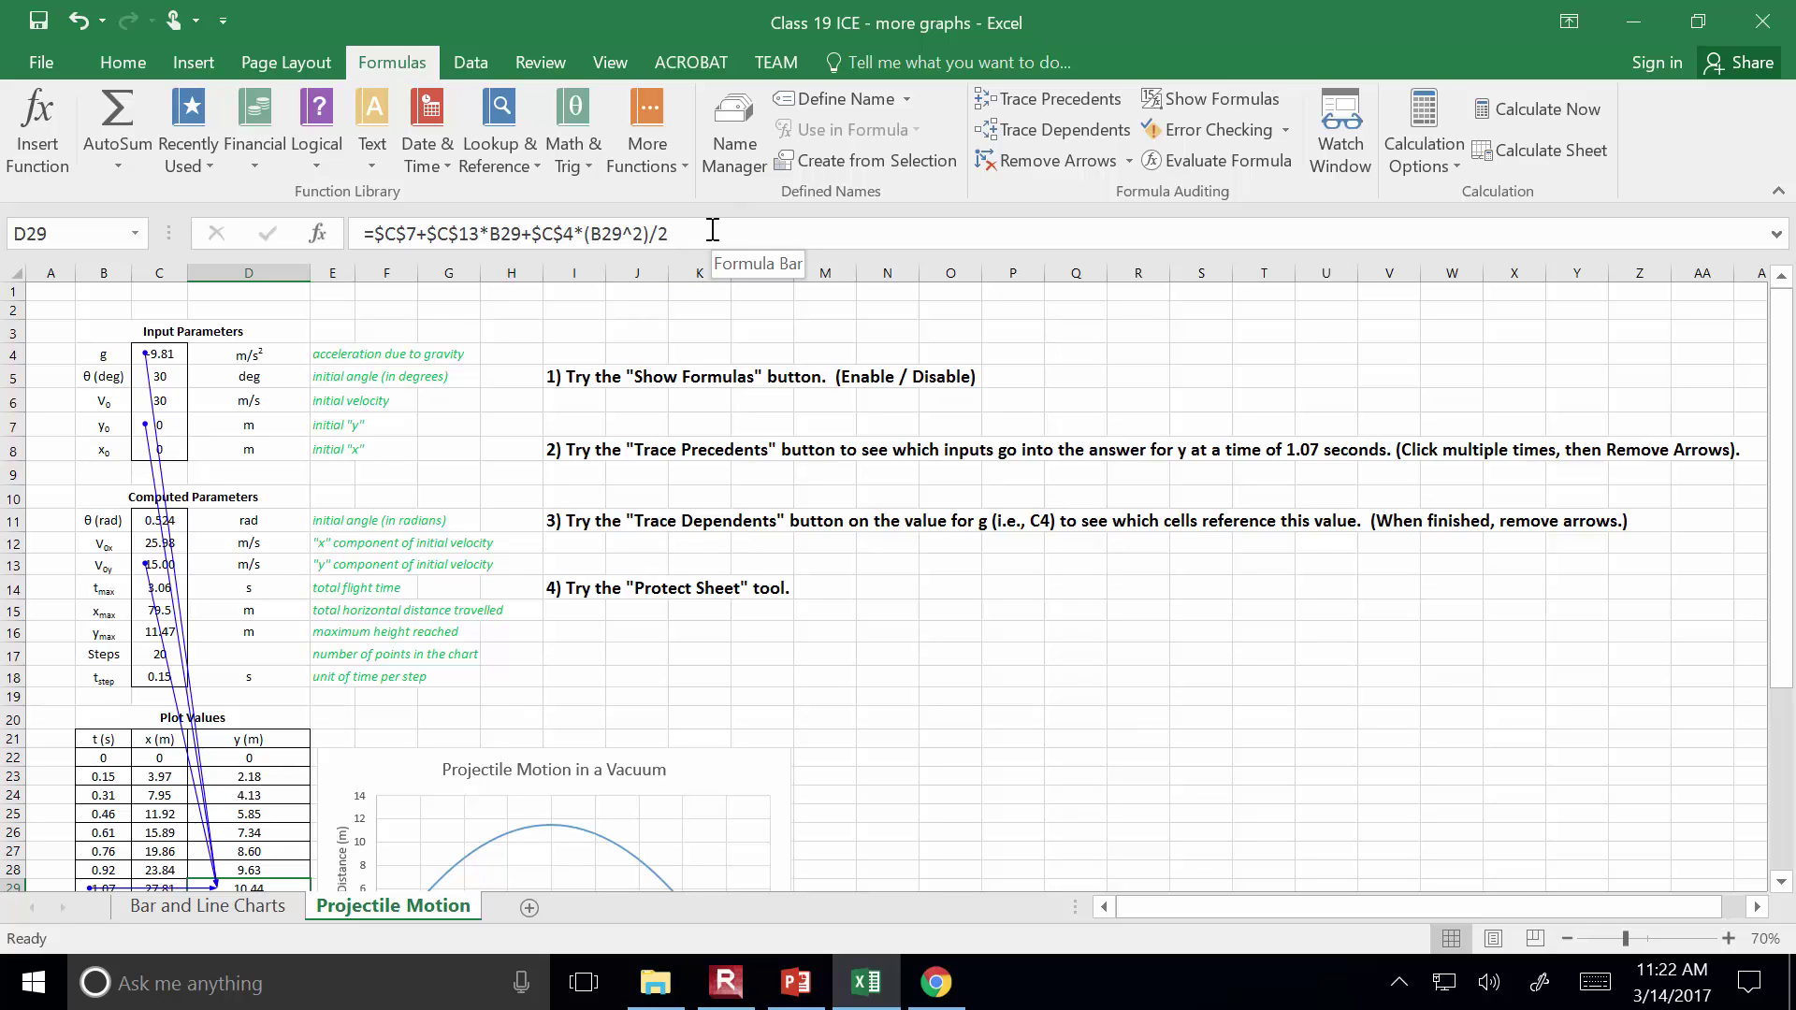
scroll(898, 444, "down", 1)
left_click(1070, 100)
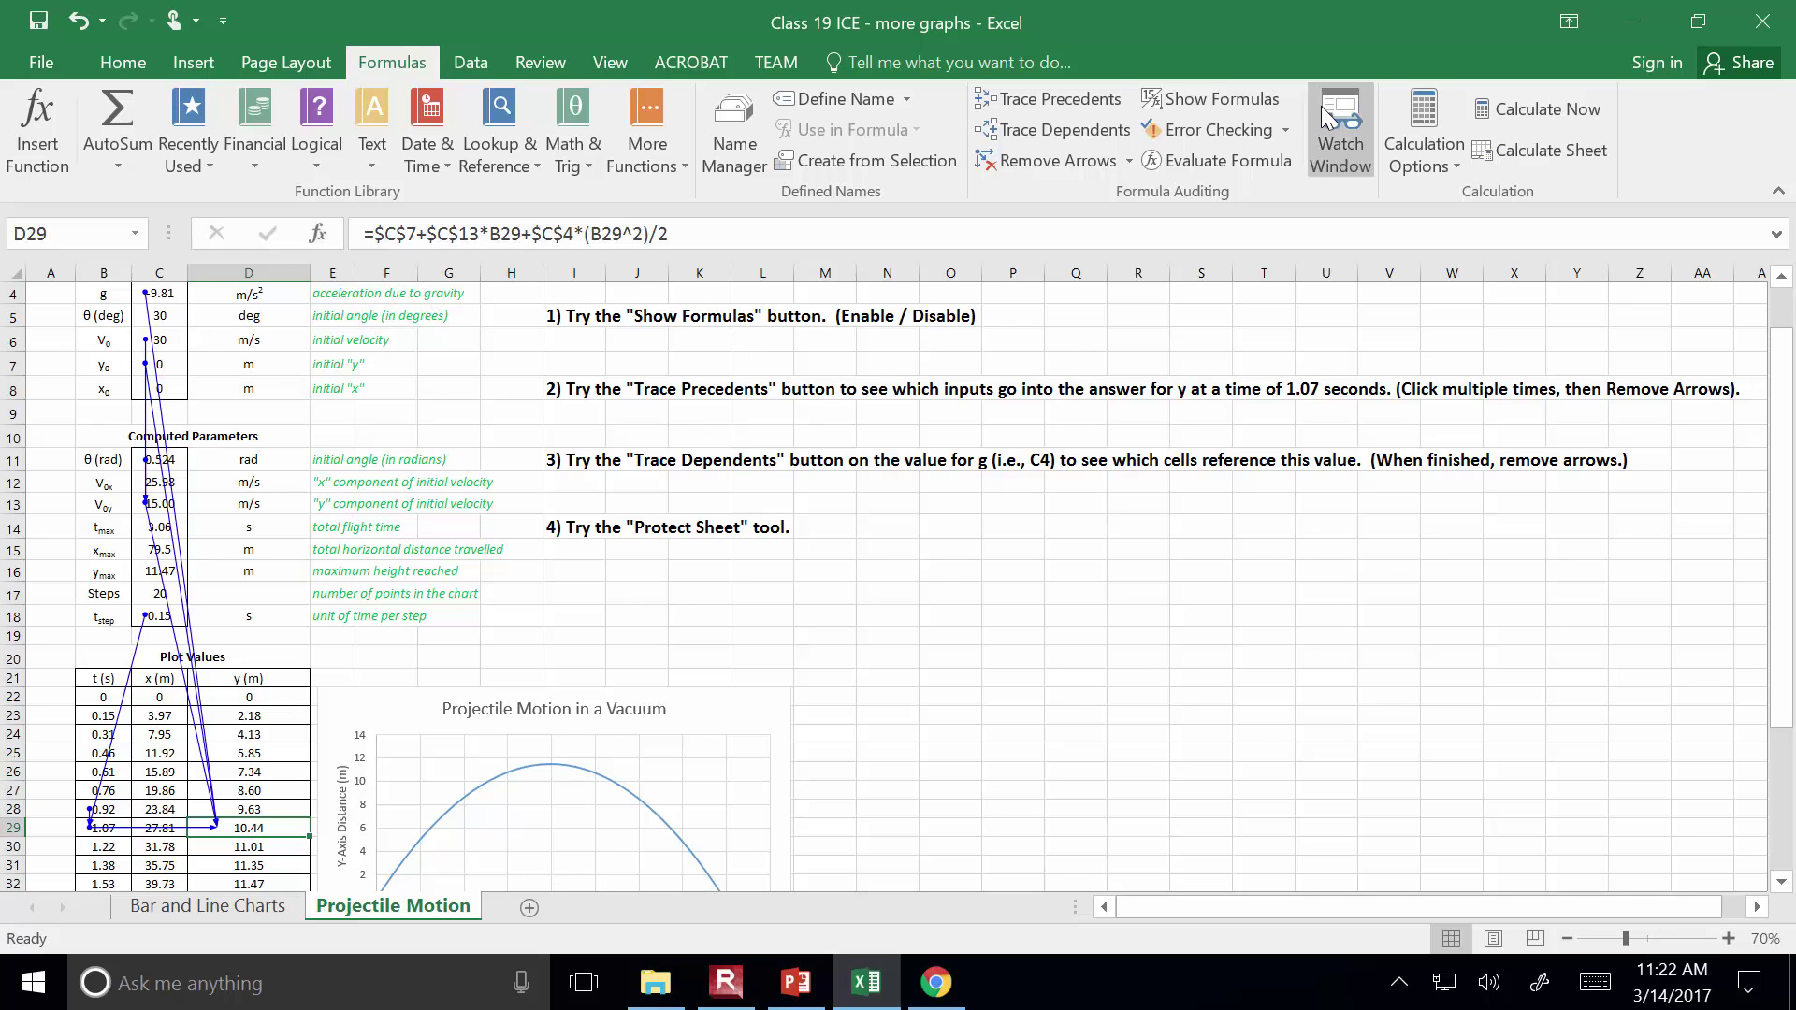
left_click(1086, 95)
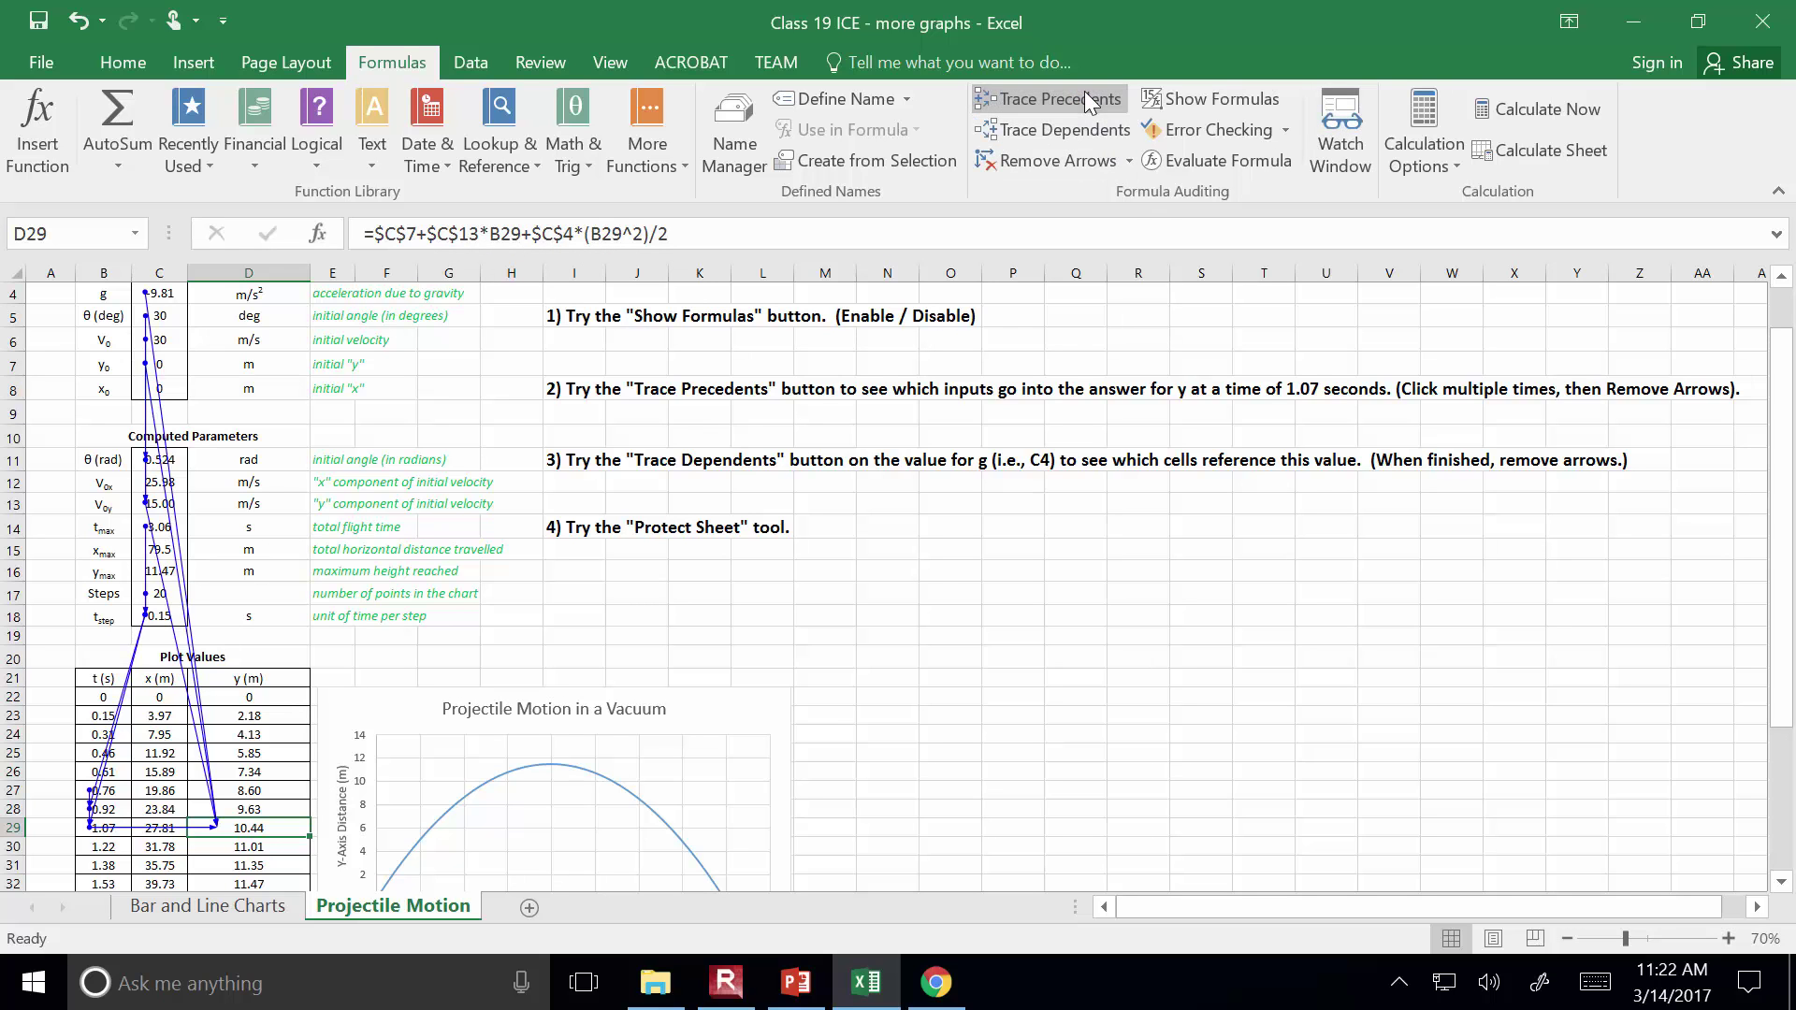
left_click(1085, 92)
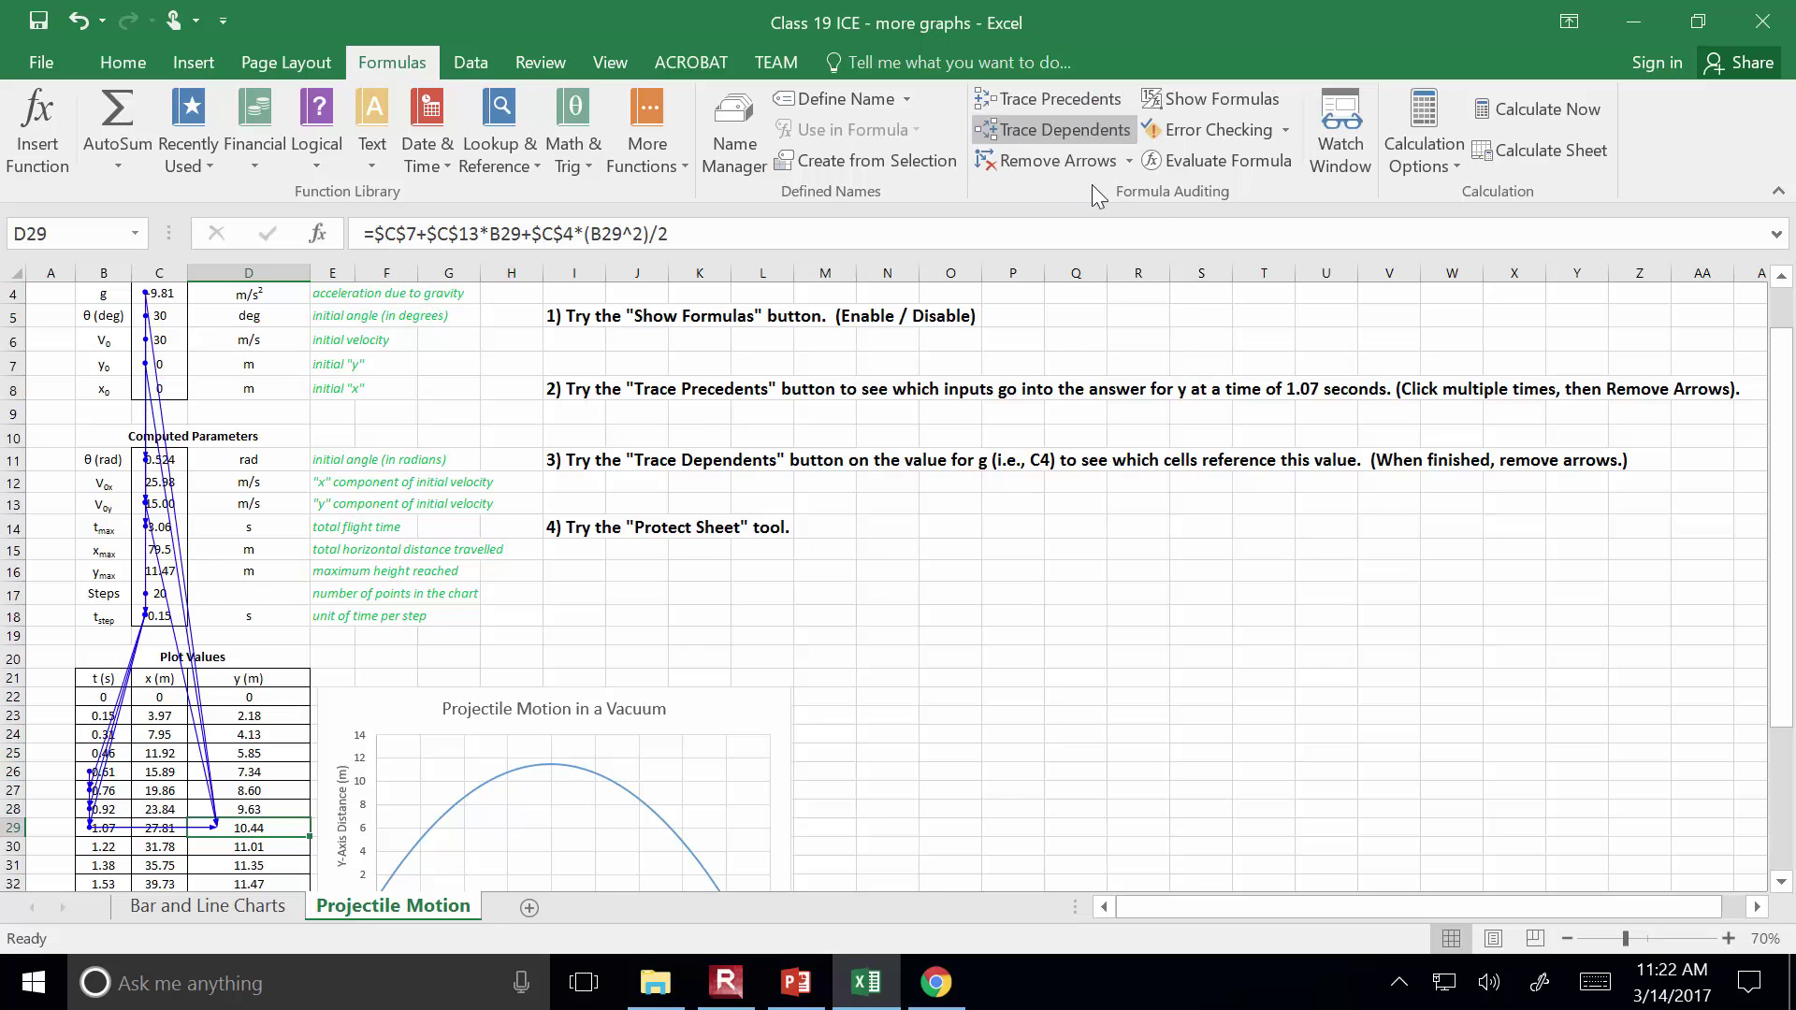
scroll(1098, 465, "up", 1)
Clear all existing tracer arrows from the sheet
left_click(1081, 165)
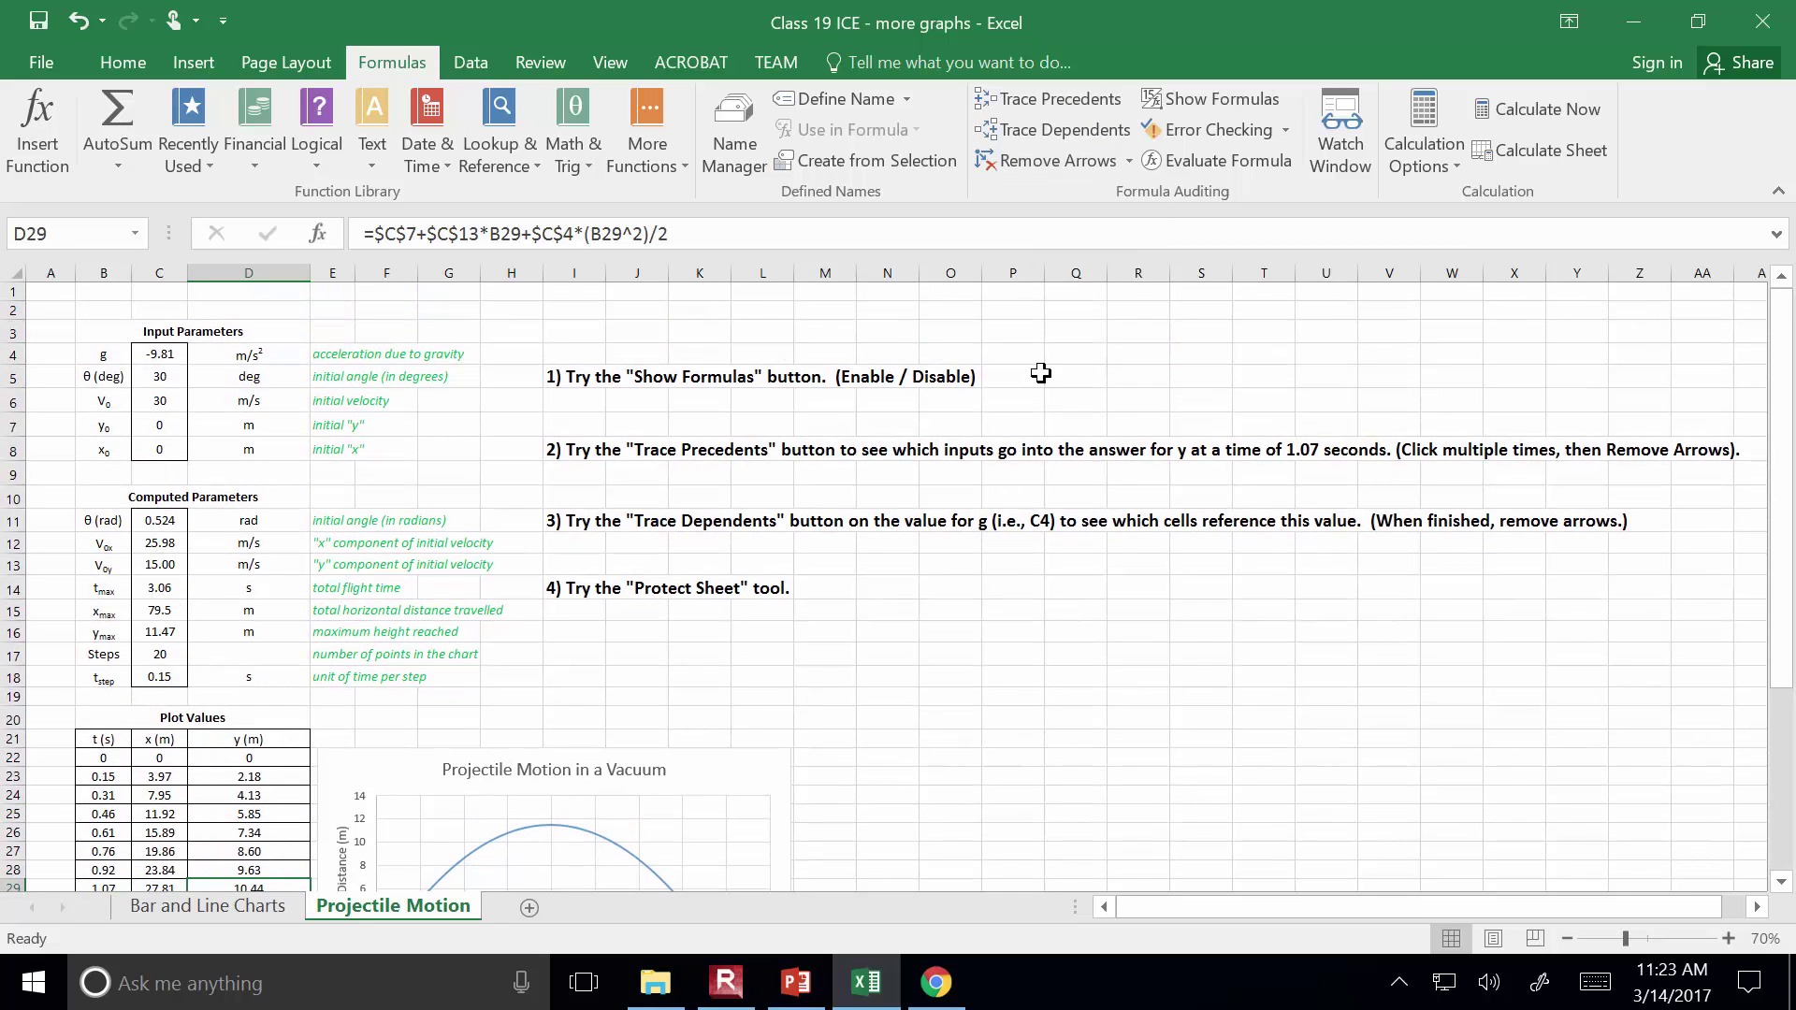
scroll(1023, 439, "down", 1)
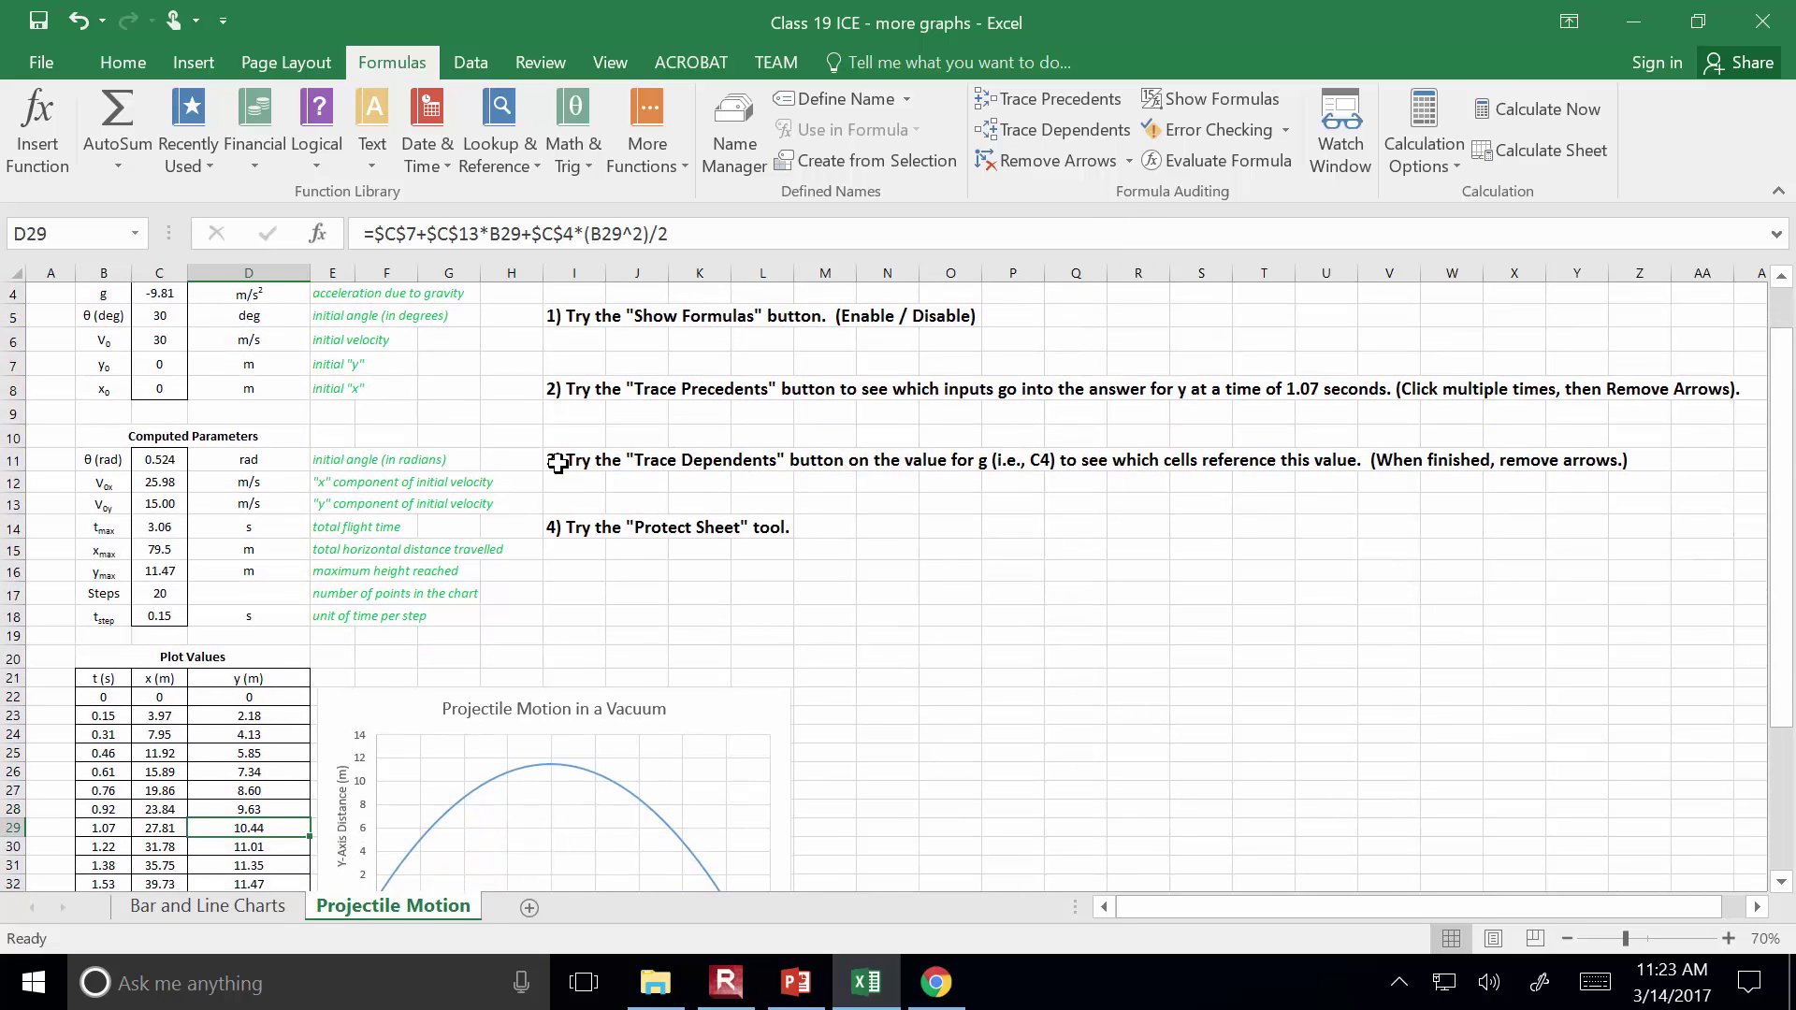
scroll(915, 494, "up", 1)
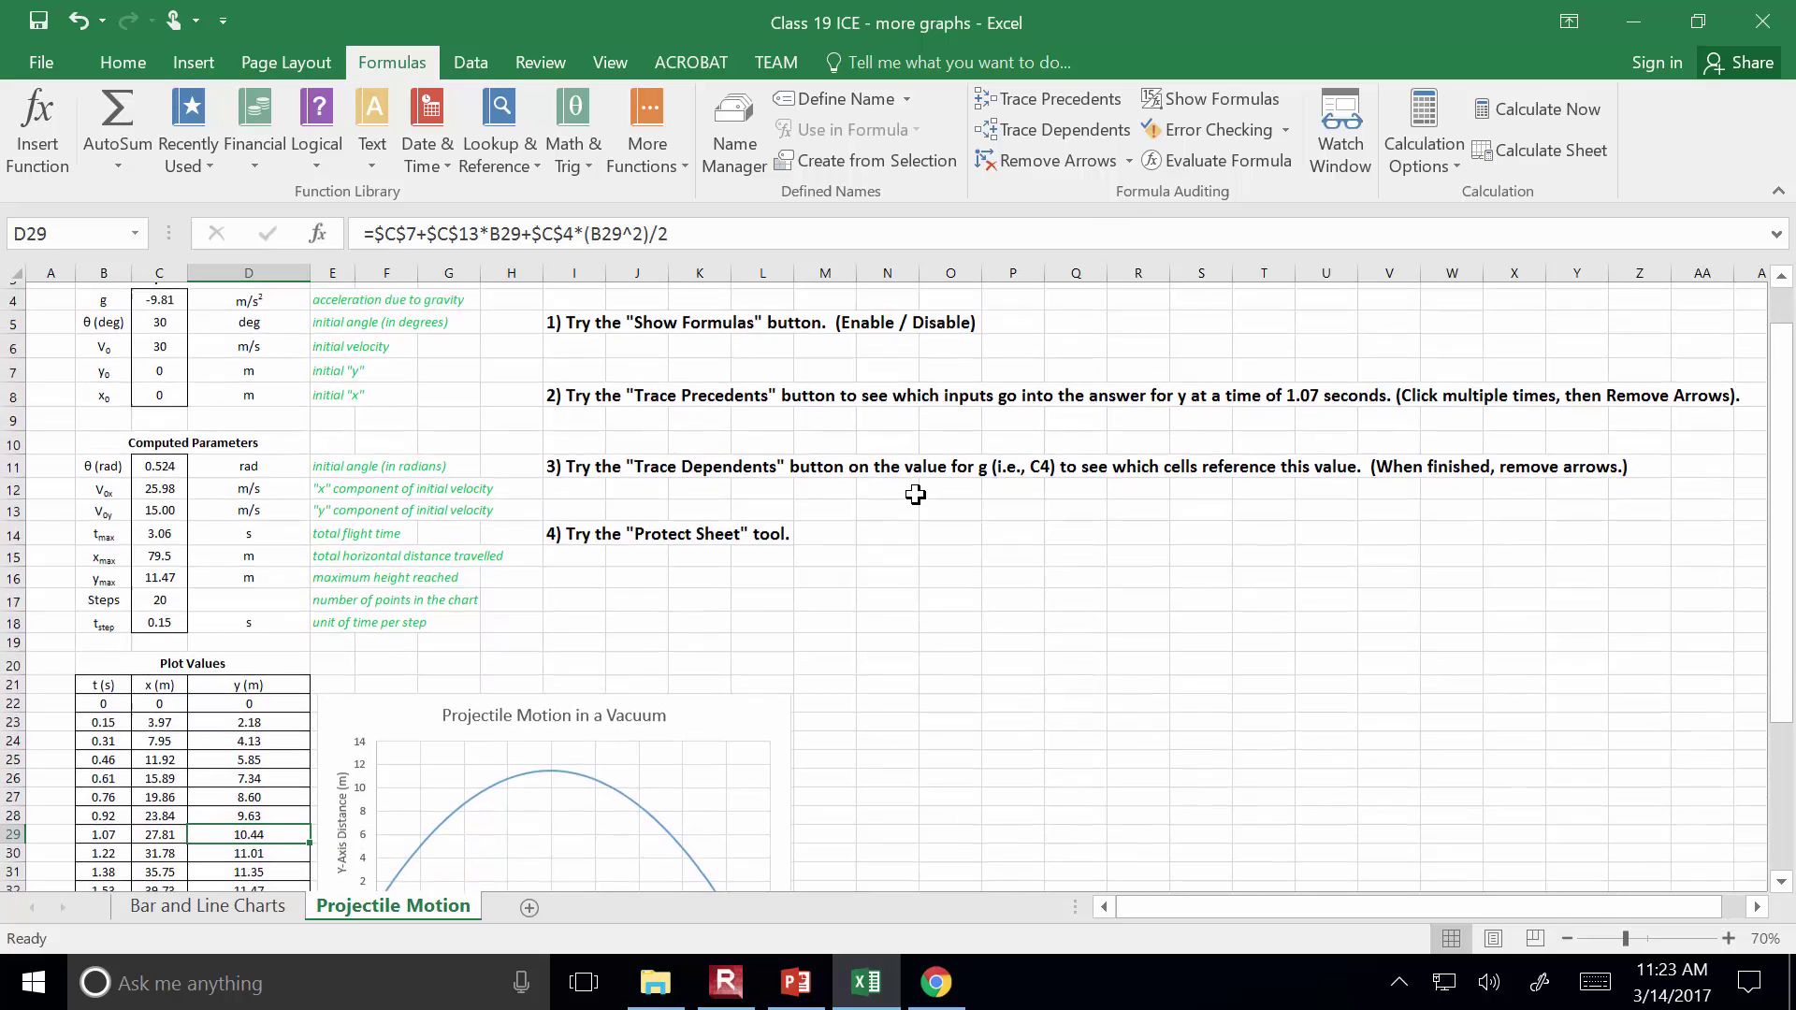
Trace the cells that depend on g in C4, remove those arrows, and switch to PowerPoint
left_click(161, 353)
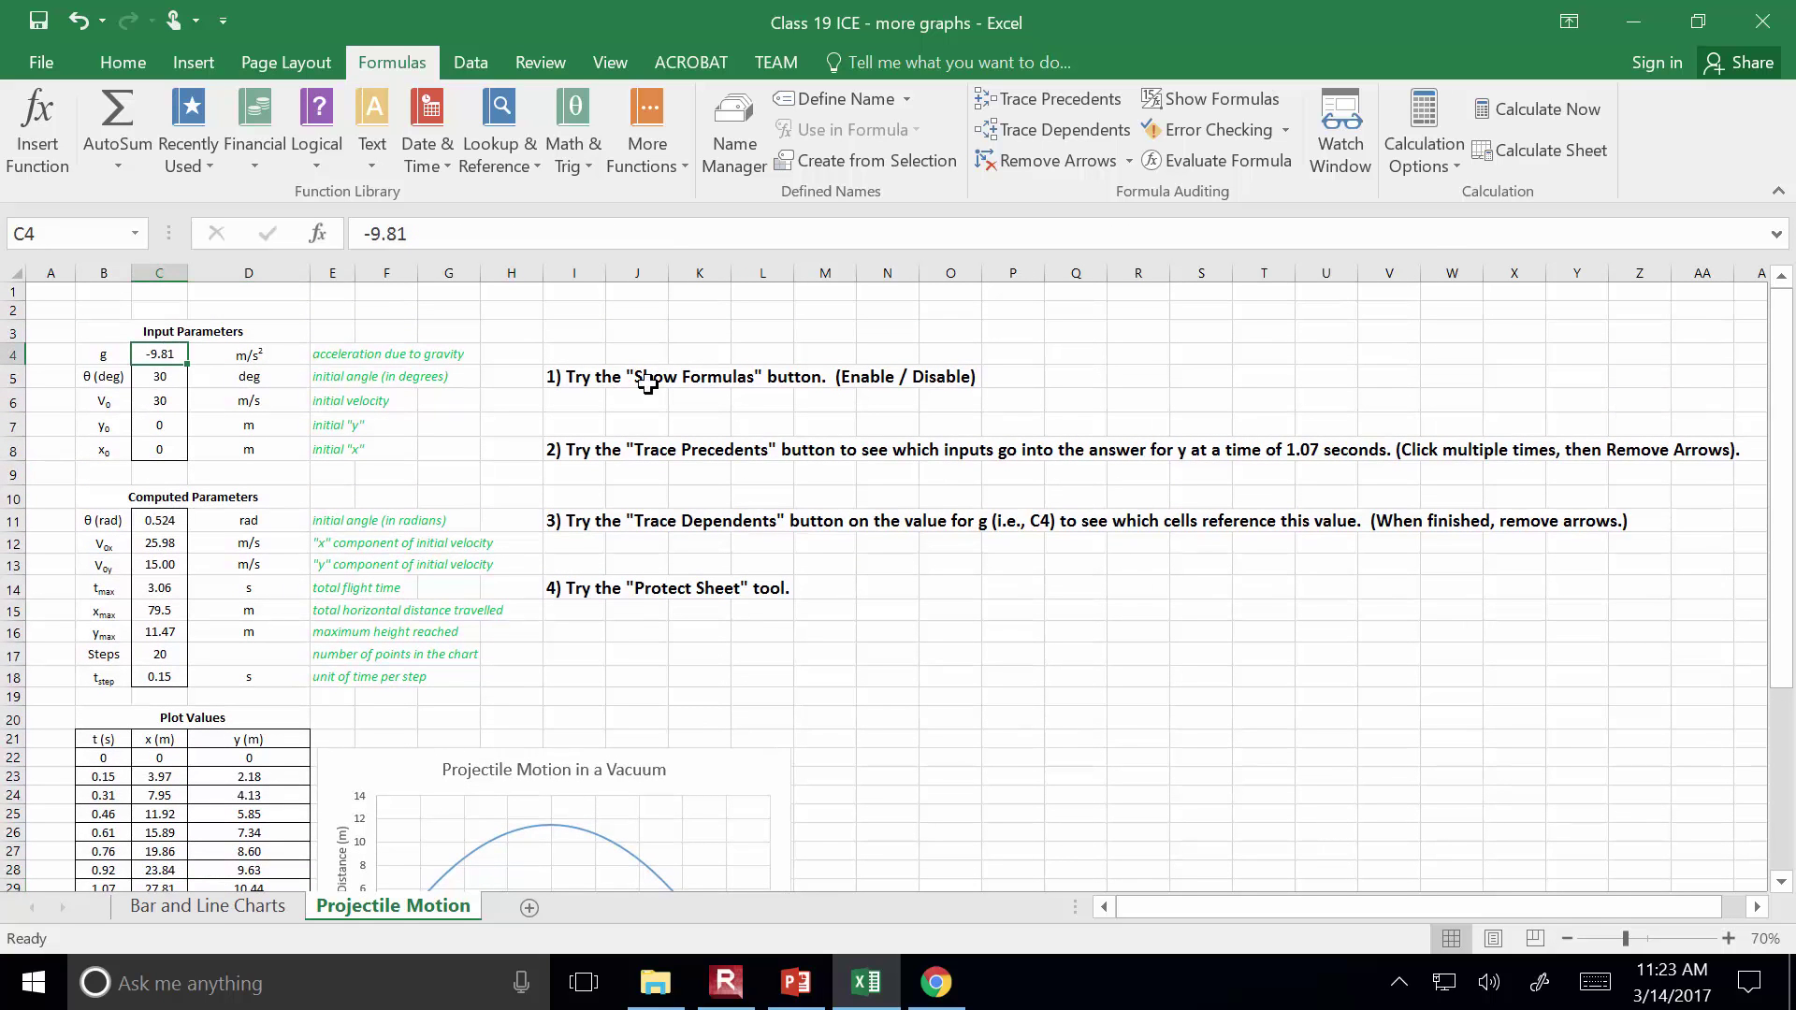
left_click(1091, 129)
scroll(1074, 501, "down", 1)
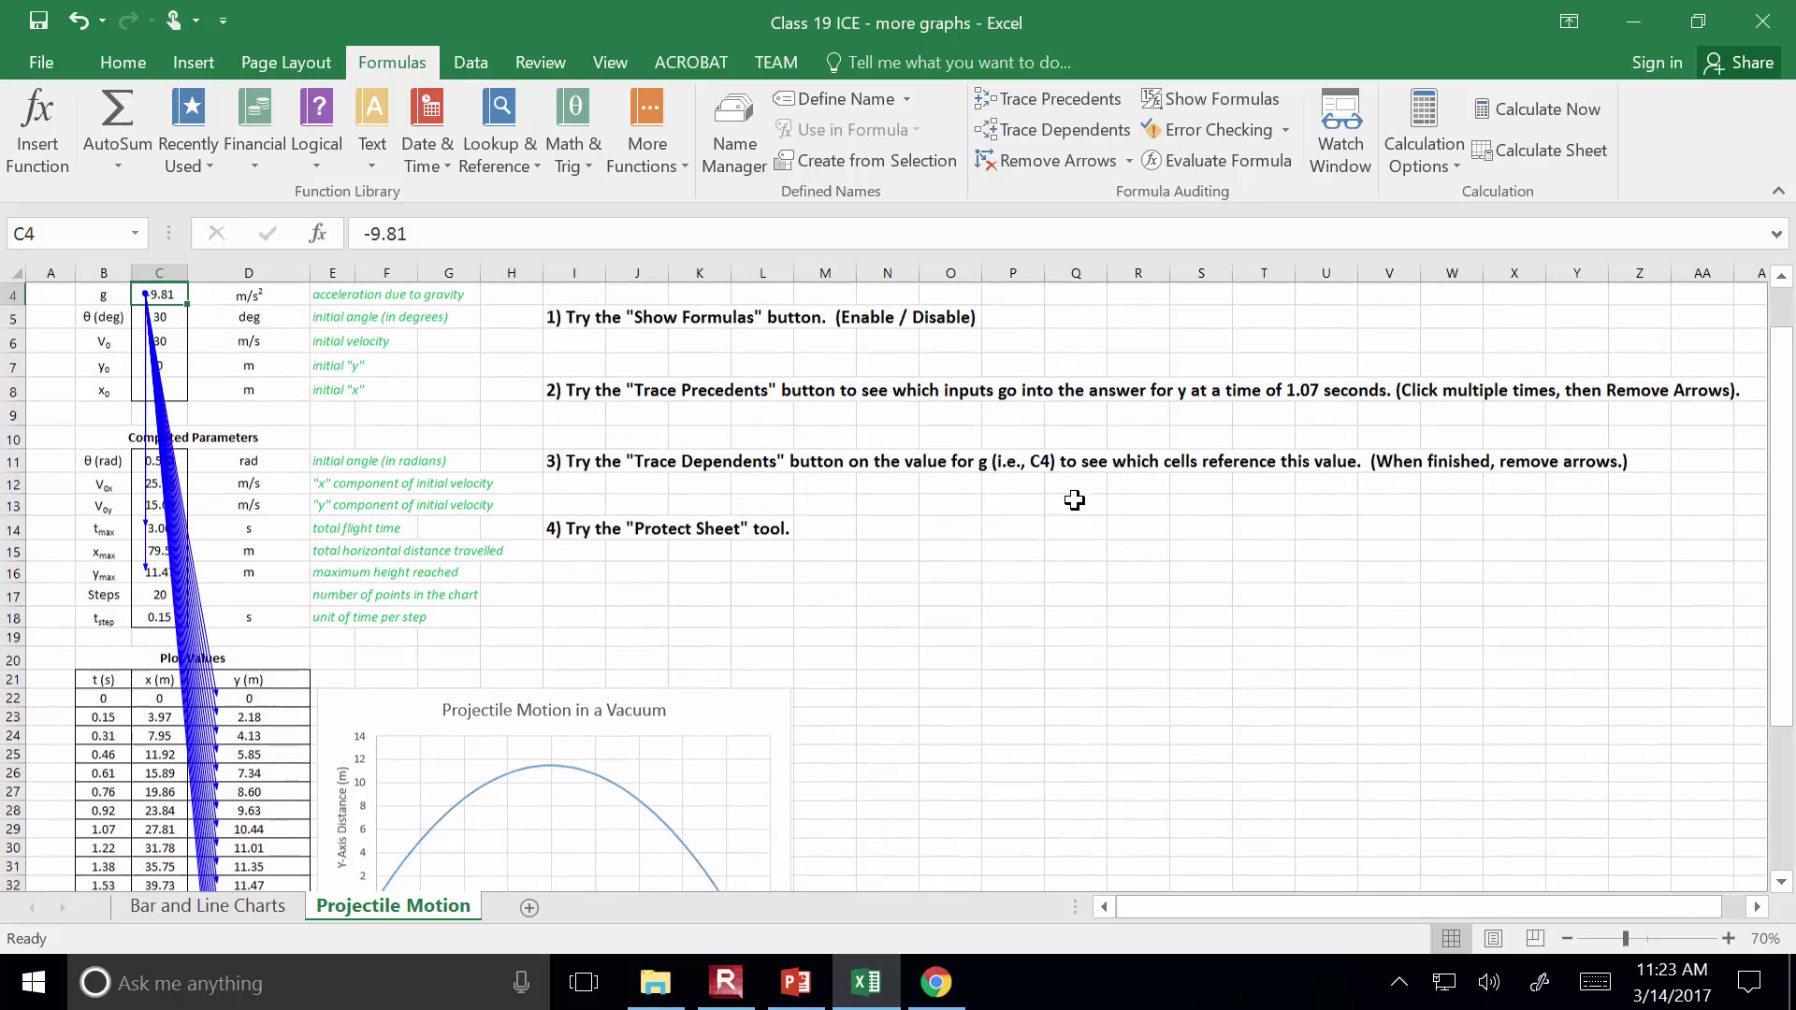
scroll(1074, 500, "down", 3)
scroll(353, 509, "down", 2)
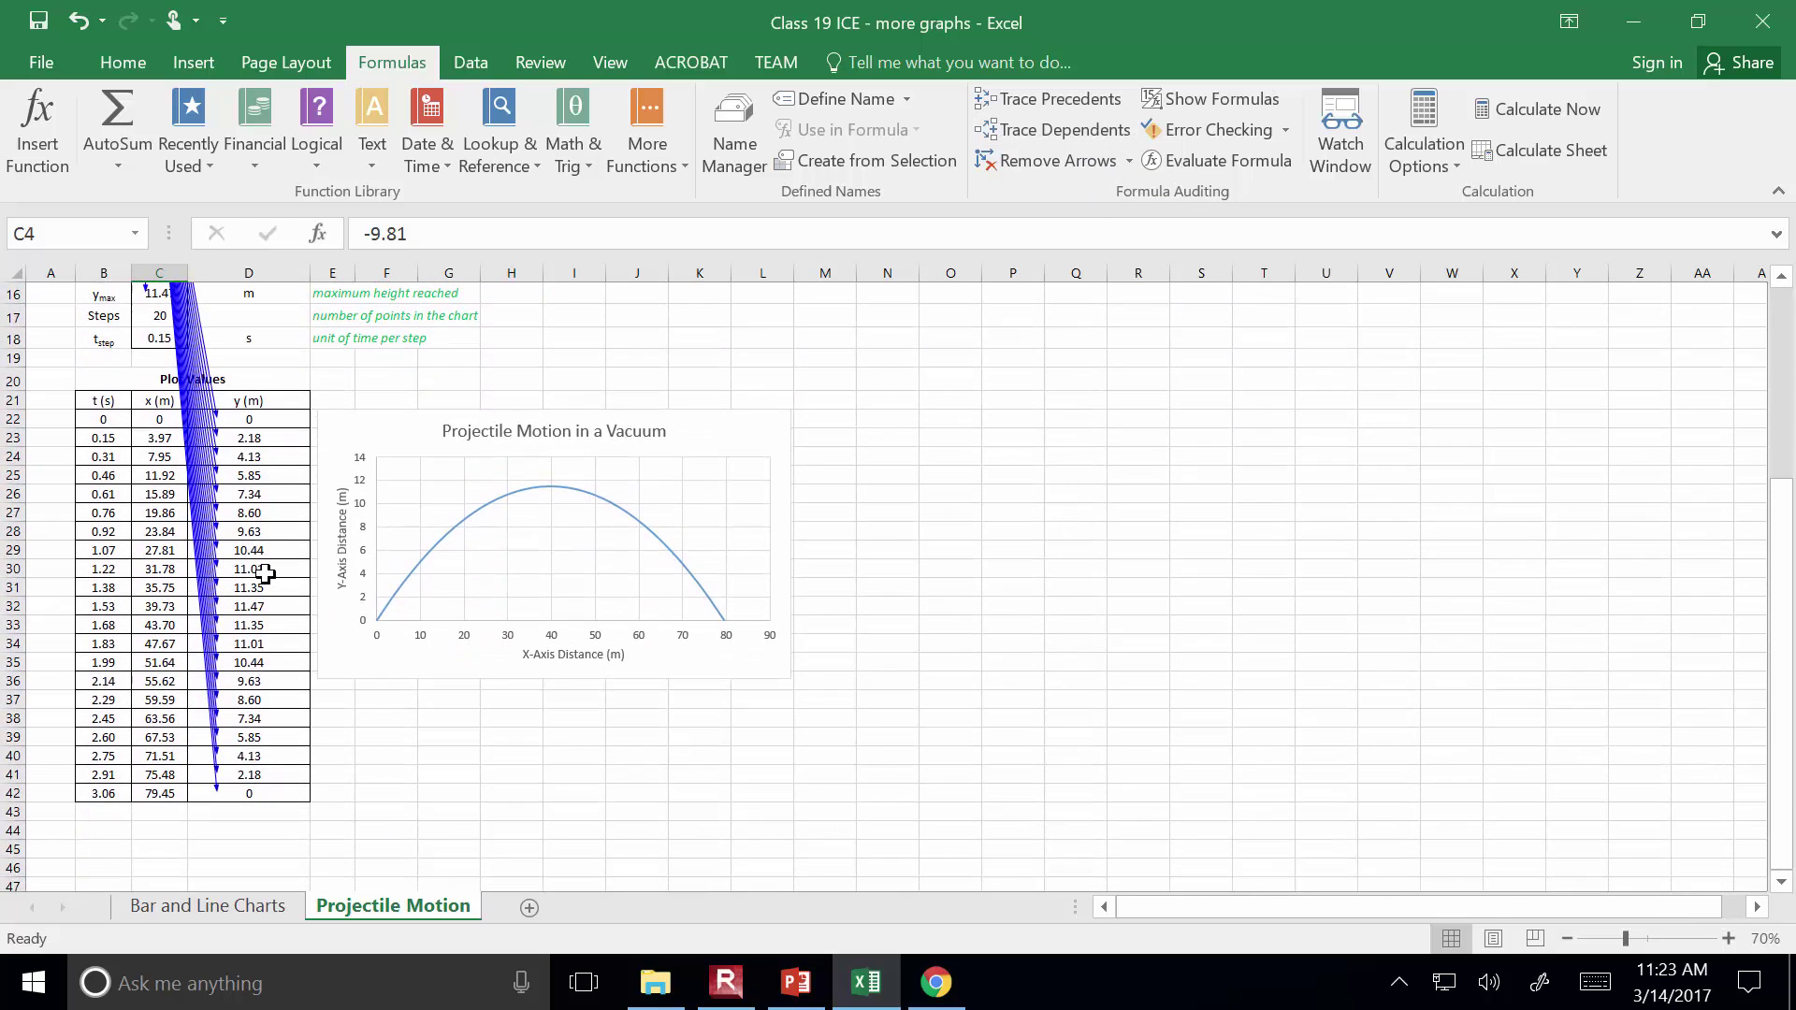
scroll(274, 608, "up", 5)
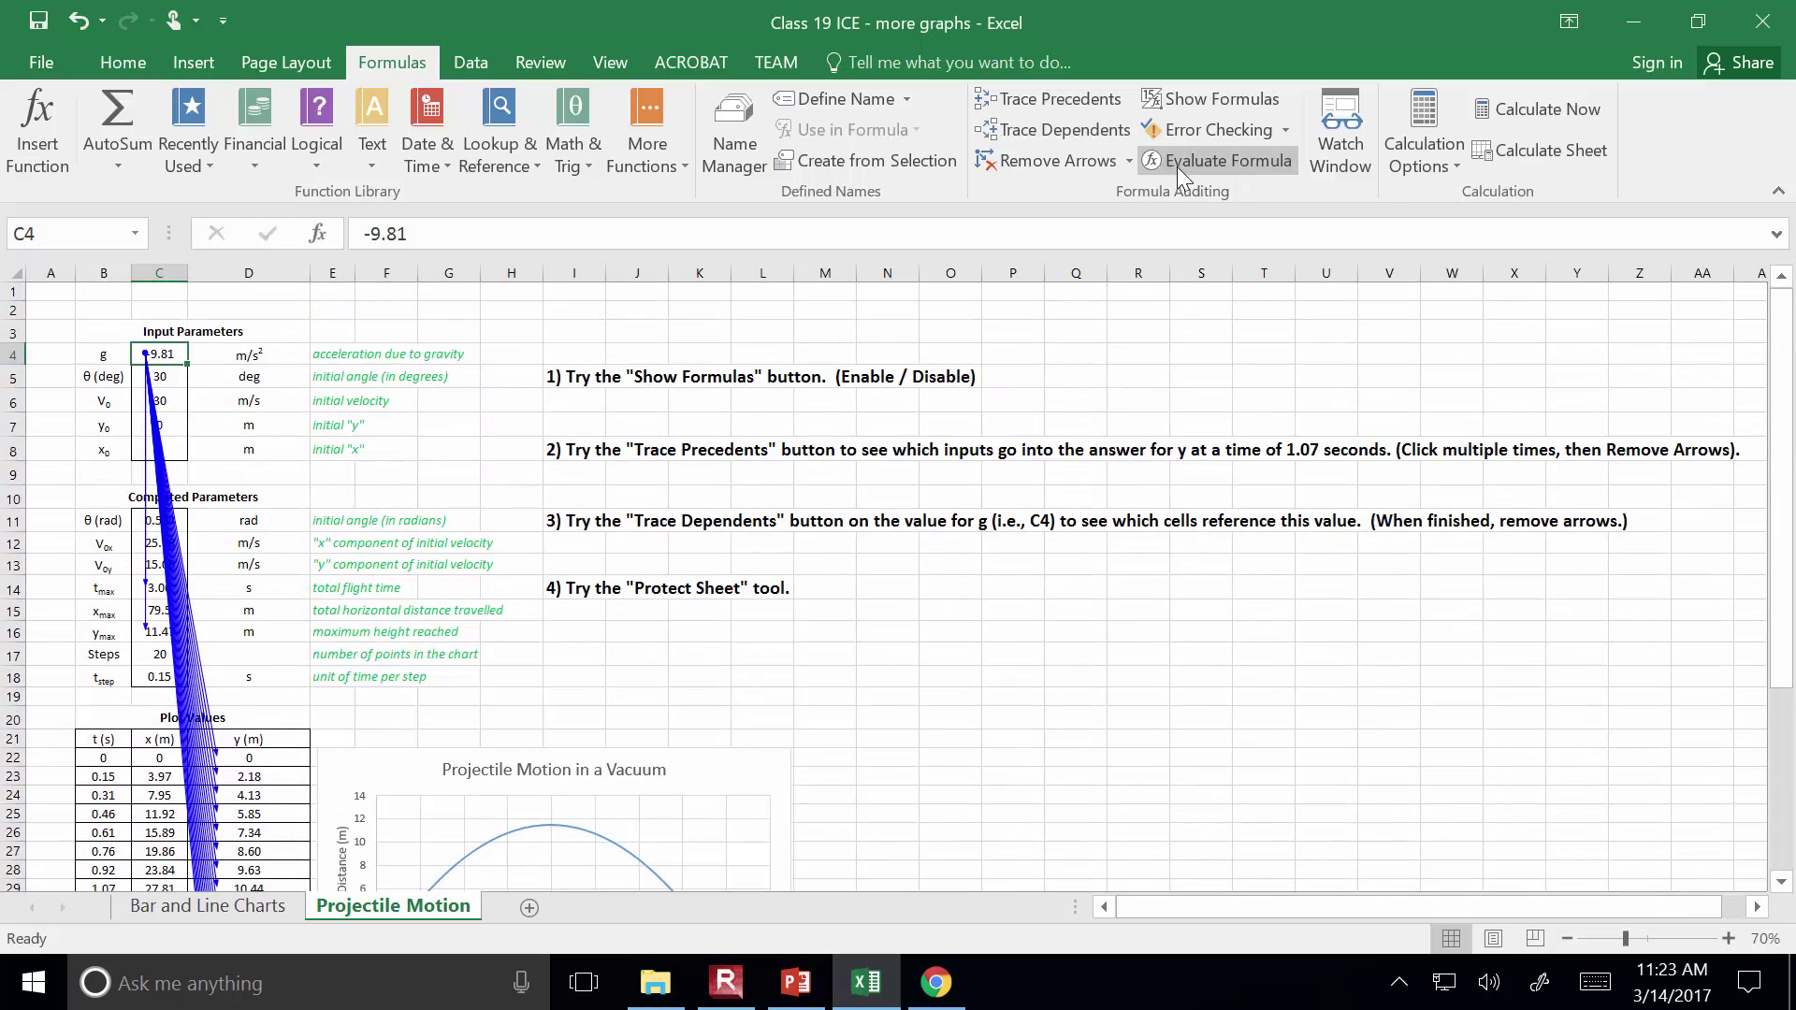
left_click(1064, 170)
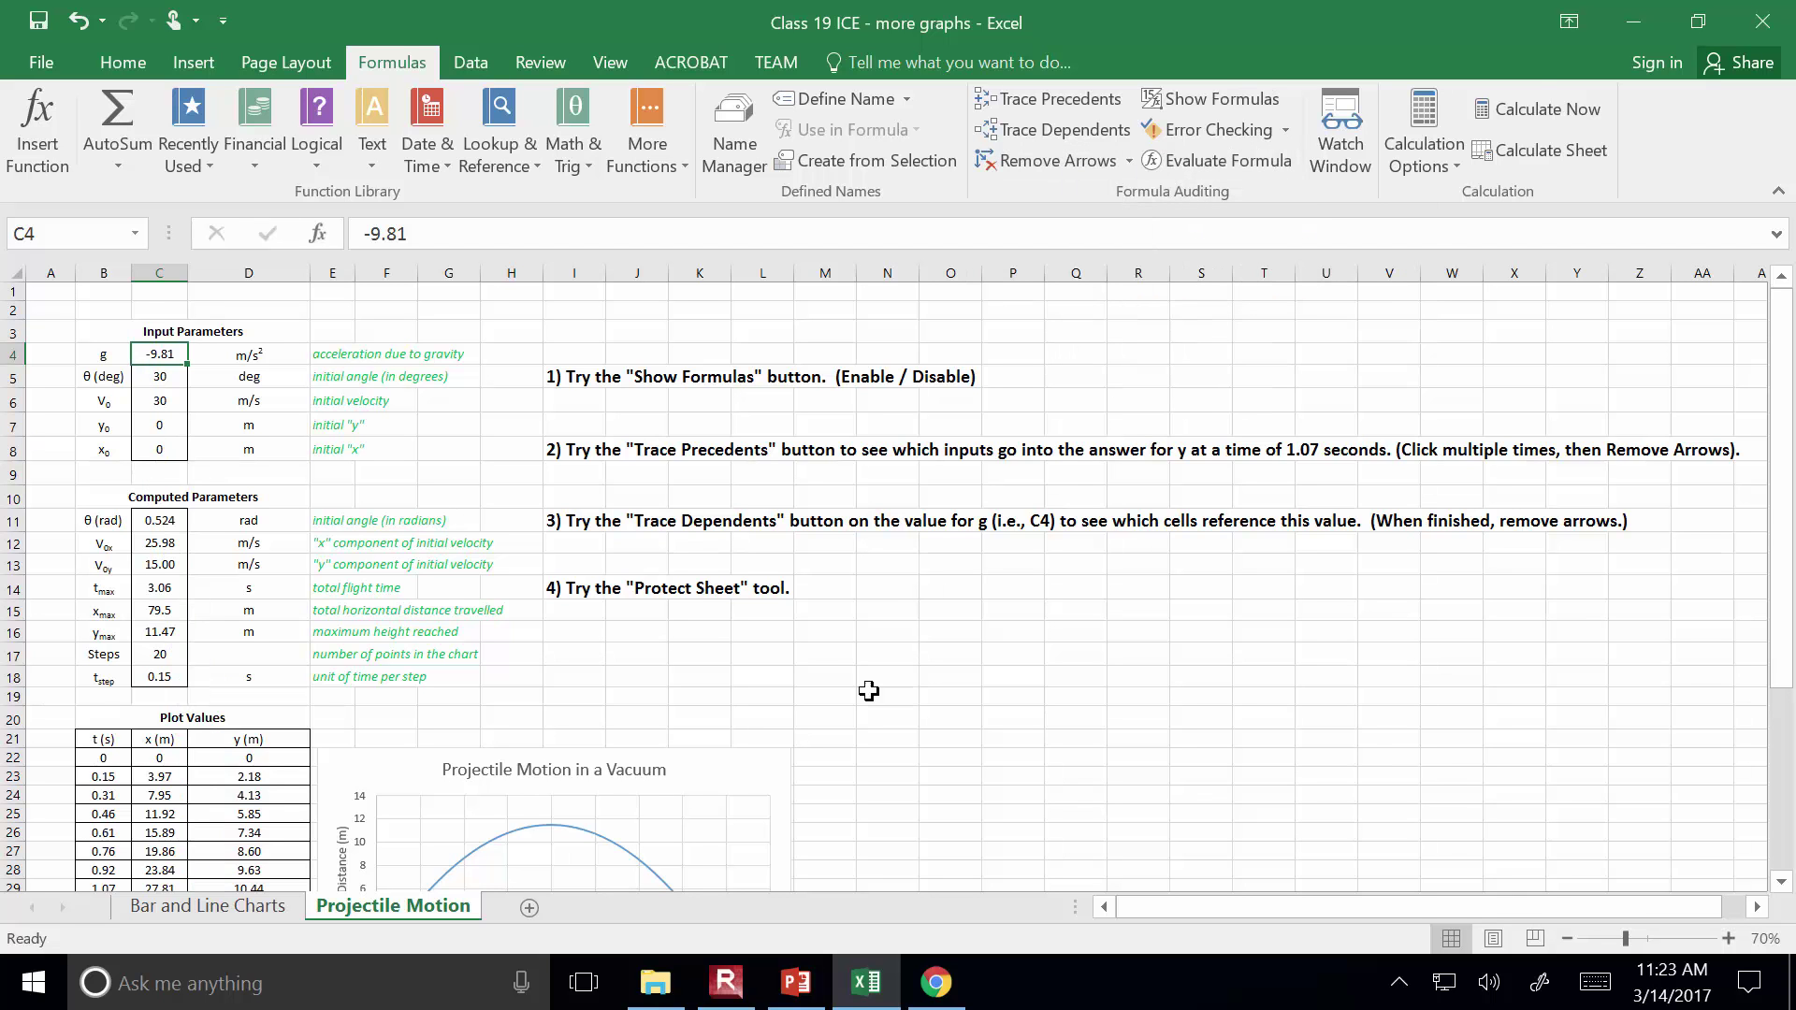
left_click(772, 999)
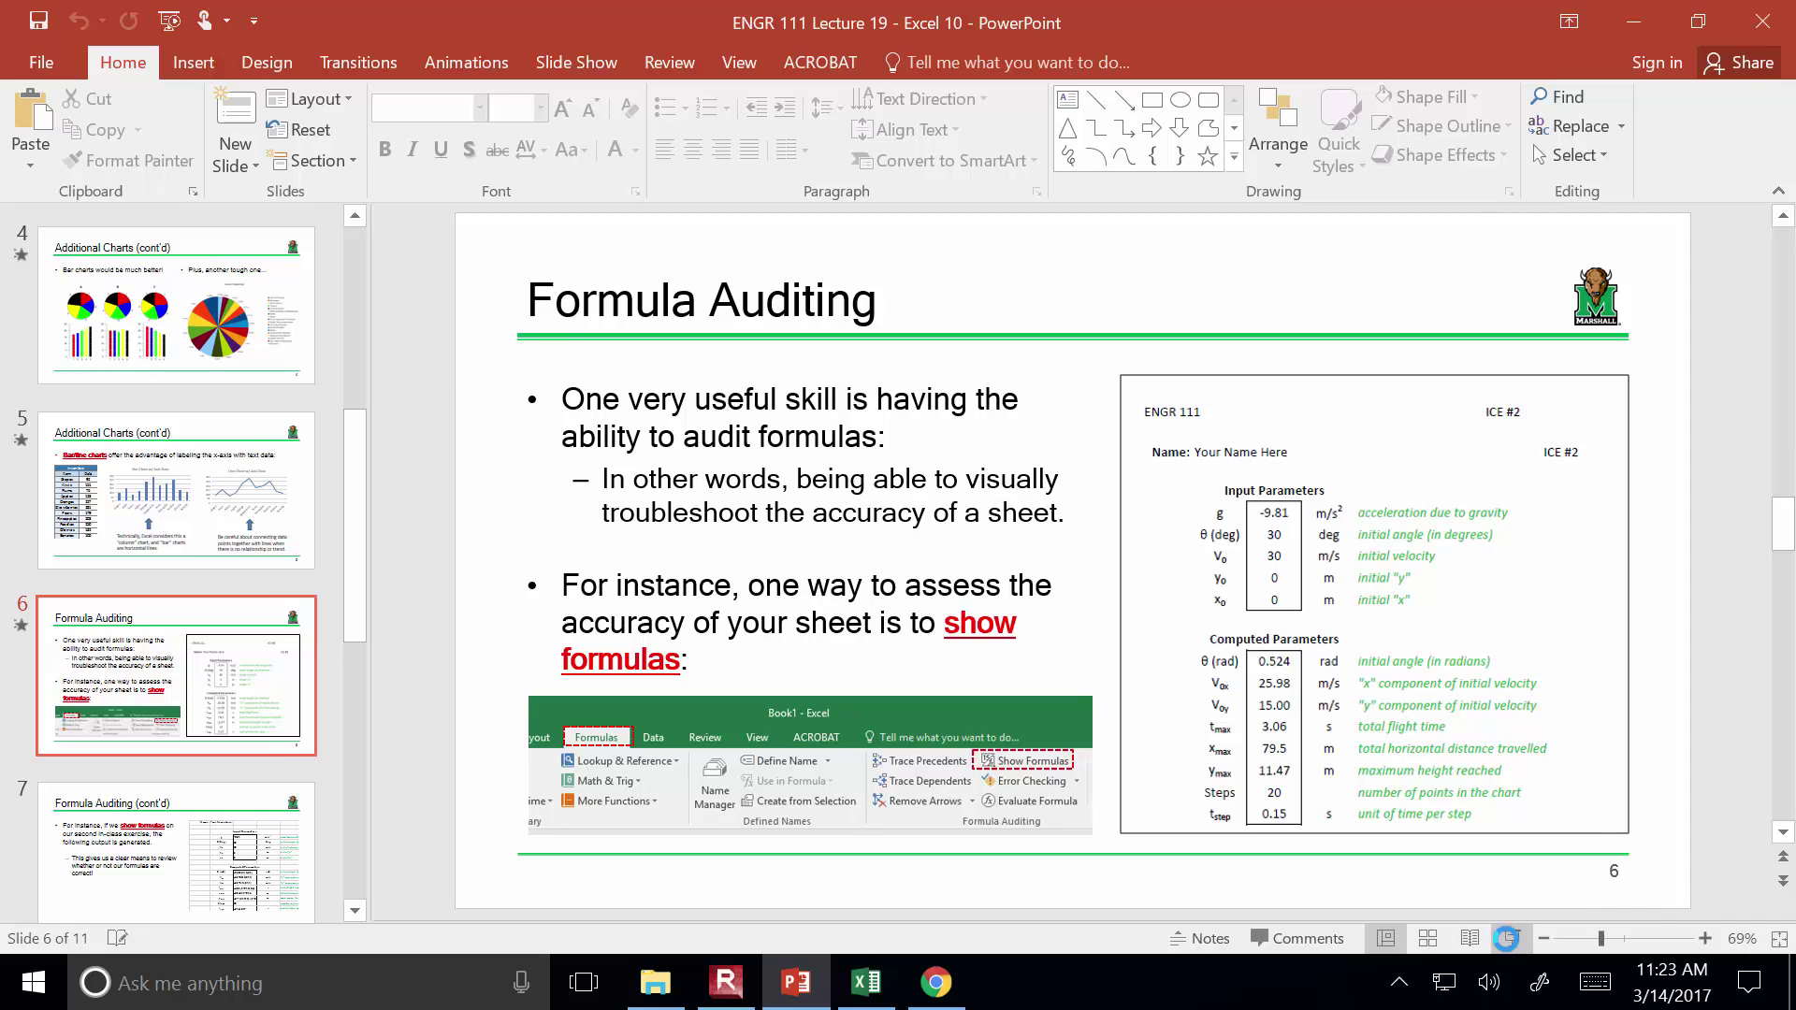
Present the formula auditing slides 6–8 and end the show on slide 9, 'Imbedding Excel into Word'
left_click(1510, 941)
left_click(1520, 827)
left_click(1521, 826)
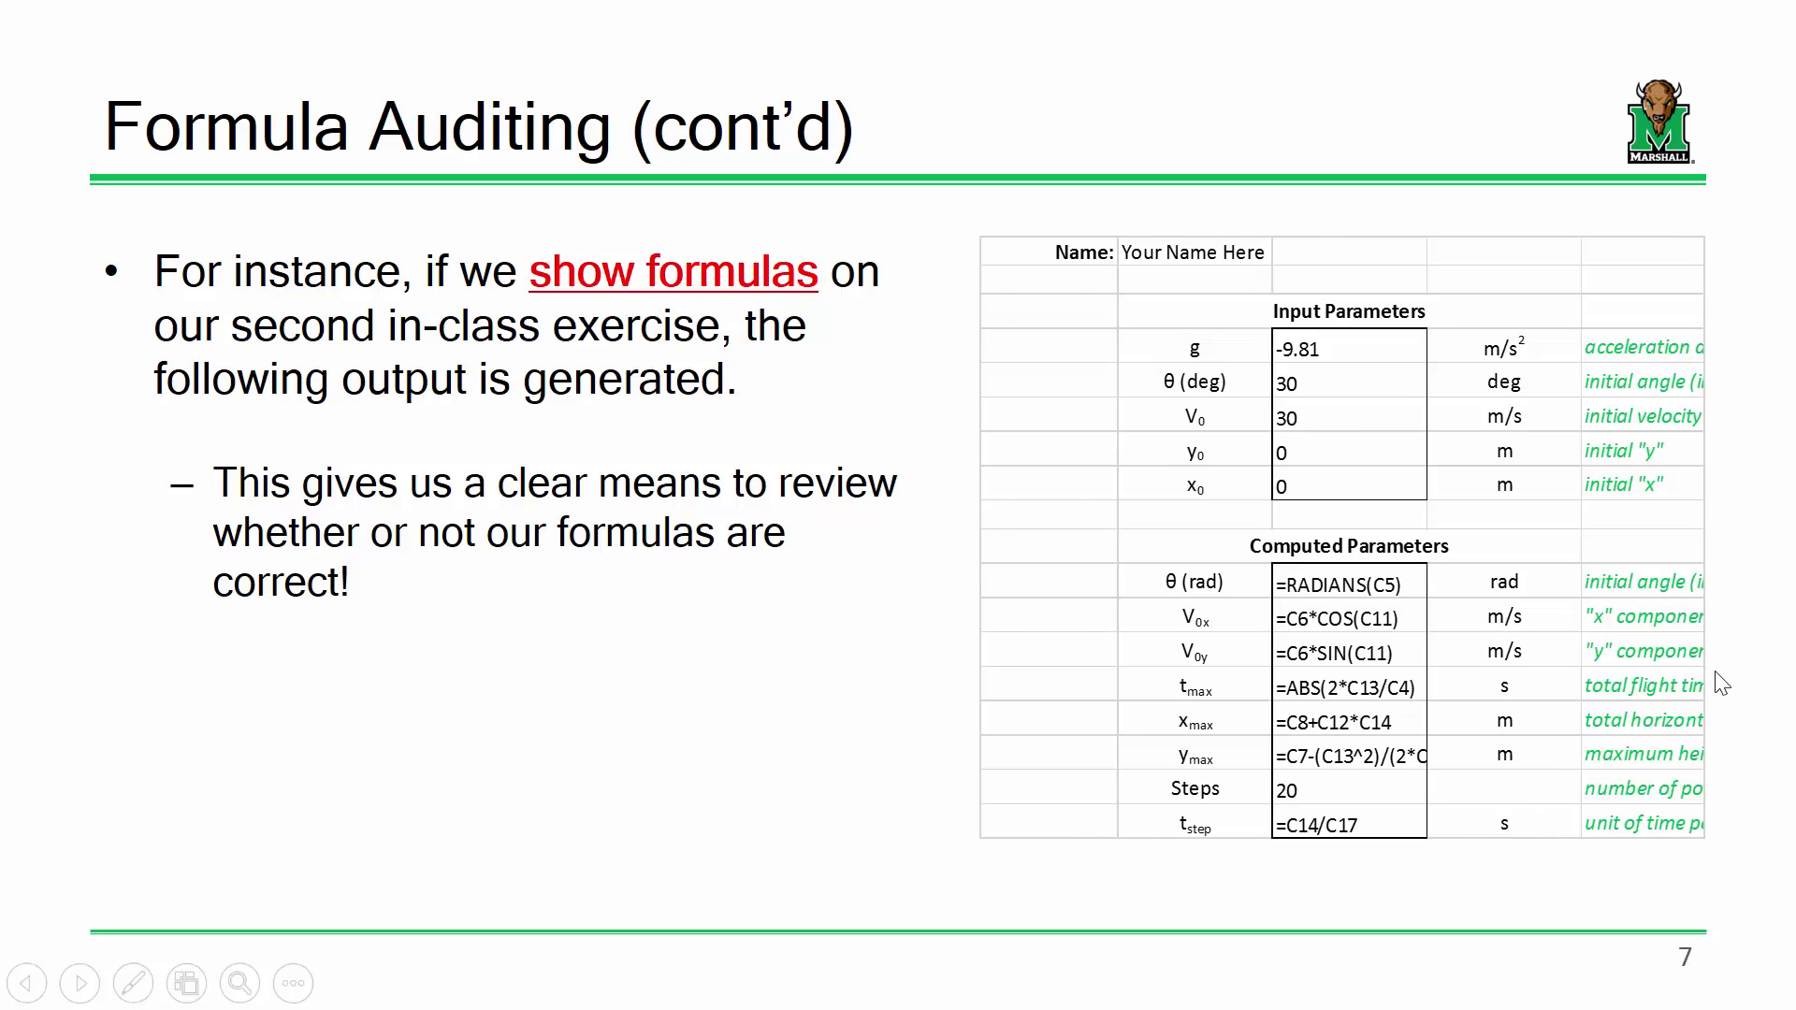
left_click(1721, 683)
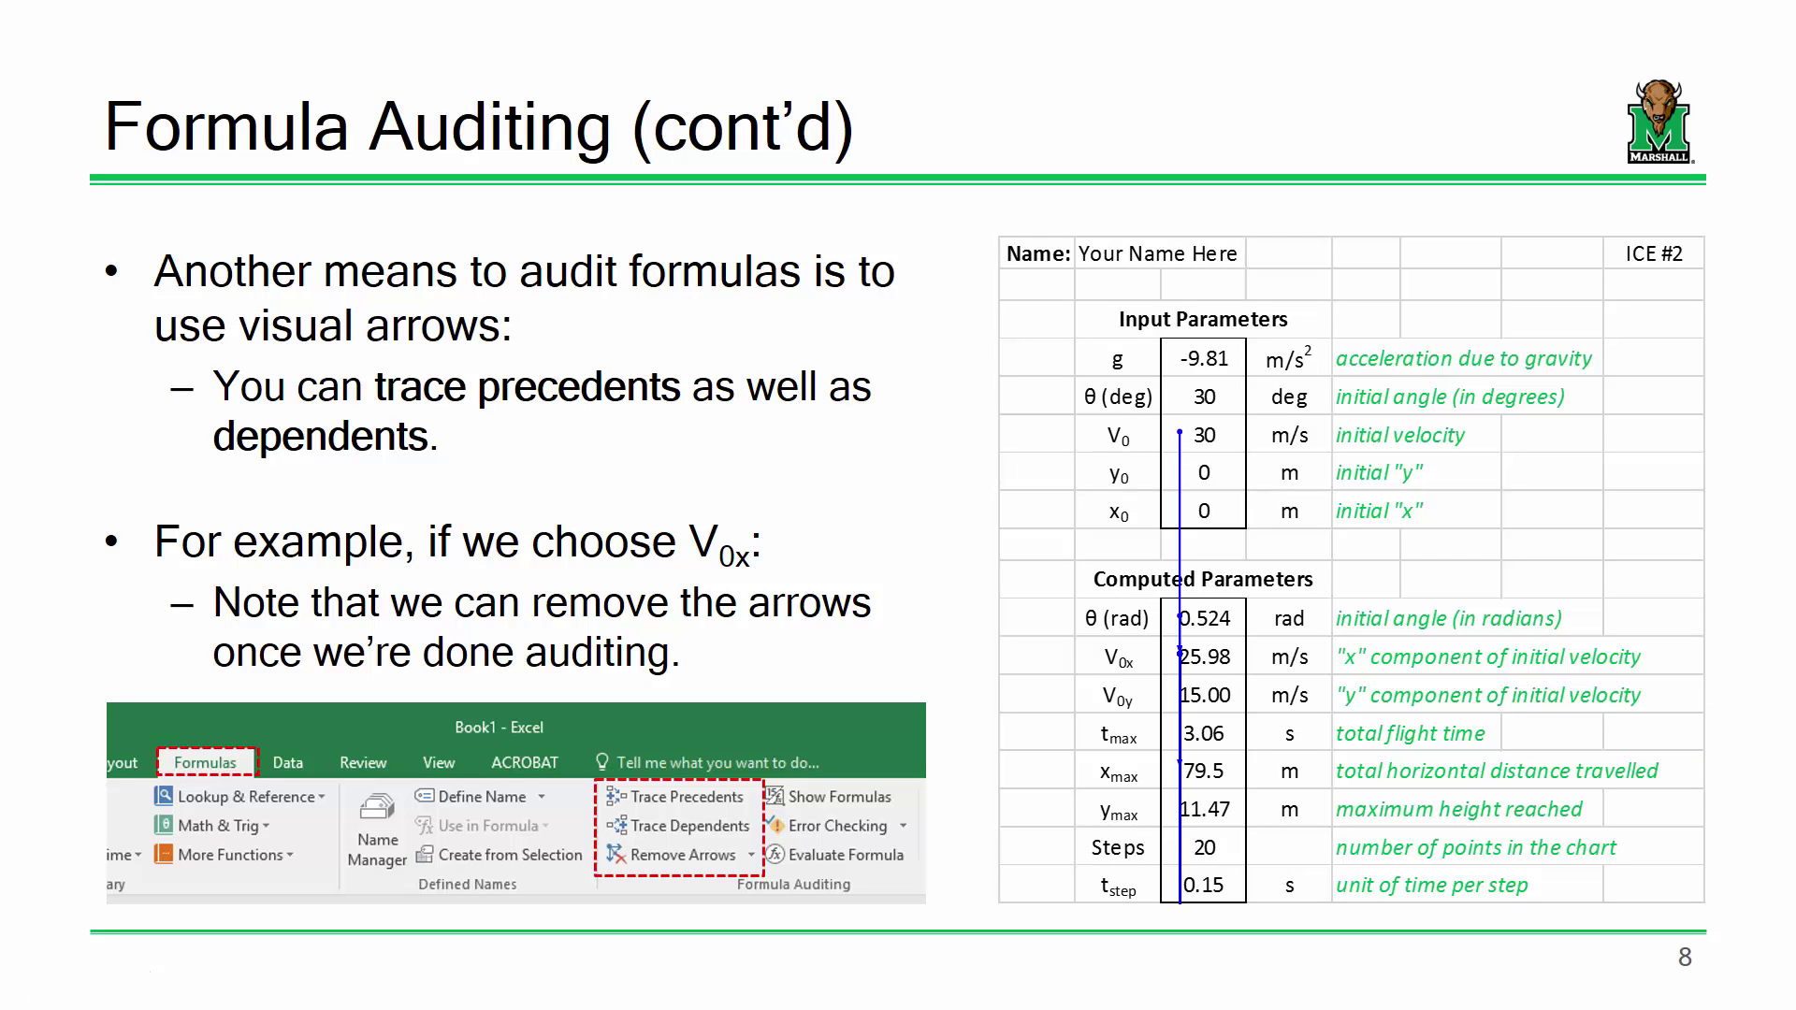
key("Right")
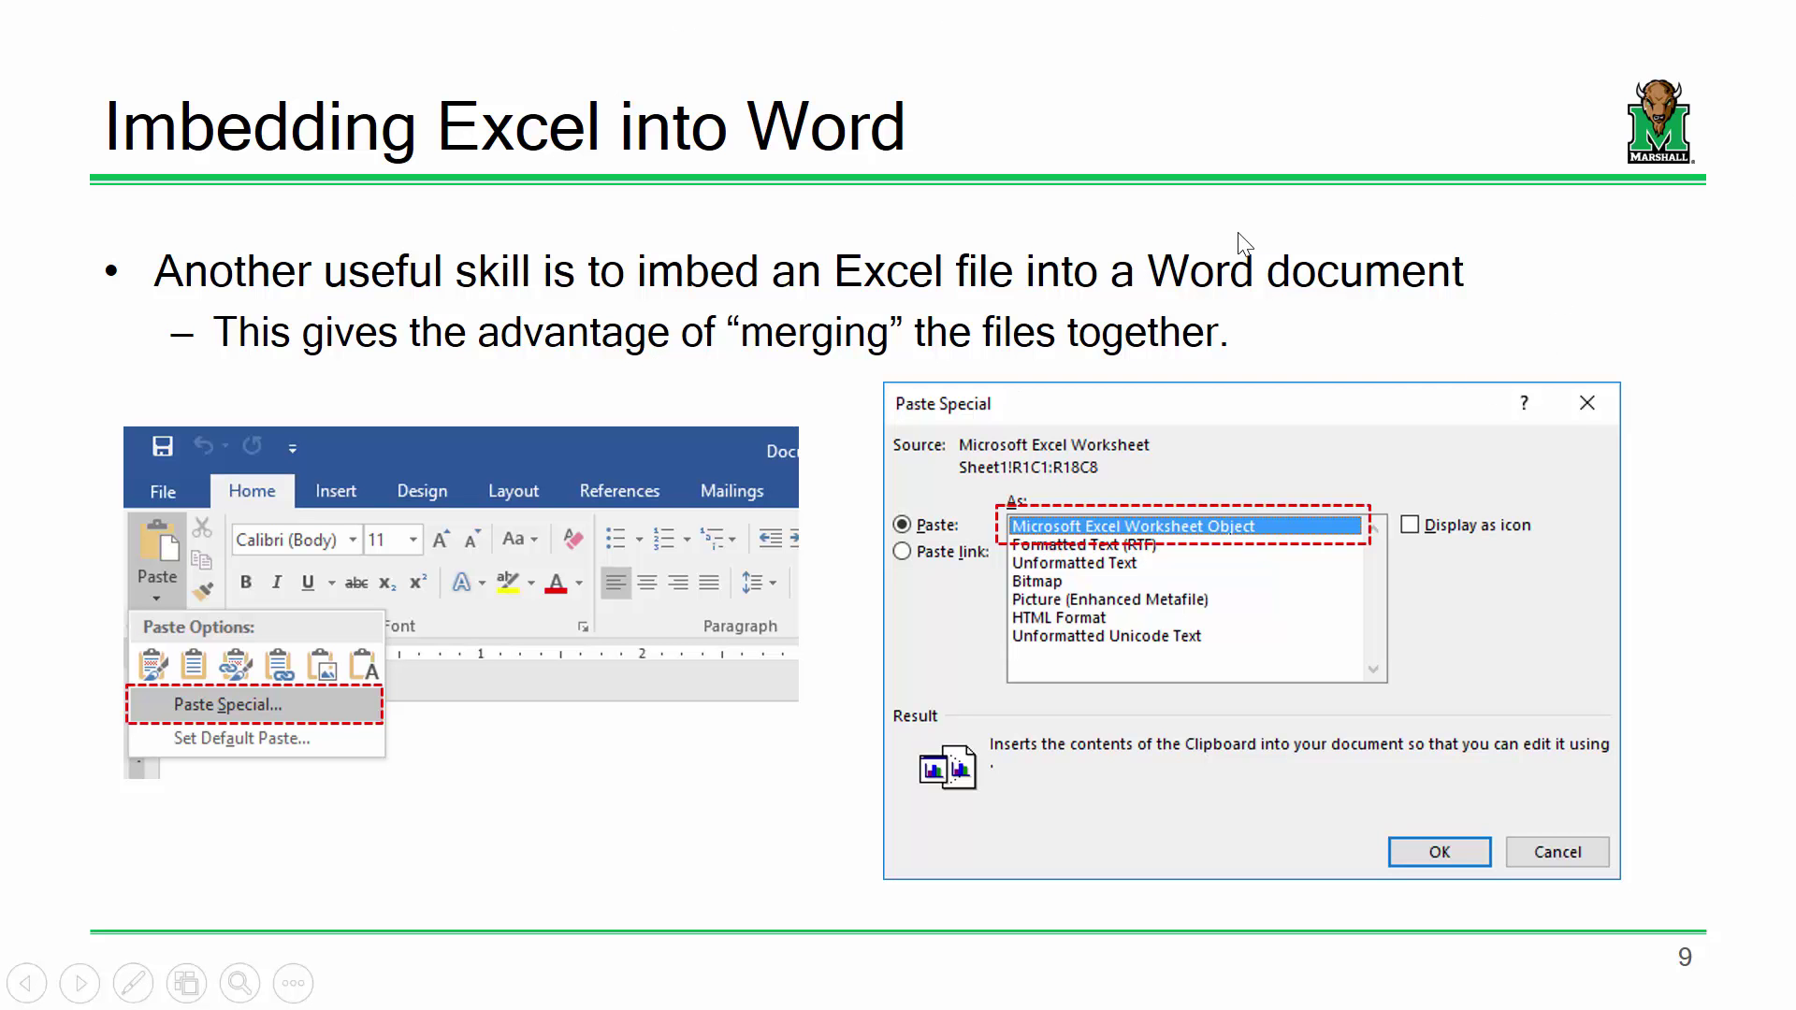
key("Escape")
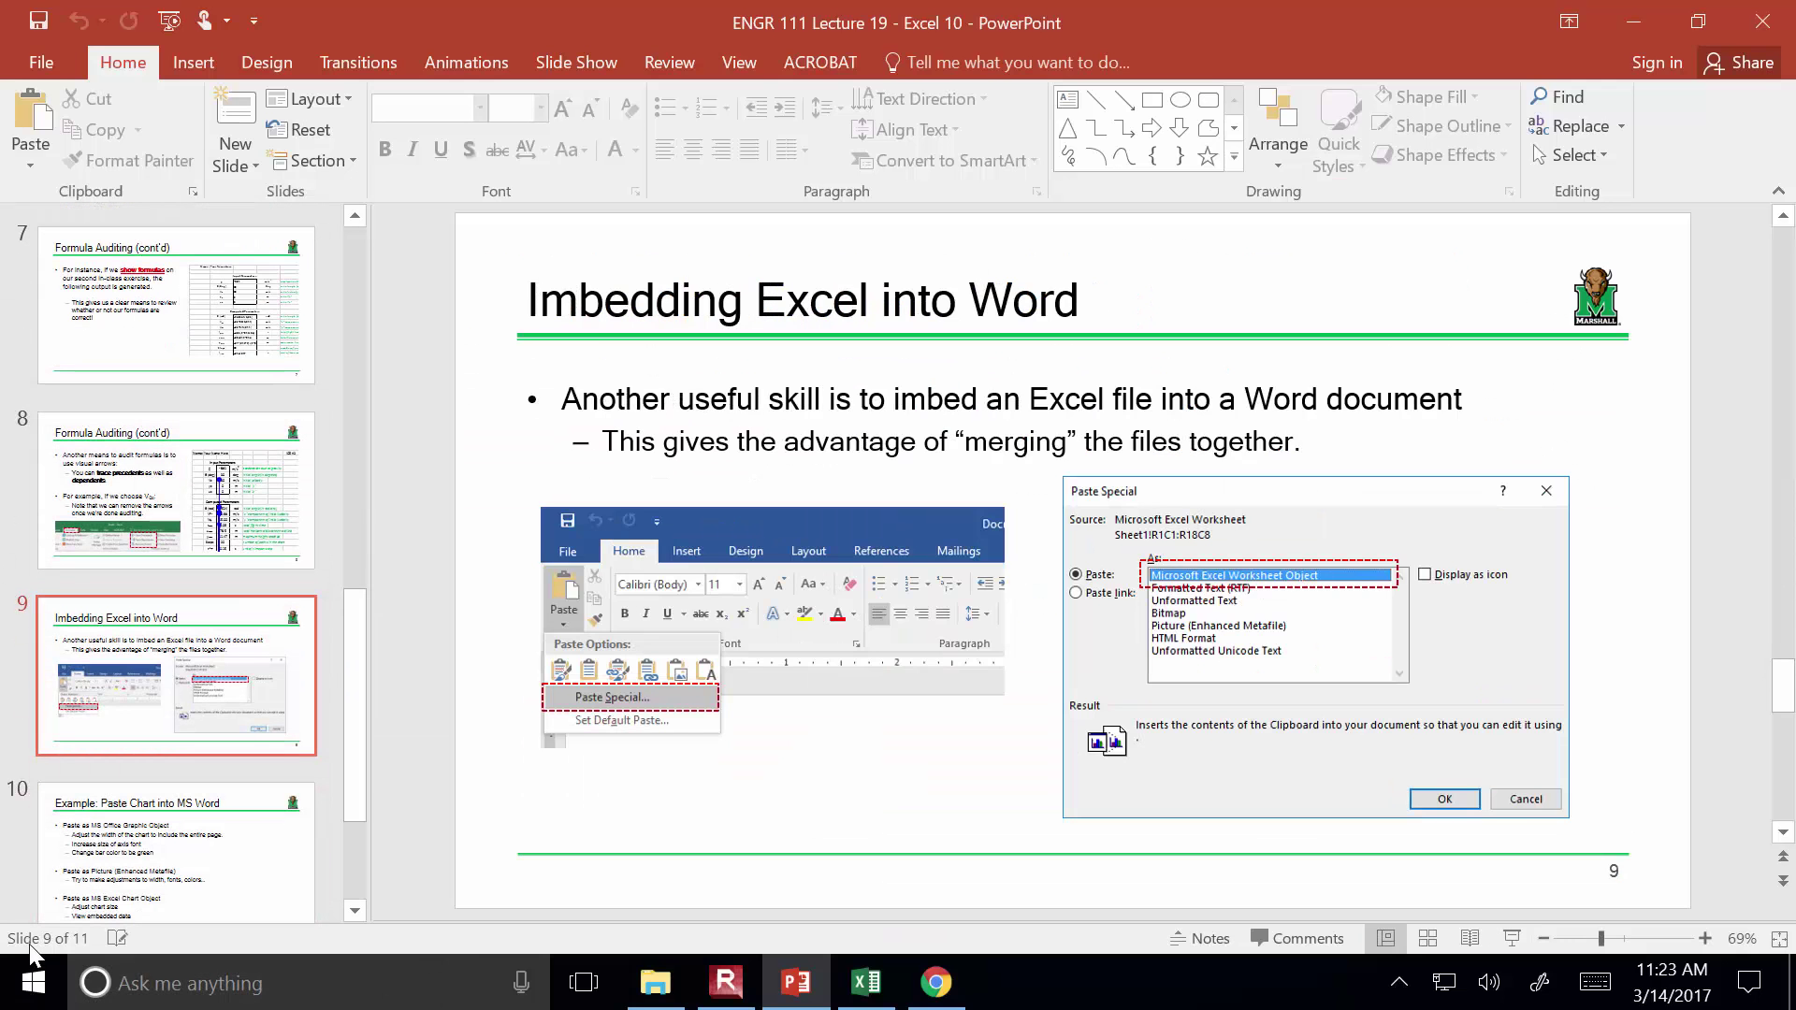
Launch Word 2016 from Start search and create a blank document
left_click(13, 1002)
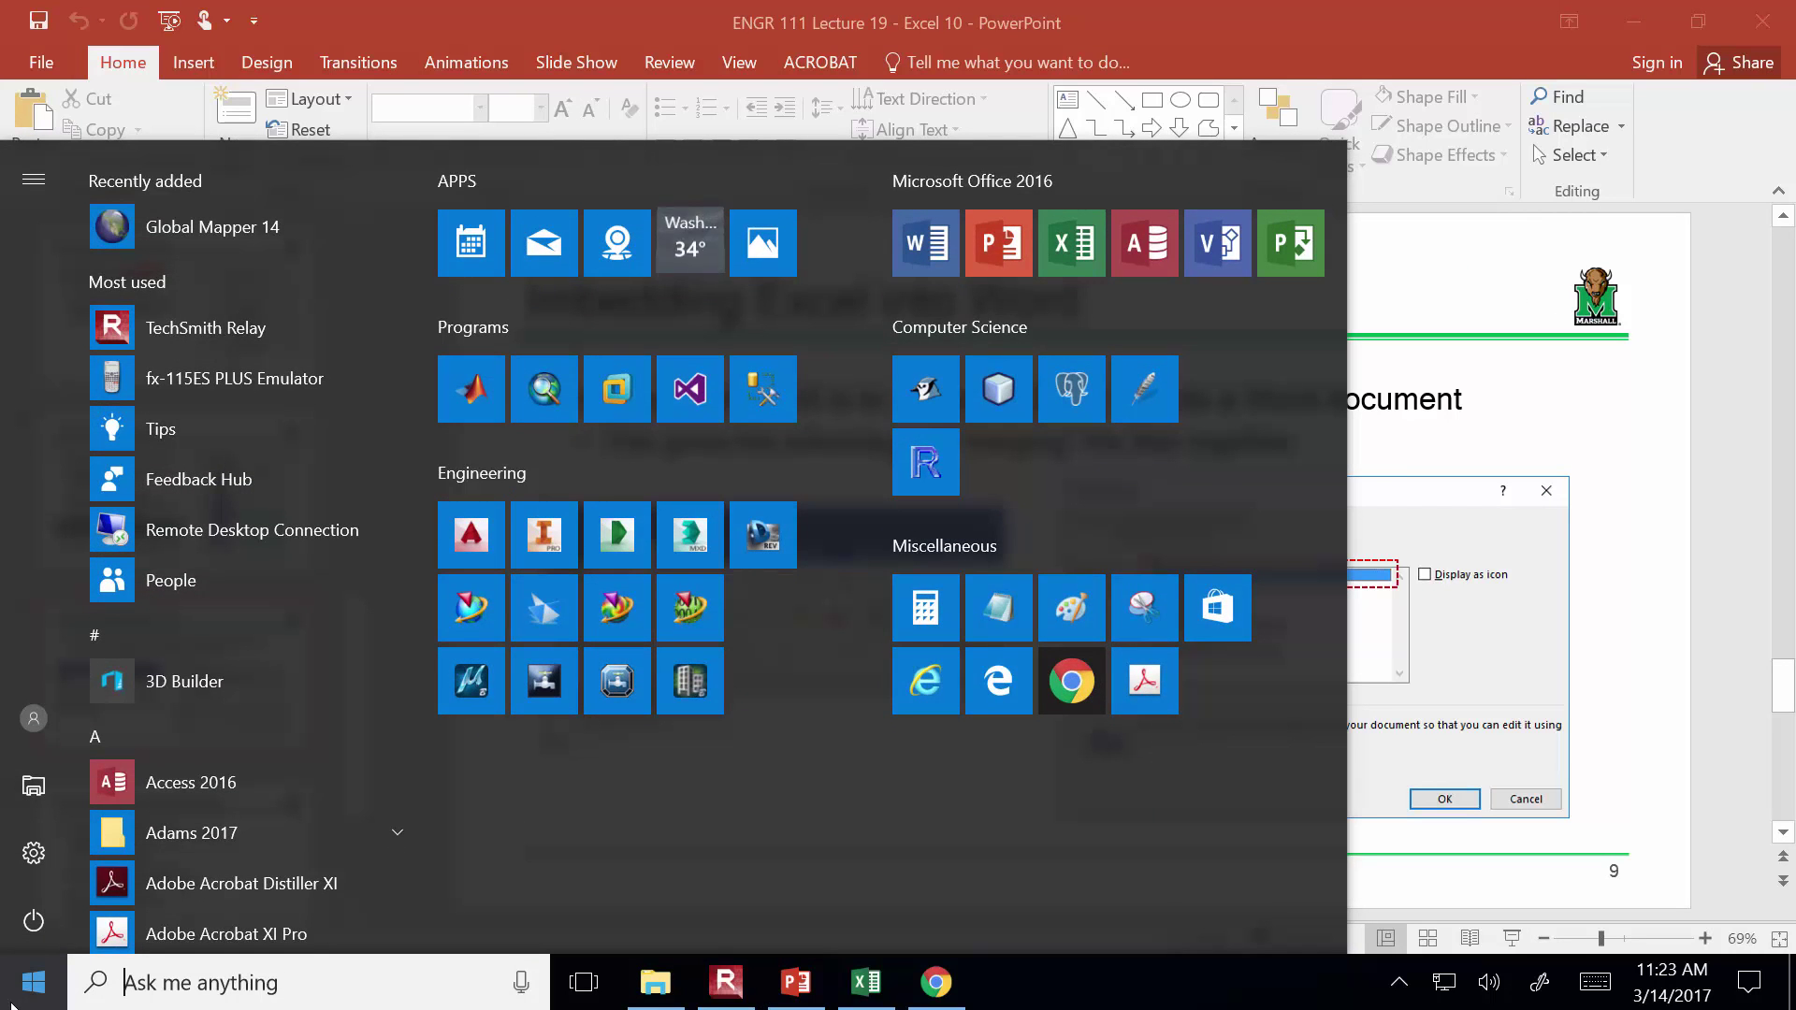
type("ms w")
key("BackSpace")
key("BackSpace")
key("BackSpace")
key("BackSpace")
type("word")
key("Return")
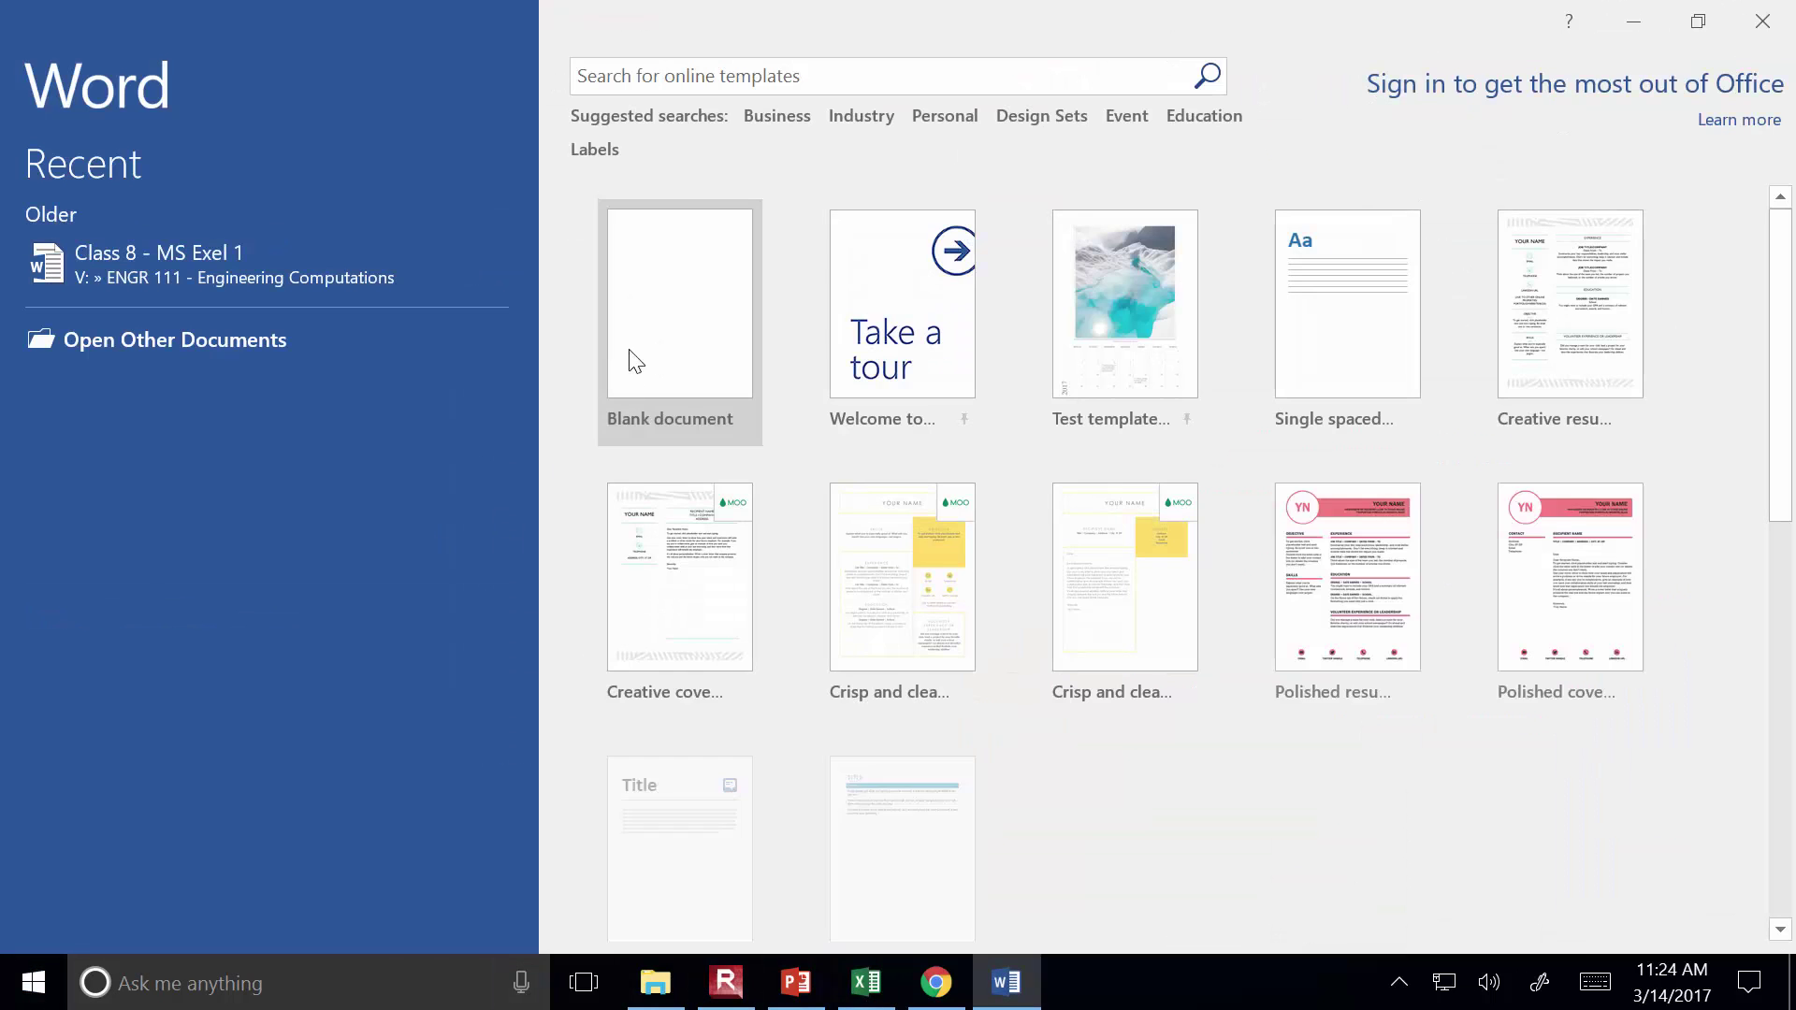
left_click(636, 361)
Shrink the Word window and bring the Excel Projectile Motion workbook back to the front
left_click_drag(945, 11, 1147, 101)
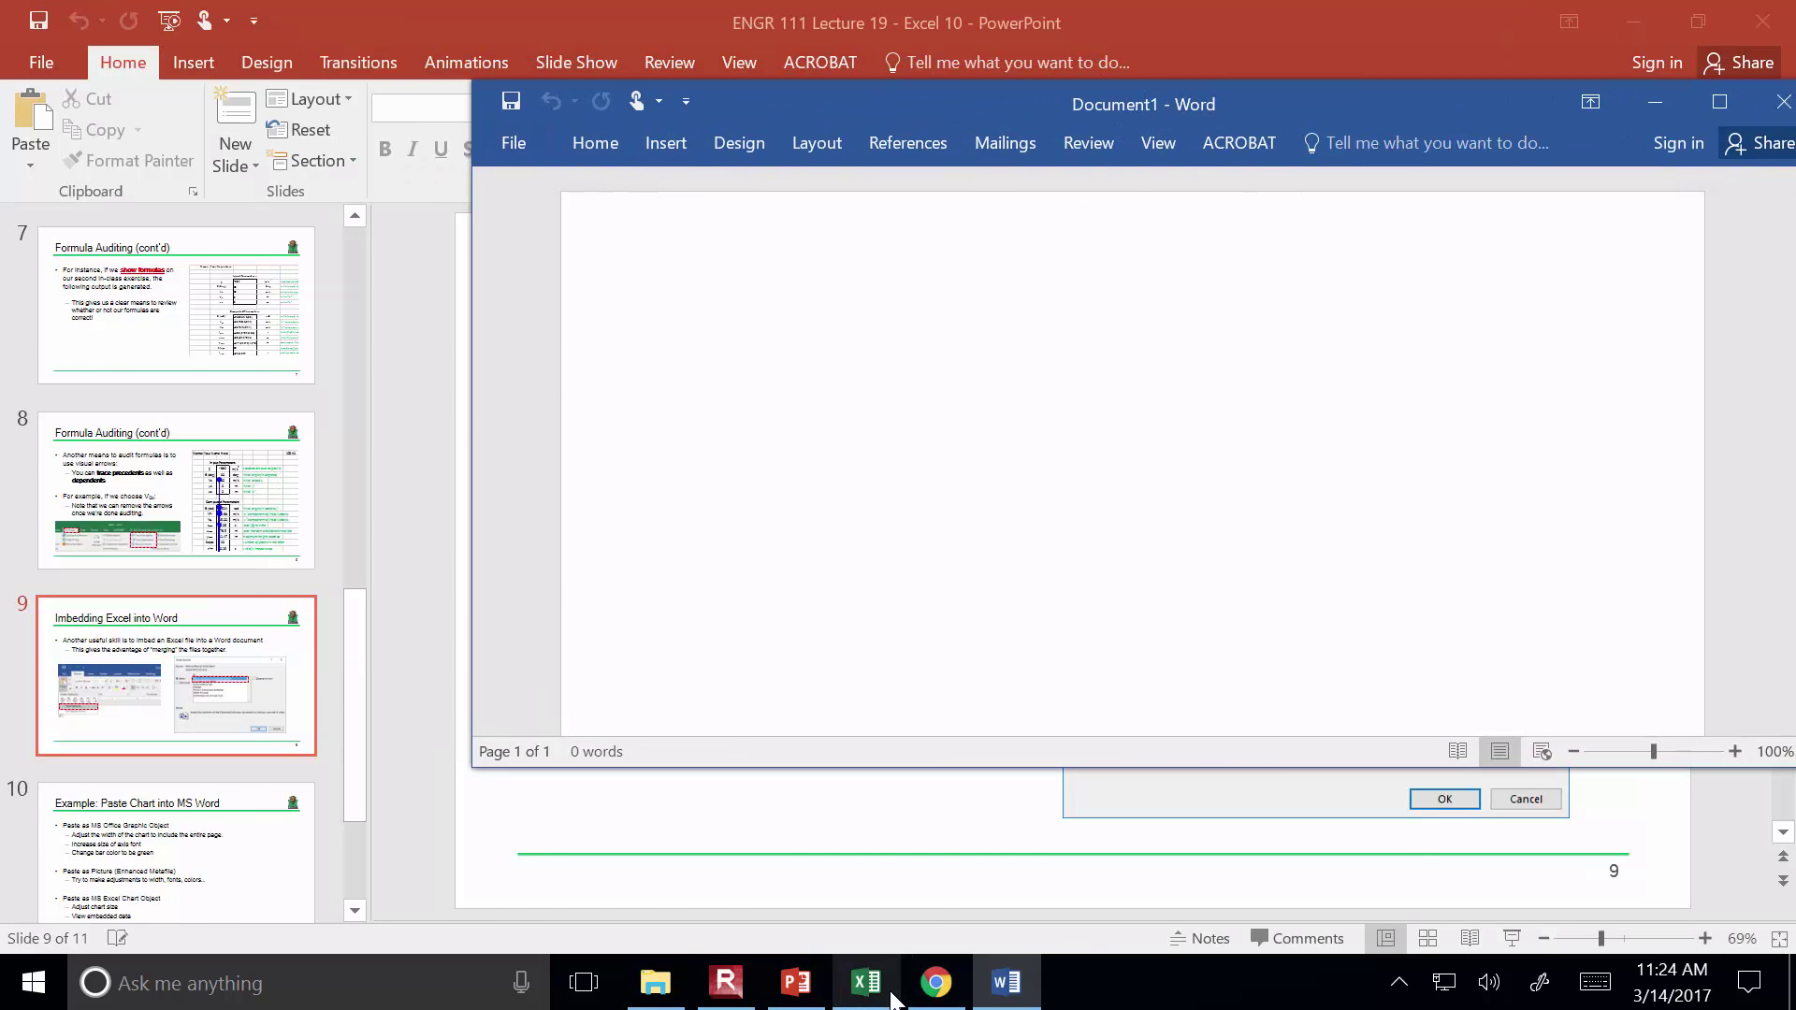
left_click(891, 997)
scroll(863, 751, "down", 2)
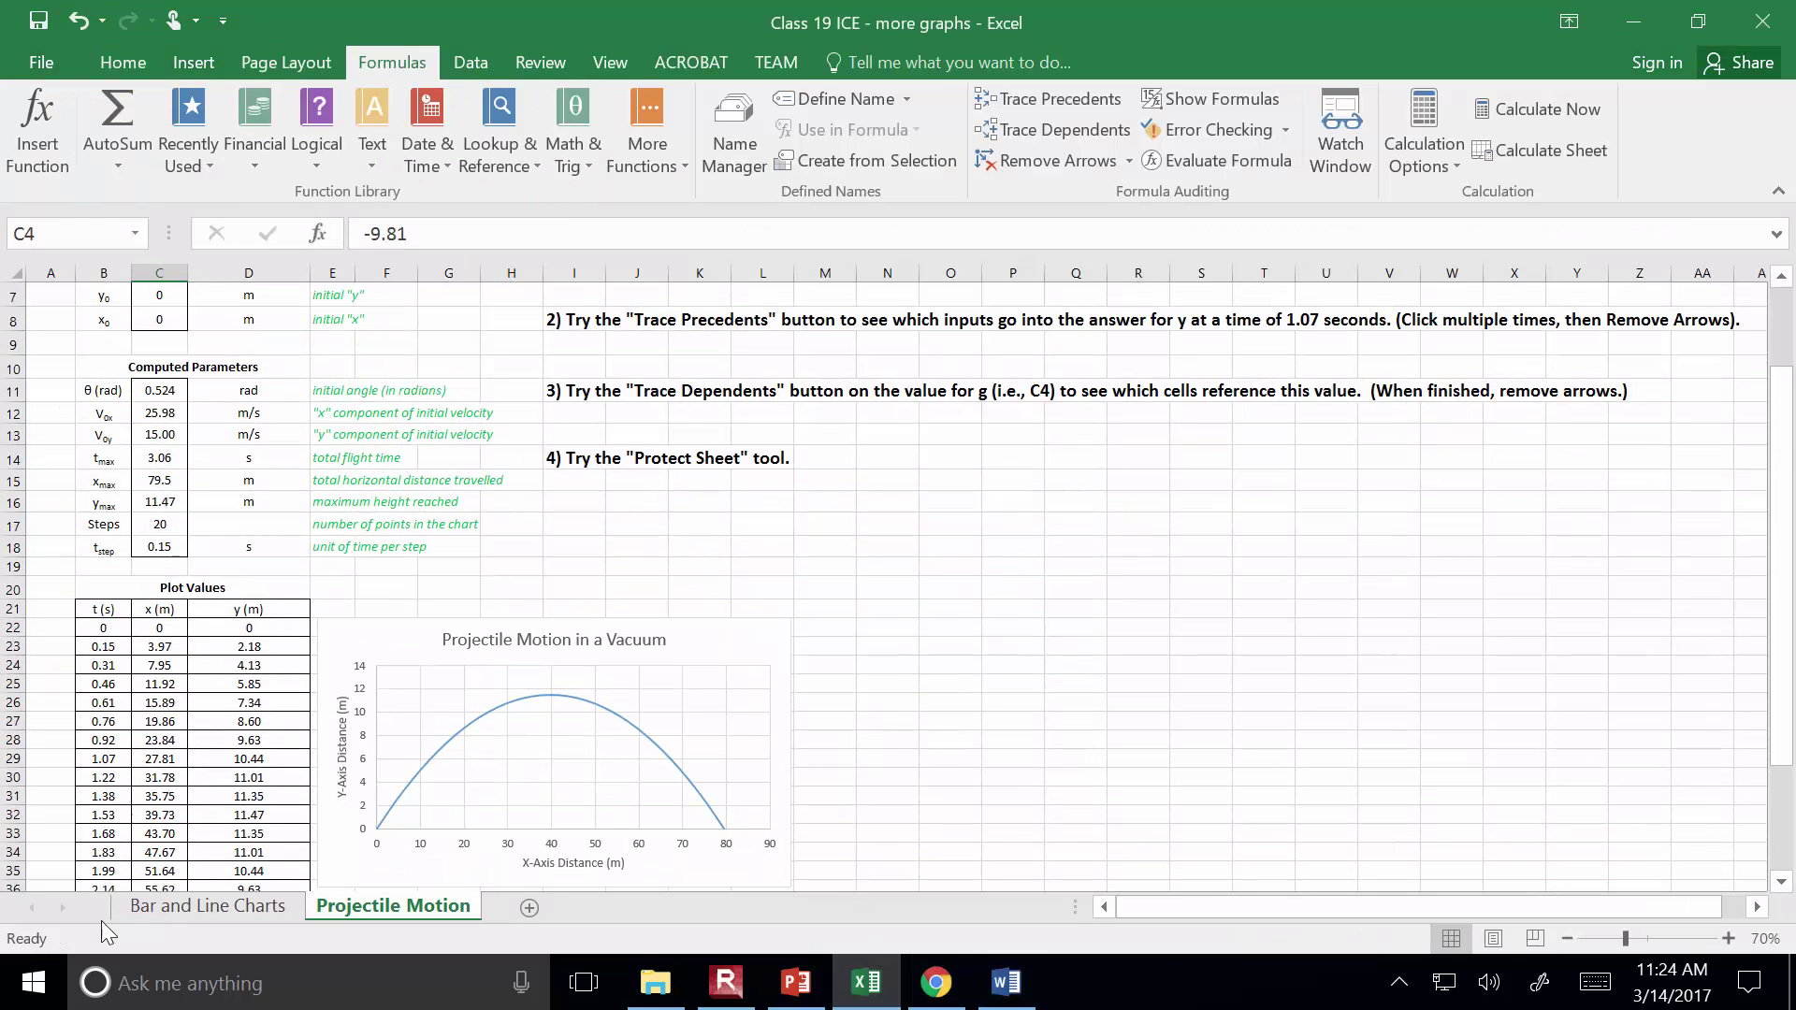
Copy the lower bar chart from the Bar and Line Charts sheet, then return to Word
left_click(156, 907)
scroll(851, 748, "up", 1)
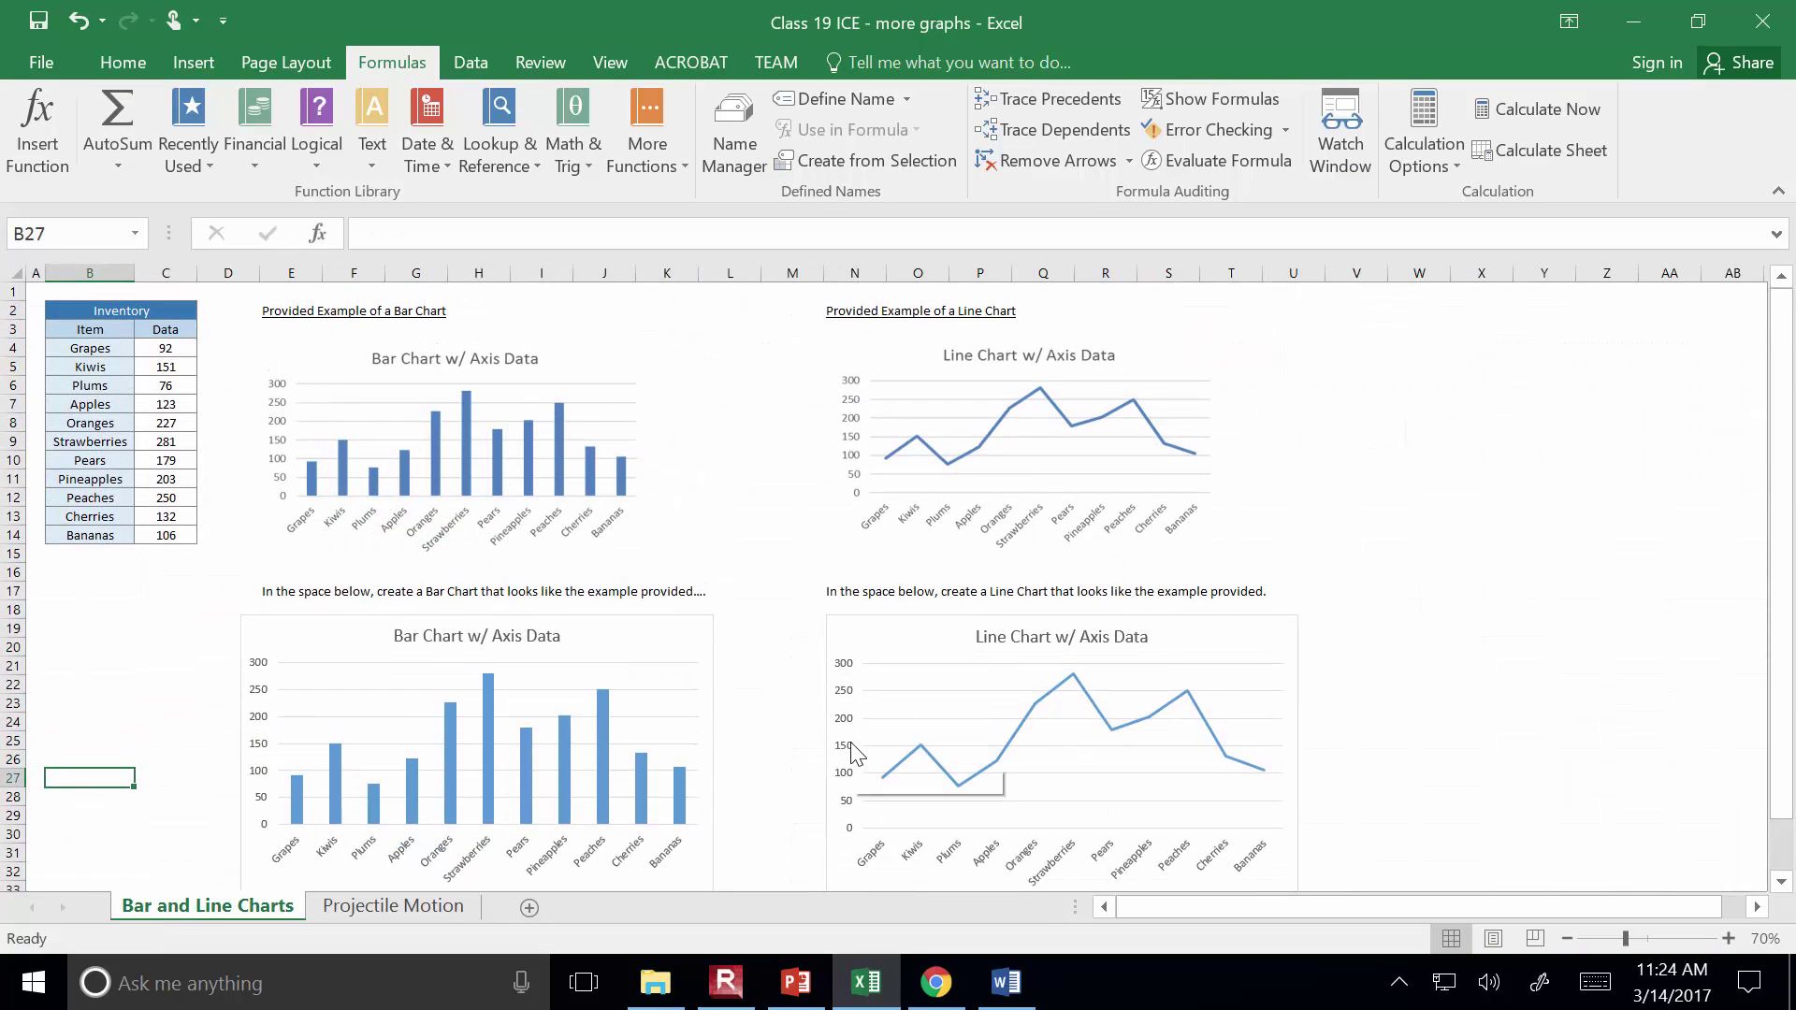
left_click(767, 626)
scroll(767, 626, "down", 1)
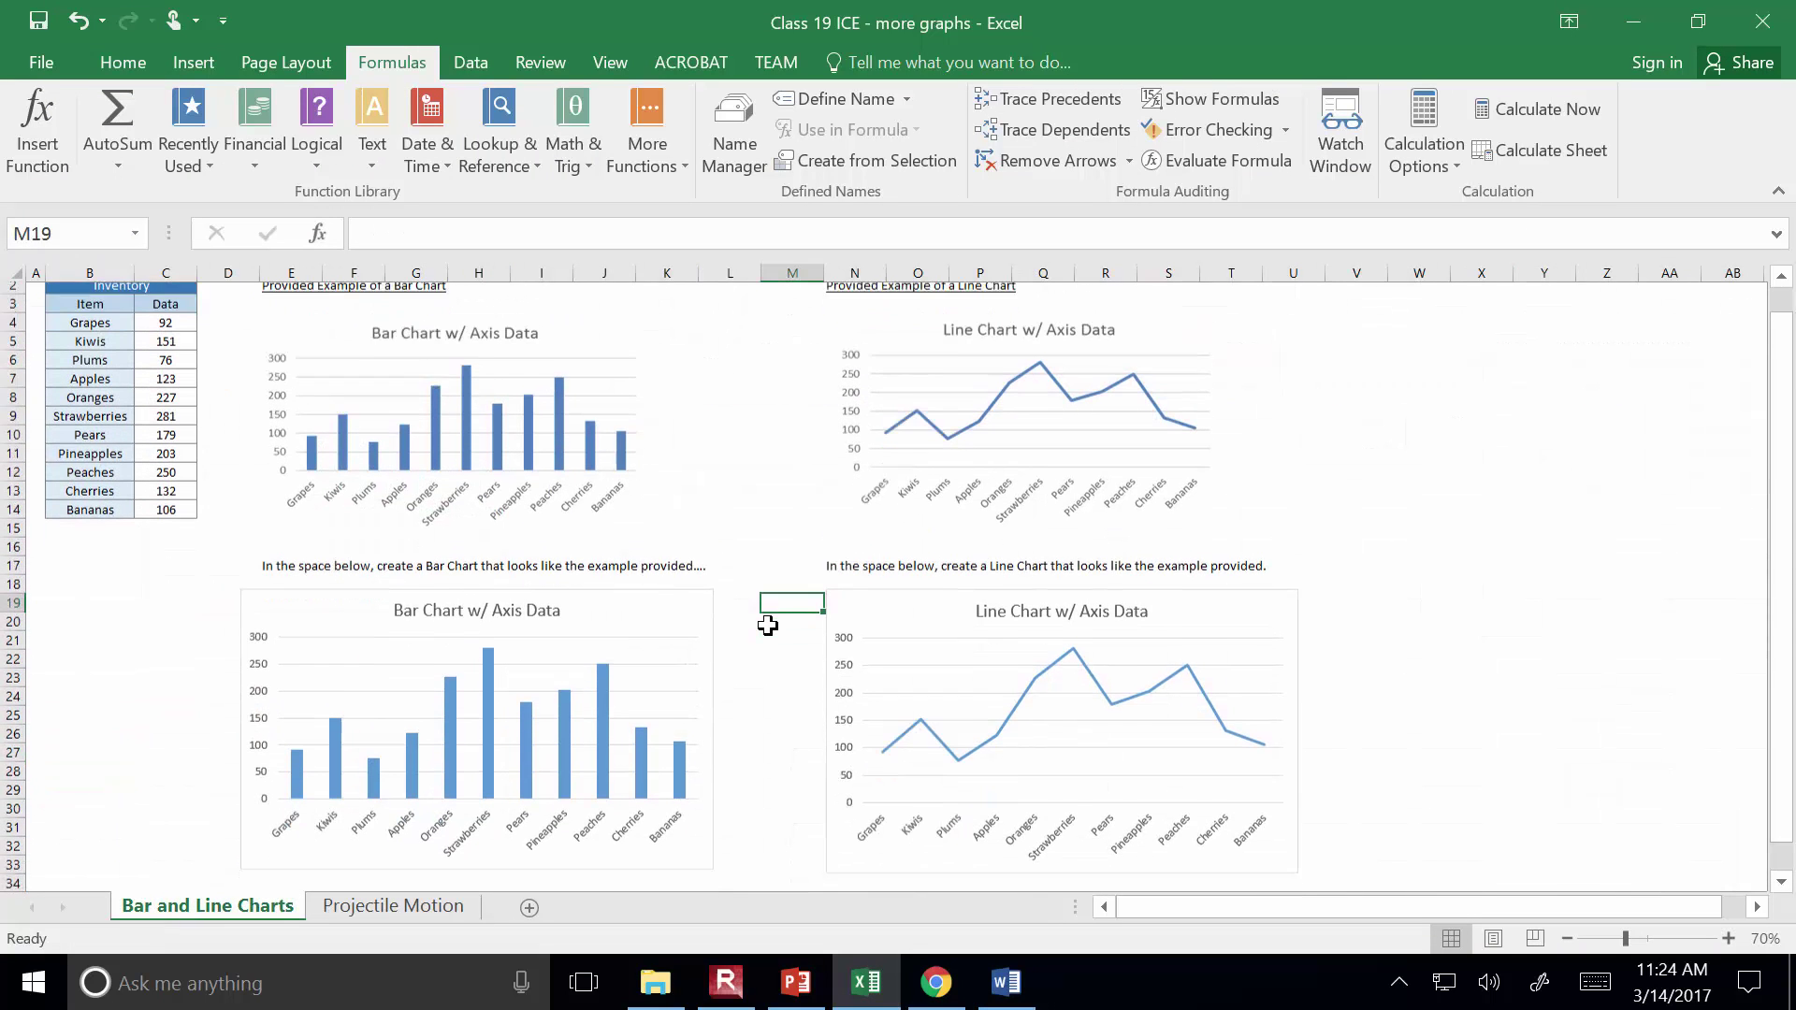
left_click(699, 578)
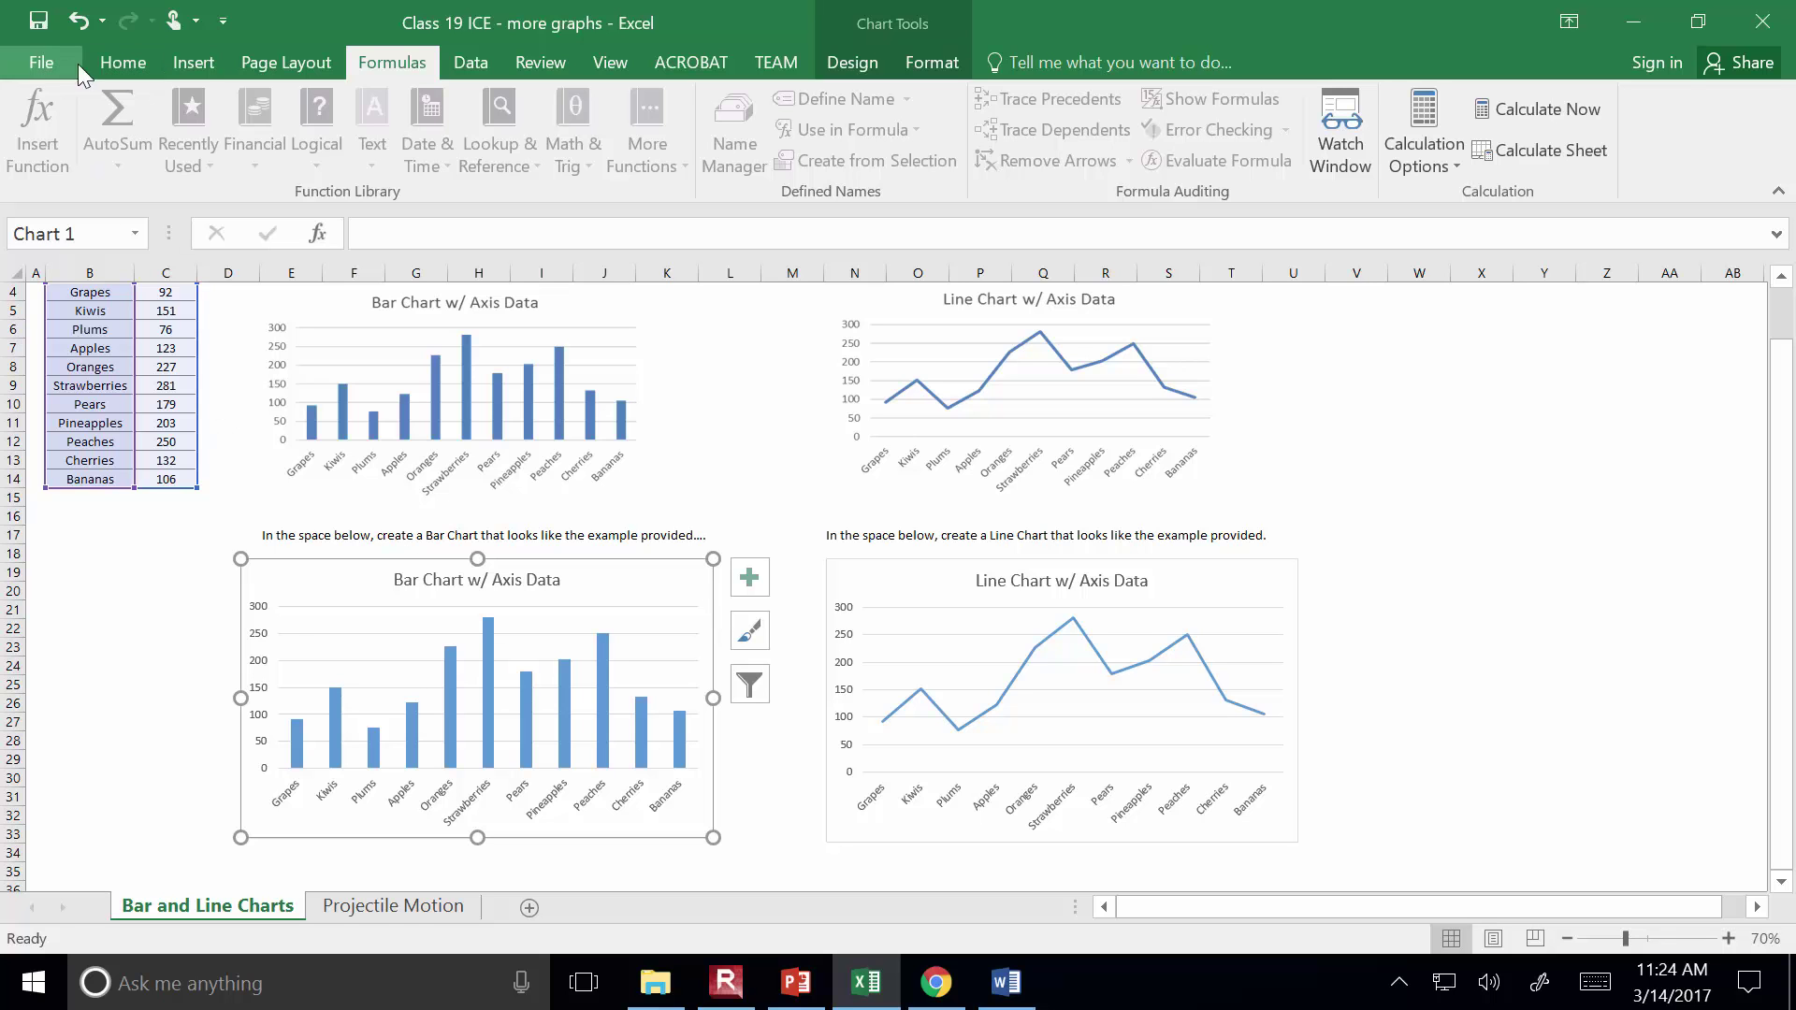
left_click(146, 59)
left_click(100, 130)
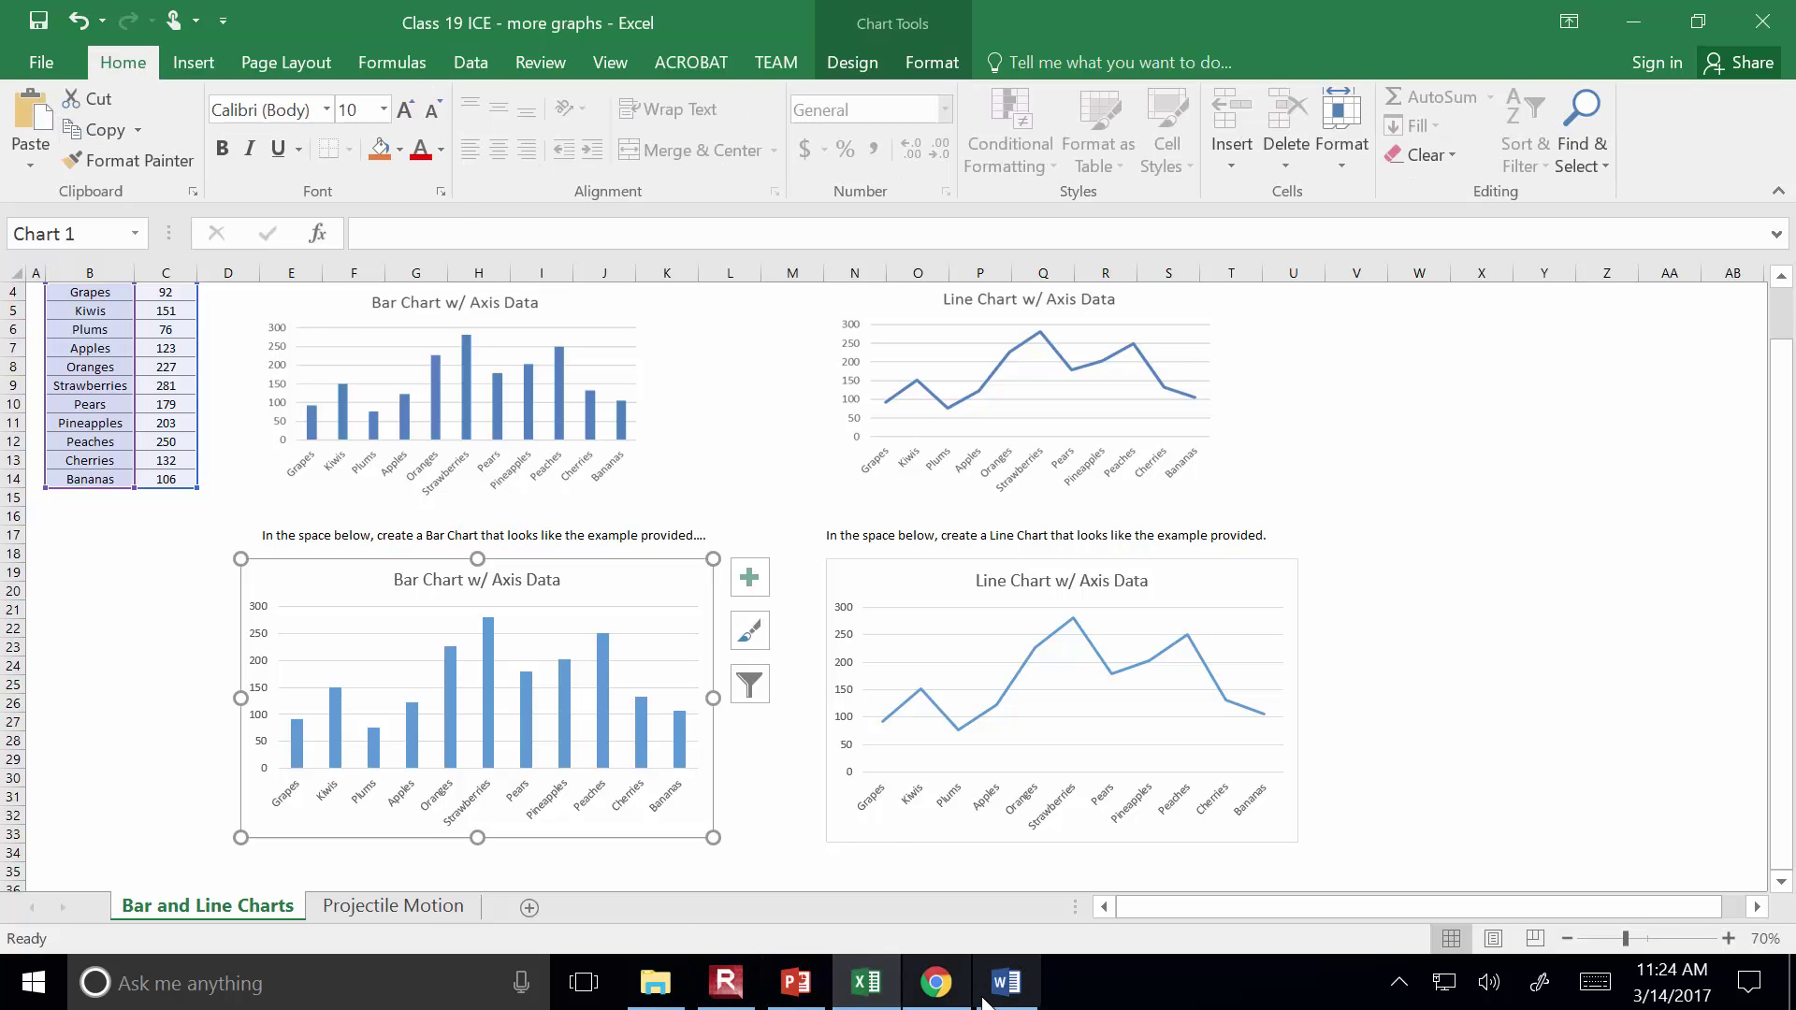
left_click(1008, 995)
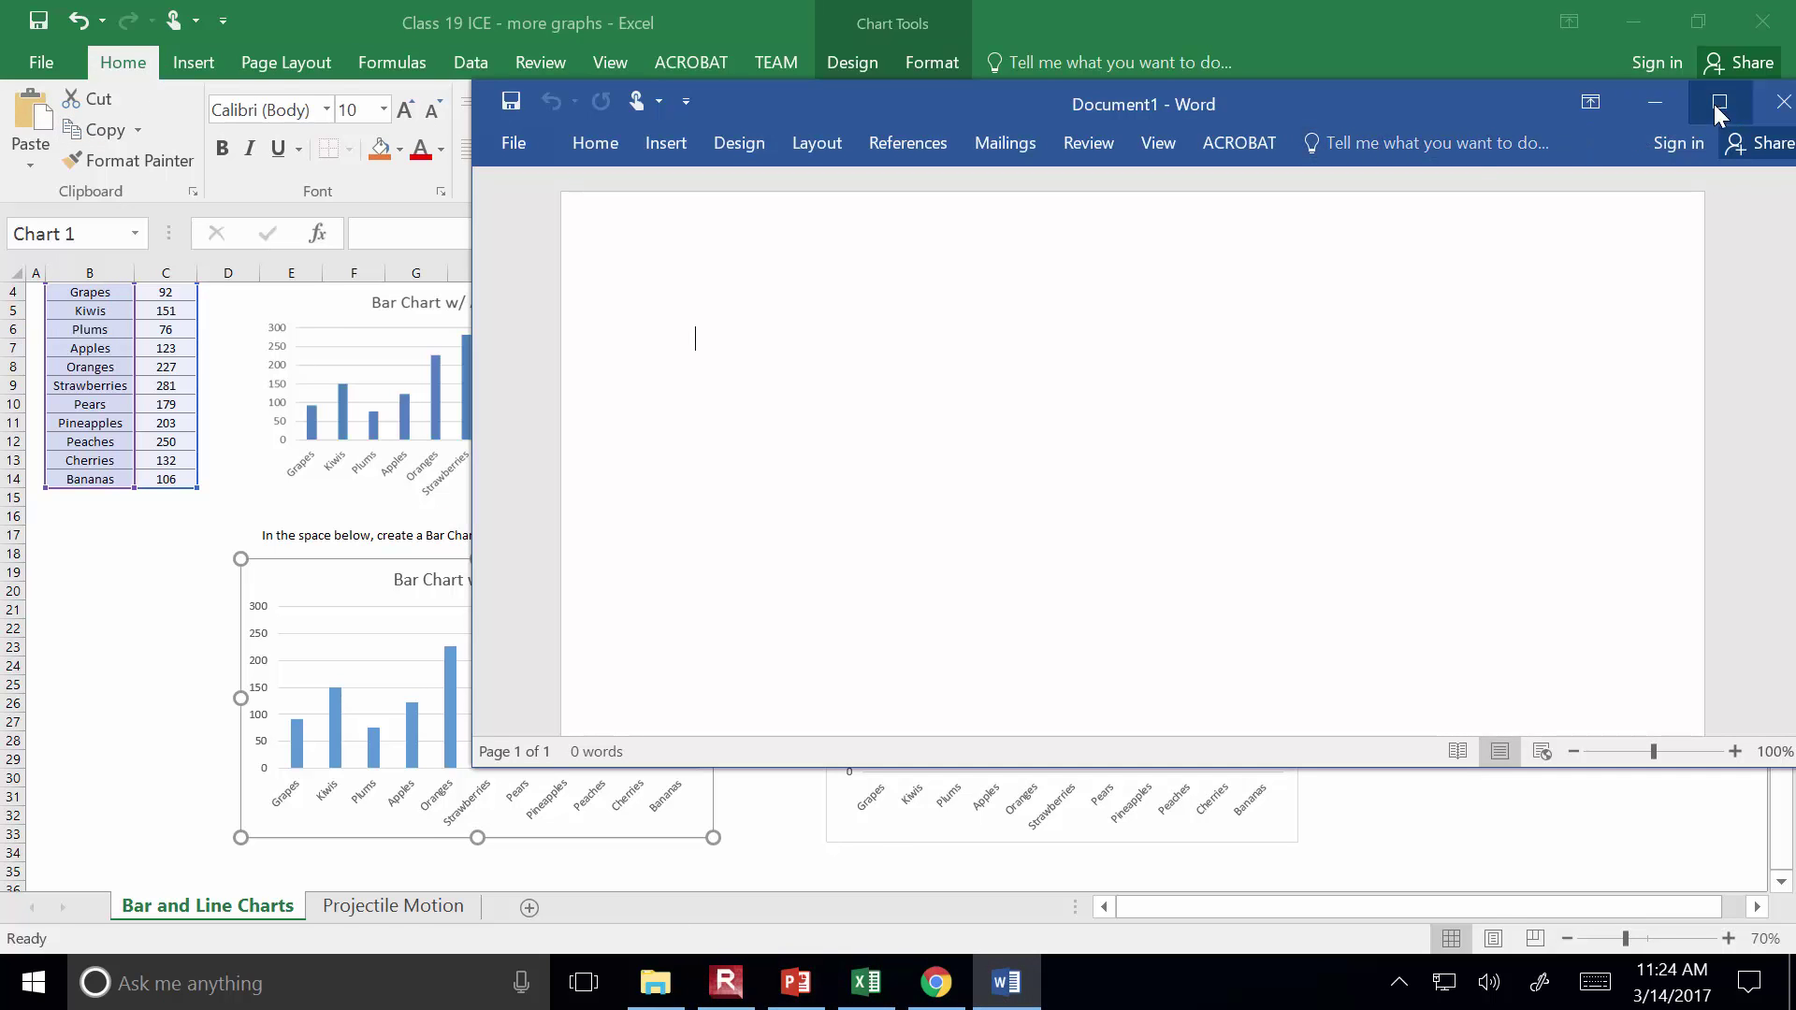
Maximize Word and paste the 'Bar Chart w/ Axis Data' chart into Document1
left_click(1718, 105)
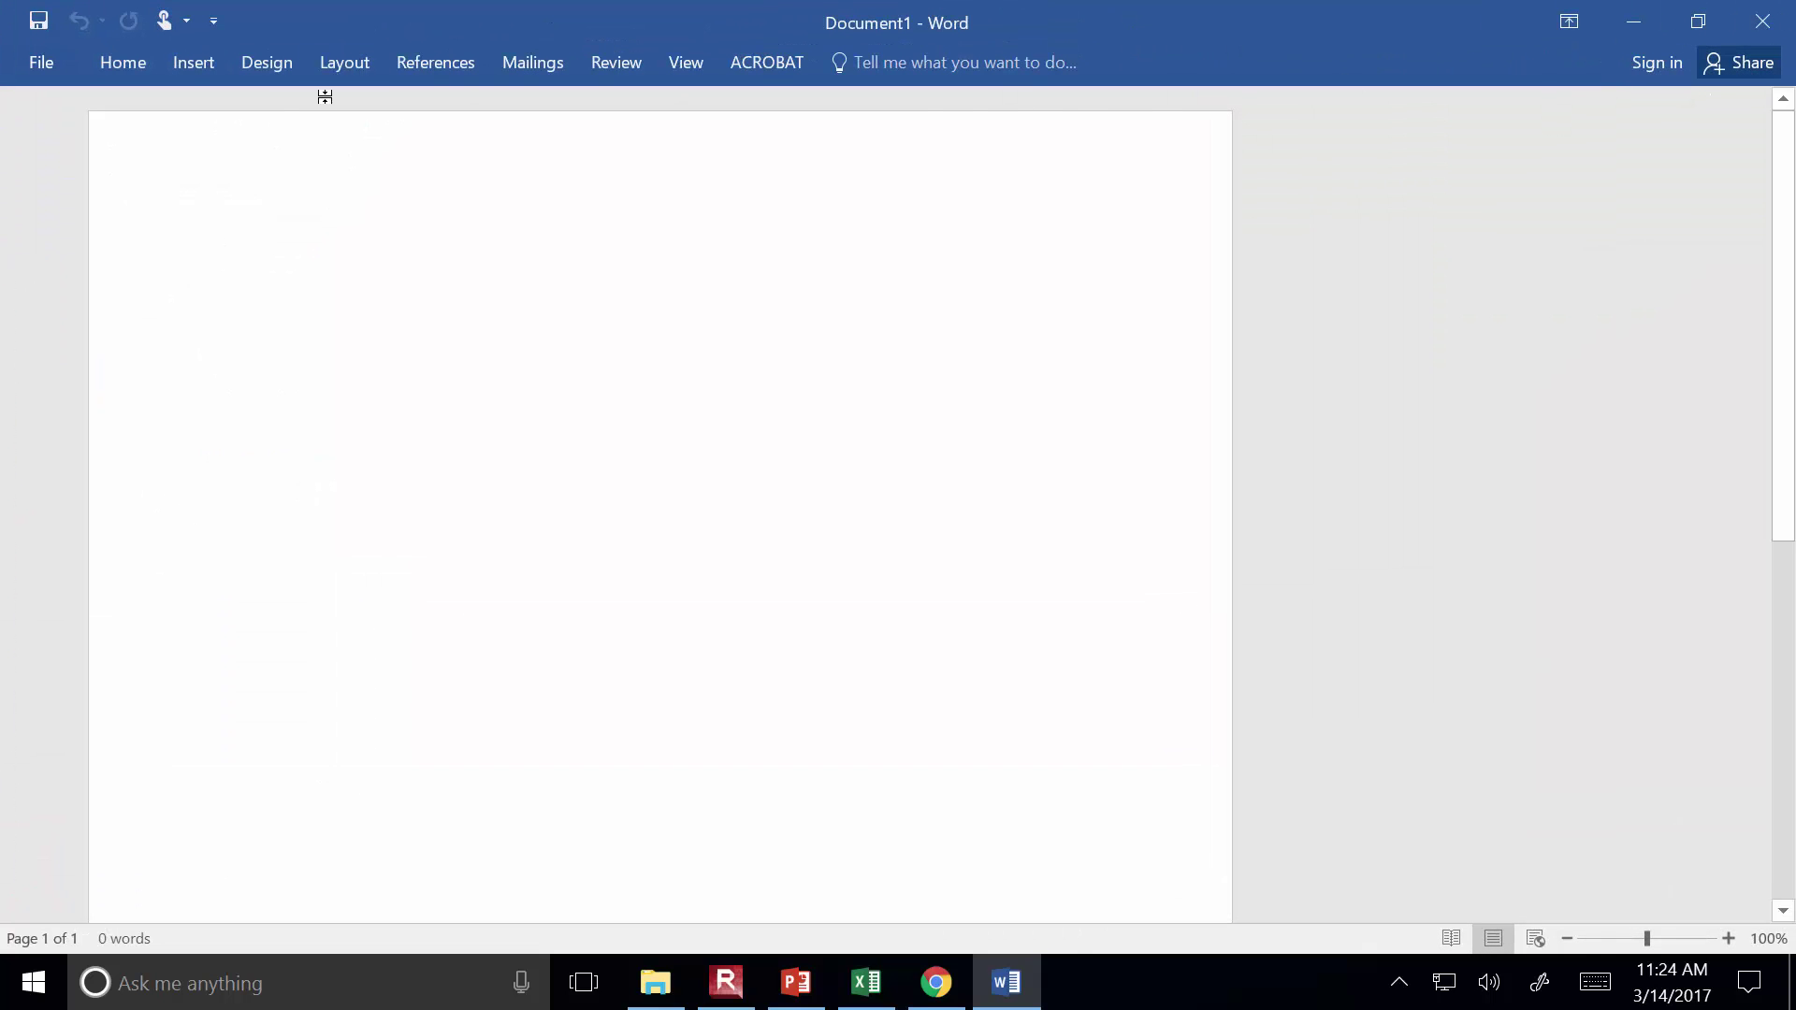
left_click(109, 64)
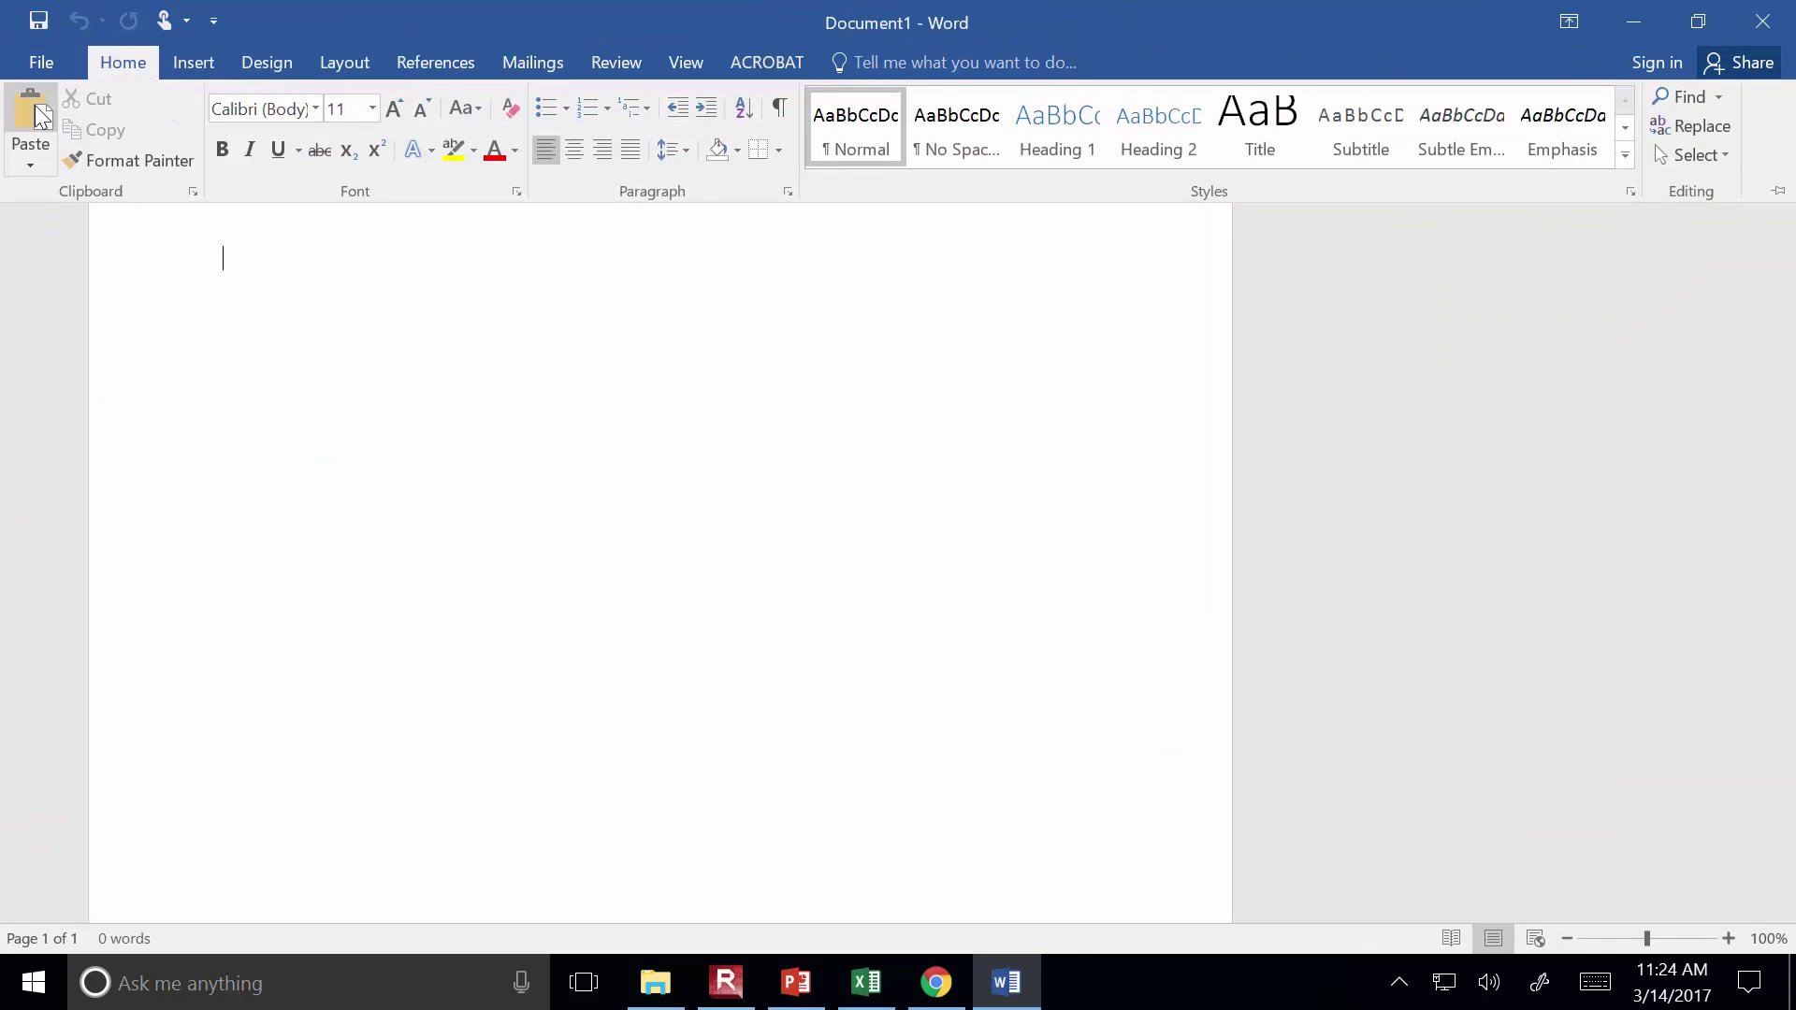
left_click(24, 112)
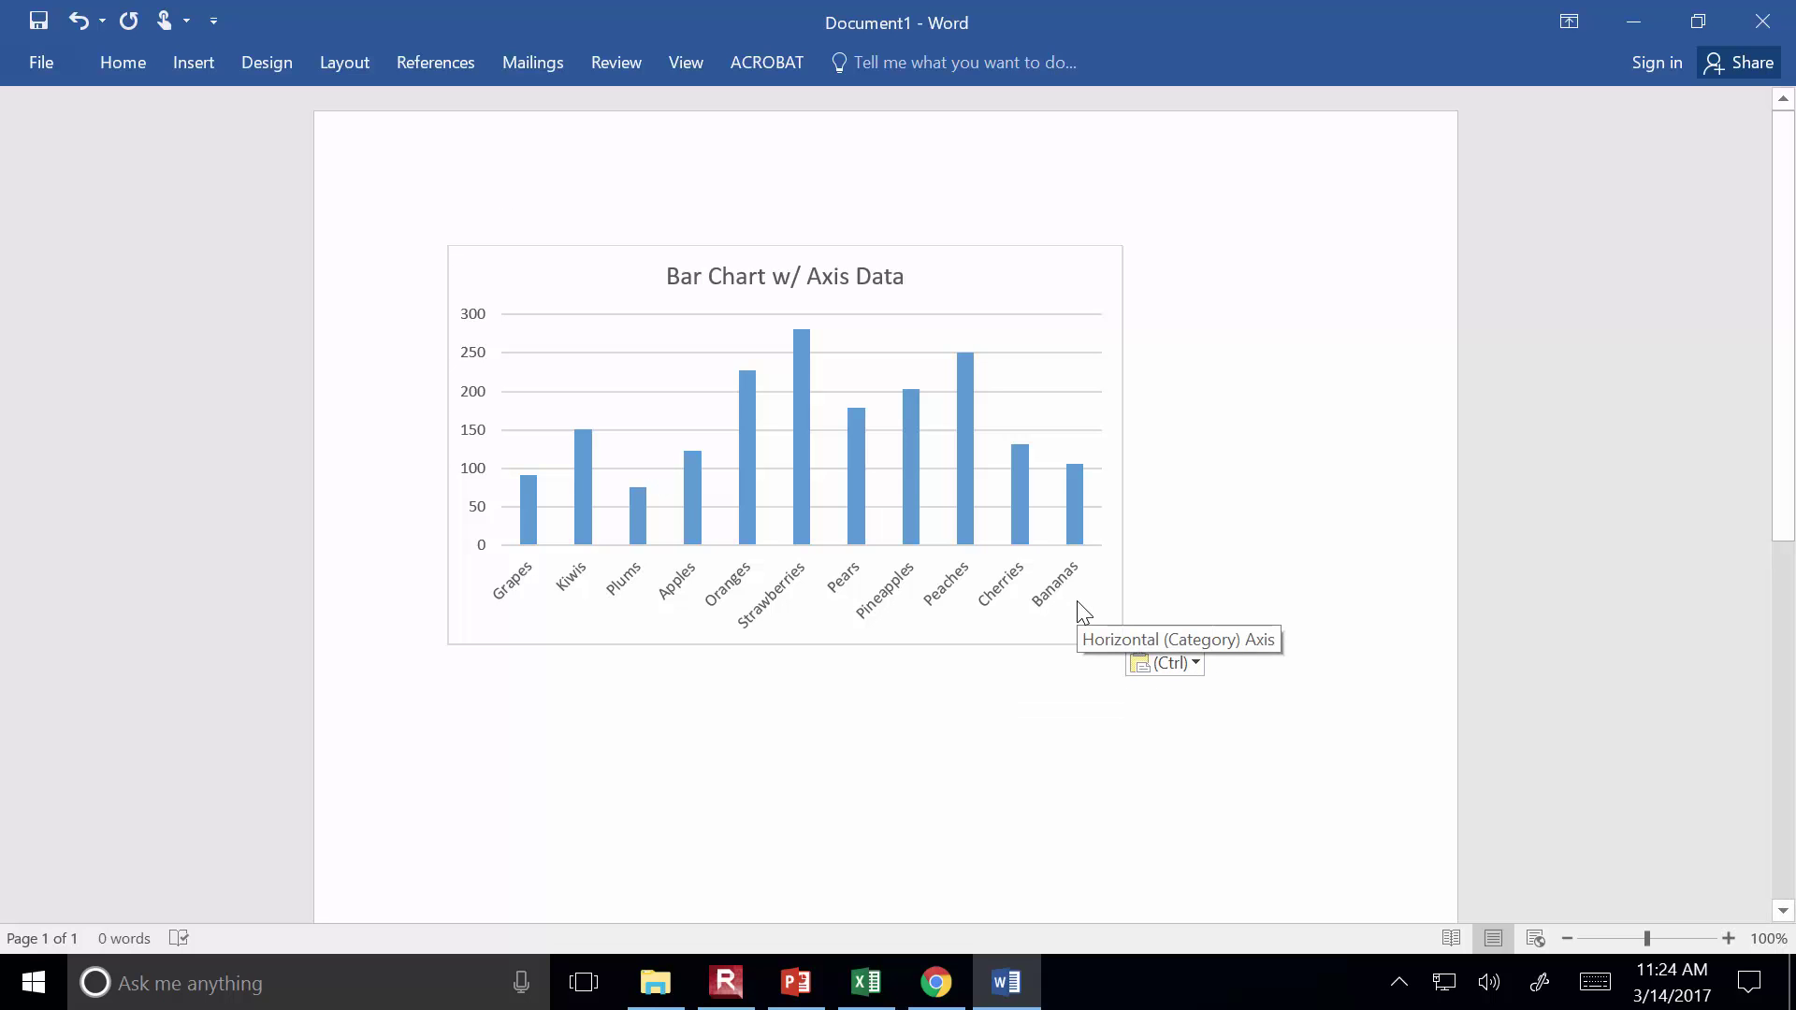
left_click(1167, 666)
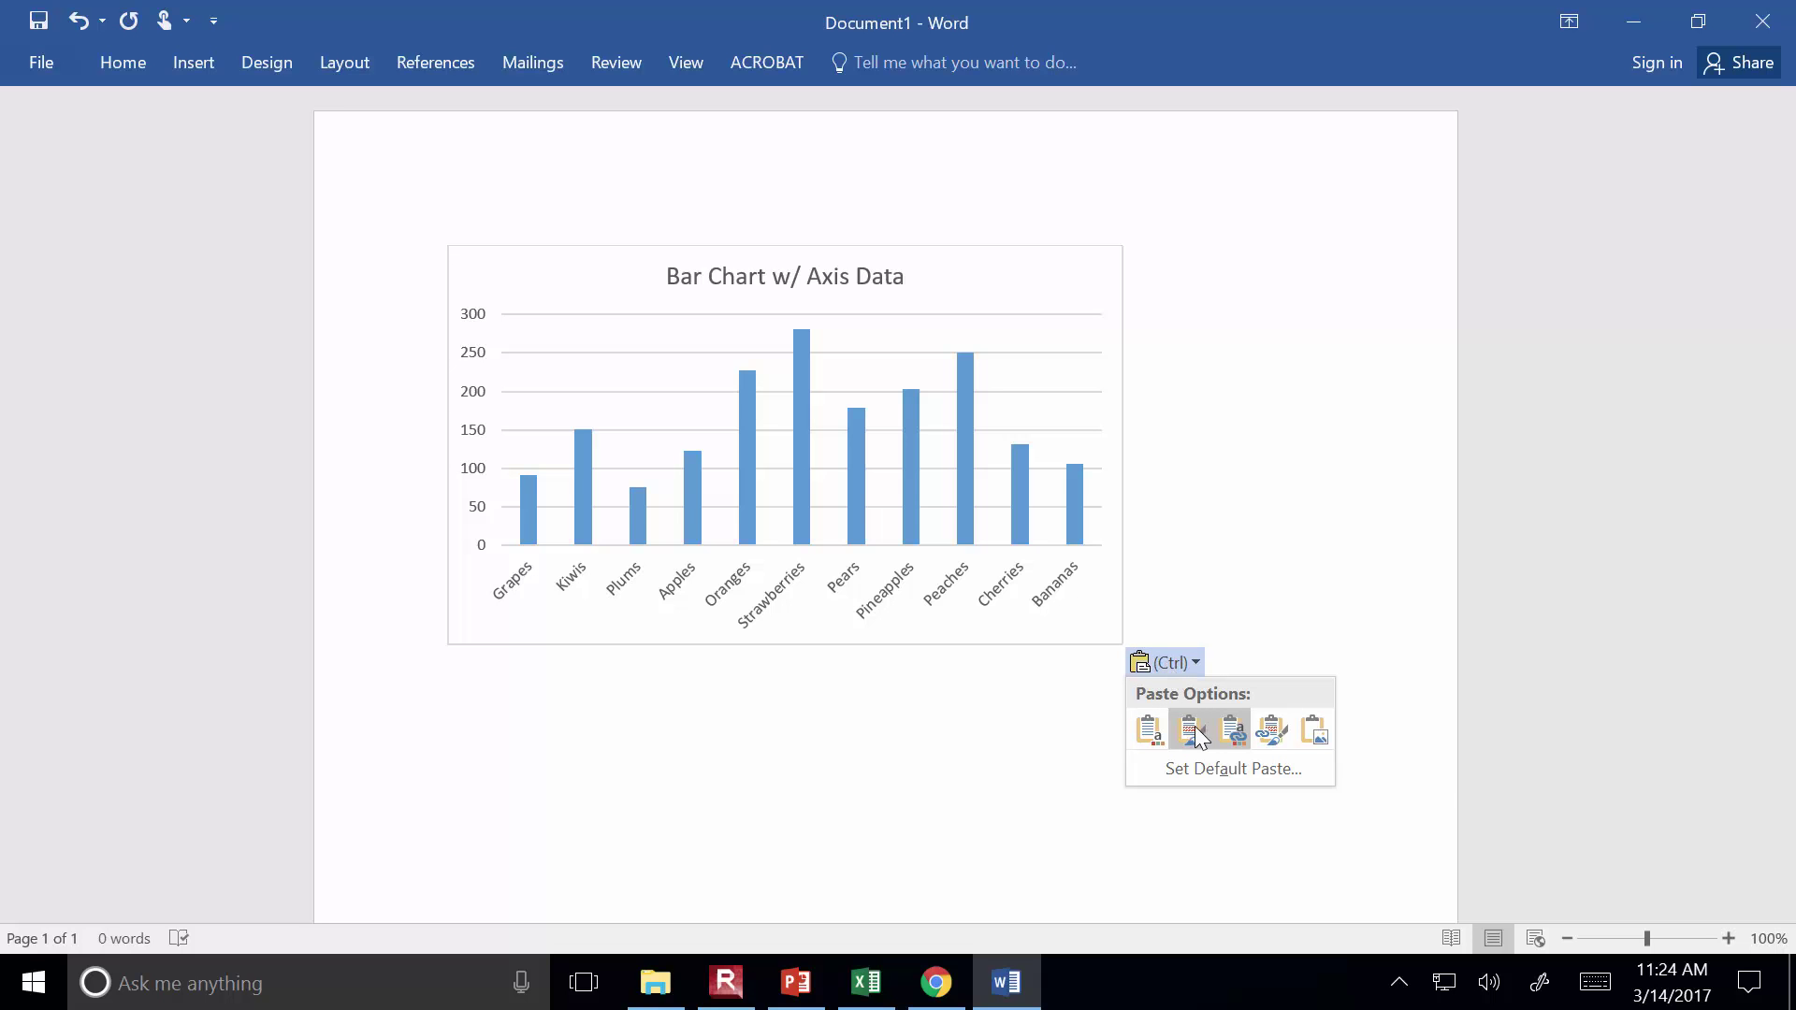
left_click(1231, 730)
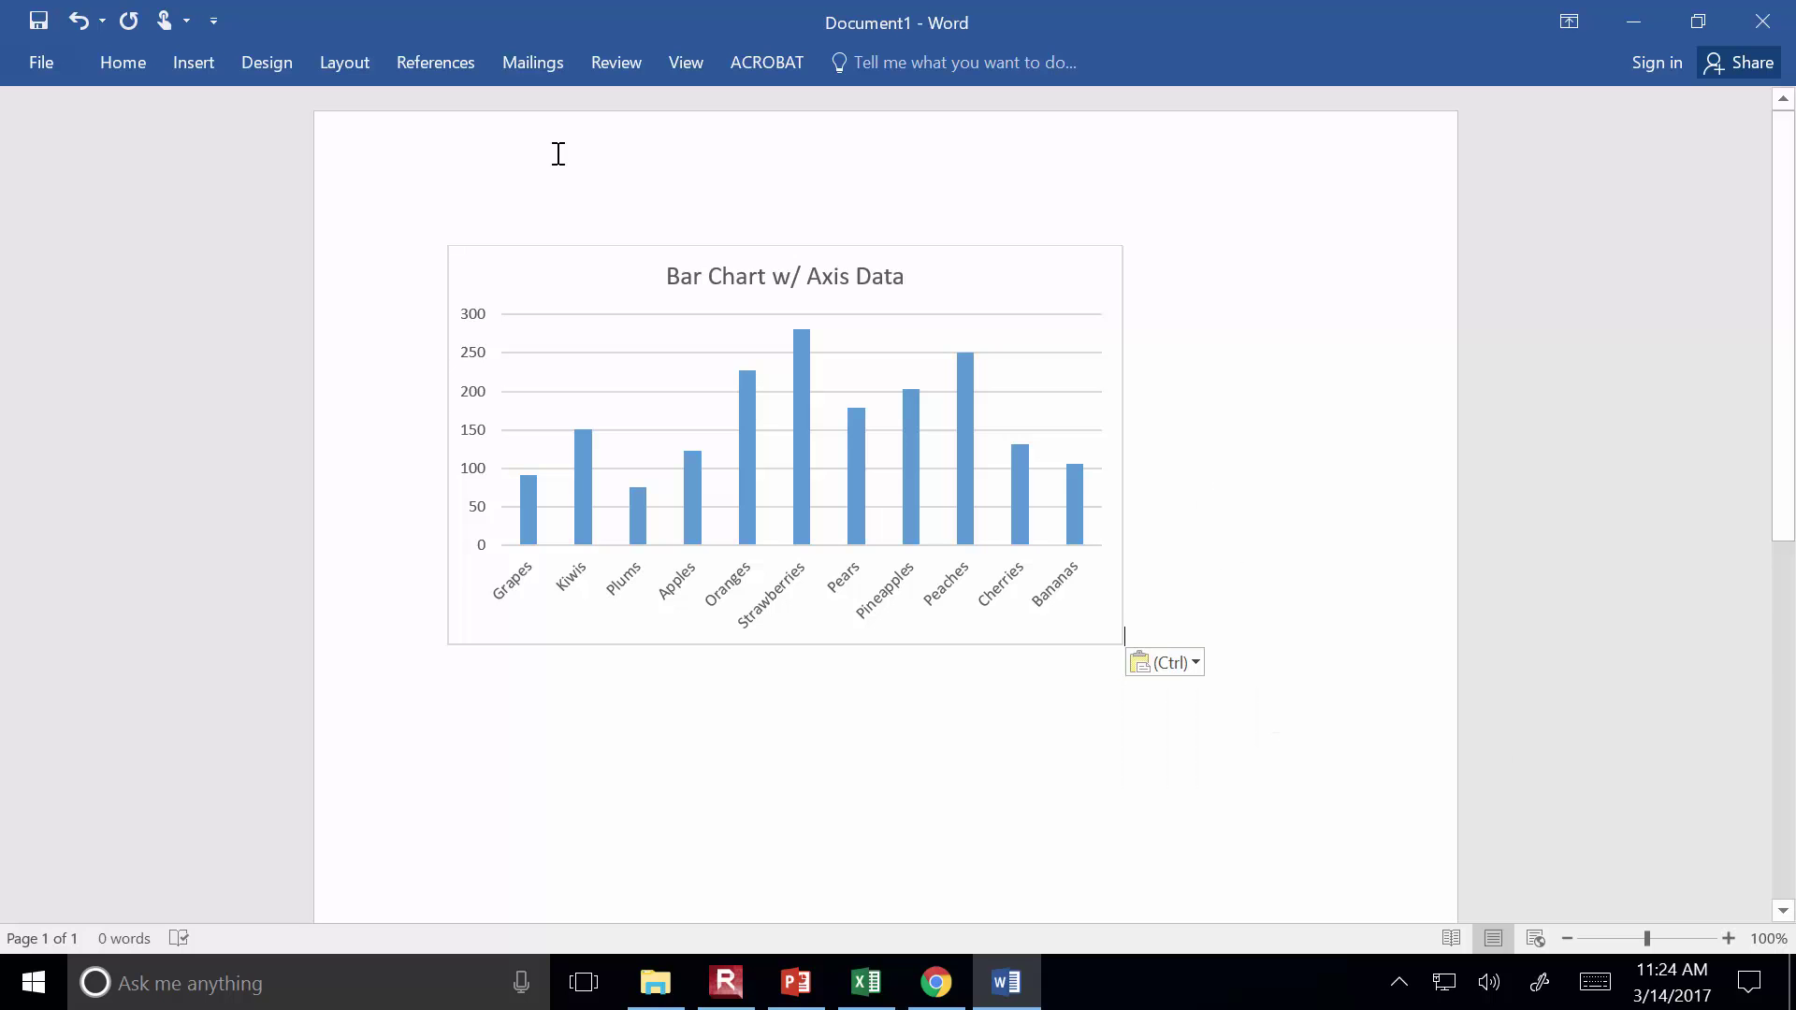
Paste a second copy of the chart on a new line, then delete it
key("Return")
key("ctrl+v")
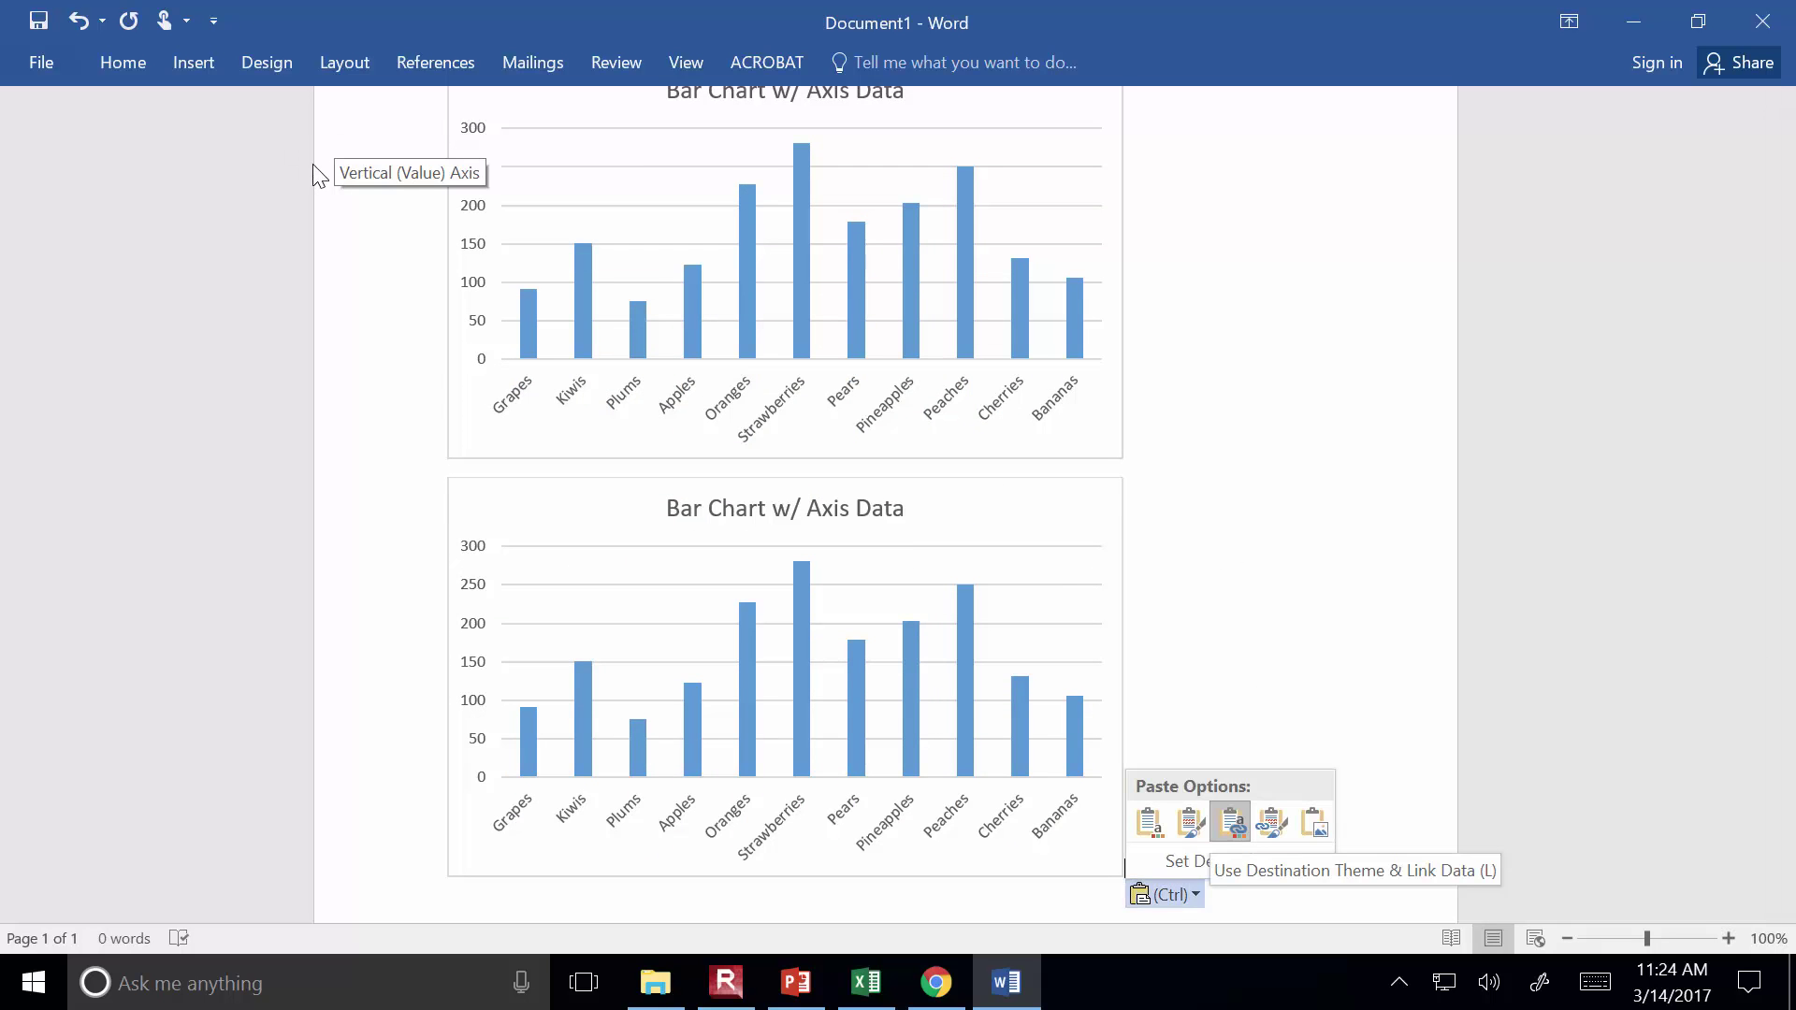
left_click(1511, 529)
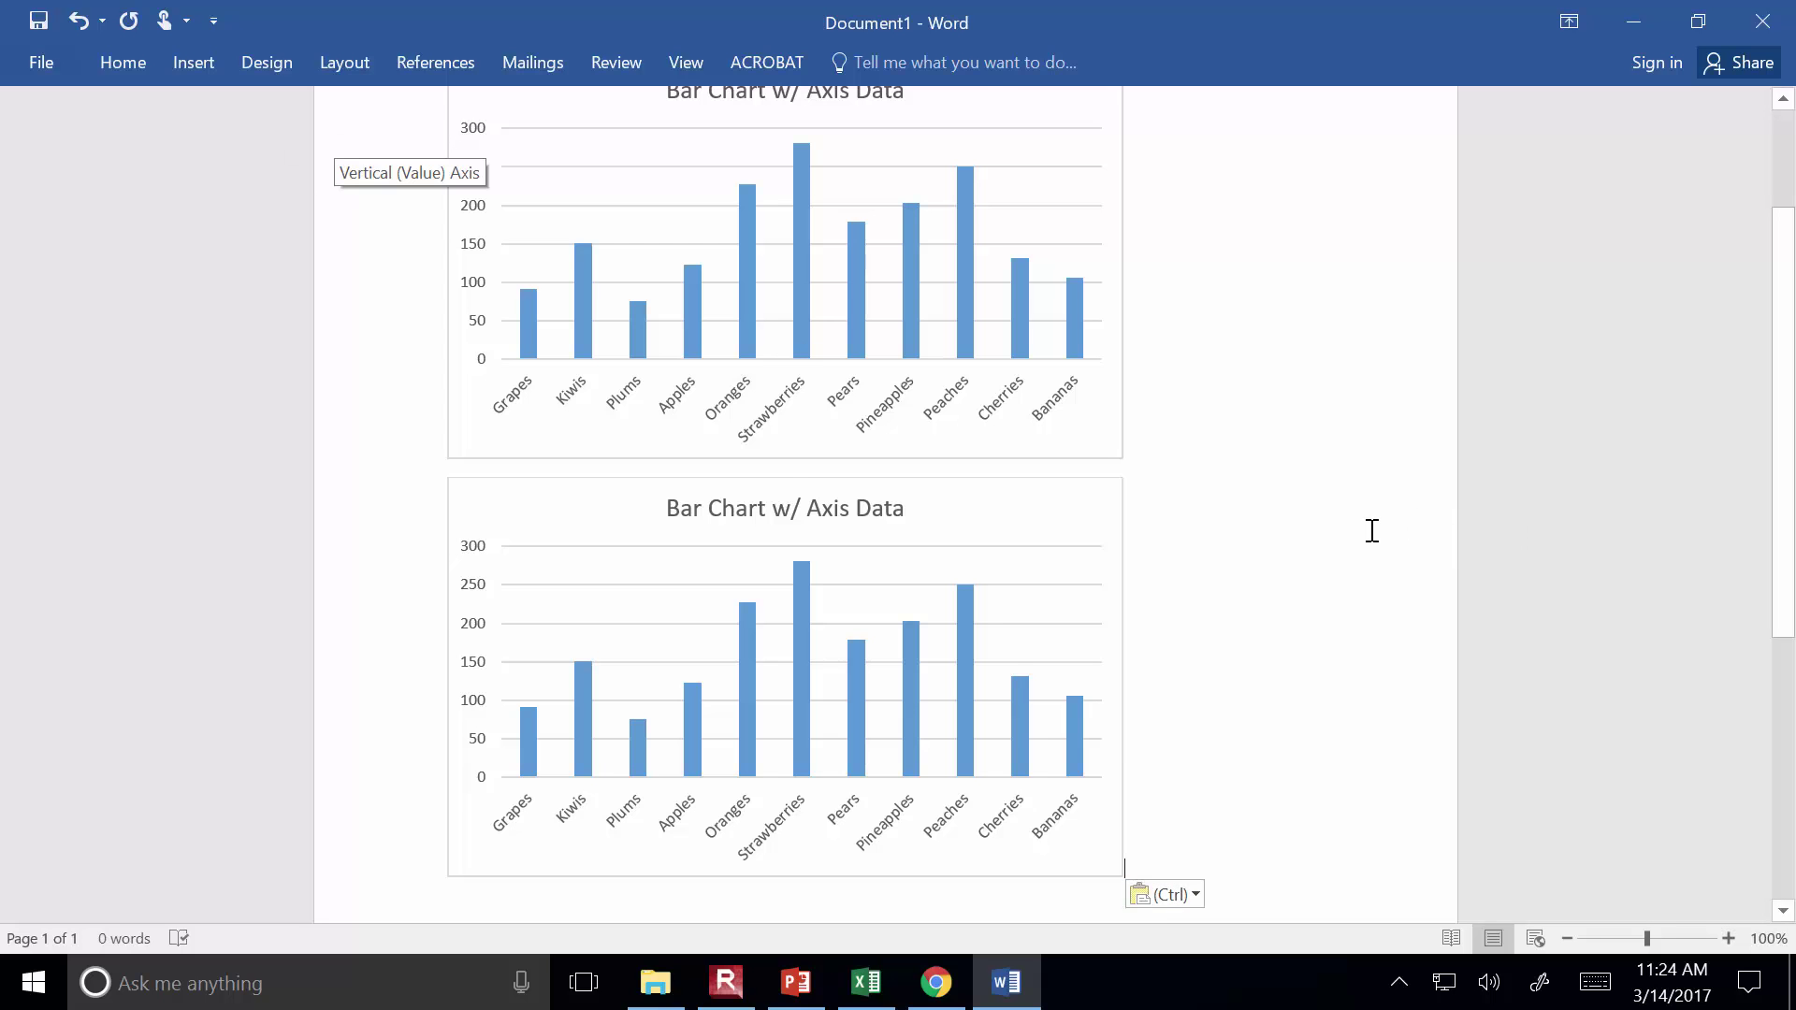
key("BackSpace")
key("BackSpace")
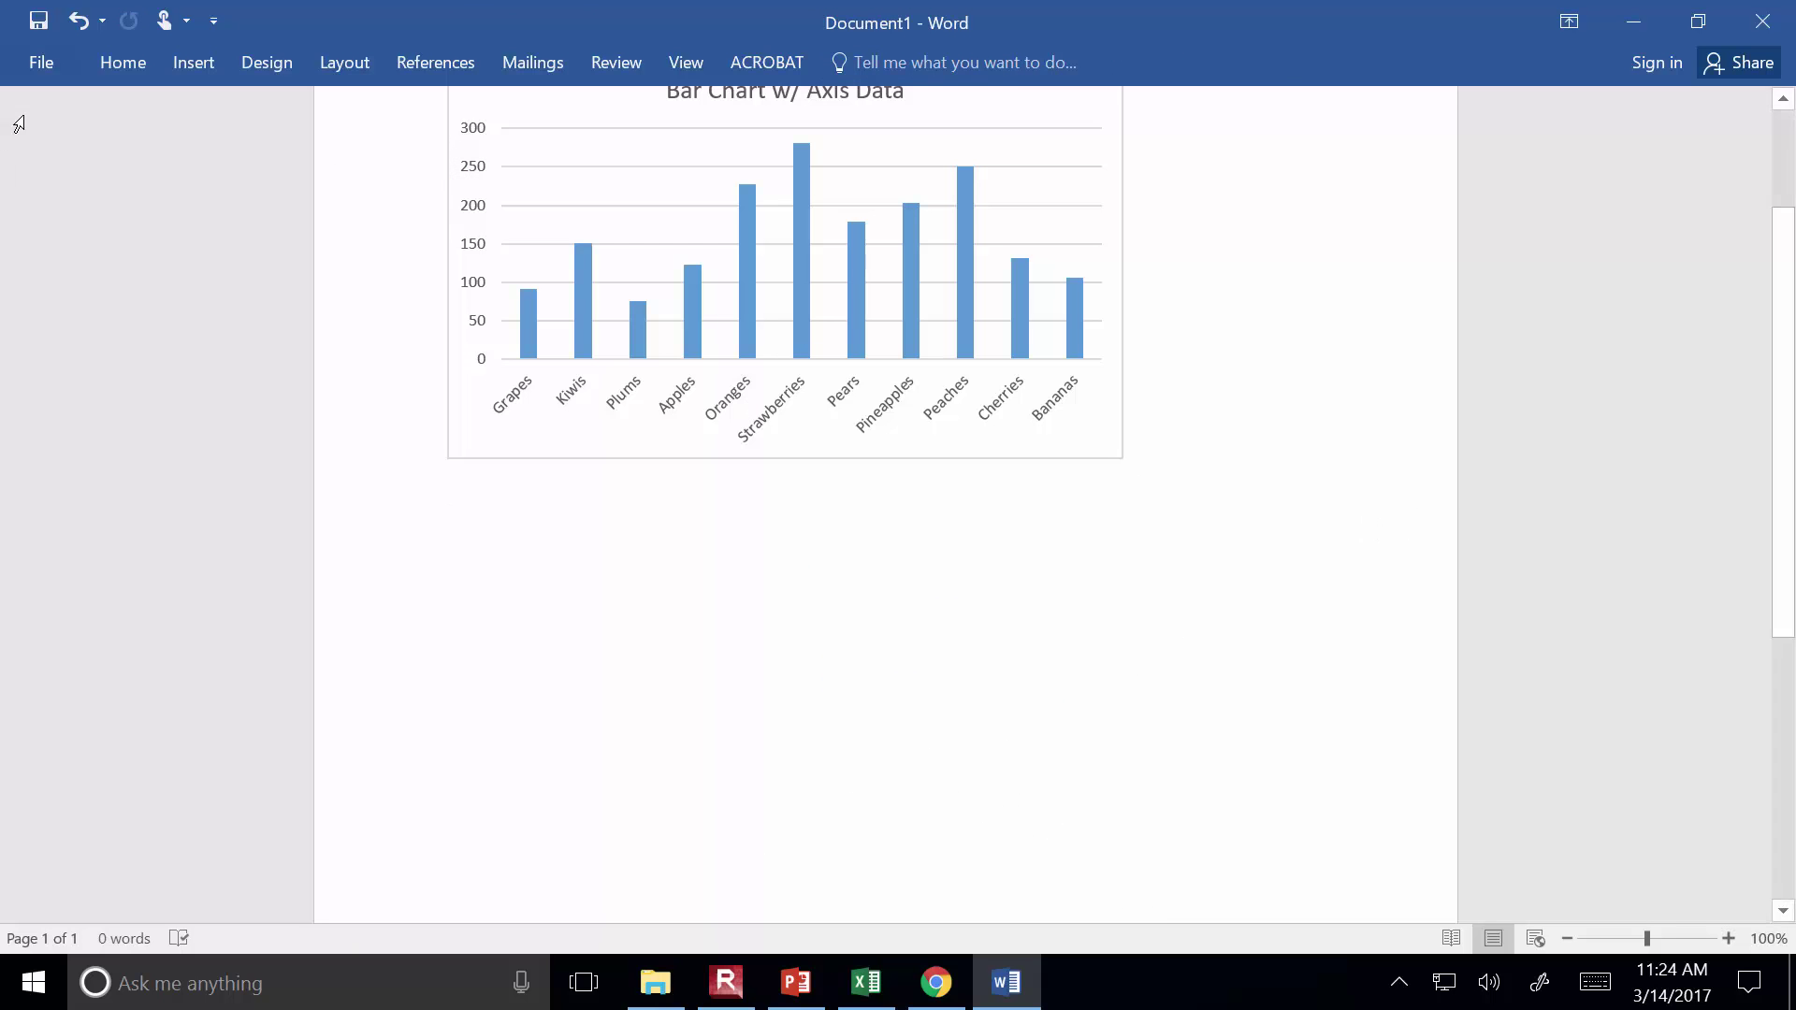
left_click(131, 64)
left_click(32, 166)
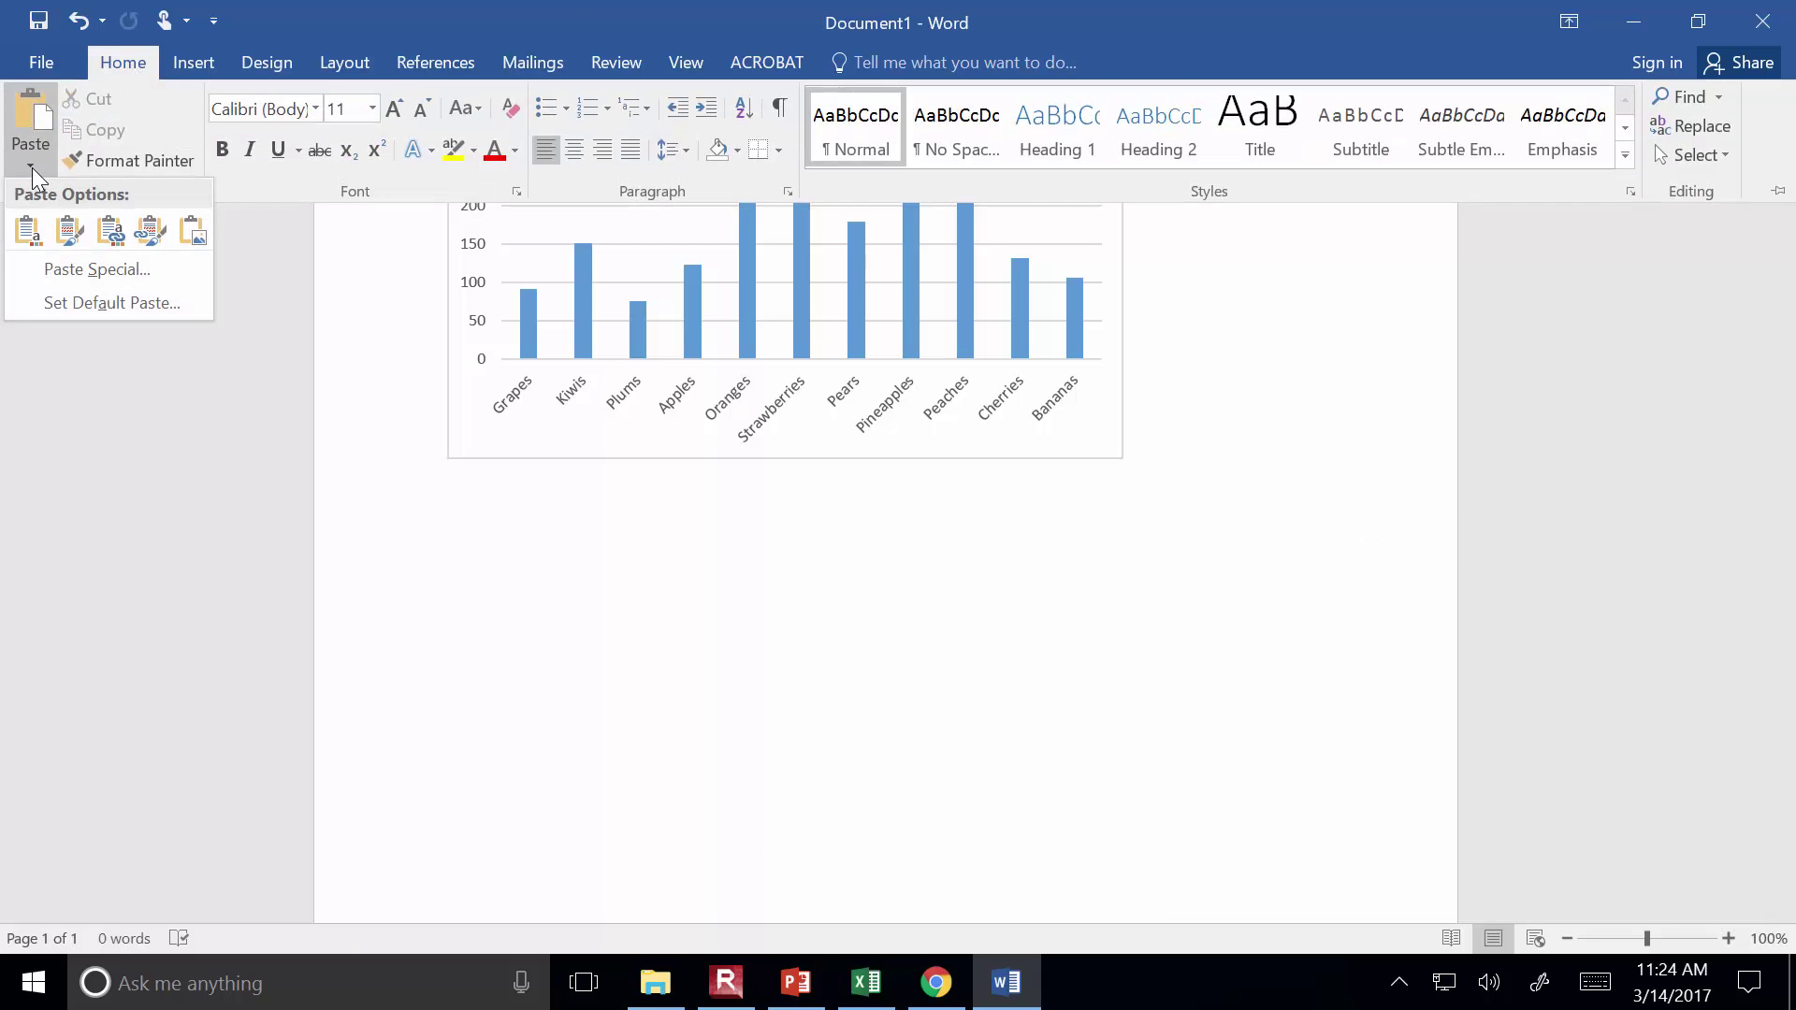
Look at the Paste Special format choices and cancel without pasting
left_click(75, 258)
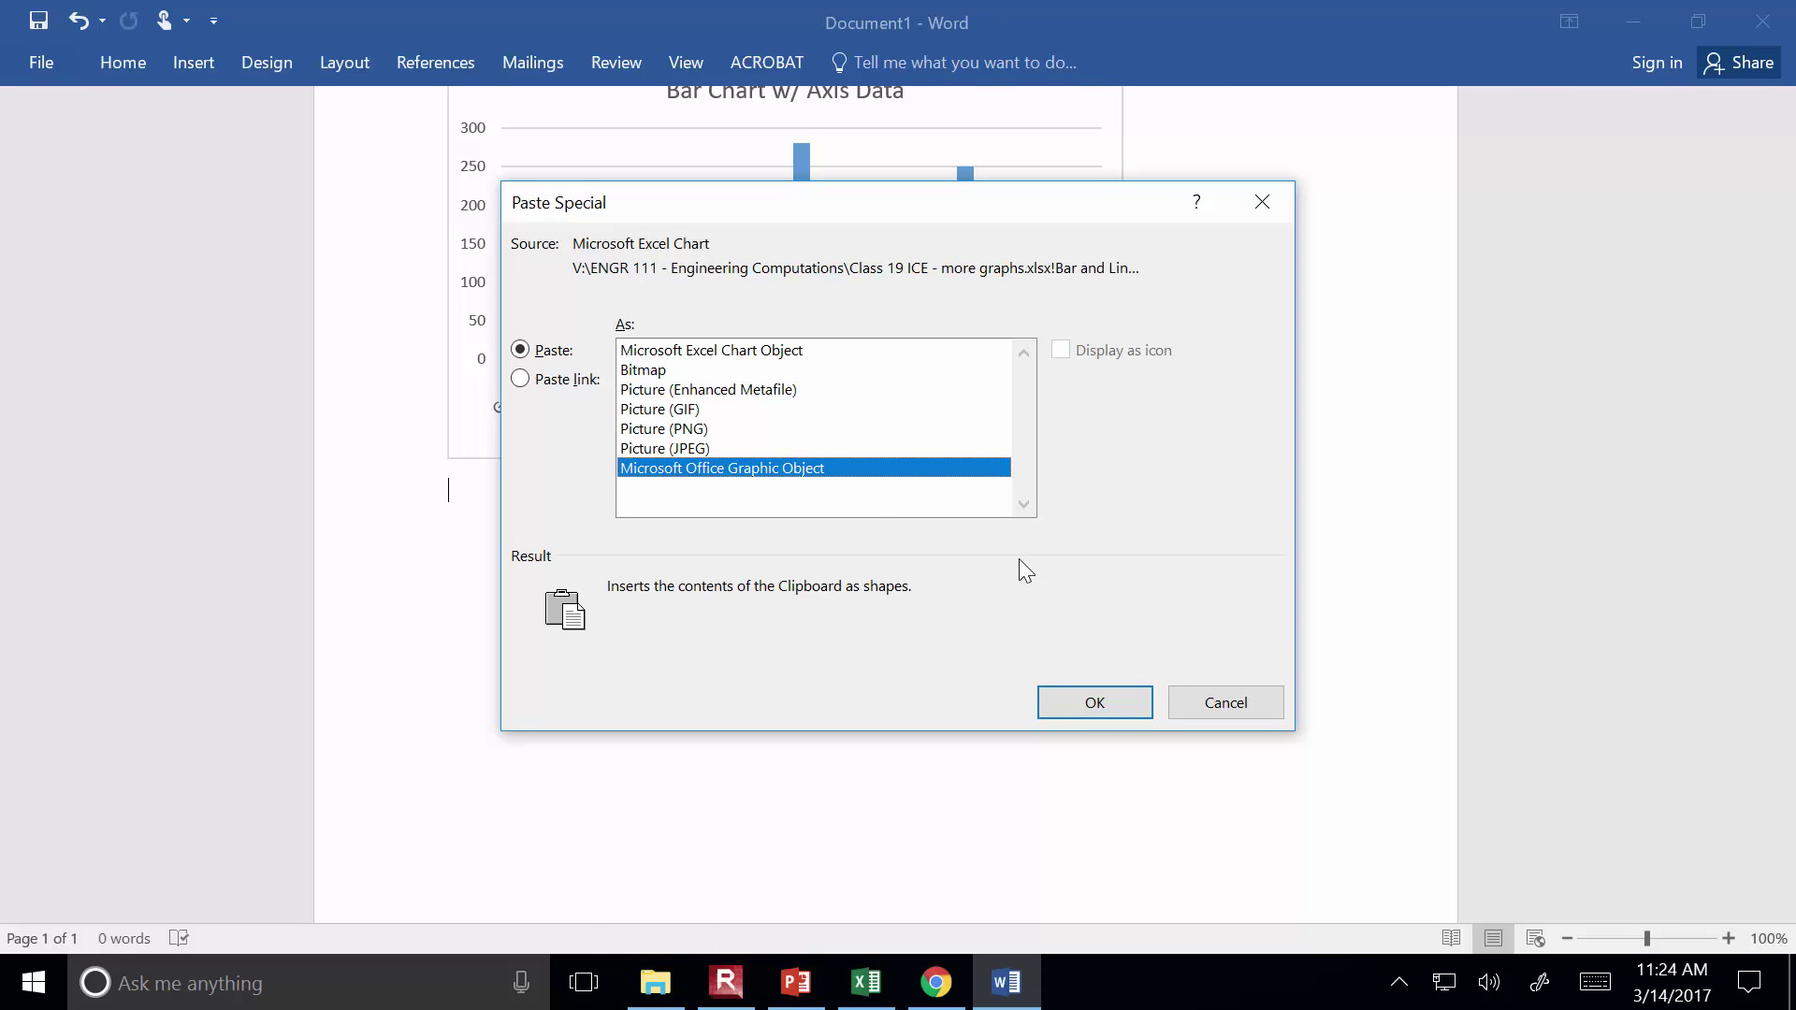
left_click(1195, 702)
scroll(1197, 704, "up", 3)
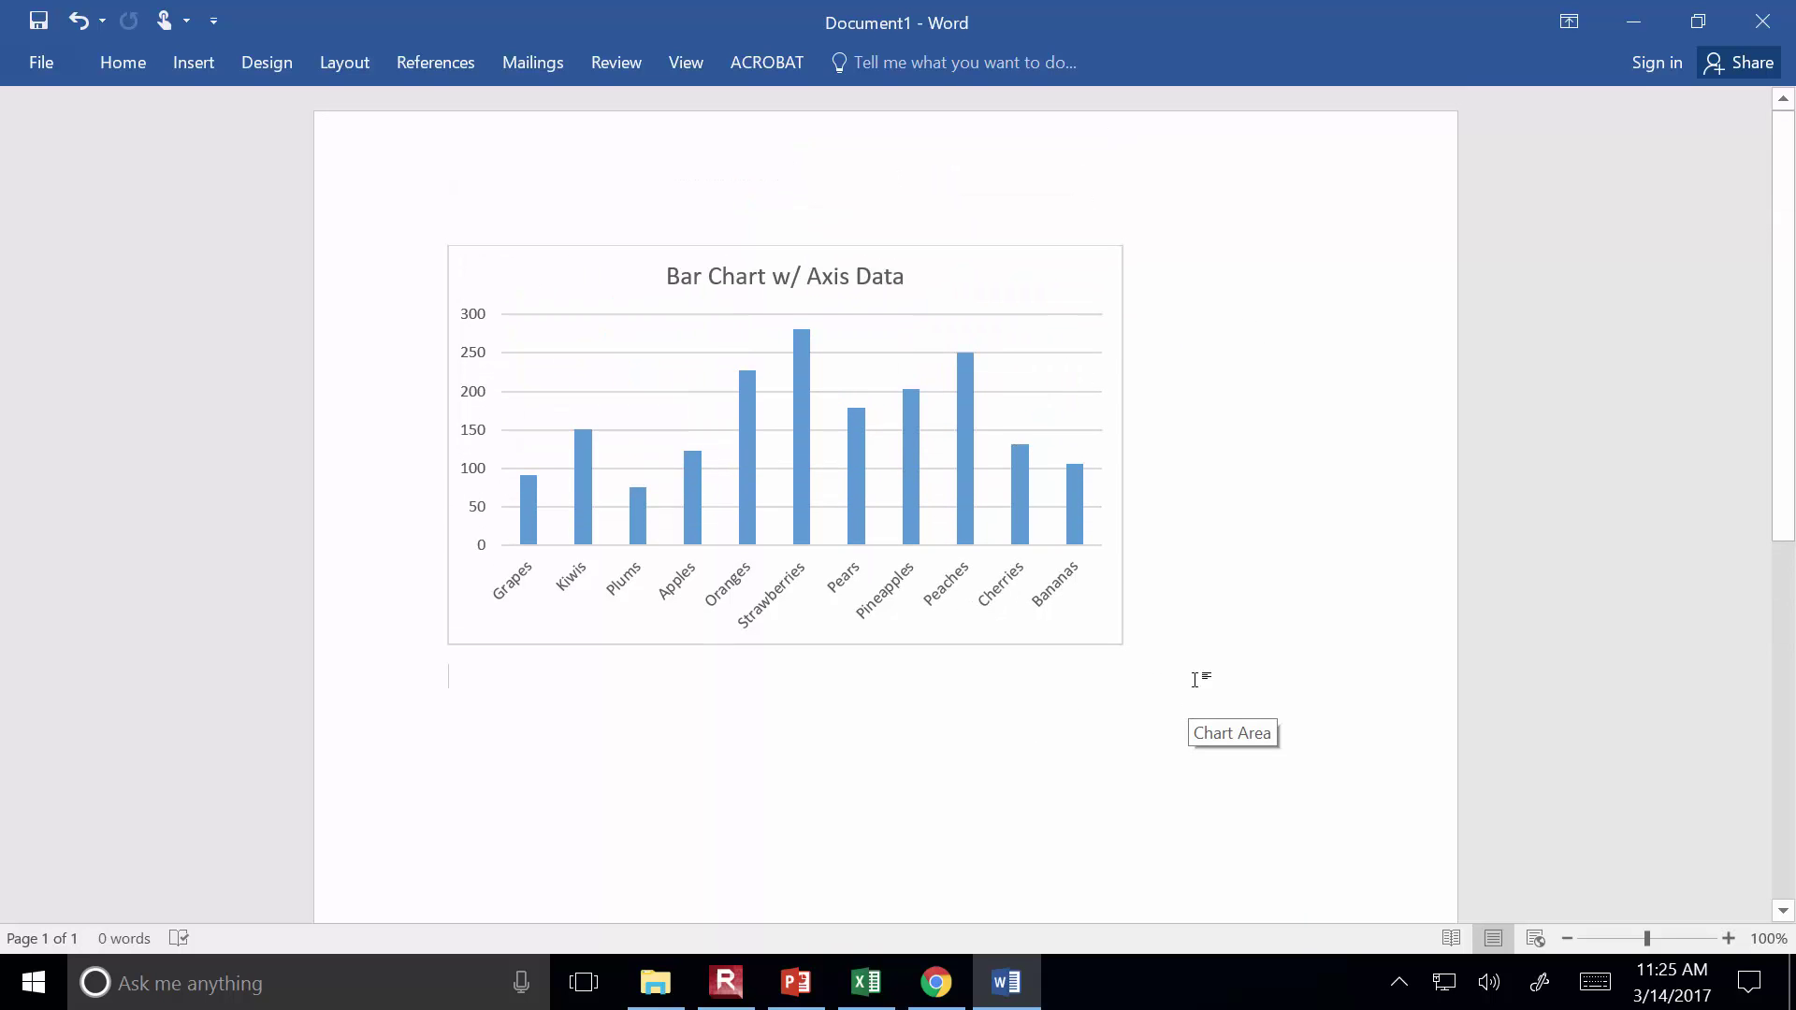
Widen the pasted bar chart rightward across most of the page width
left_click(1092, 281)
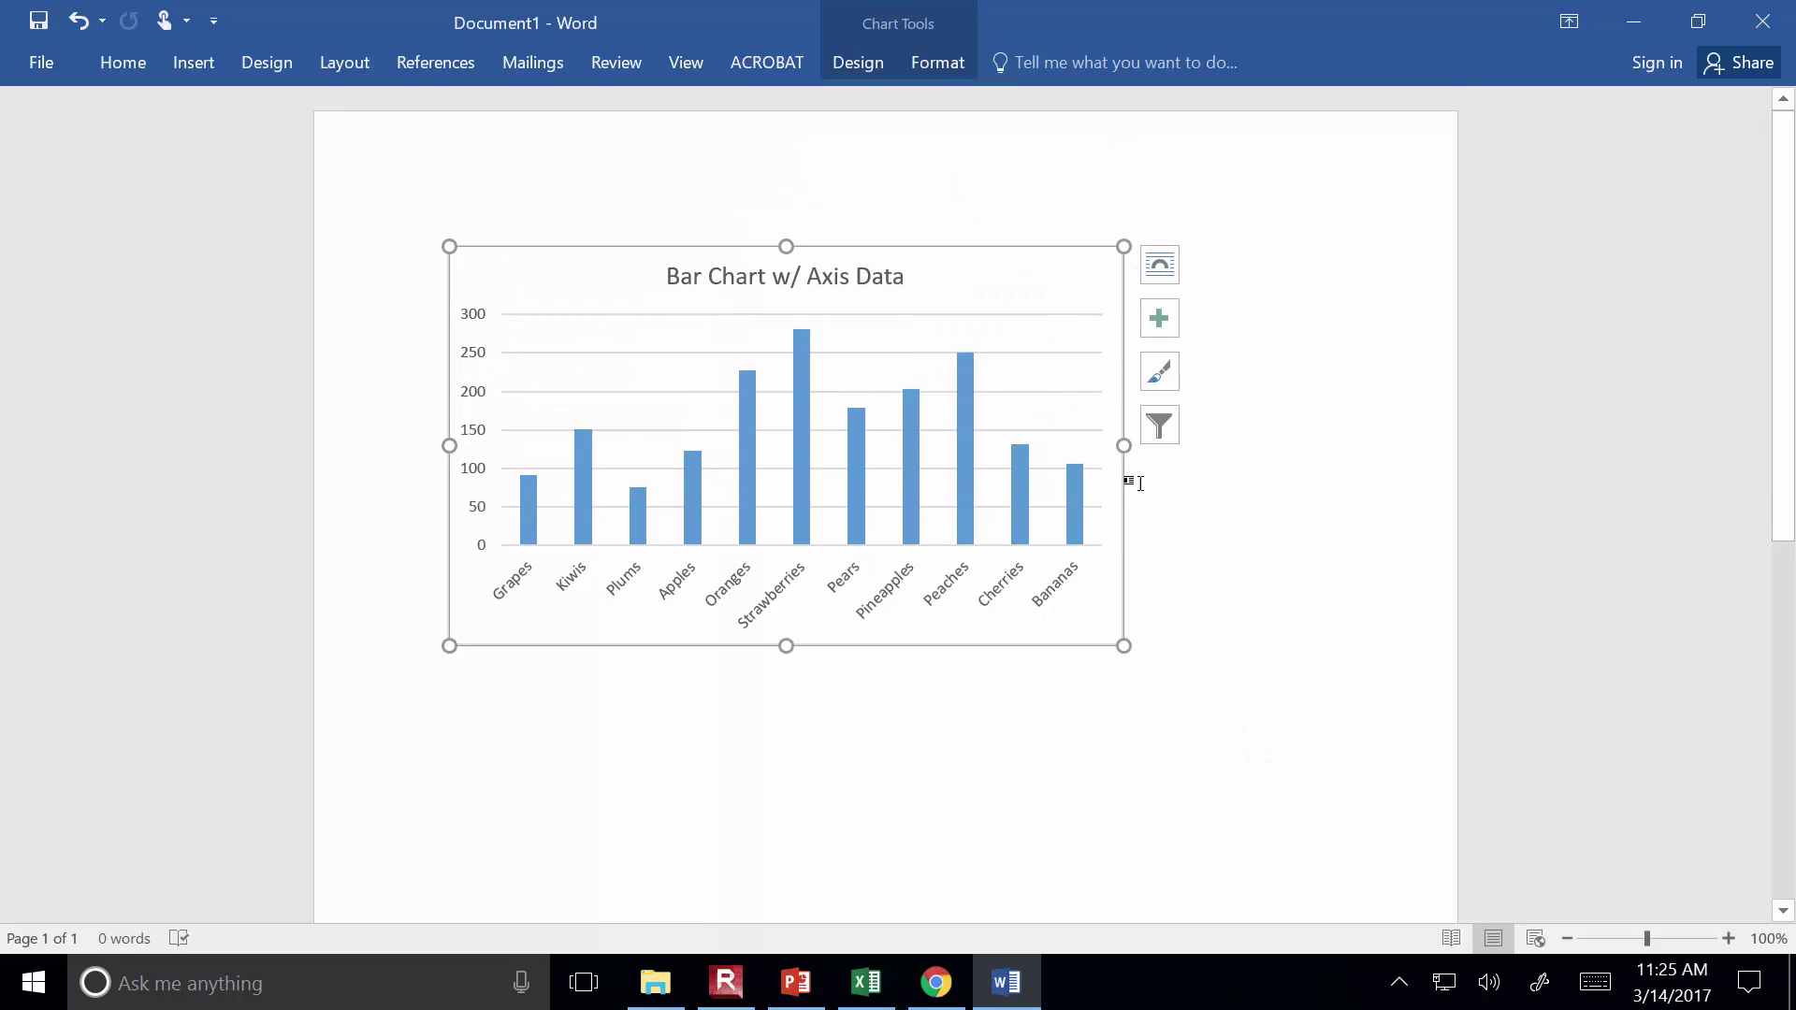
left_click_drag(1126, 446, 1320, 446)
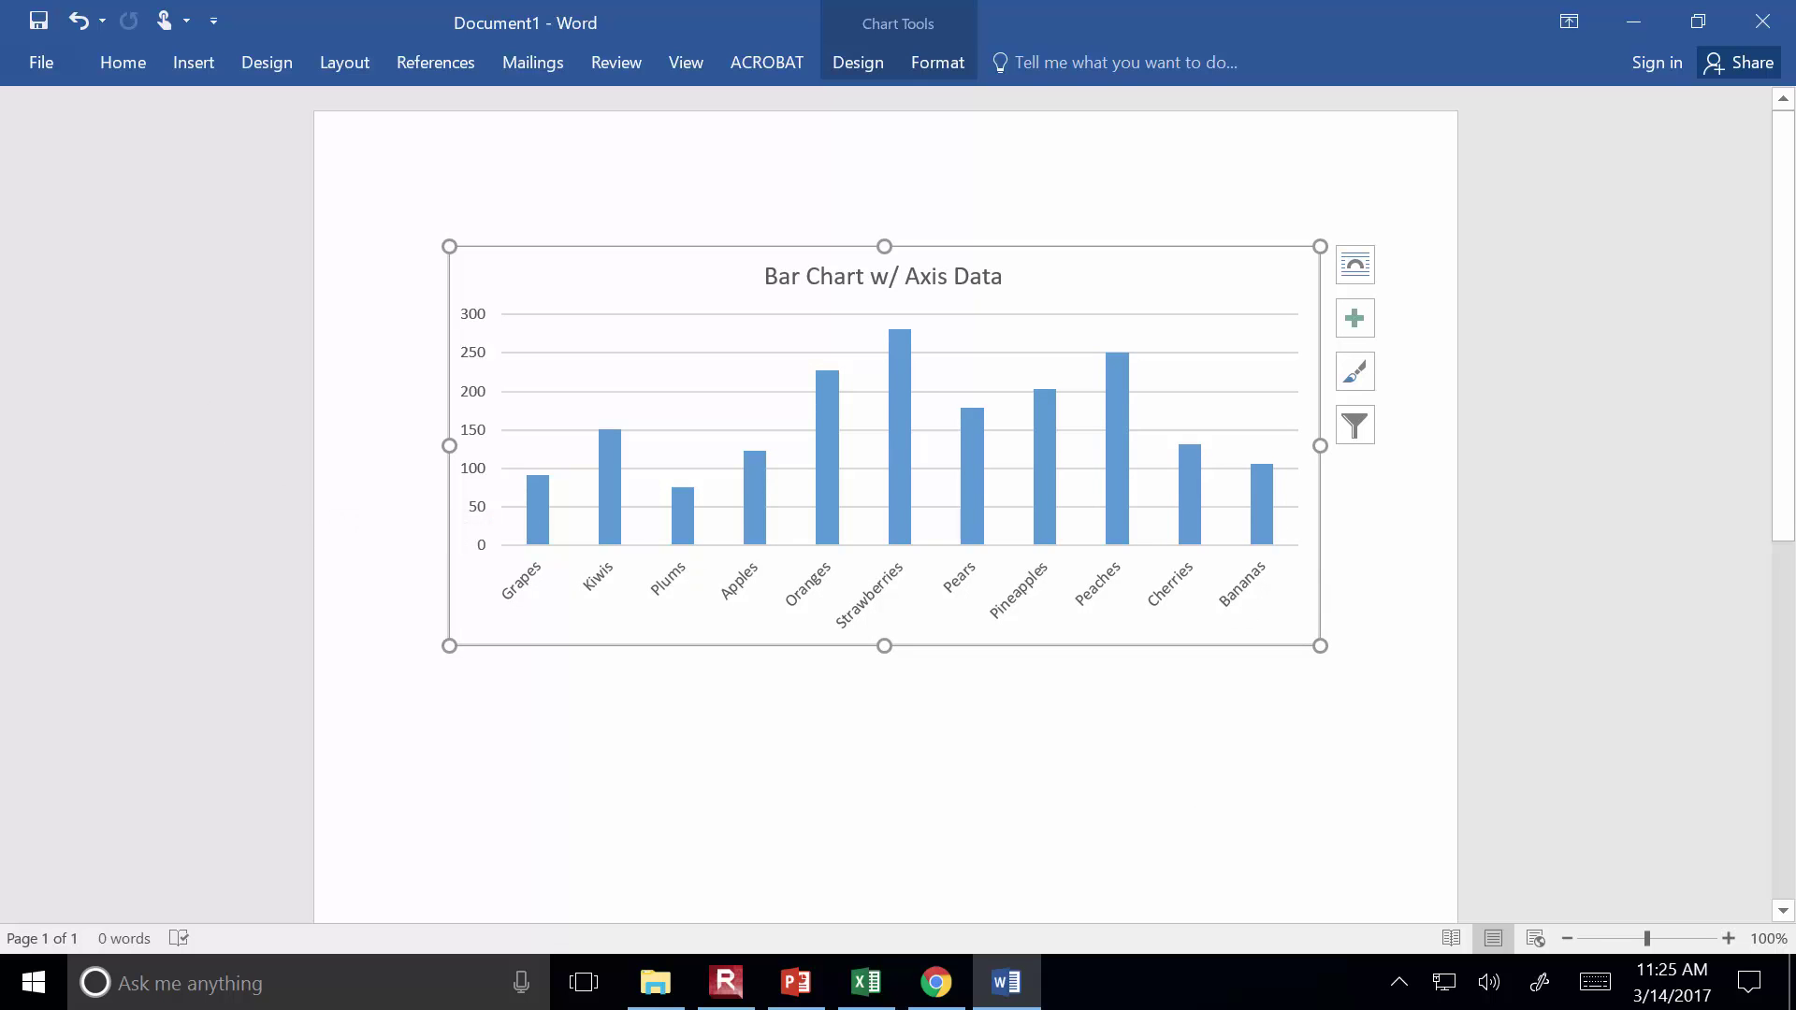
left_click(1333, 590)
key("Return")
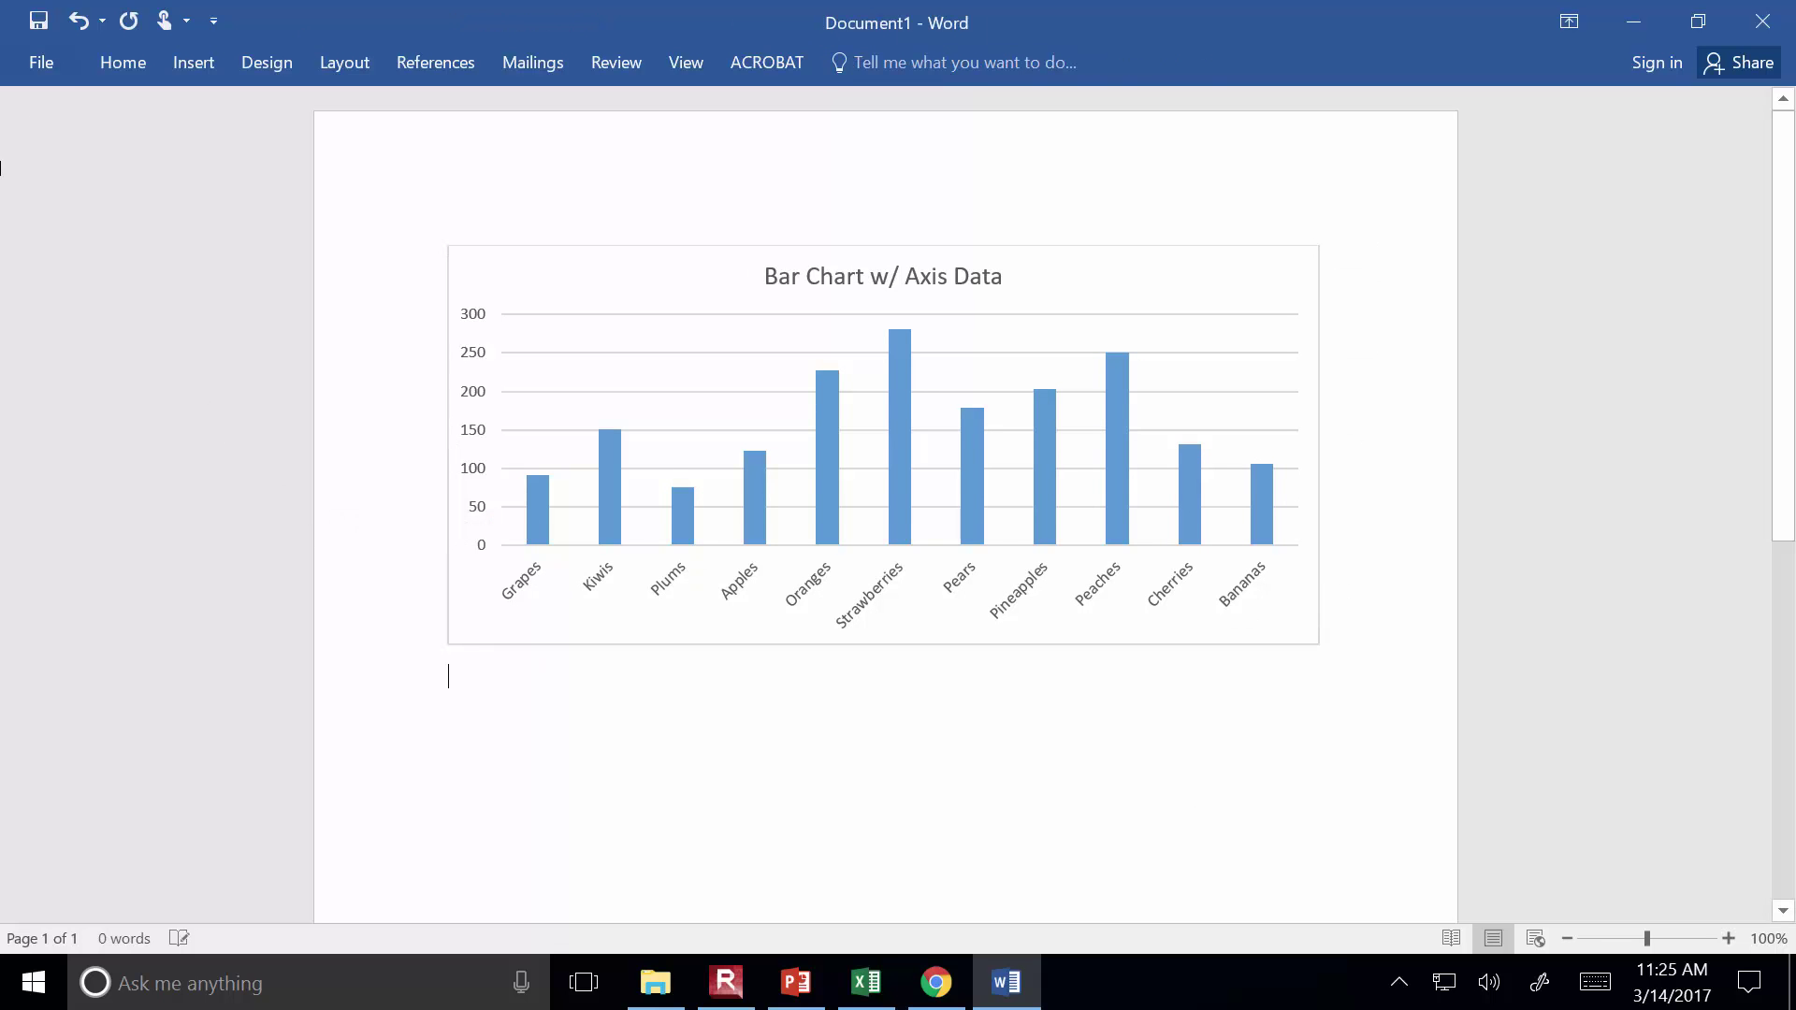
left_click(48, 60)
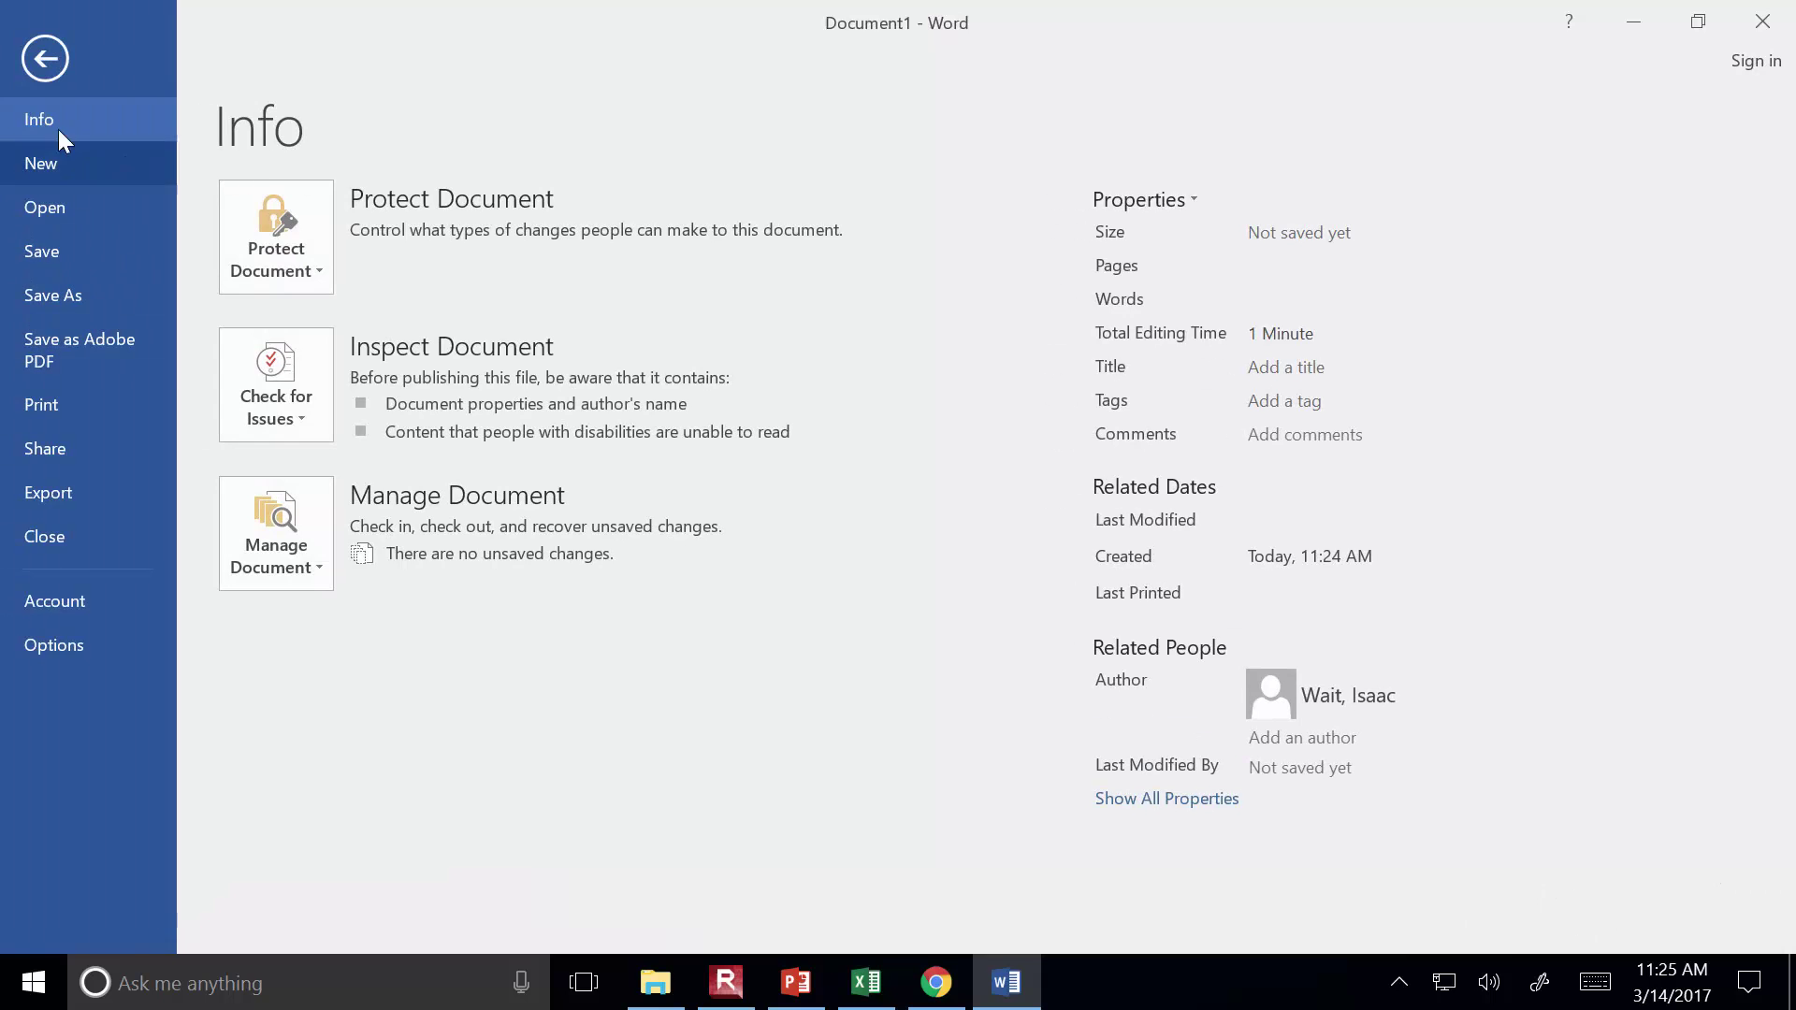
left_click(42, 47)
left_click(112, 53)
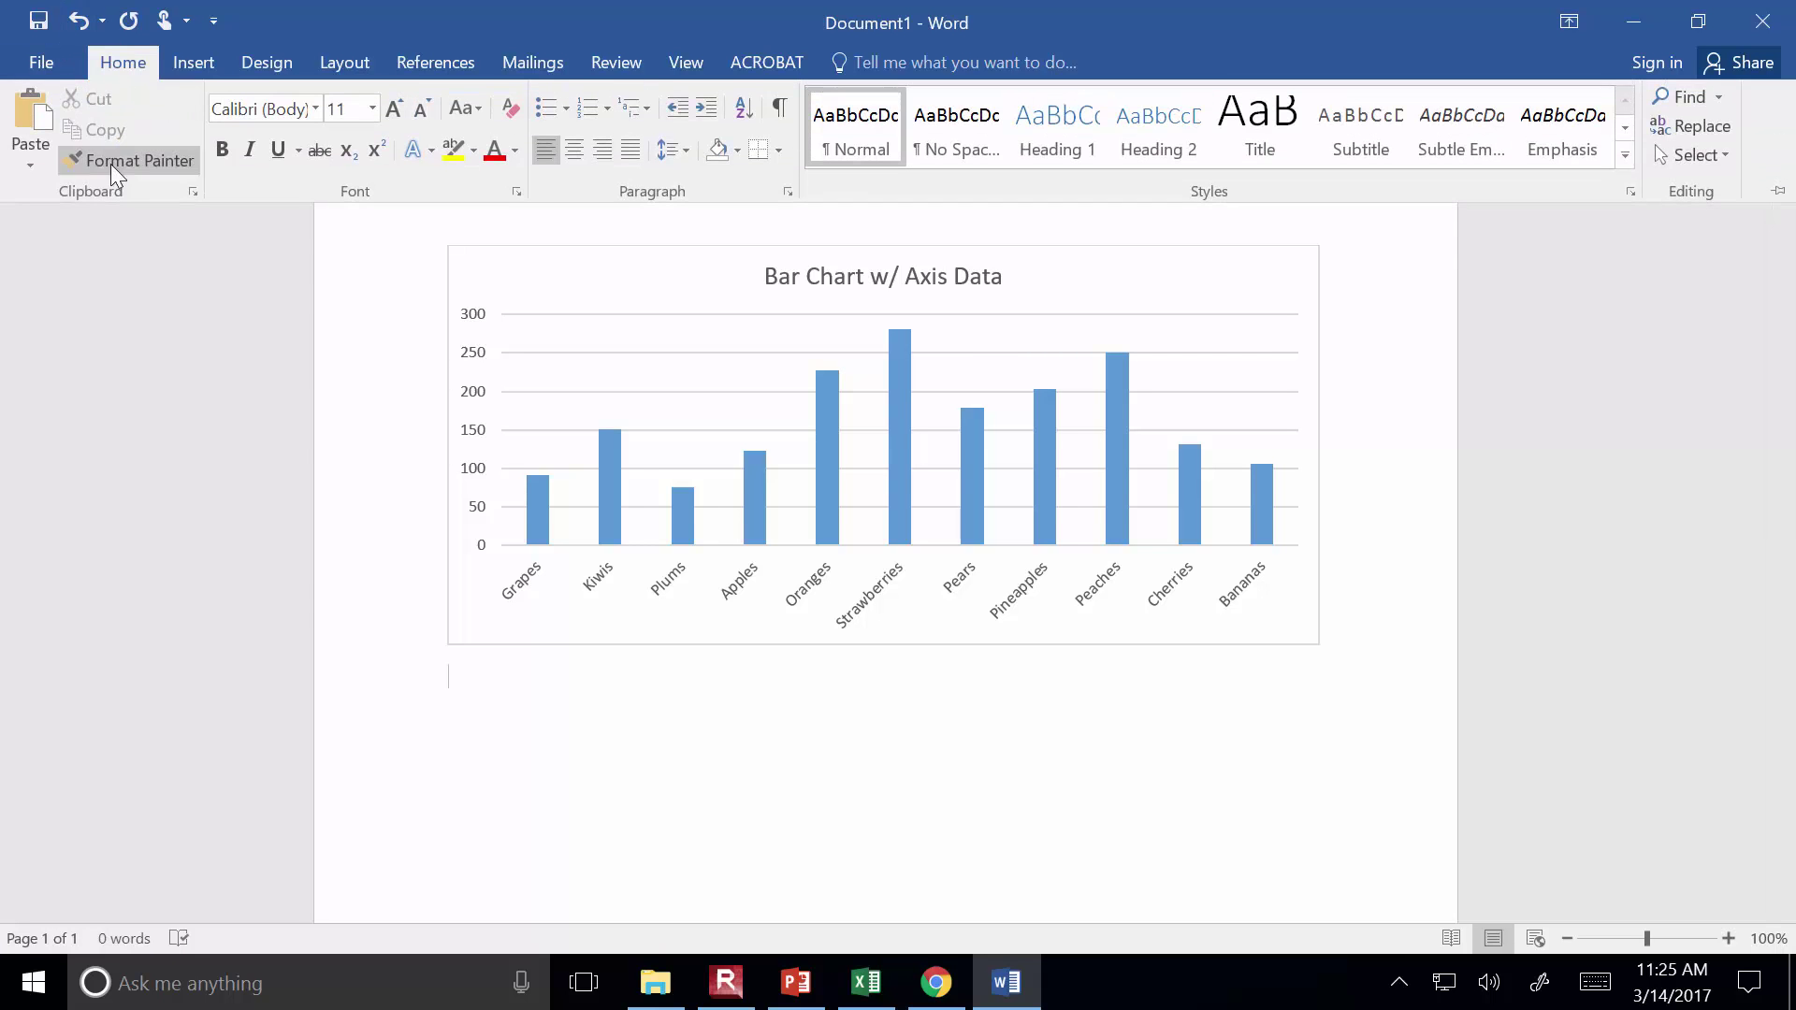
Paste the chart again as an Enhanced Metafile picture and widen it to the right
left_click(36, 172)
left_click(97, 269)
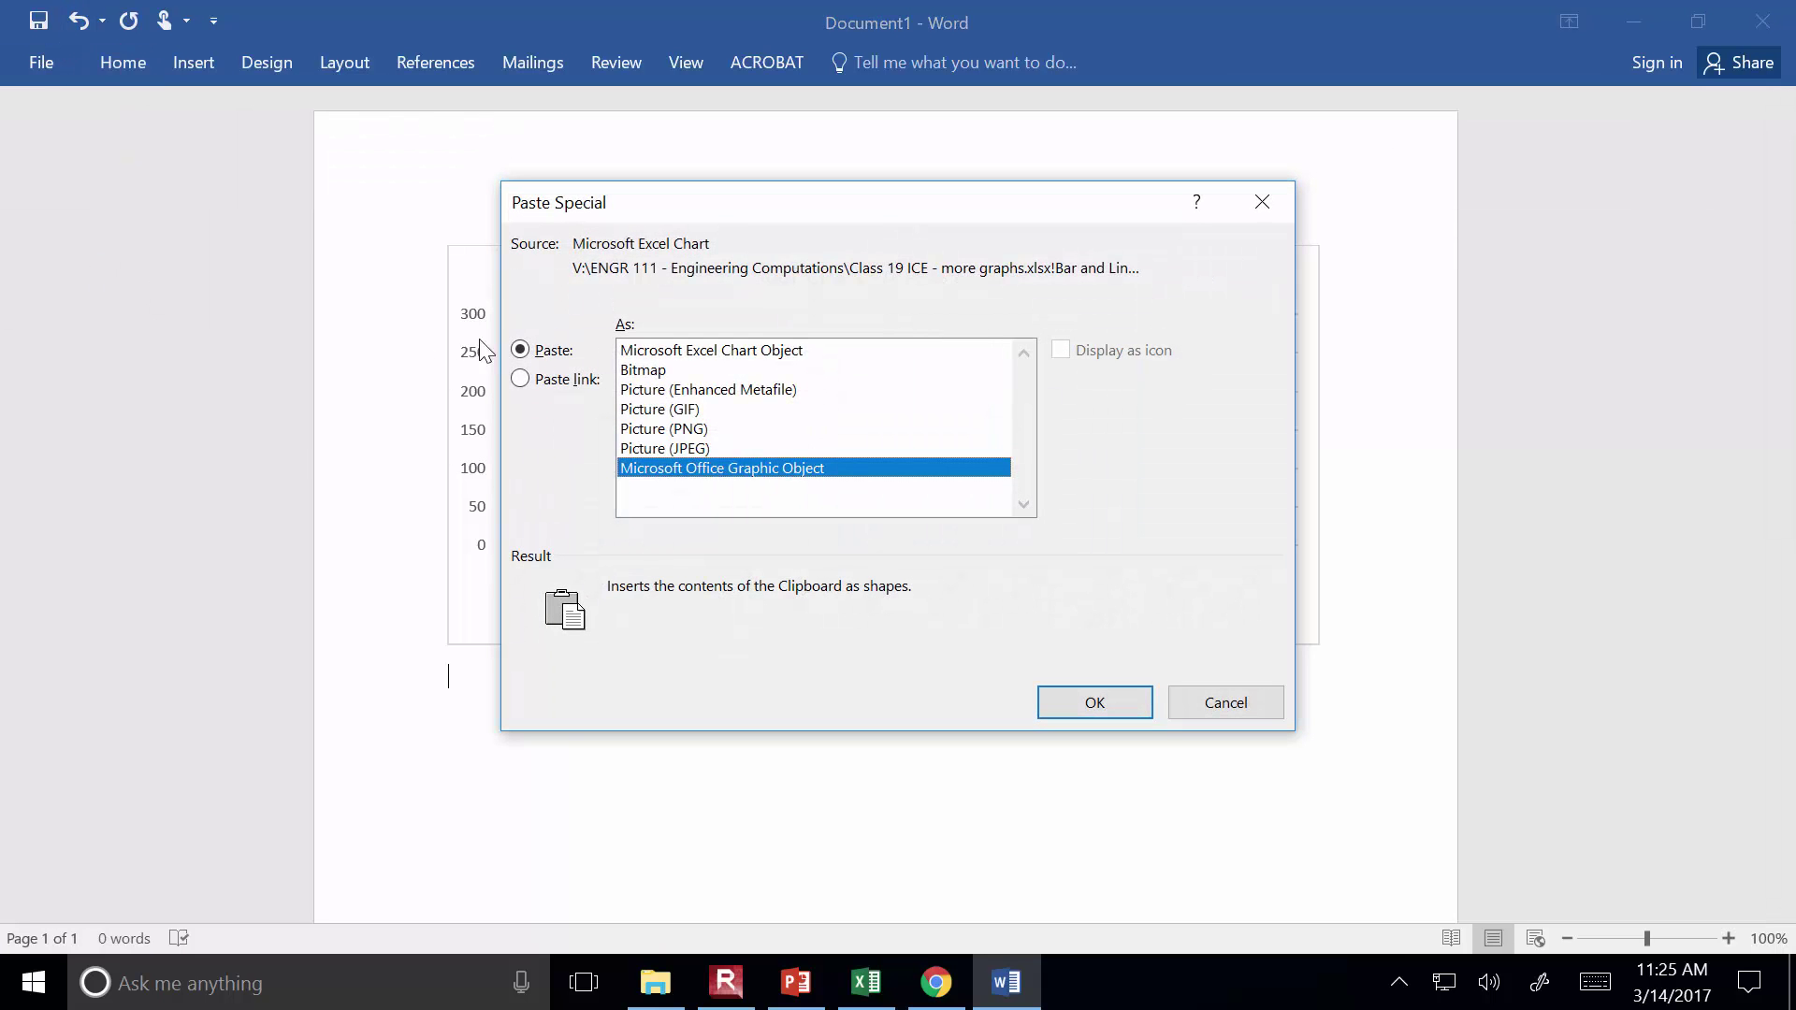
left_click(722, 402)
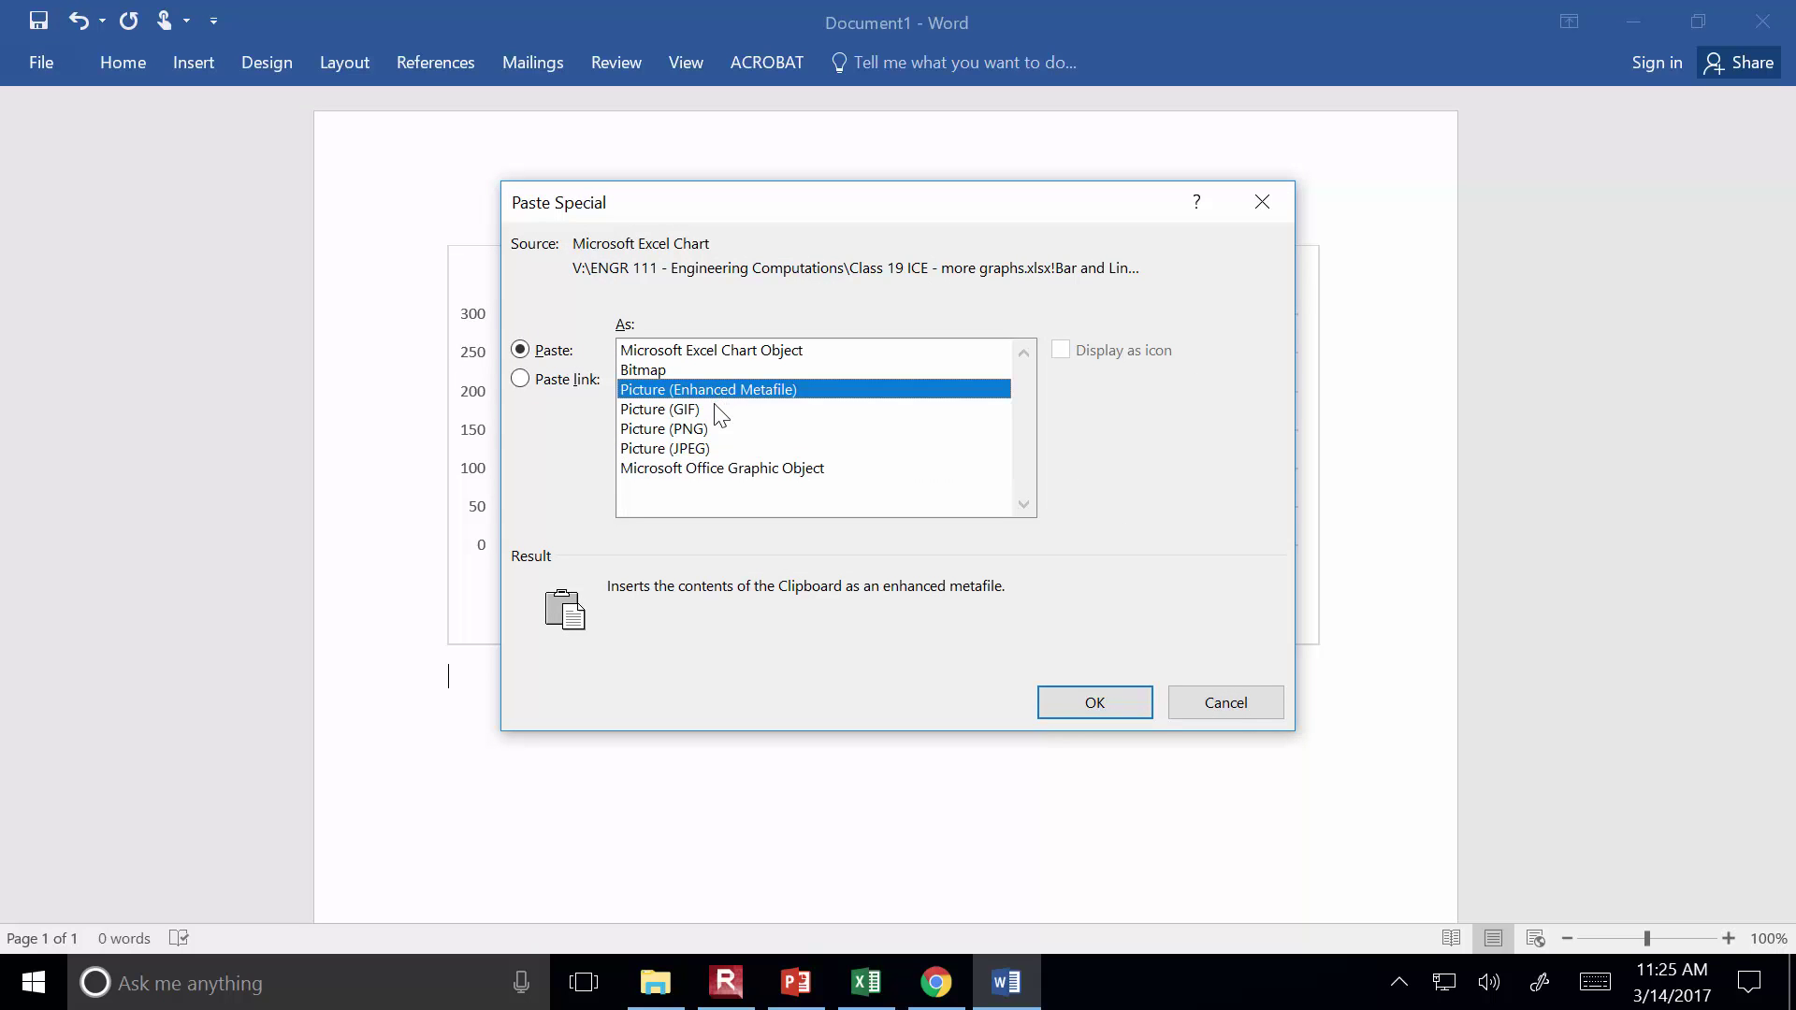
left_click(1130, 695)
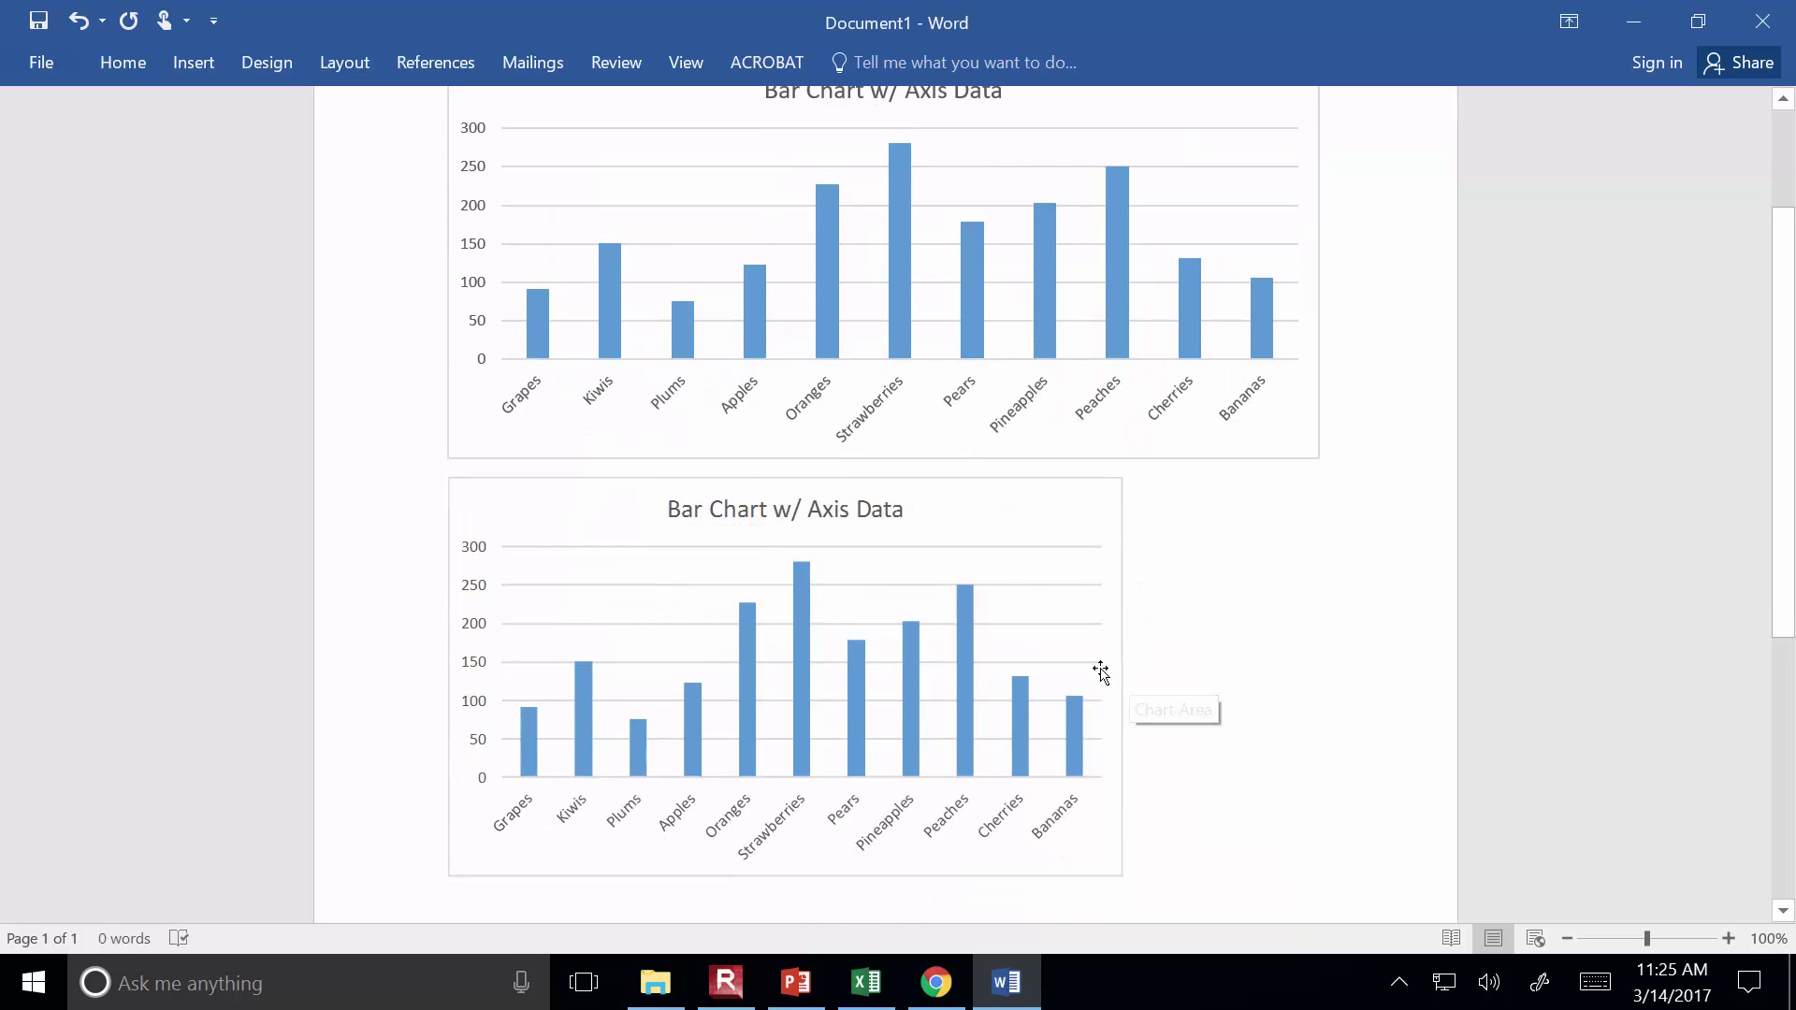
left_click(1119, 676)
left_click_drag(1124, 675, 1315, 684)
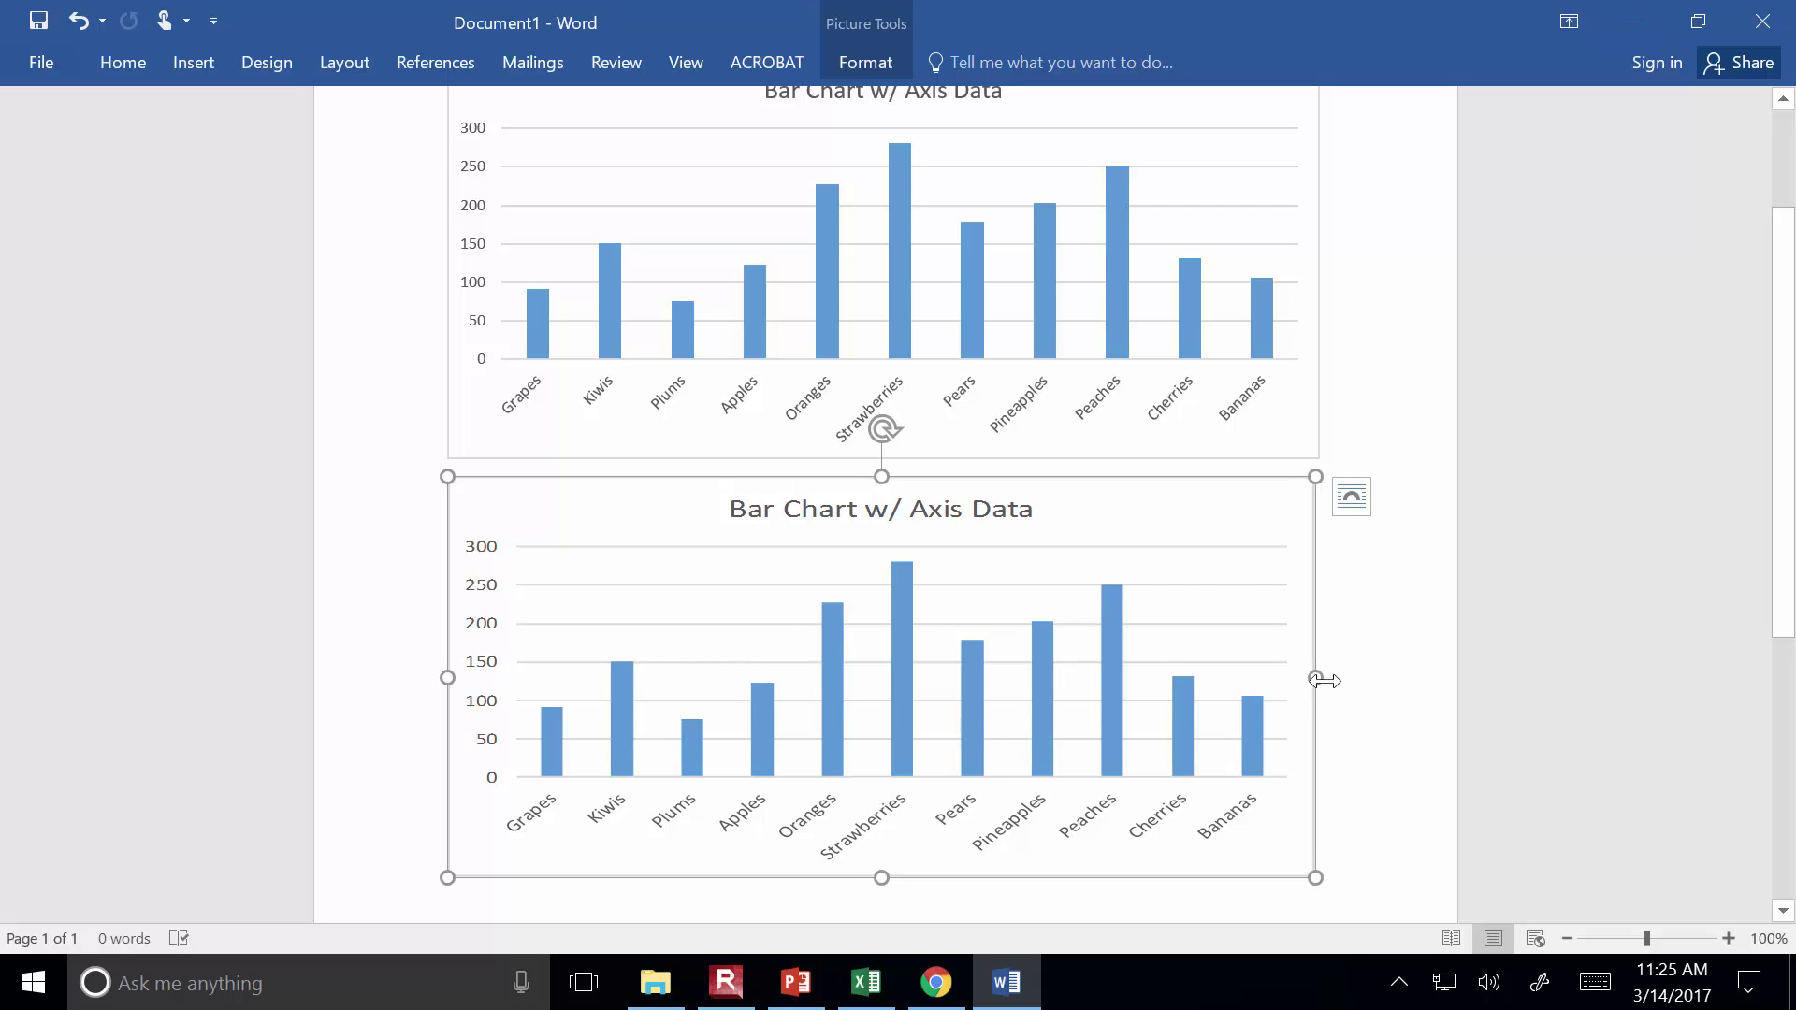
Narrow the upper chart slightly and delete the lower picture copy
scroll(1310, 681, "up", 3)
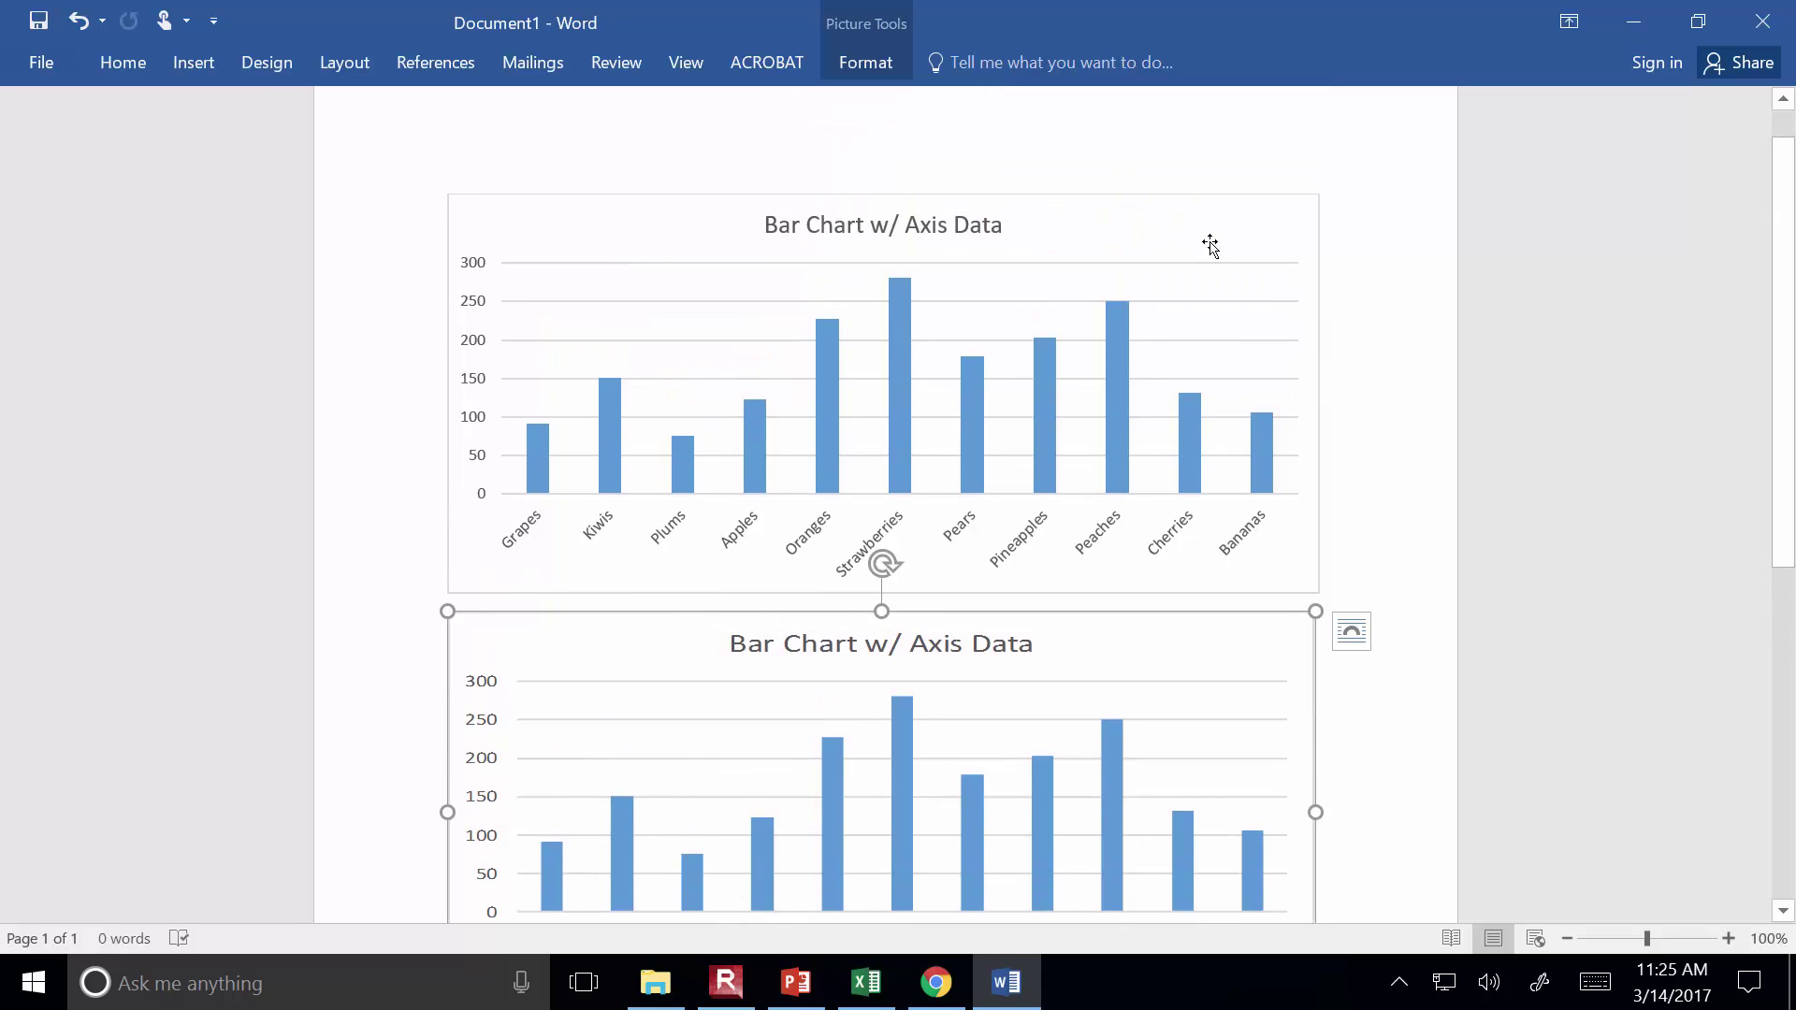
left_click(1196, 292)
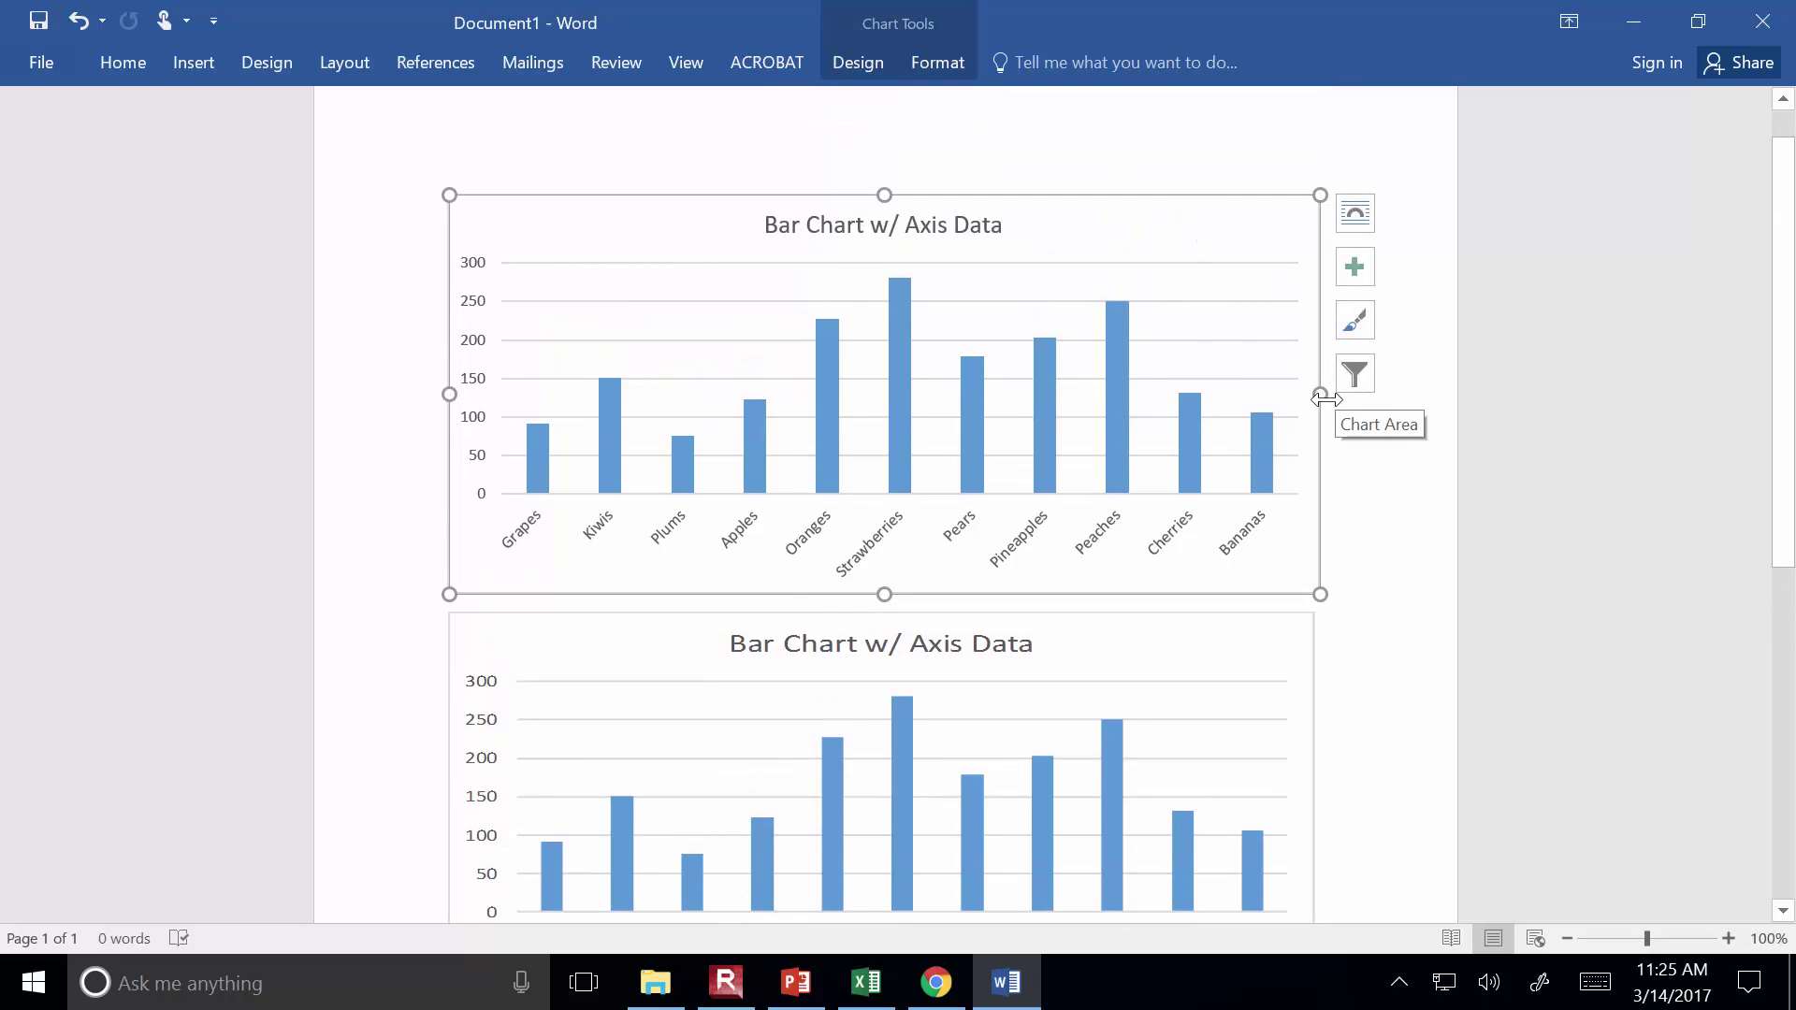
mouse_move(1320, 394)
left_mouse_down()
mouse_move(1056, 412)
mouse_move(1295, 394)
left_mouse_up()
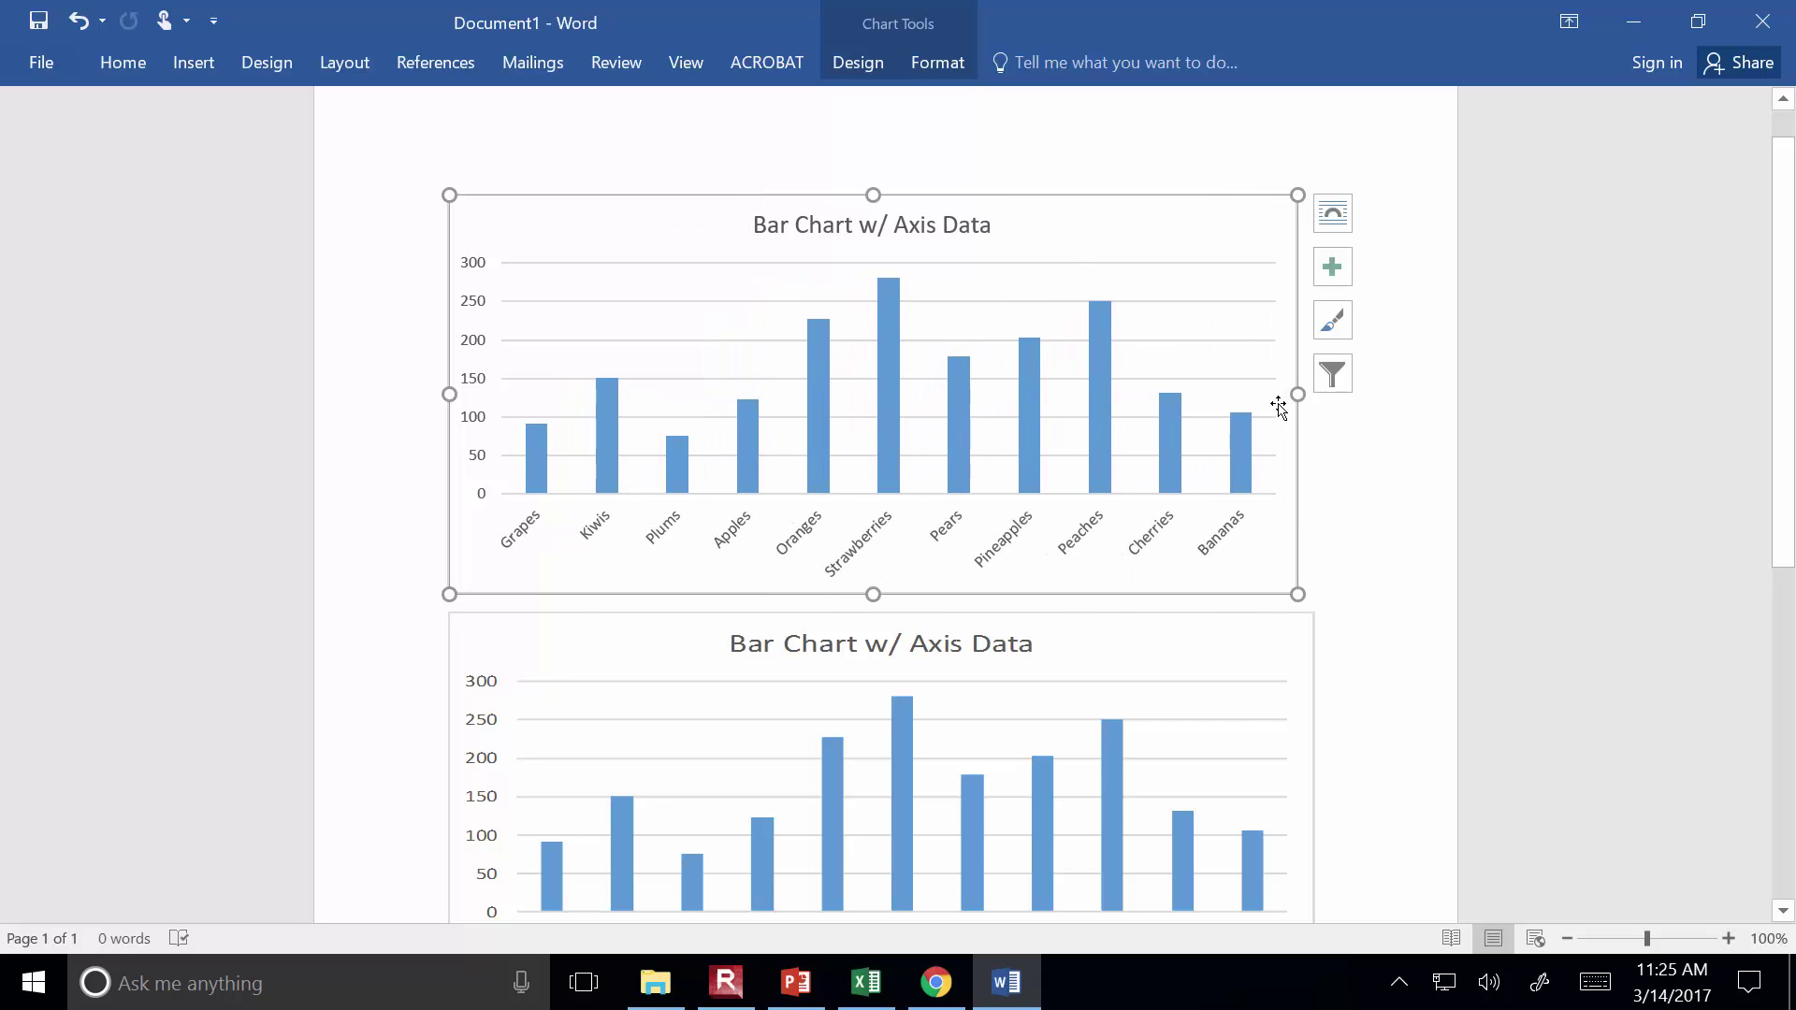
left_click(1263, 646)
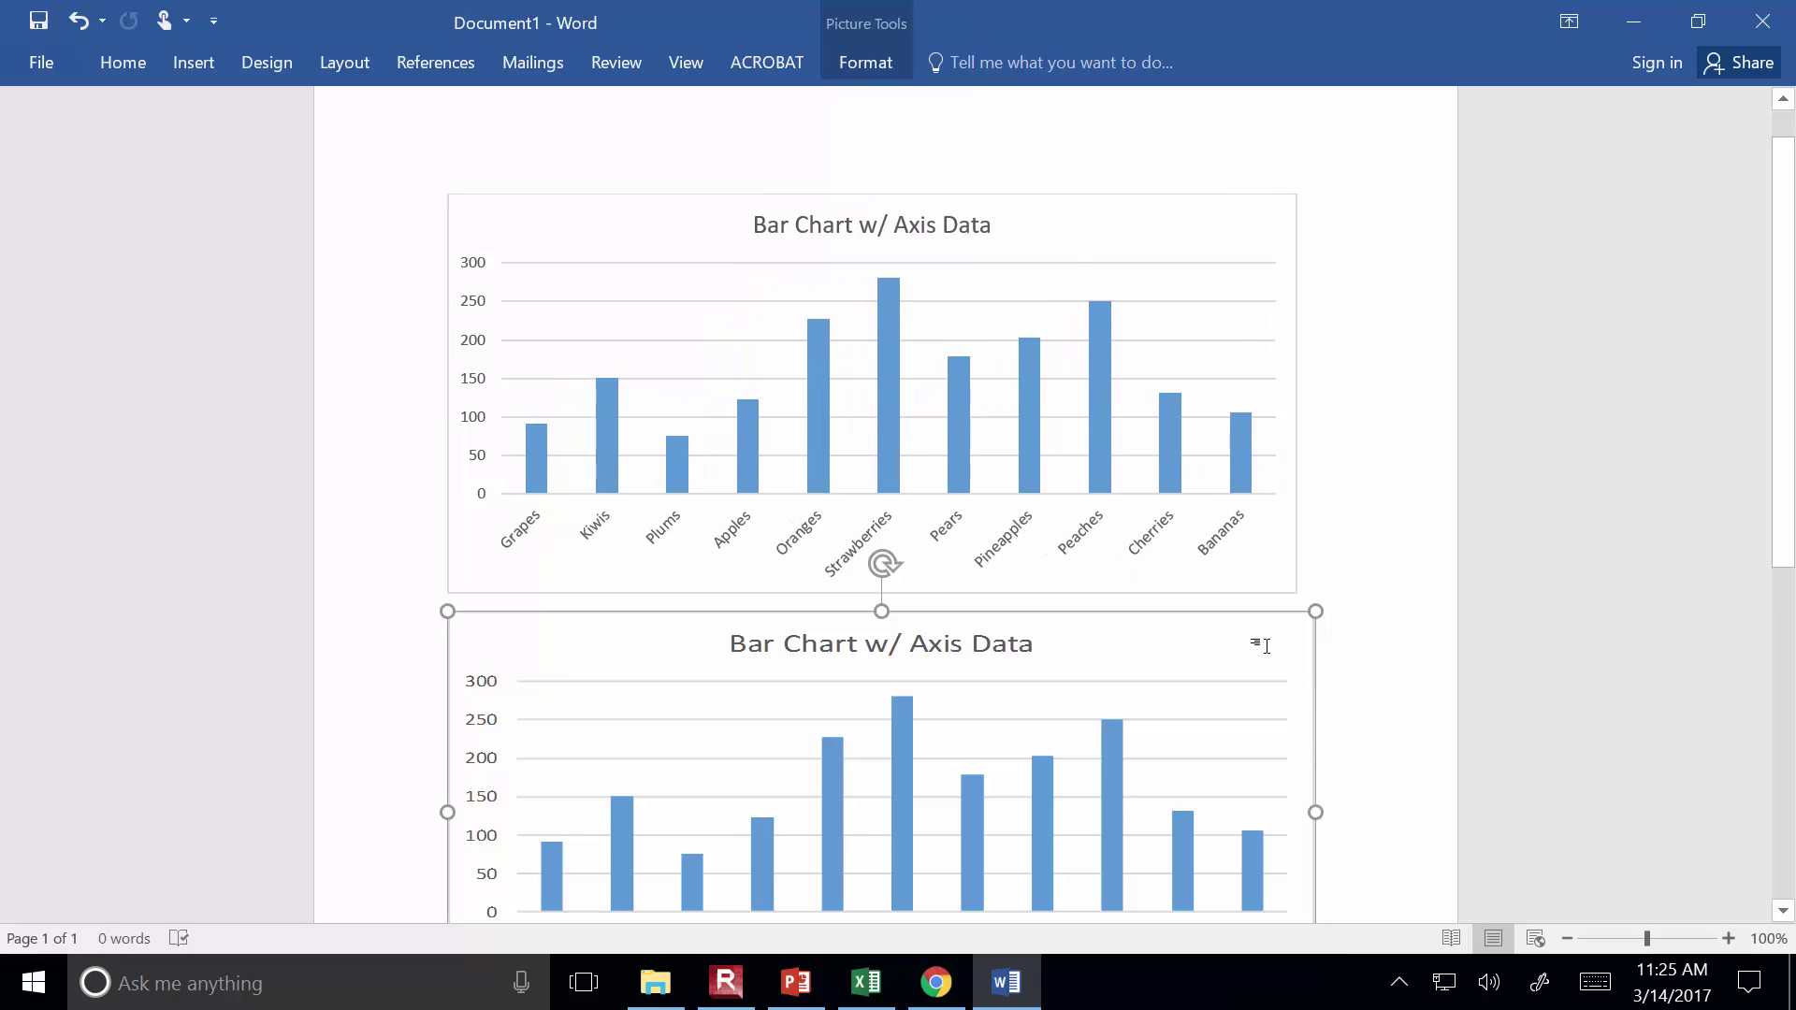
key("Delete")
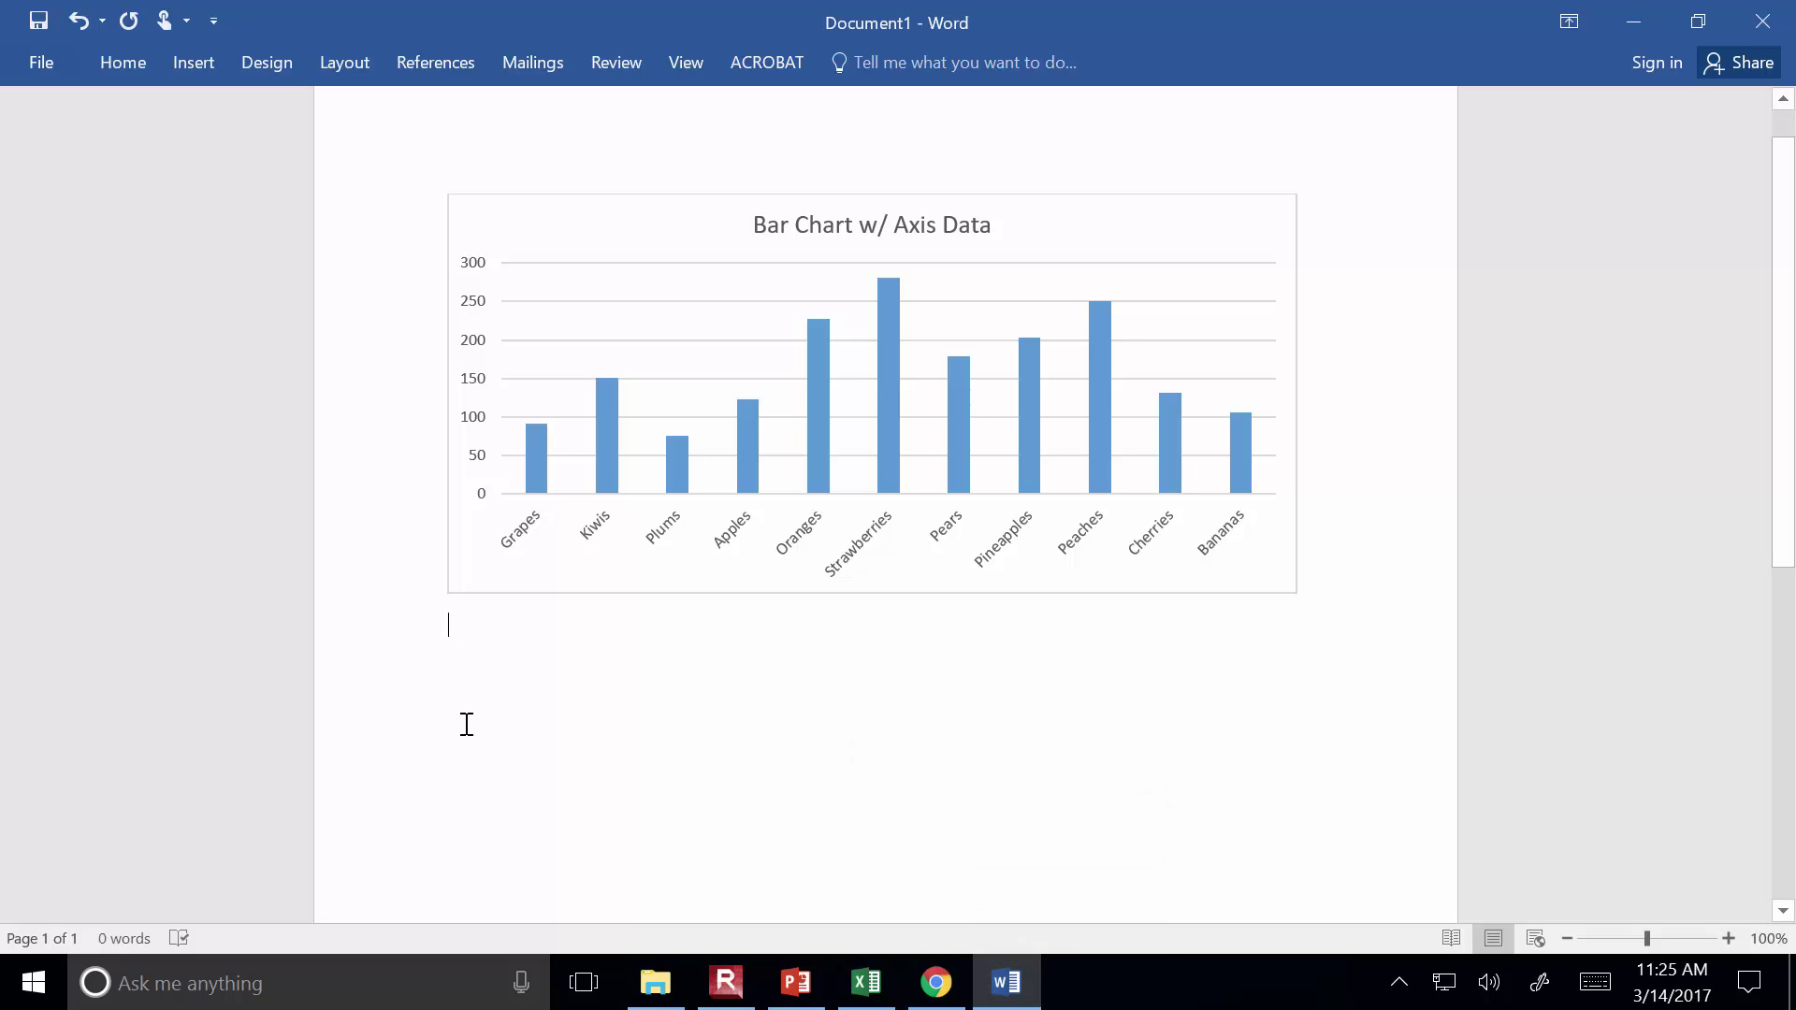
Present slide 10, 'Example: Paste Chart into MS Word', as a full-screen slide show
left_click(865, 999)
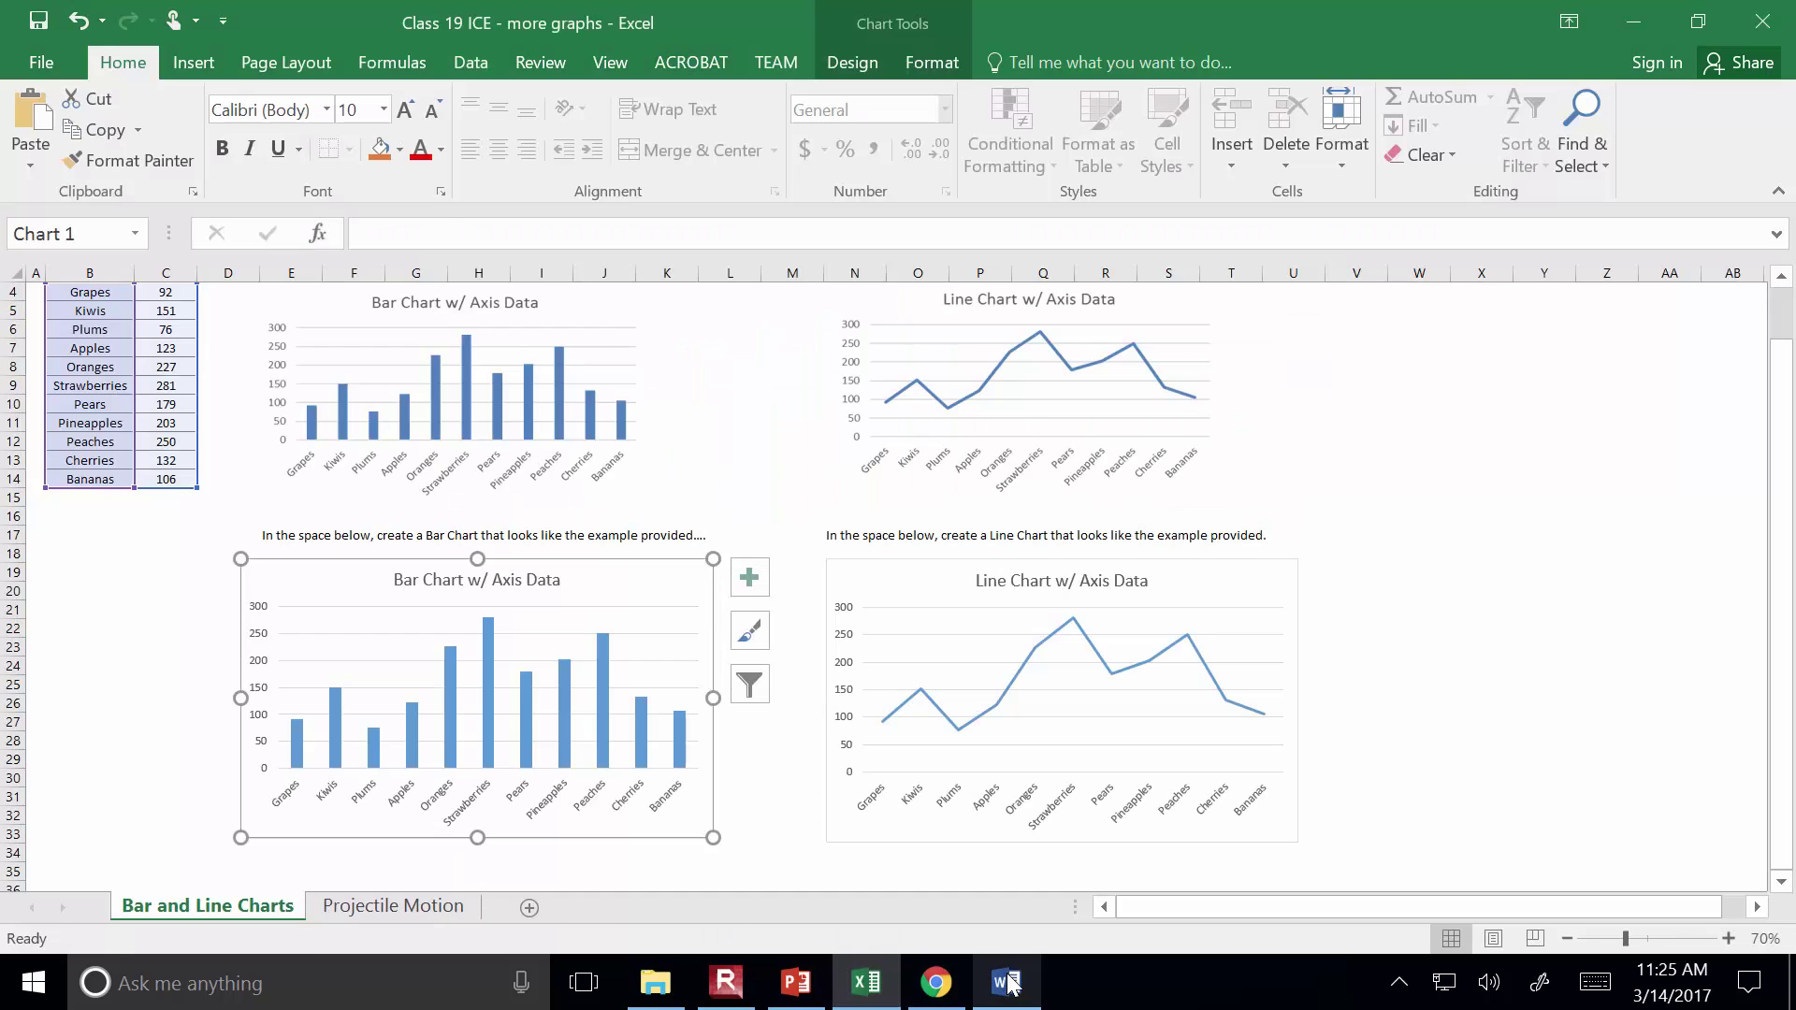
left_click(1006, 988)
left_click(808, 997)
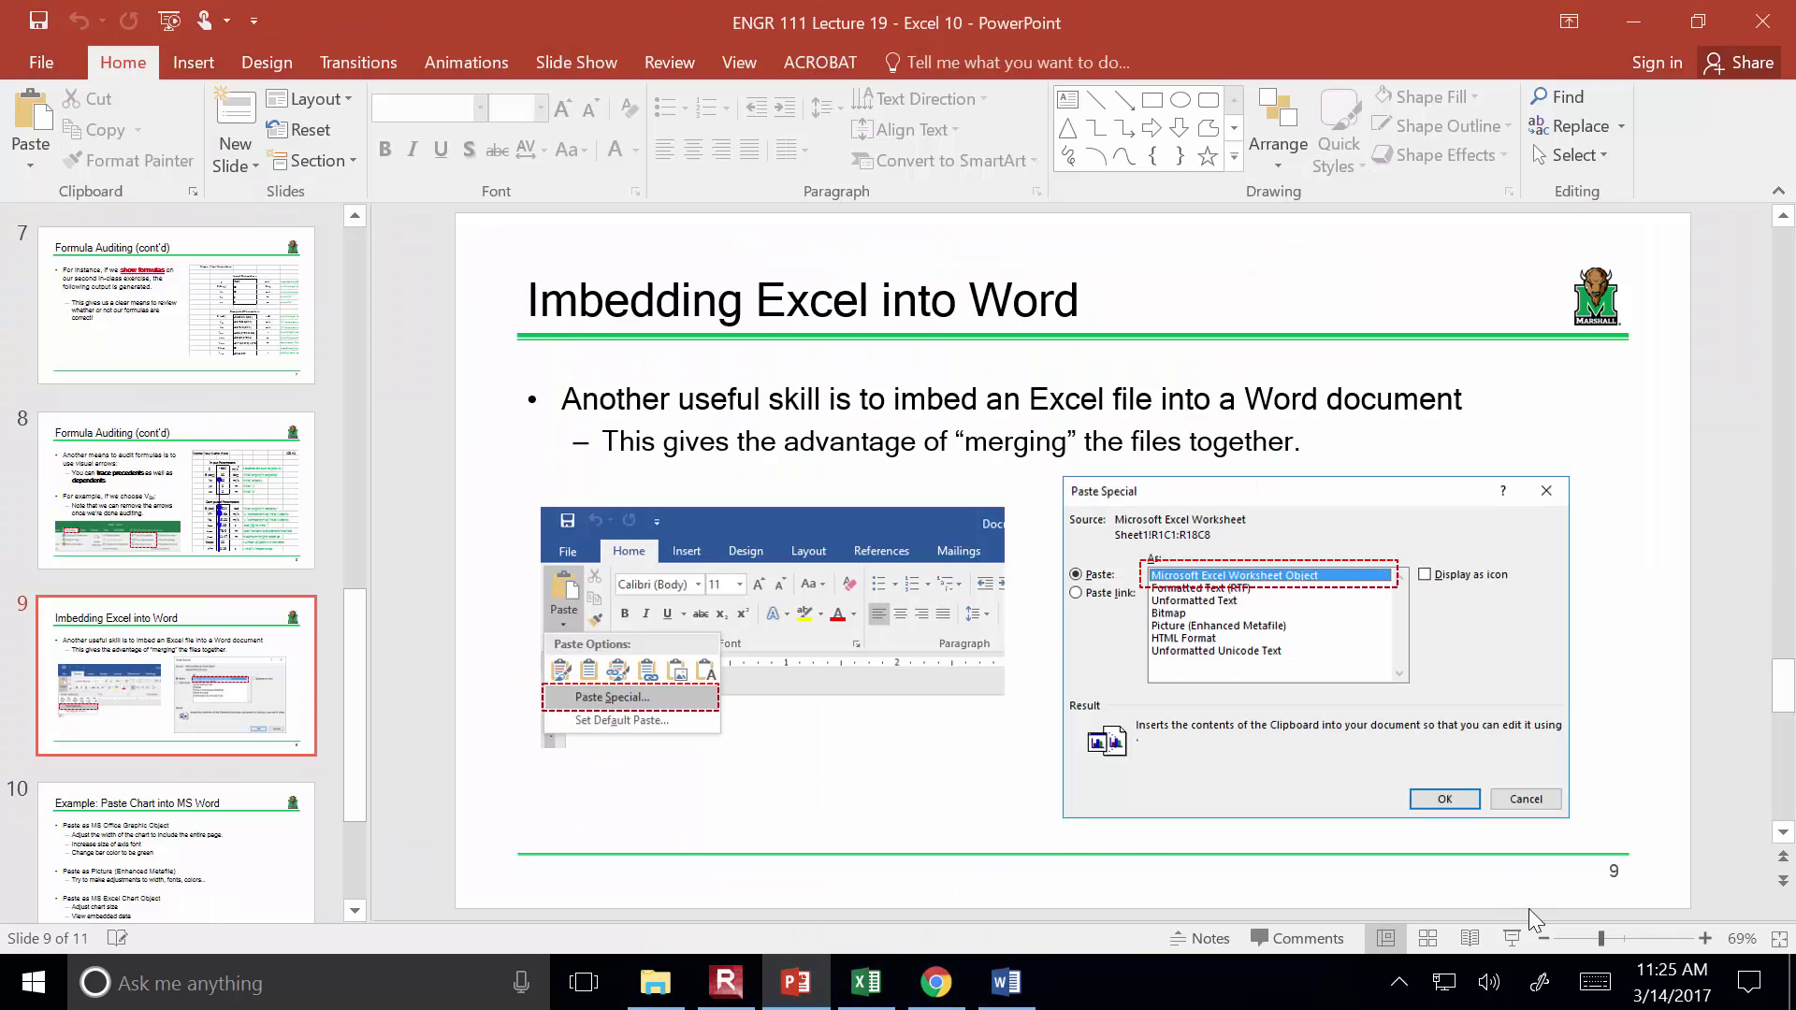
left_click(219, 868)
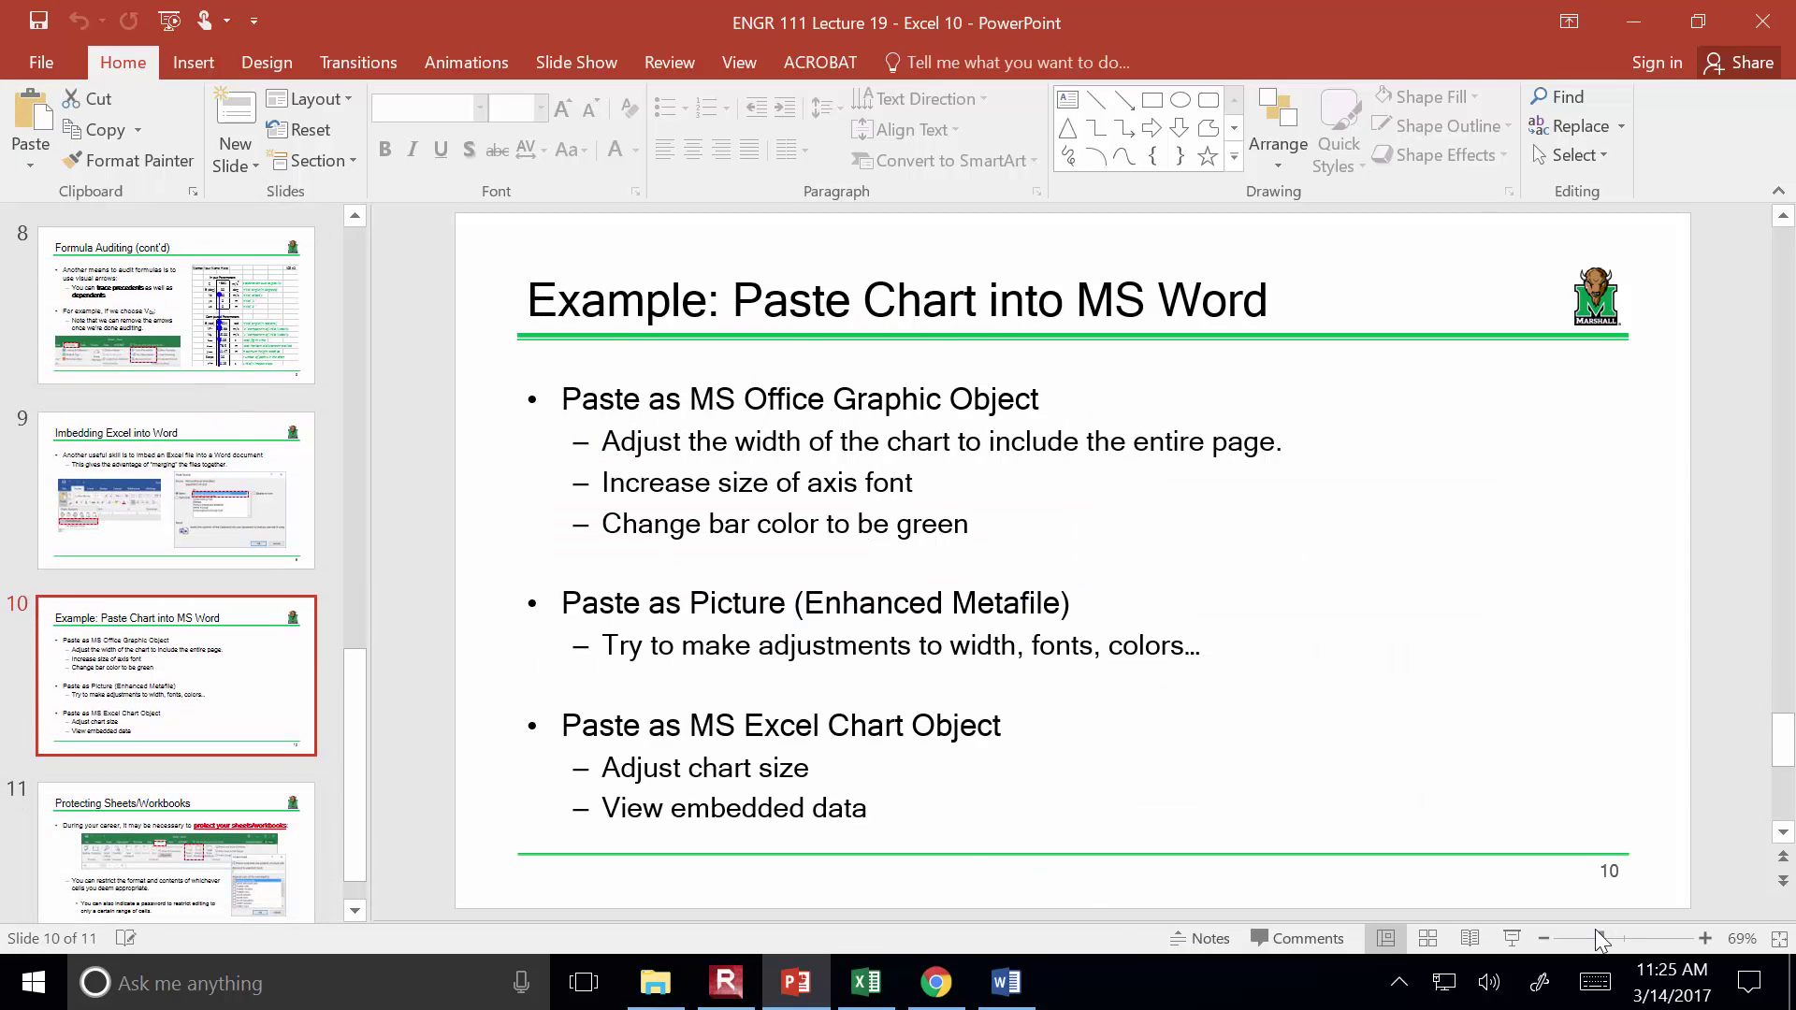
left_click(1511, 939)
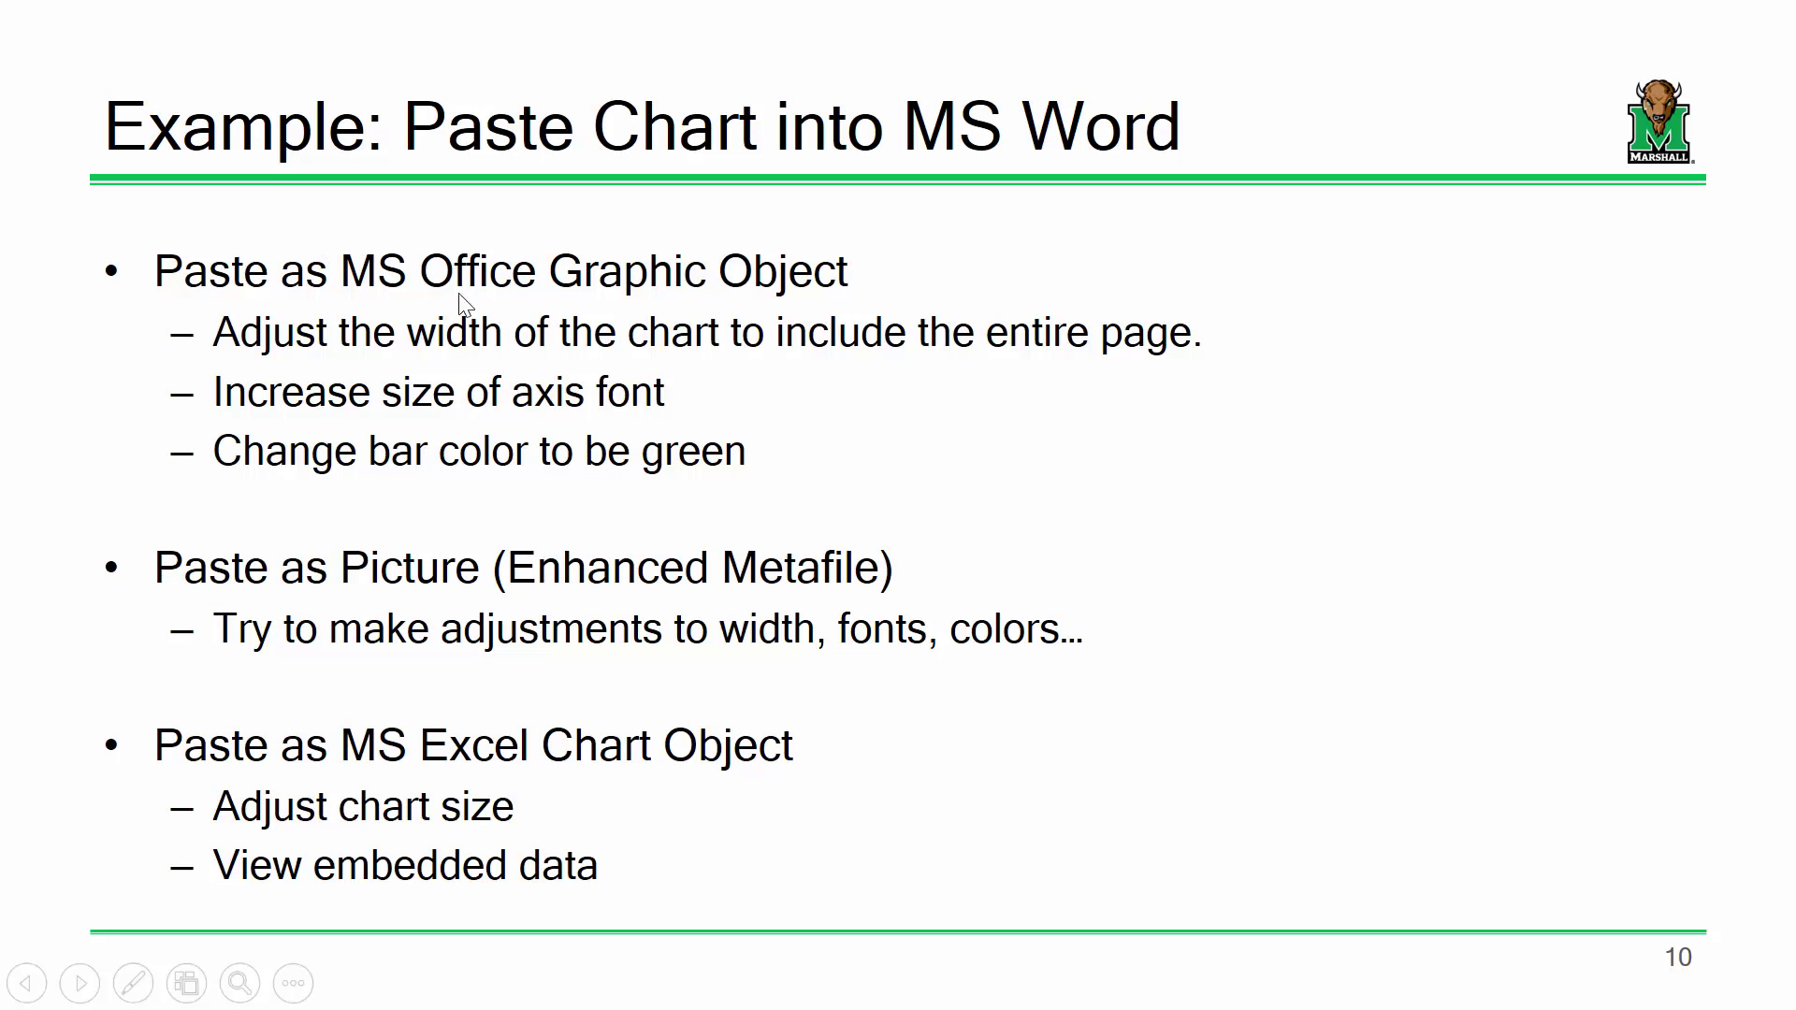
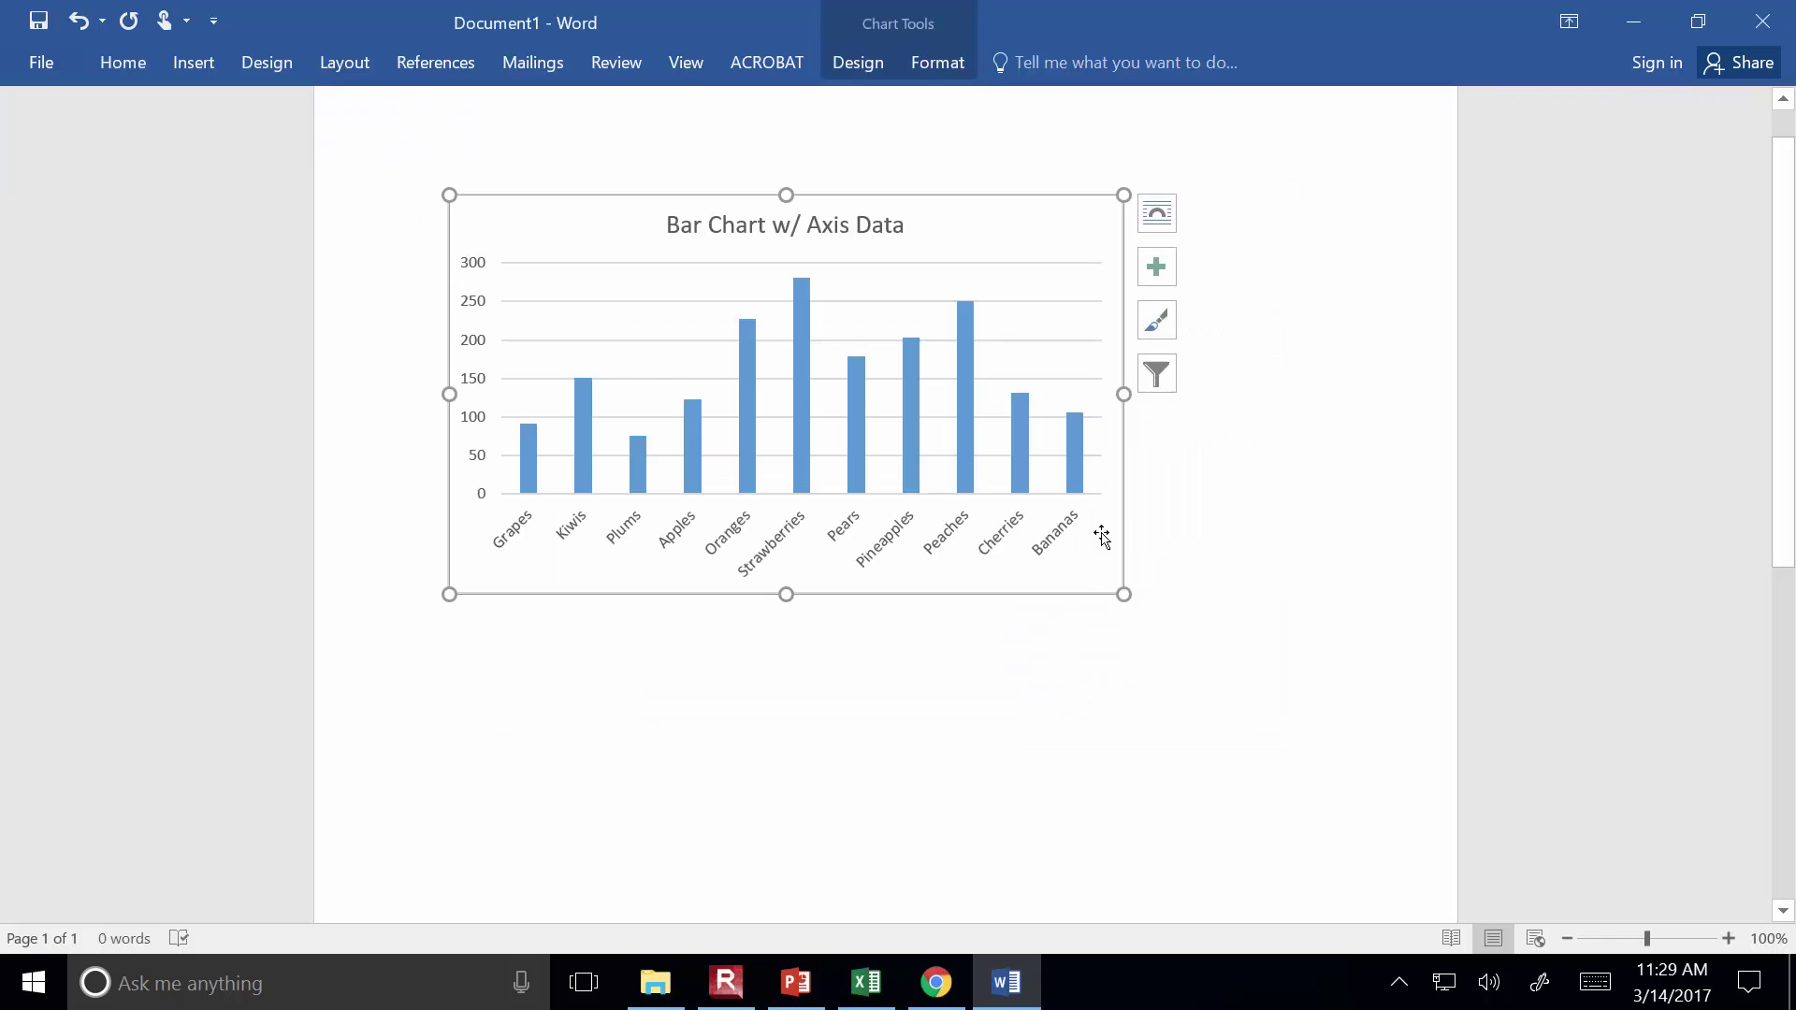
Drag the Bar Chart w/ Axis Data chart's right edge outward so it spans more of the page
left_click_drag(1123, 394, 1355, 393)
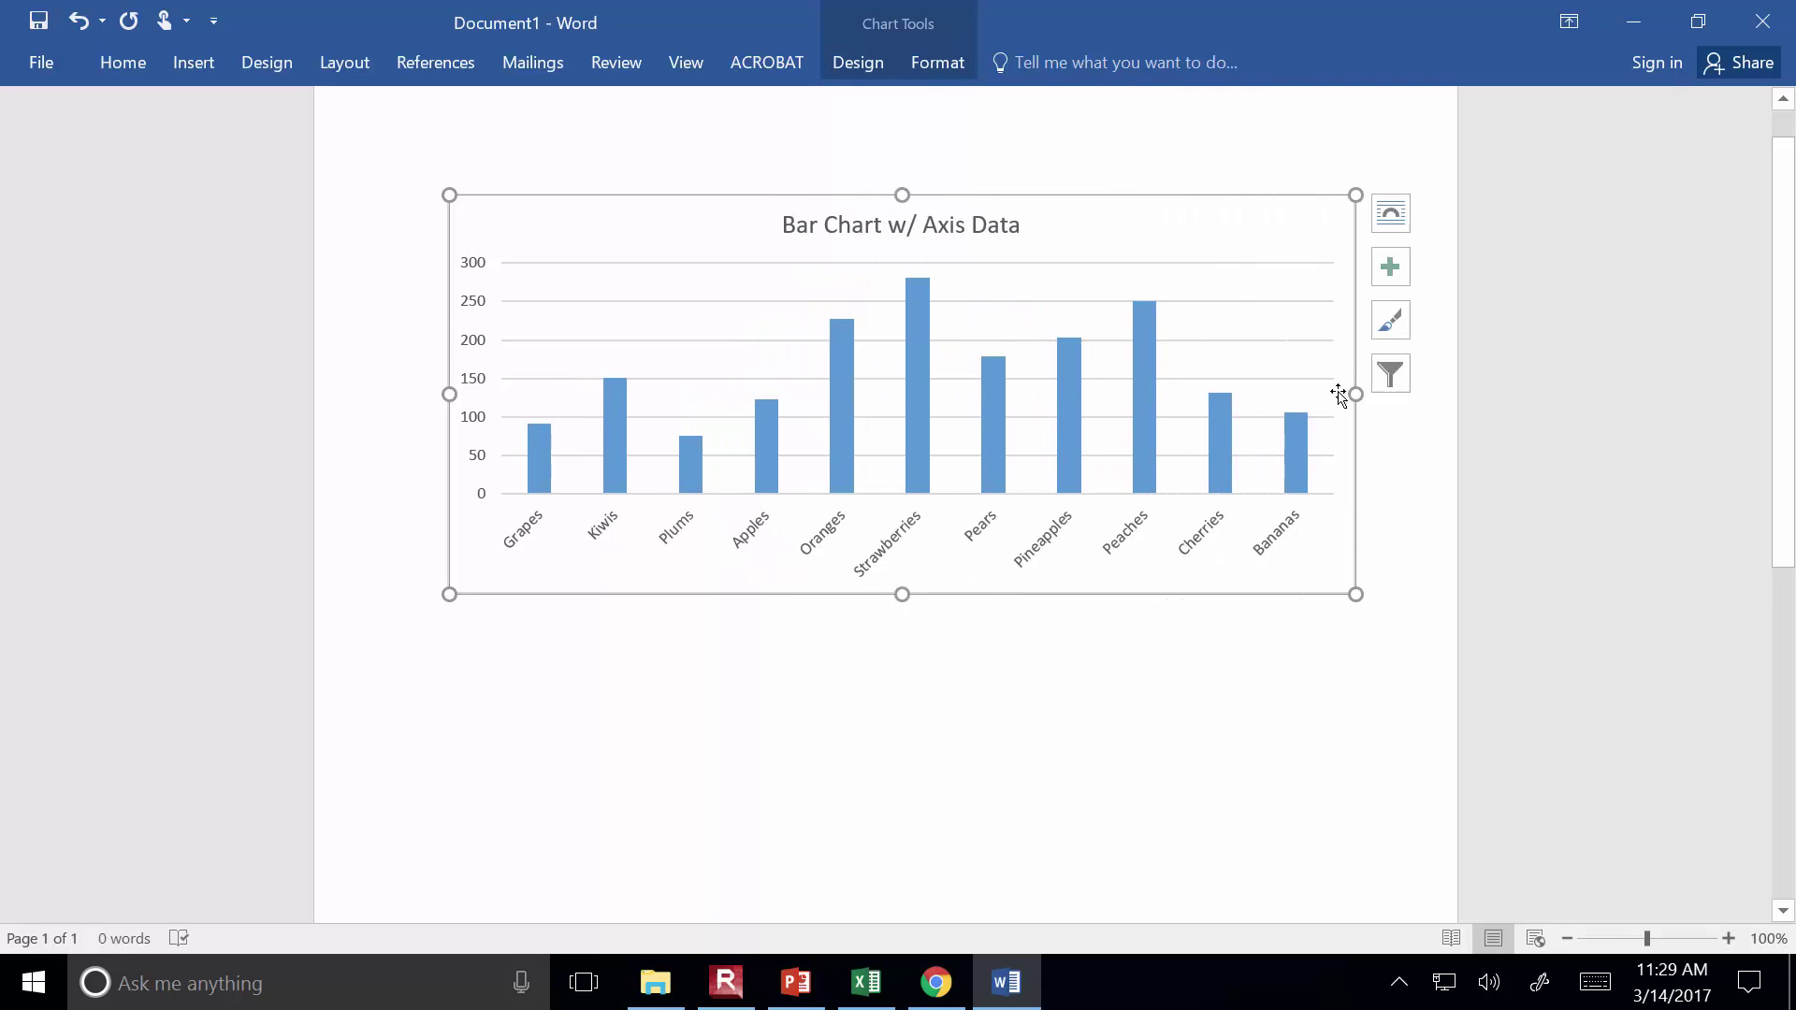
Give all eleven chart bars a solid dark green fill through Format Data Series
right_click(1146, 367)
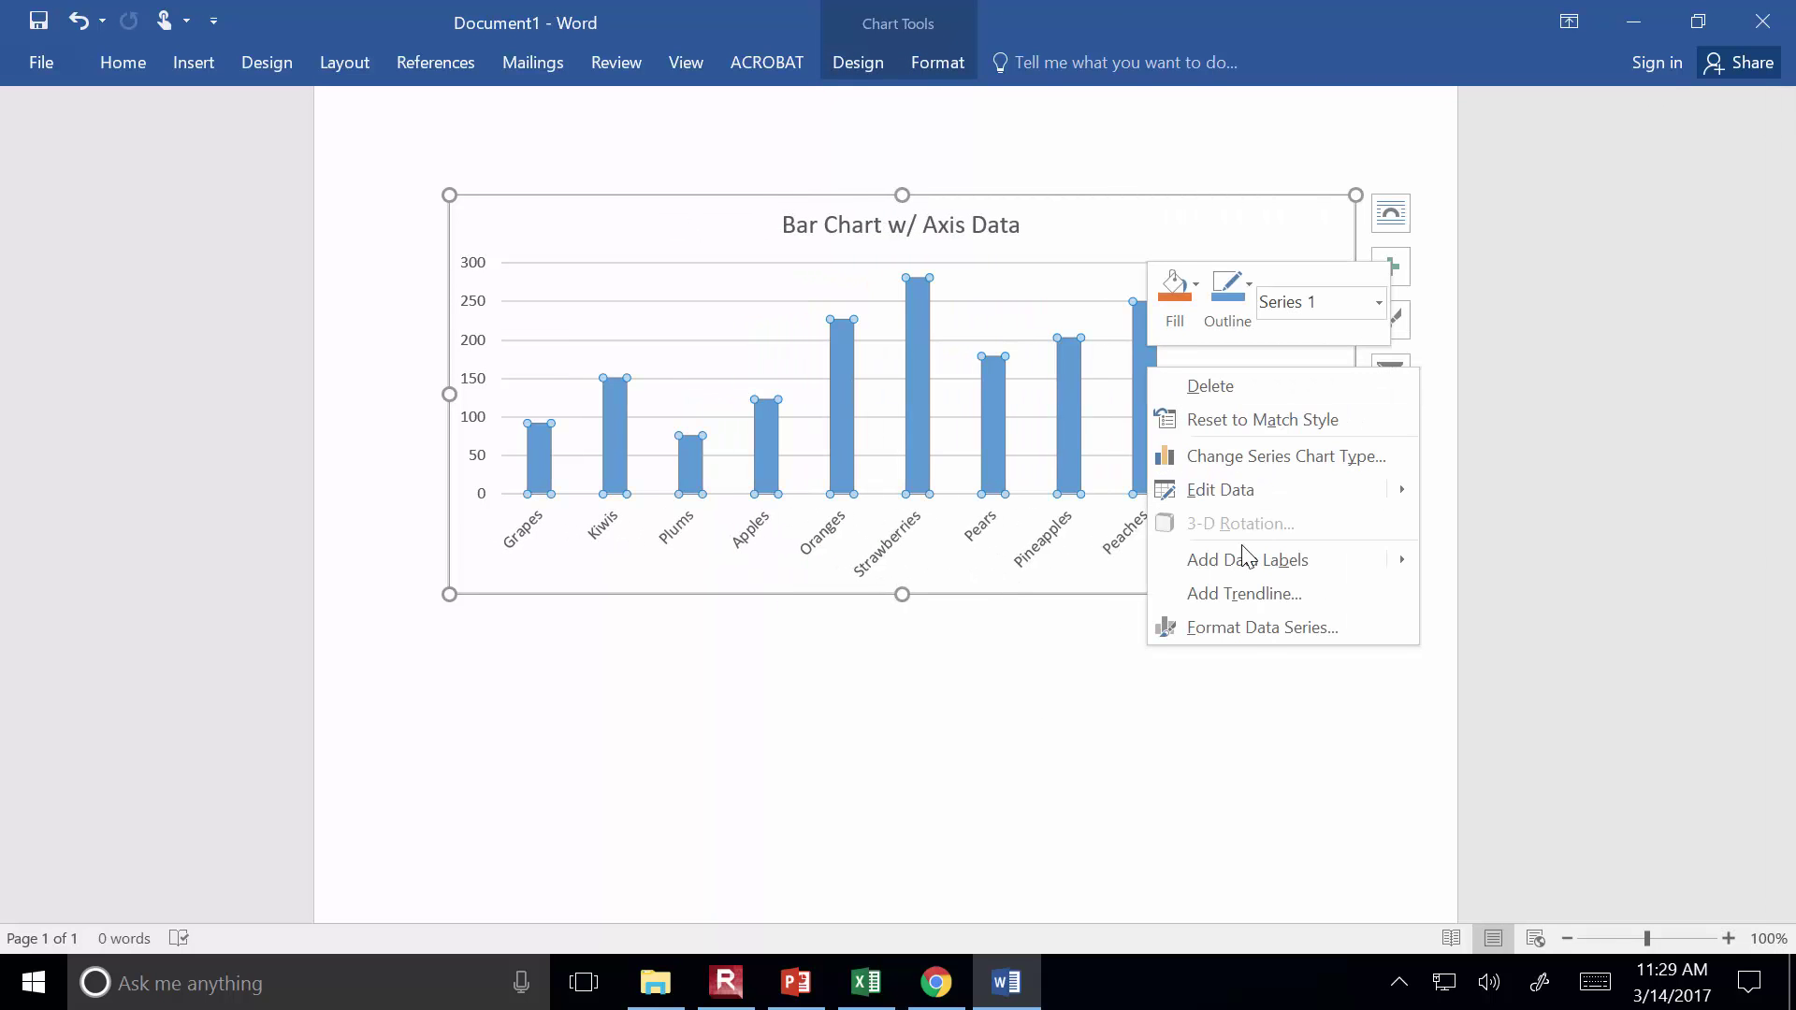
left_click(1252, 632)
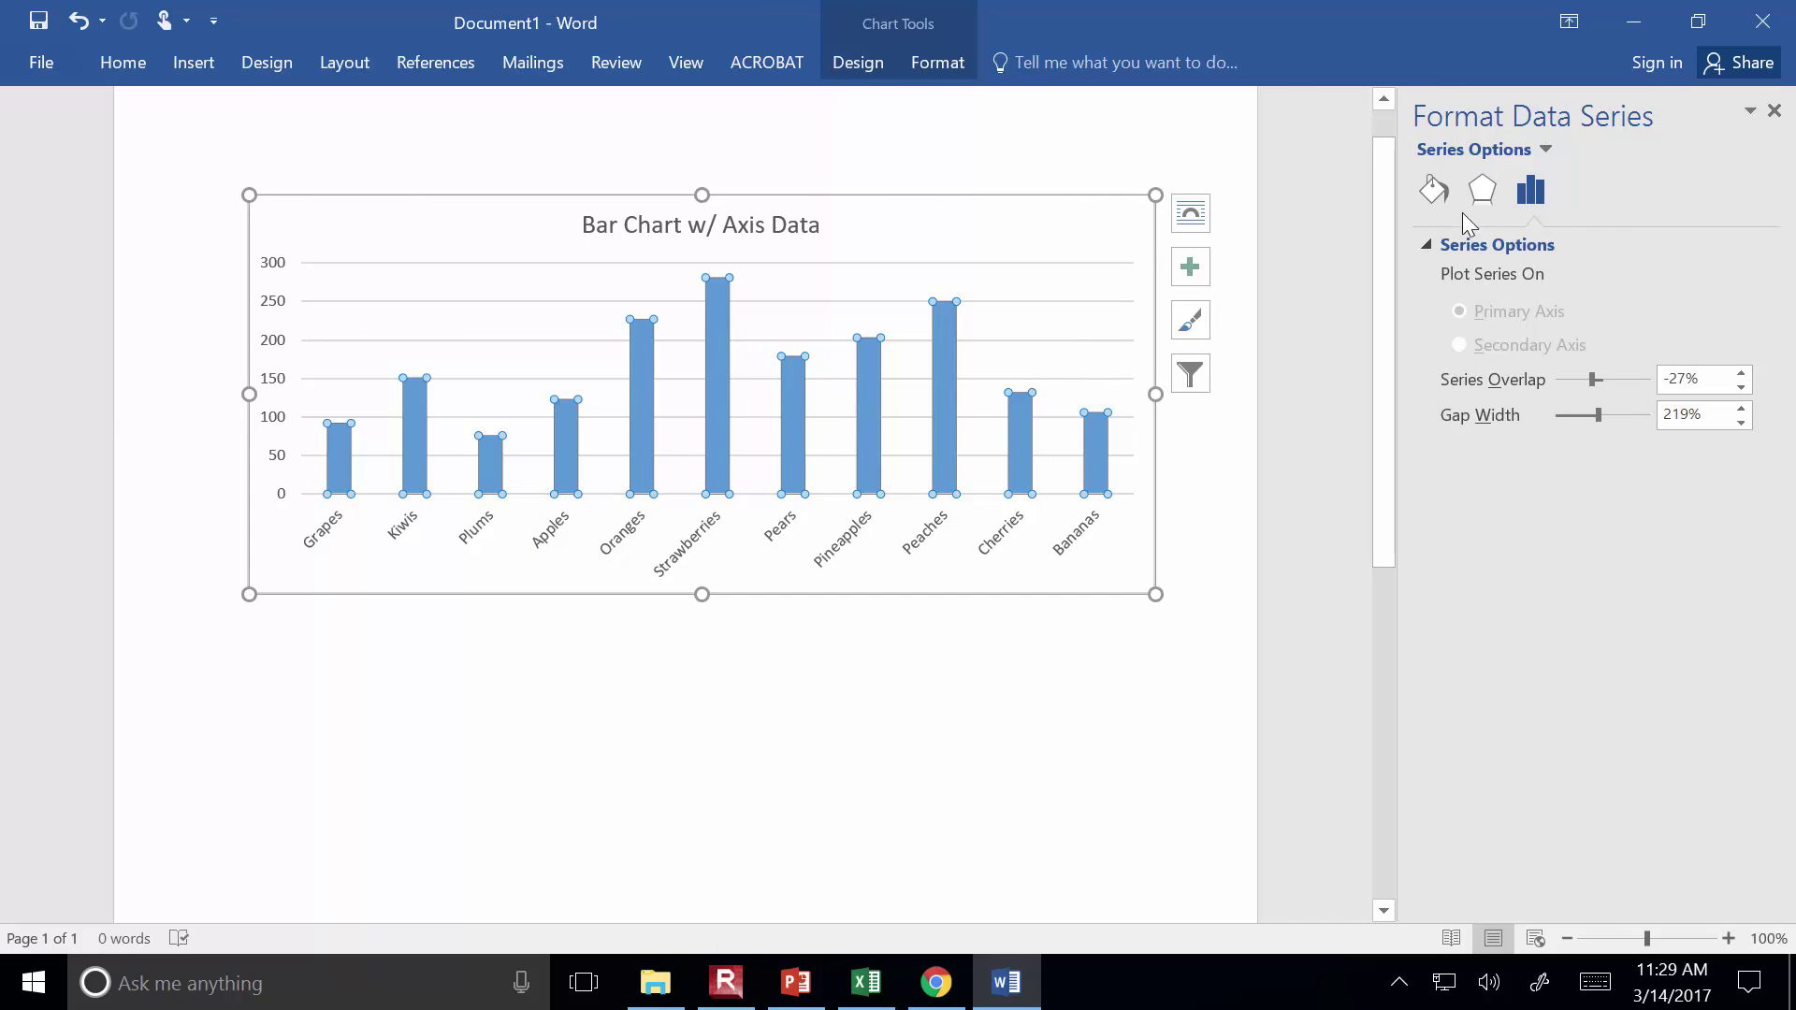
left_click(1444, 200)
left_click(1479, 243)
left_click(1508, 315)
left_click(1716, 578)
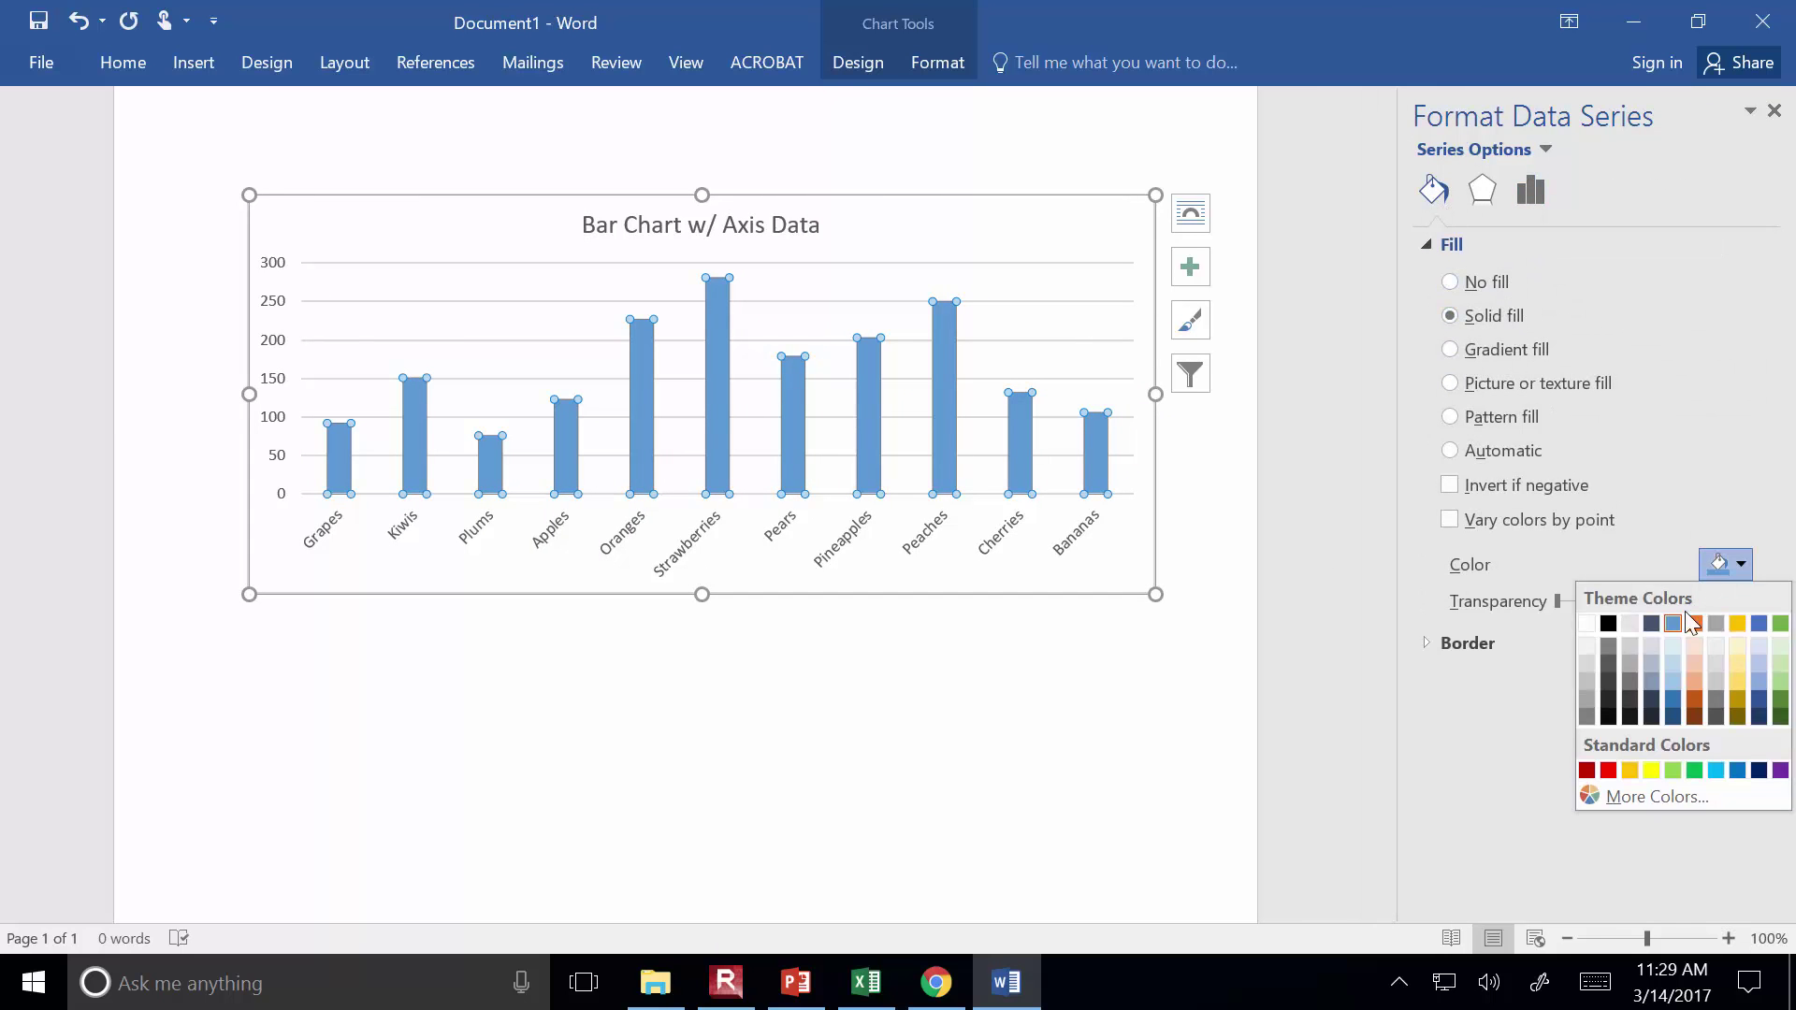
left_click(1769, 728)
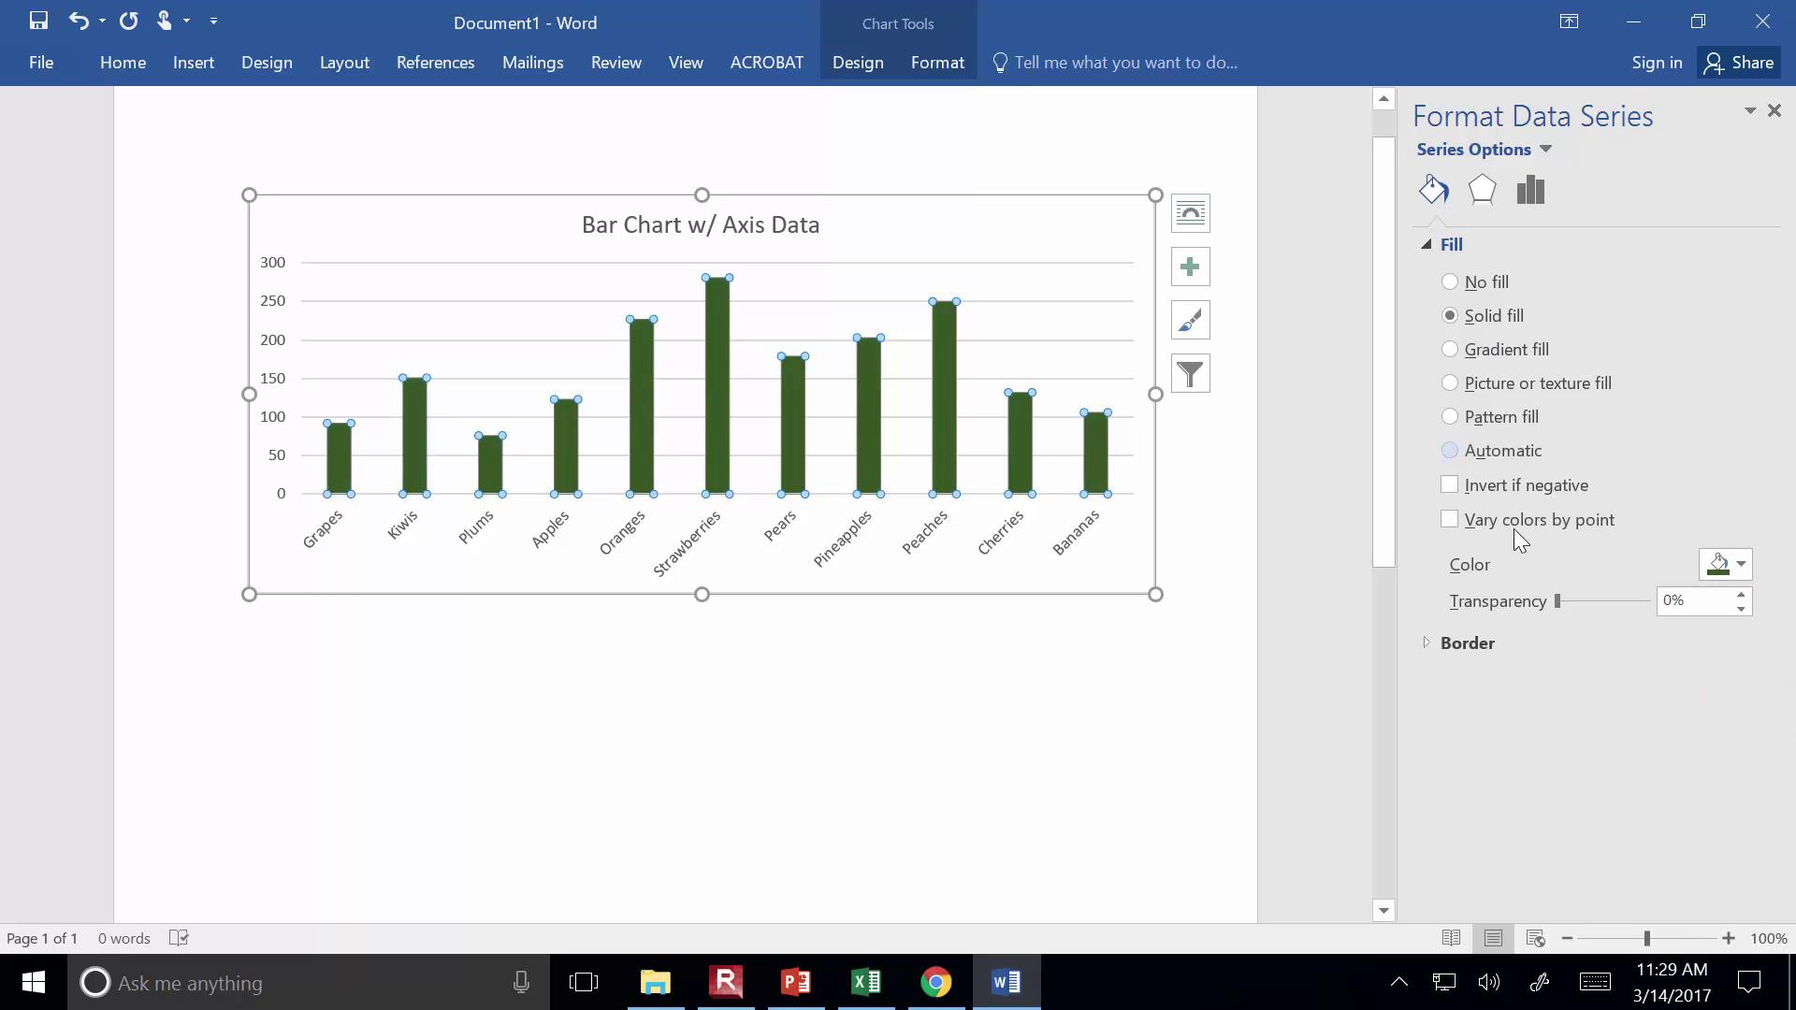
left_click(1466, 644)
scroll(1514, 683, "down", 1)
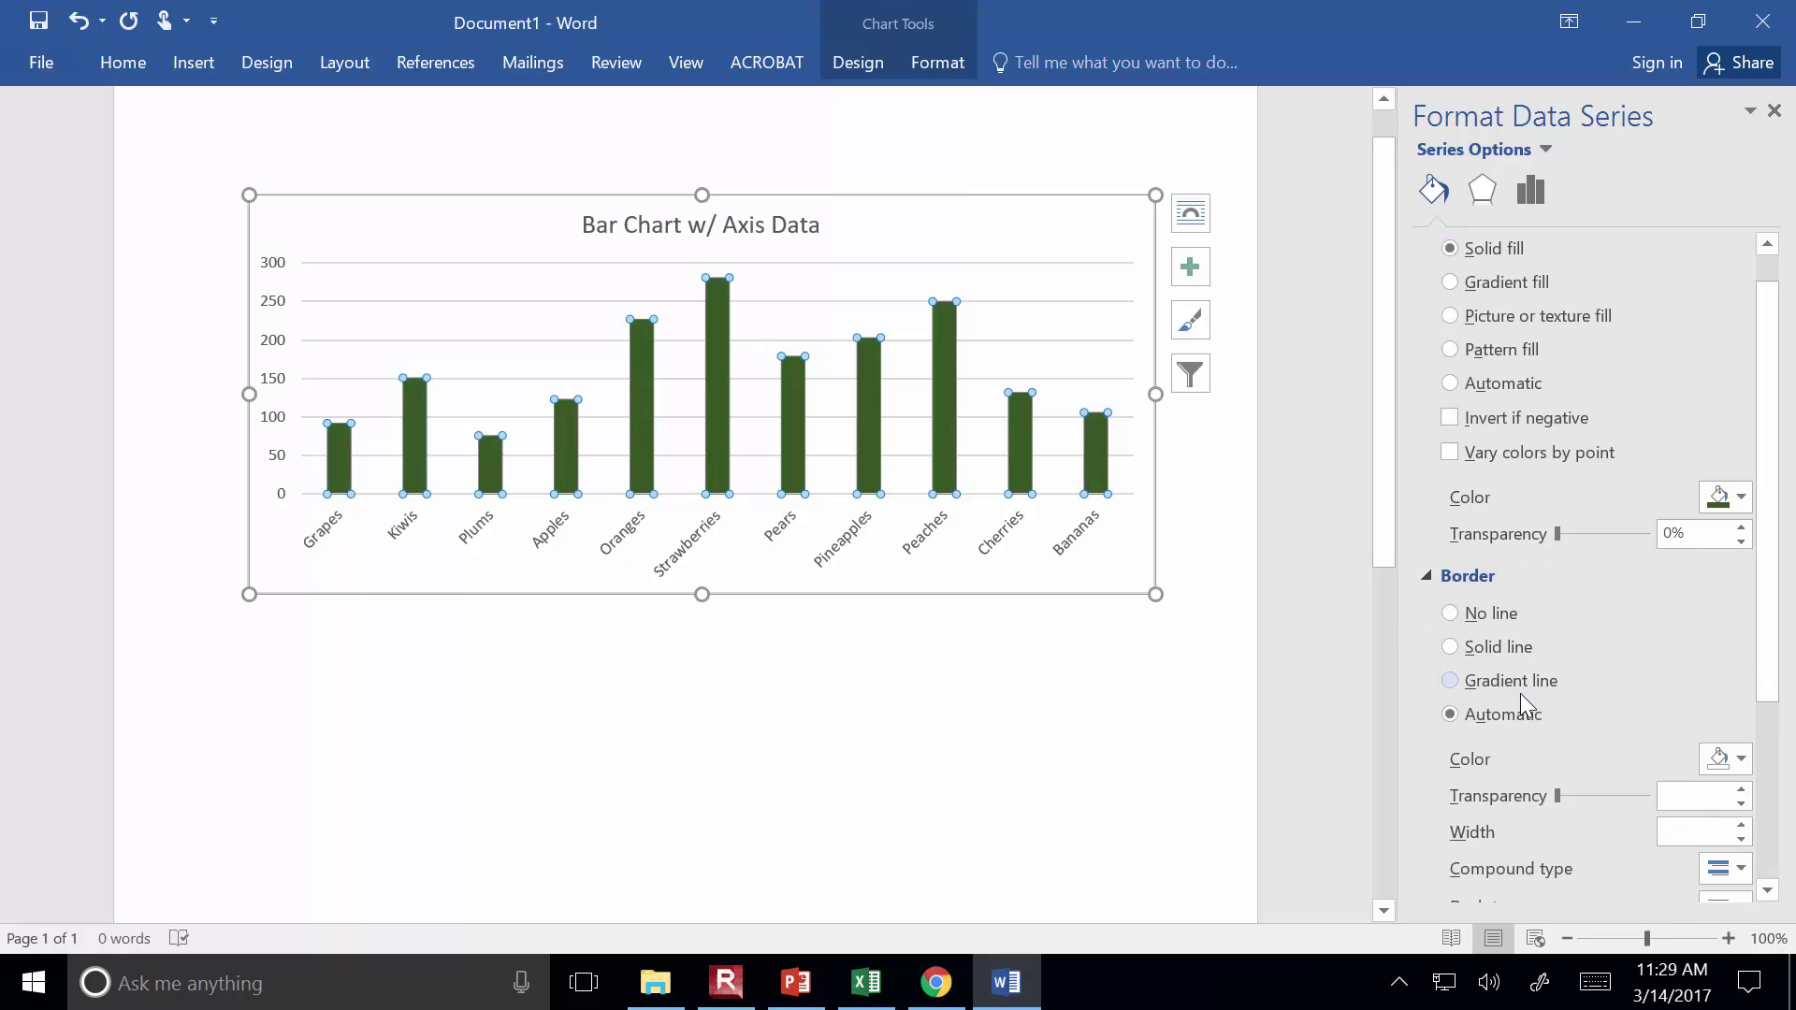
scroll(1526, 382, "up", 1)
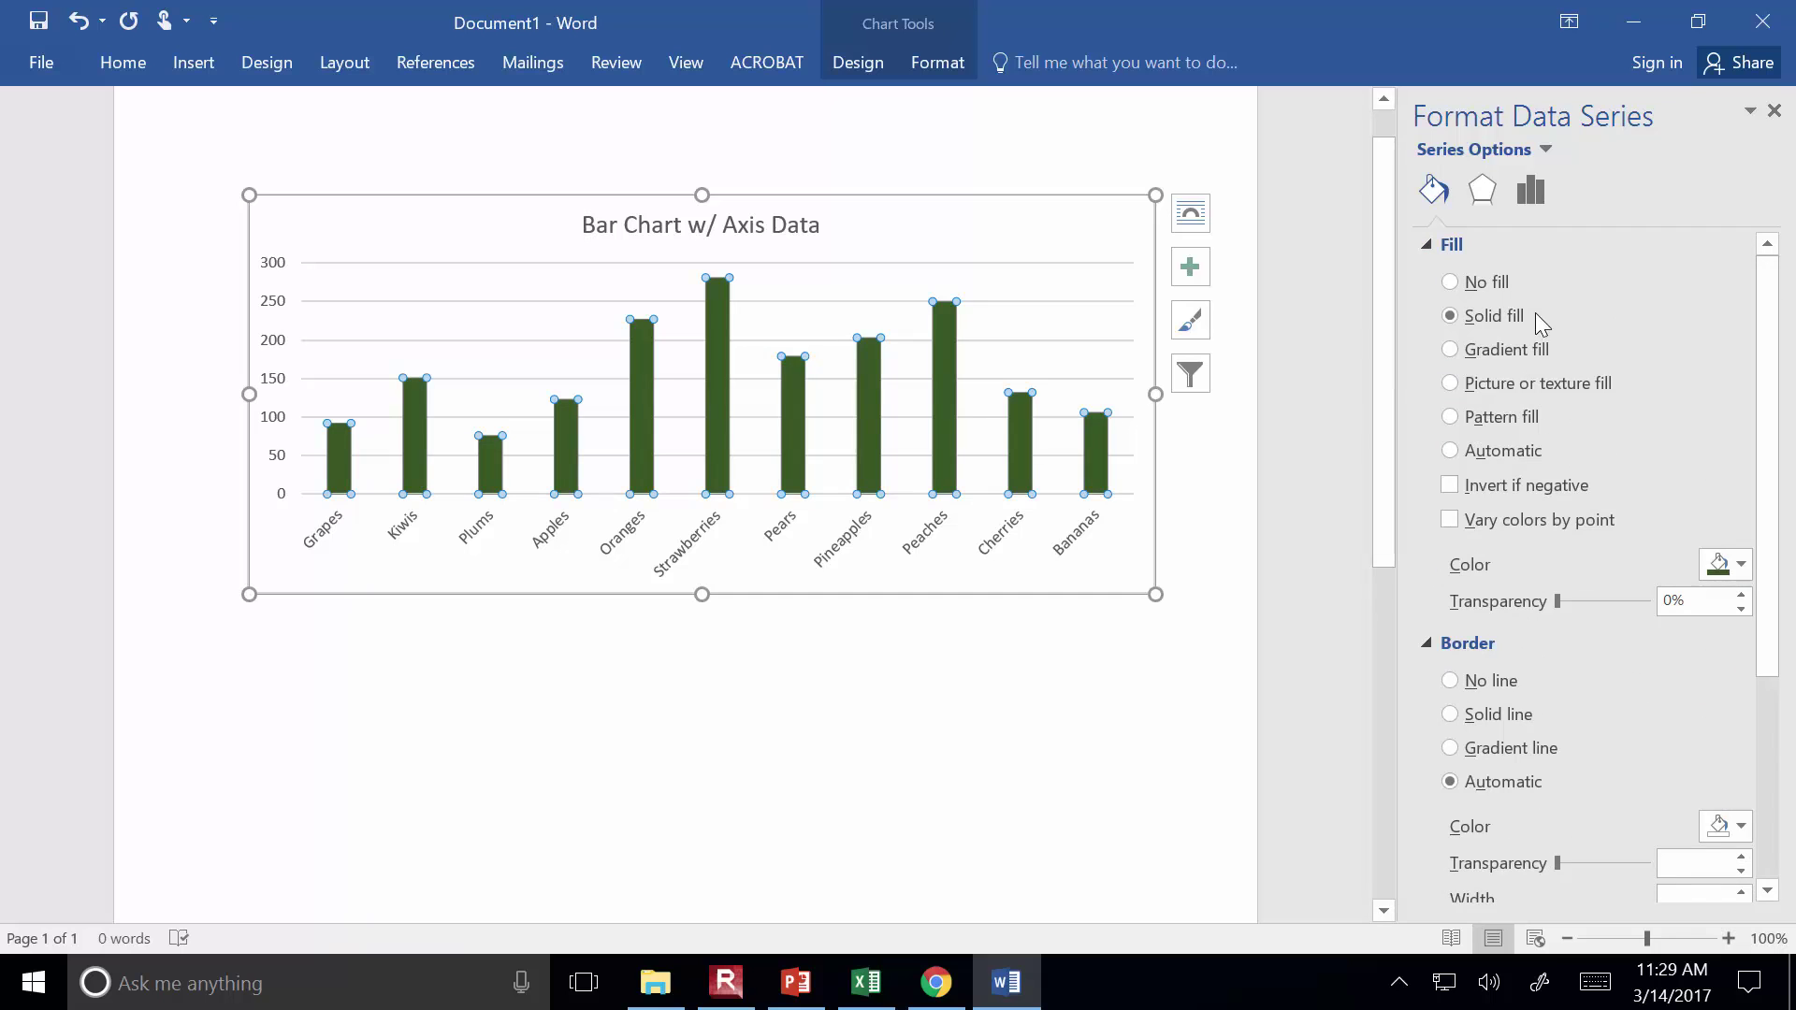
left_click(1033, 720)
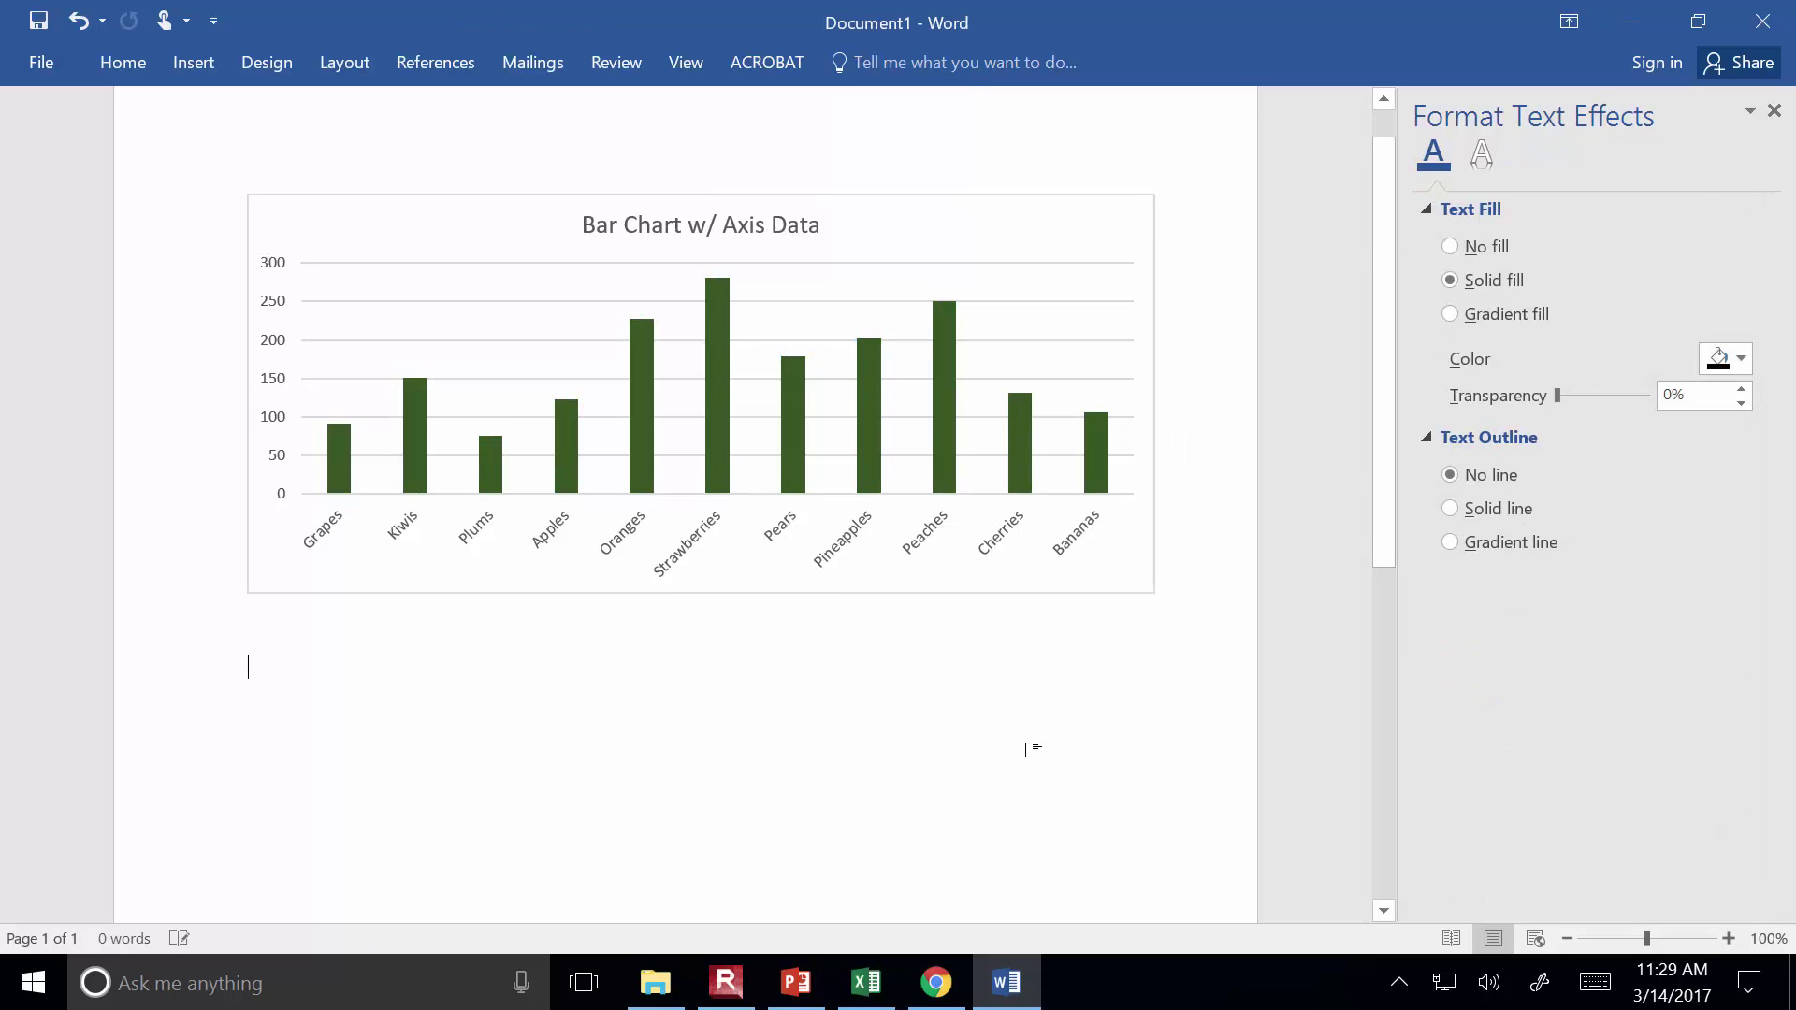
Make the vertical value axis labels bold at 12 pt
scroll(1032, 748, "up", 1)
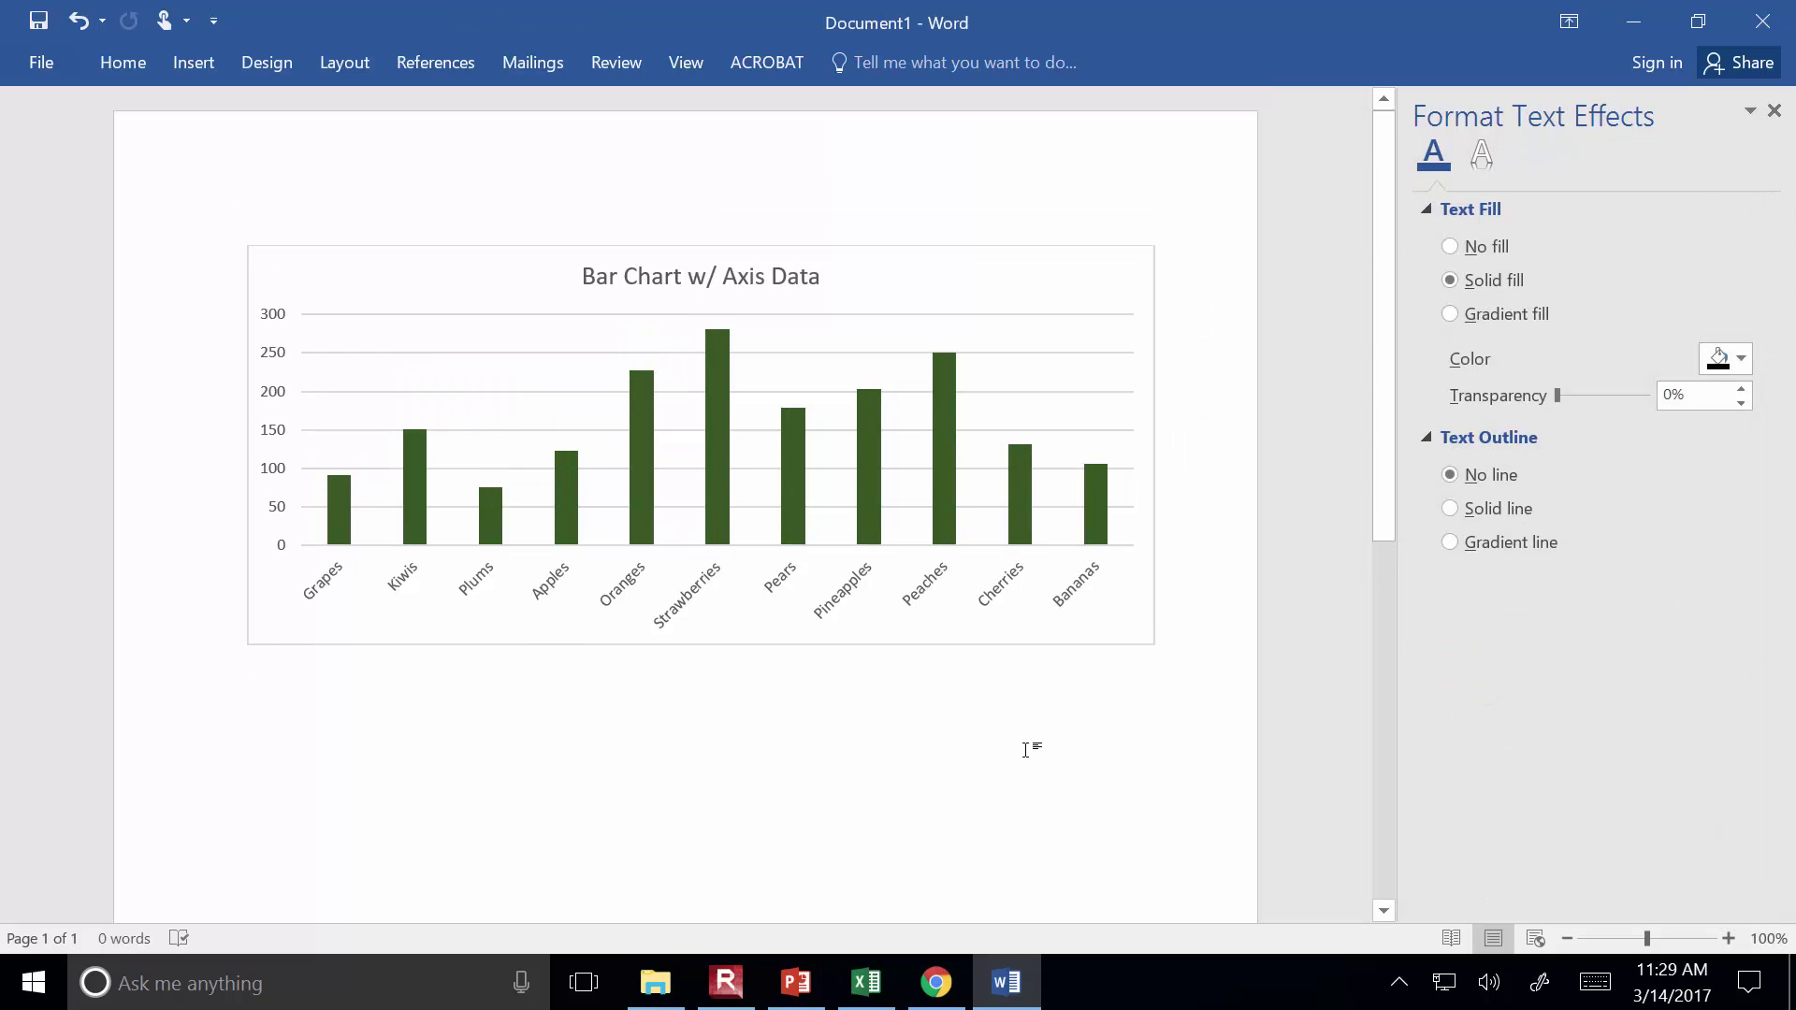
left_click(280, 440)
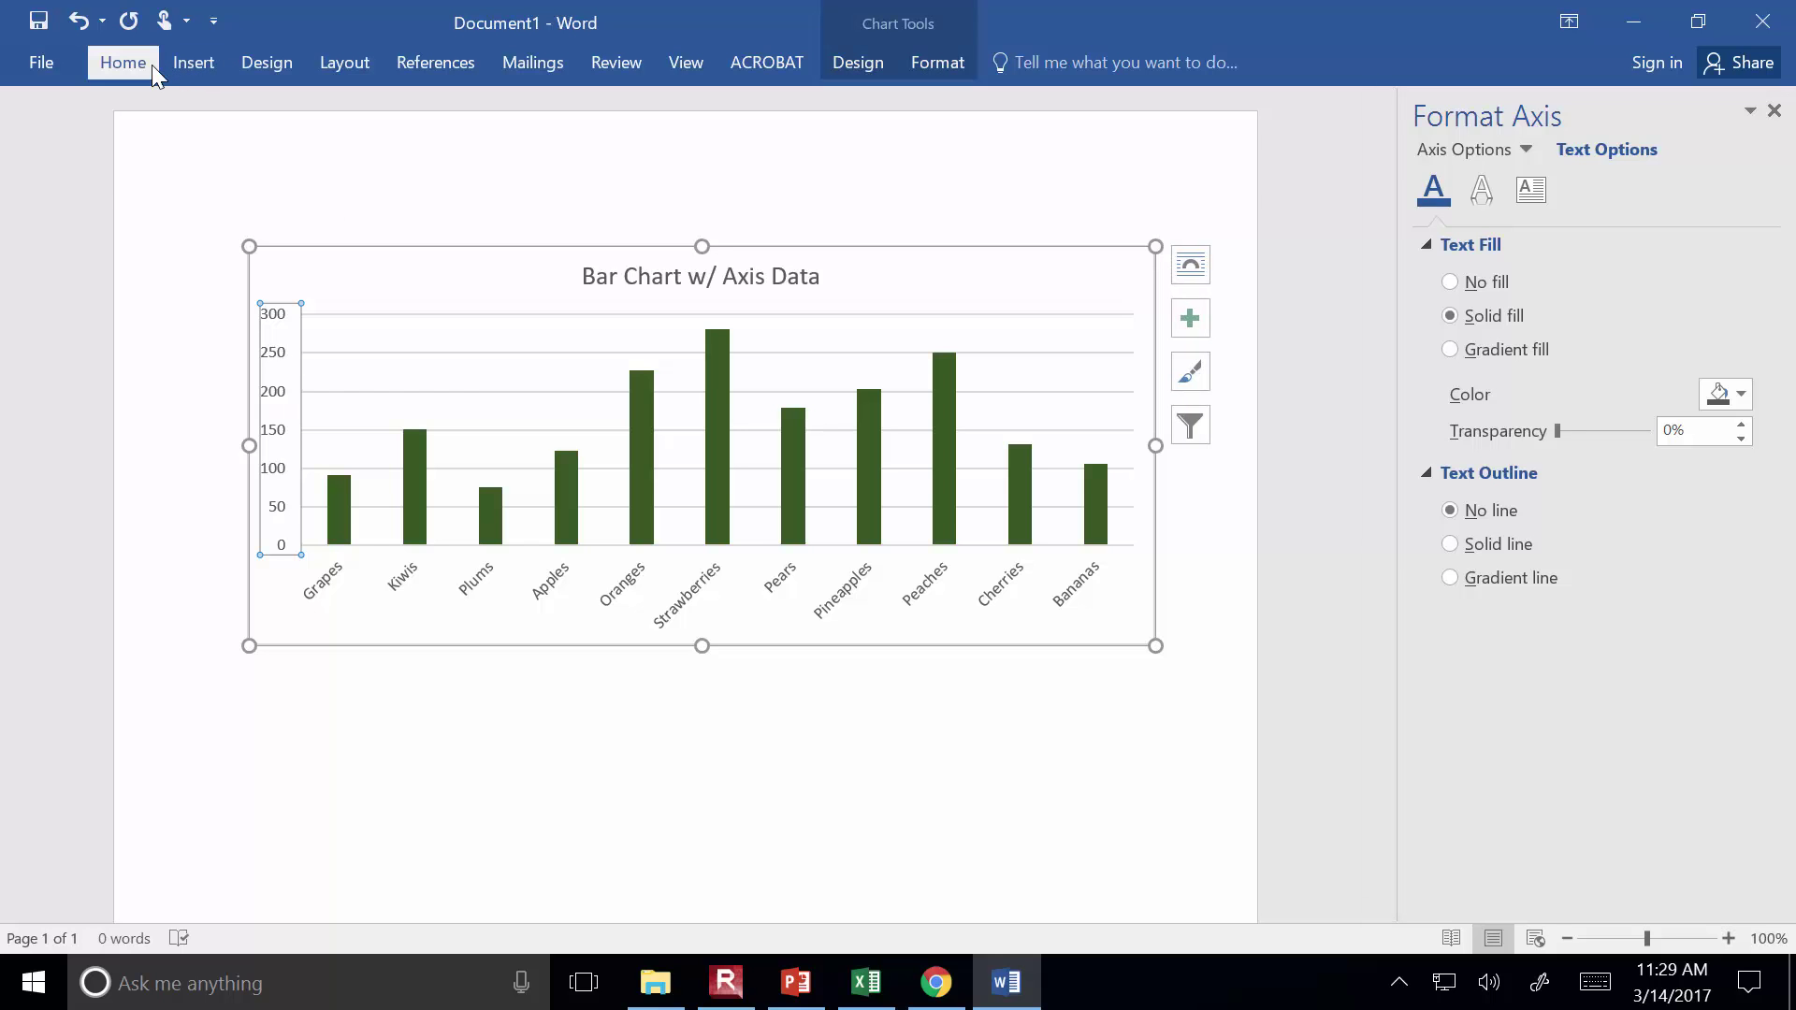
left_click(123, 61)
left_click(225, 150)
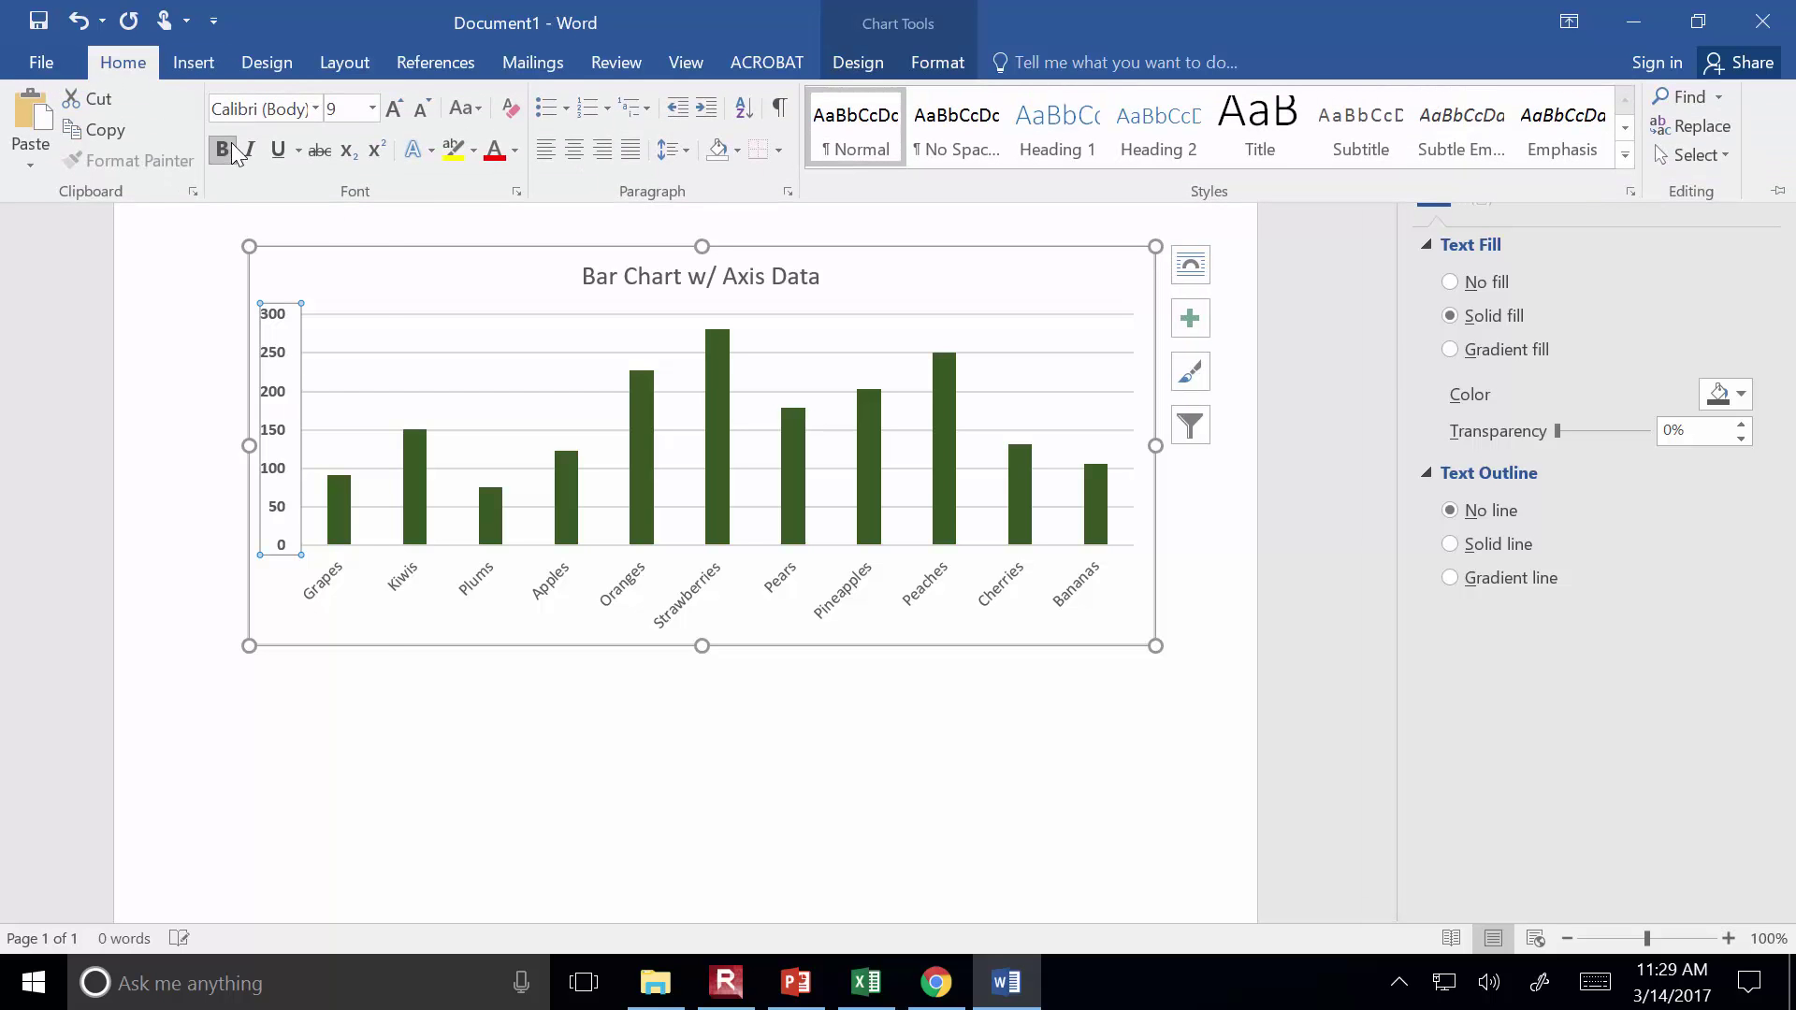
left_click(372, 109)
left_click(351, 274)
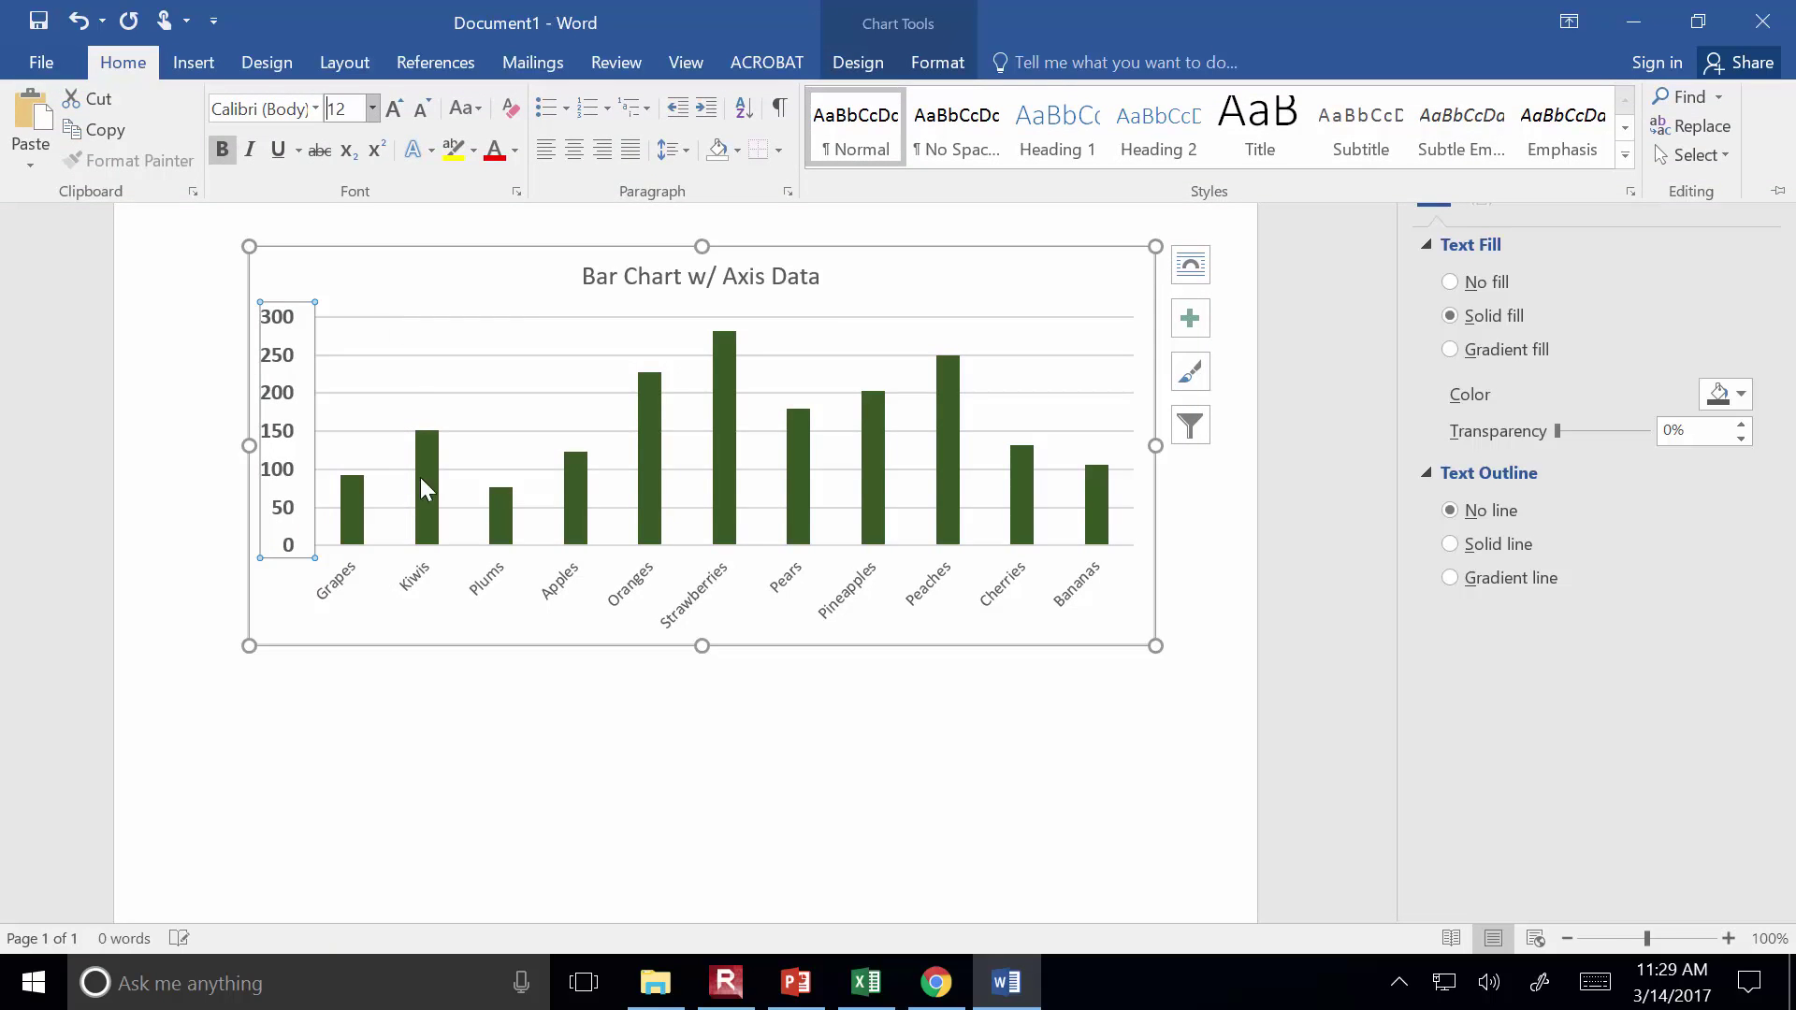
Set the horizontal category axis labels to 12 pt and pin the ribbon open
left_click(484, 586)
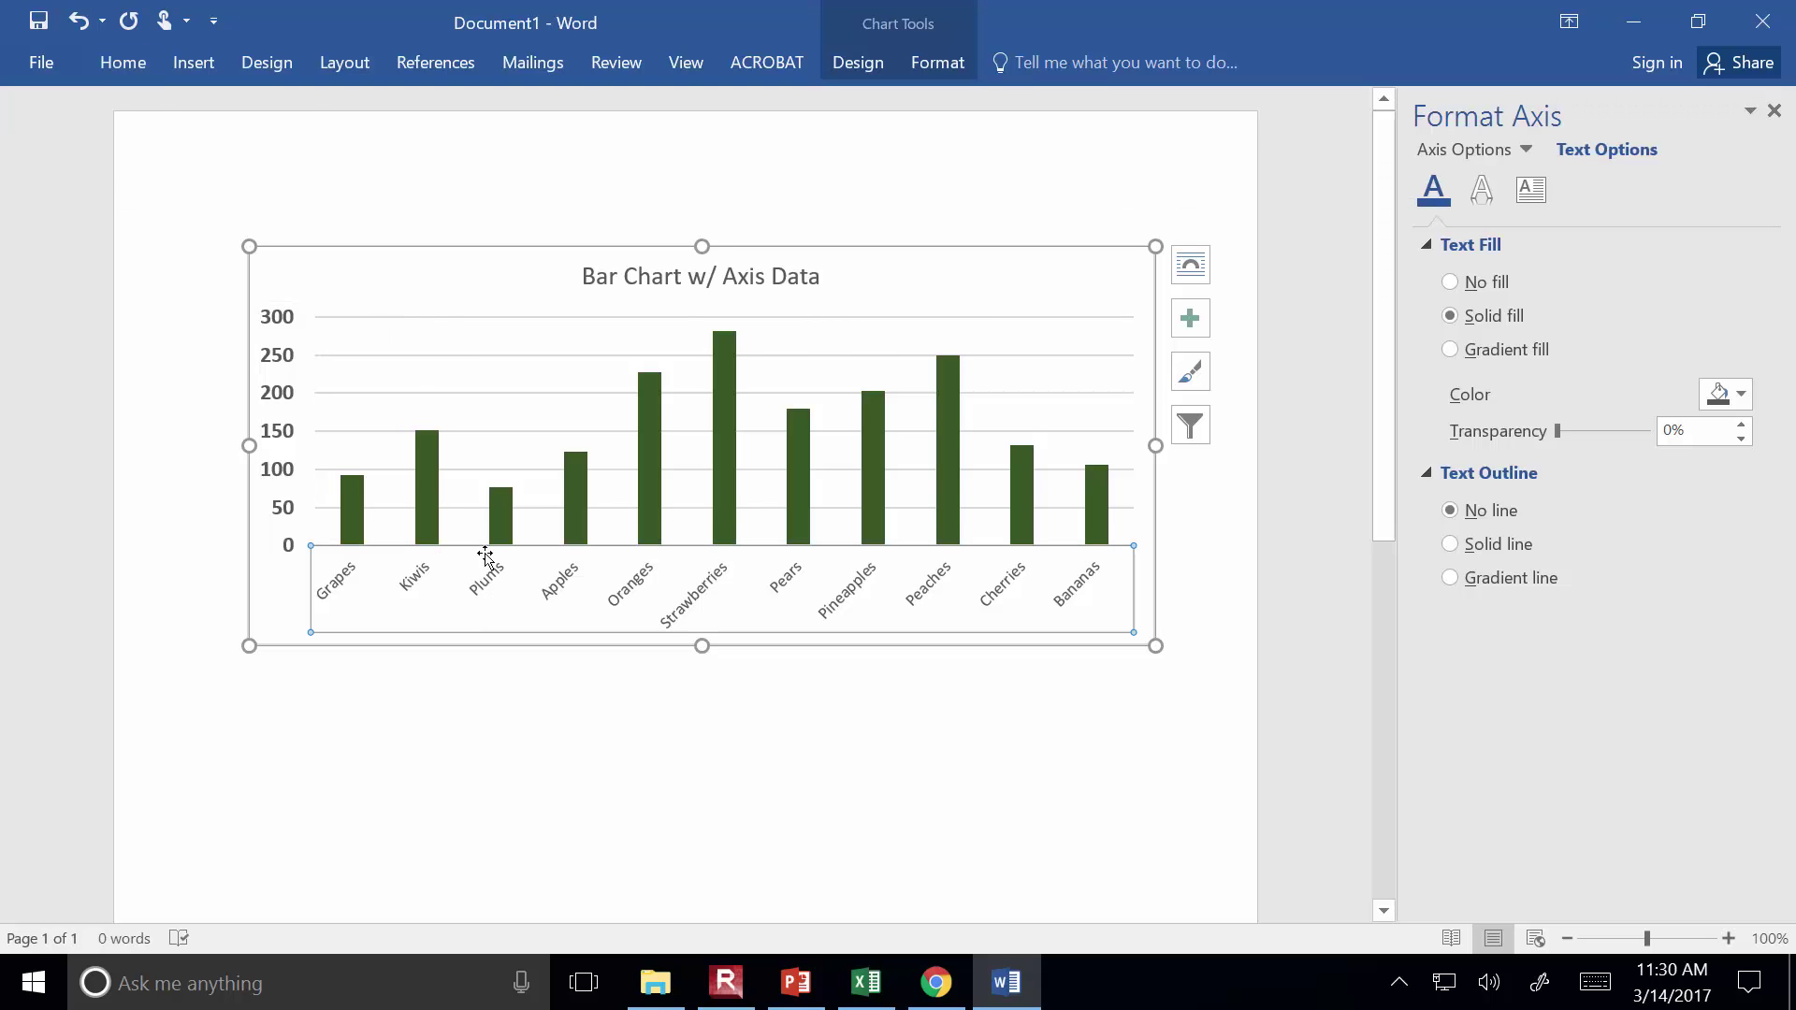
left_click(139, 68)
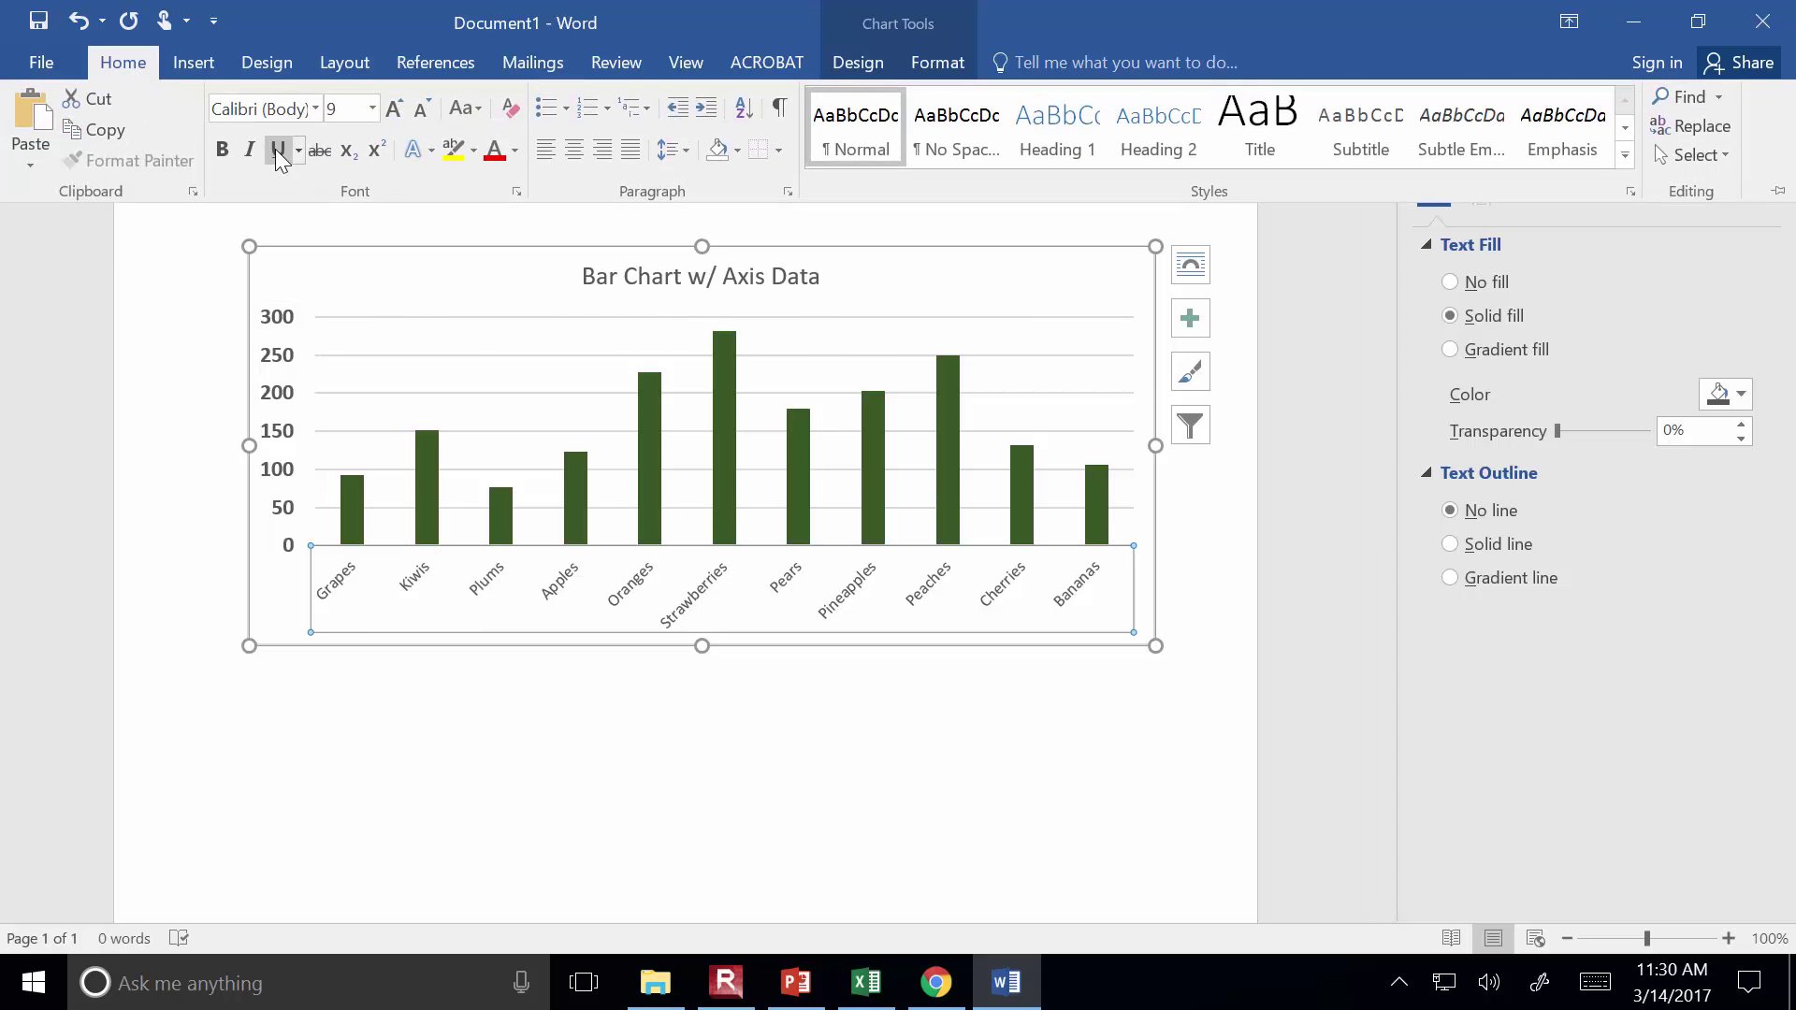
left_click(372, 108)
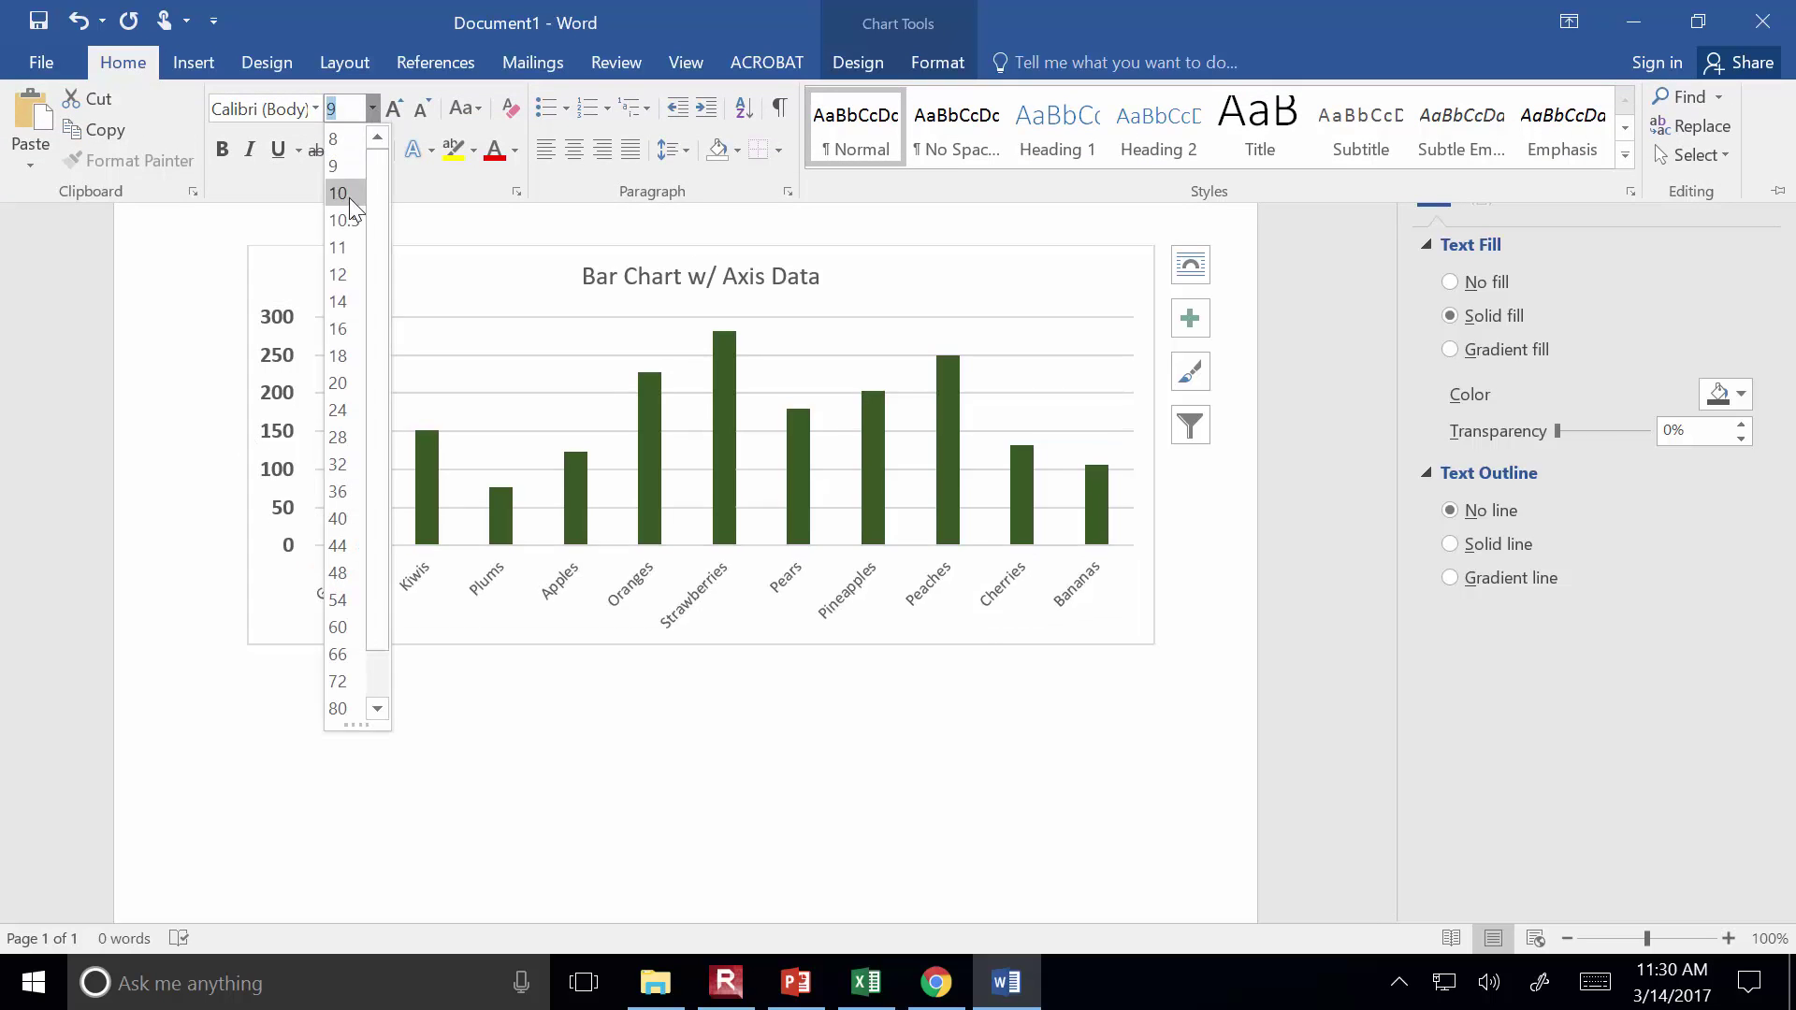
left_click(348, 271)
left_click(1776, 191)
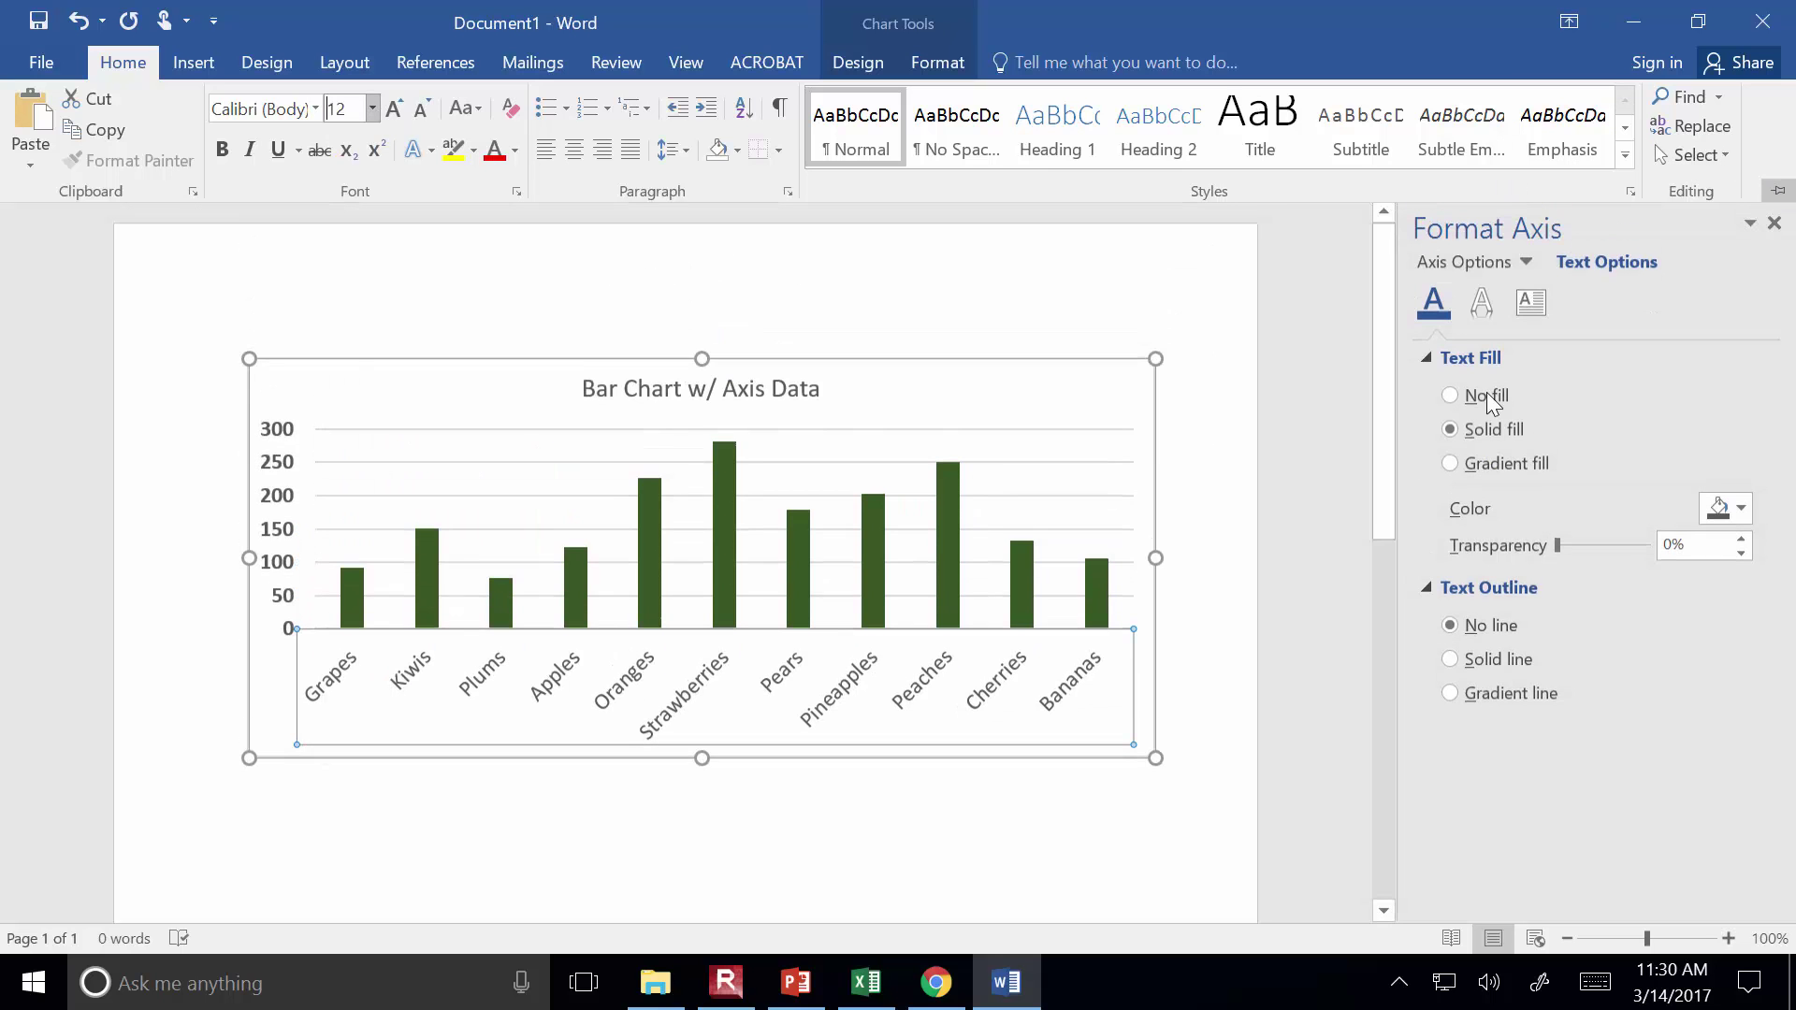
left_click(1196, 677)
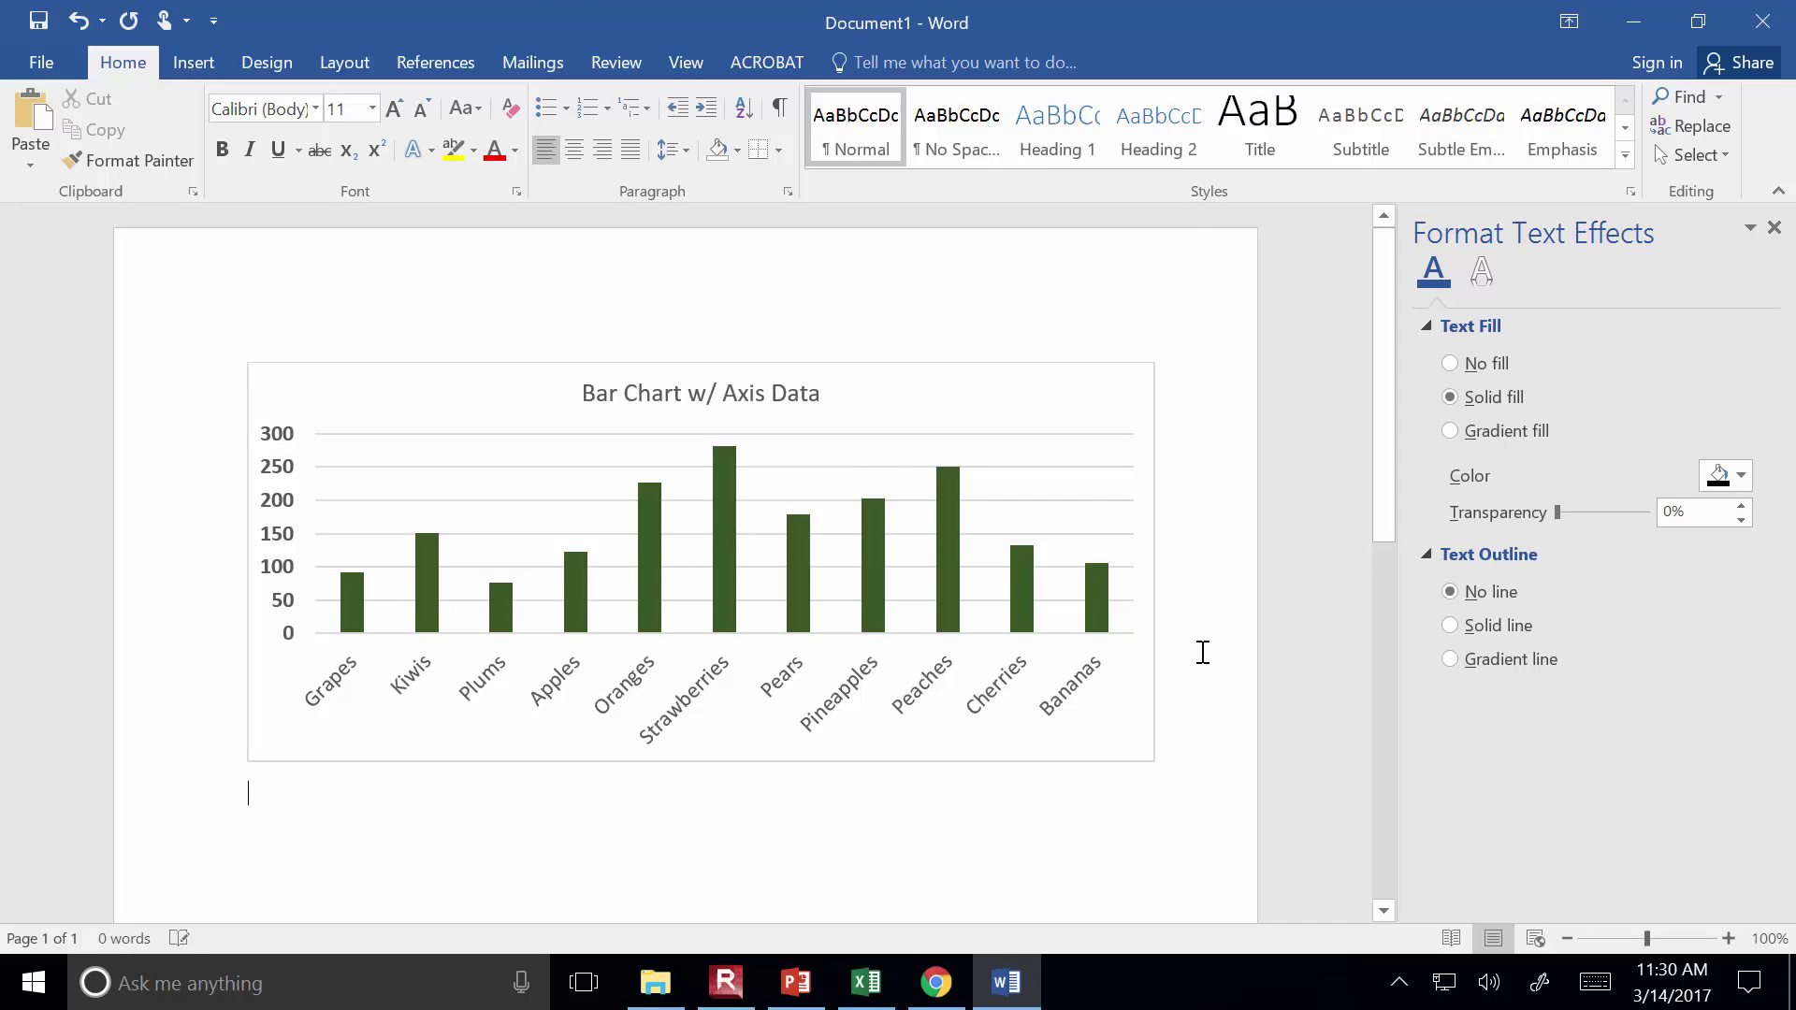
left_click(865, 982)
Paste the lower Excel bar chart under the green chart as a Picture (Enhanced Metafile)
left_click(763, 788)
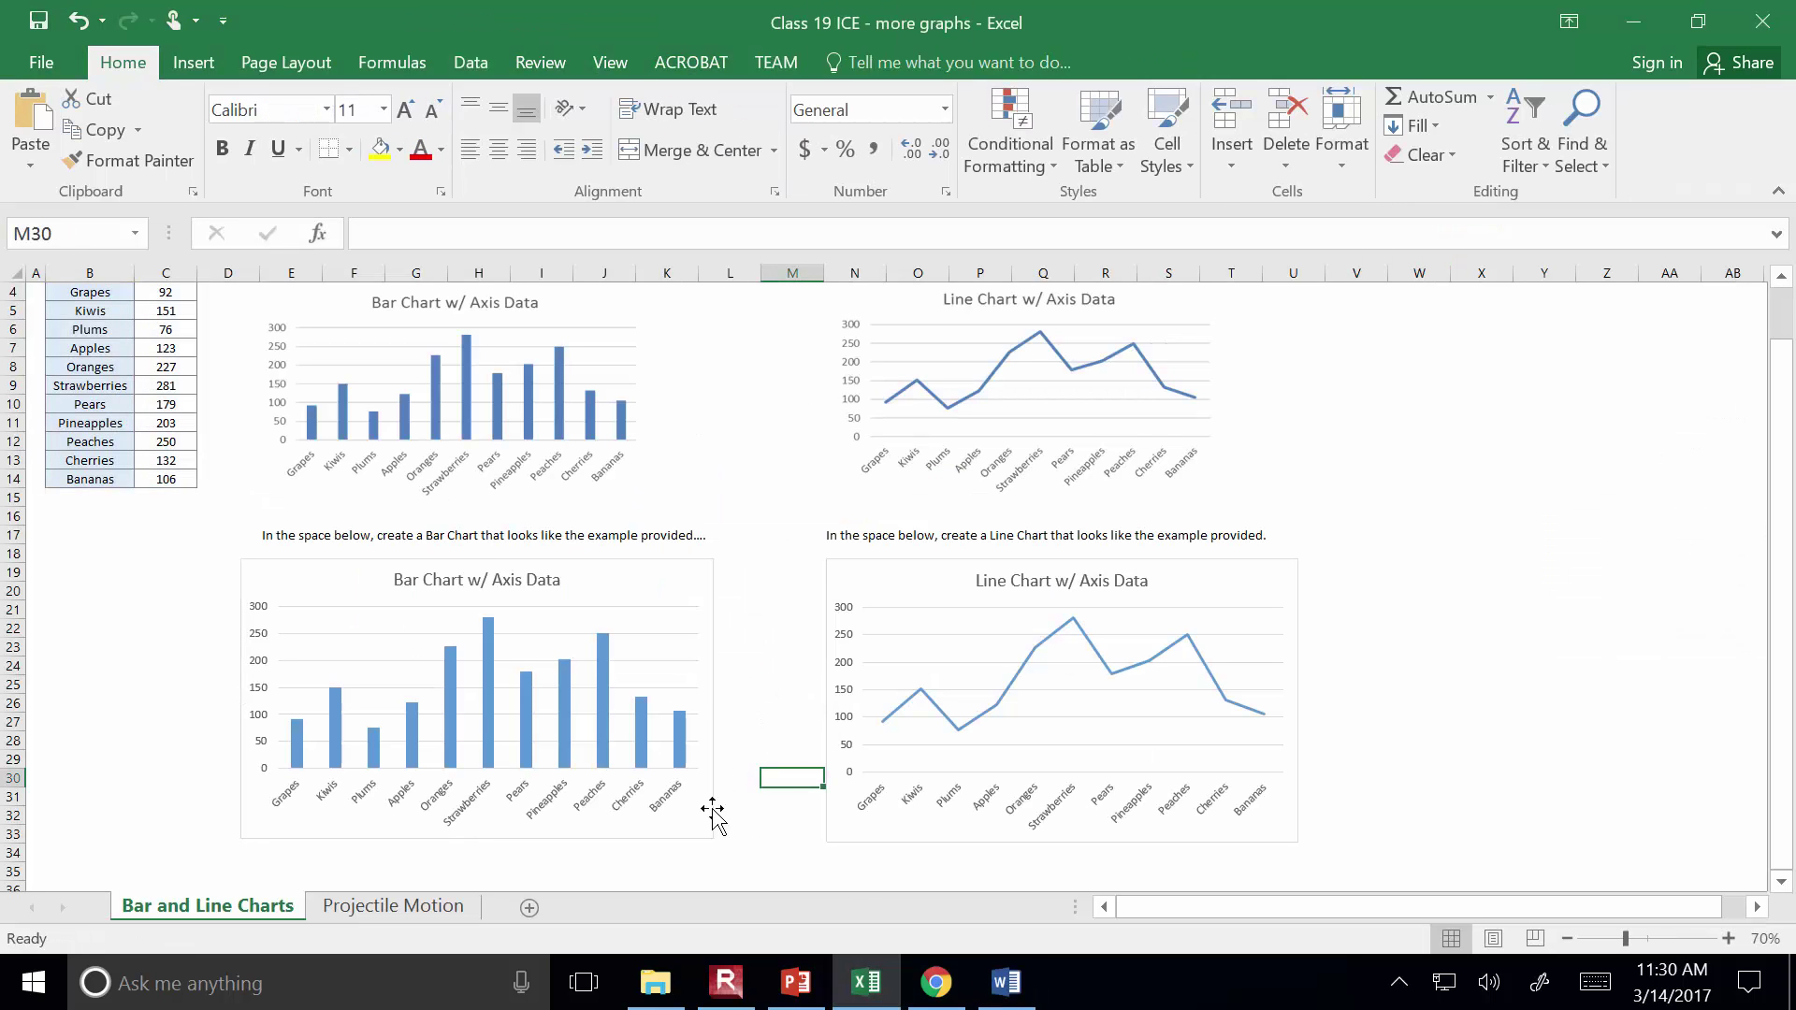
left_click(706, 833)
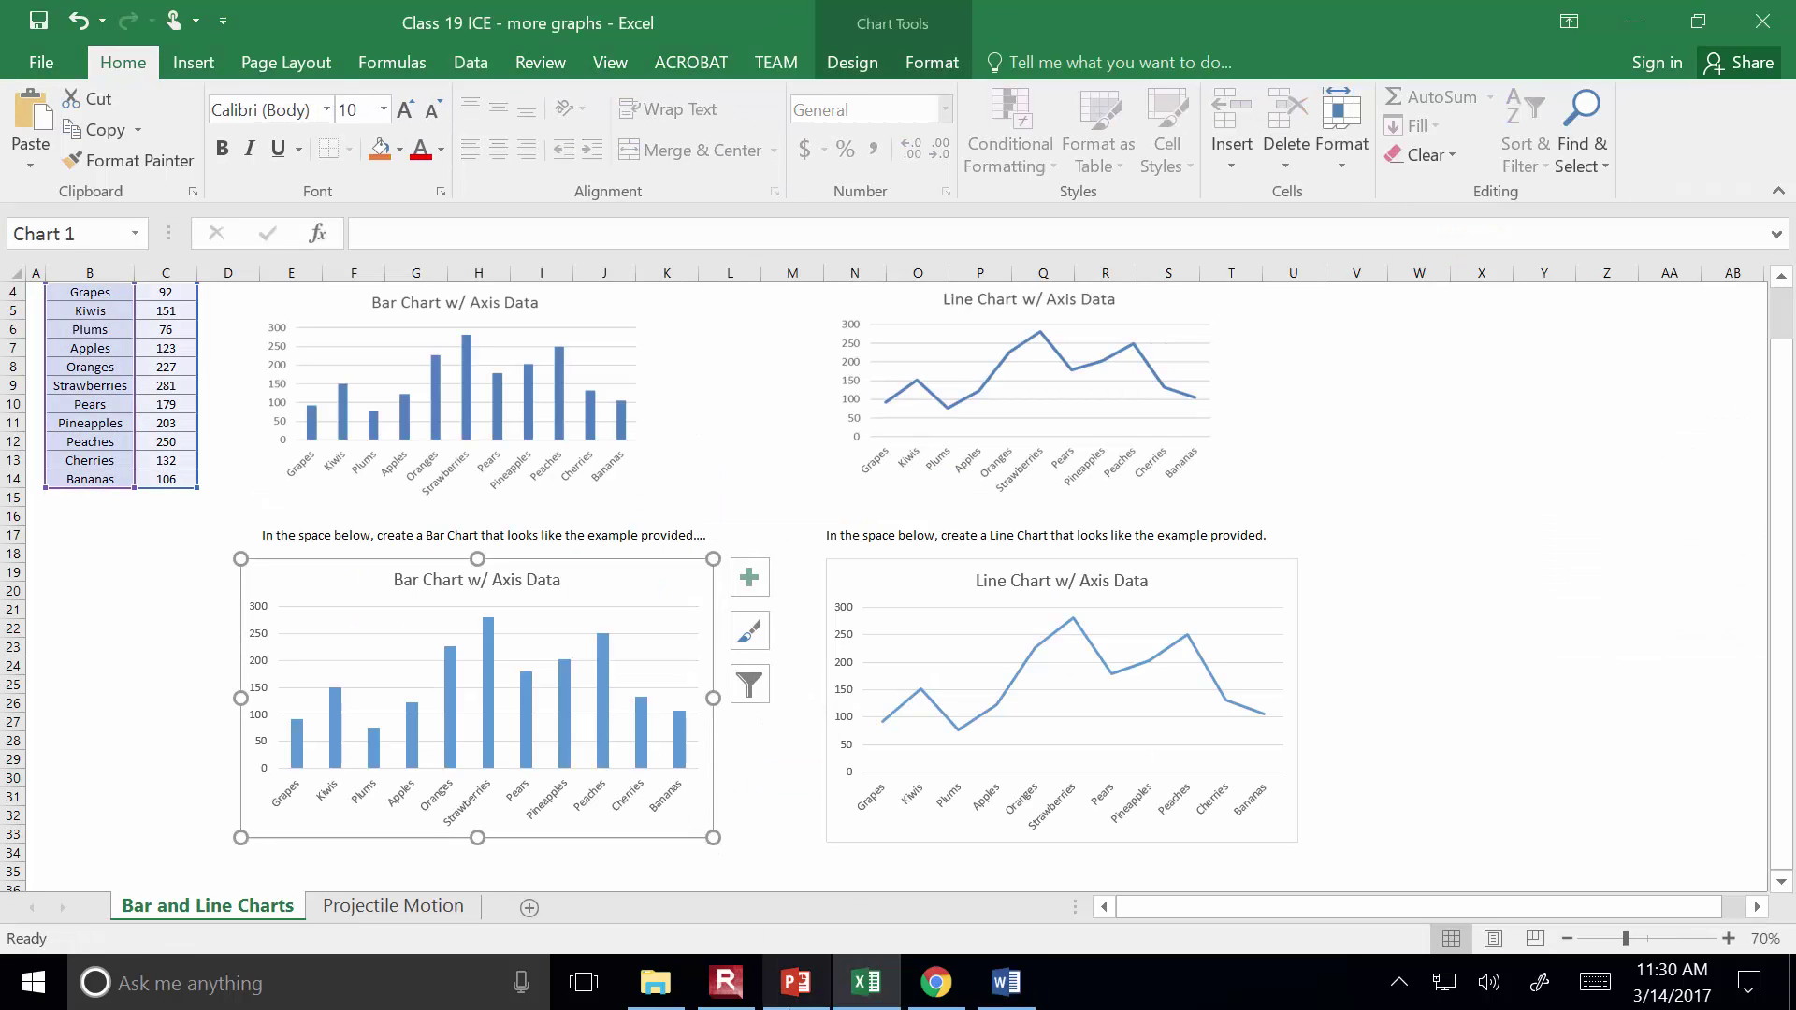
left_click(997, 1001)
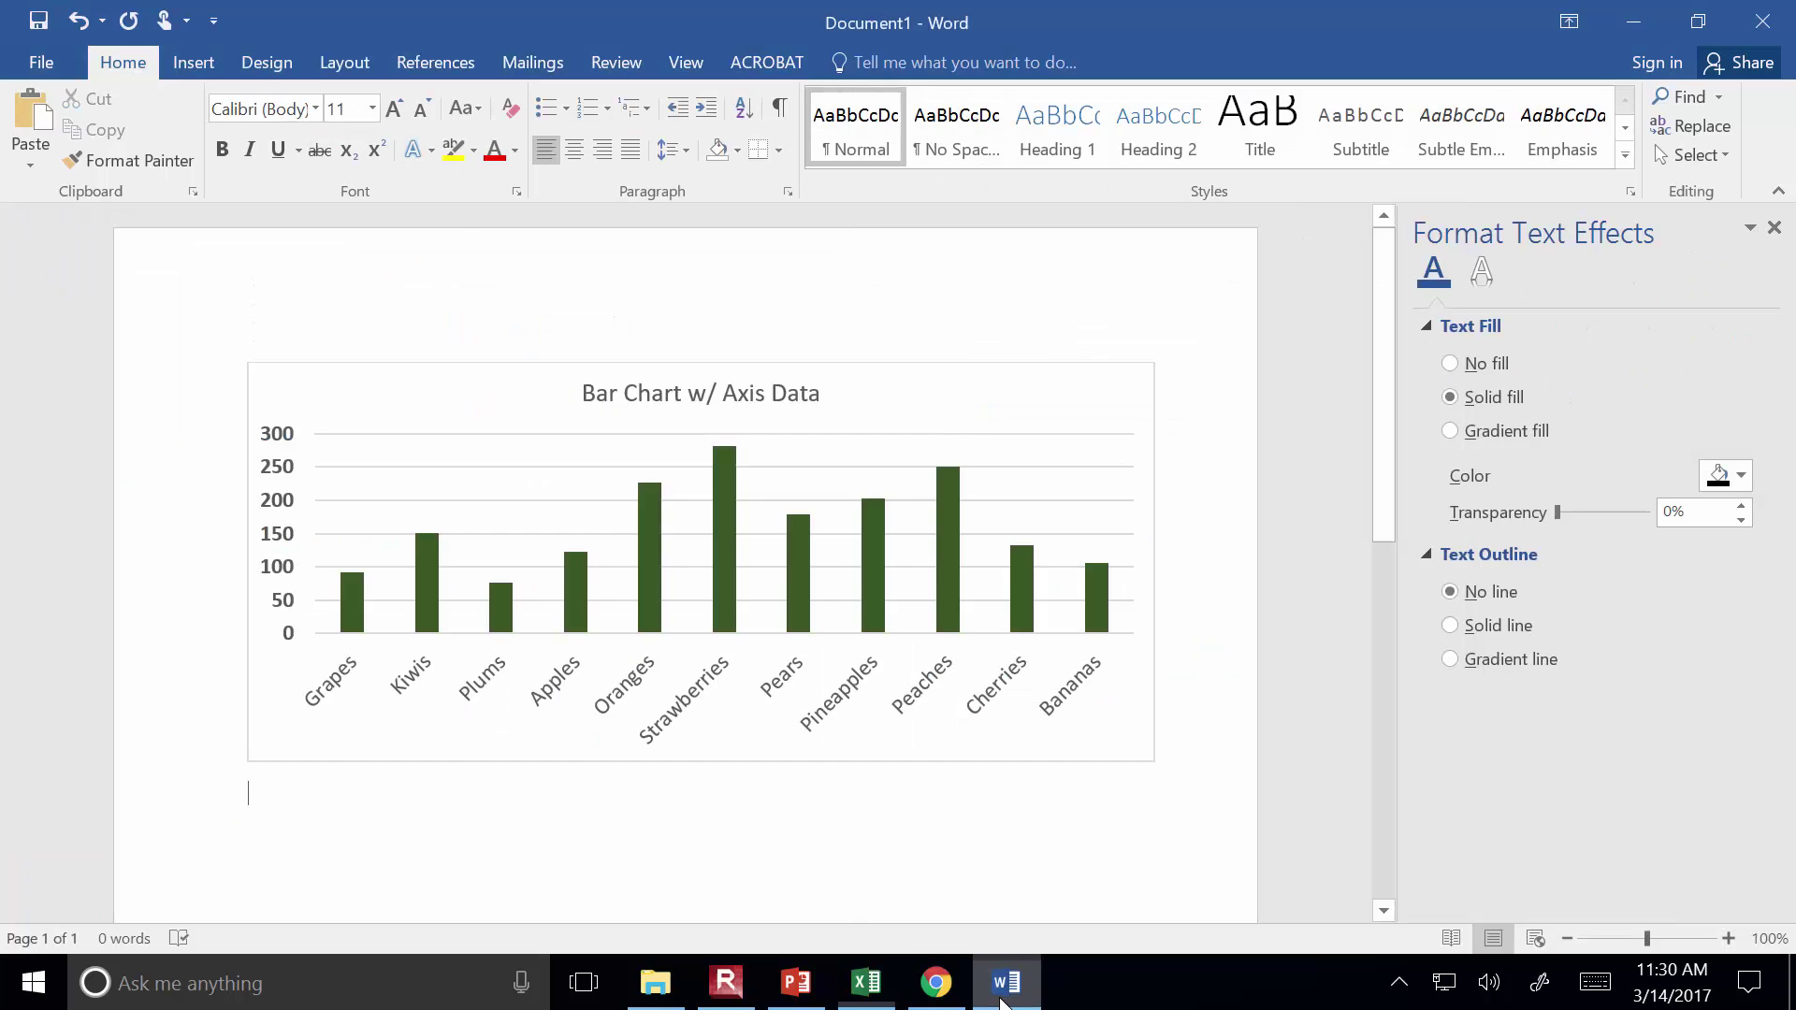
left_click(30, 159)
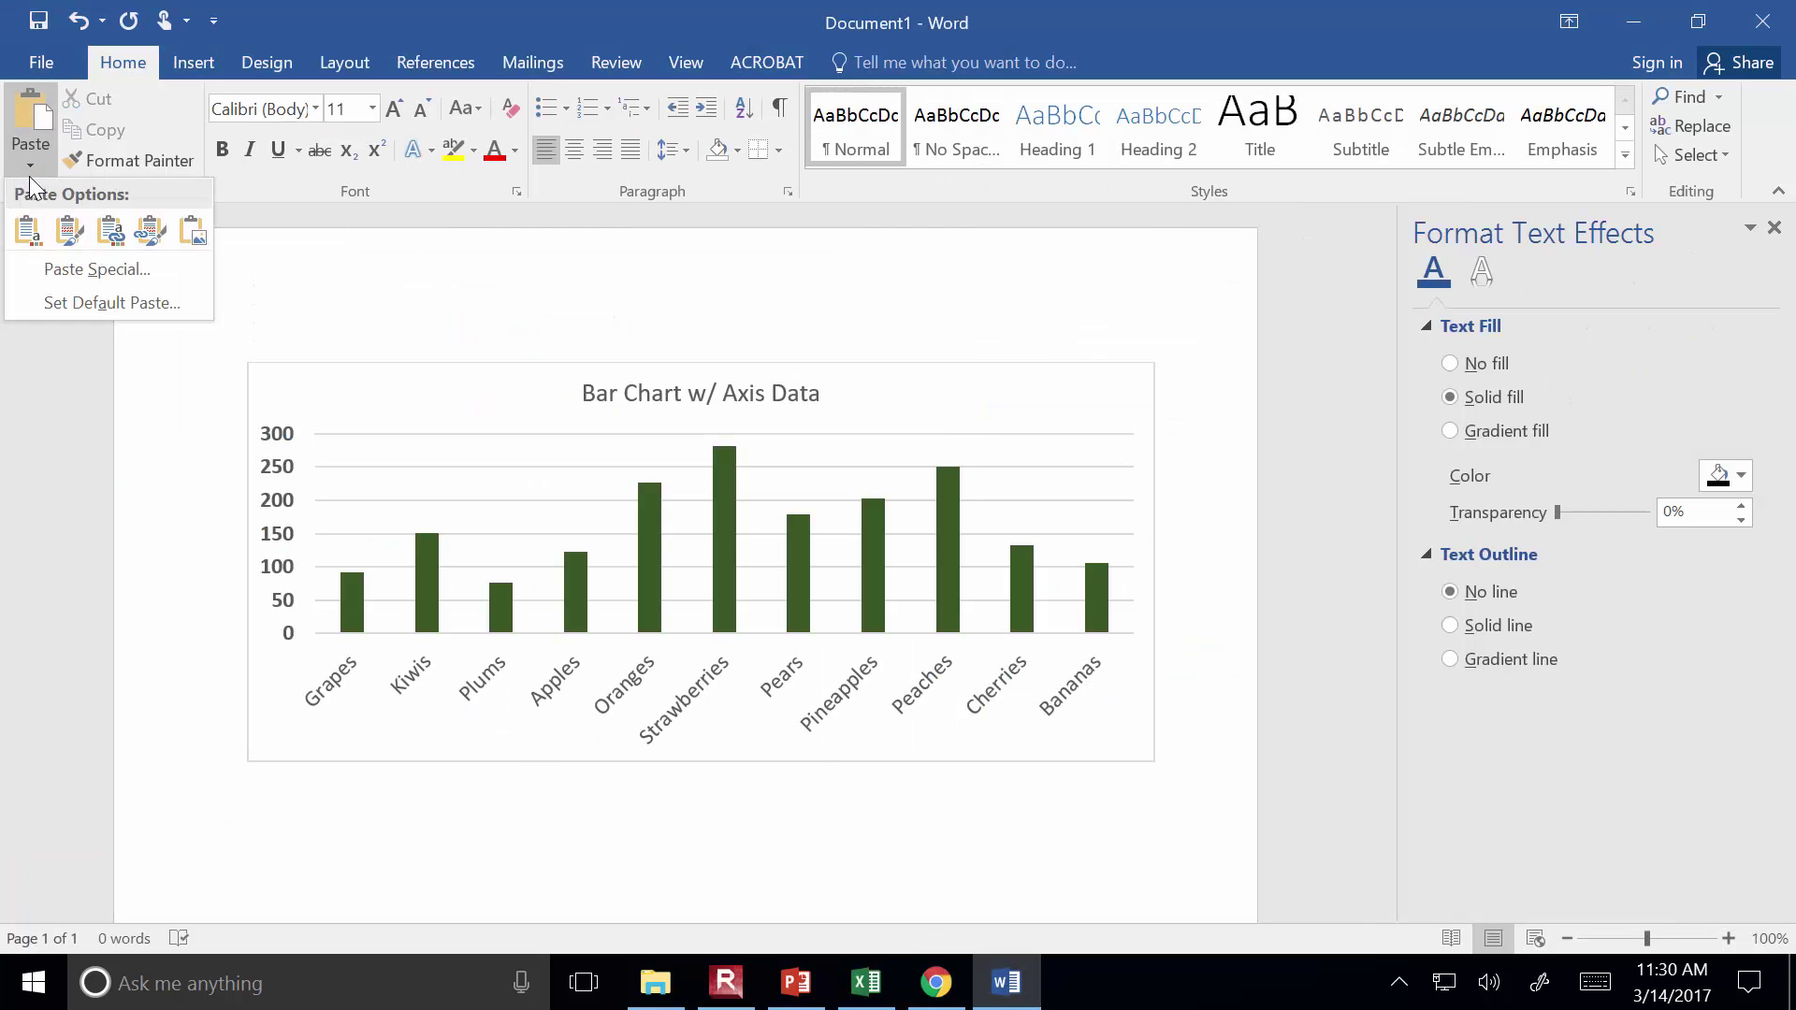
left_click(71, 264)
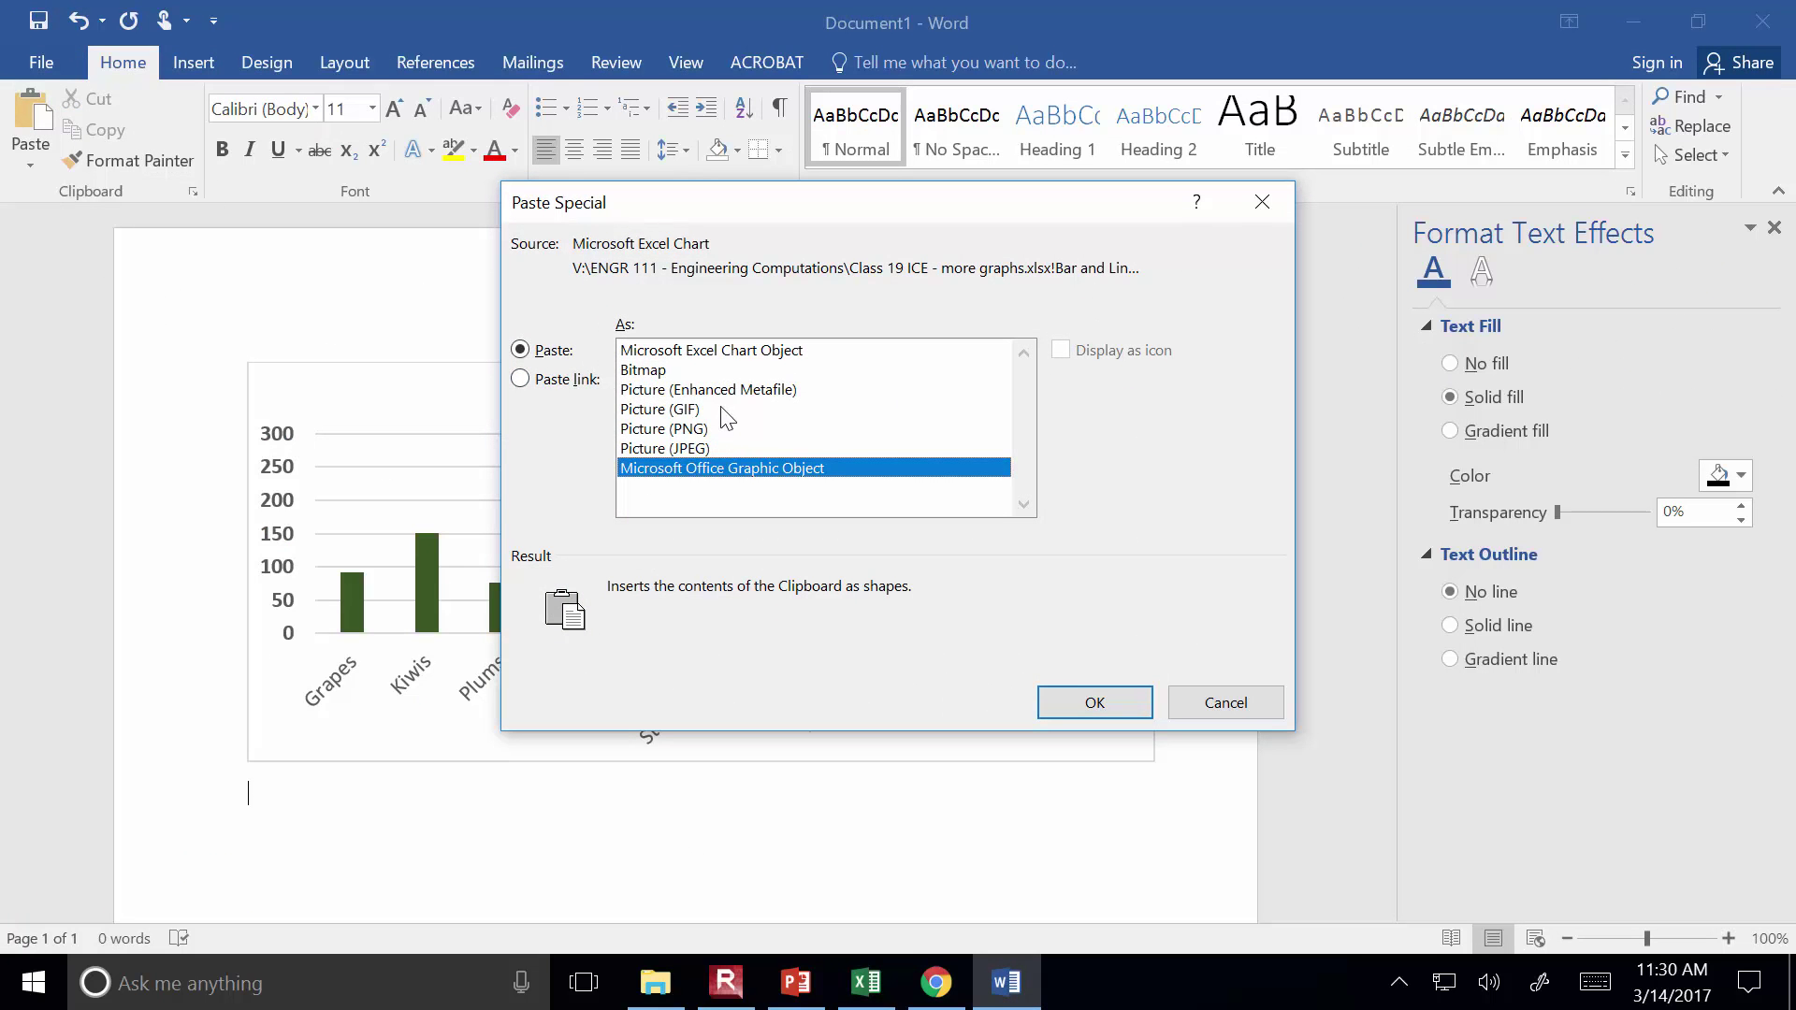
left_click(726, 389)
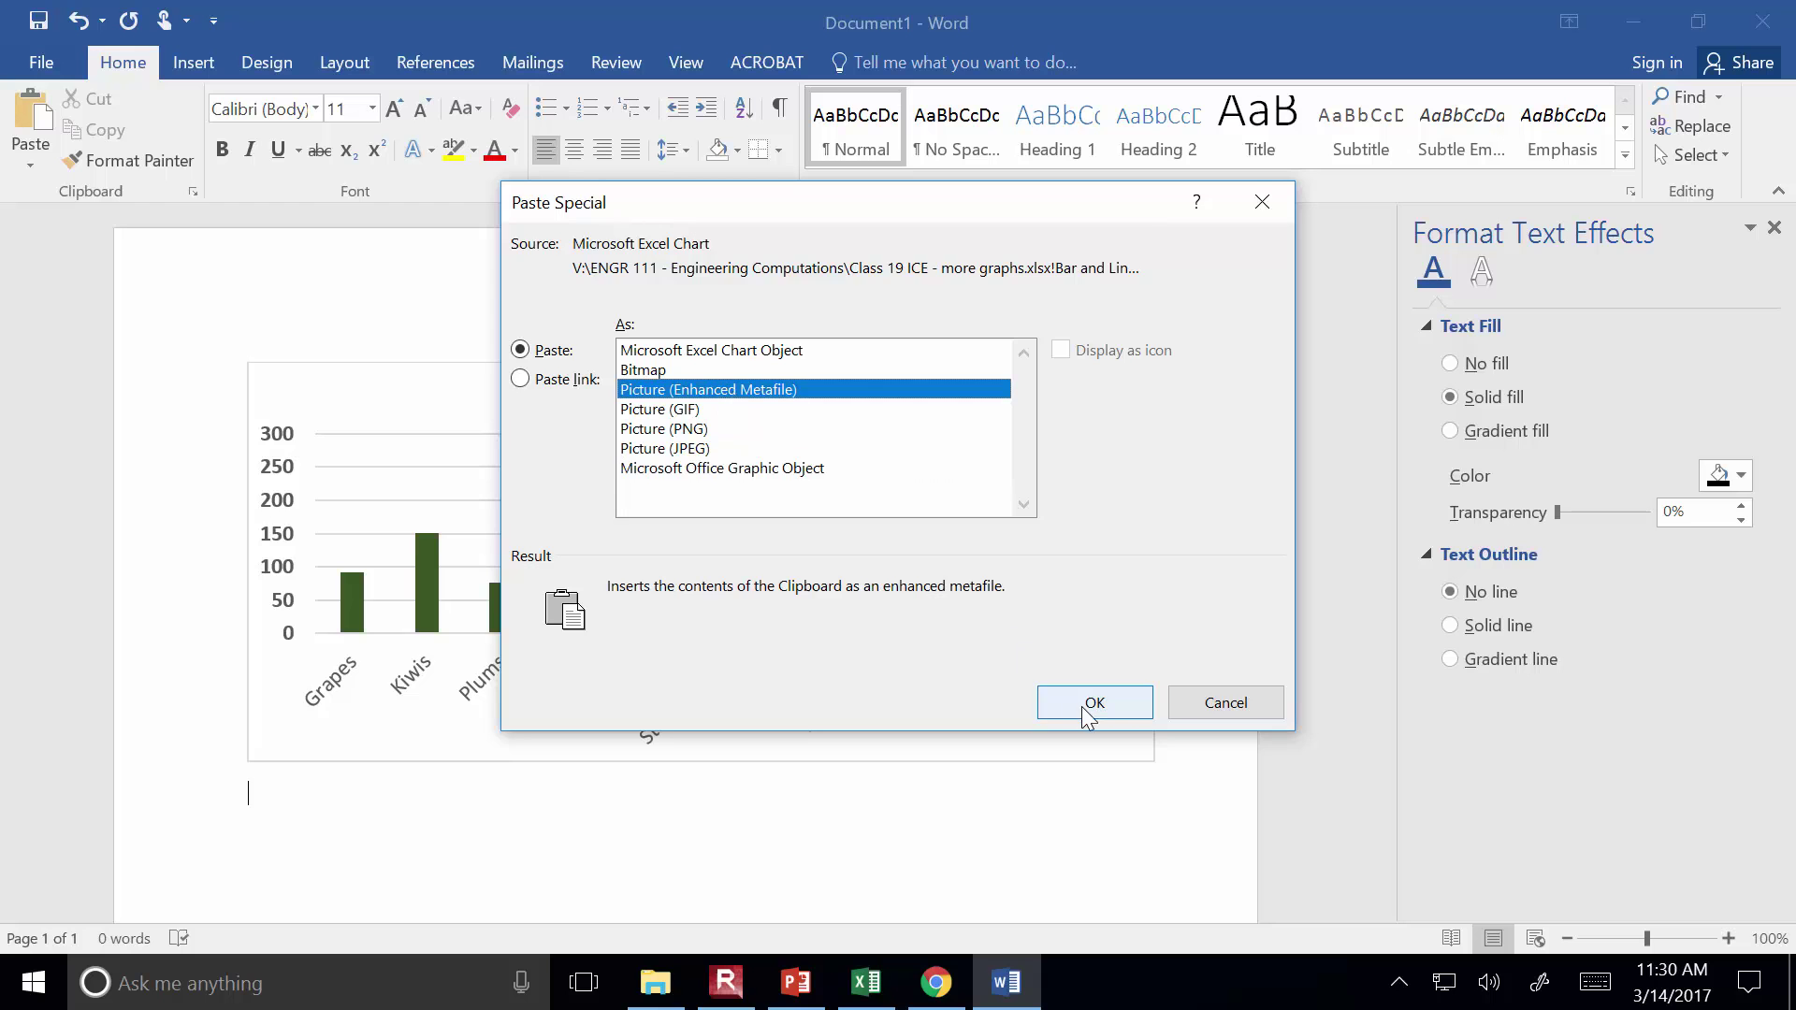
left_click(1091, 708)
scroll(1076, 655, "down", 1)
scroll(1024, 639, "down", 1)
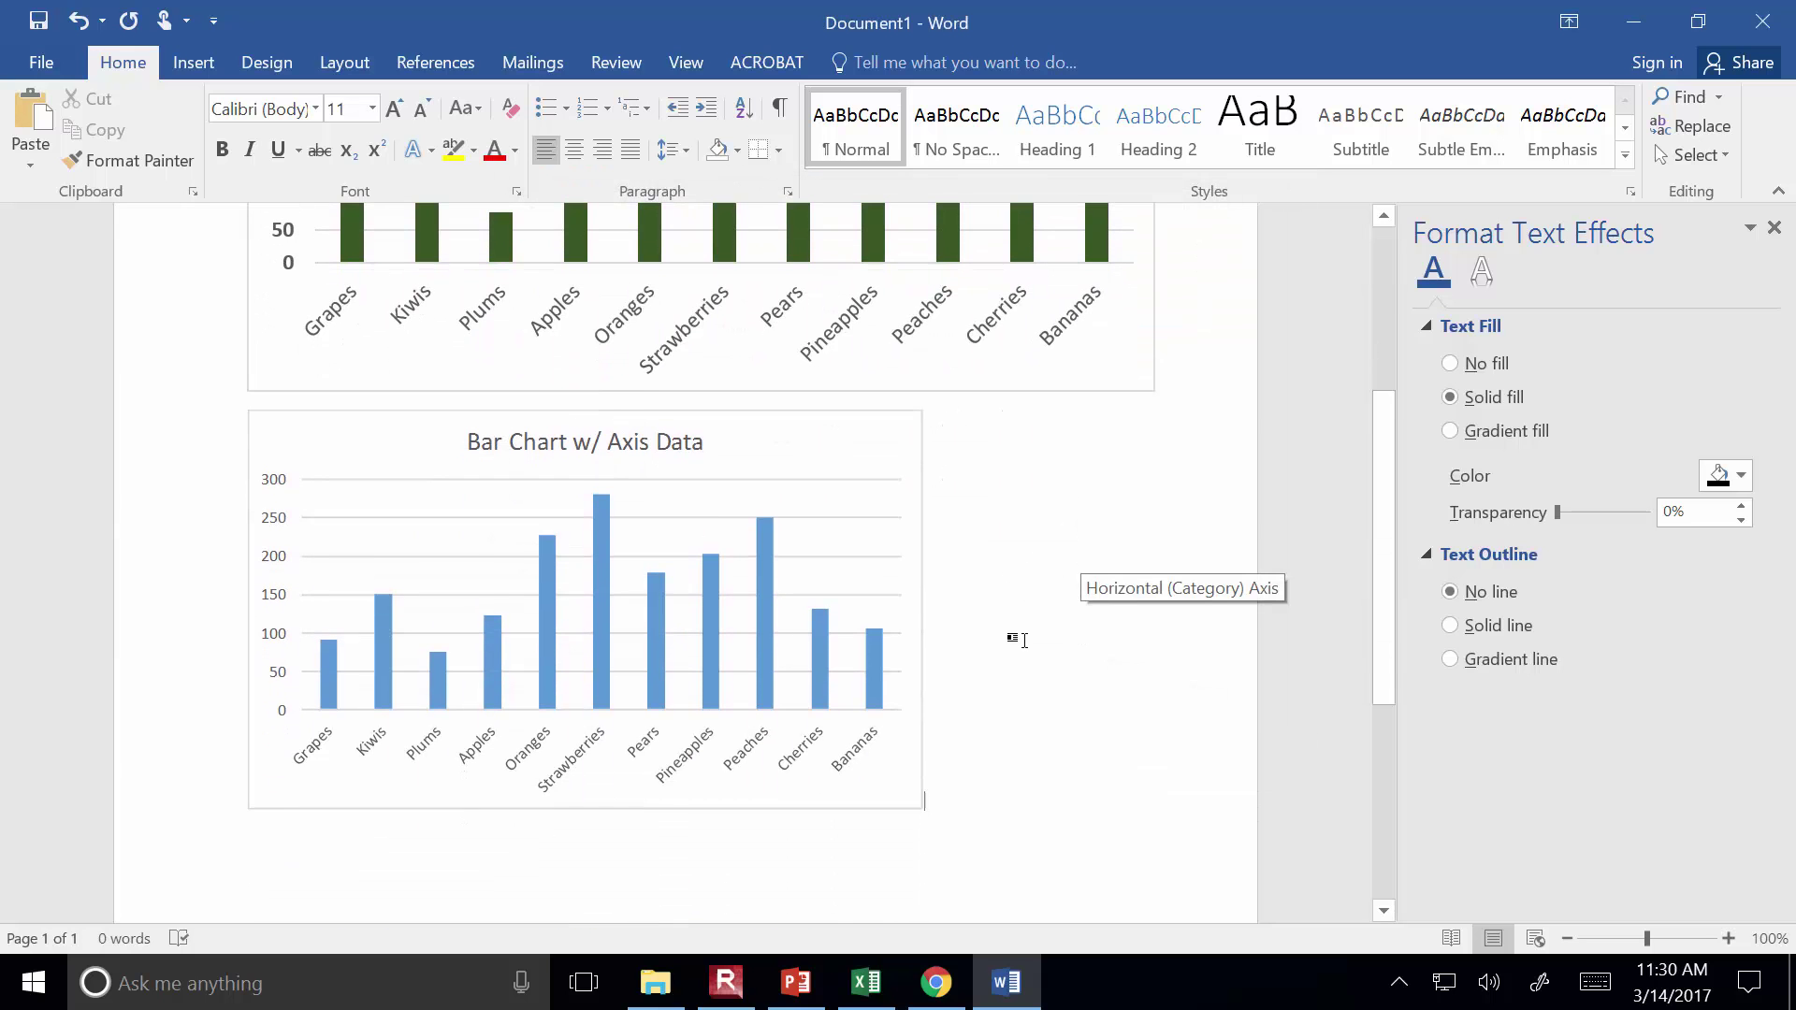
left_click(912, 613)
Widen the blue chart picture, then undo it back to 5.01 inches wide
left_click_drag(922, 610, 1145, 613)
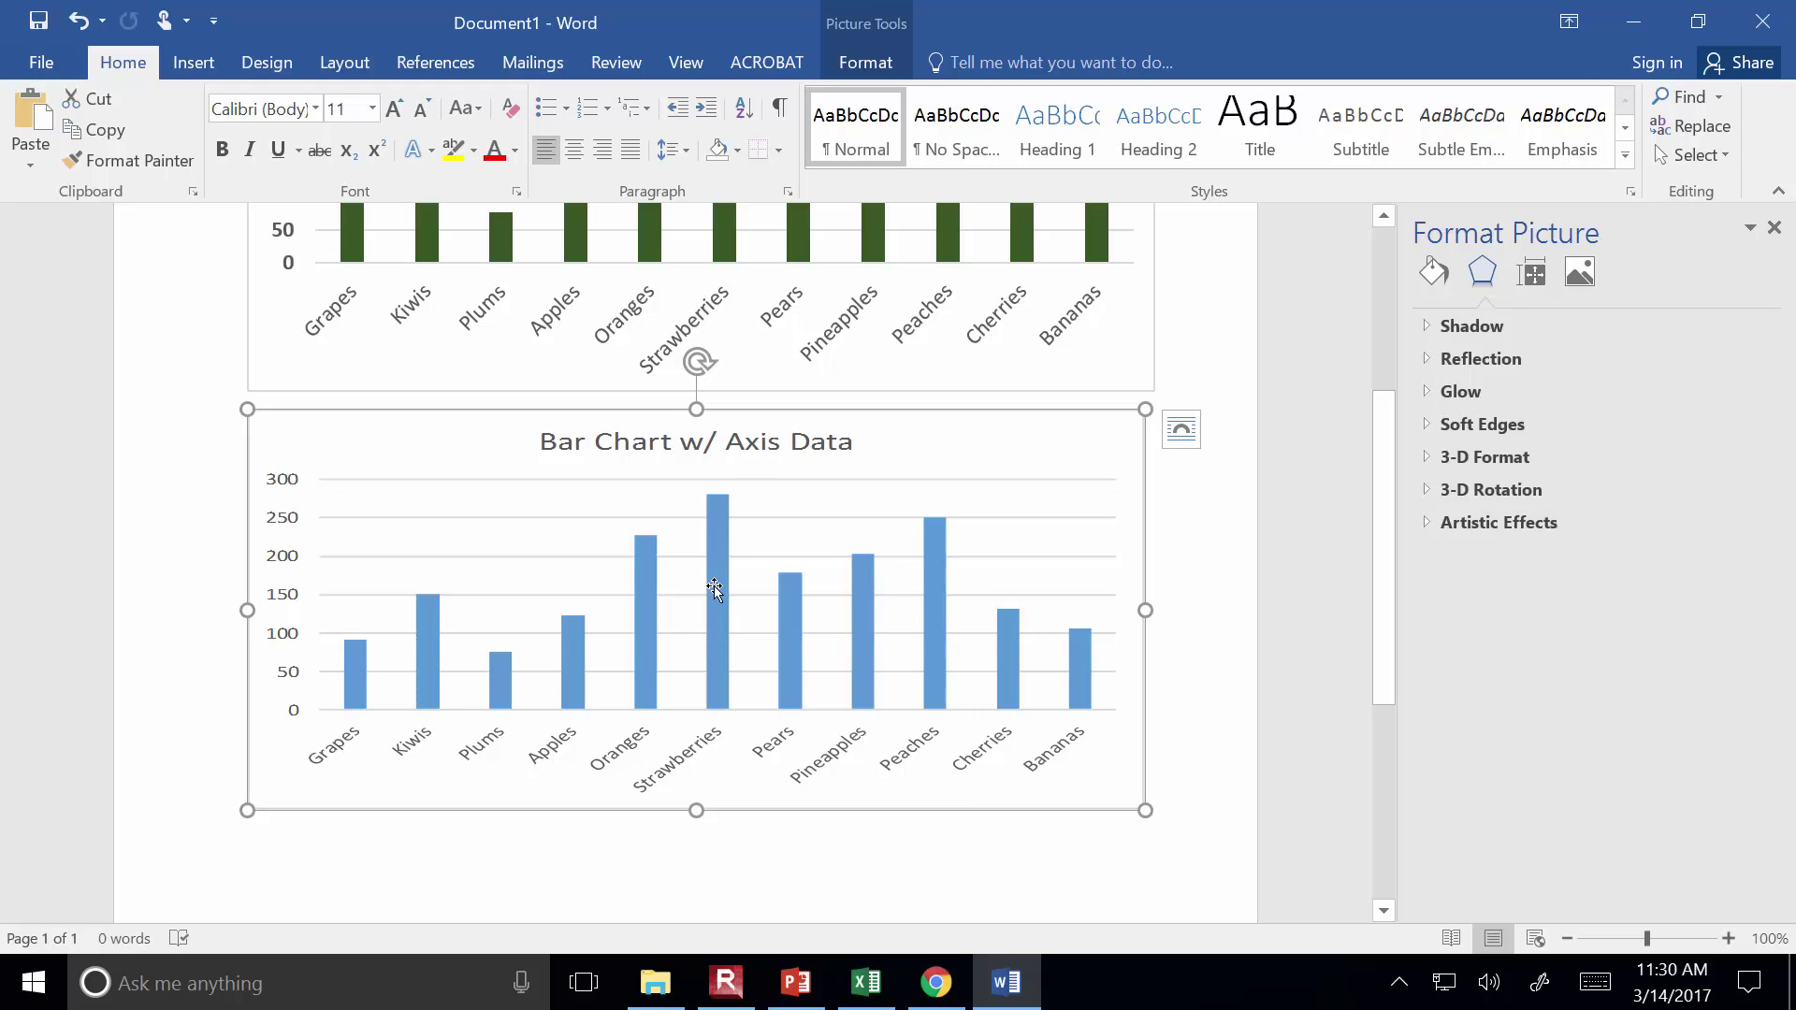
double_click(715, 585)
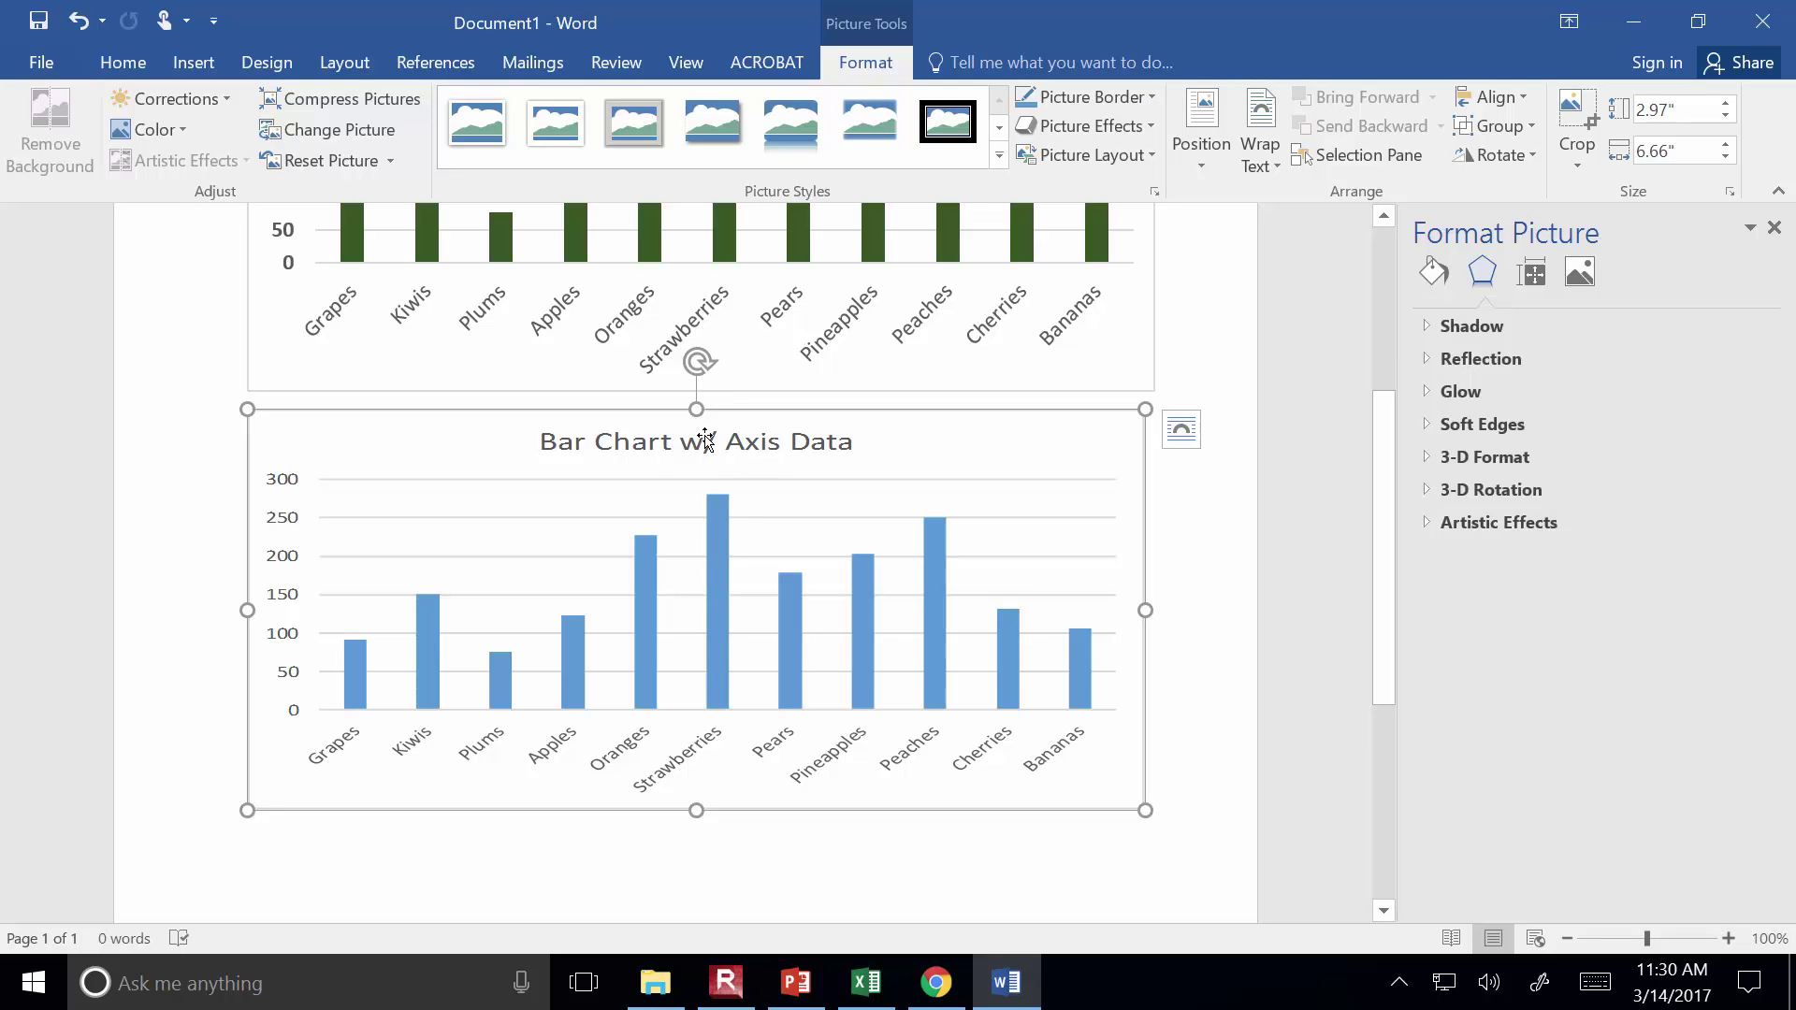
scroll(705, 440, "up", 4)
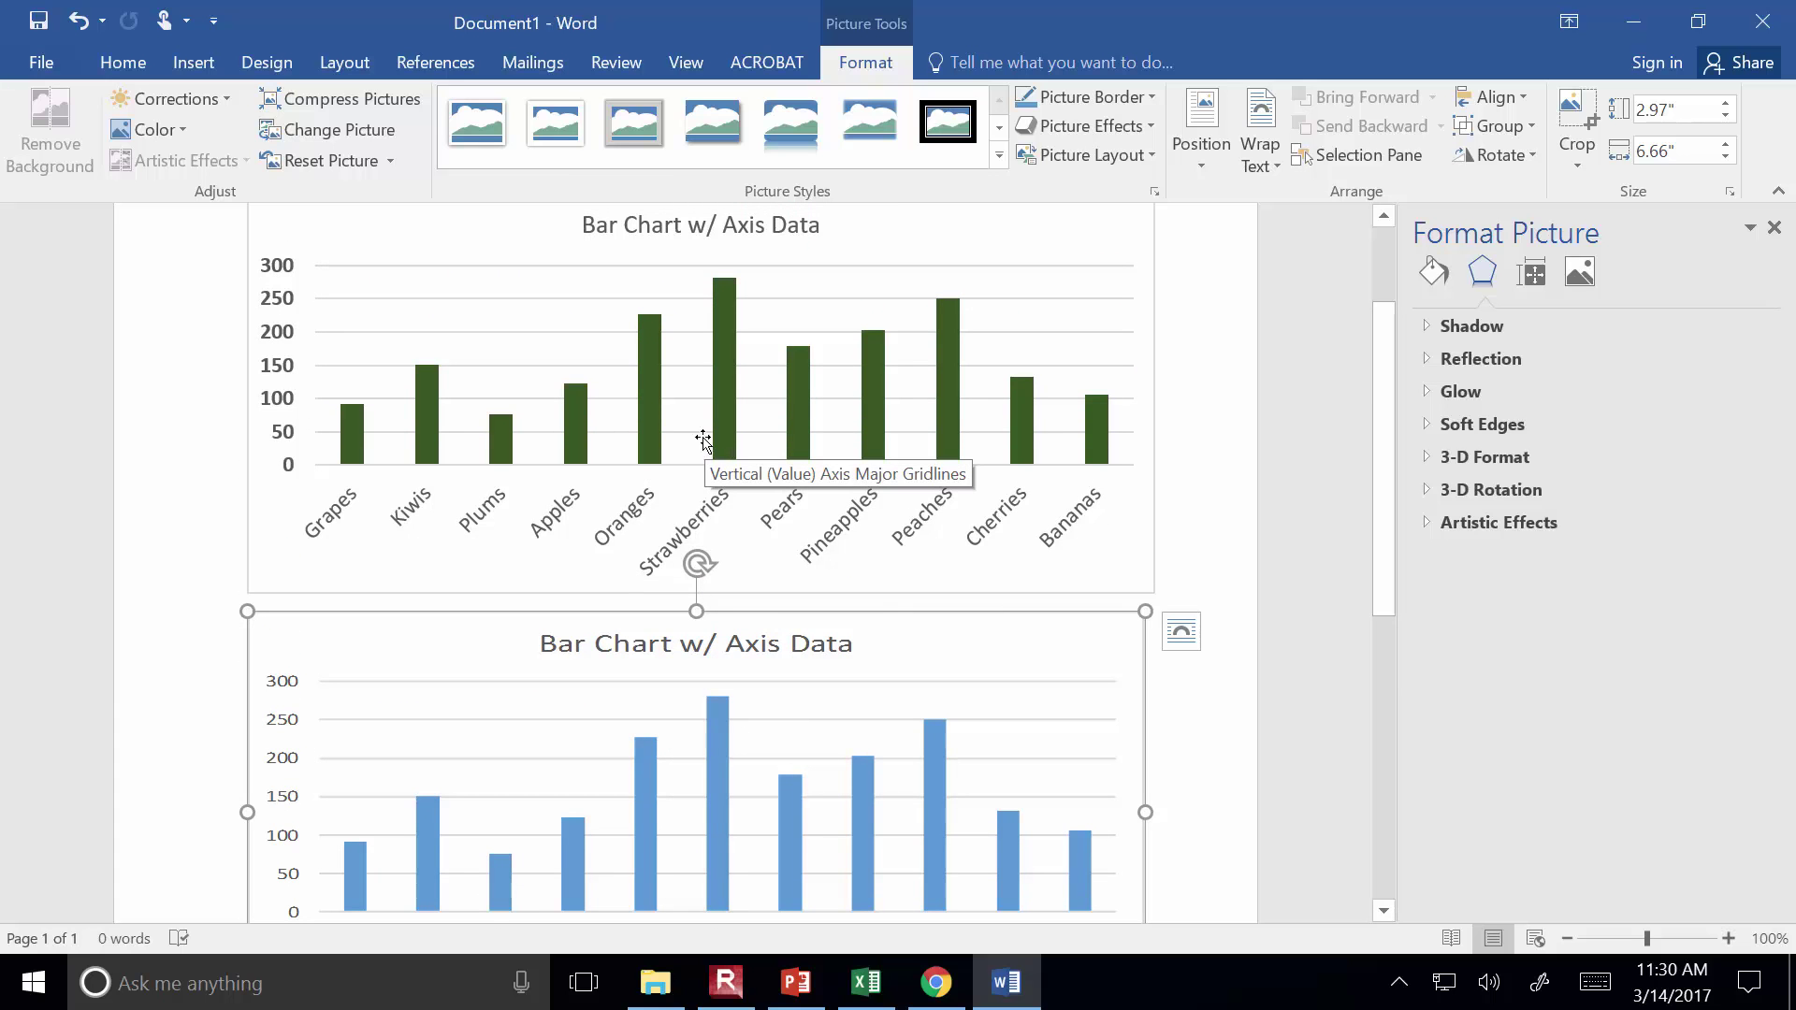
key("ctrl+z")
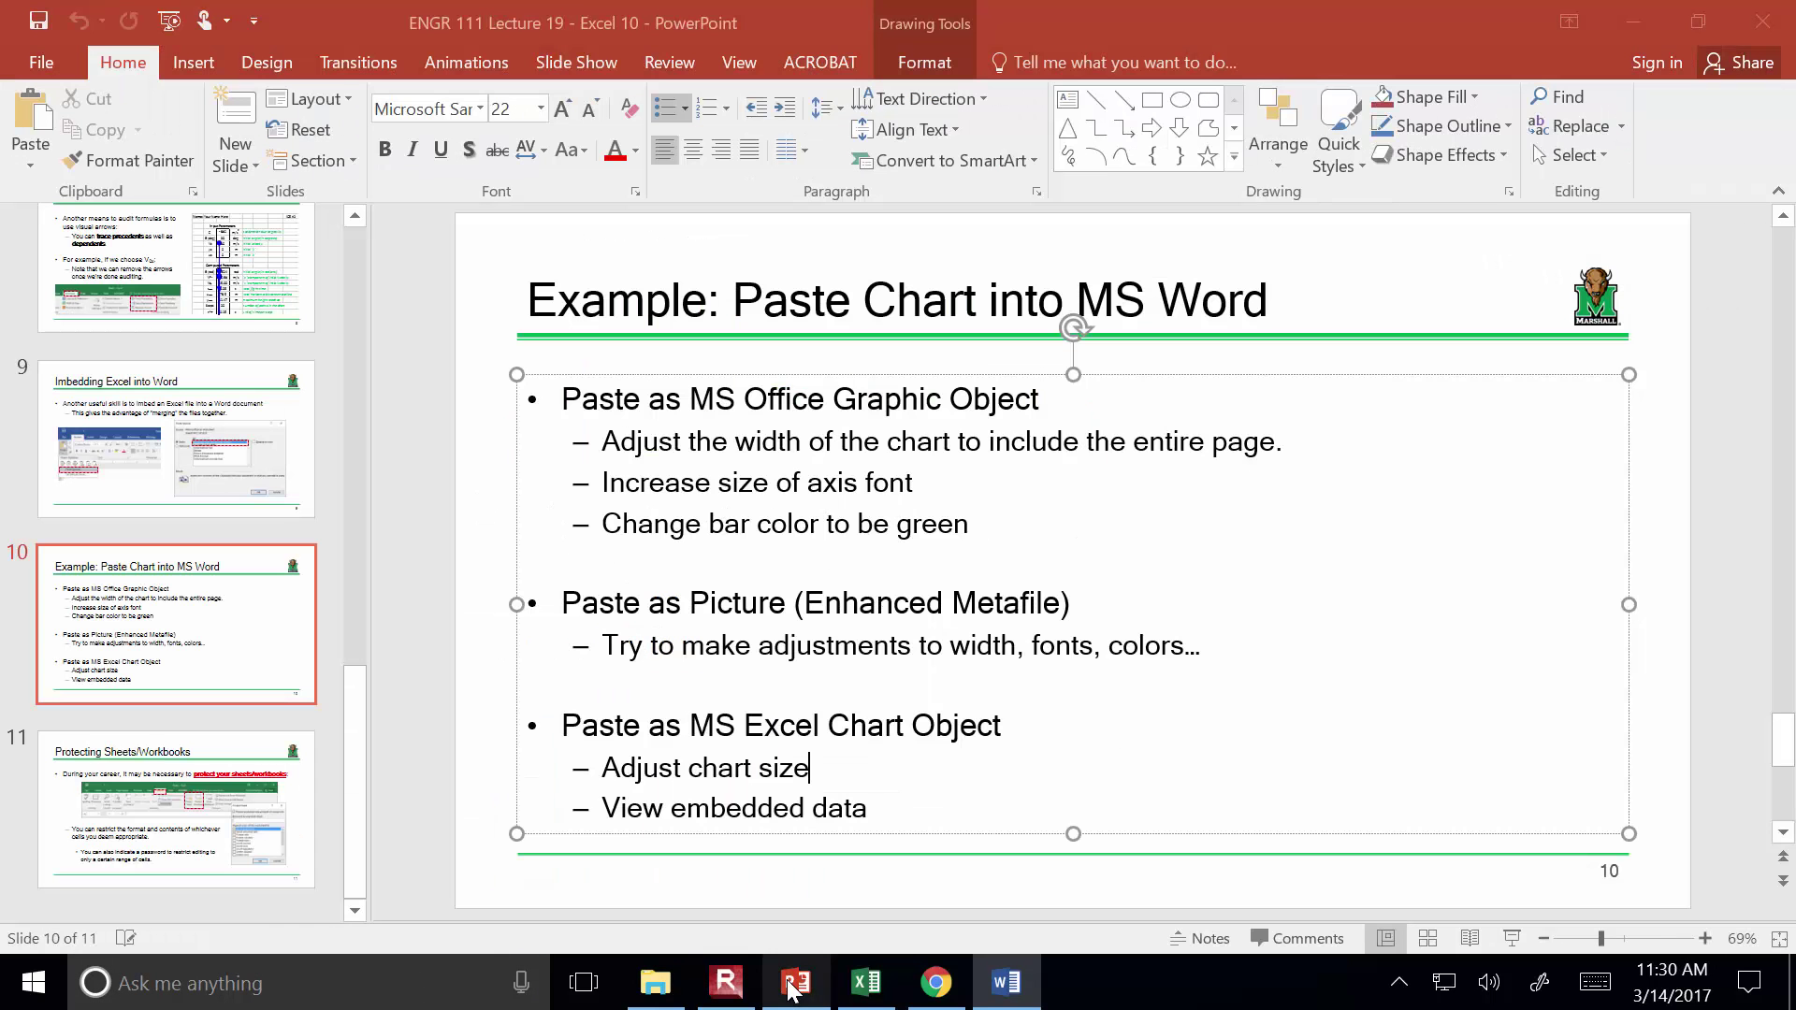
Highlight the MS Excel Chart Object step on PowerPoint slide 10, then return to Word
left_click(796, 982)
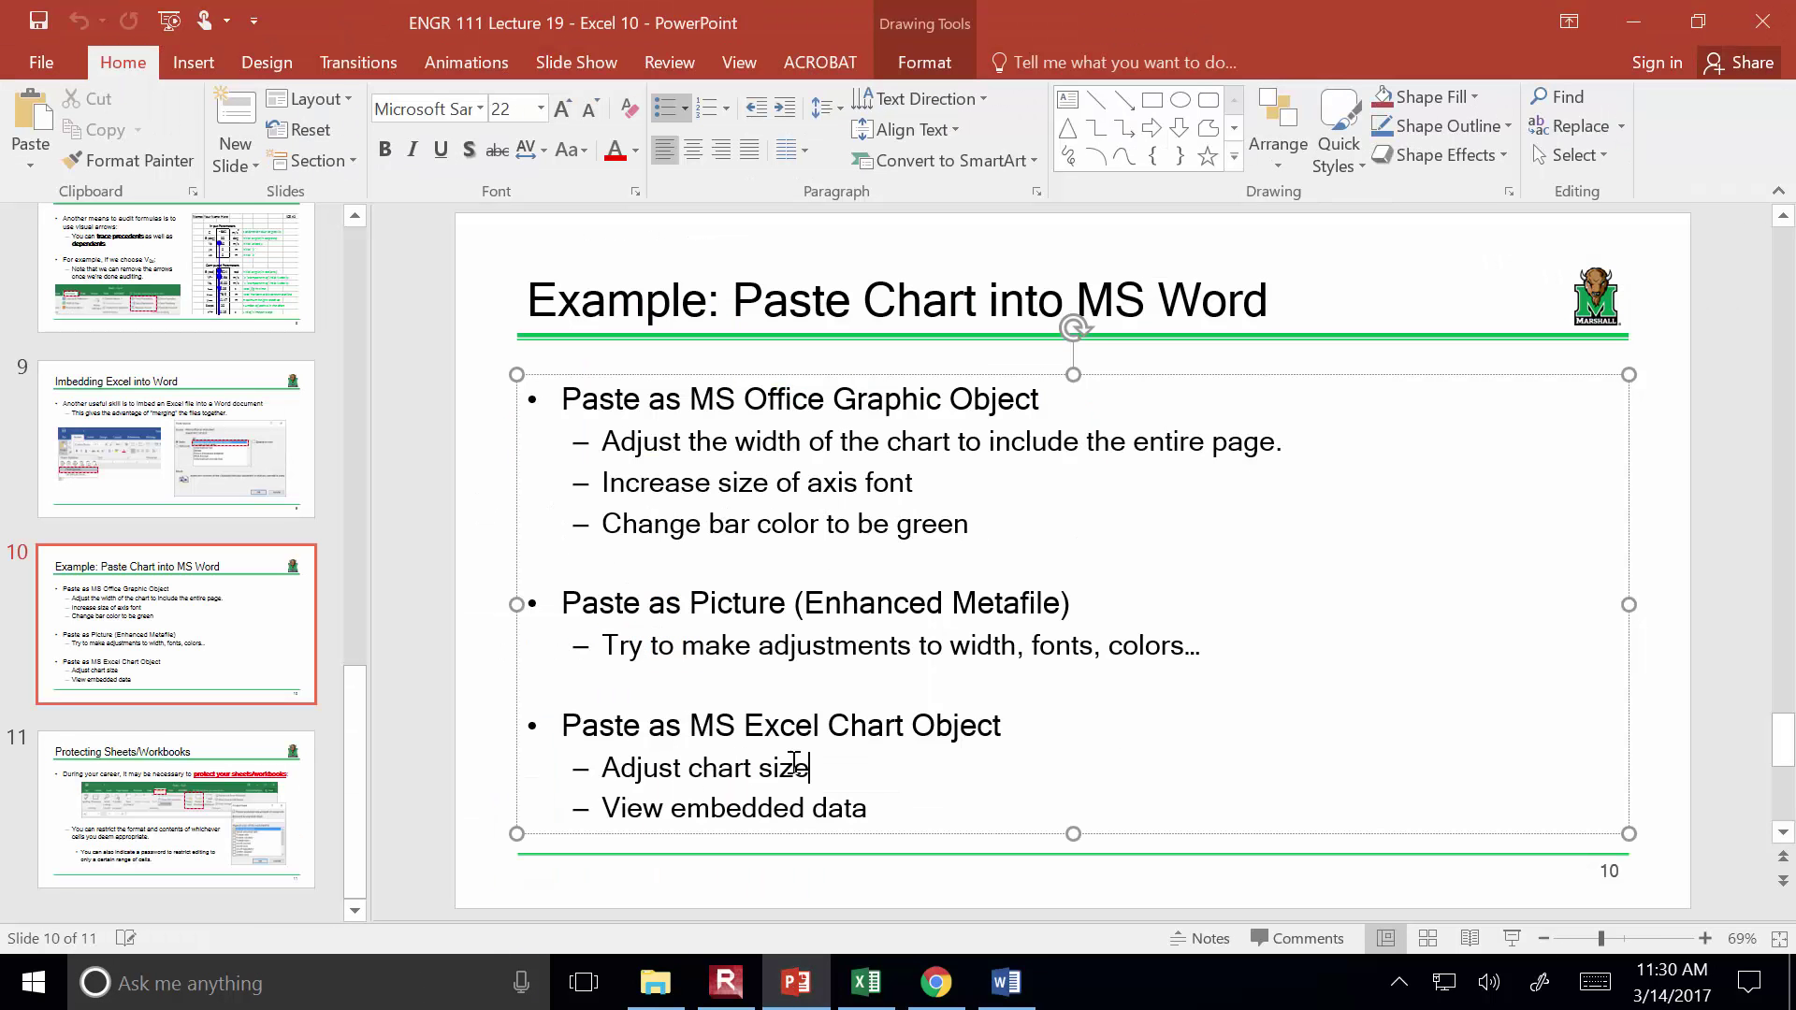
left_click_drag(697, 735, 956, 715)
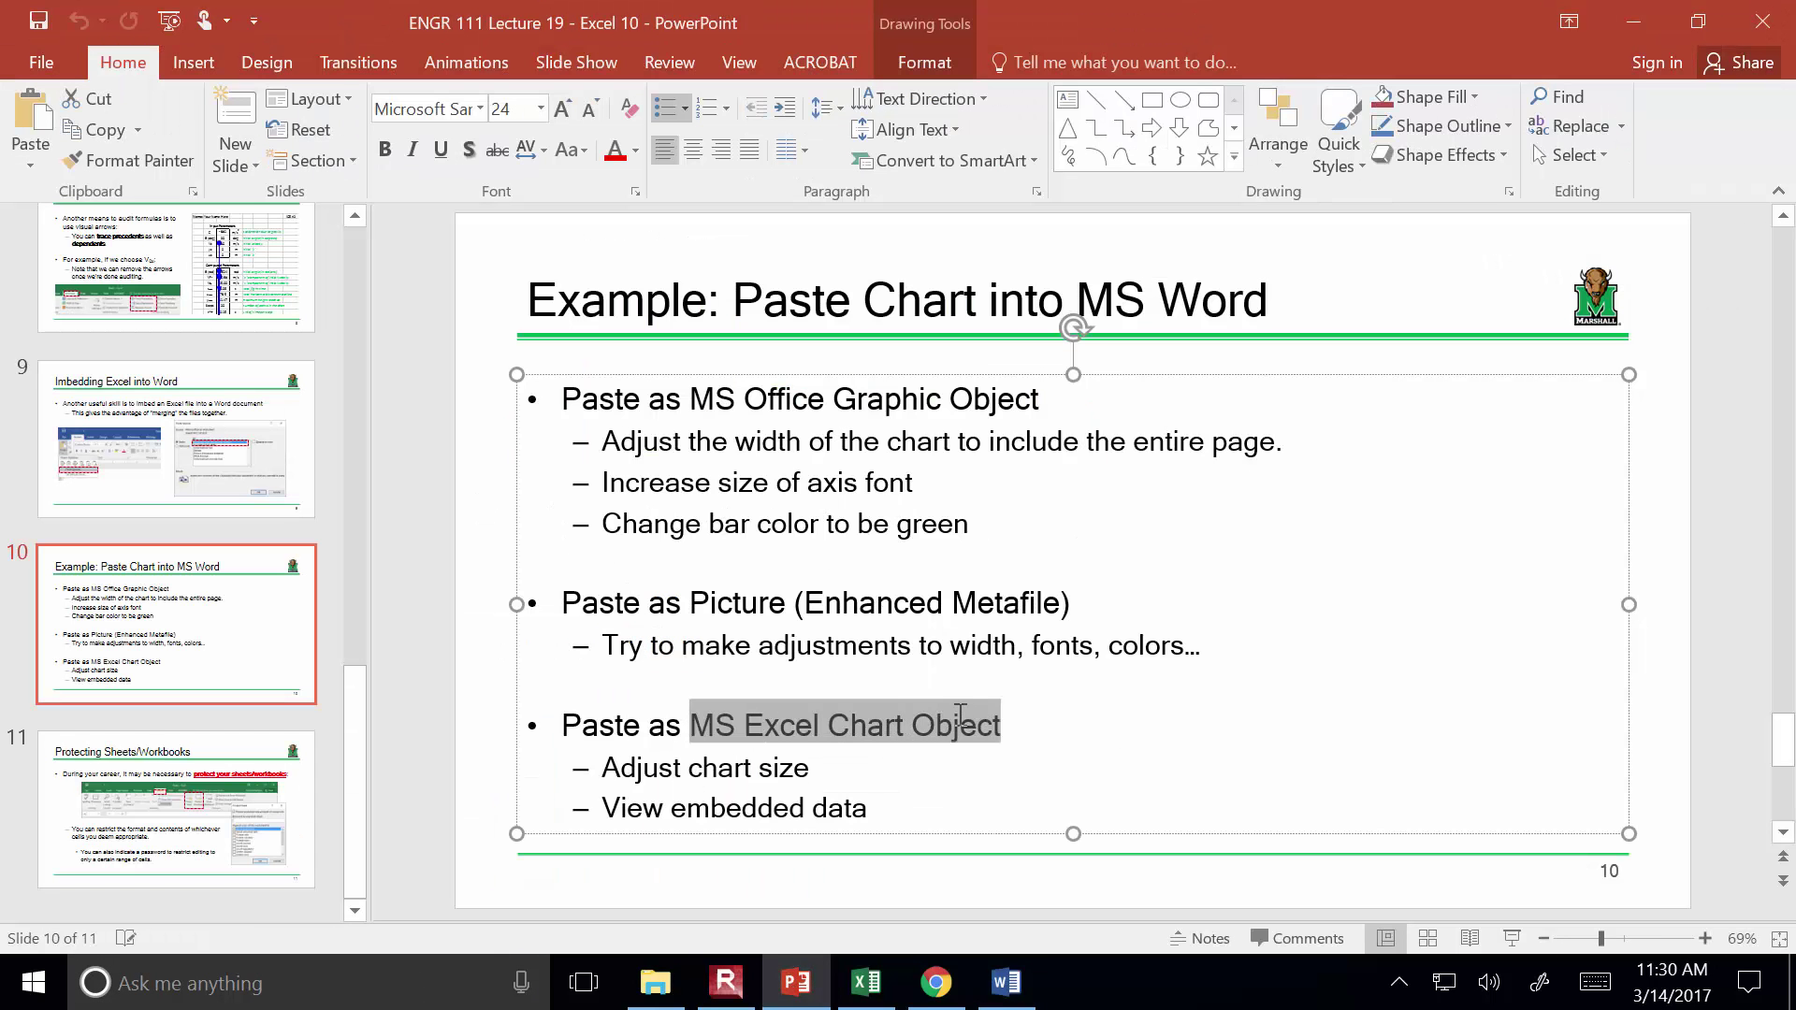
left_click(996, 992)
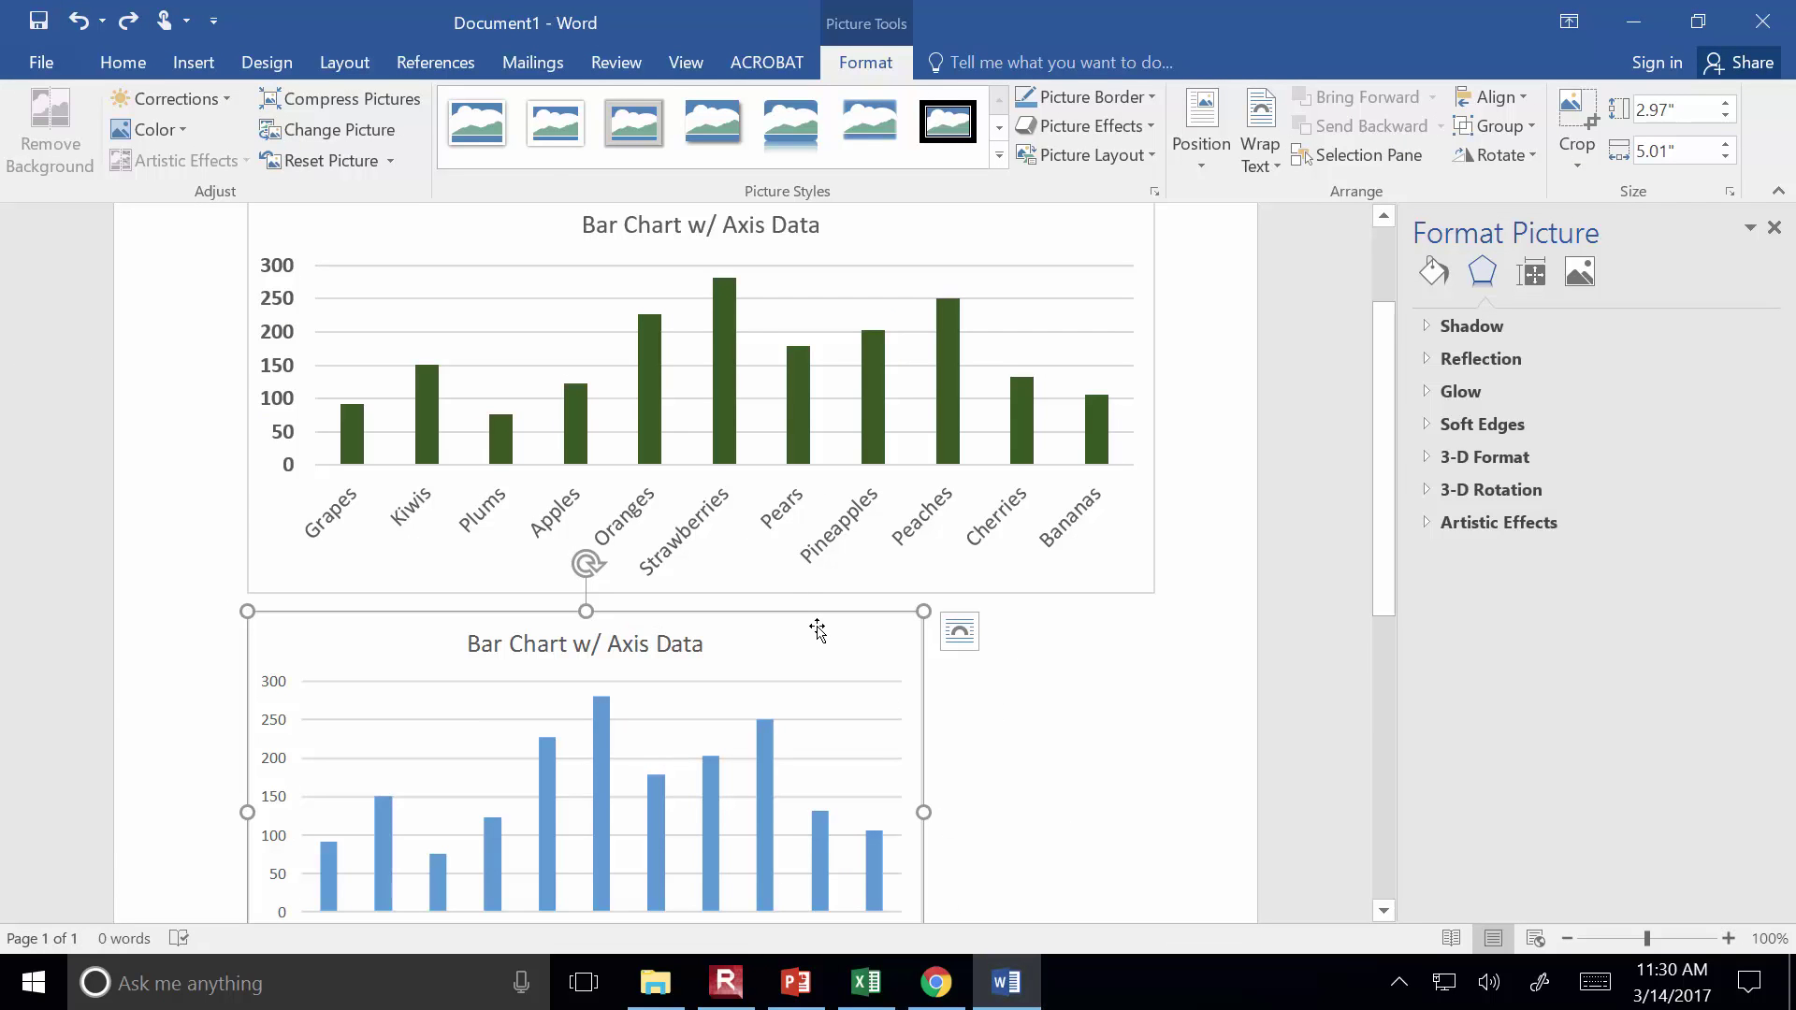
Delete the blue chart picture and insert a page break after the green chart
key("Delete")
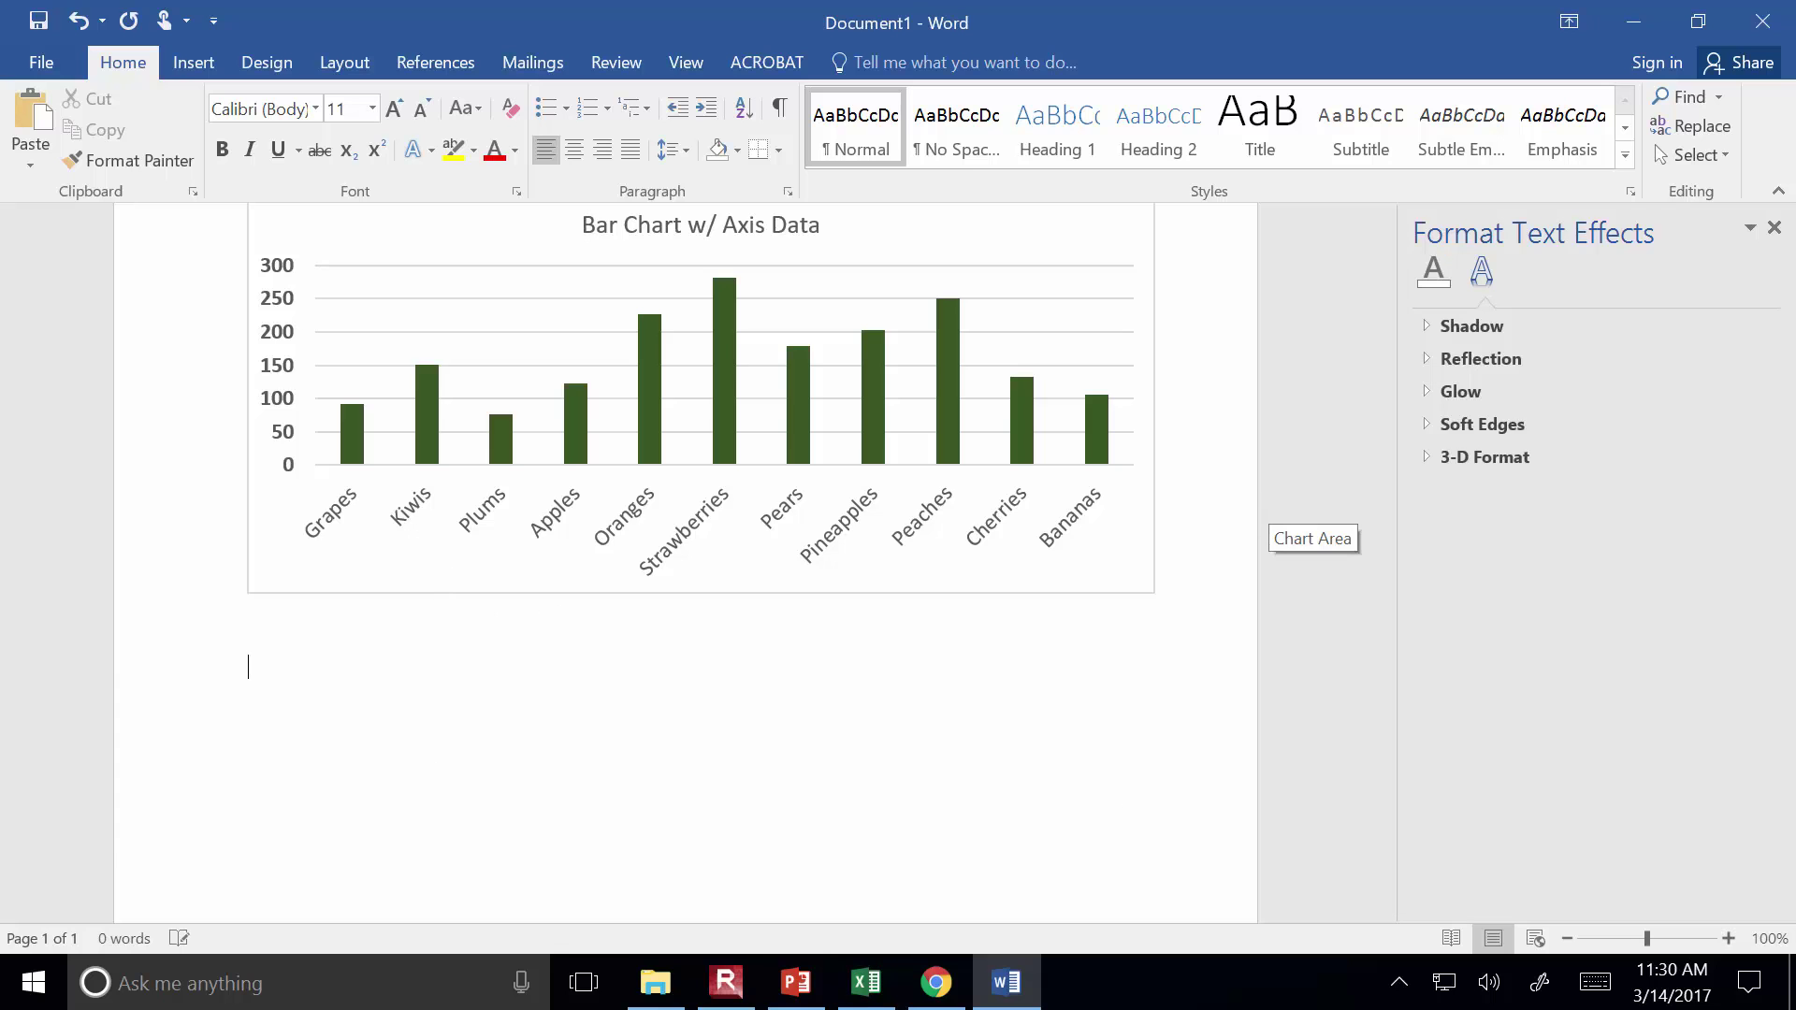
scroll(1266, 524, "down", 3)
scroll(1291, 524, "down", 3)
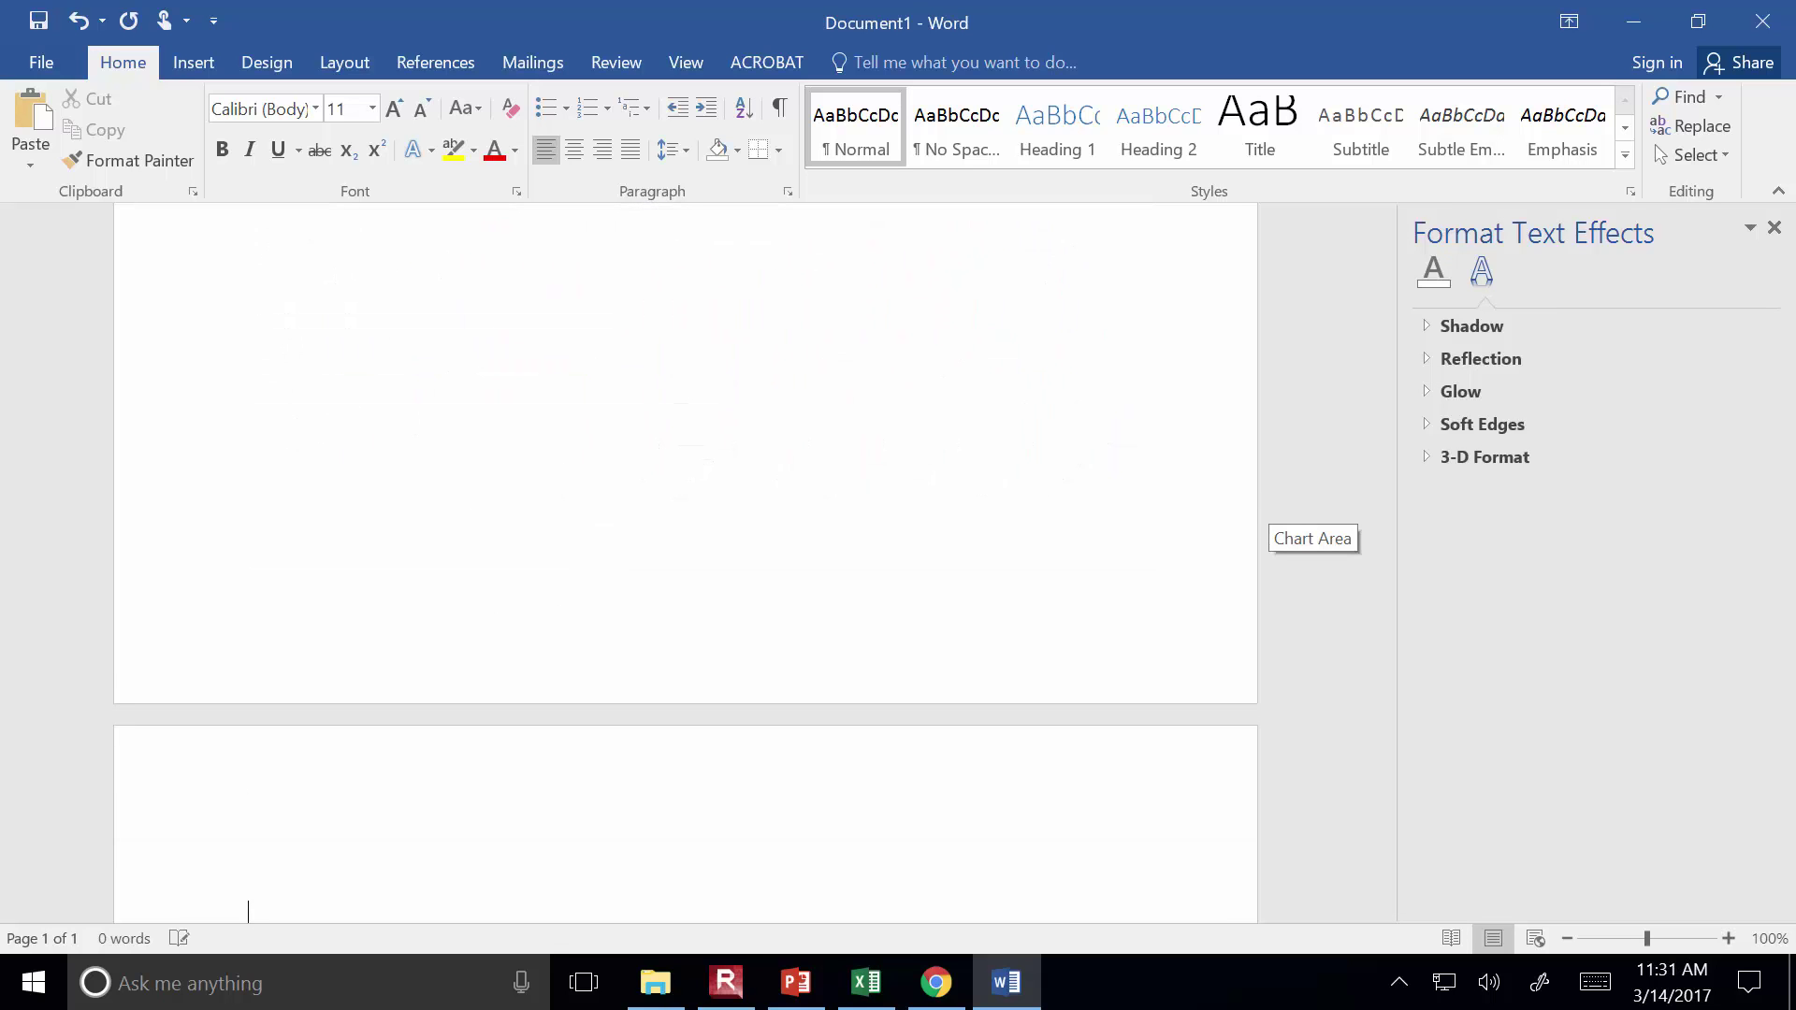
key("ctrl+Return")
Paste the Excel bar chart onto page 2 as a Microsoft Excel Chart Object
left_click(868, 982)
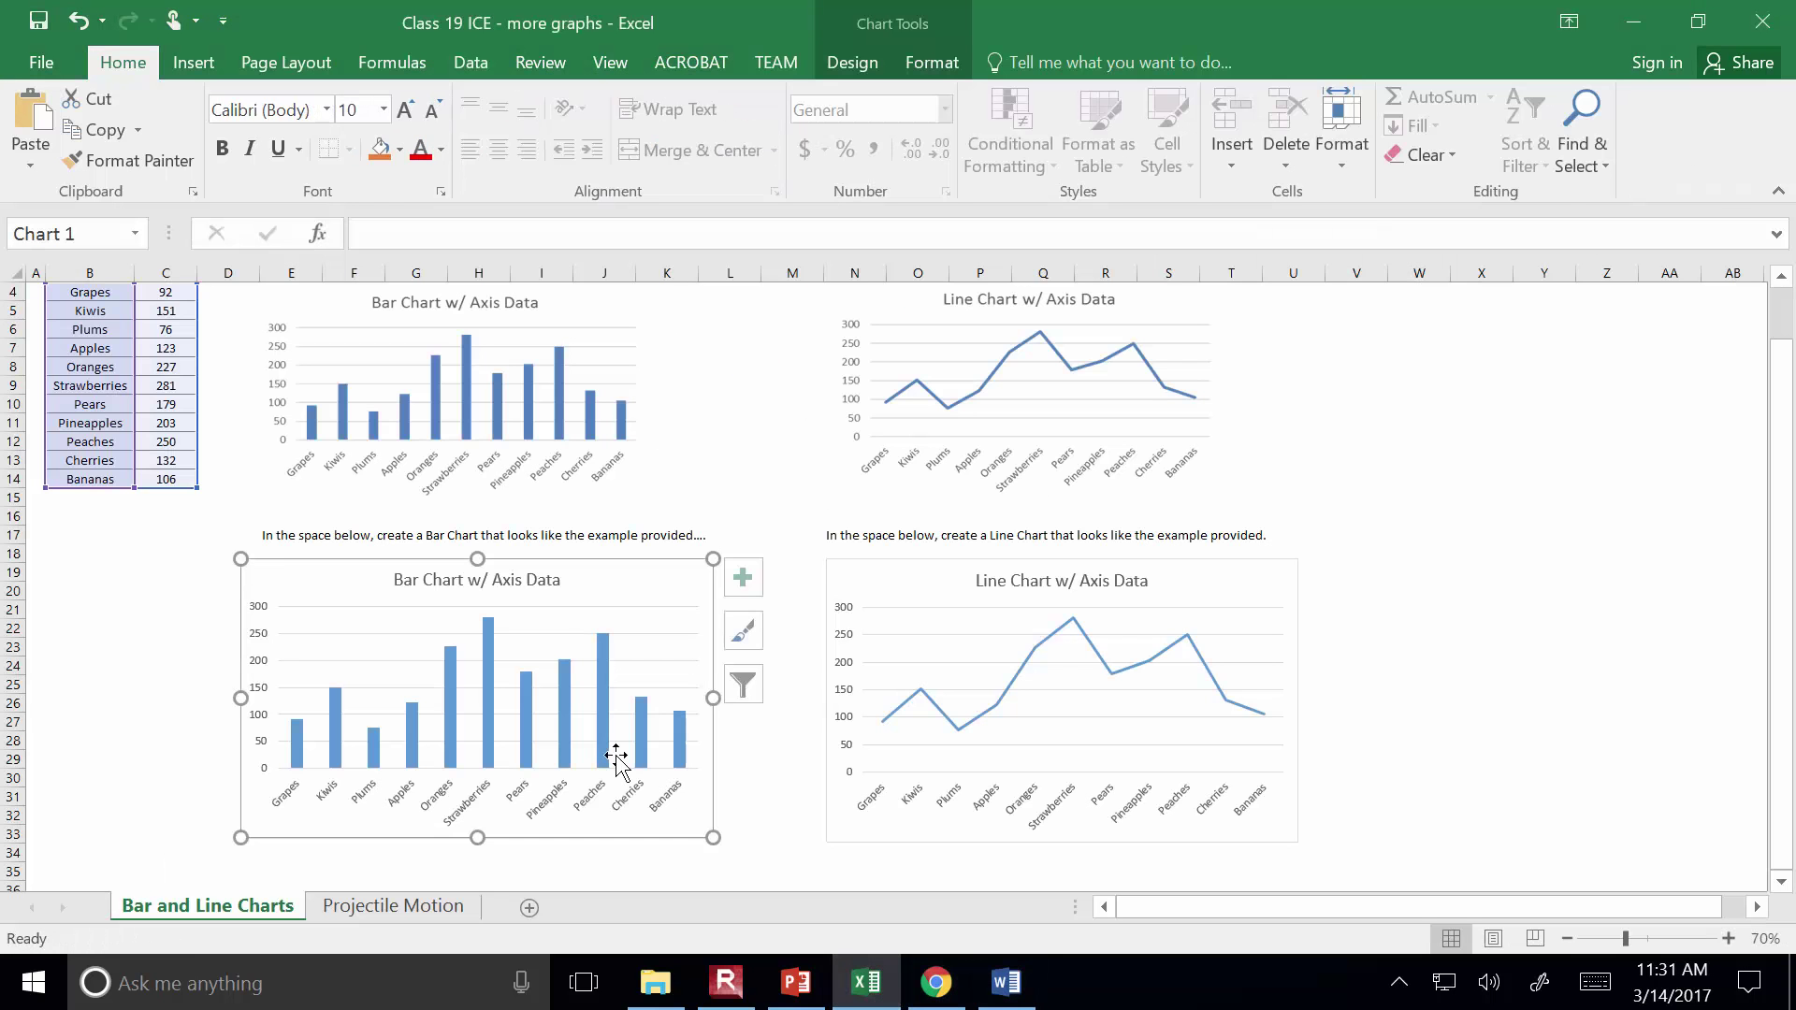
left_click(685, 833)
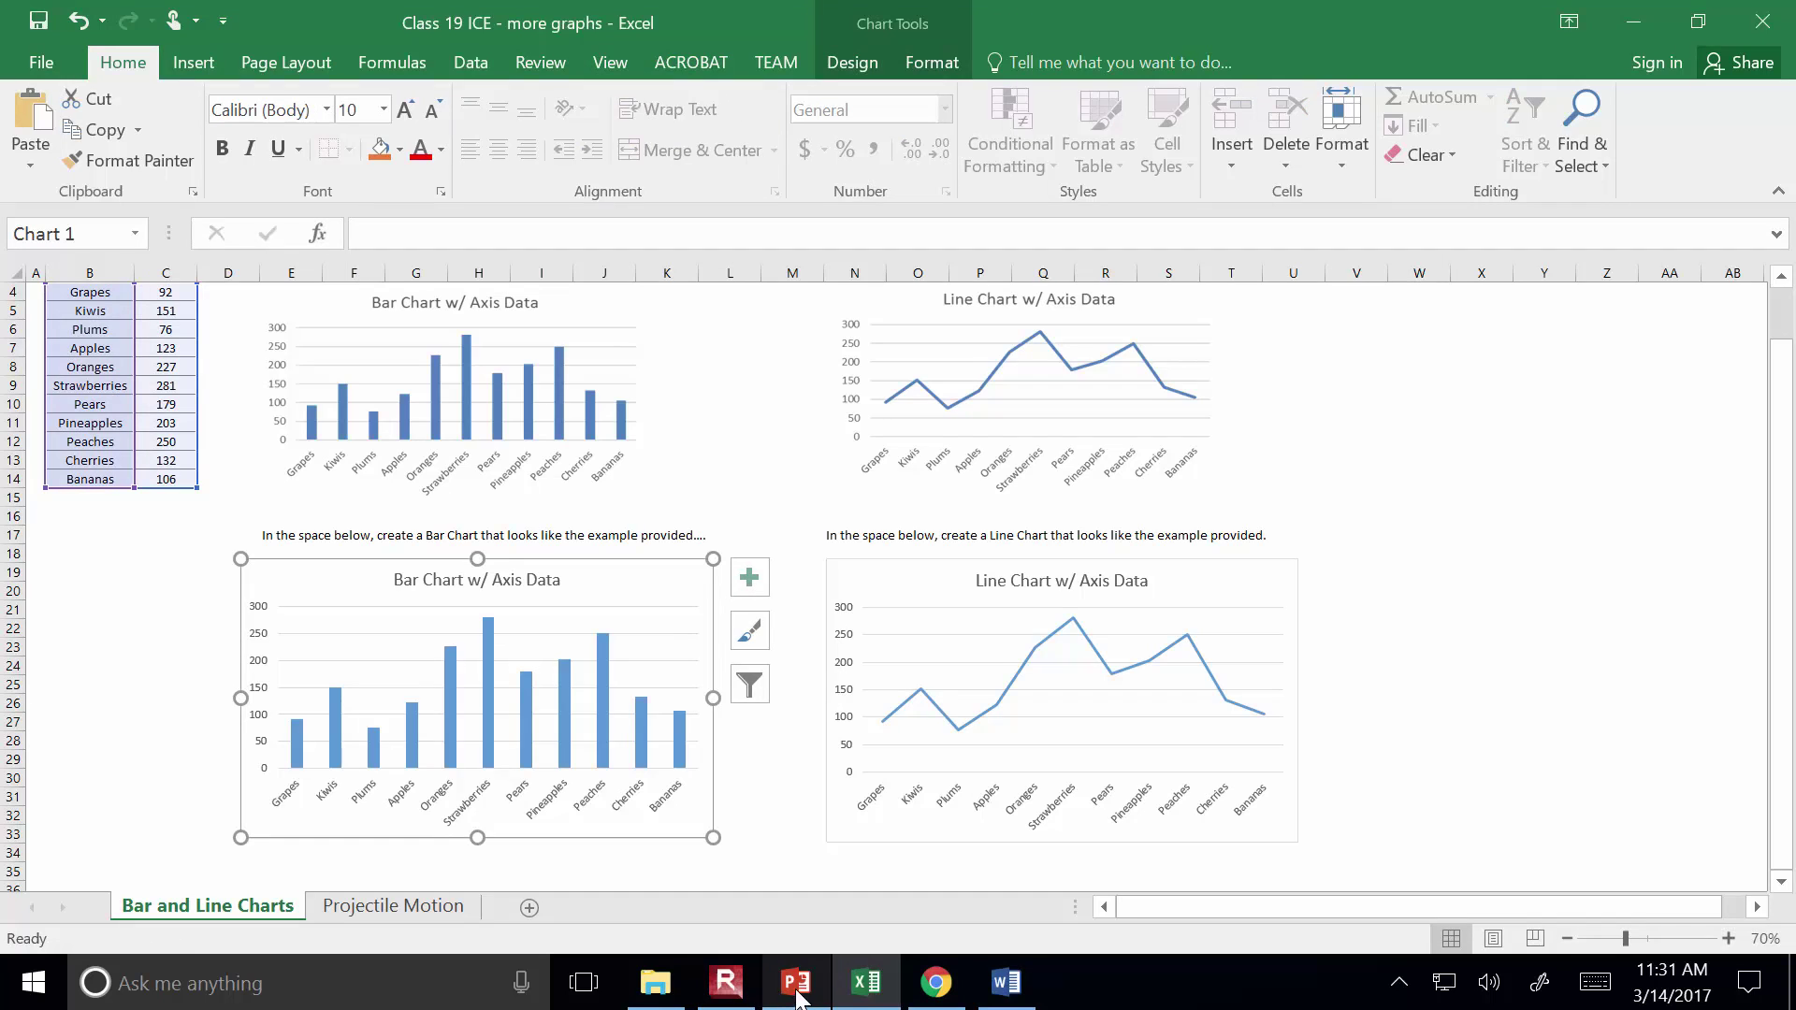
left_click(1005, 982)
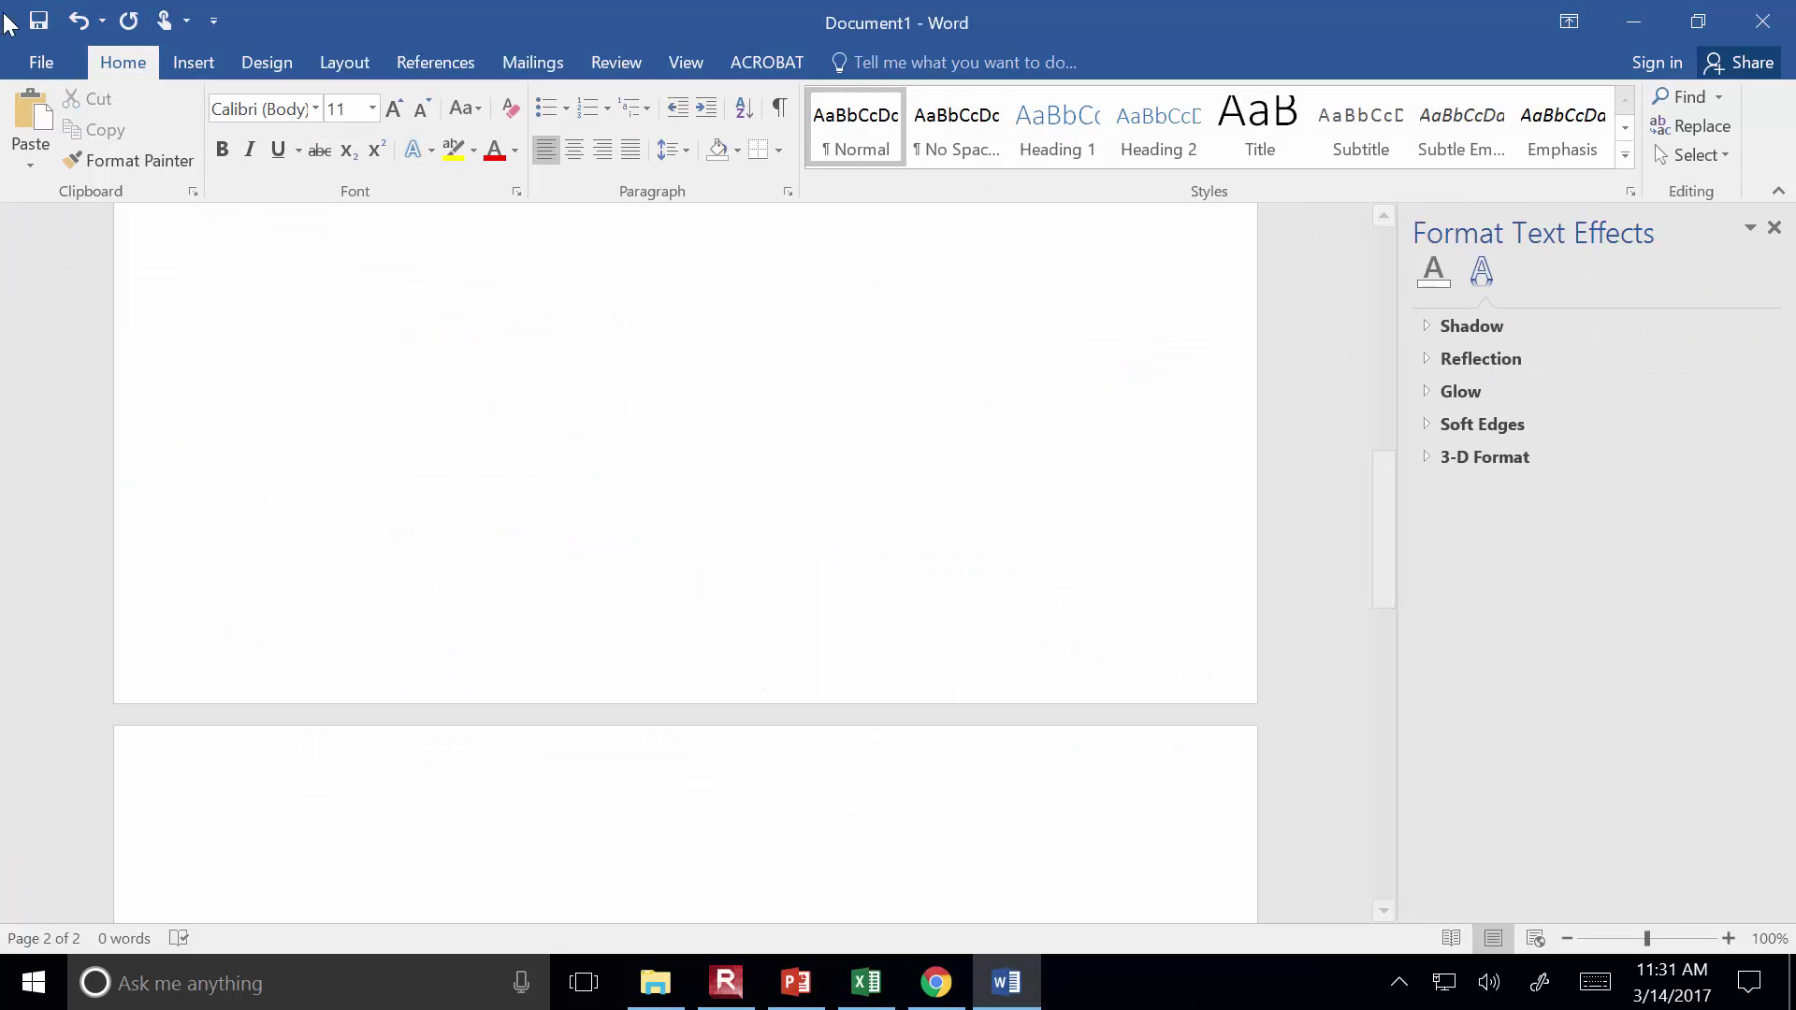
left_click(44, 167)
left_click(76, 271)
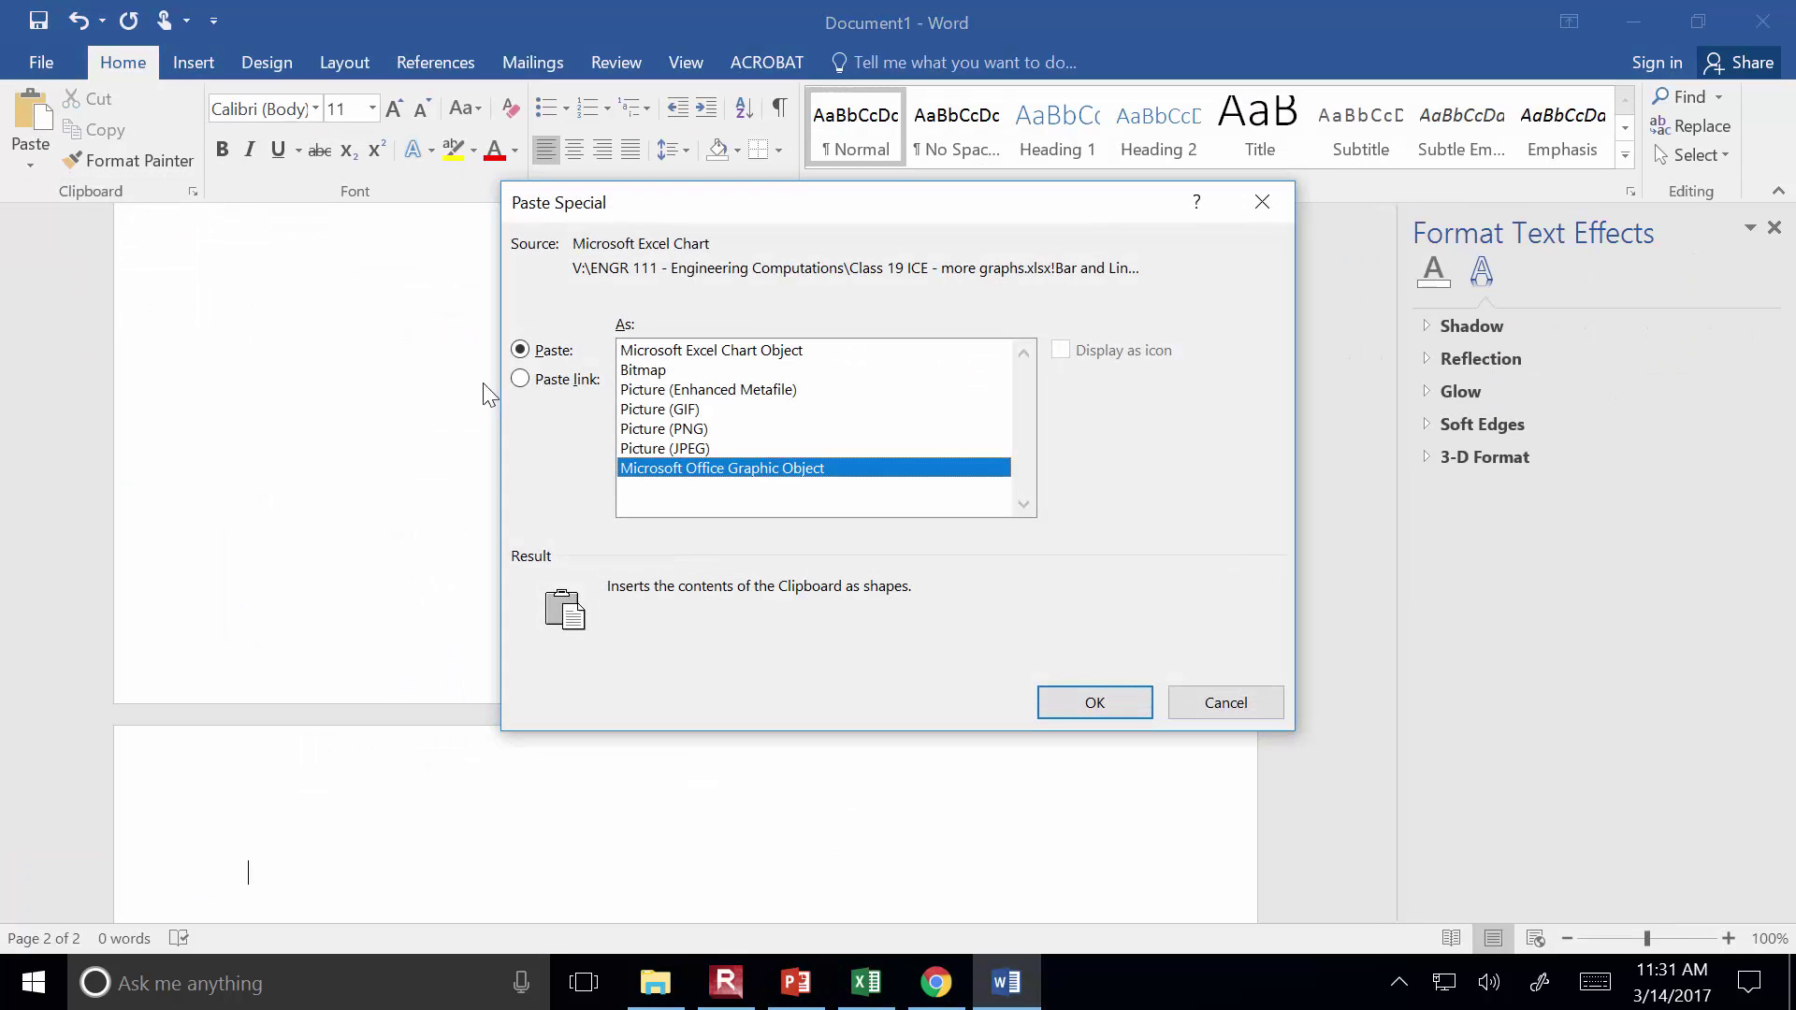
left_click(662, 351)
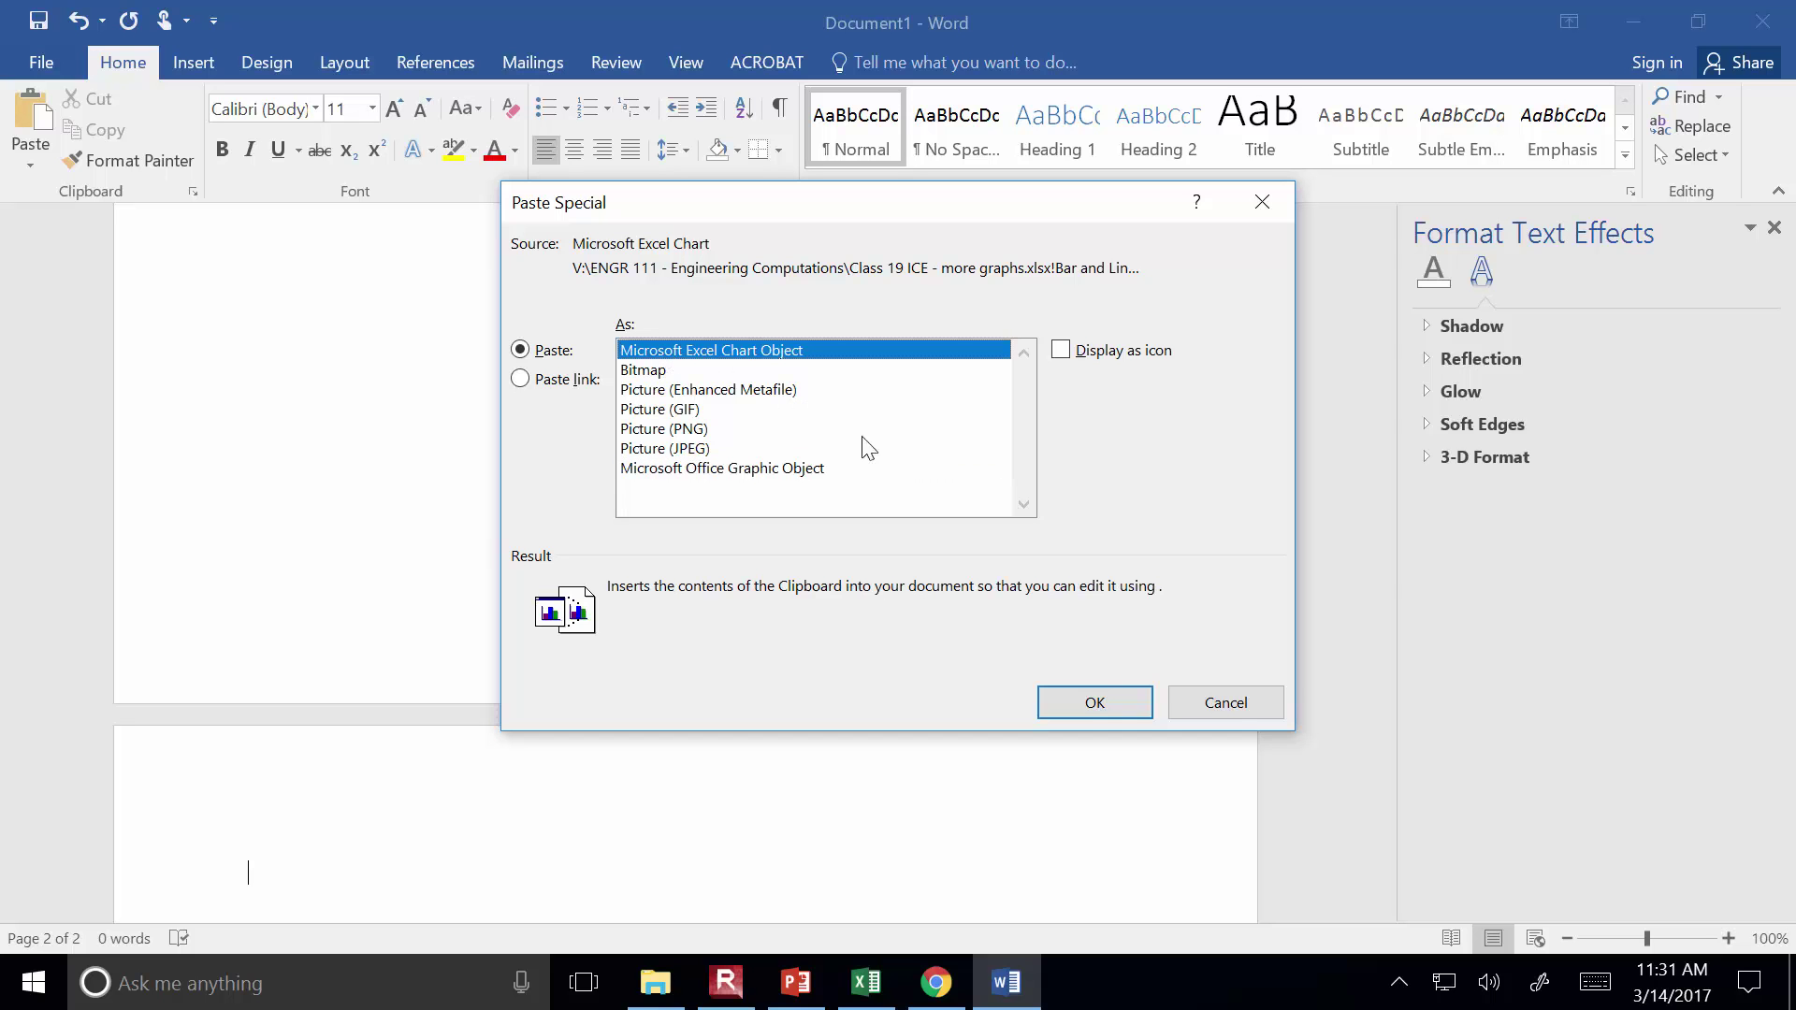
left_click(1093, 704)
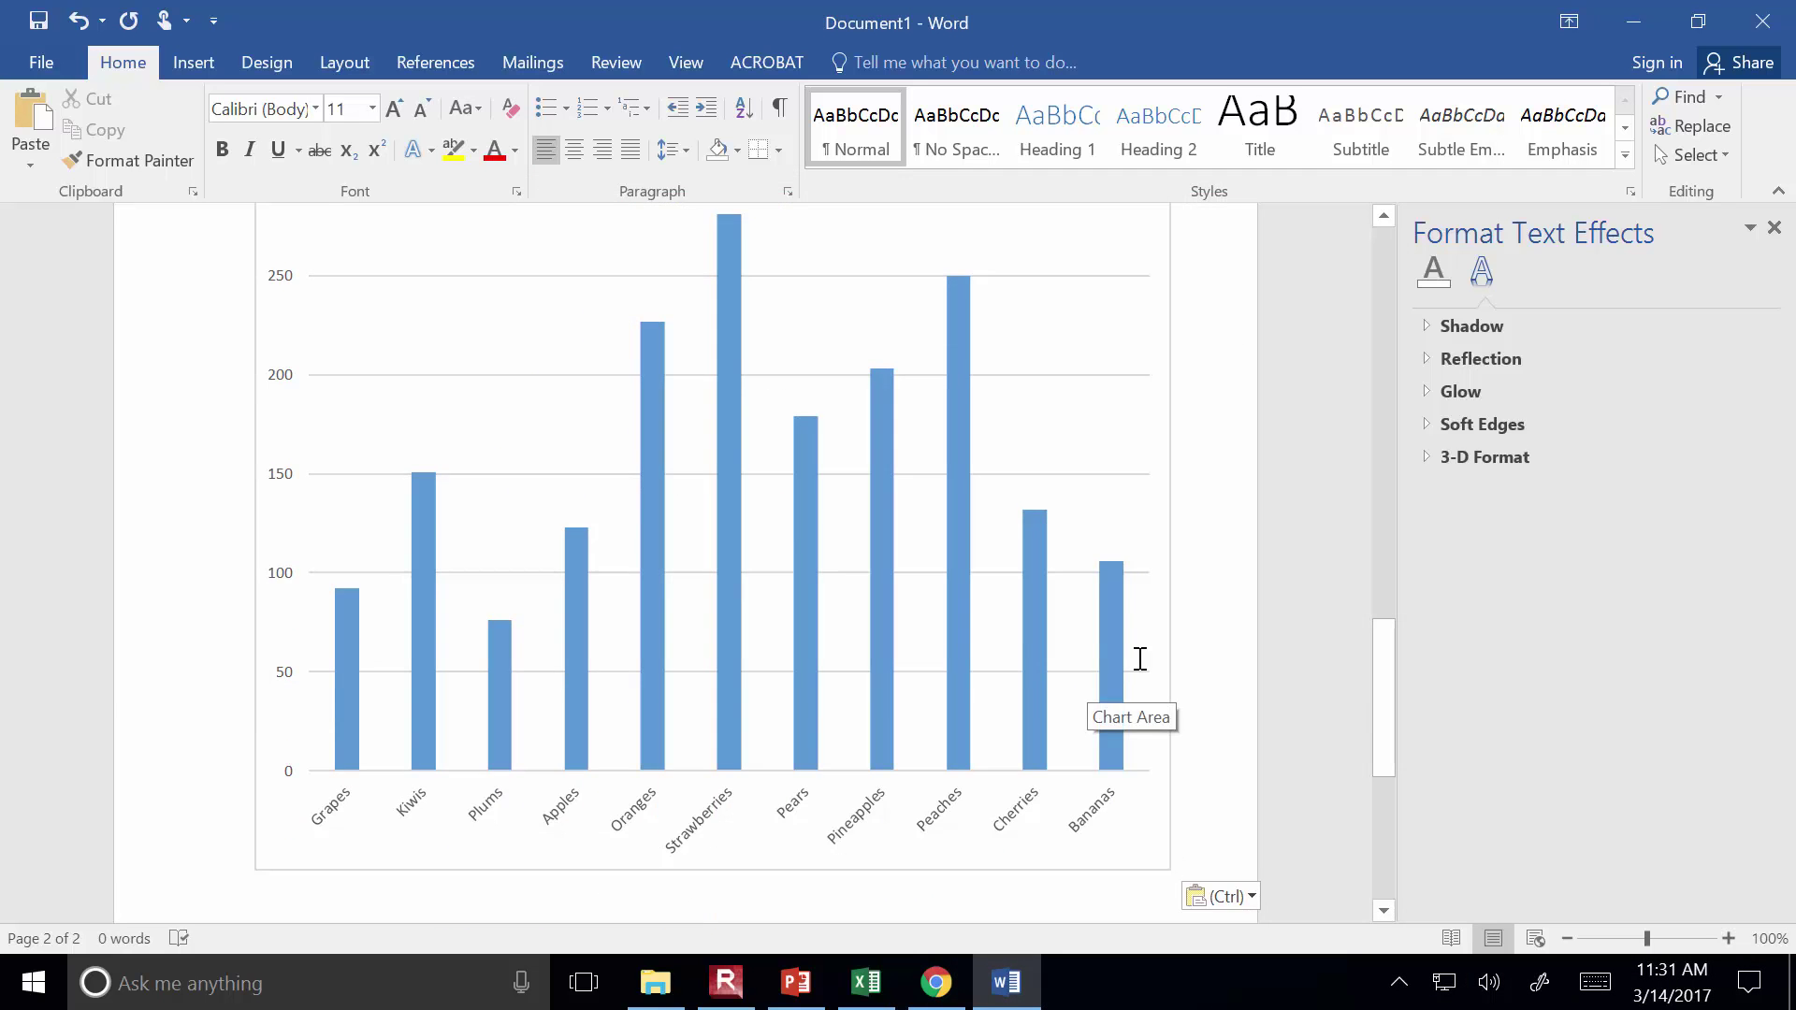
Shrink the embedded chart proportionally and shorten it so its category labels show
left_click(1379, 698)
left_click_drag(1378, 698, 1375, 636)
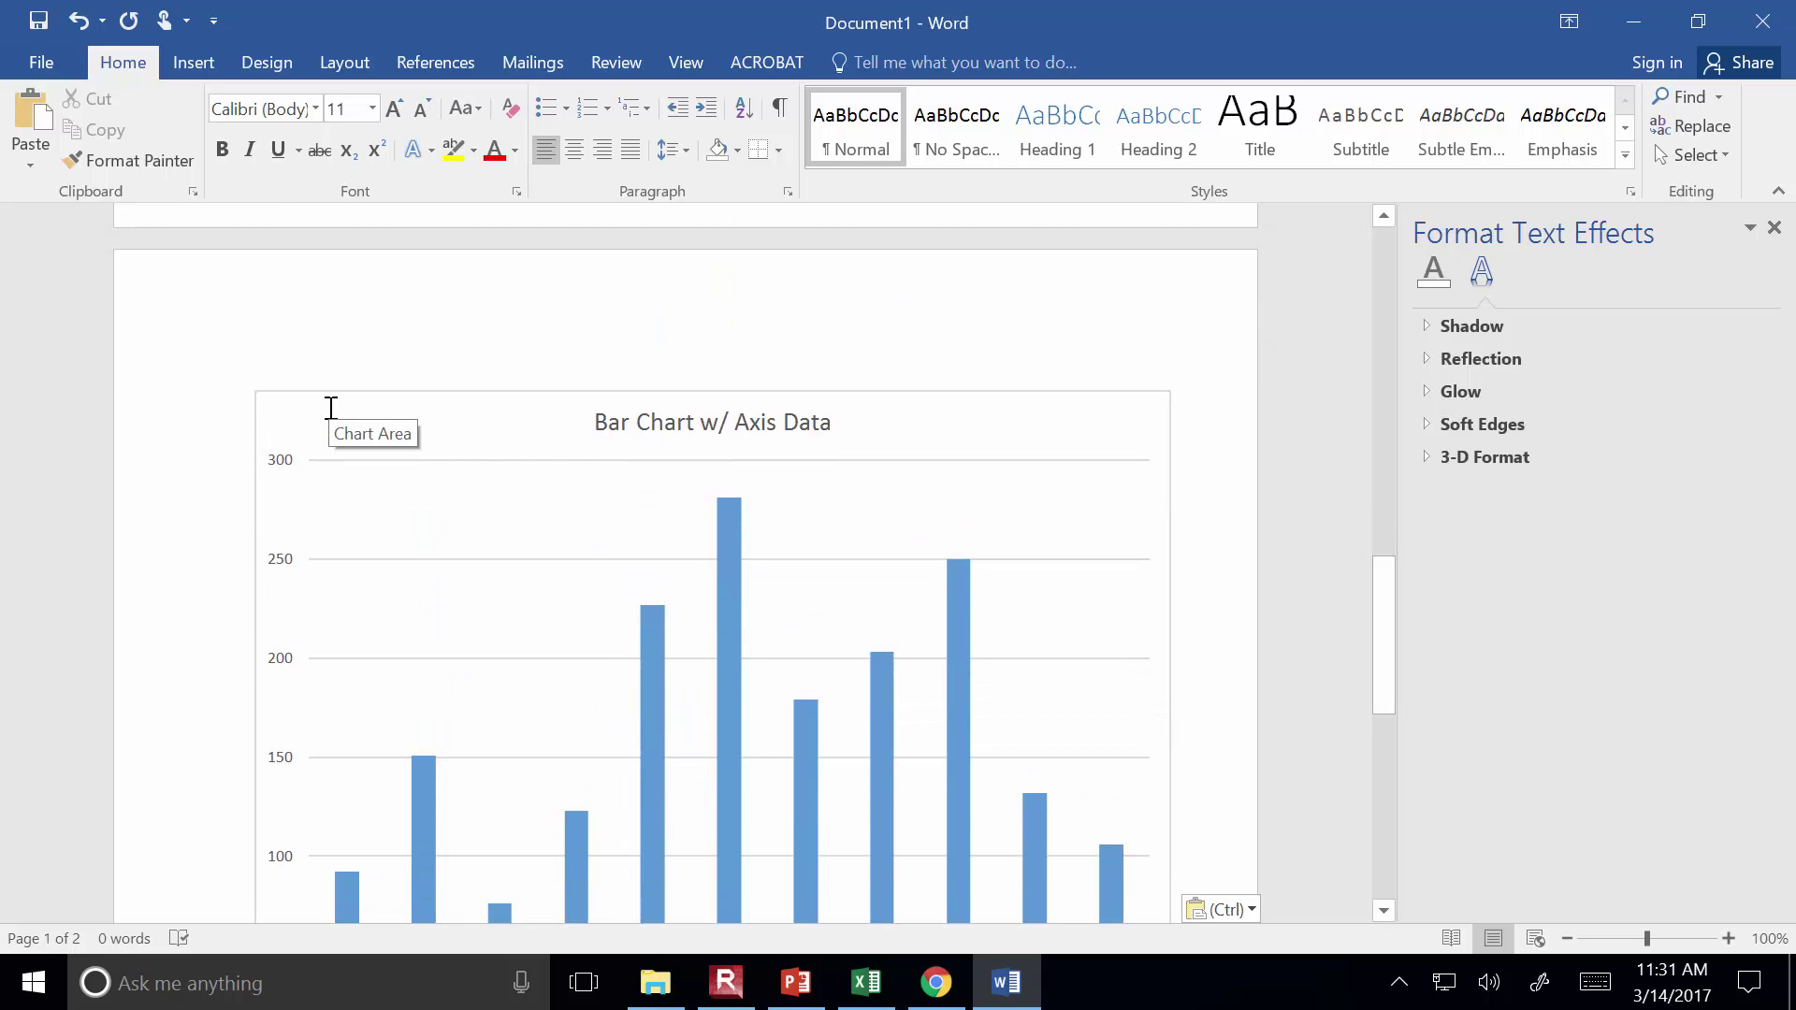
left_click(318, 447)
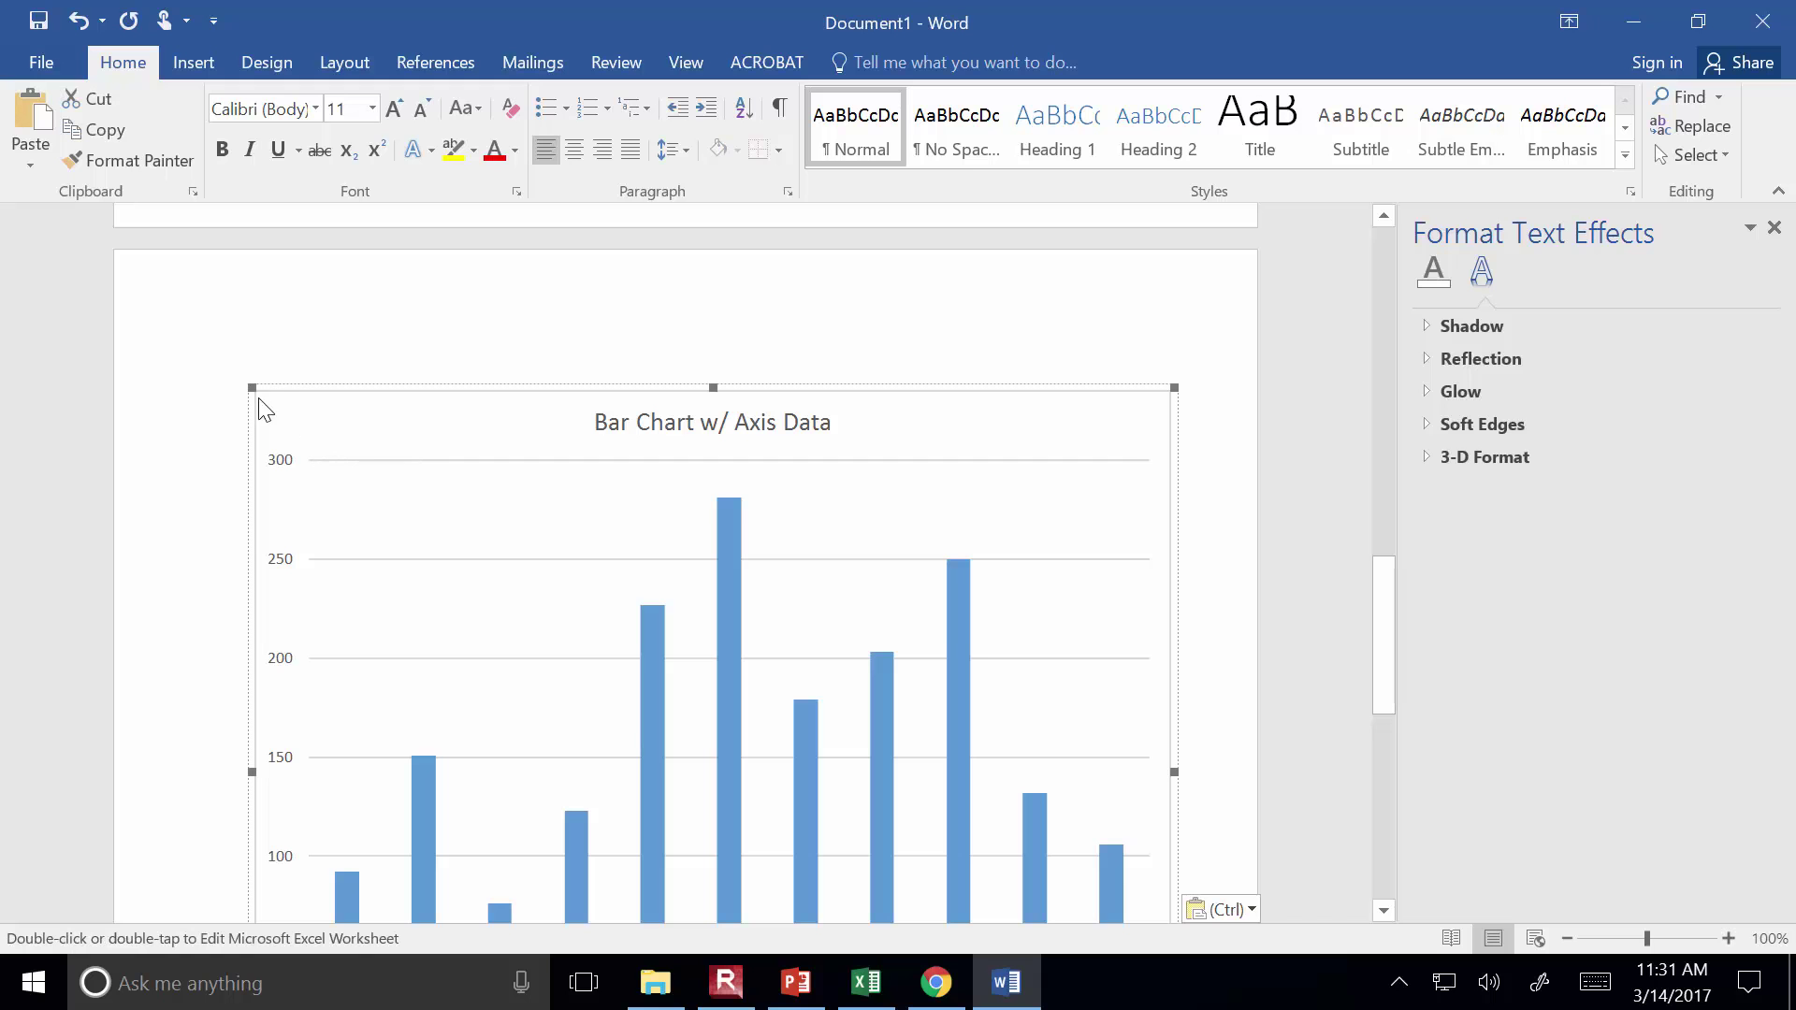
left_click_drag(326, 501, 465, 674)
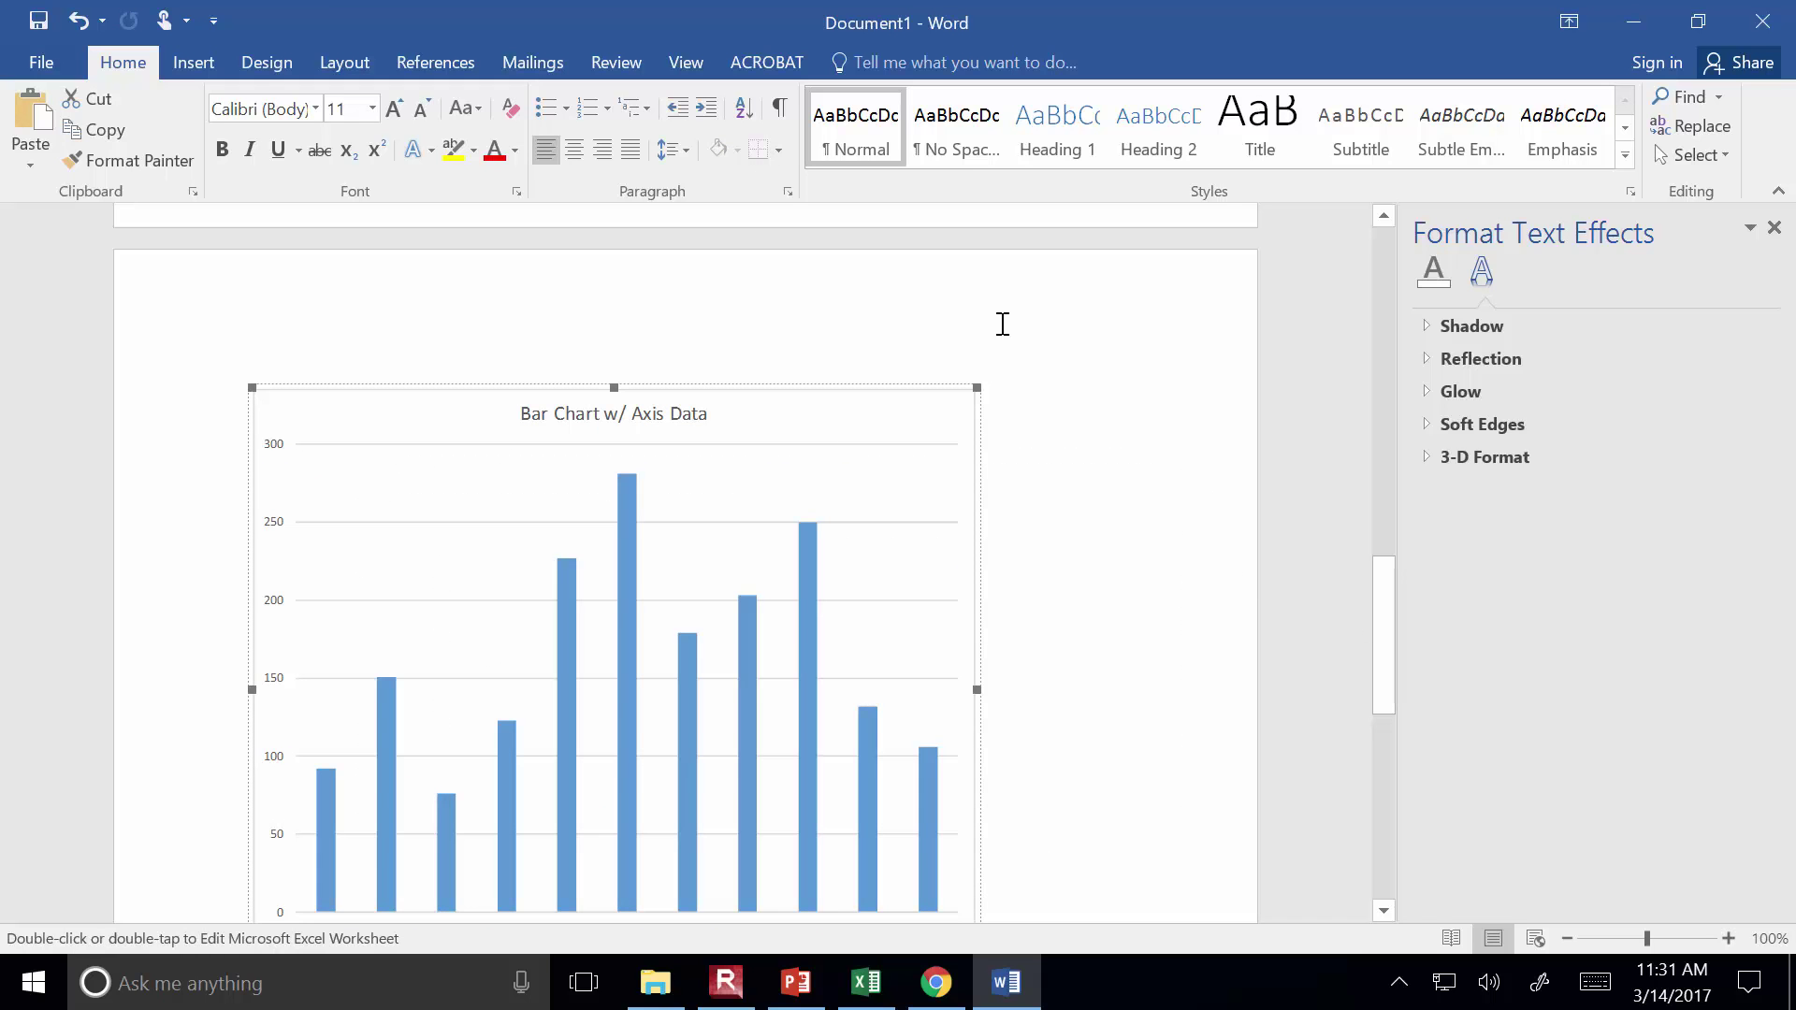
left_click_drag(617, 386, 613, 567)
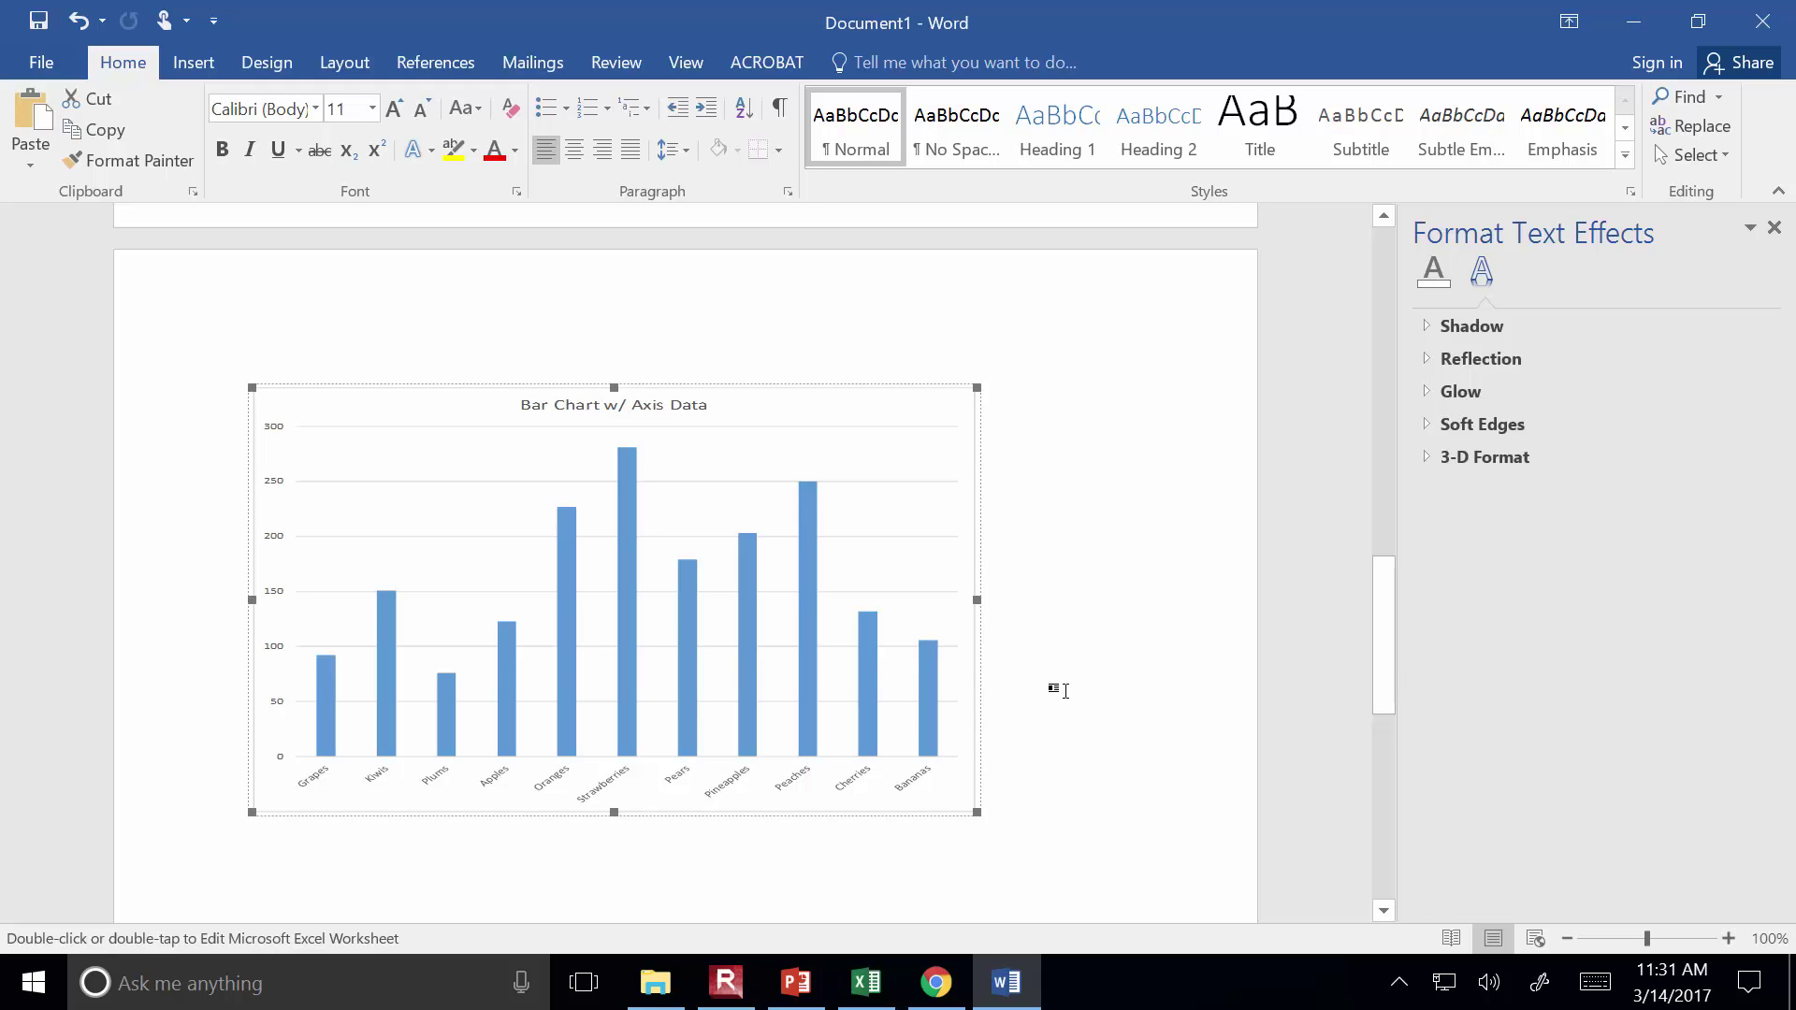
left_click(1079, 663)
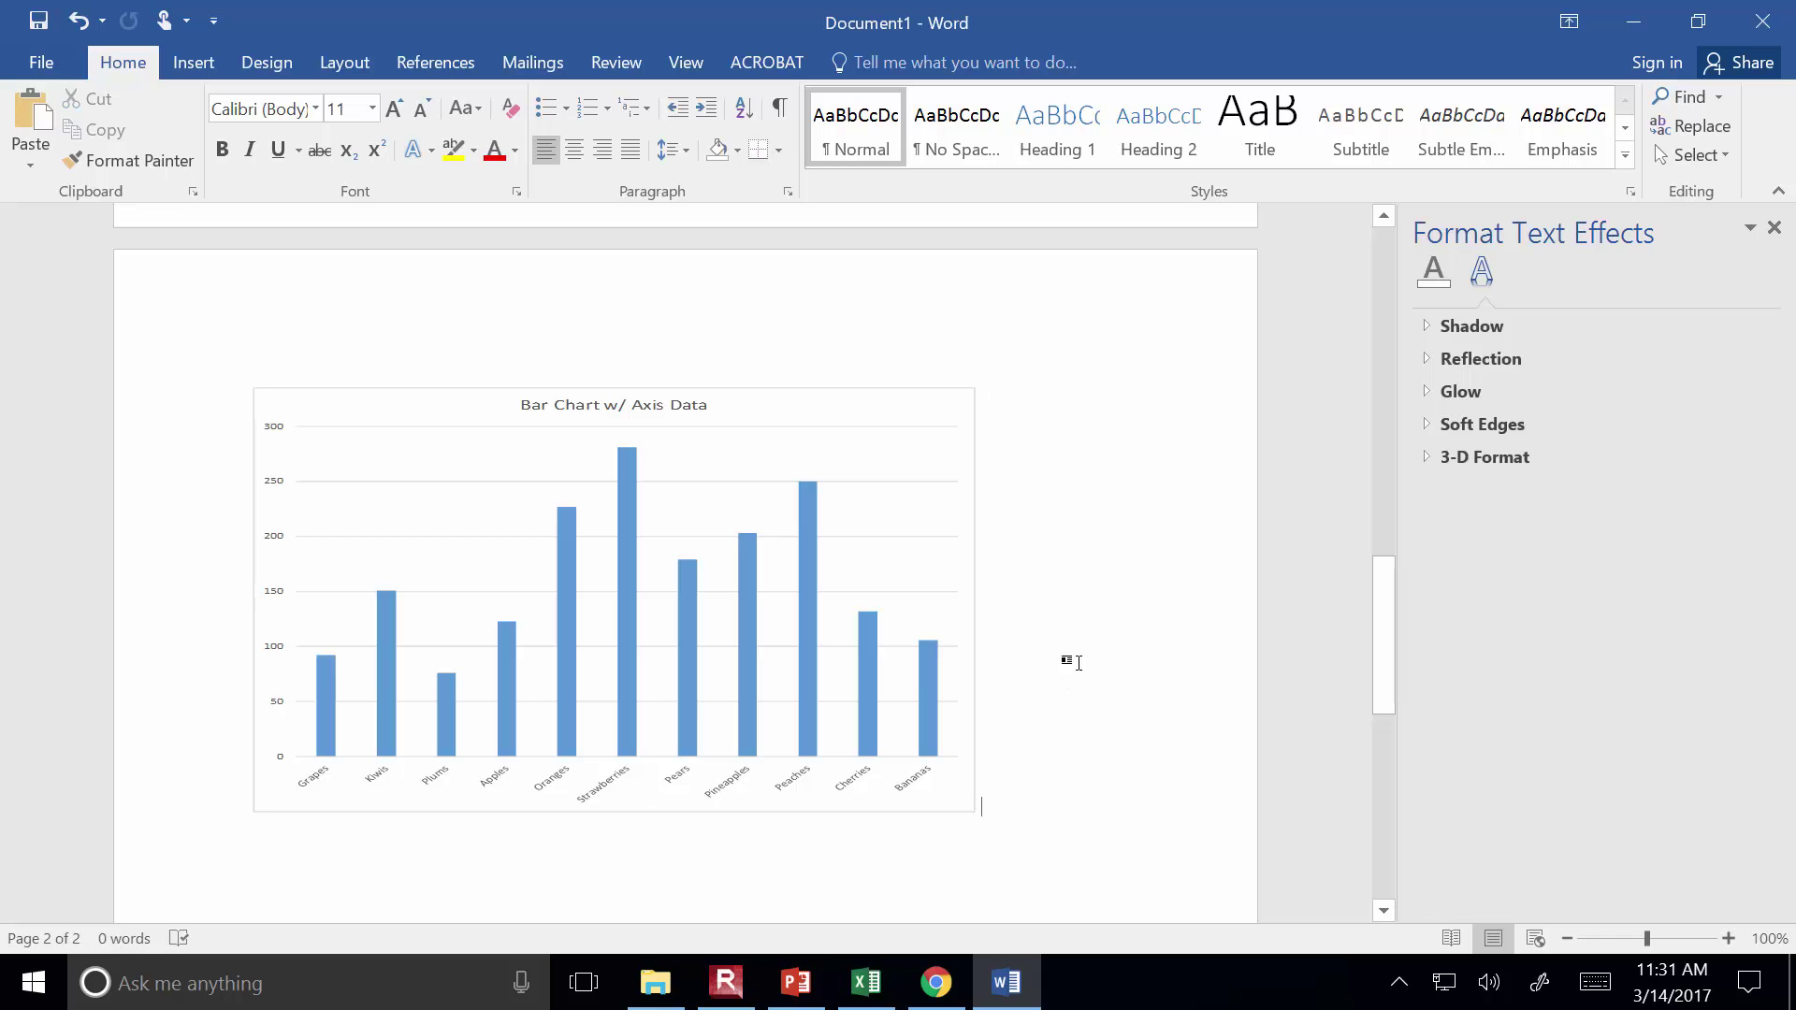
double_click(894, 507)
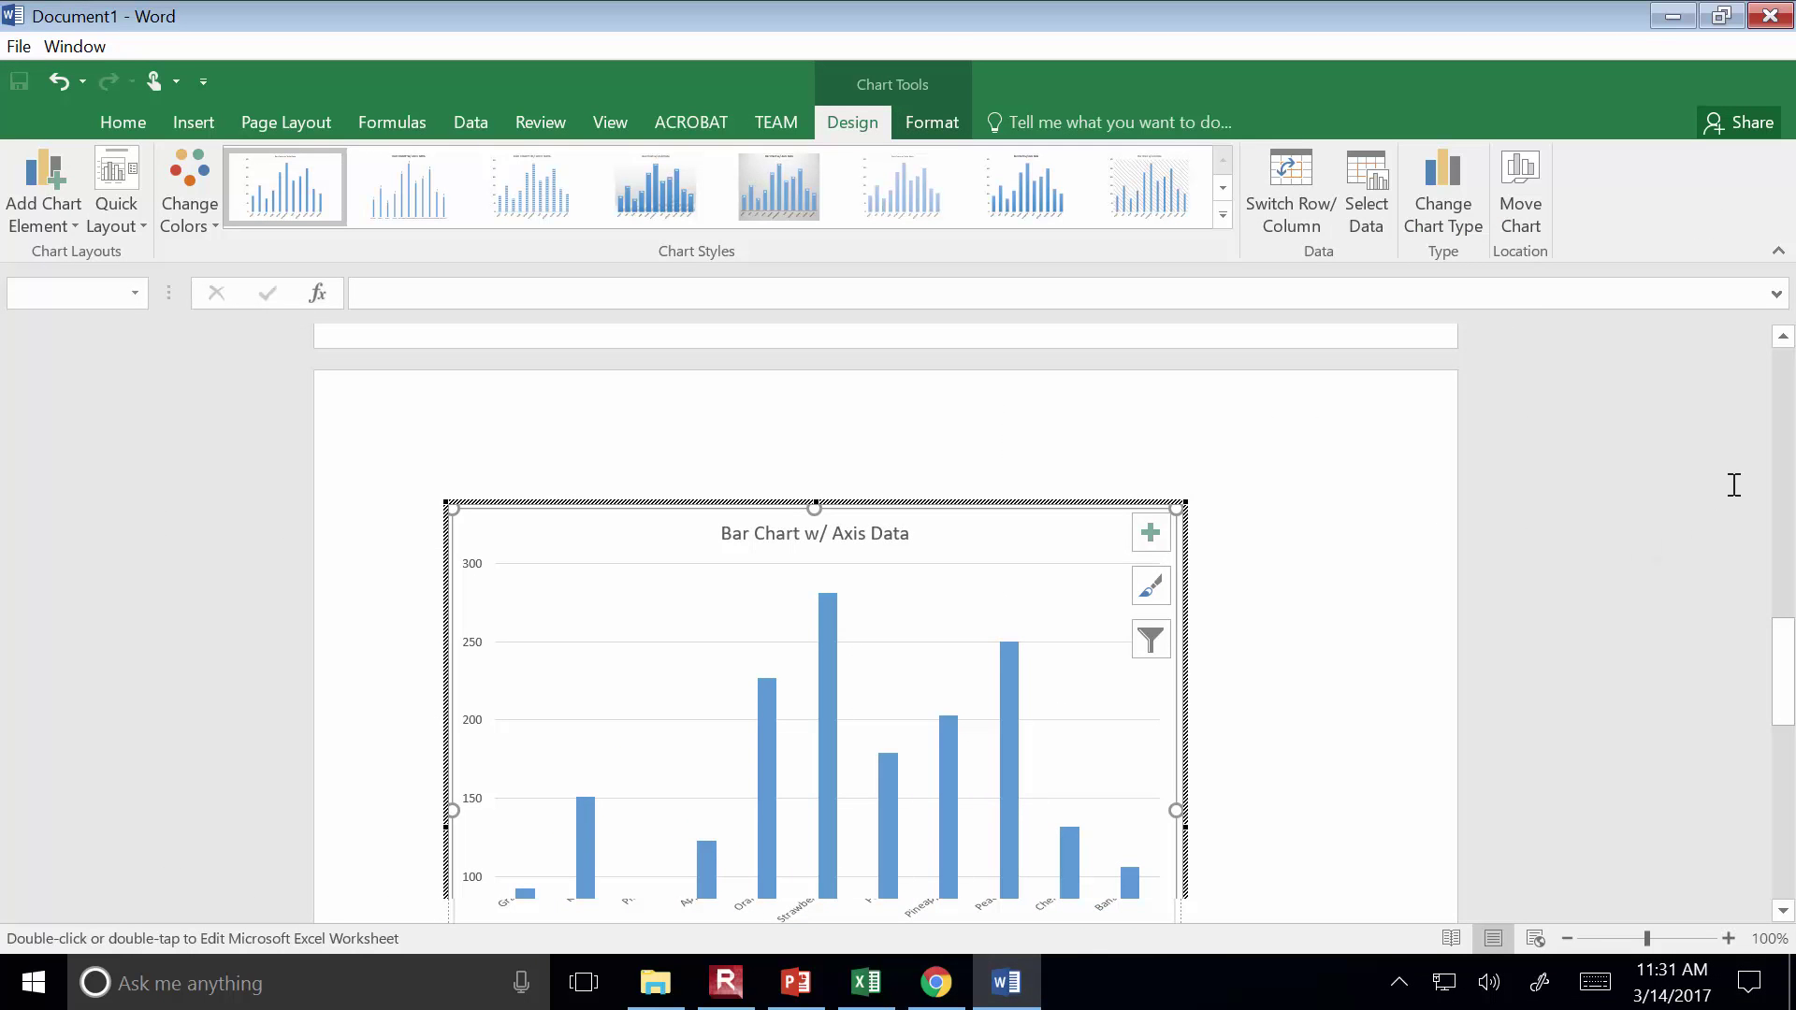
Browse the embedded workbook's sheets, including Bar and Line Charts and Projectile Motion
mouse_move(1785, 671)
left_mouse_down()
mouse_move(1789, 712)
mouse_move(1790, 697)
left_mouse_up()
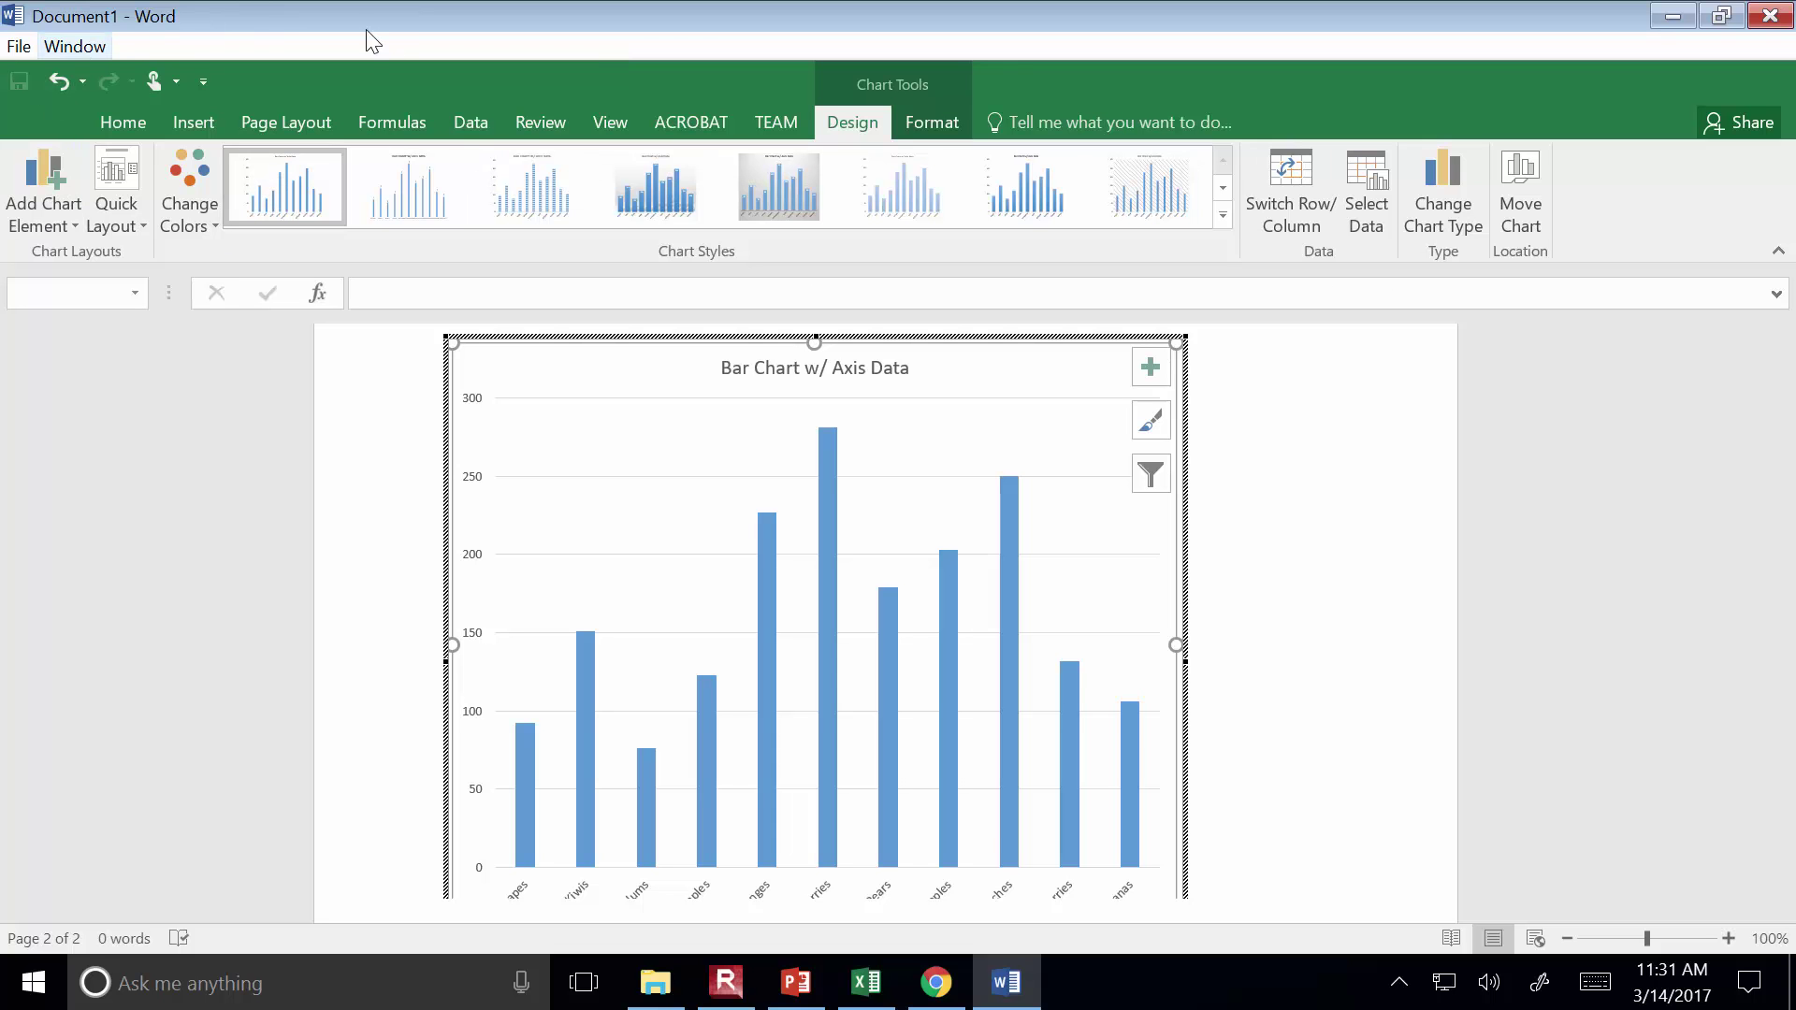
left_click_drag(1793, 713, 1792, 743)
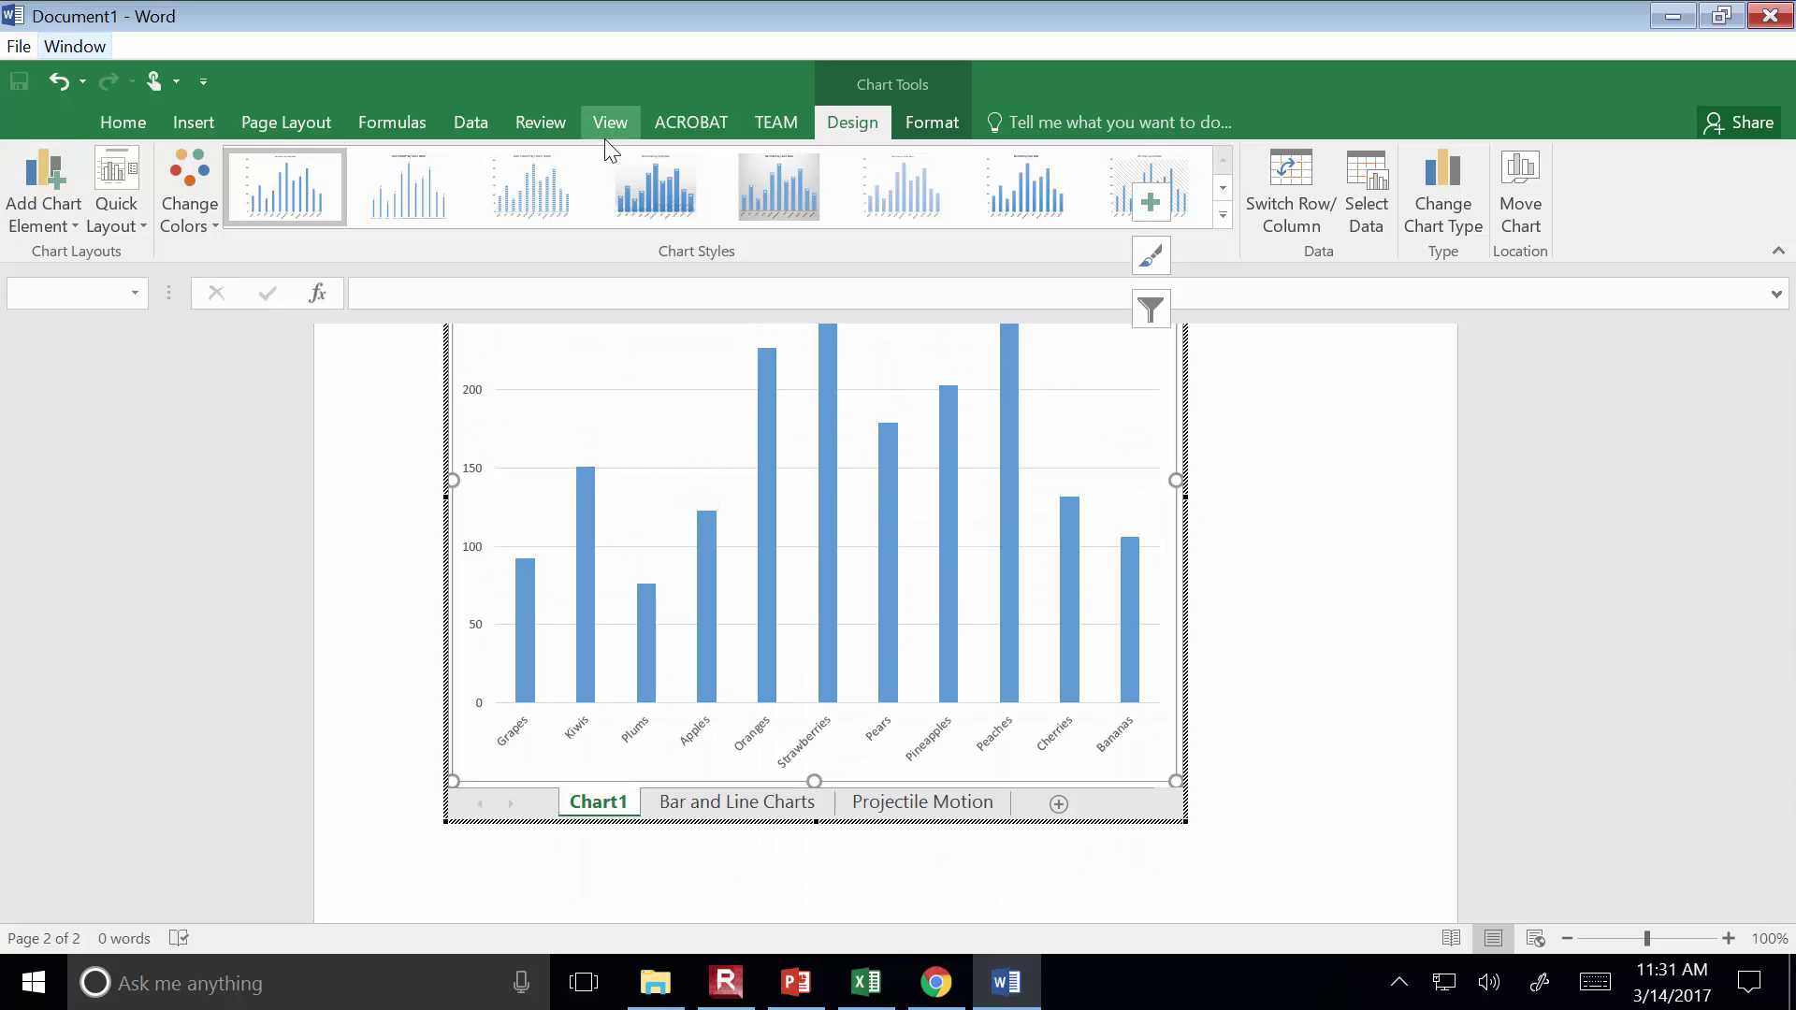
left_click(695, 806)
scroll(558, 646, "up", 1)
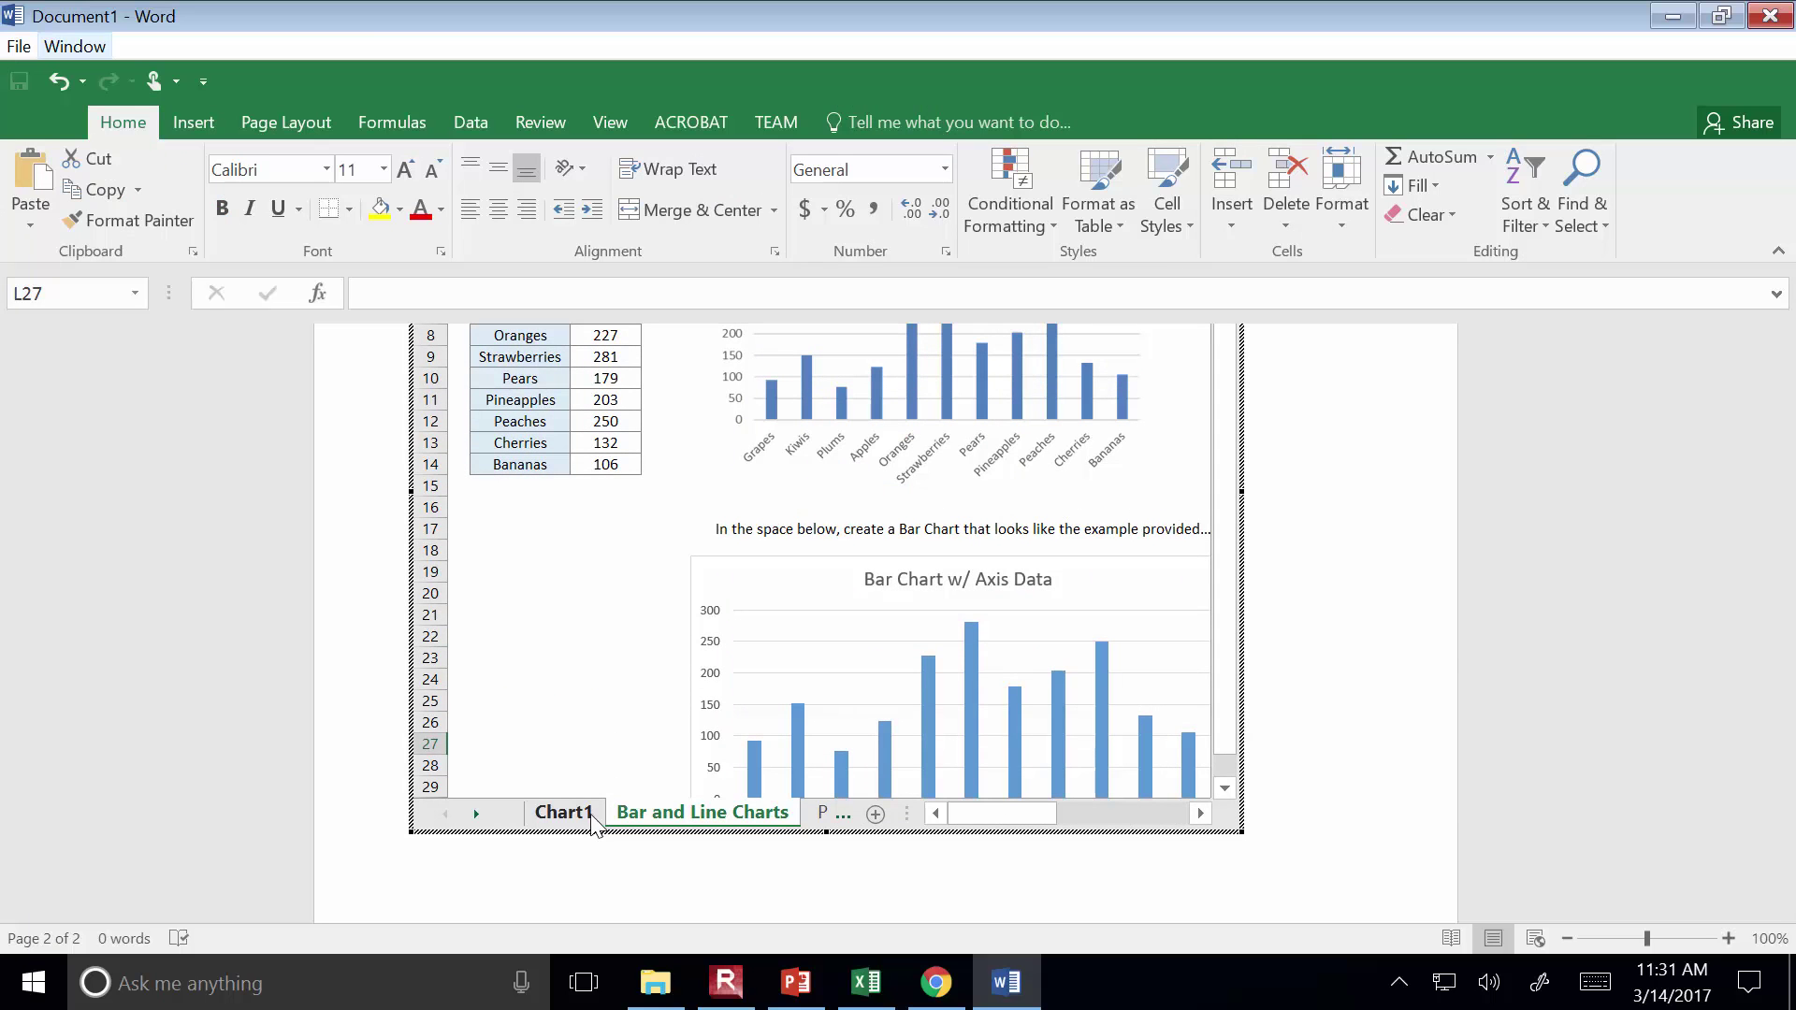
left_click(817, 814)
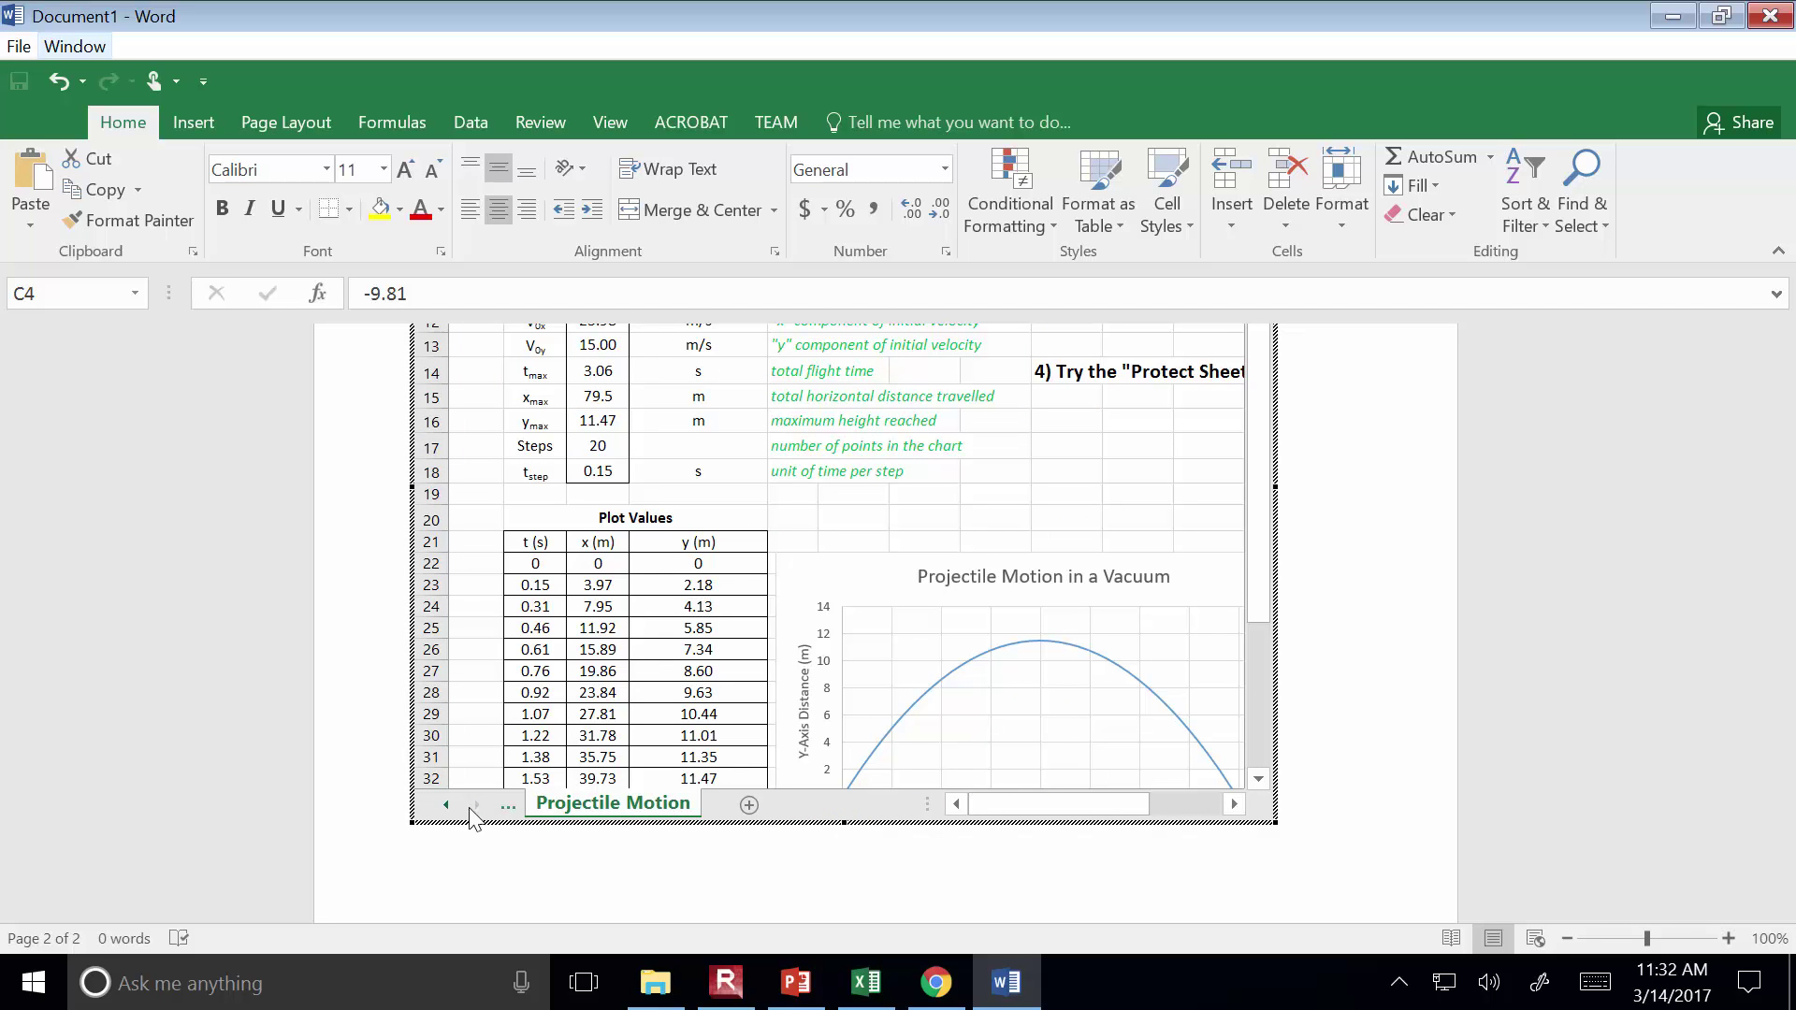
left_click(447, 805)
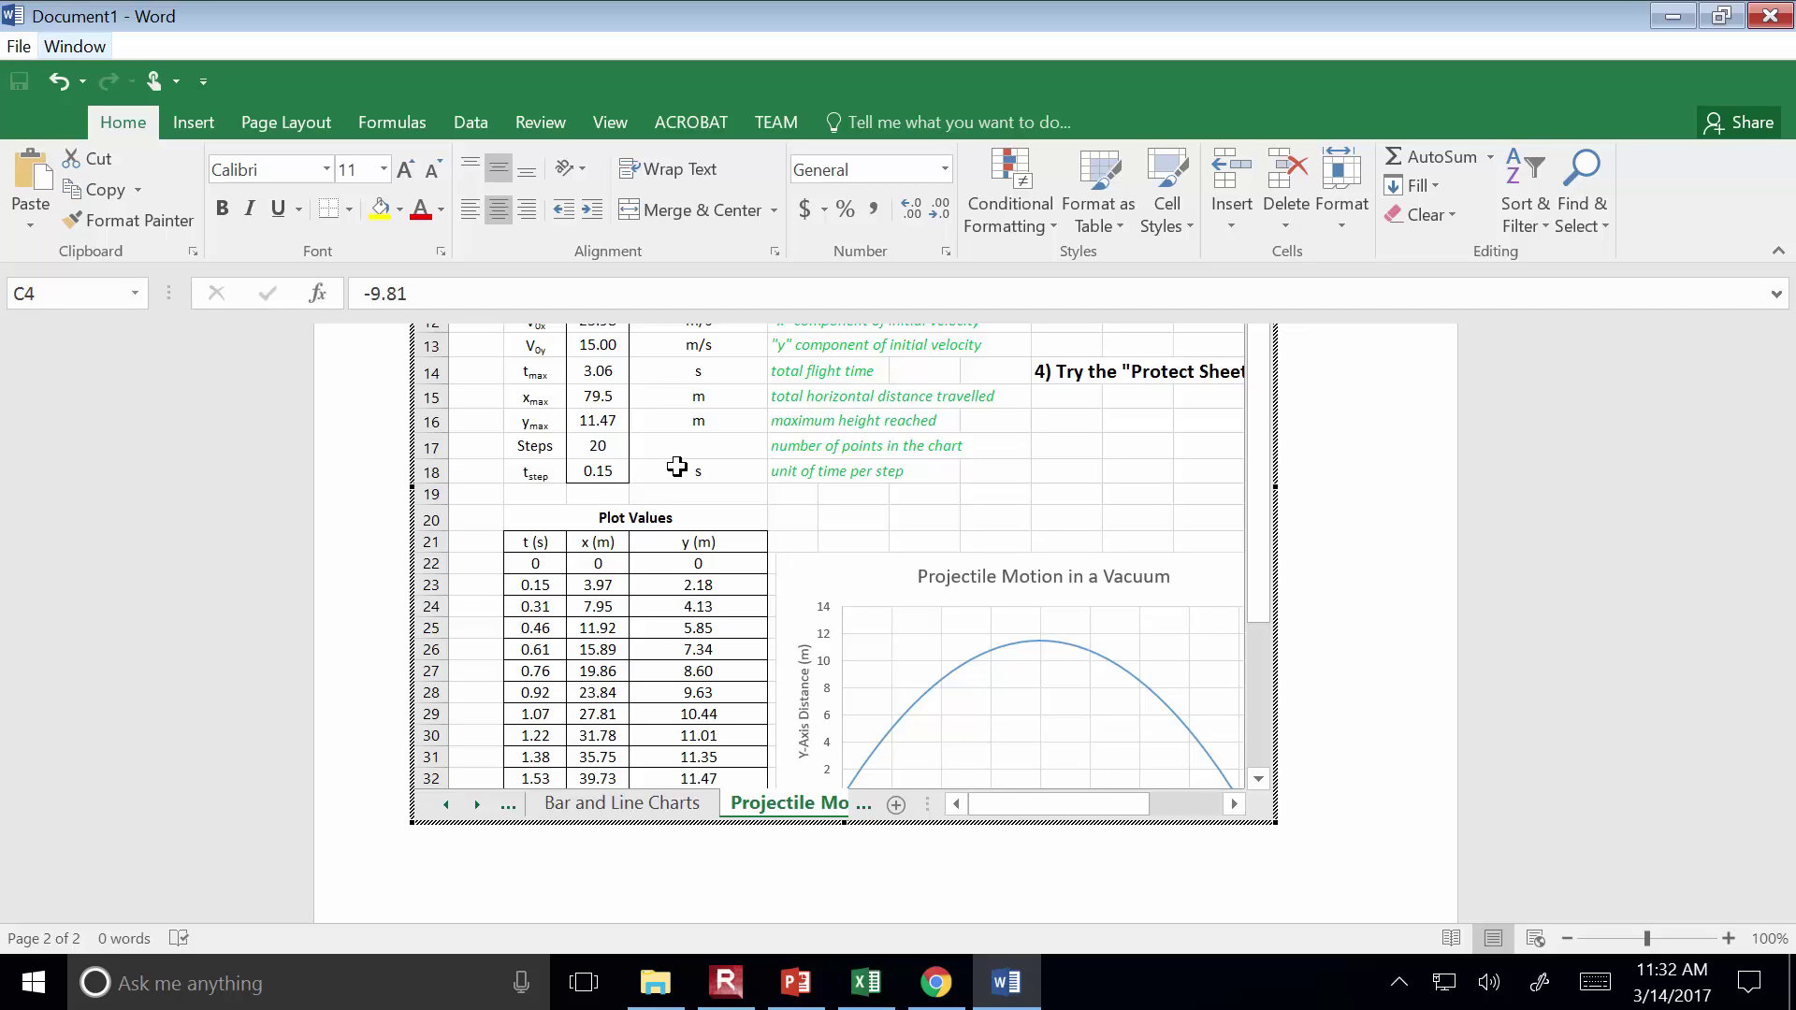
scroll(676, 467, "up", 2)
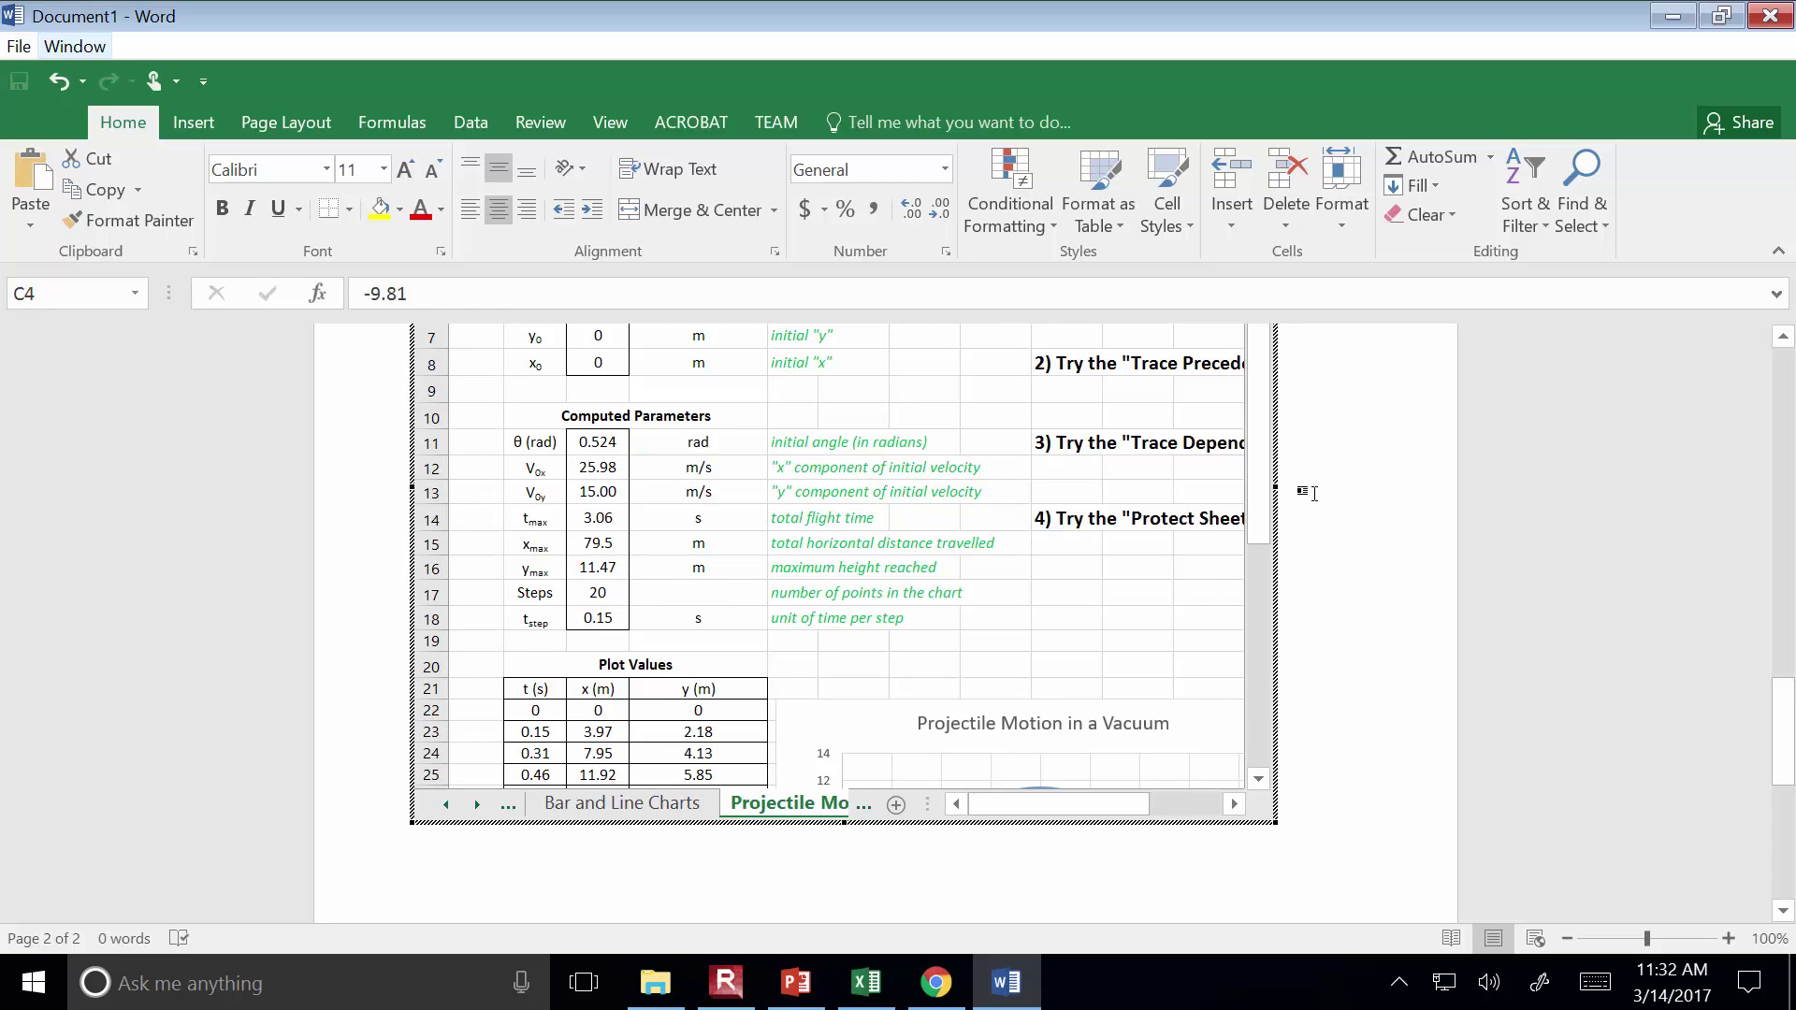
scroll(1721, 646, "up", 7)
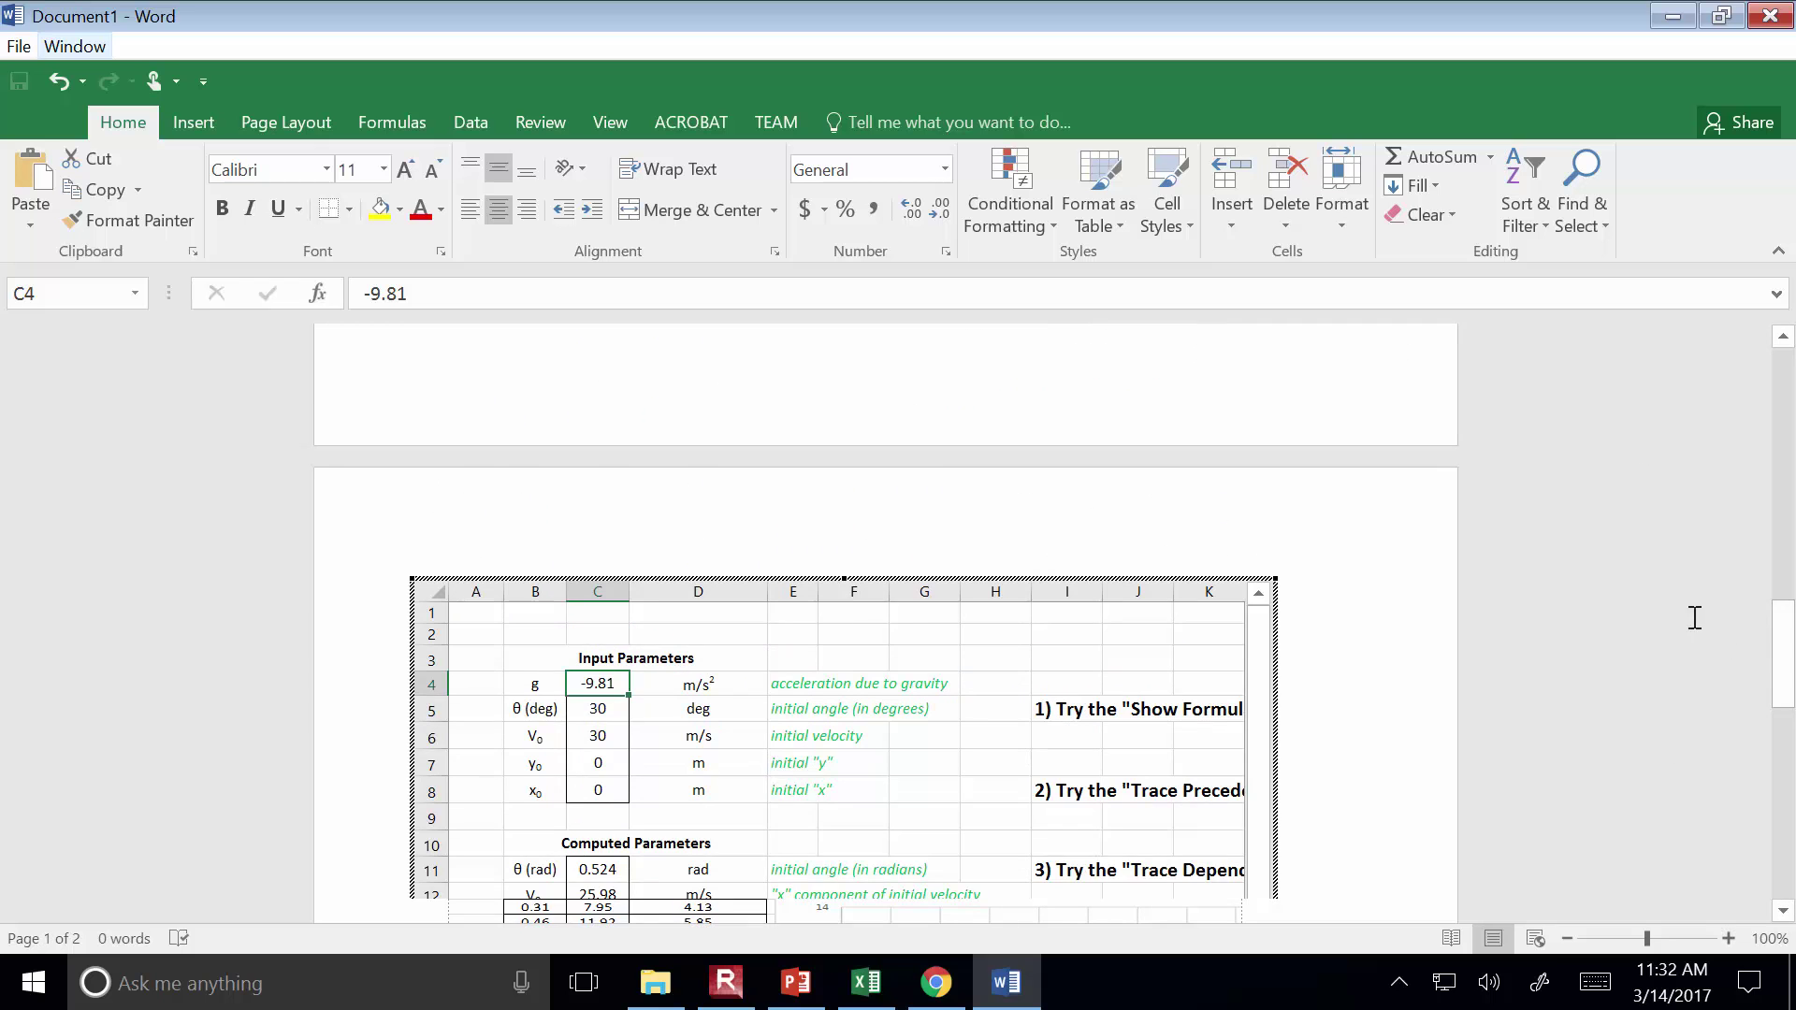
Return to the Bar and Line Charts sheet, select its chart, and exit in-place editing
left_click_drag(1784, 666, 1788, 743)
left_click(846, 626)
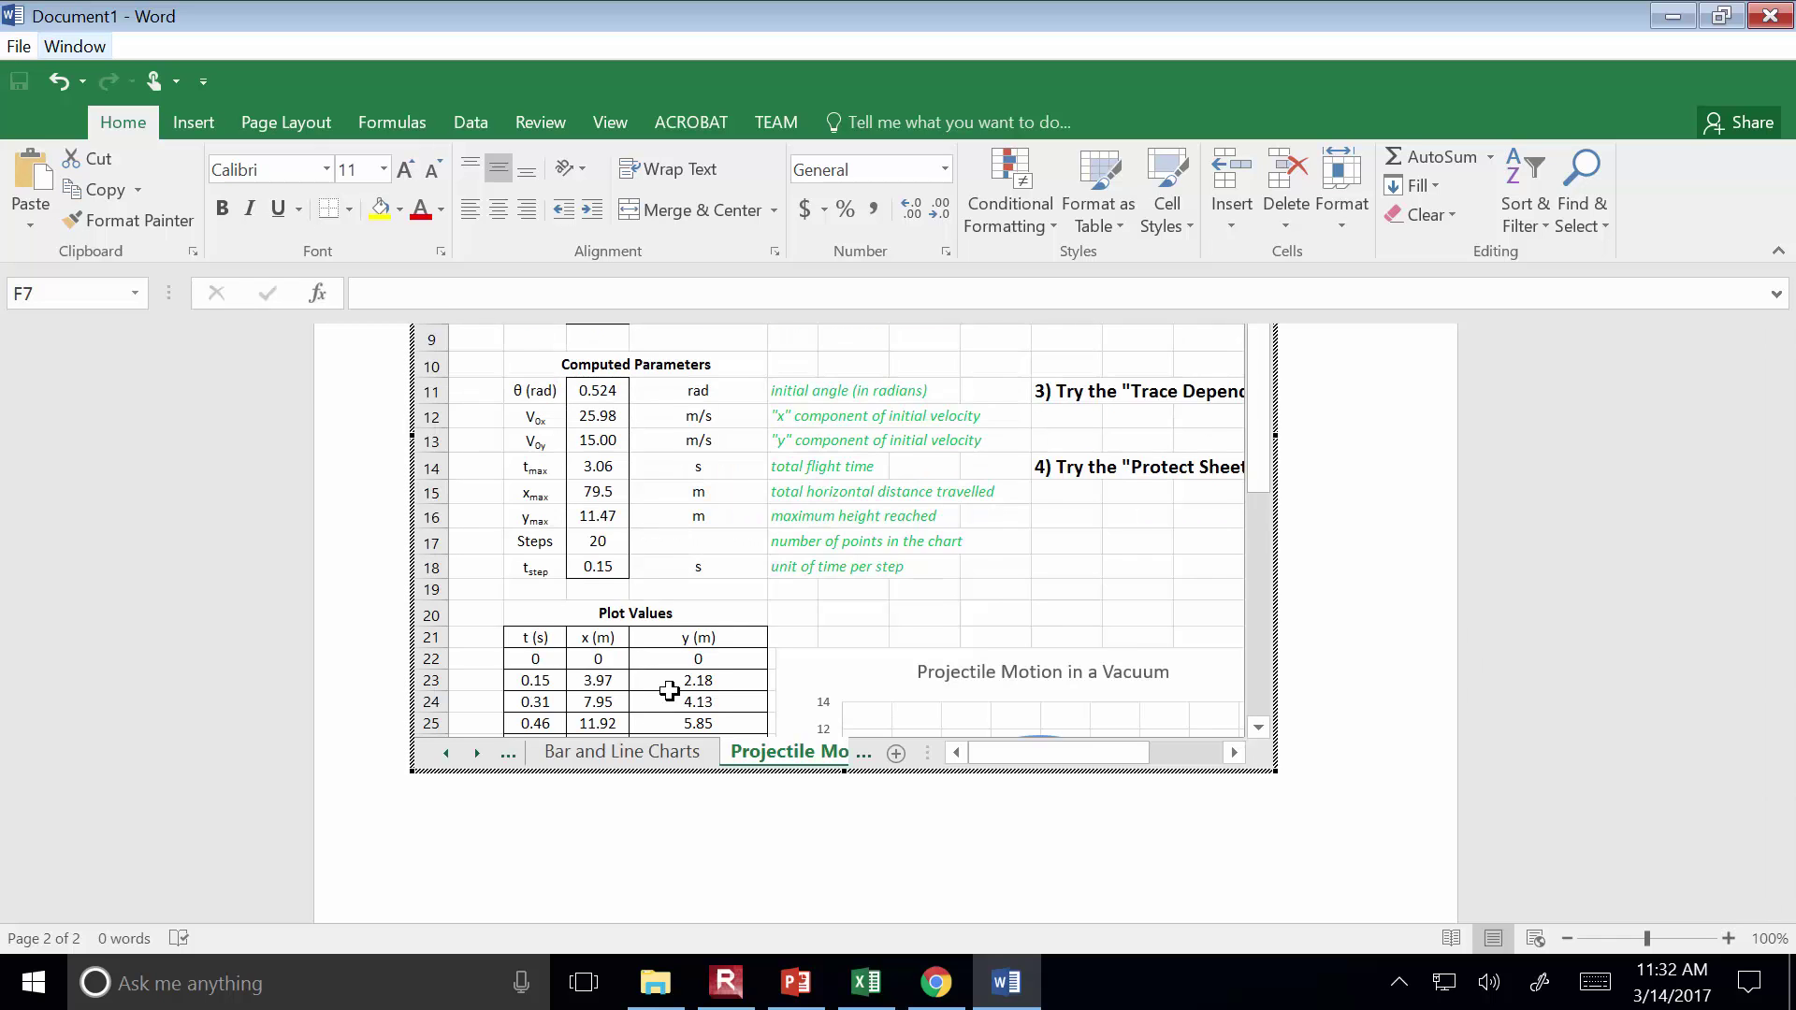
left_click(639, 760)
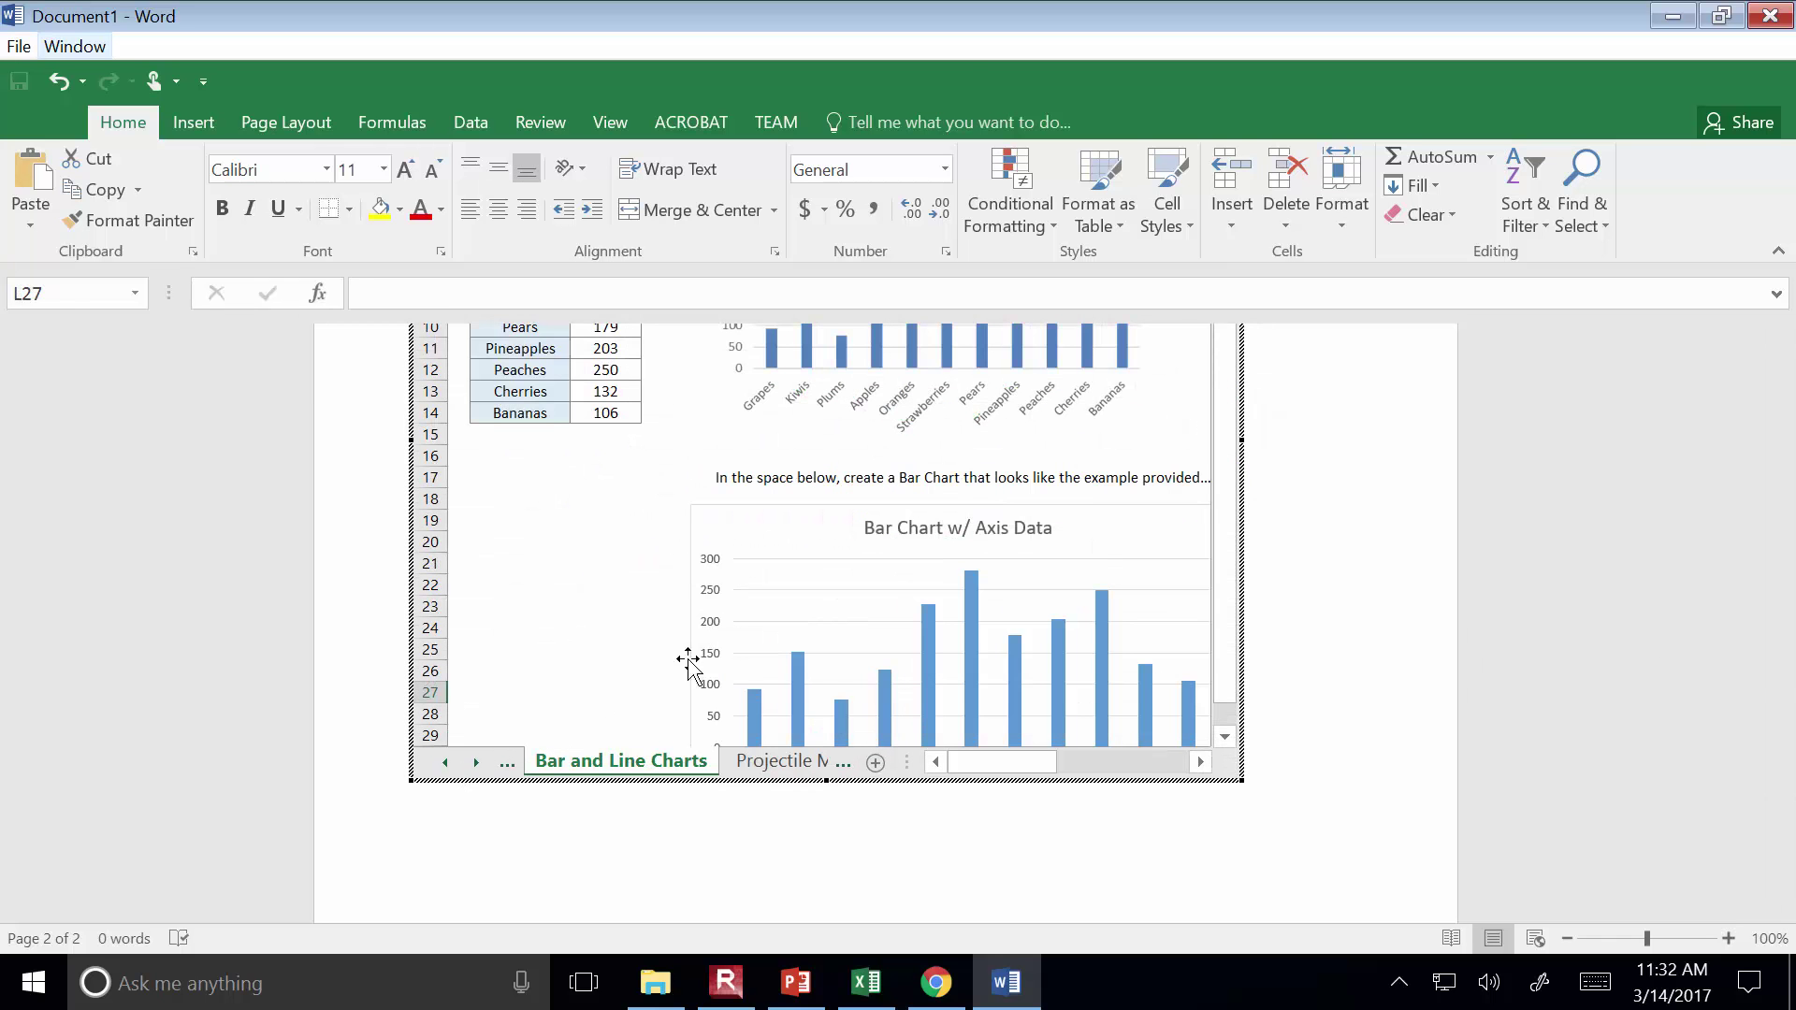
left_click(748, 529)
left_click(1039, 865)
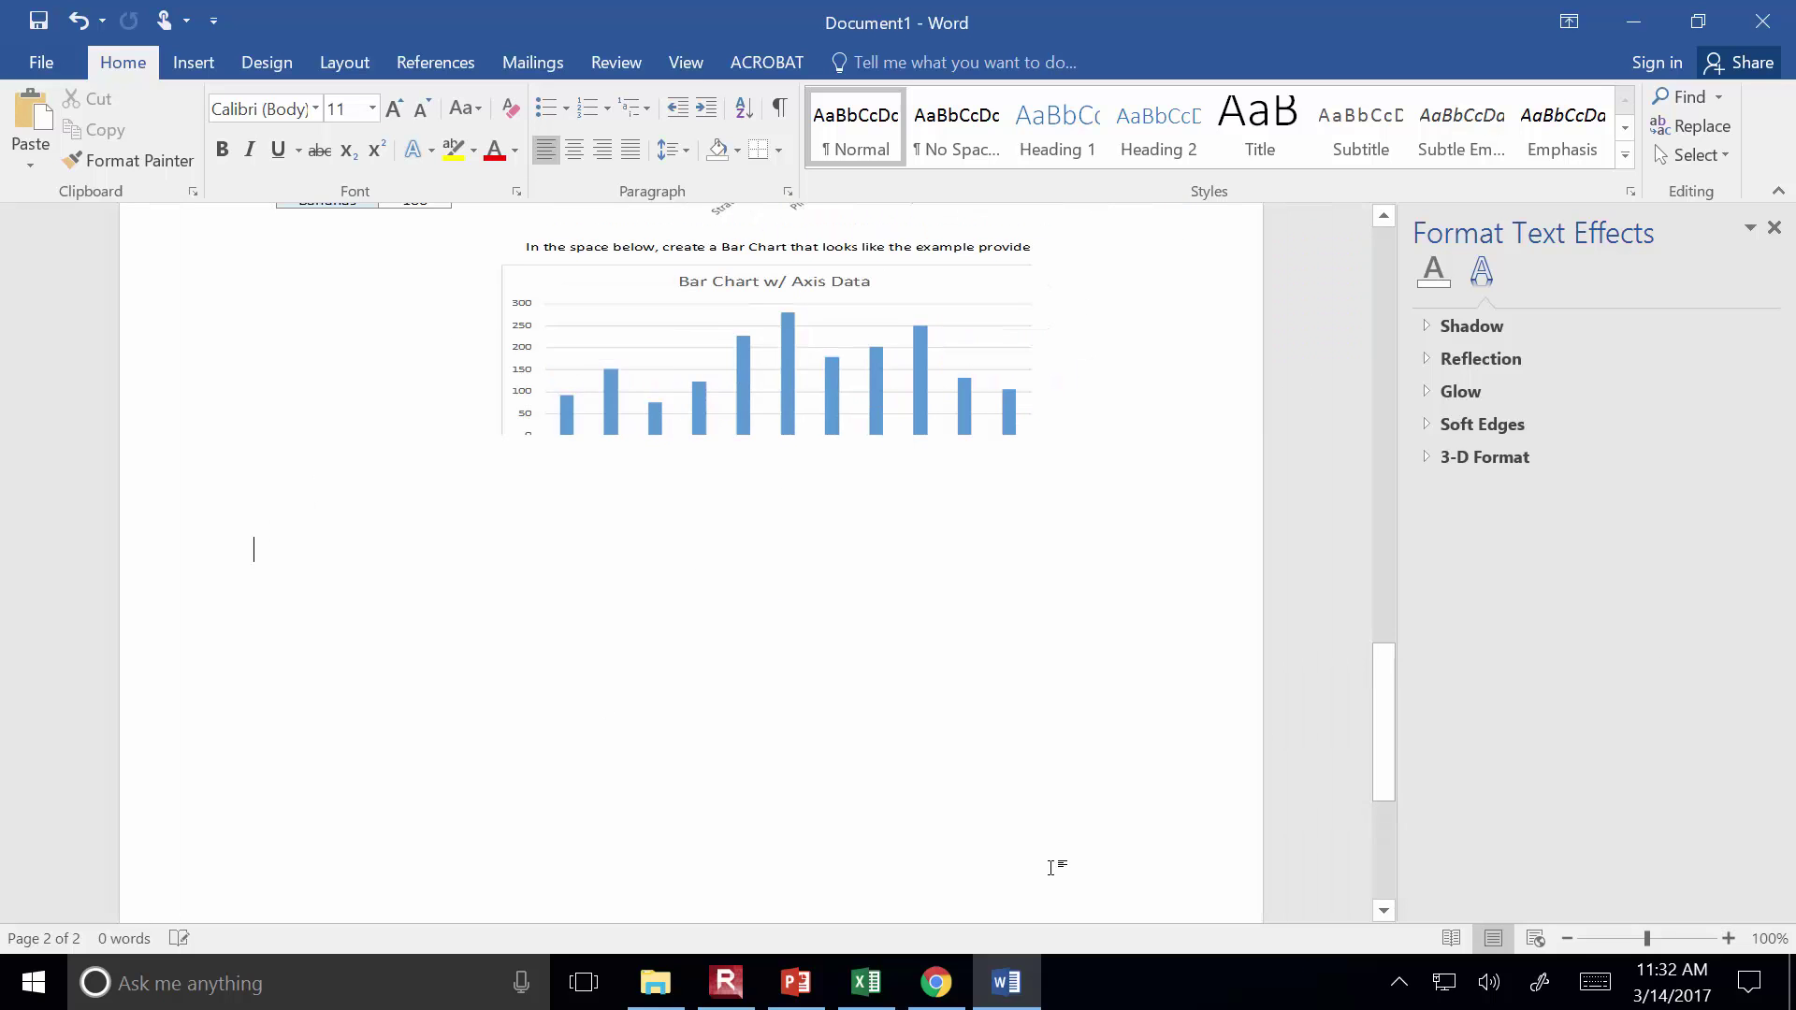
Shrink the embedded Excel worksheet object, then delete it to leave page 2 blank
scroll(974, 725, "up", 3)
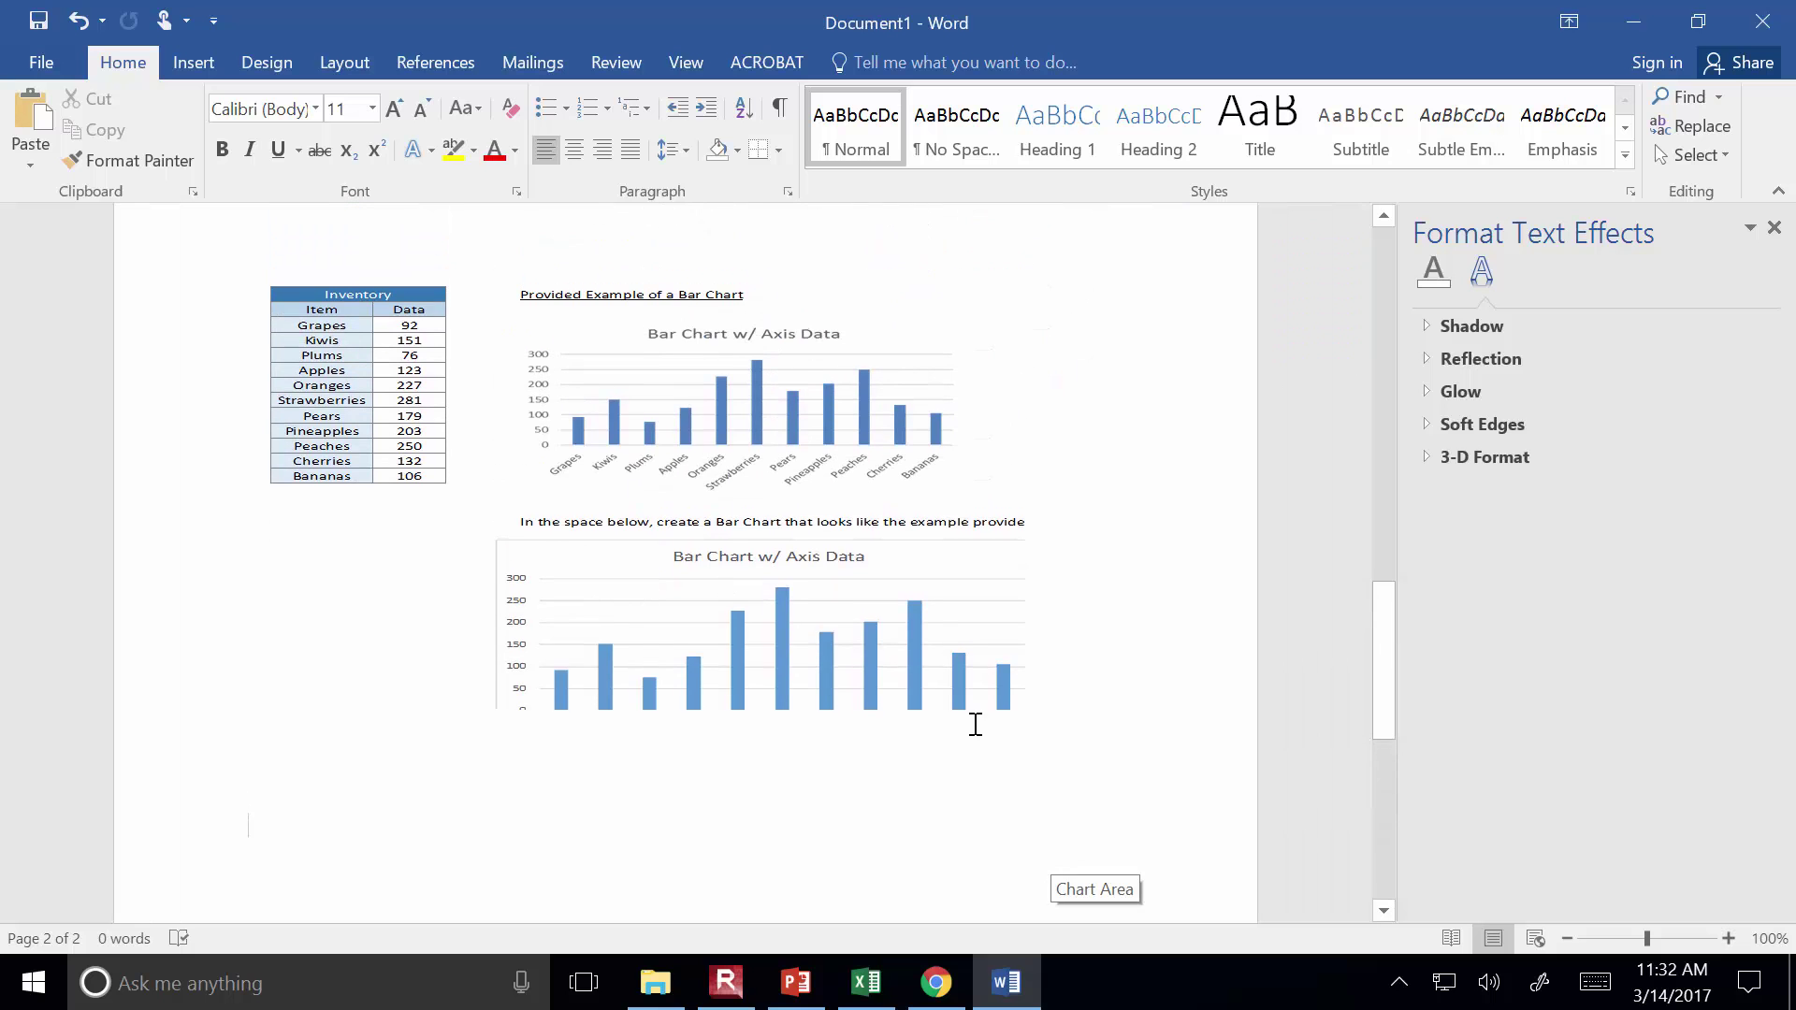
left_click(838, 559)
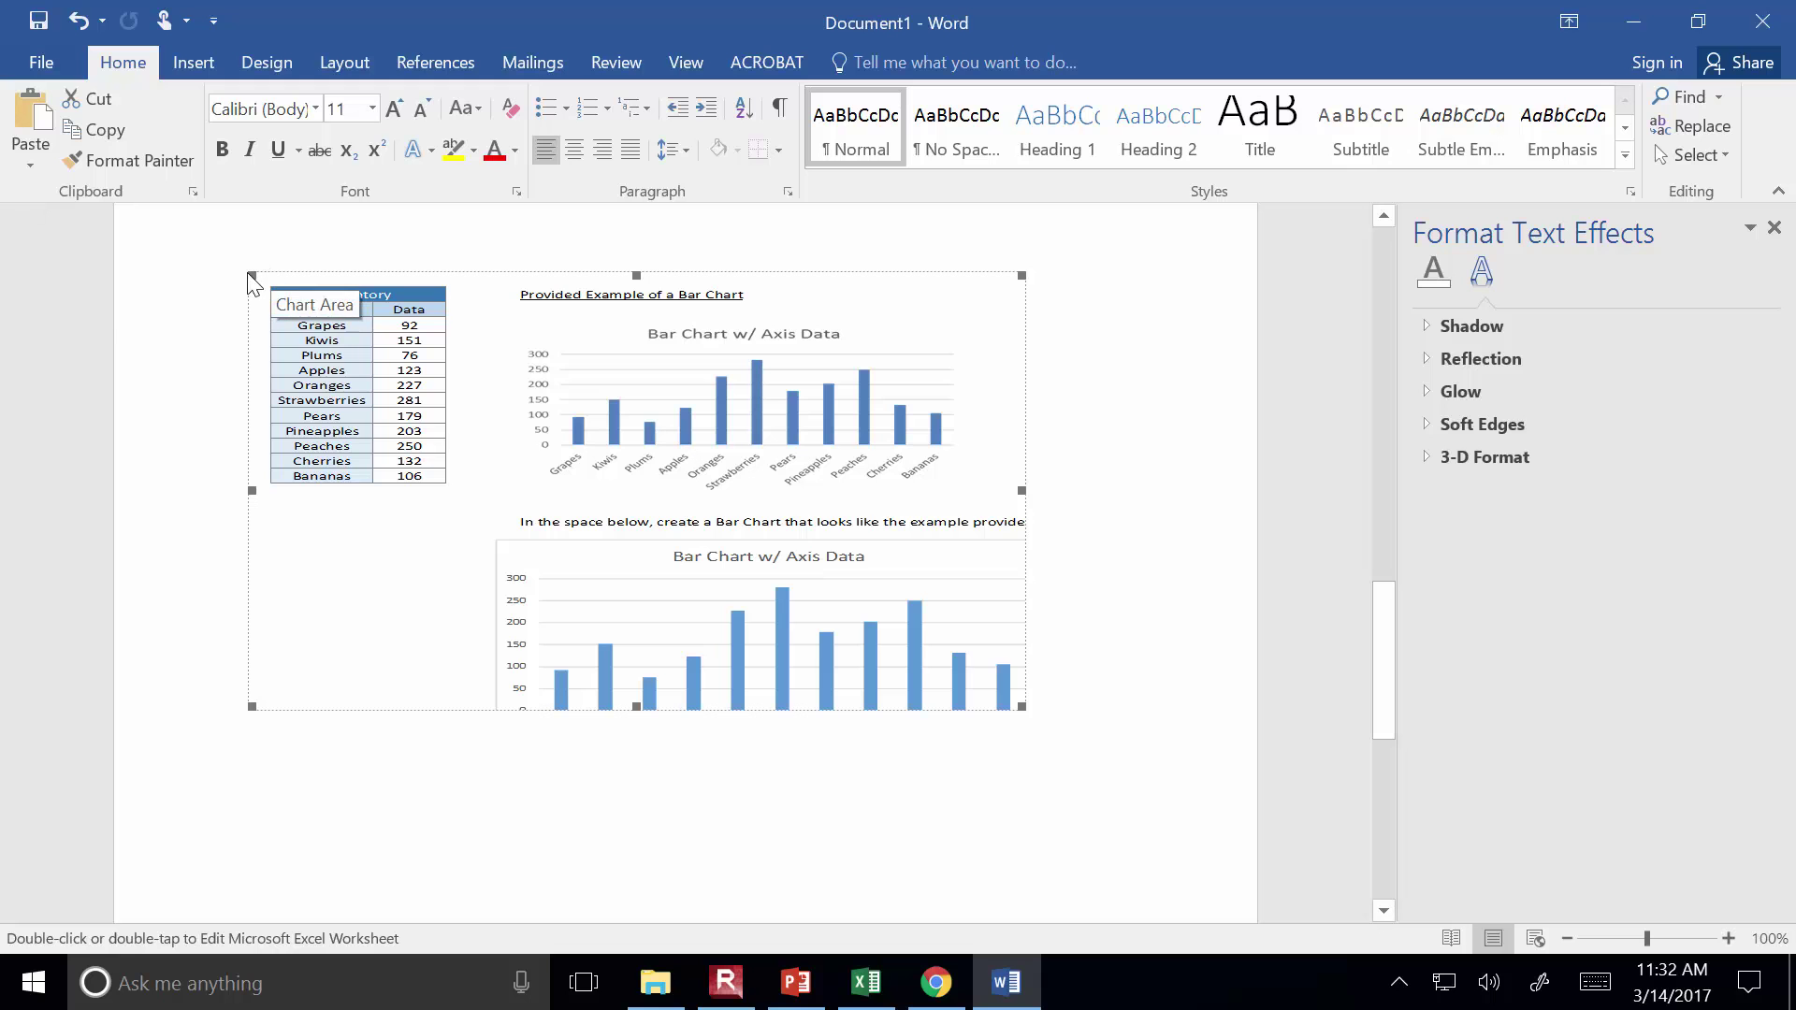
left_click_drag(251, 273, 449, 391)
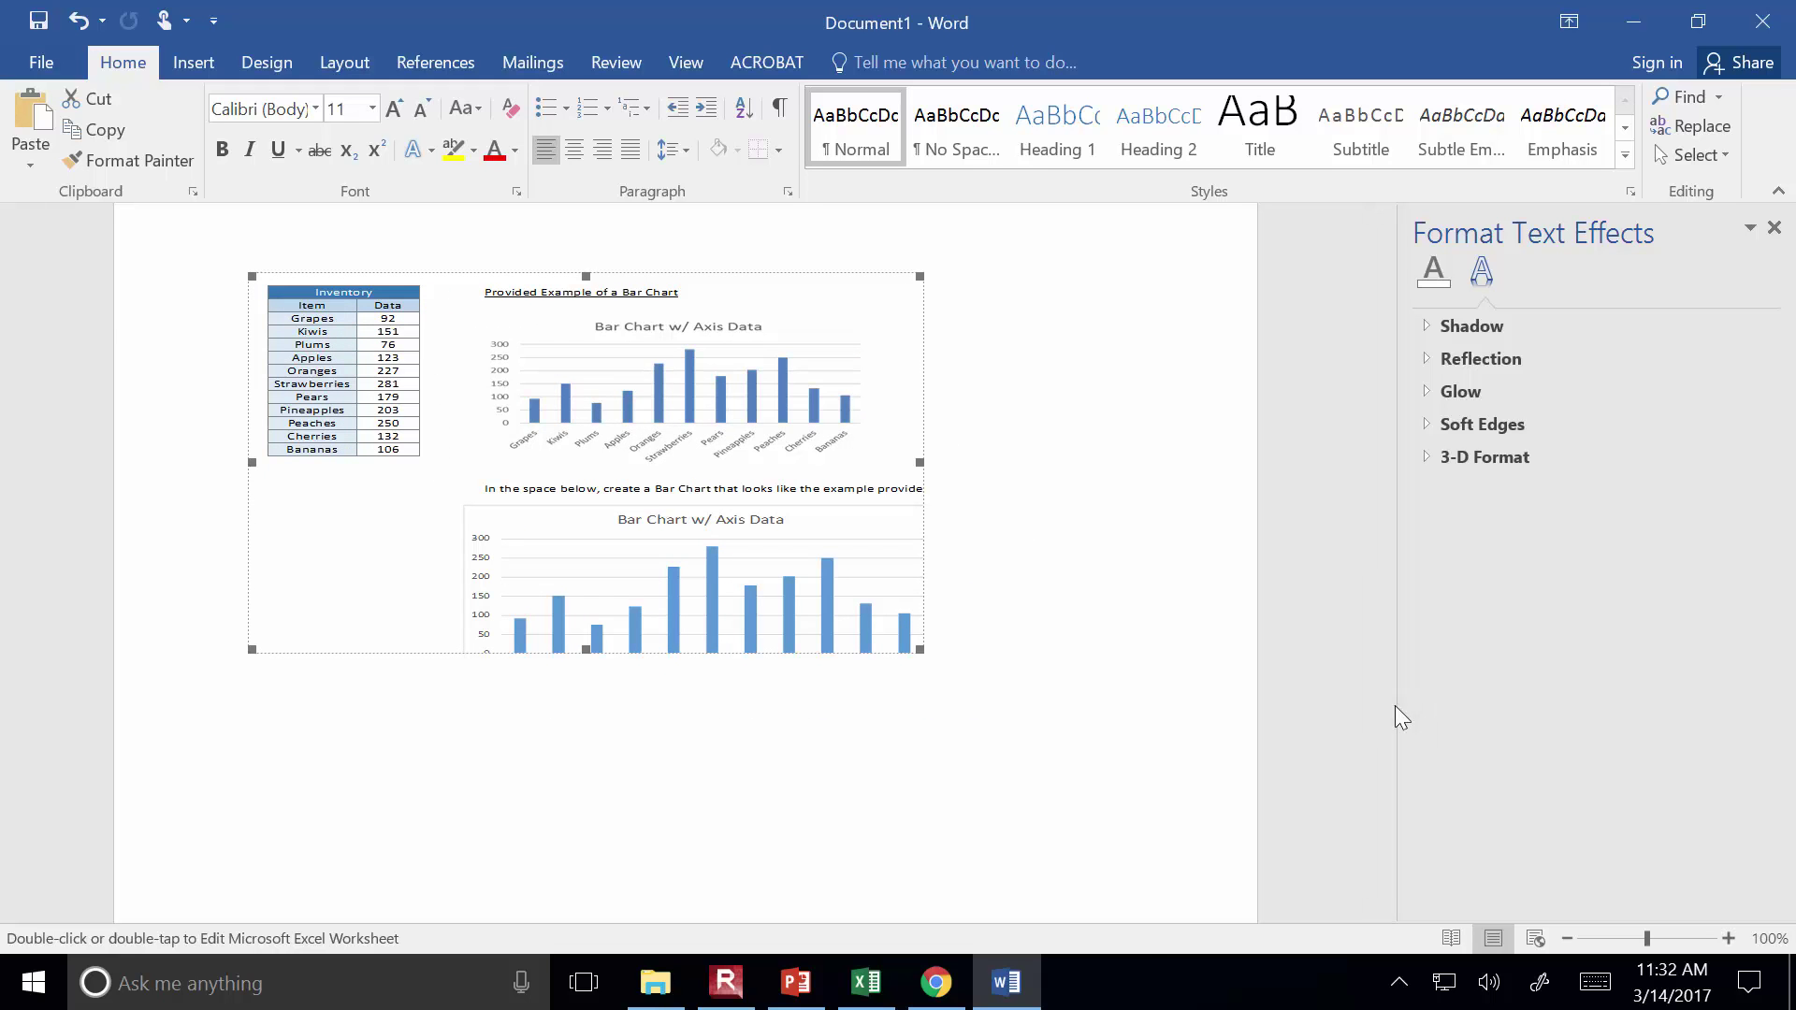
mouse_move(800, 1003)
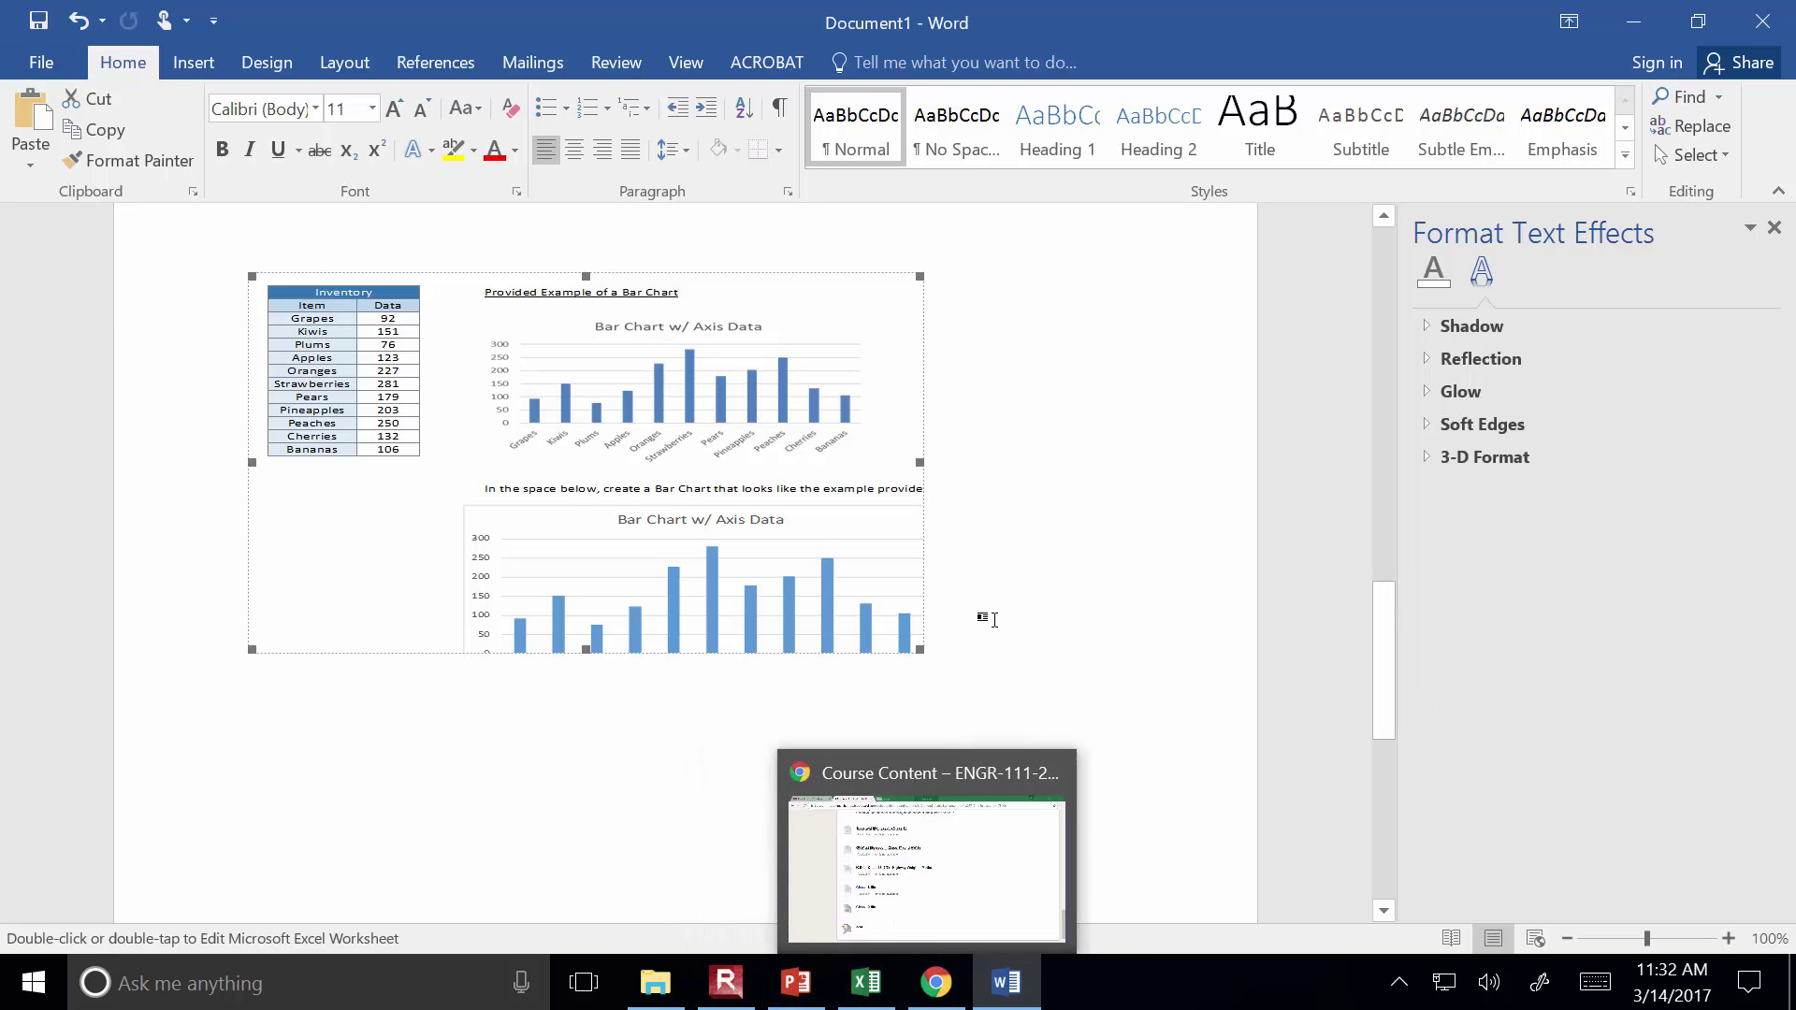
left_click(202, 493)
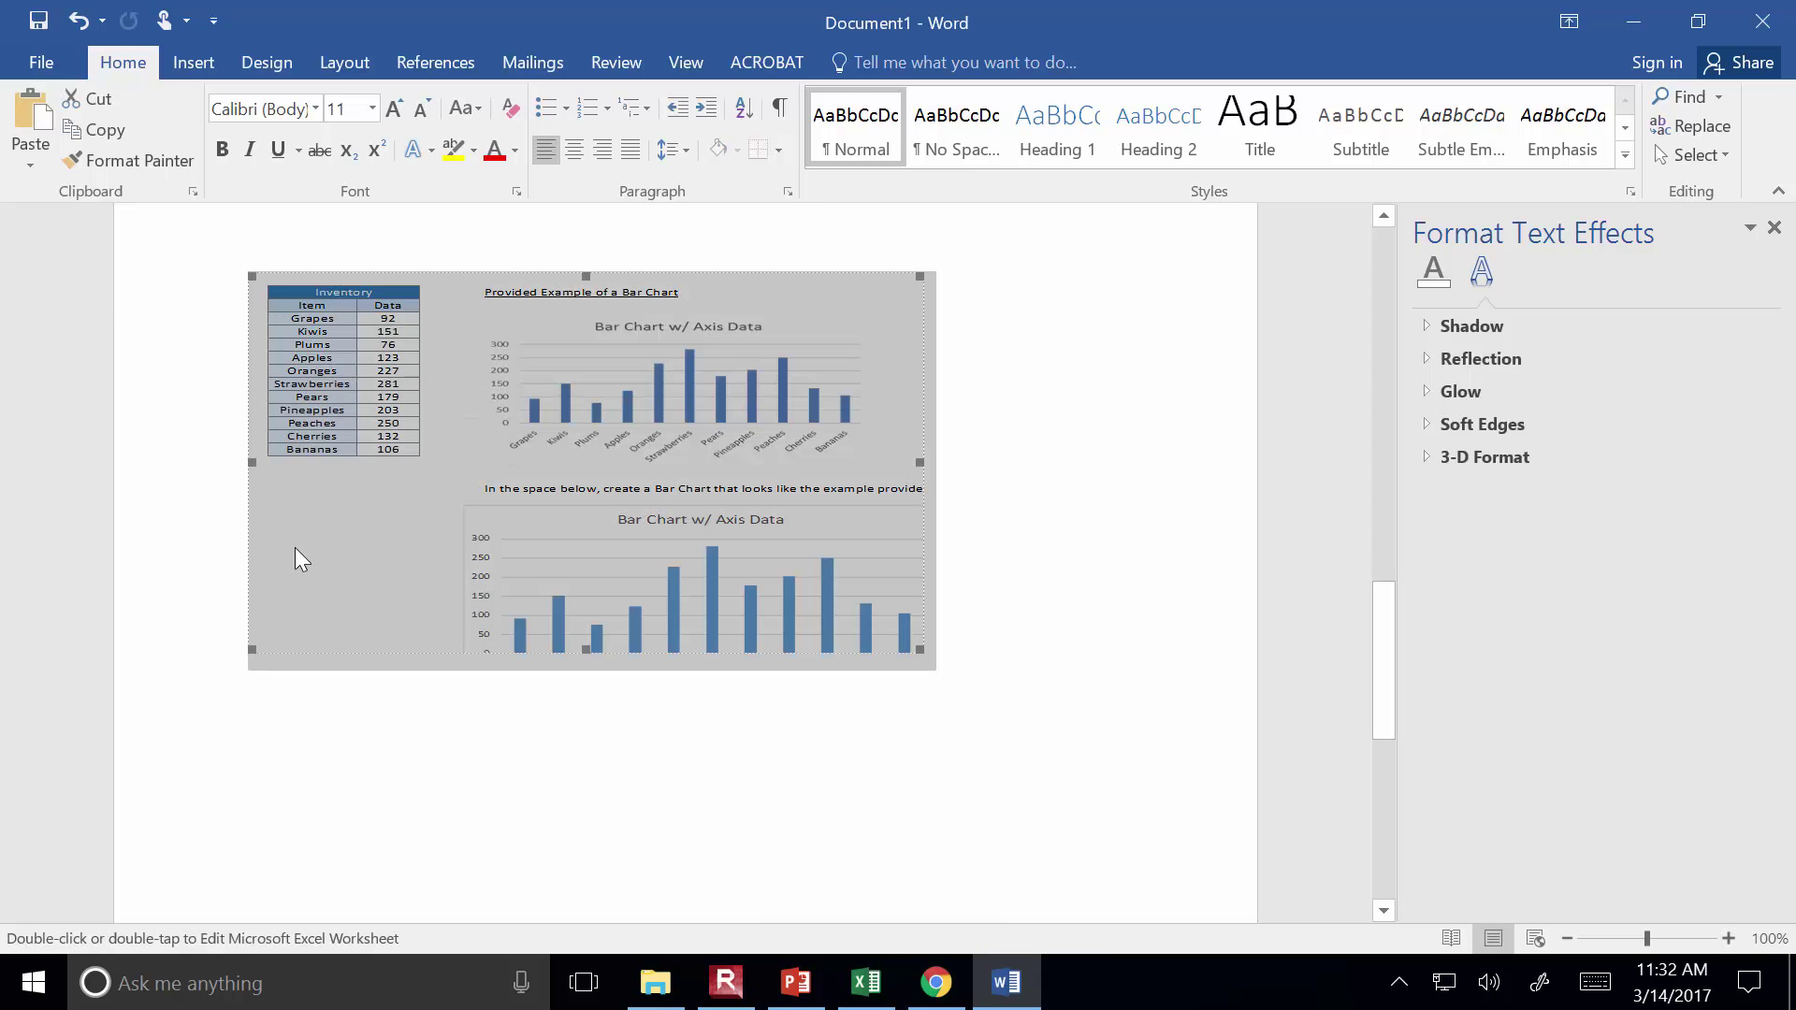
key("Delete")
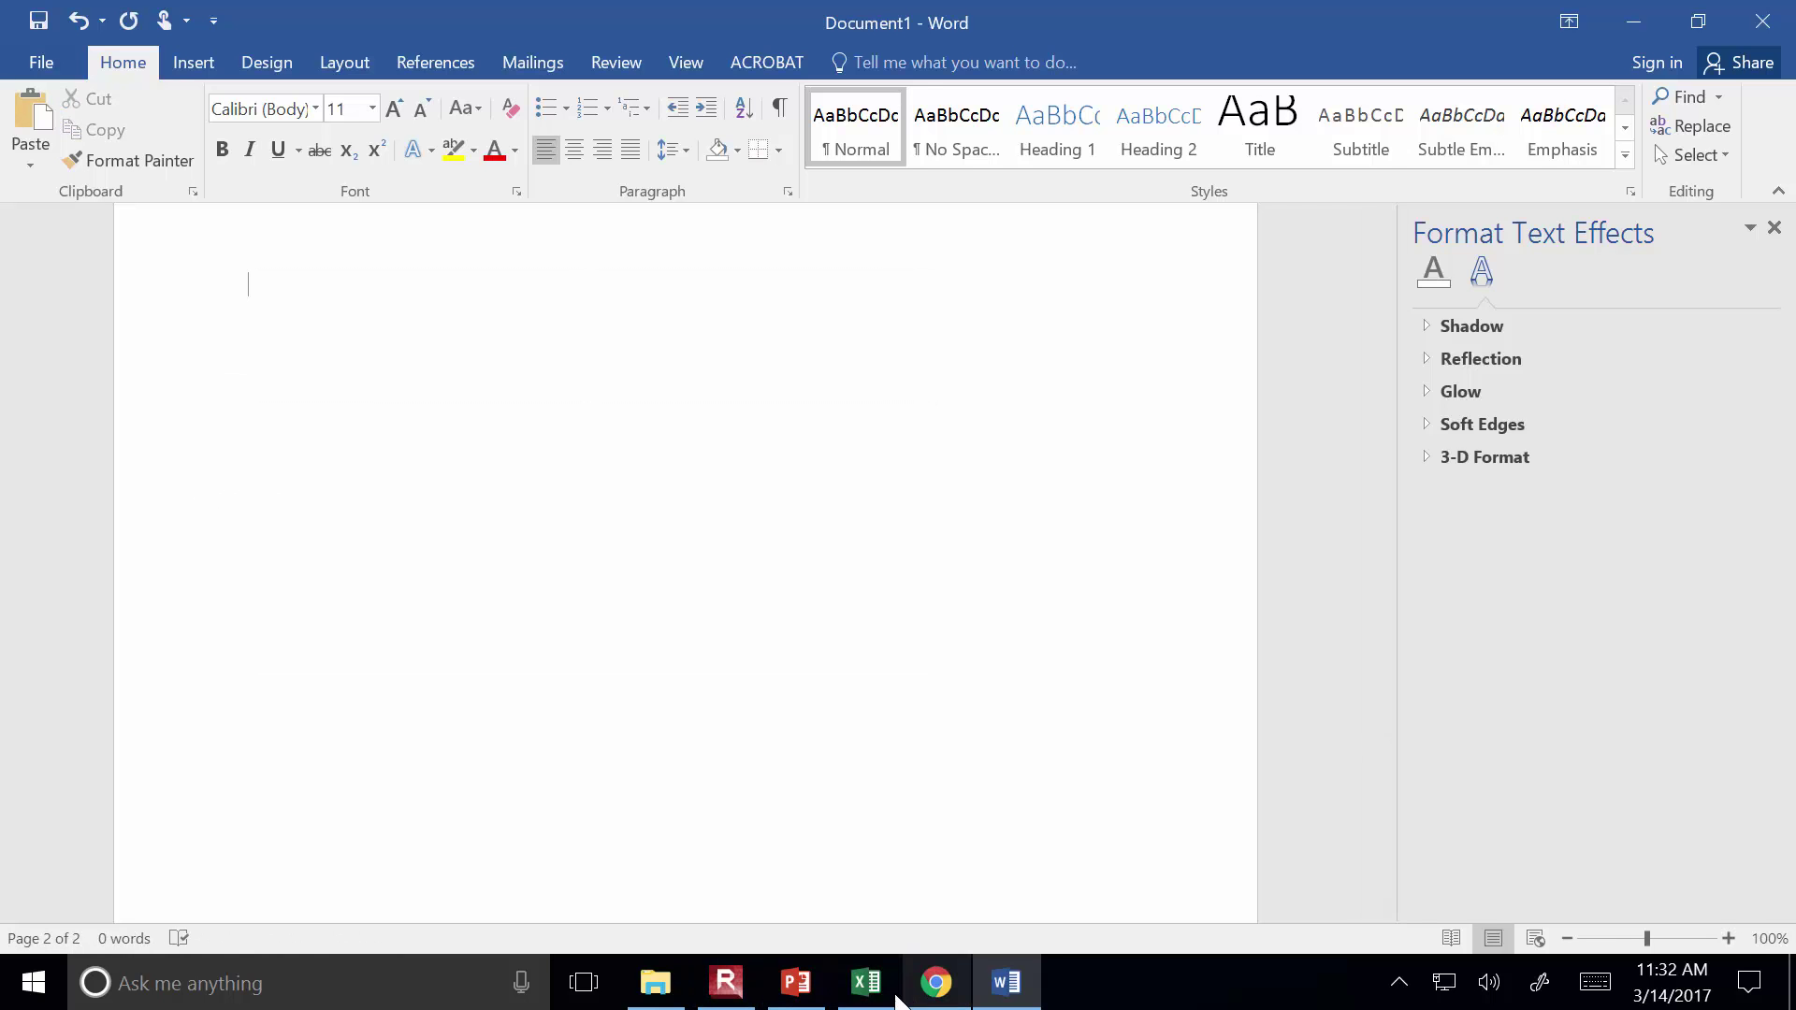
left_click(866, 982)
Select the lower Bar Chart w/ Axis Data chart and copy it with Home > Copy
left_click(795, 834)
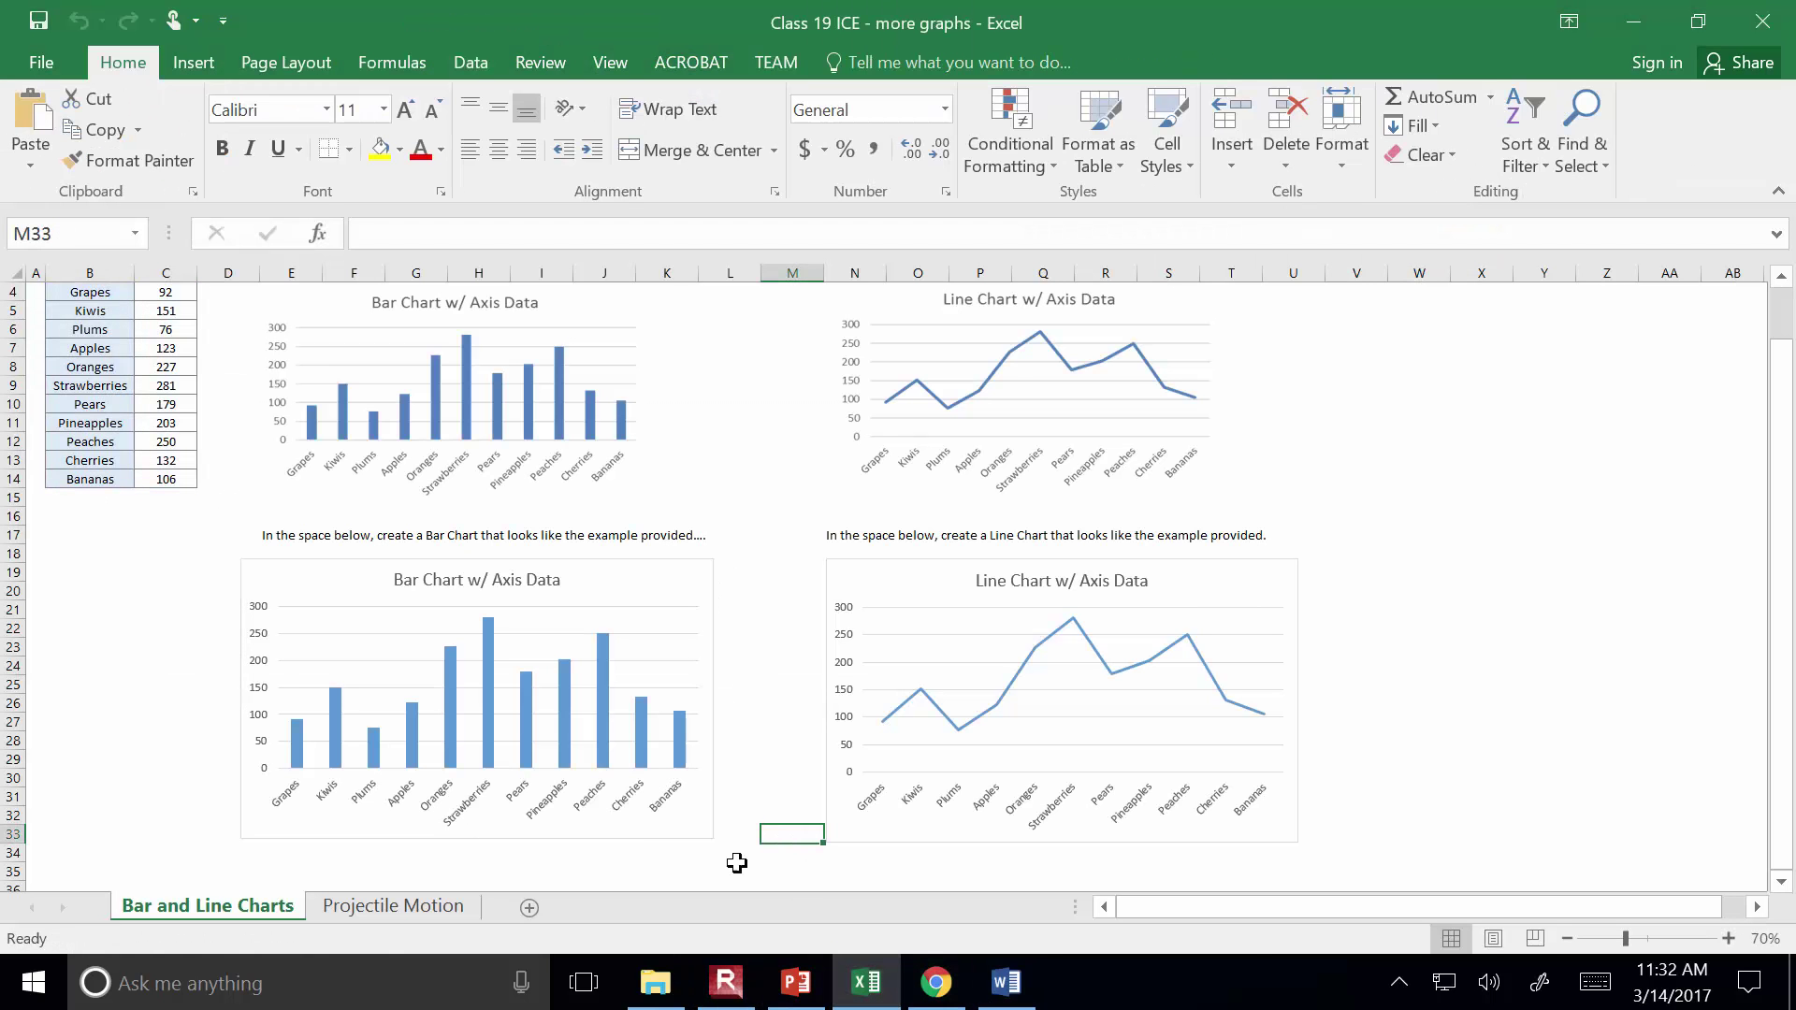
left_click(601, 830)
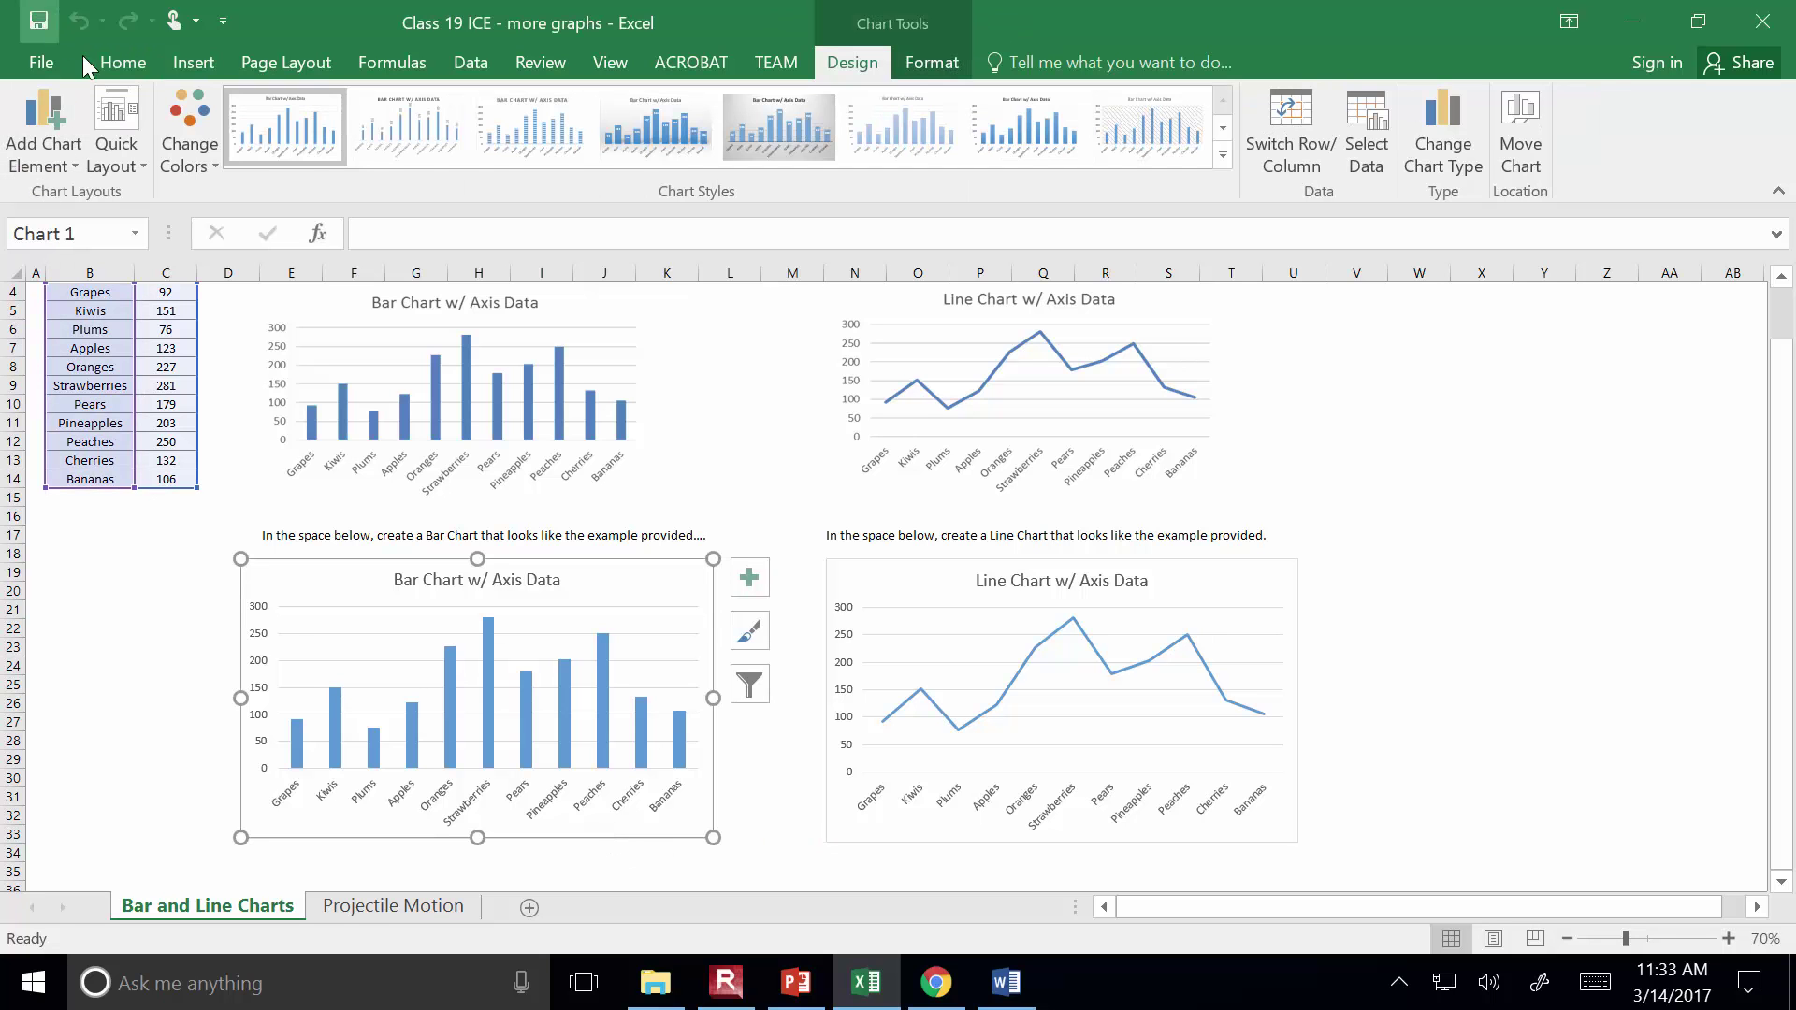
left_click(120, 62)
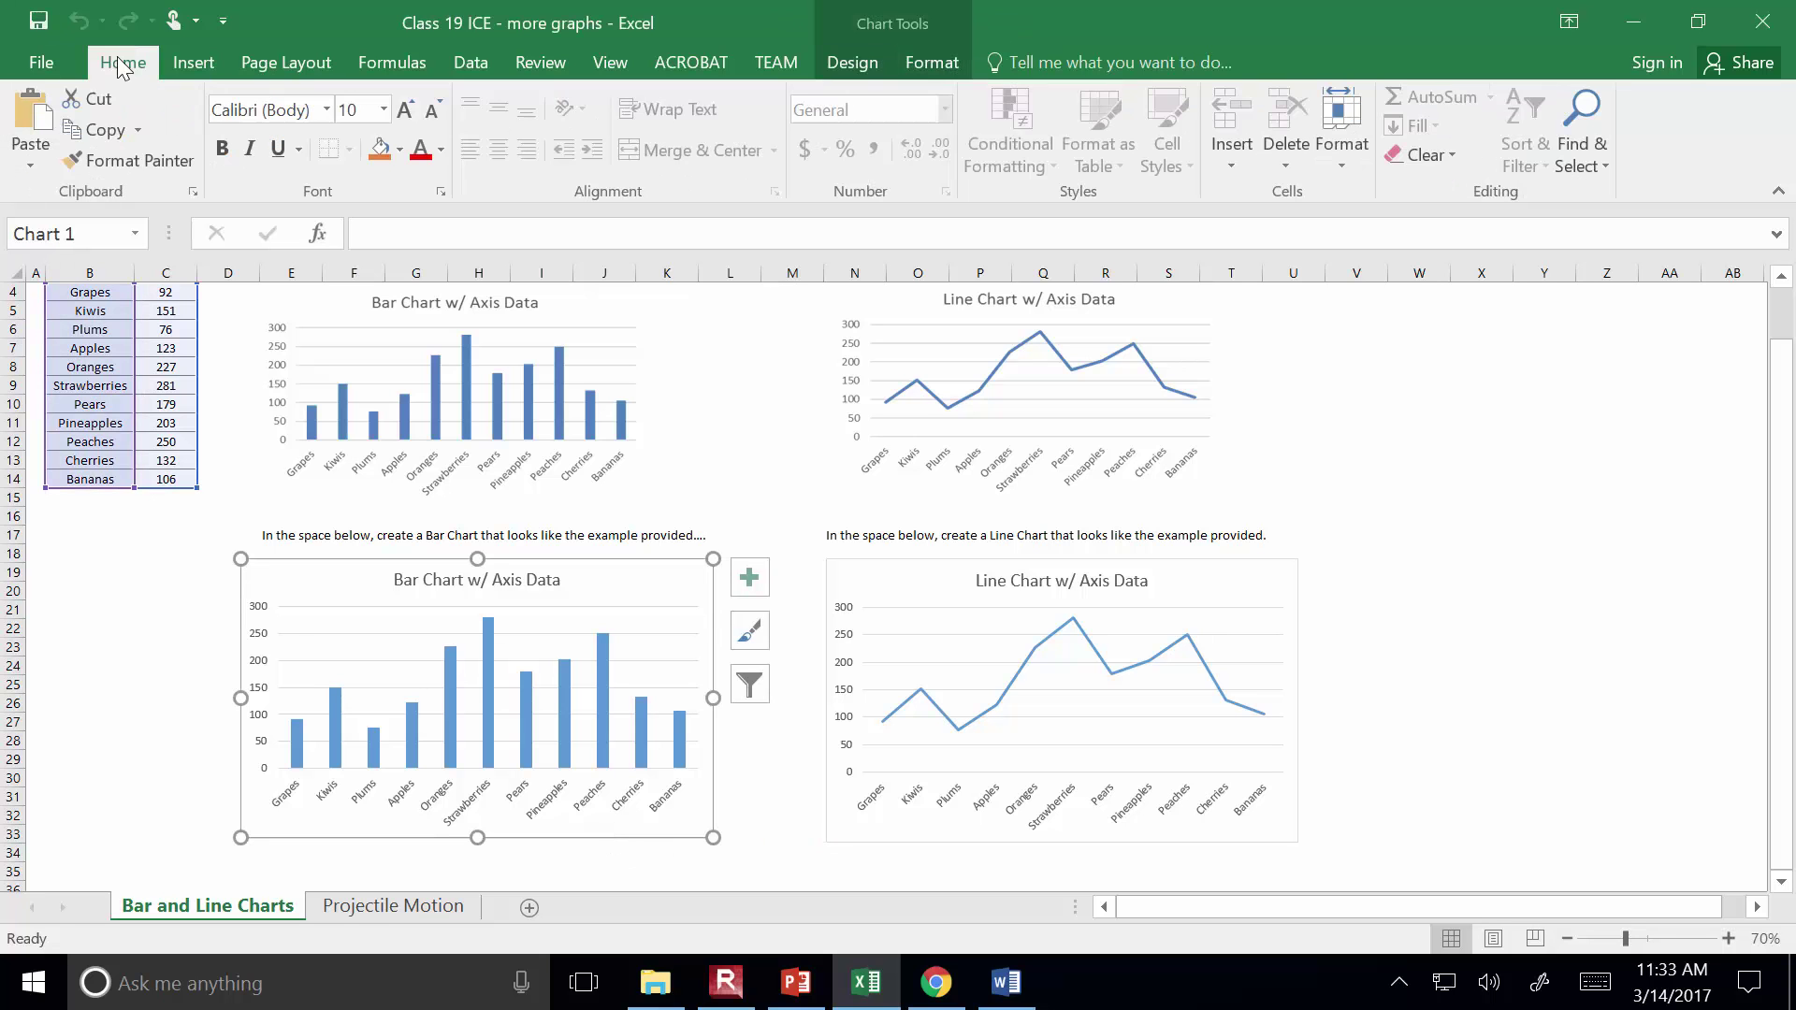
left_click(101, 131)
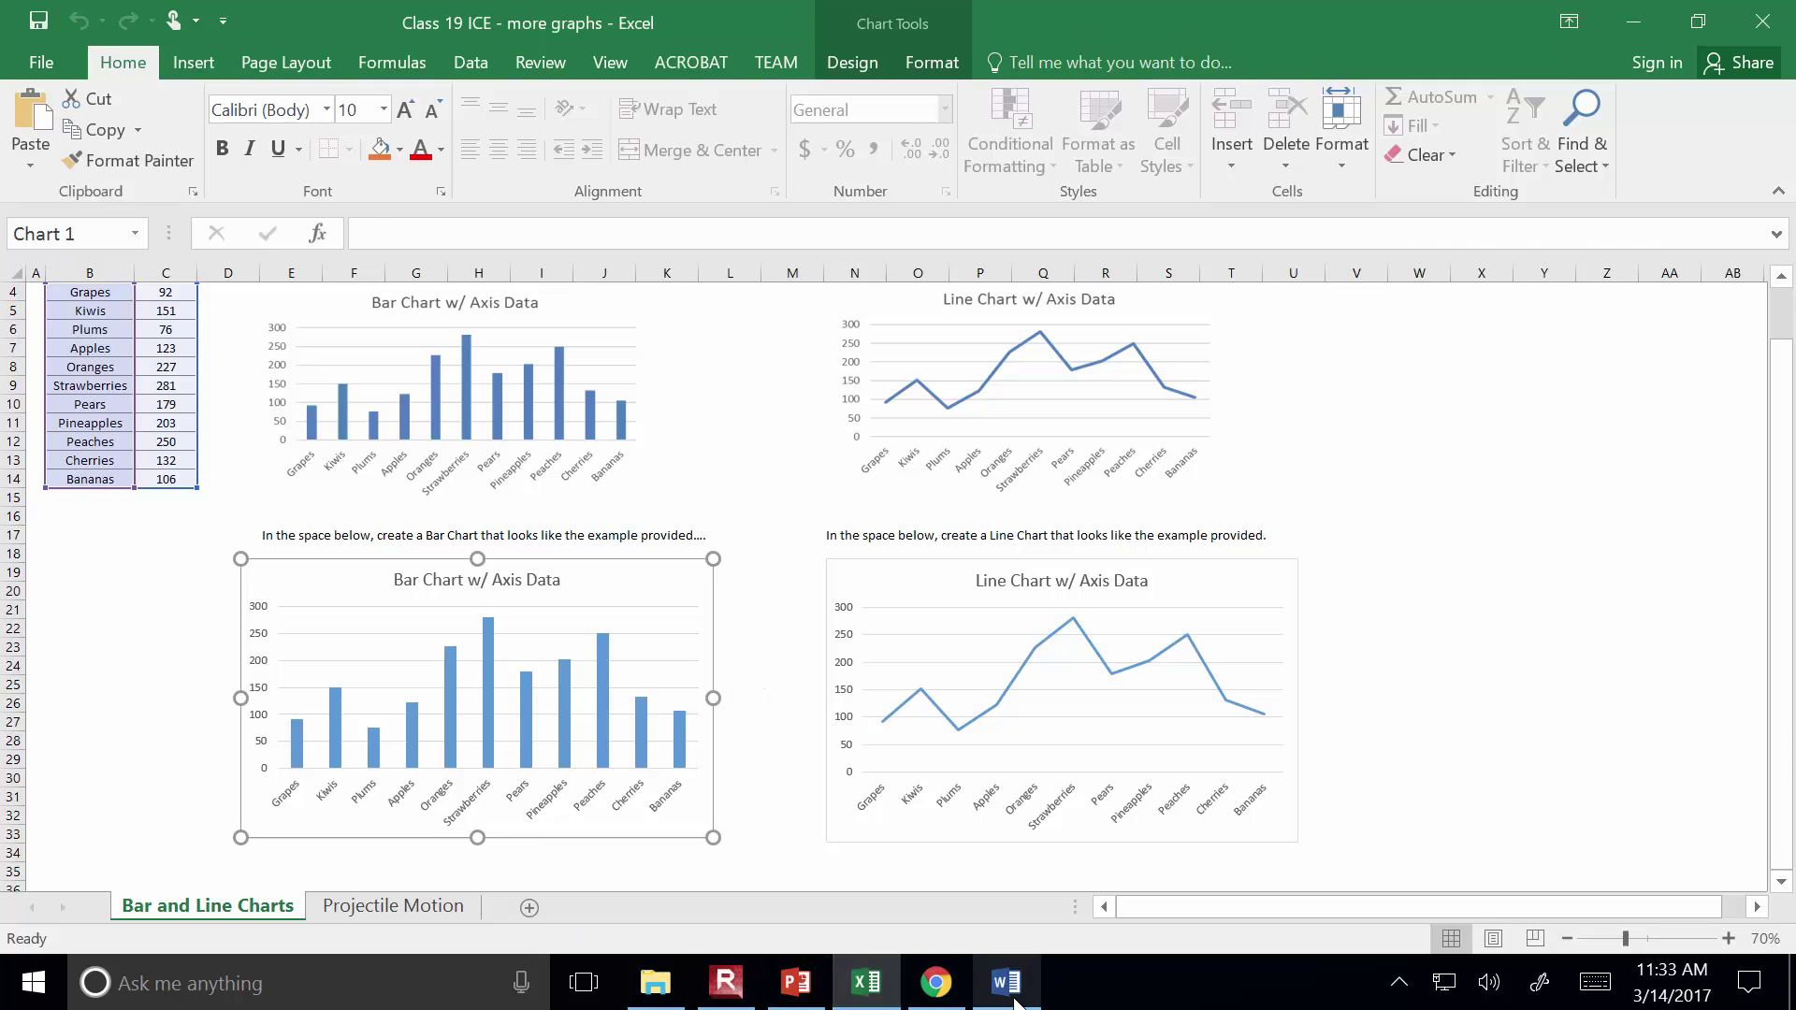
left_click(1005, 984)
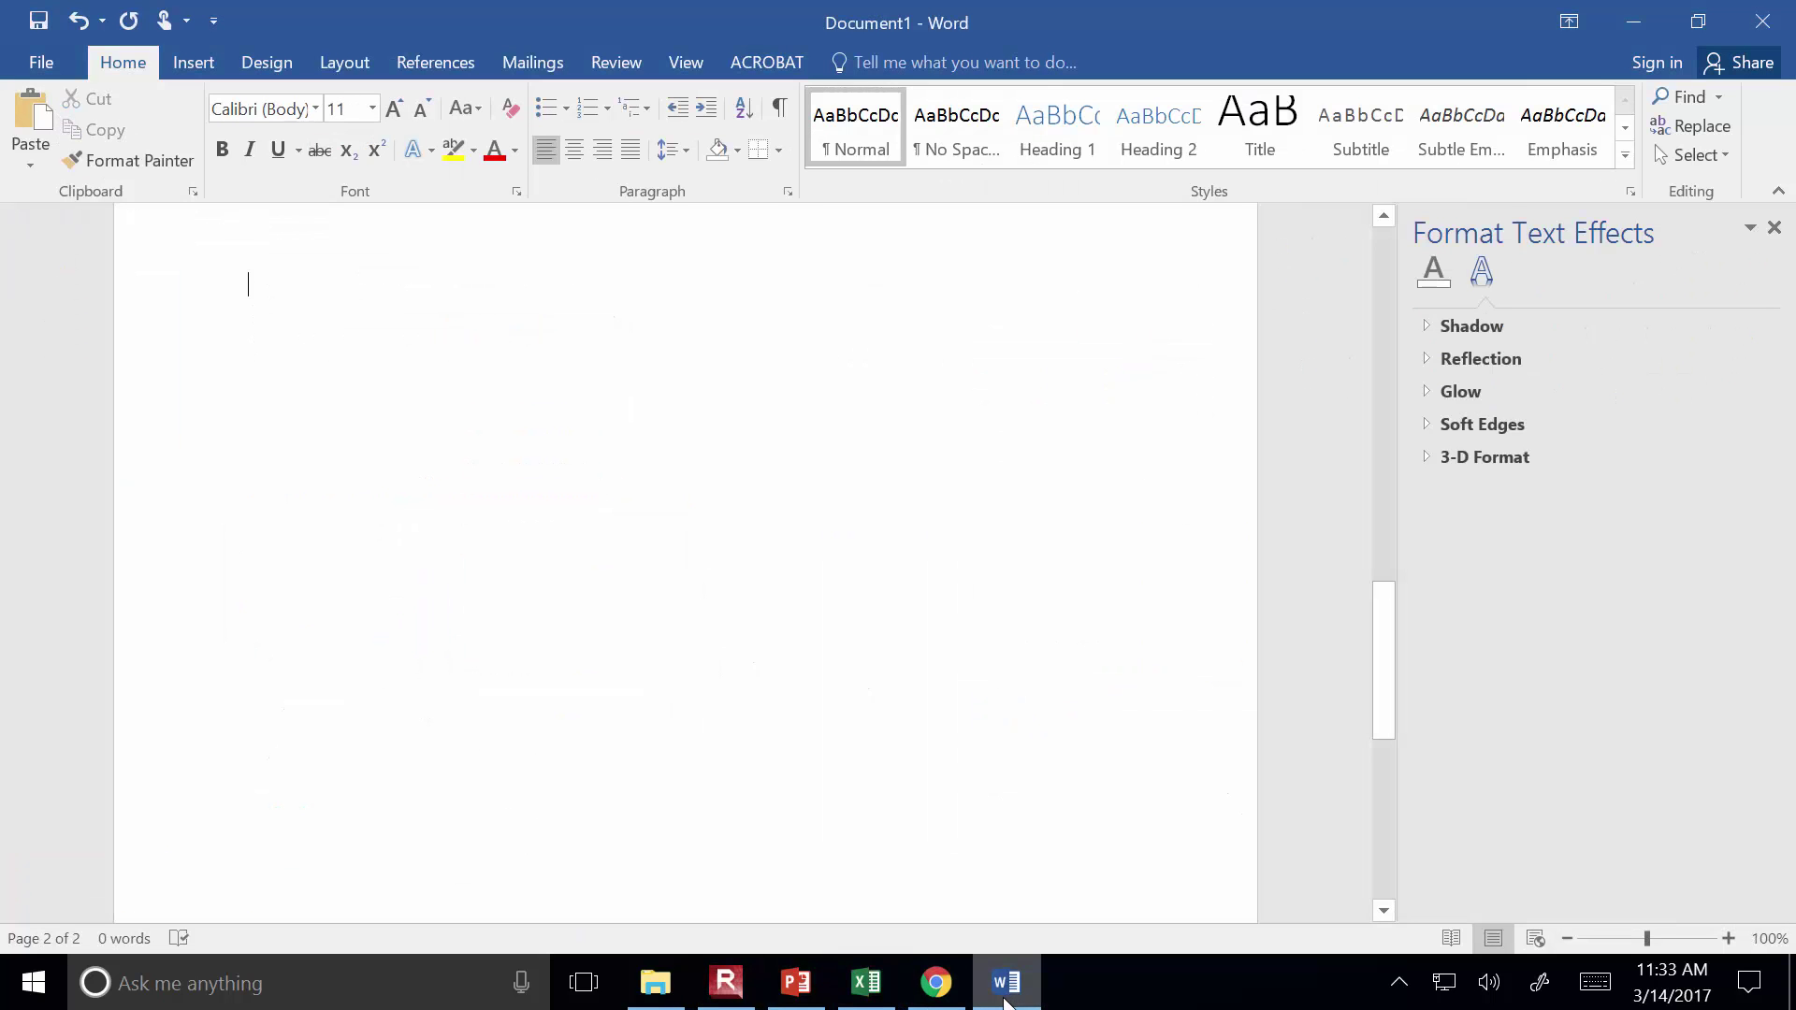
At 60% zoom, paste the copied bar chart with Paste Special as a Microsoft Excel Chart Object
left_click(1568, 943)
left_click(1568, 943)
left_click(1567, 943)
left_click(1568, 943)
scroll(497, 710, "up", 2)
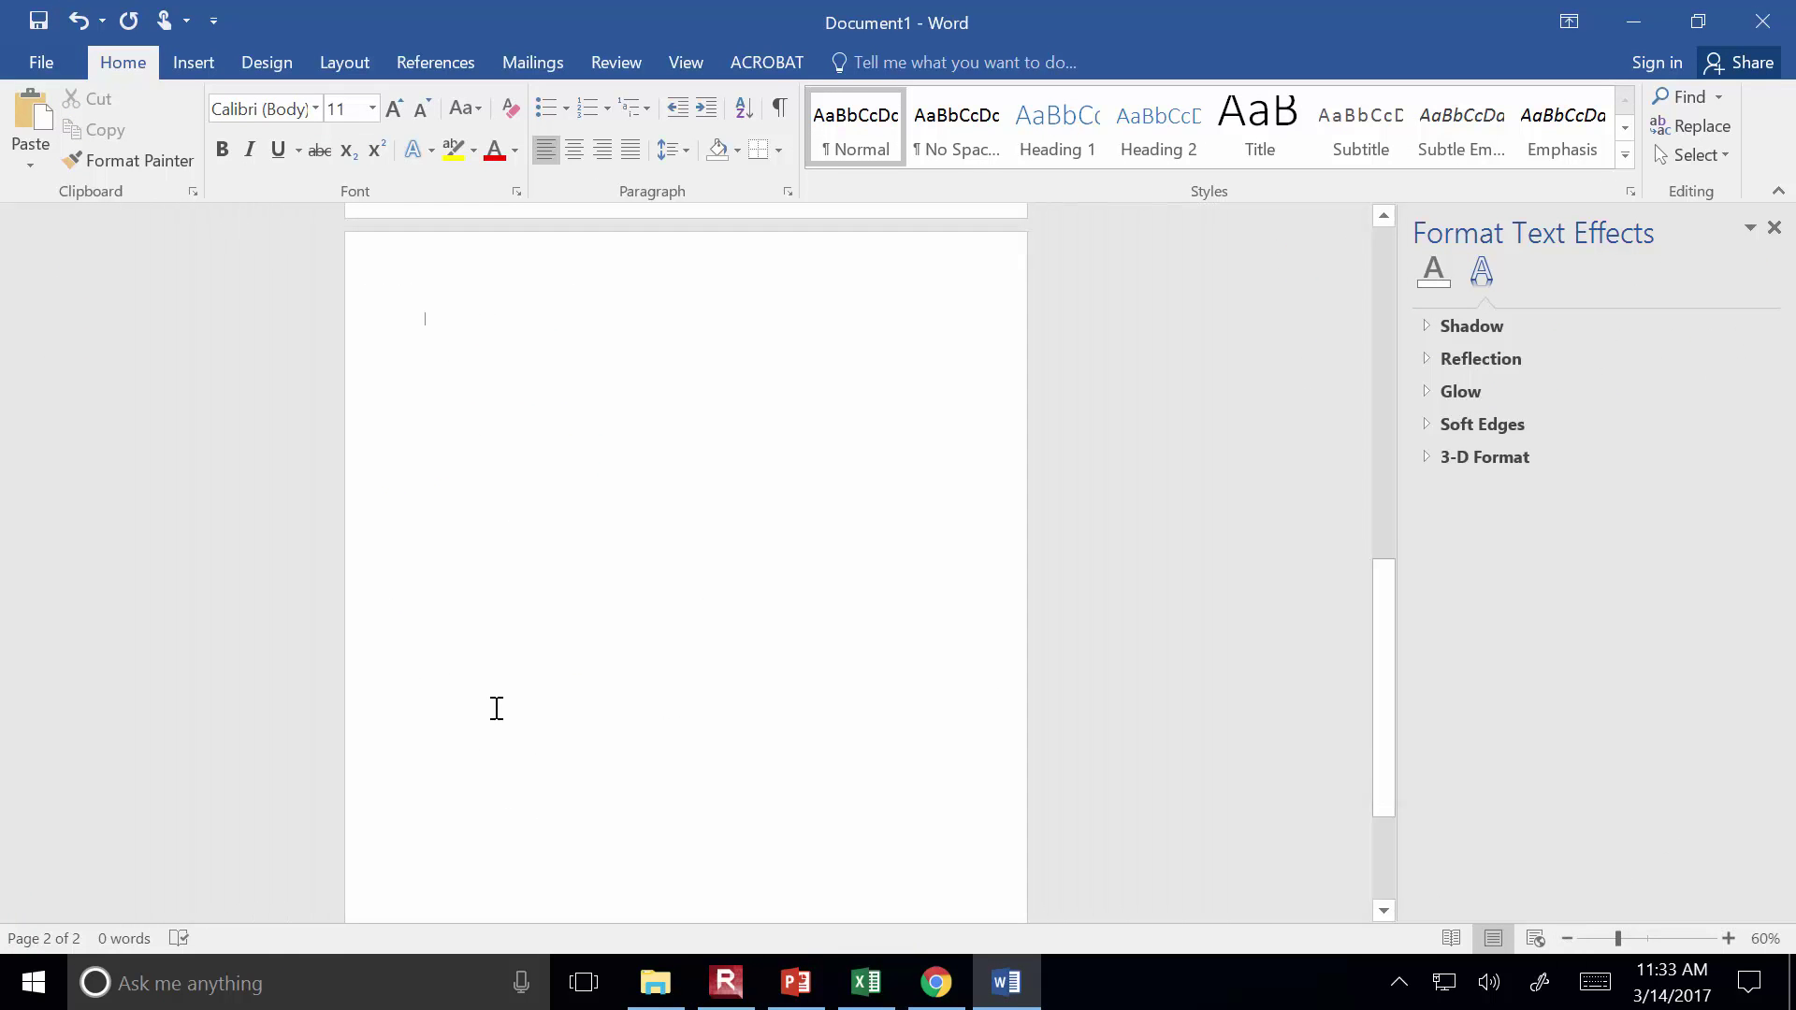
left_click(28, 165)
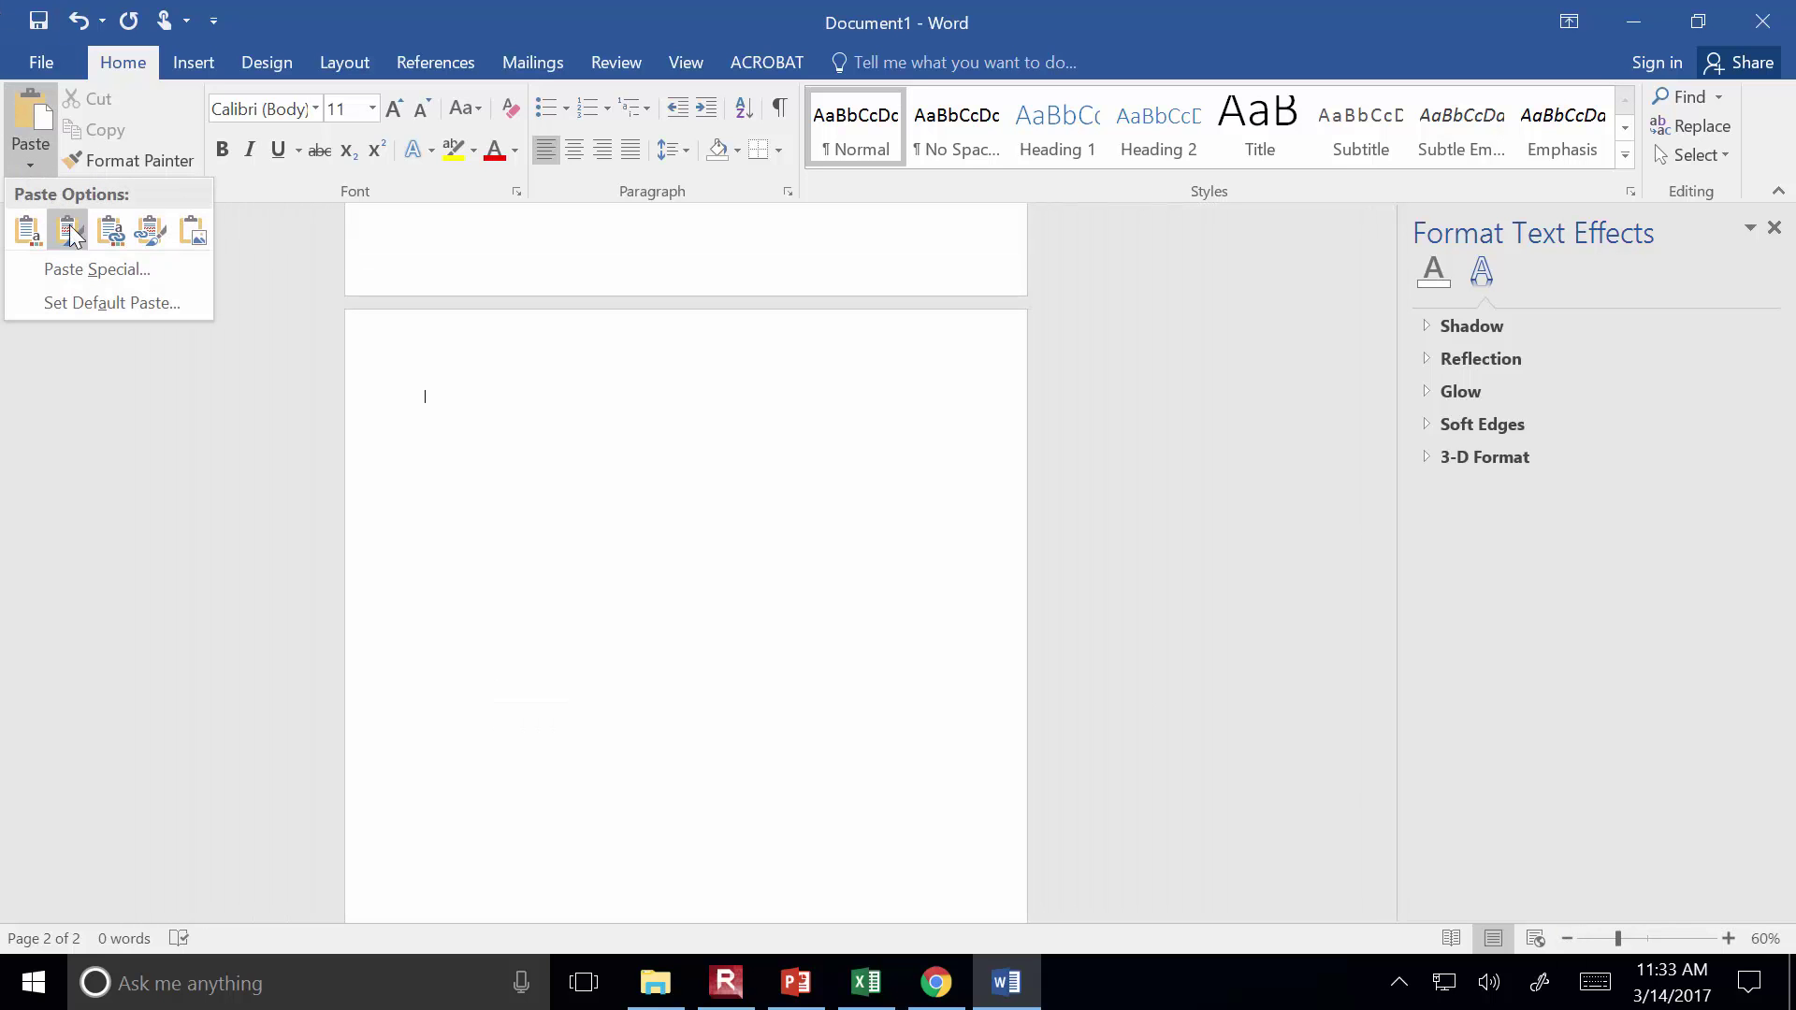
left_click(93, 270)
left_click(674, 353)
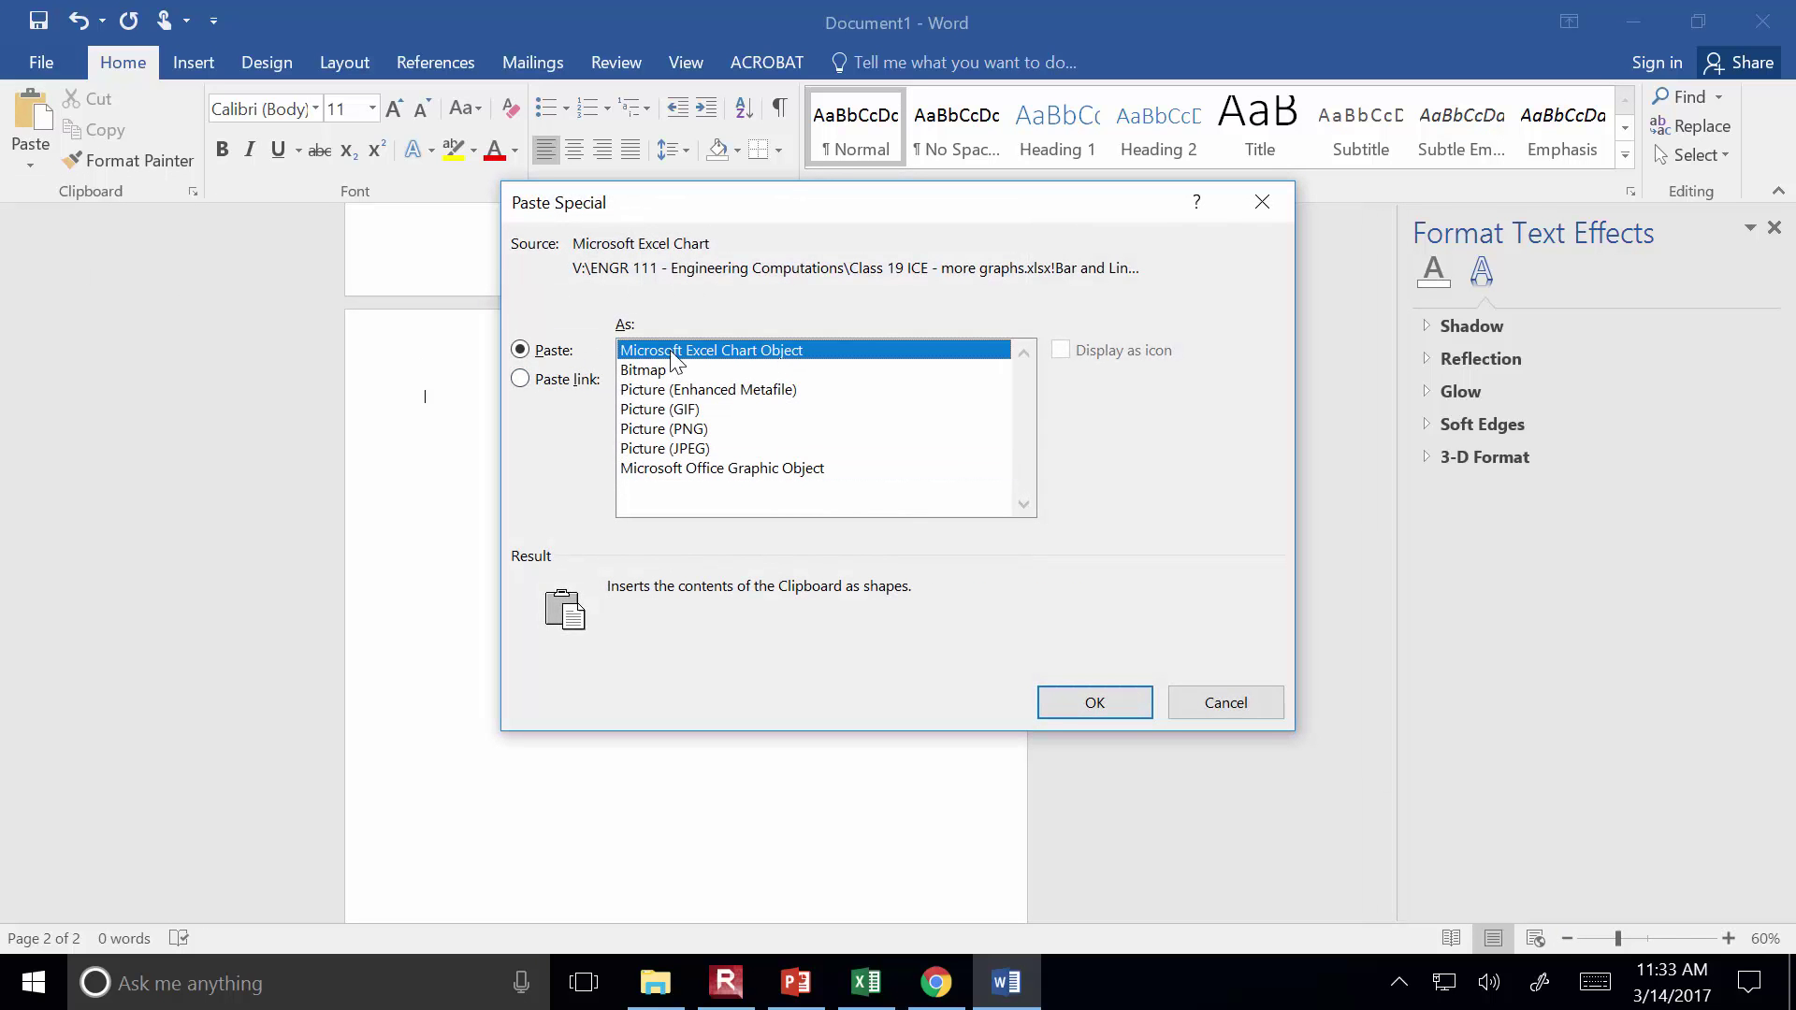
left_click(1068, 698)
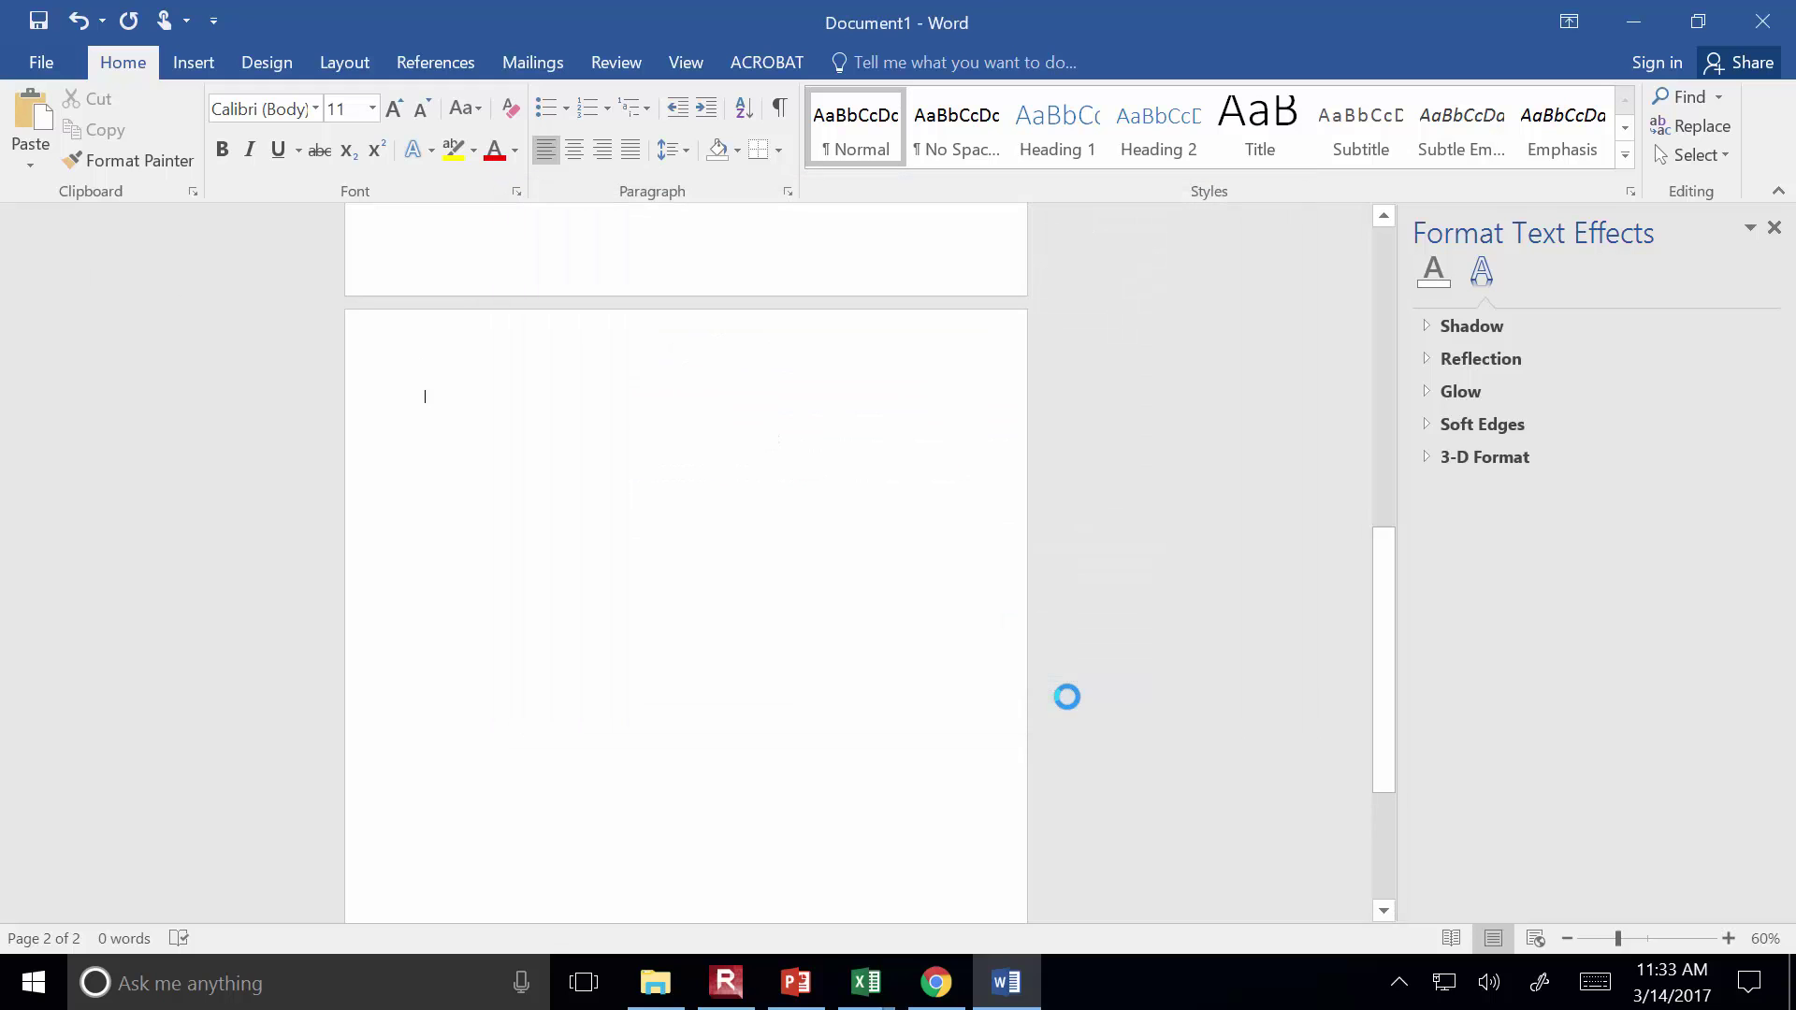
Shrink the pasted Bar Chart w/ Axis Data and open it for in-place Excel editing
left_click(573, 367)
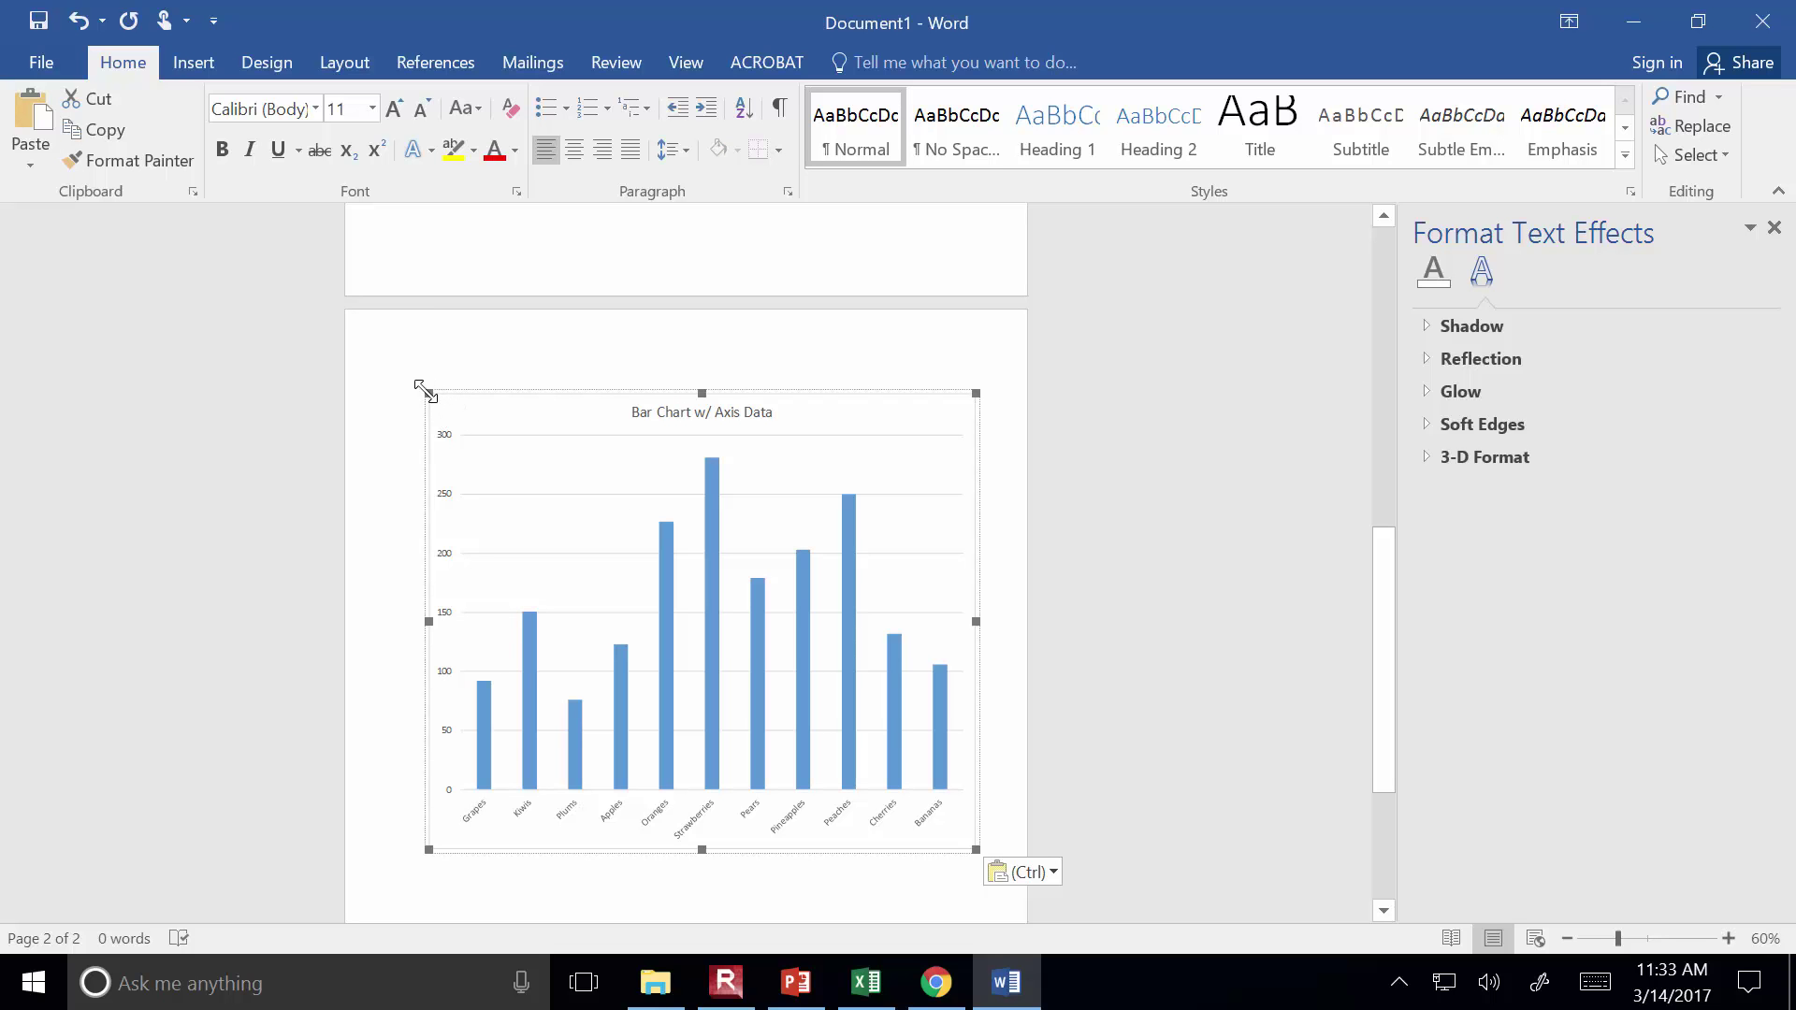
left_click_drag(425, 393, 513, 491)
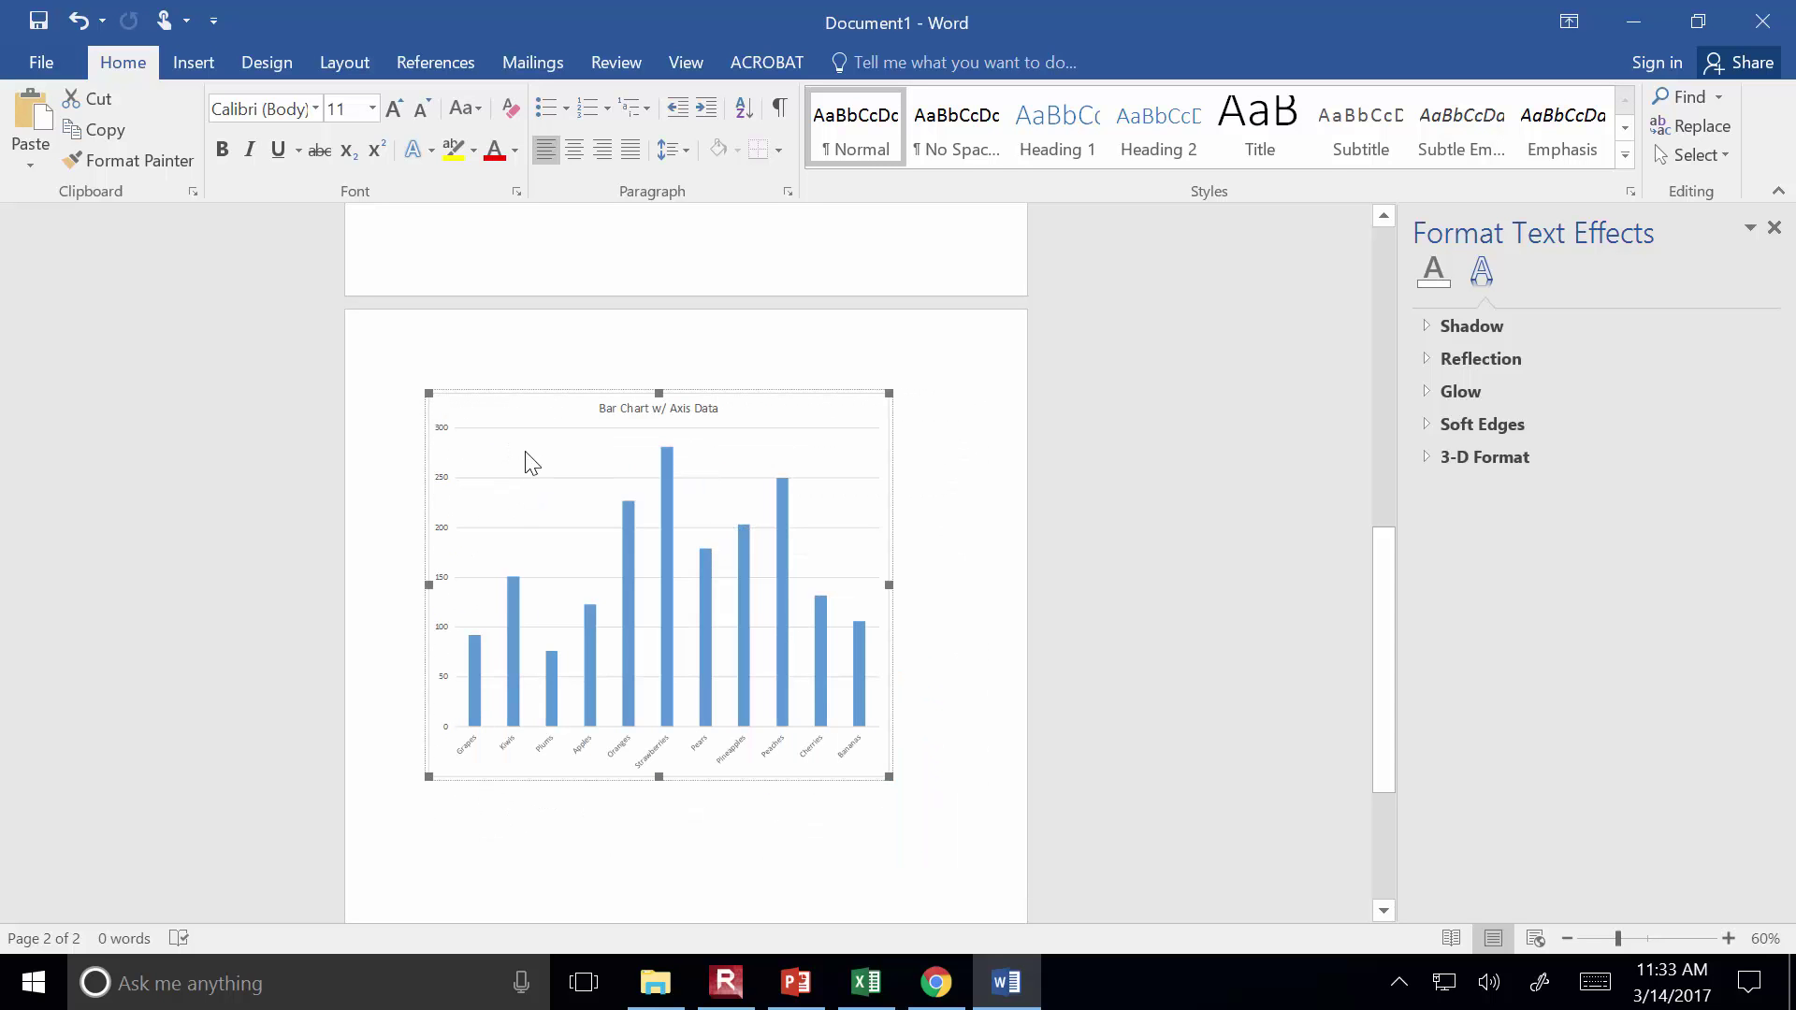
double_click(522, 458)
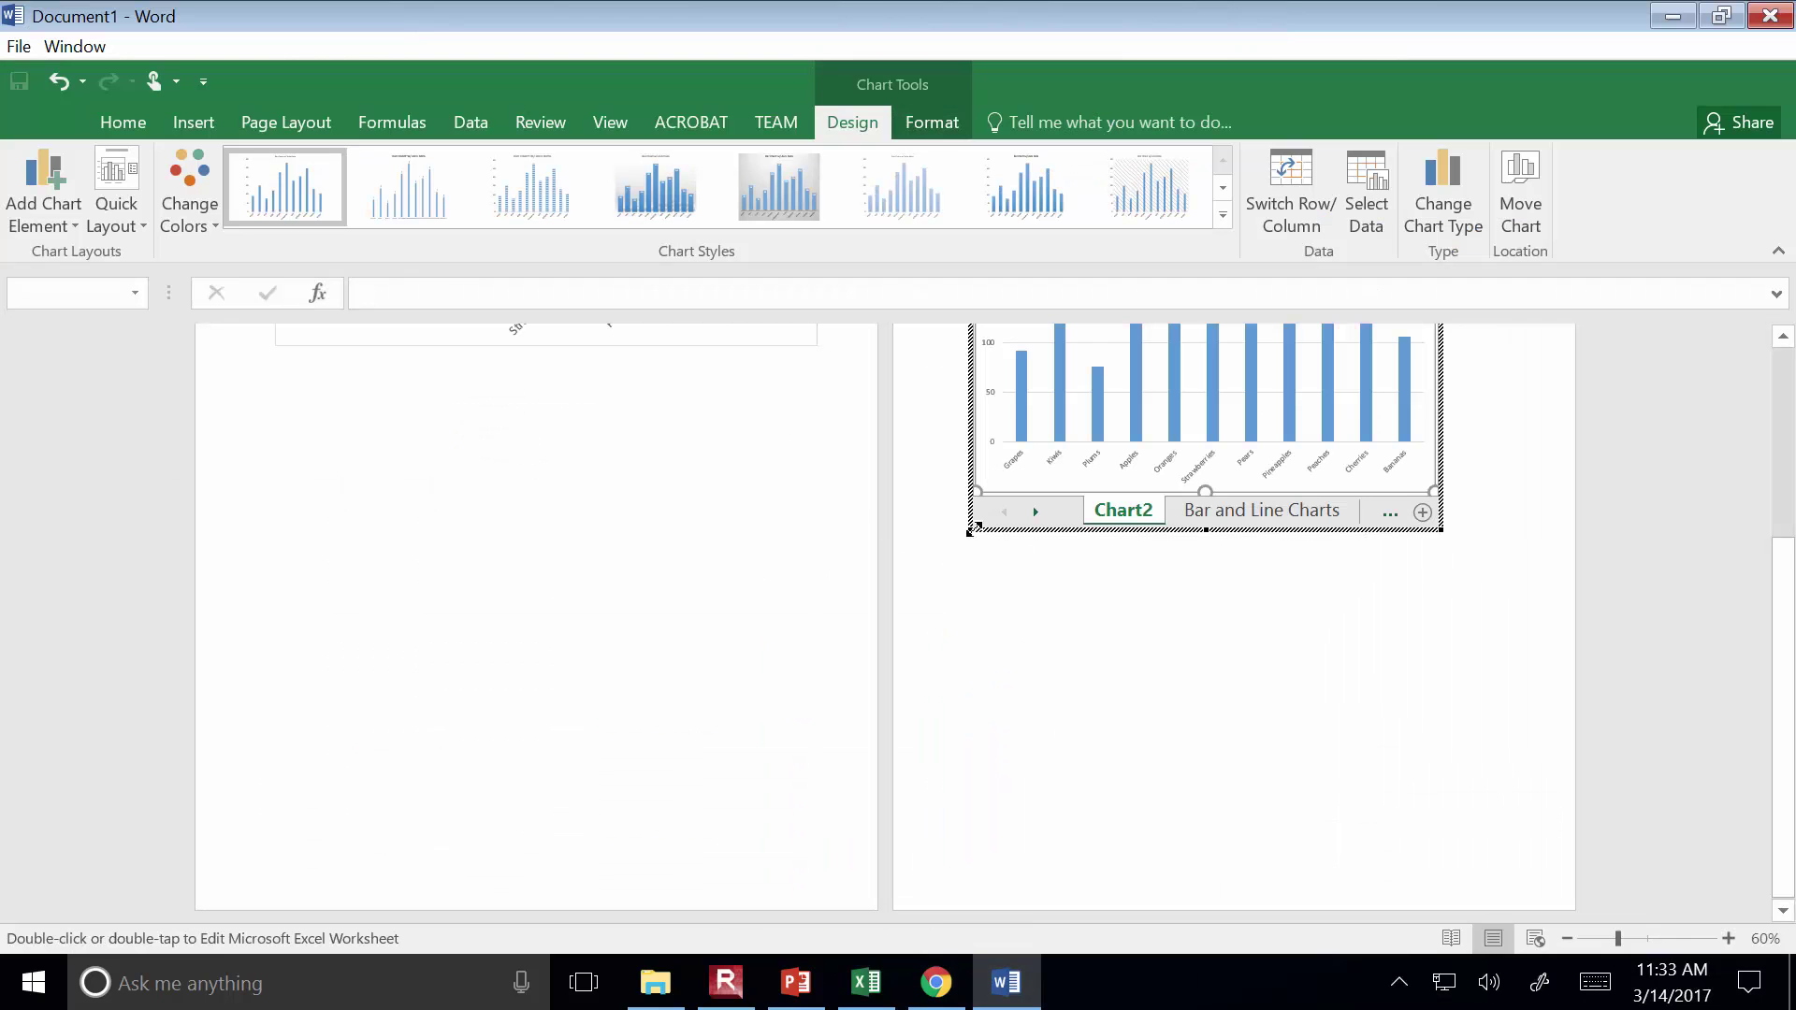
Scroll back to page 1 and click outside the embedded chart to end in-place Excel editing
left_click_drag(1788, 736, 1774, 473)
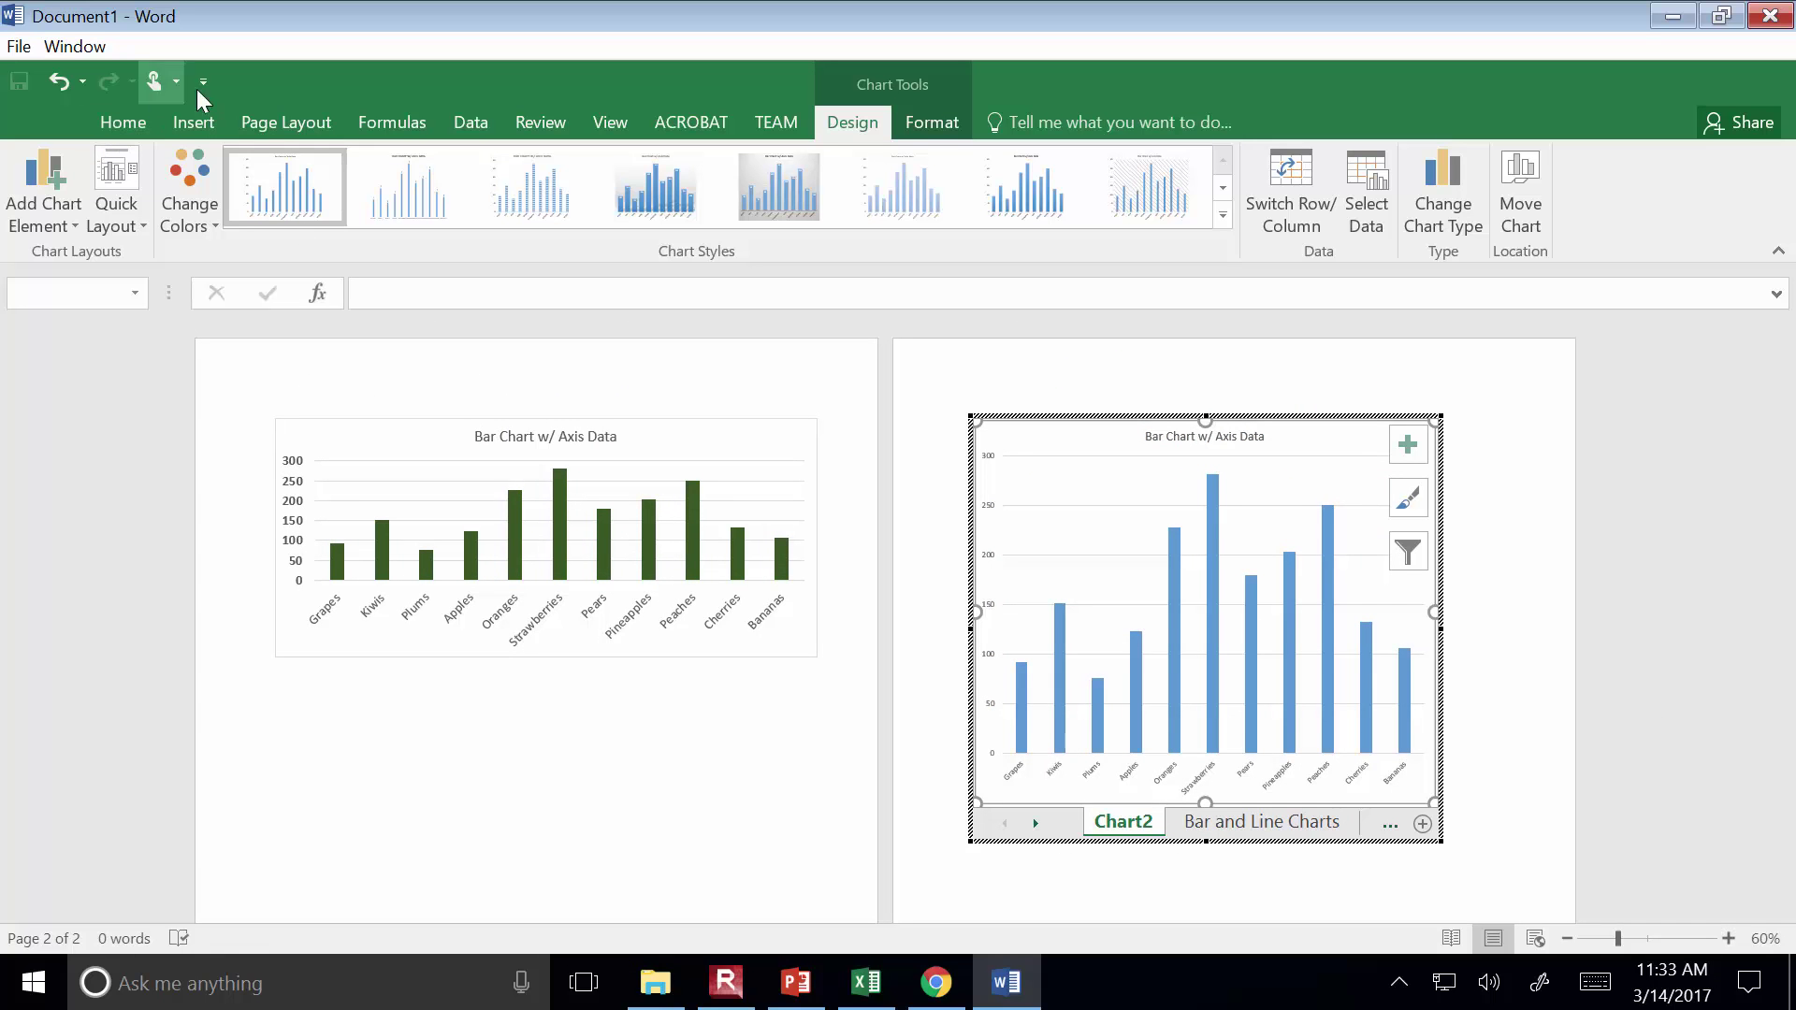
left_click(732, 986)
left_click(306, 229)
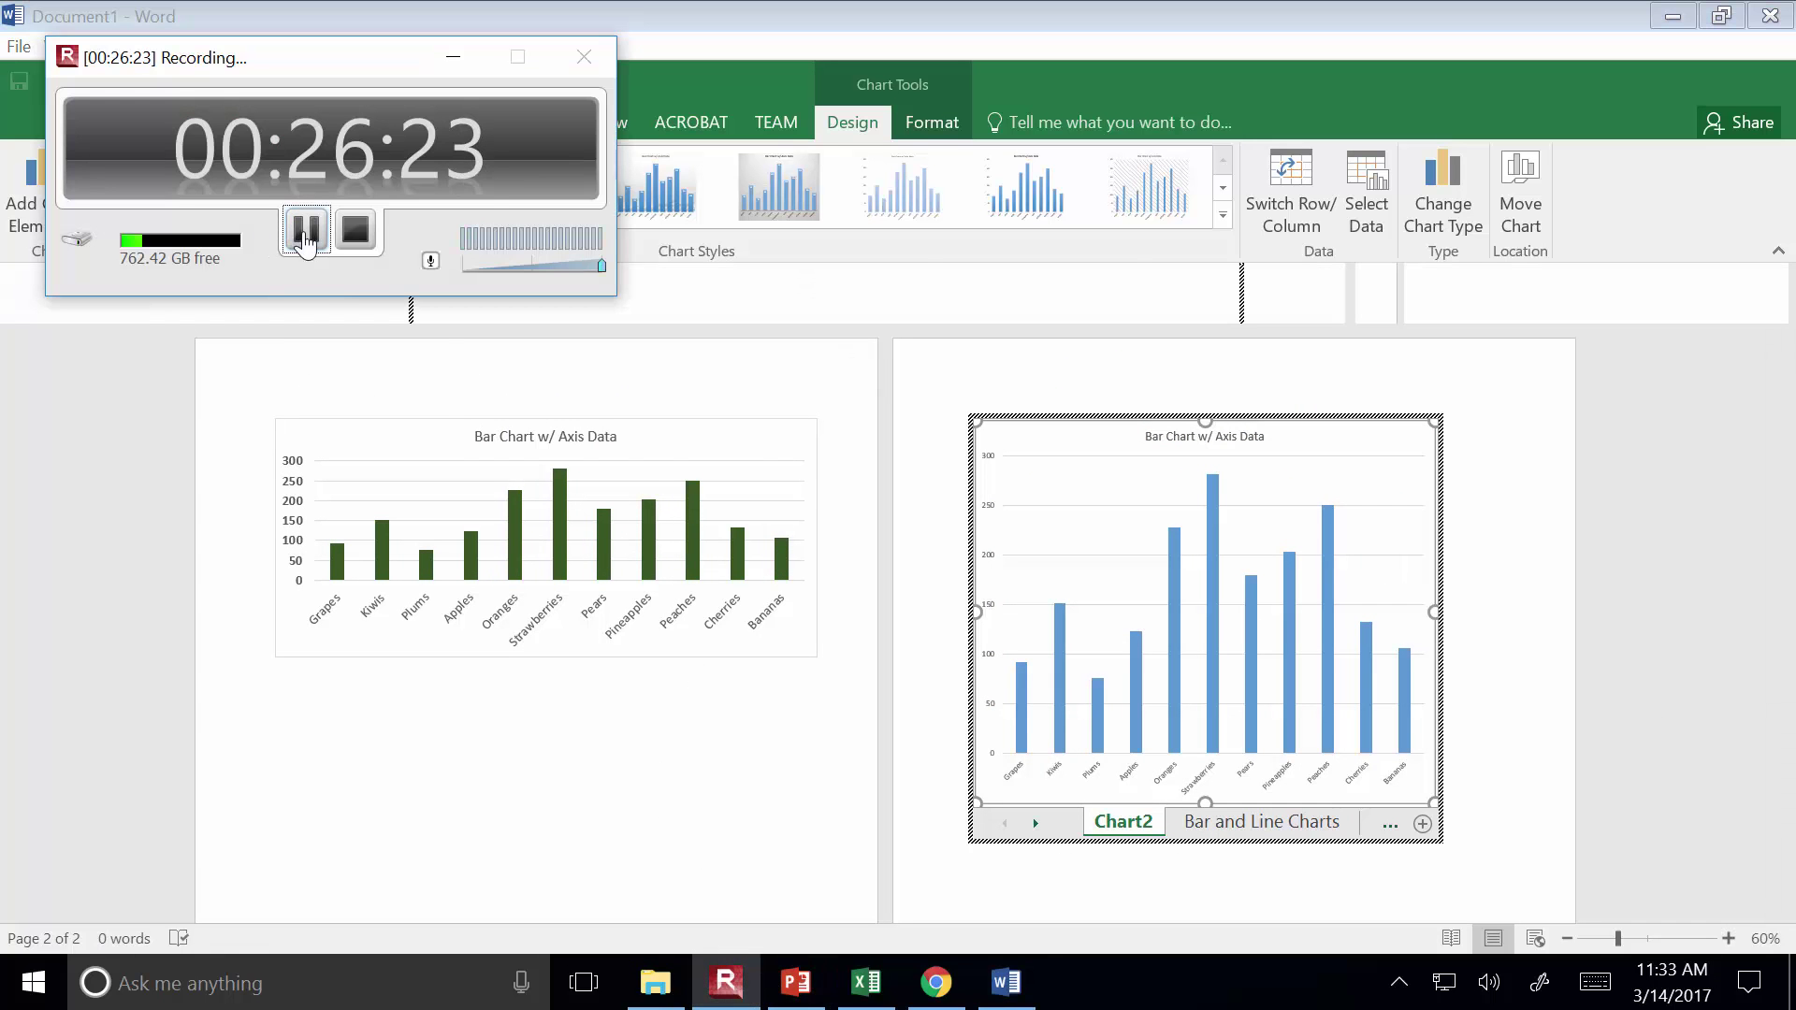
left_click(308, 231)
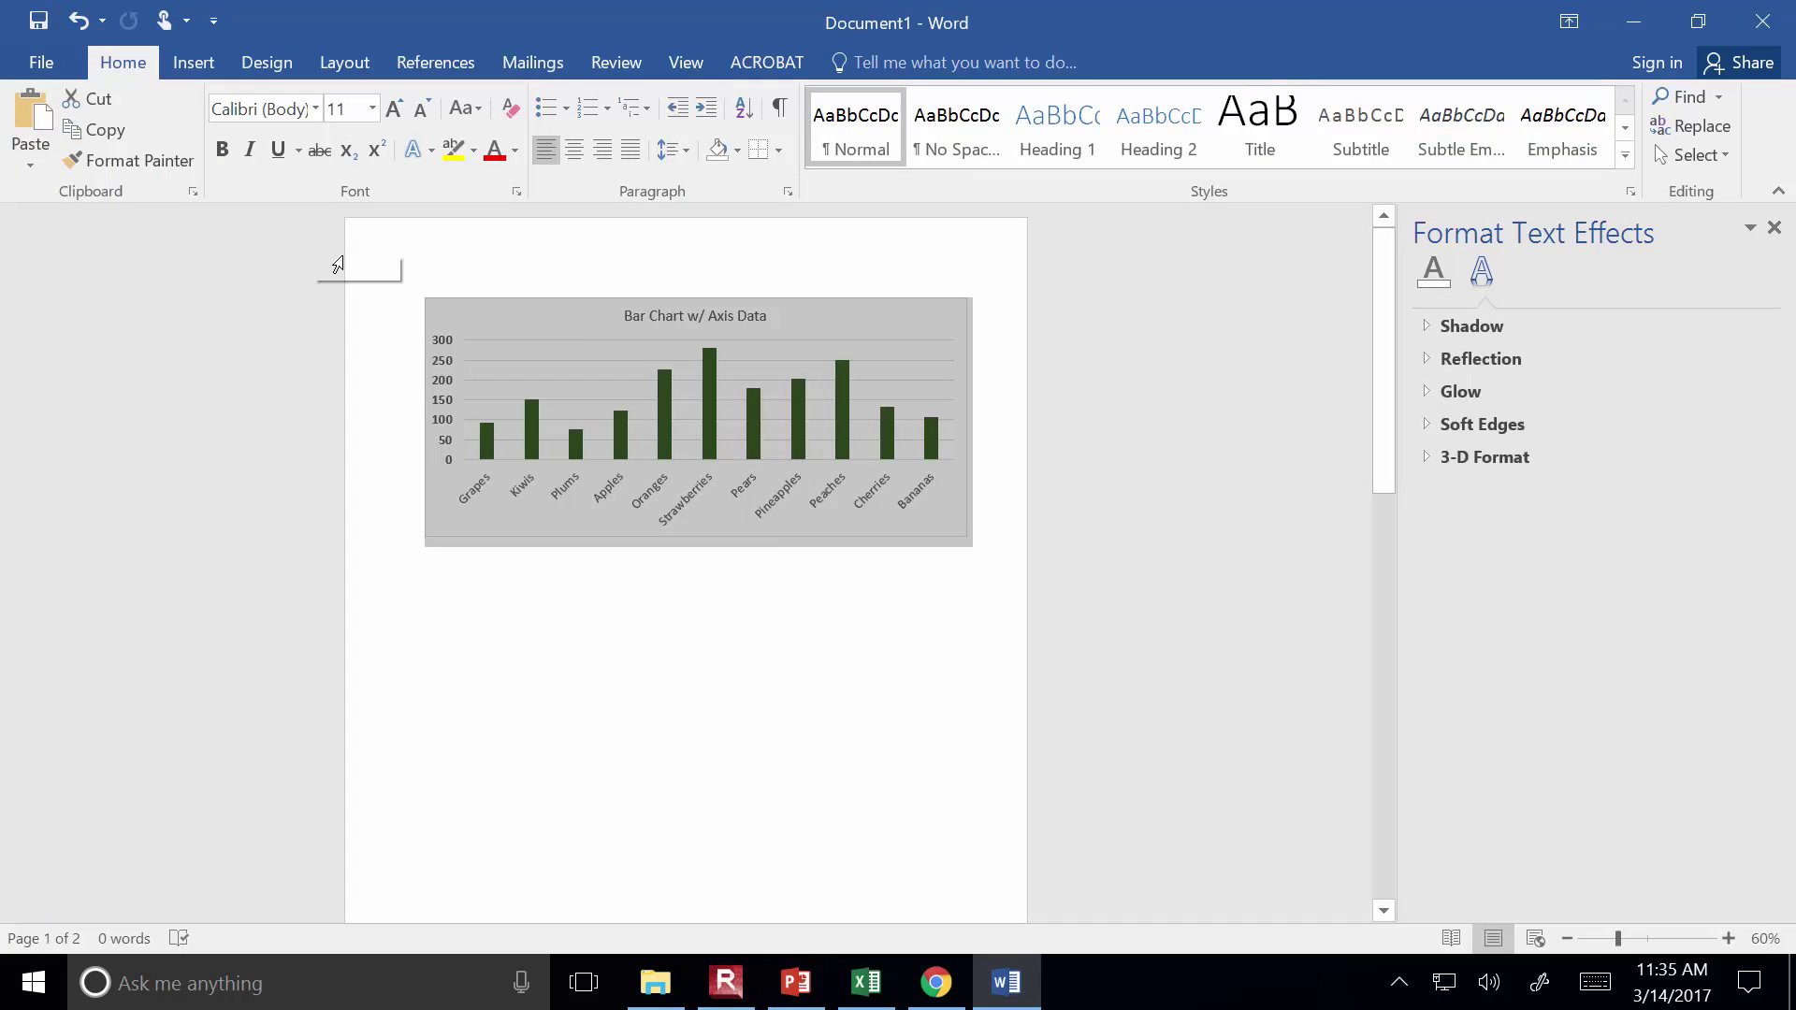
In PowerPoint, start a full-screen slide show from slide 11, 'Protecting Sheets/Workbooks'
left_click(793, 982)
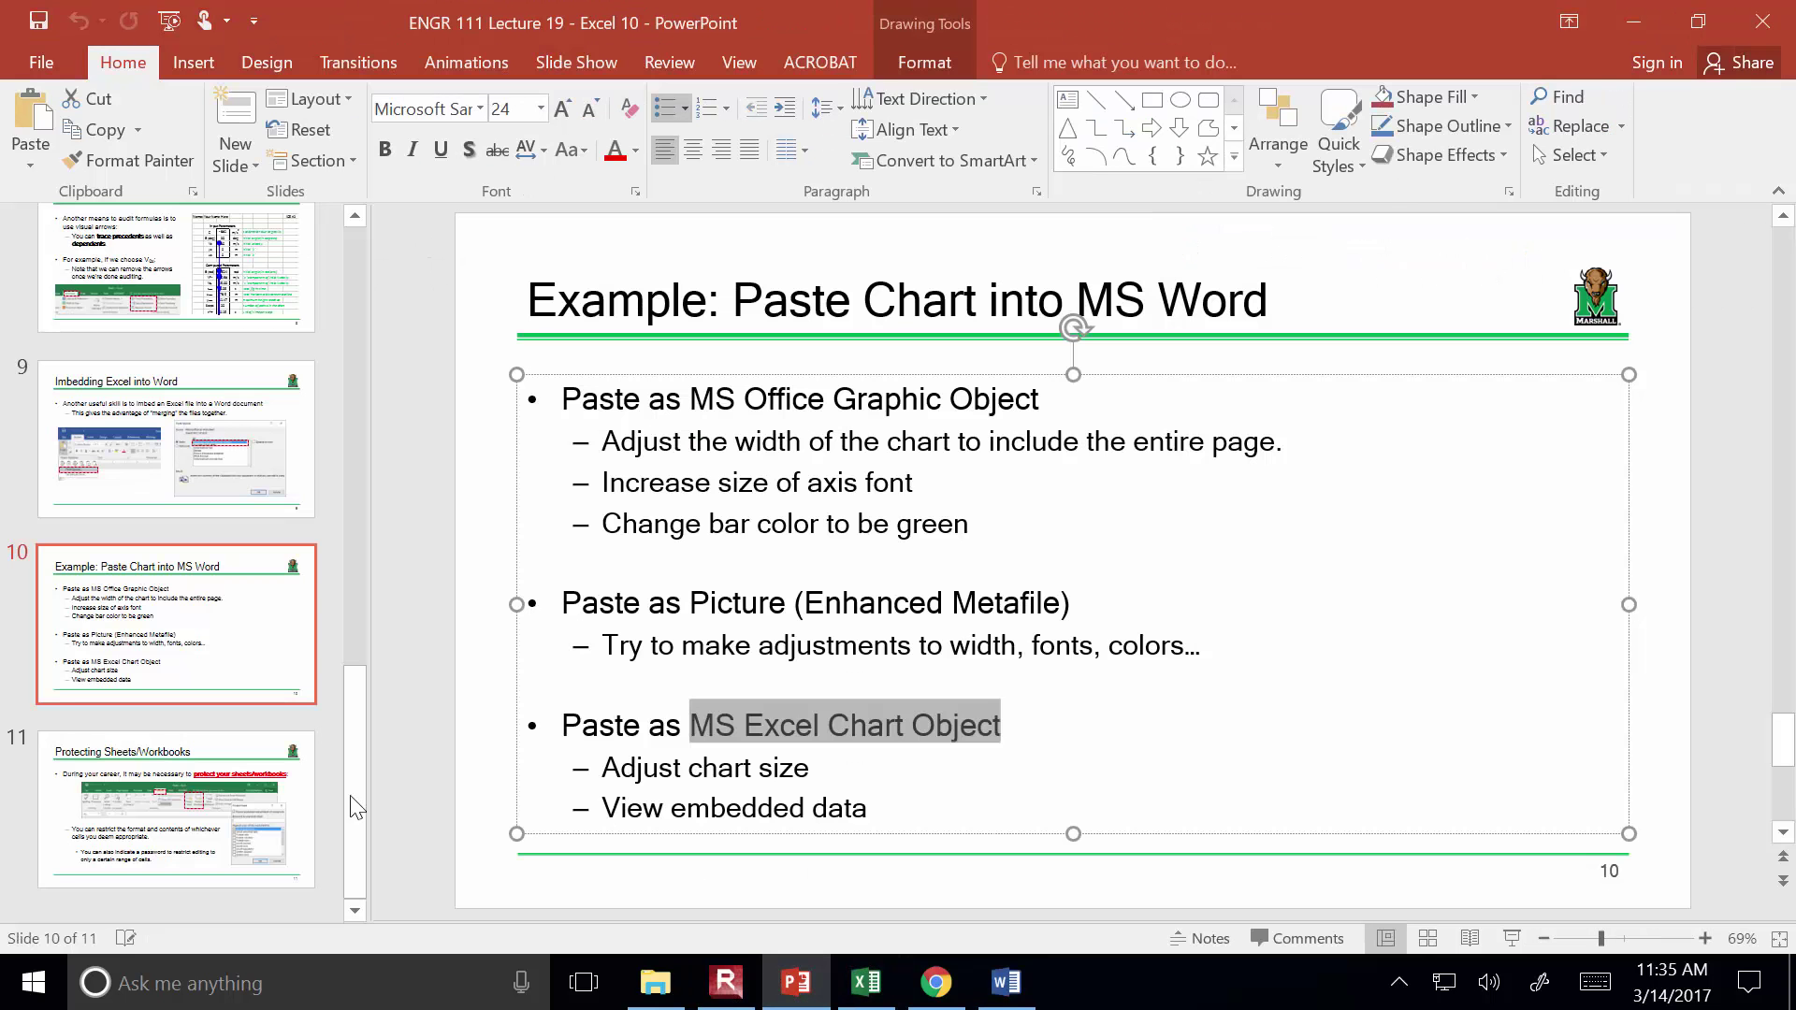
left_click(109, 872)
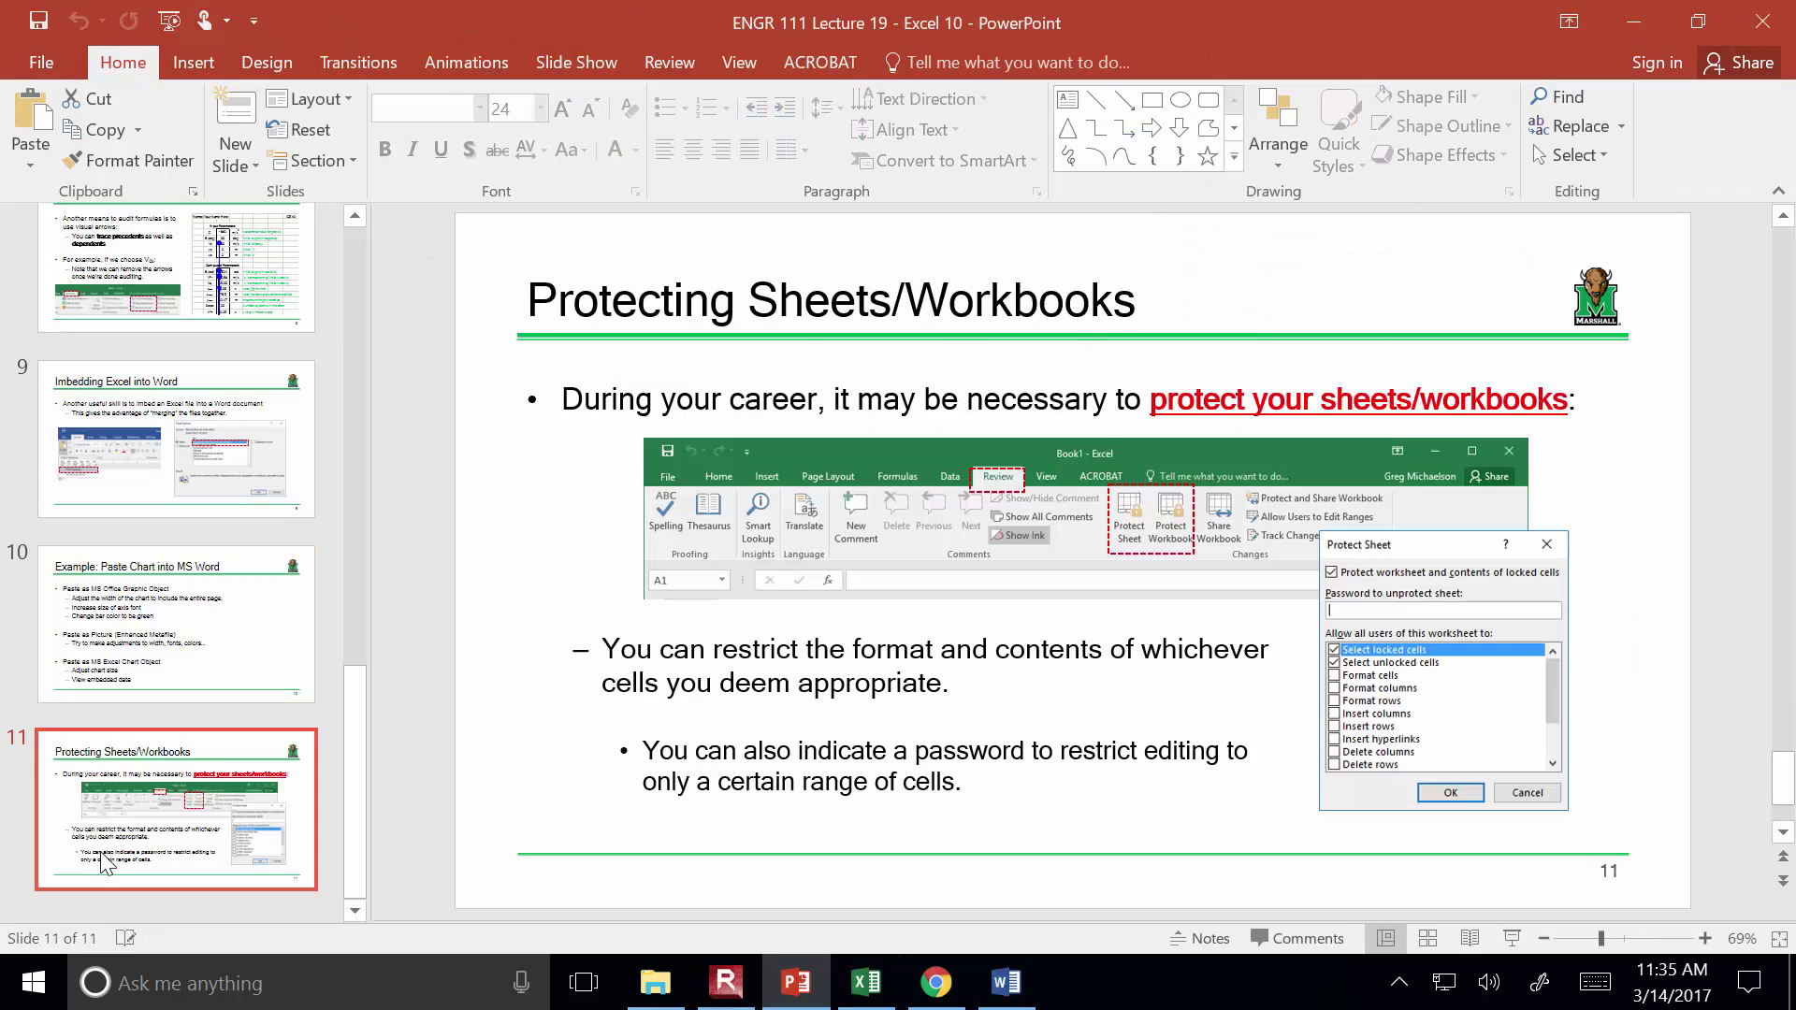
left_click(1512, 938)
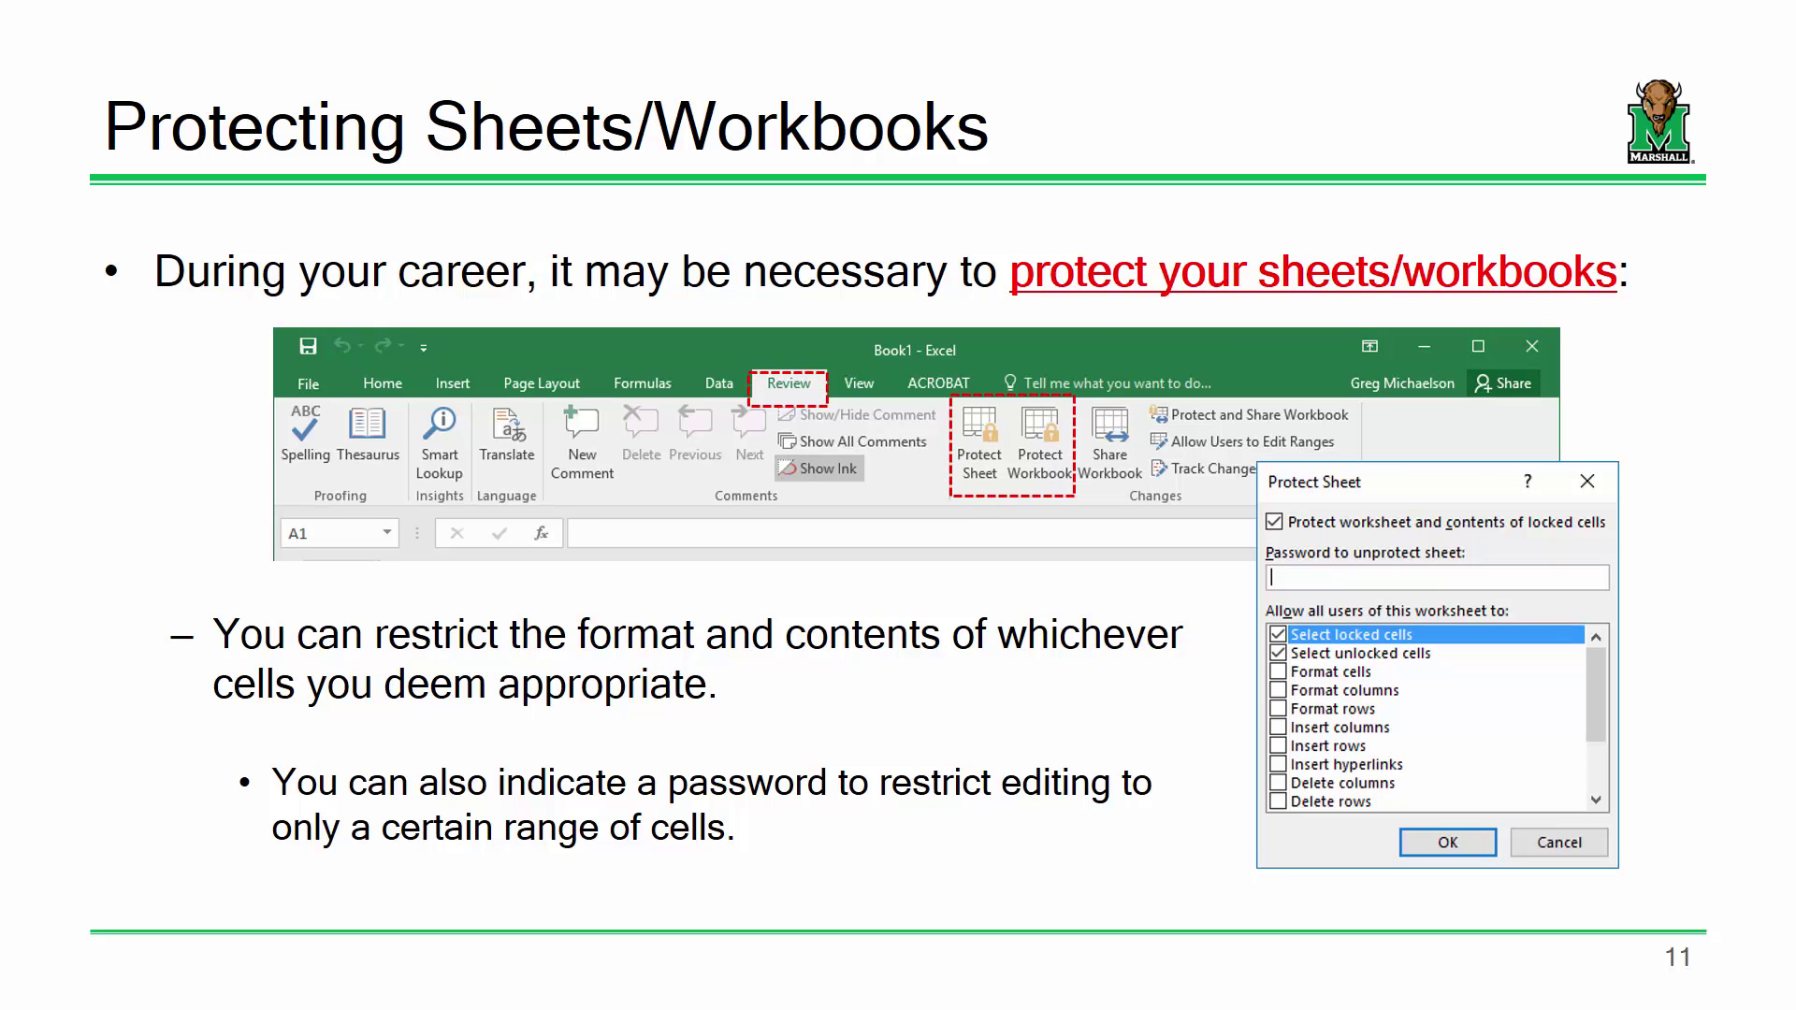
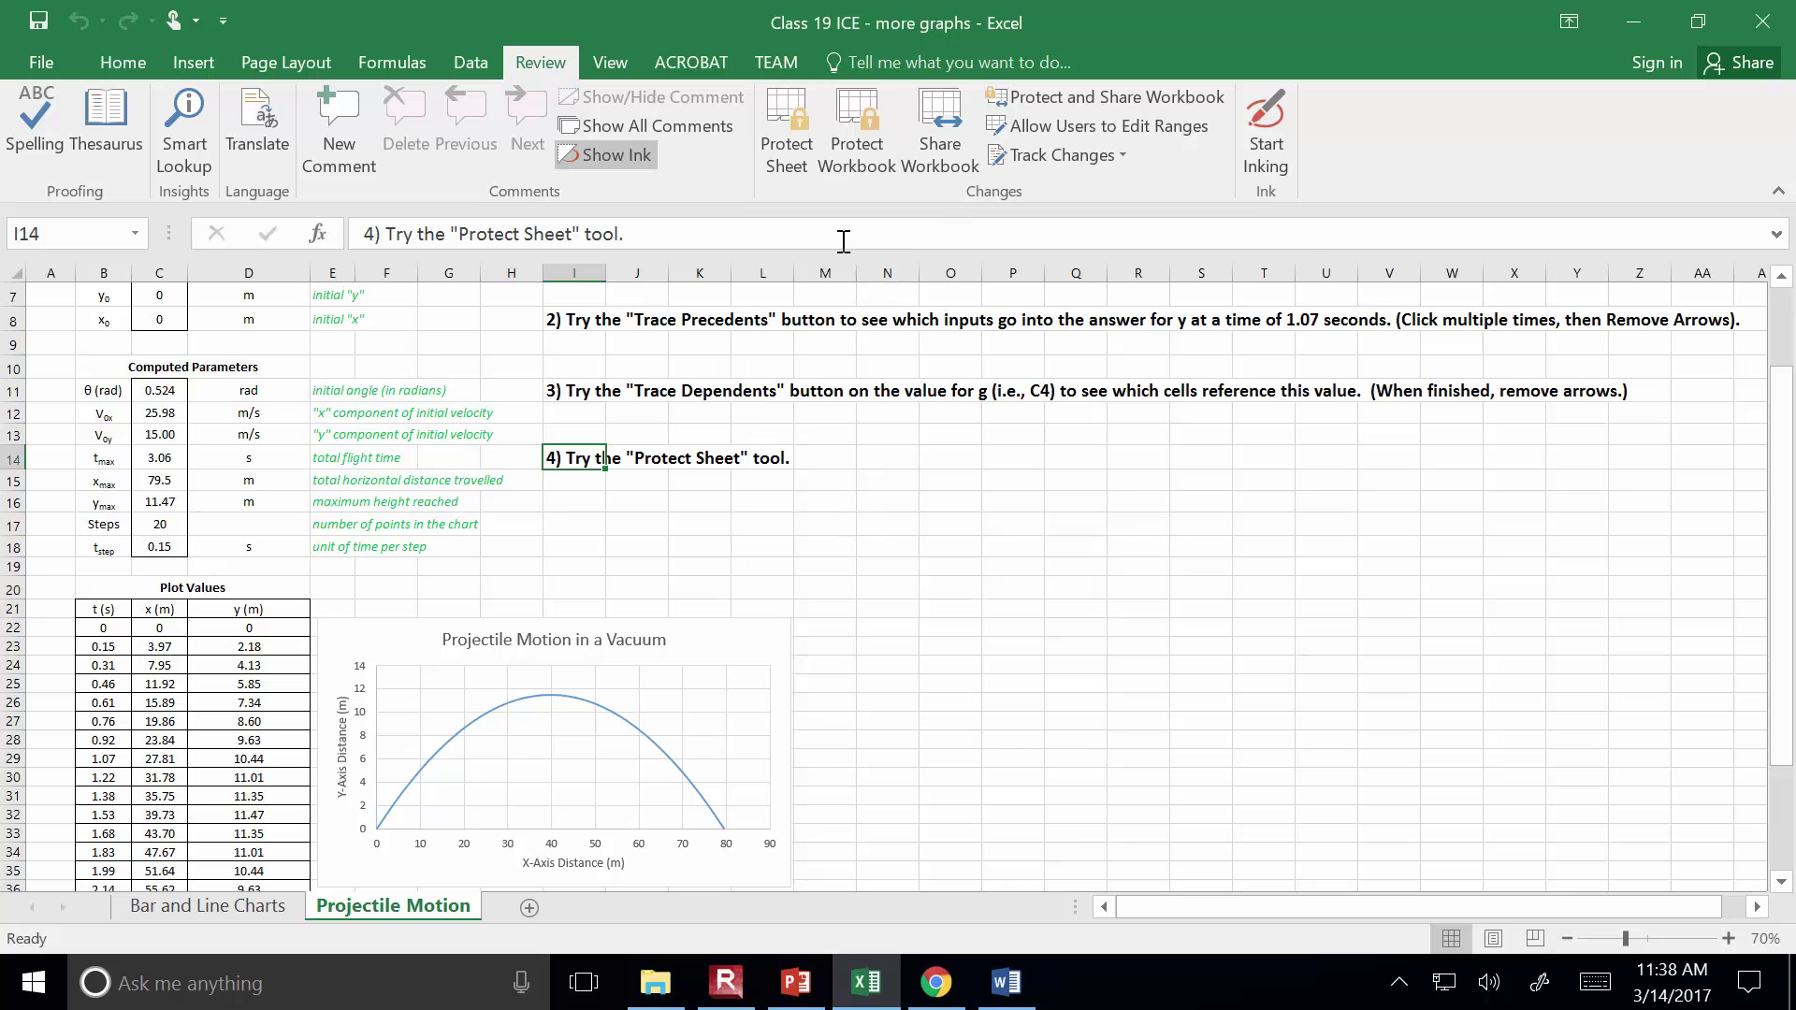
Protect the Projectile Motion sheet with a password, entered and confirmed
left_click(791, 115)
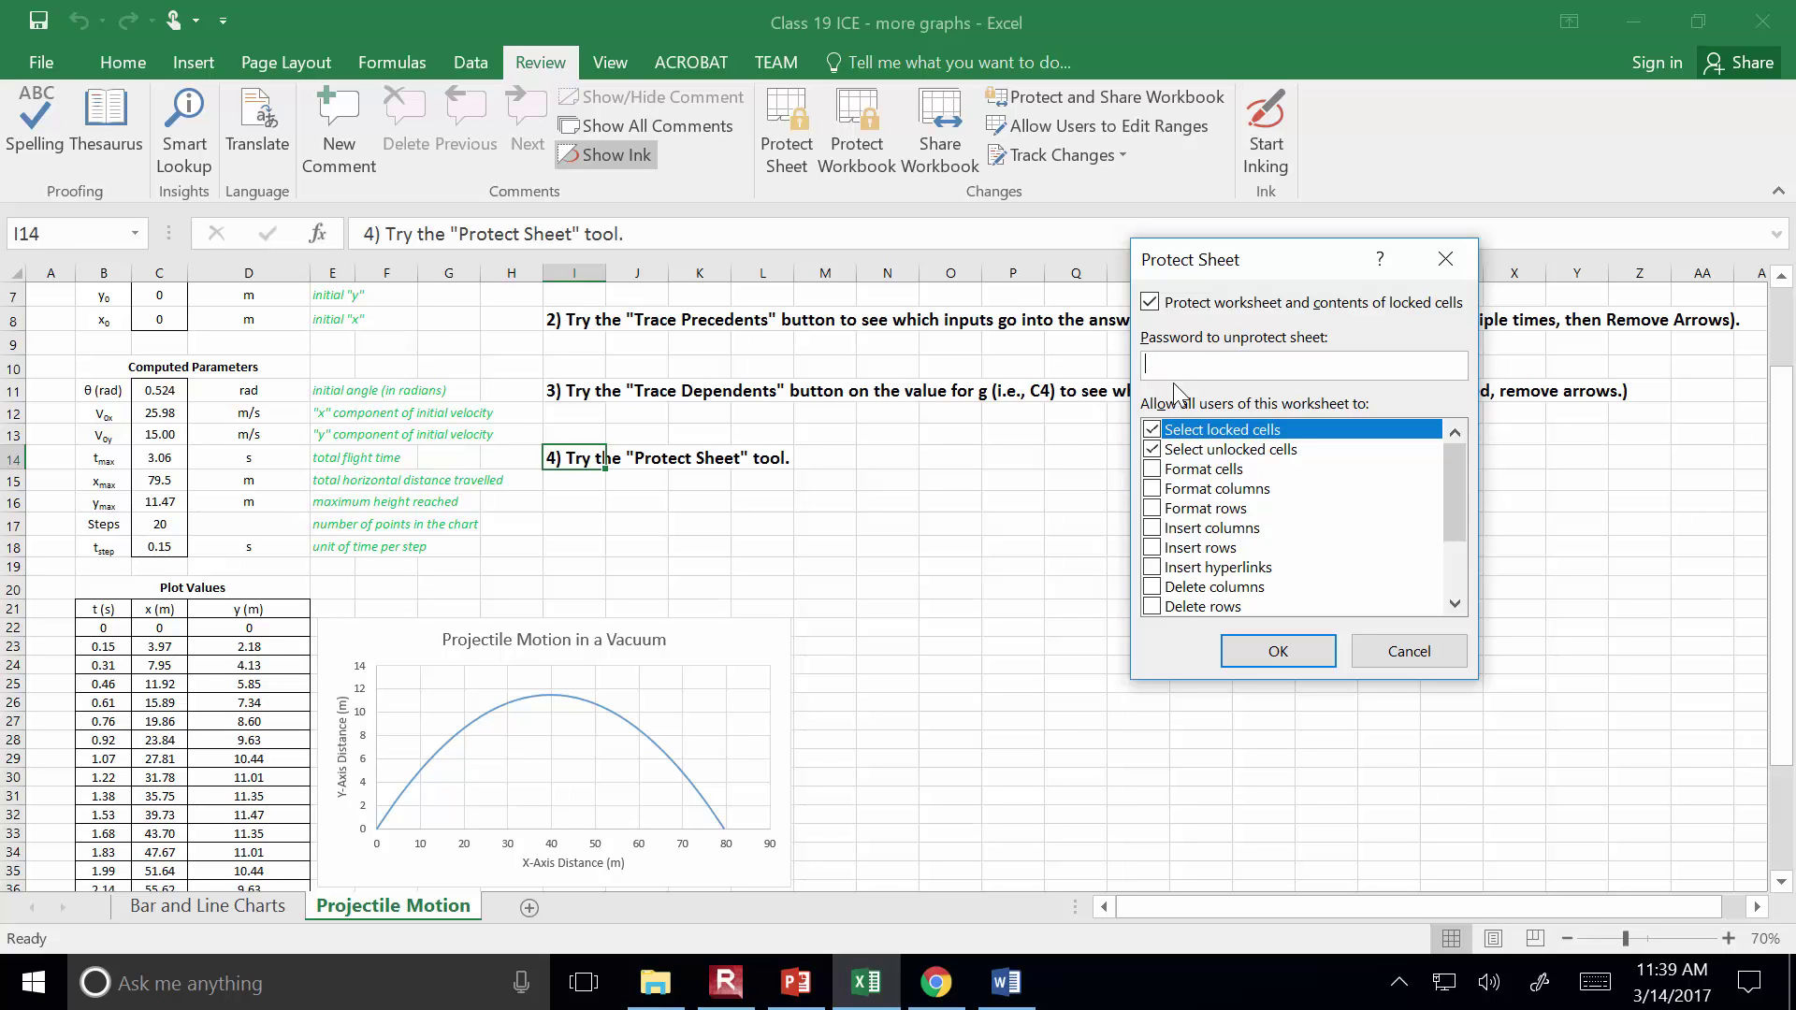
key("Return")
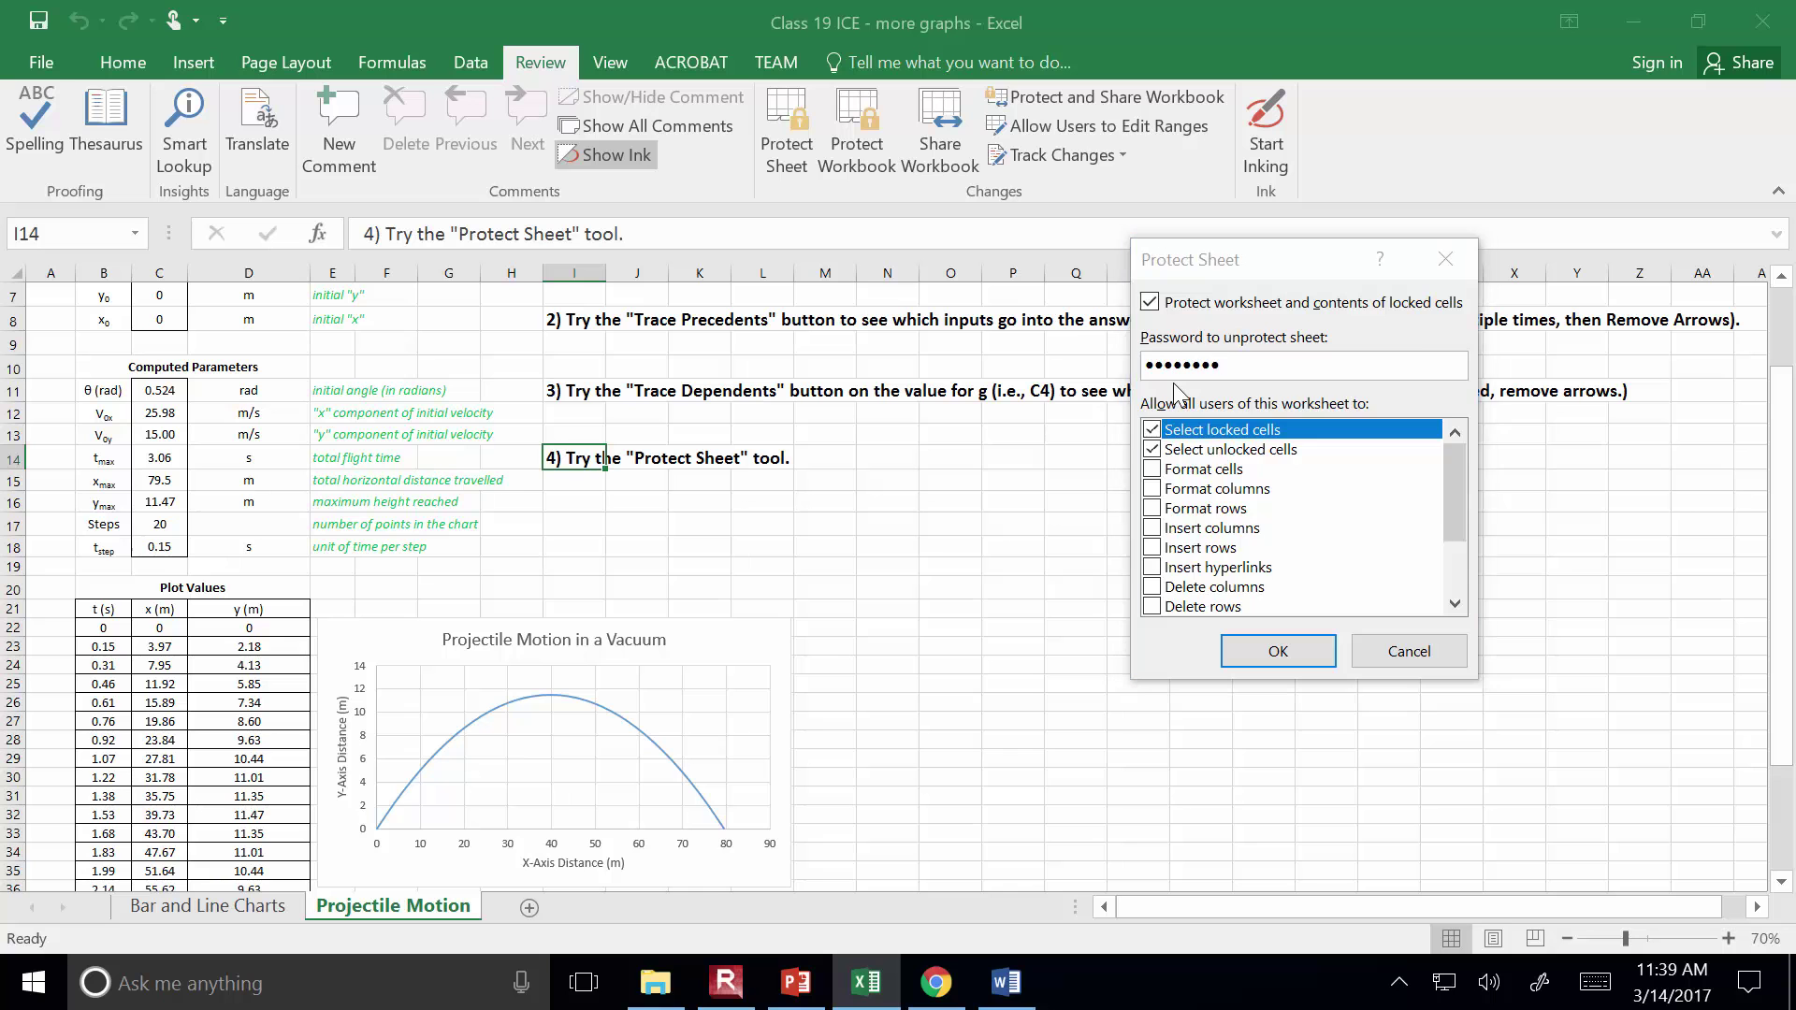
type("••••••")
key("Return")
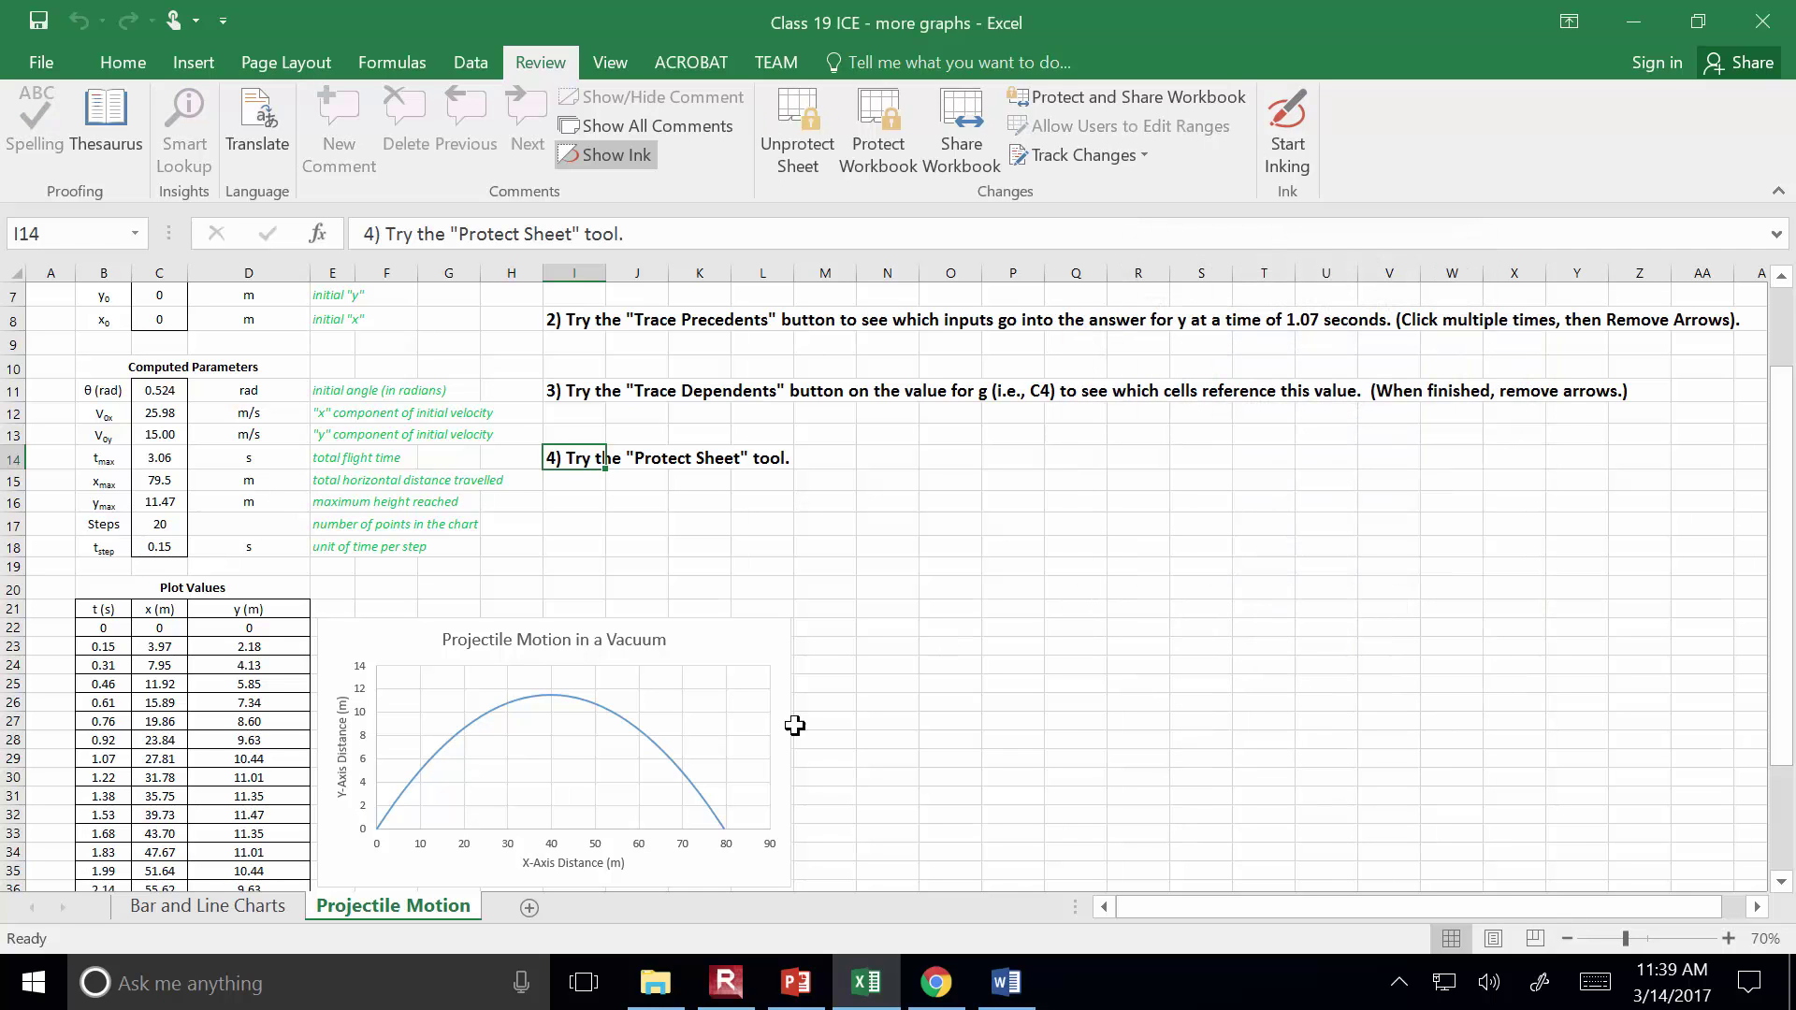
left_click(232, 906)
Try deleting cells C23, D26 and D30, dismissing each protected-sheet warning
left_click(355, 912)
left_click(114, 633)
left_click(165, 640)
key("Delete")
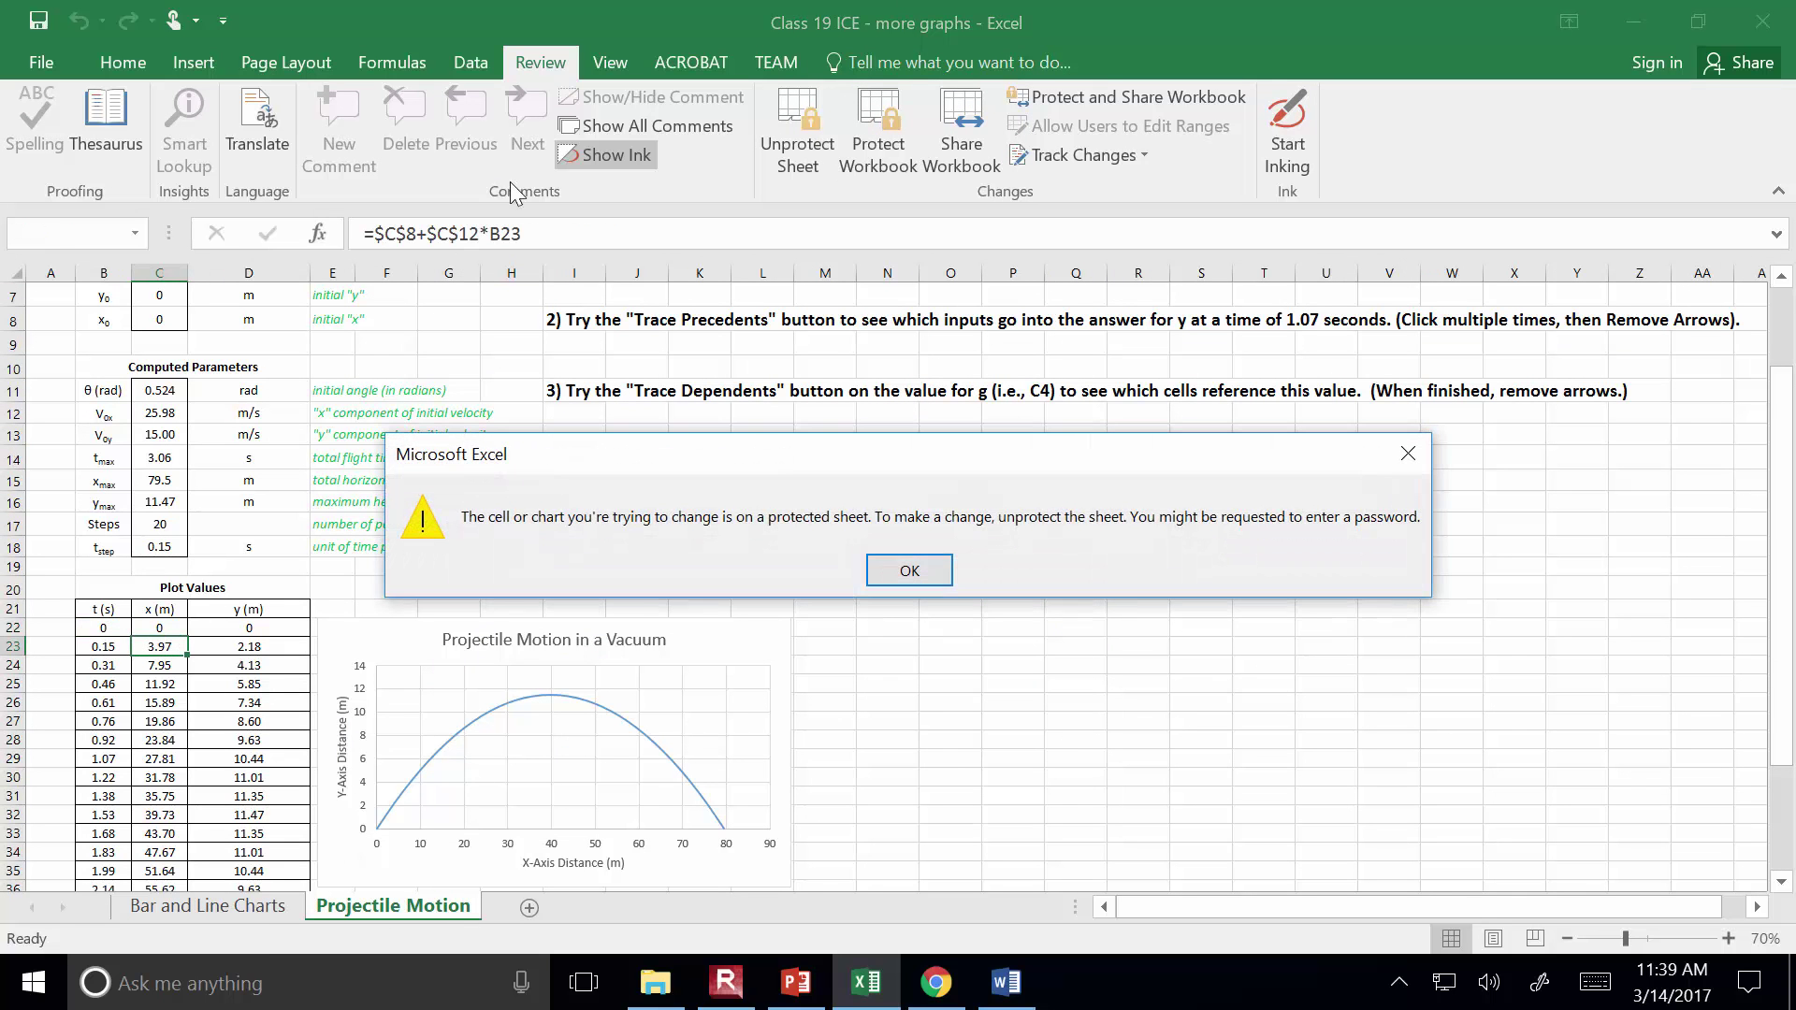
left_click(922, 576)
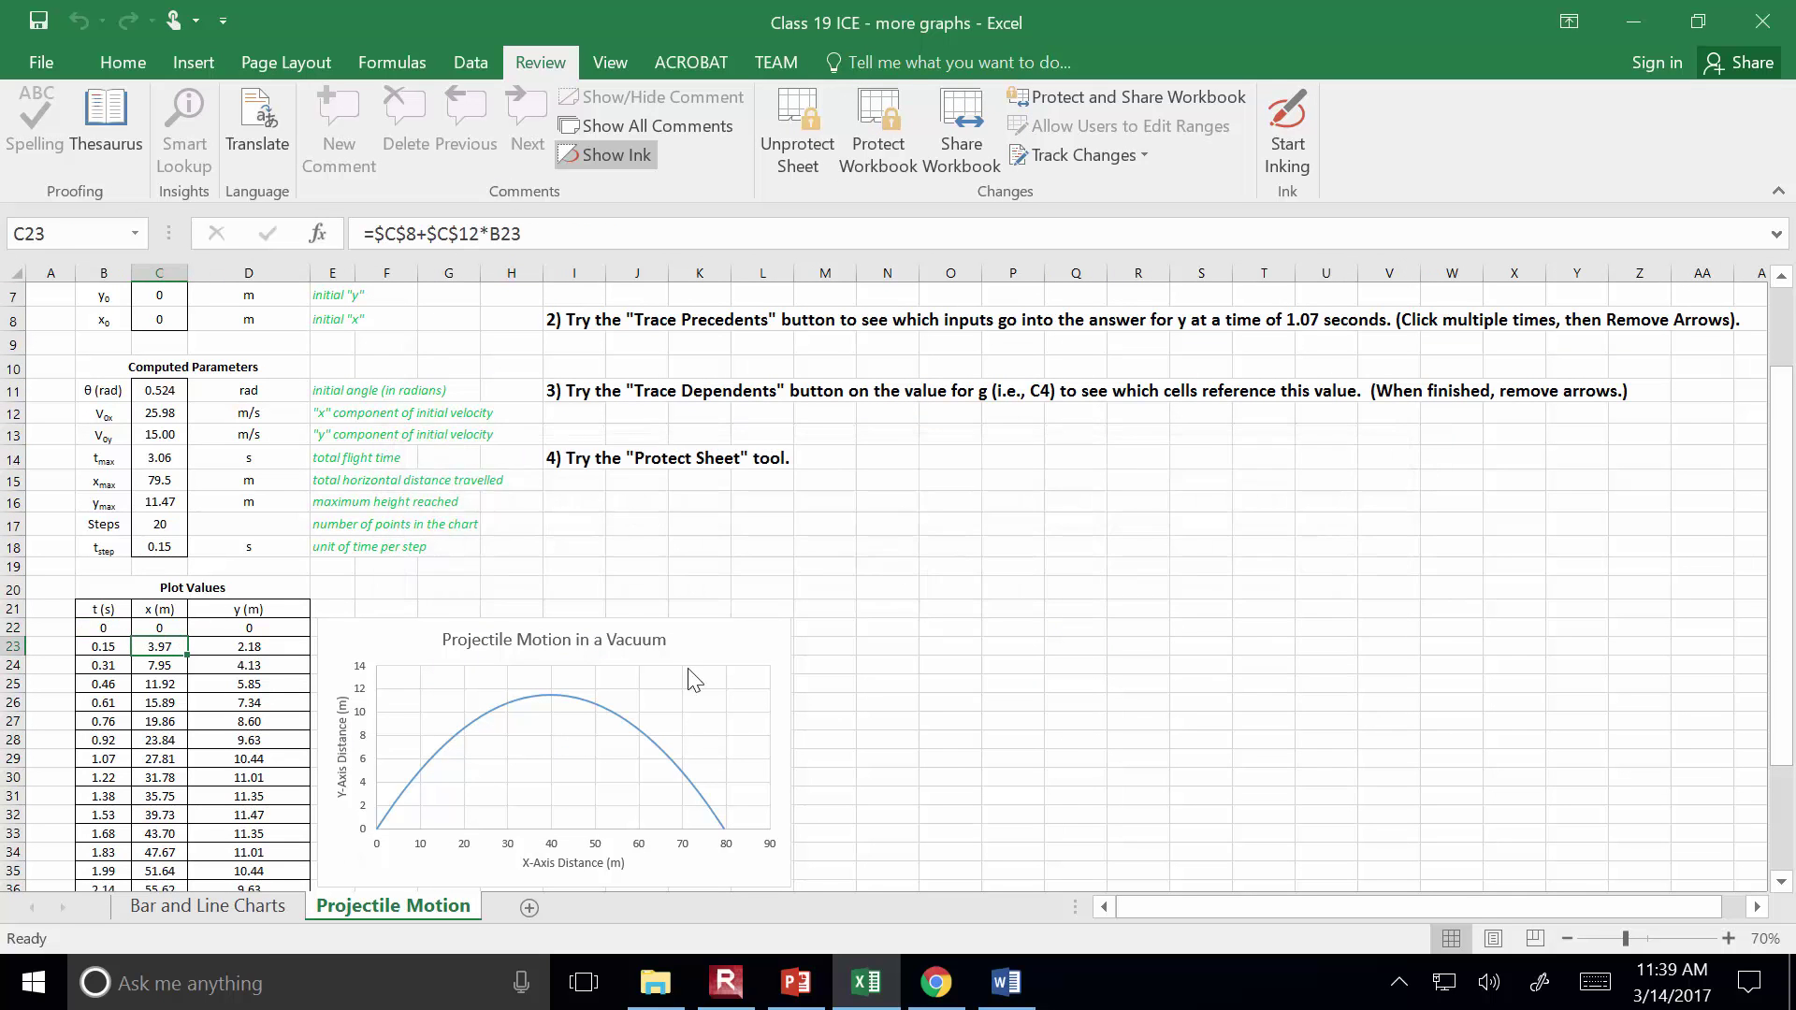
left_click(216, 703)
key("Delete")
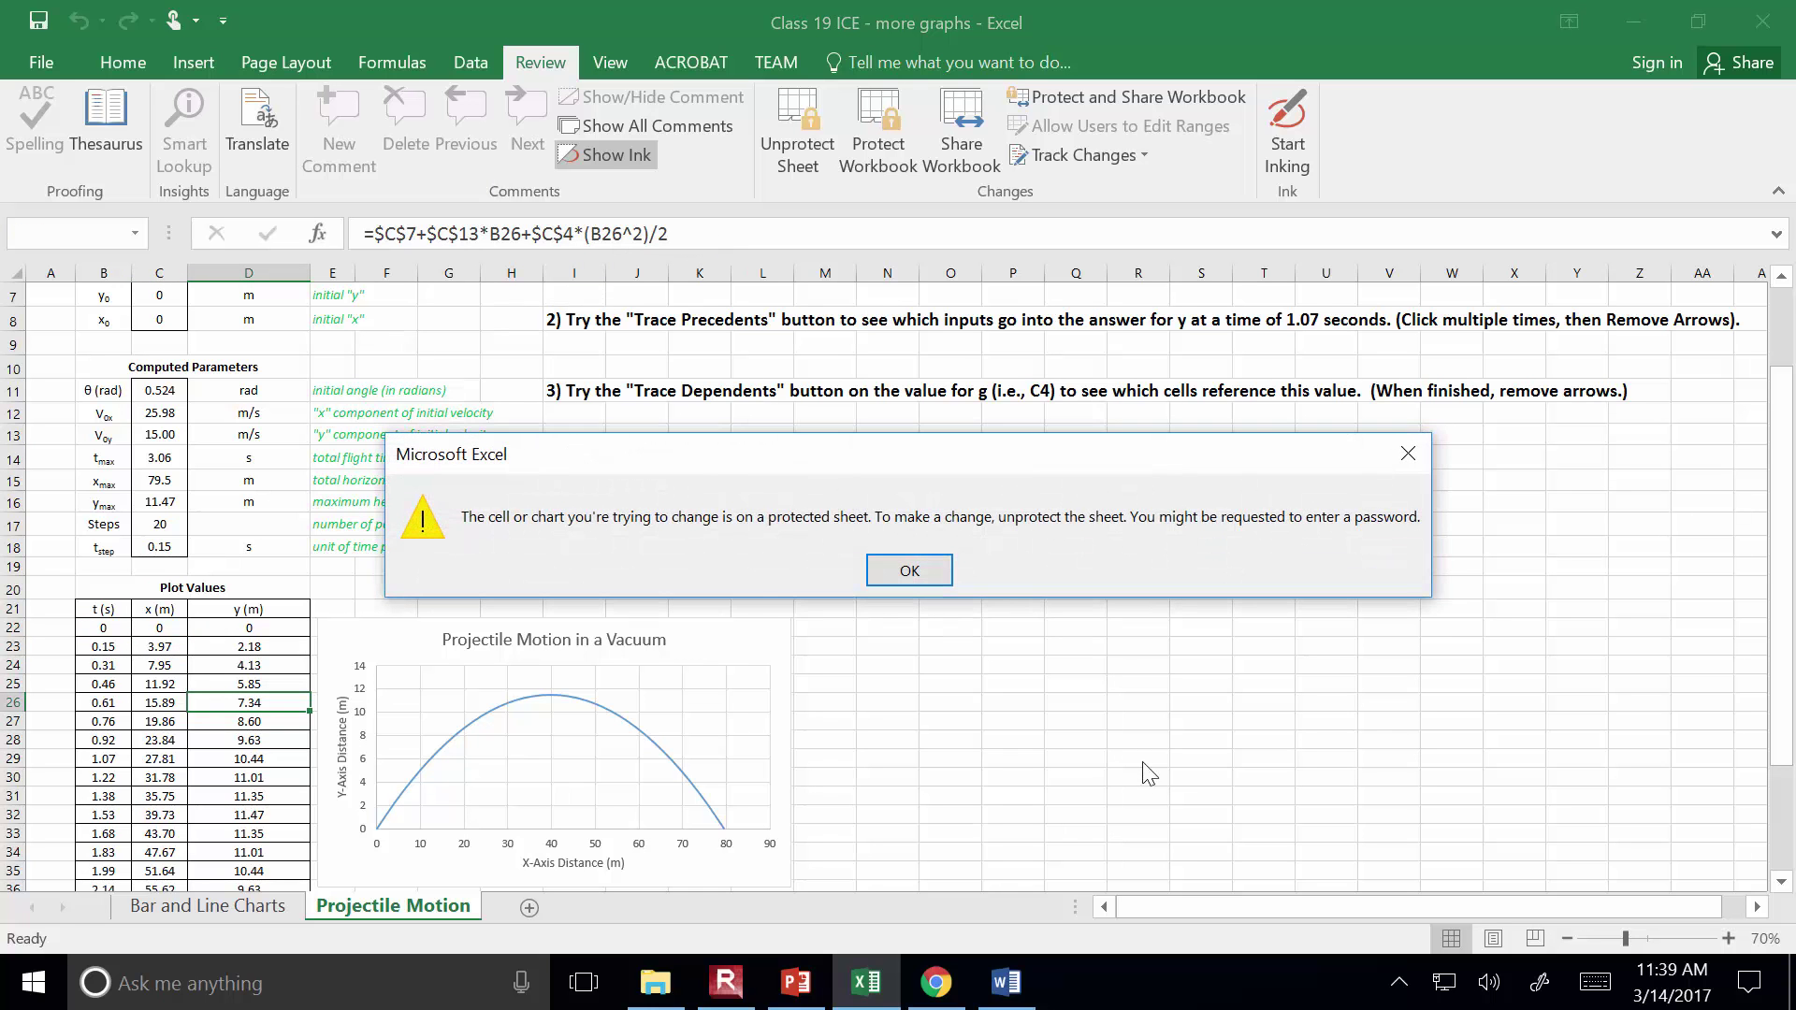
left_click(908, 570)
left_click(216, 778)
key("Delete")
left_click(898, 565)
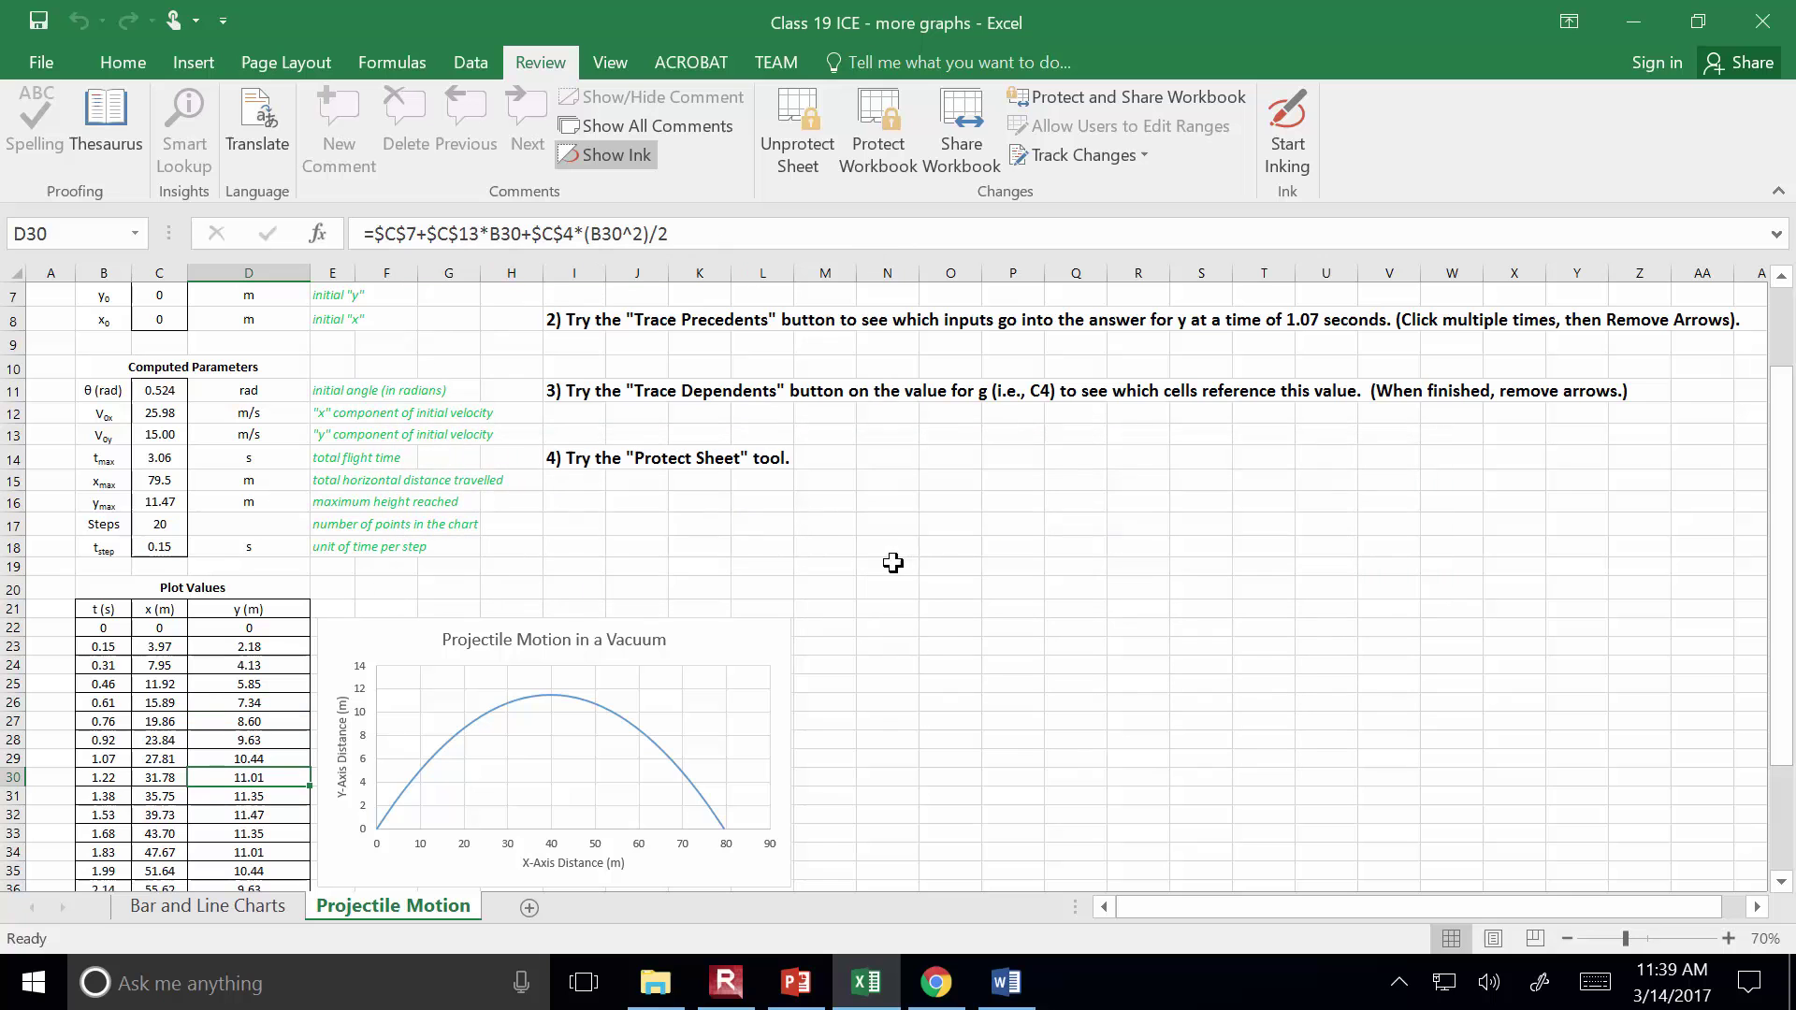
Unprotect the sheet with its password, then protect it again with a confirmed password
left_click(805, 131)
type("••••••••")
key("Return")
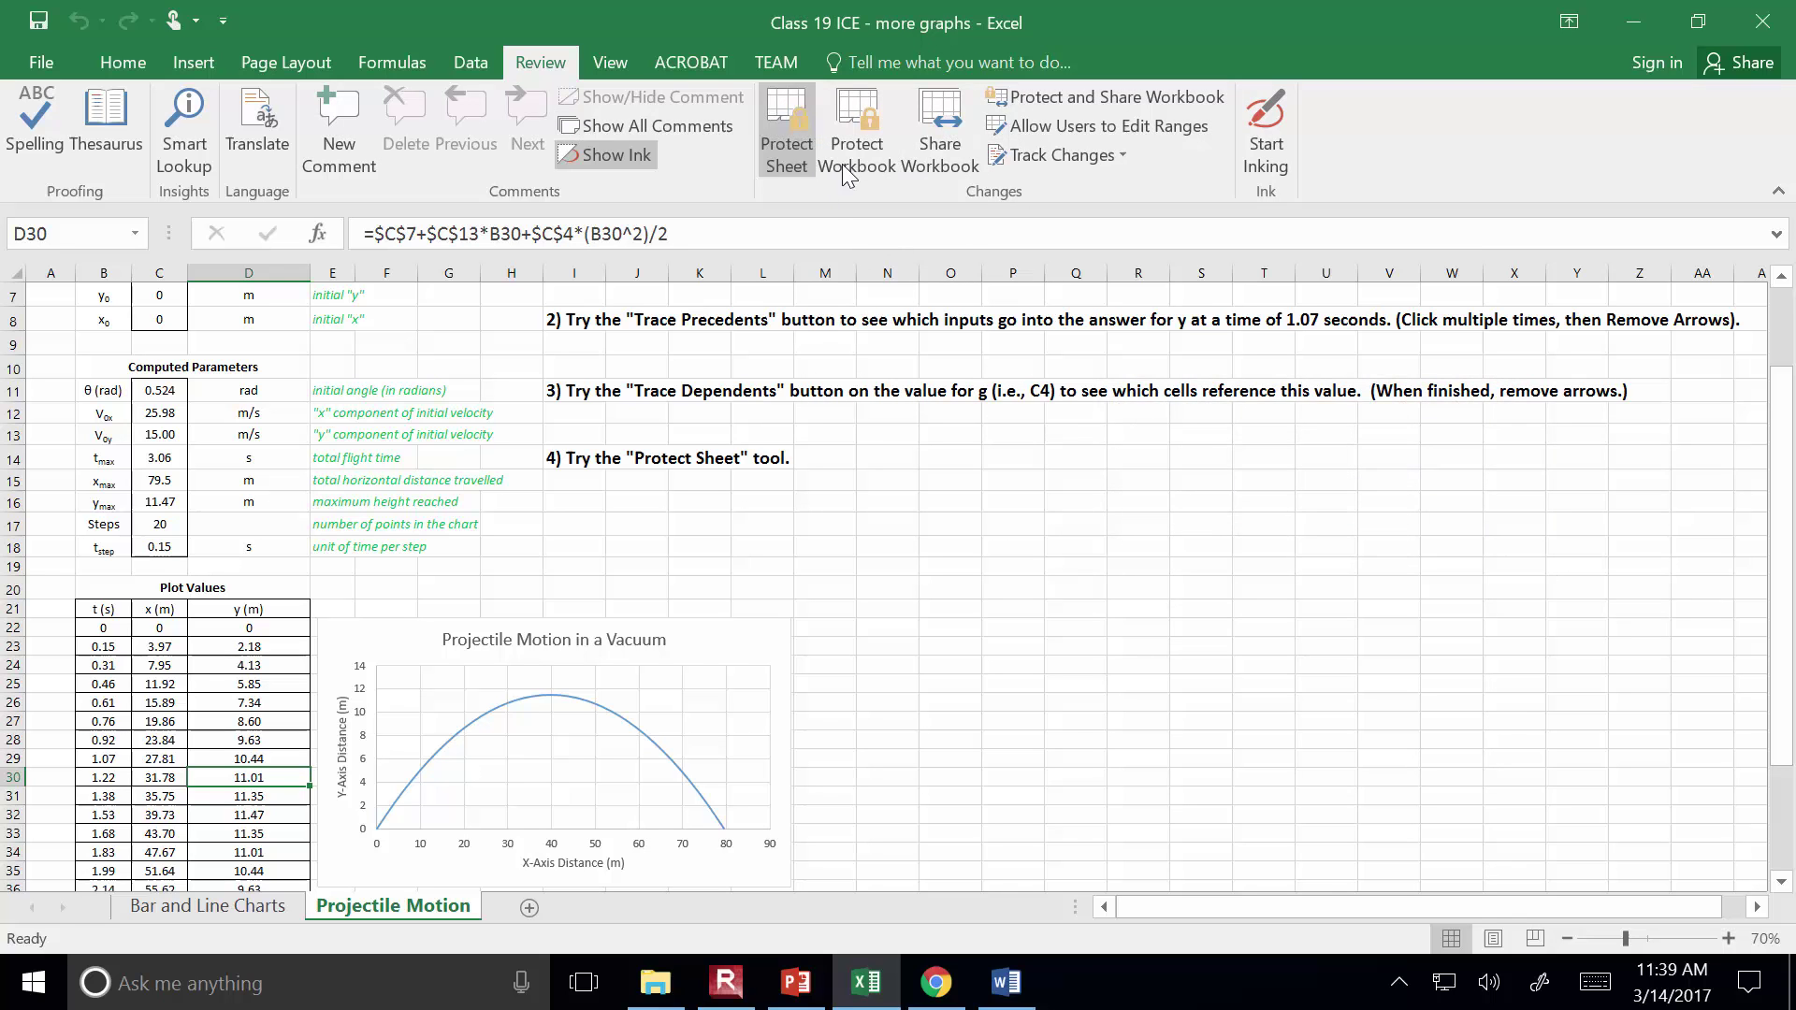
left_click(797, 142)
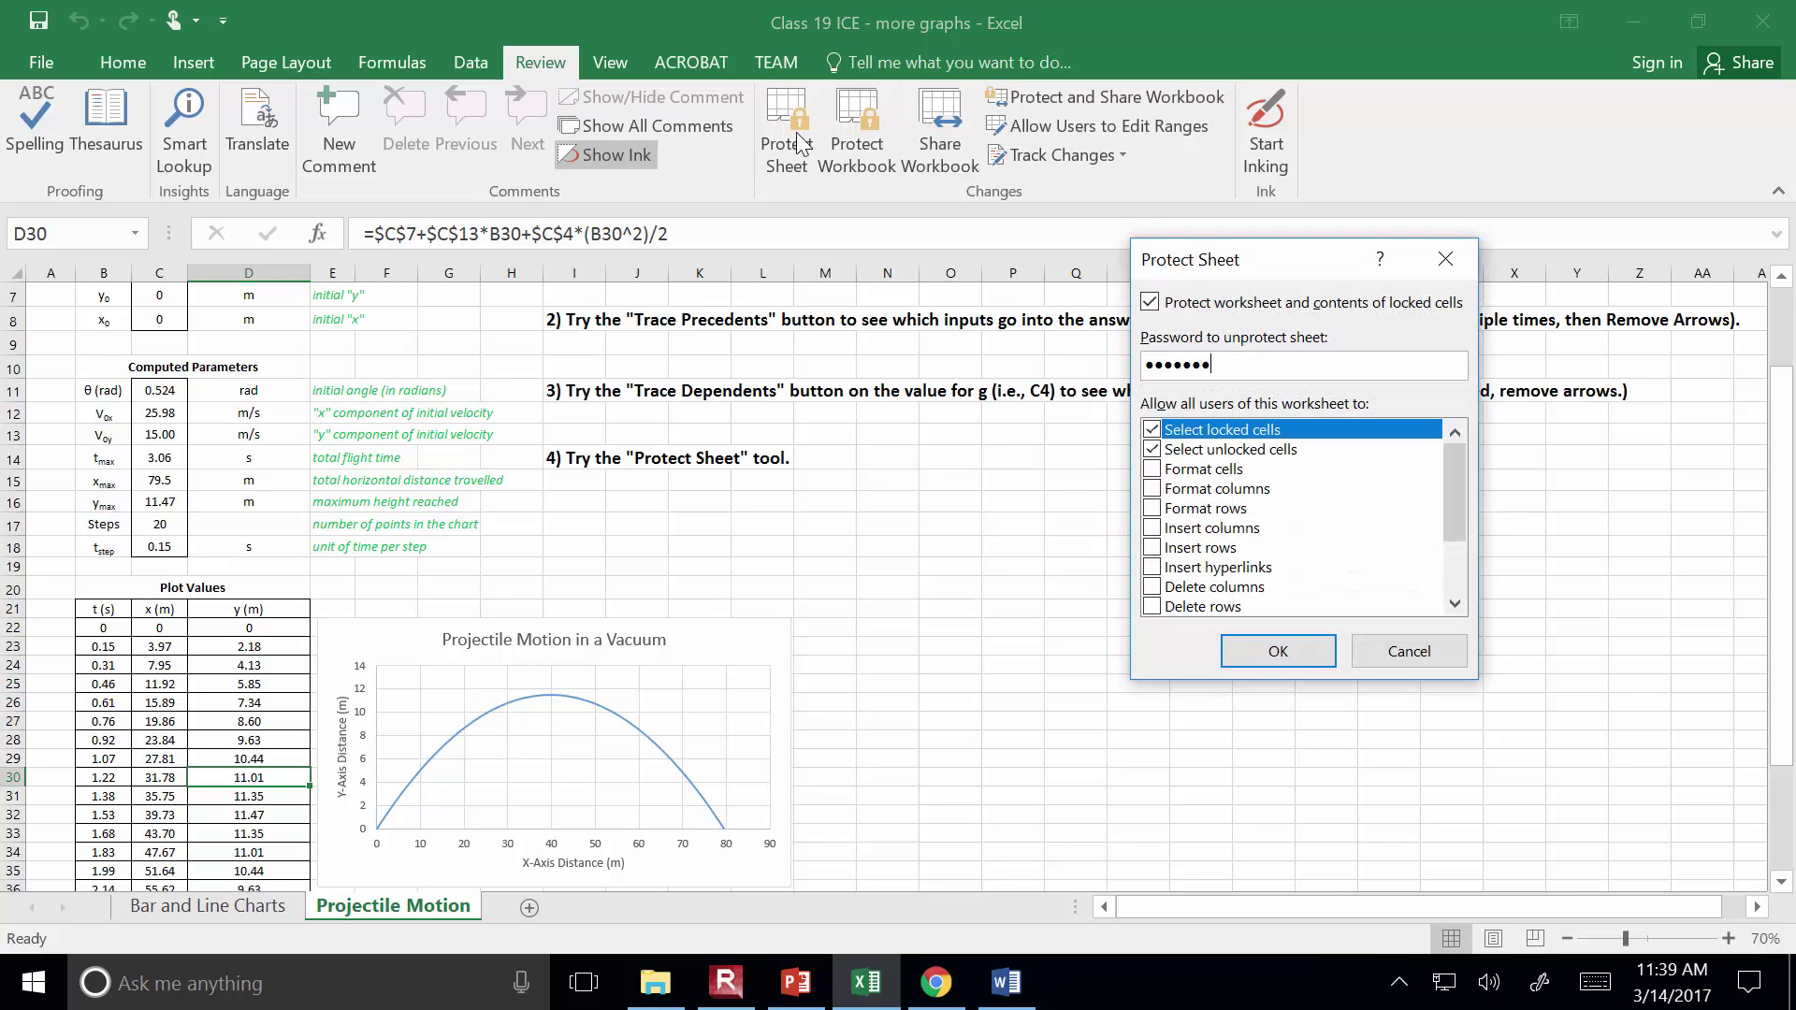
key("Return")
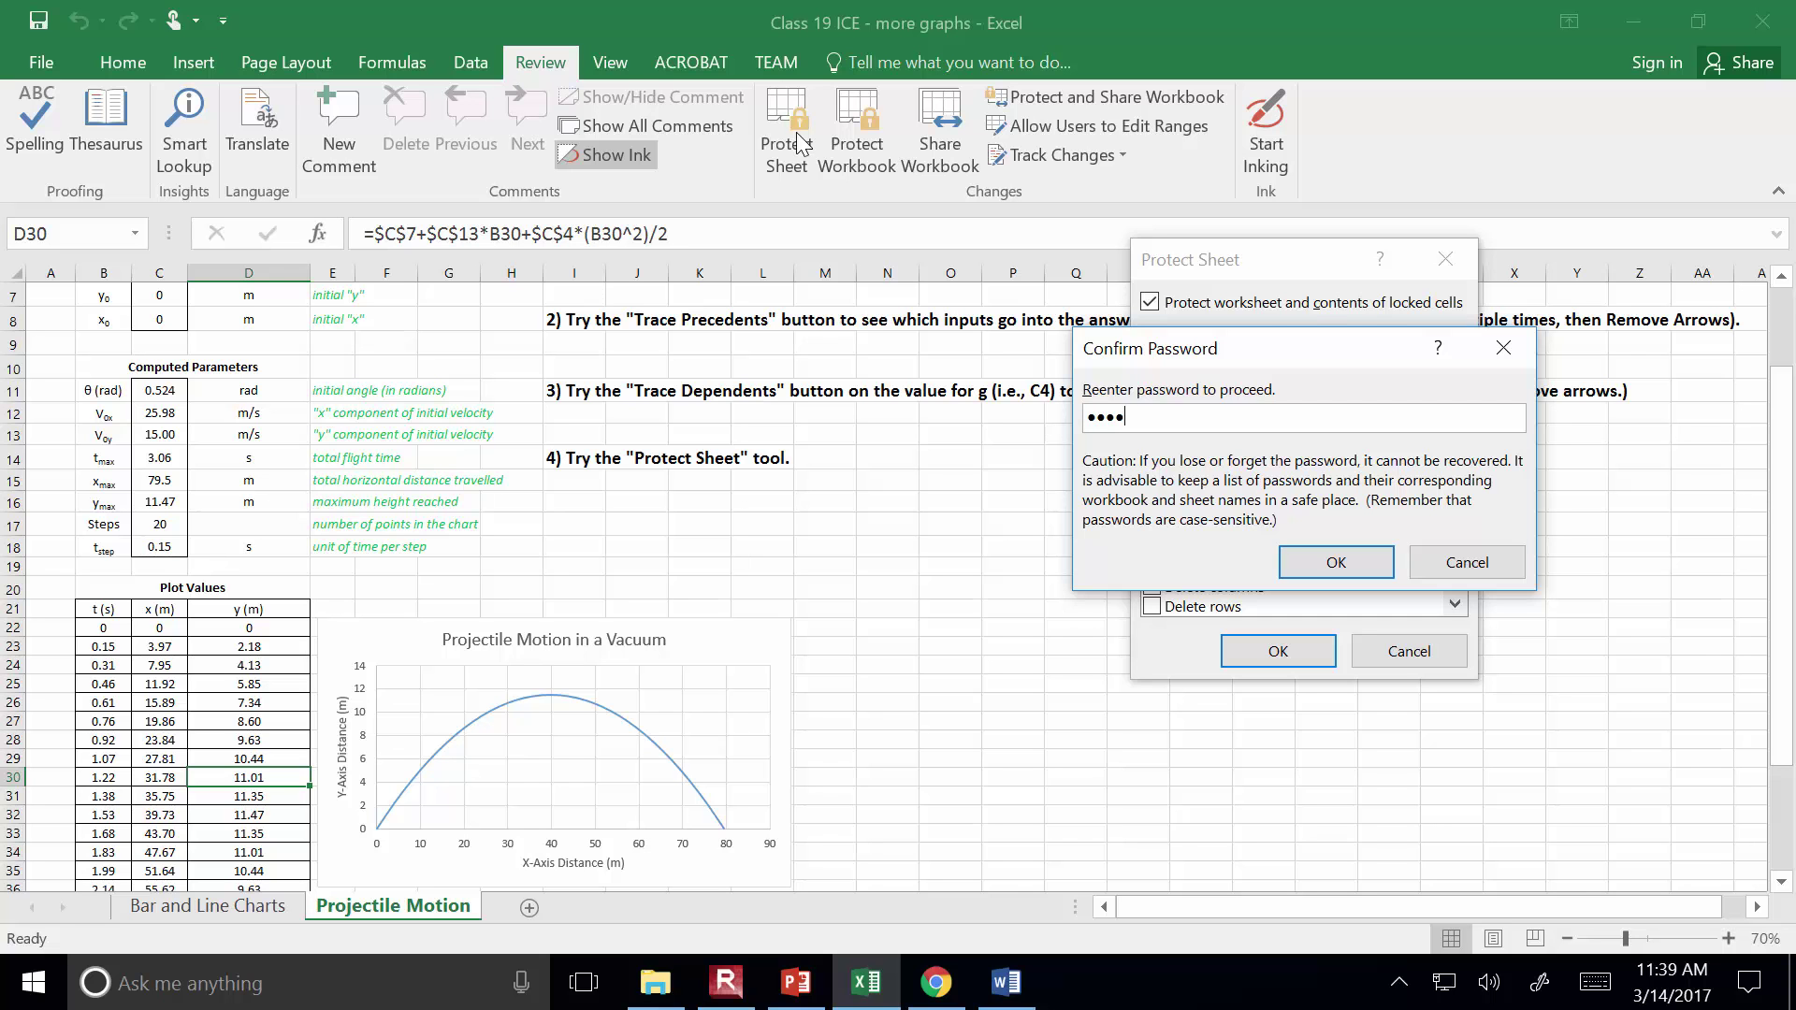
key("Return")
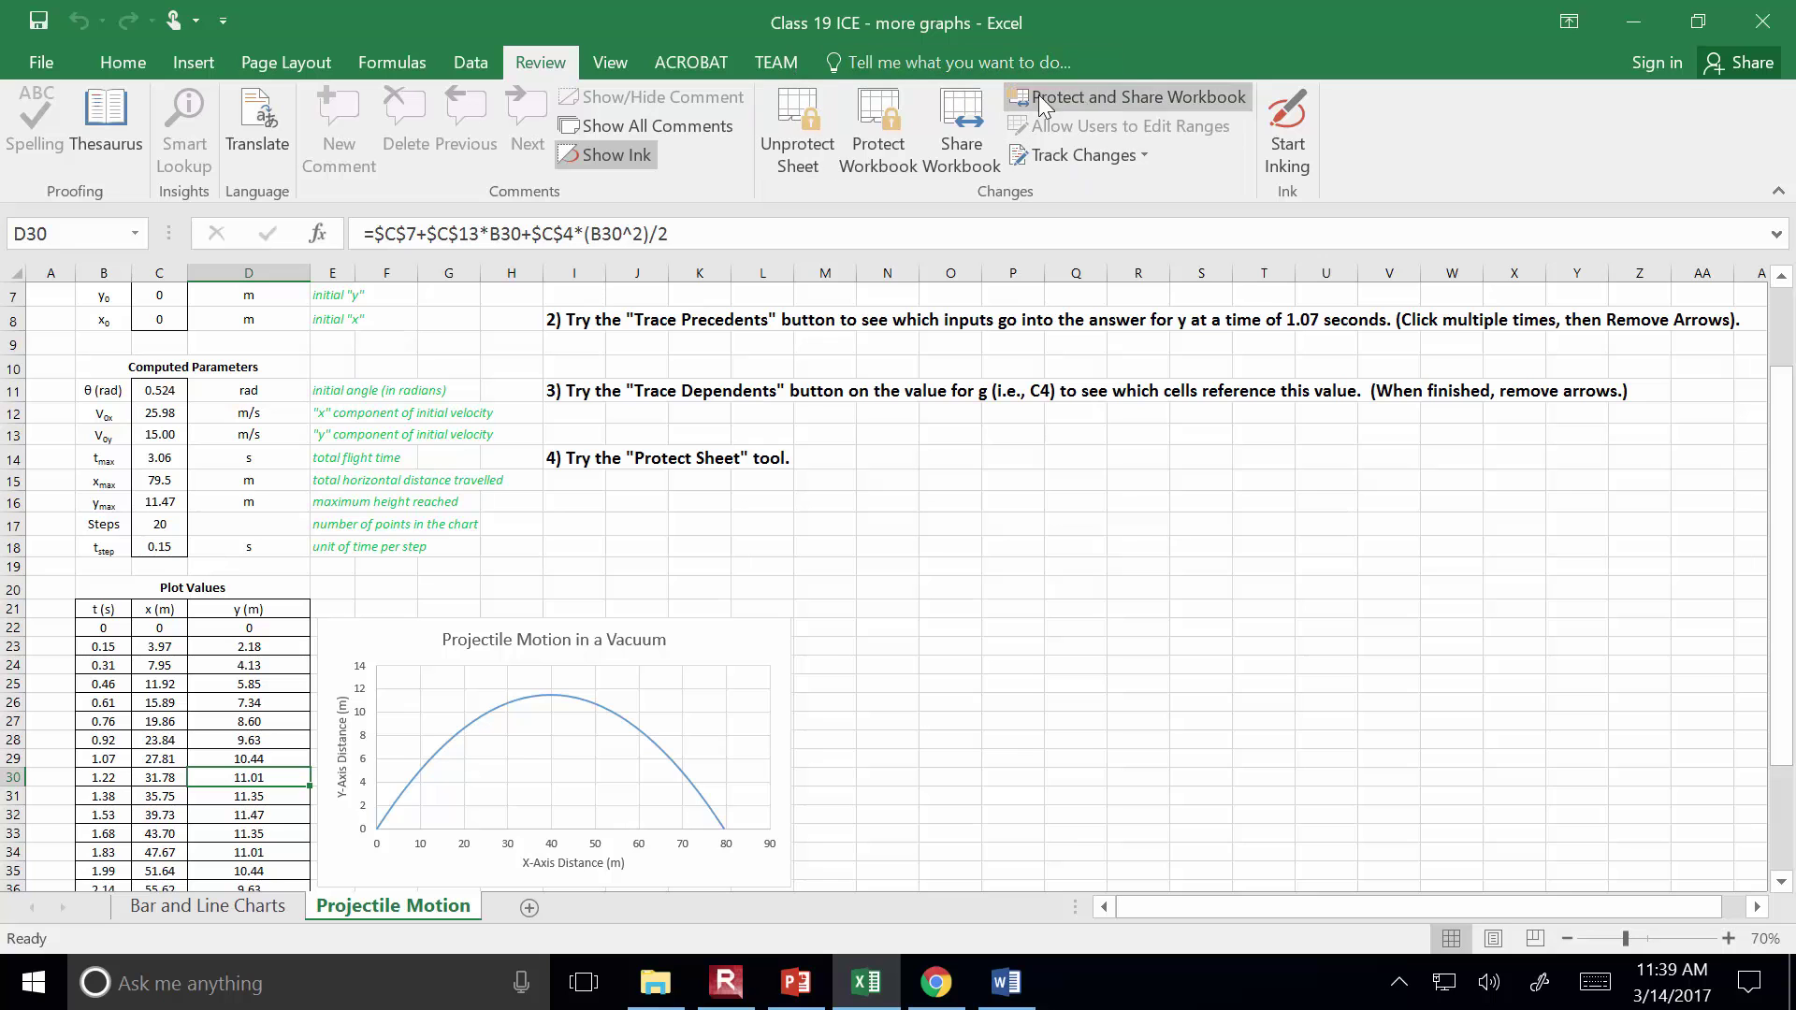
Unprotect the Projectile Motion sheet by entering its password
left_click(799, 118)
type("••••••••")
key("Return")
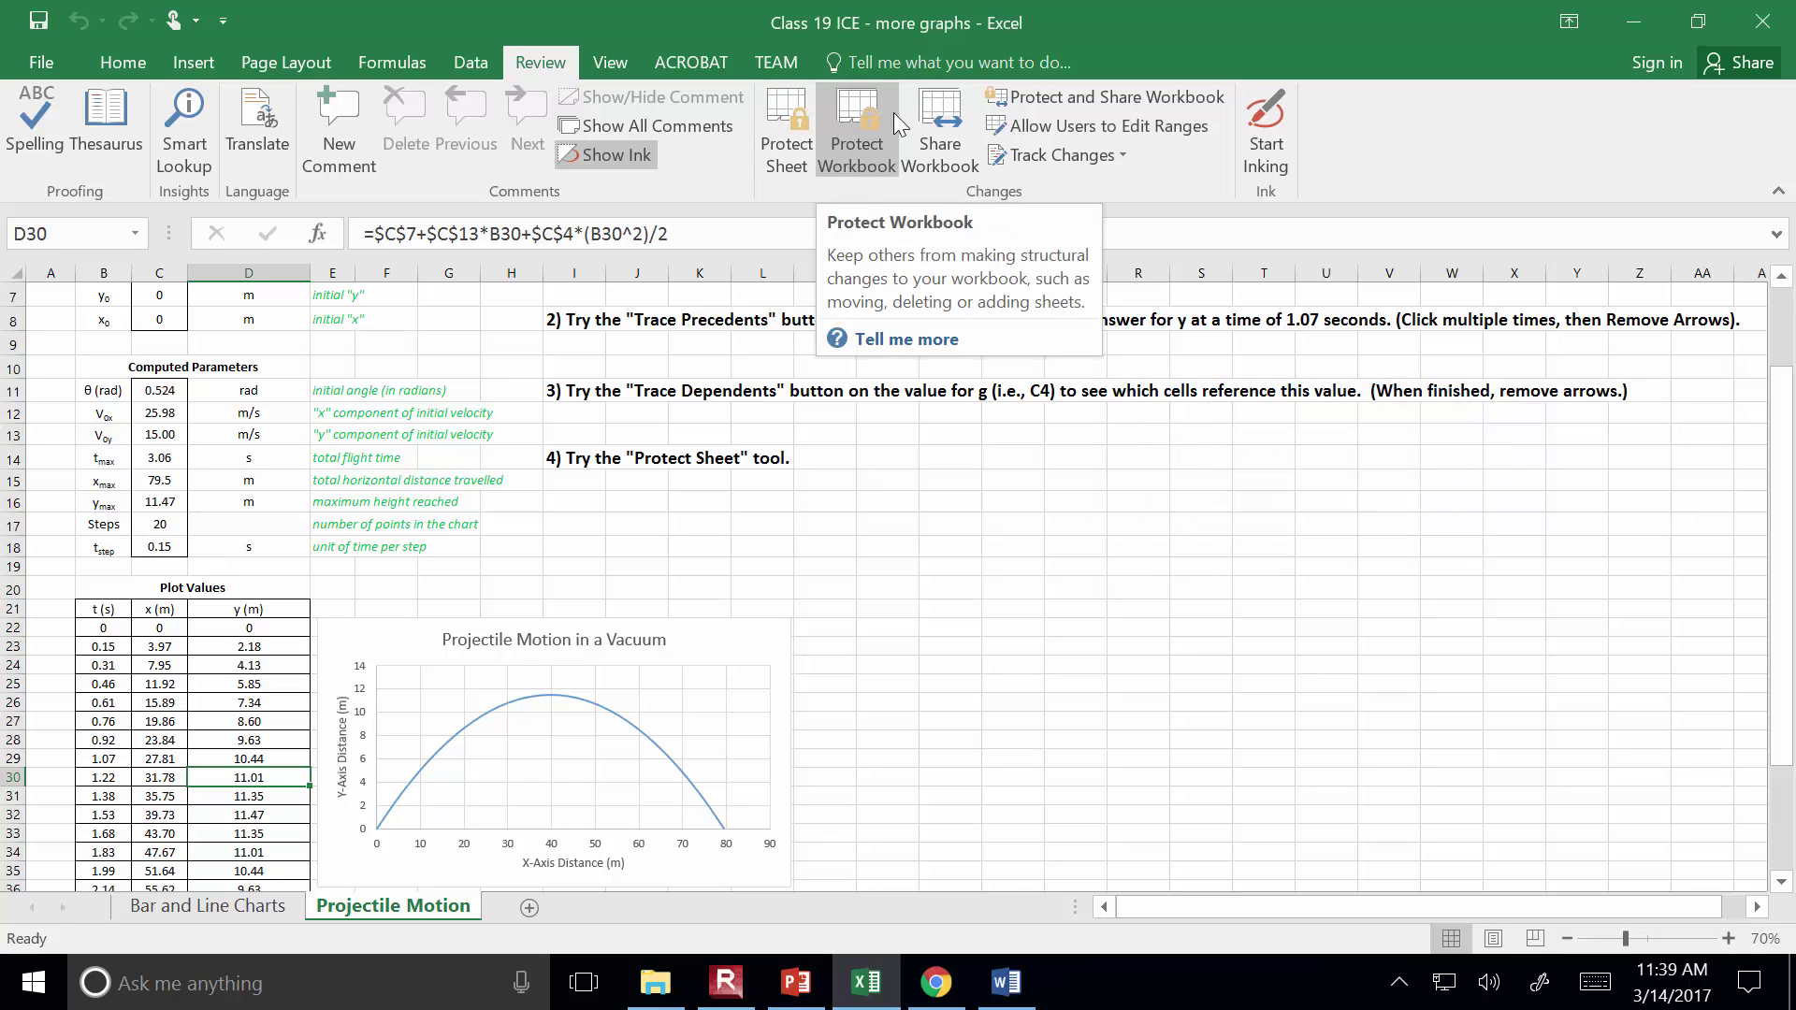
Protect the workbook structure with a password, entered and confirmed
left_click(874, 134)
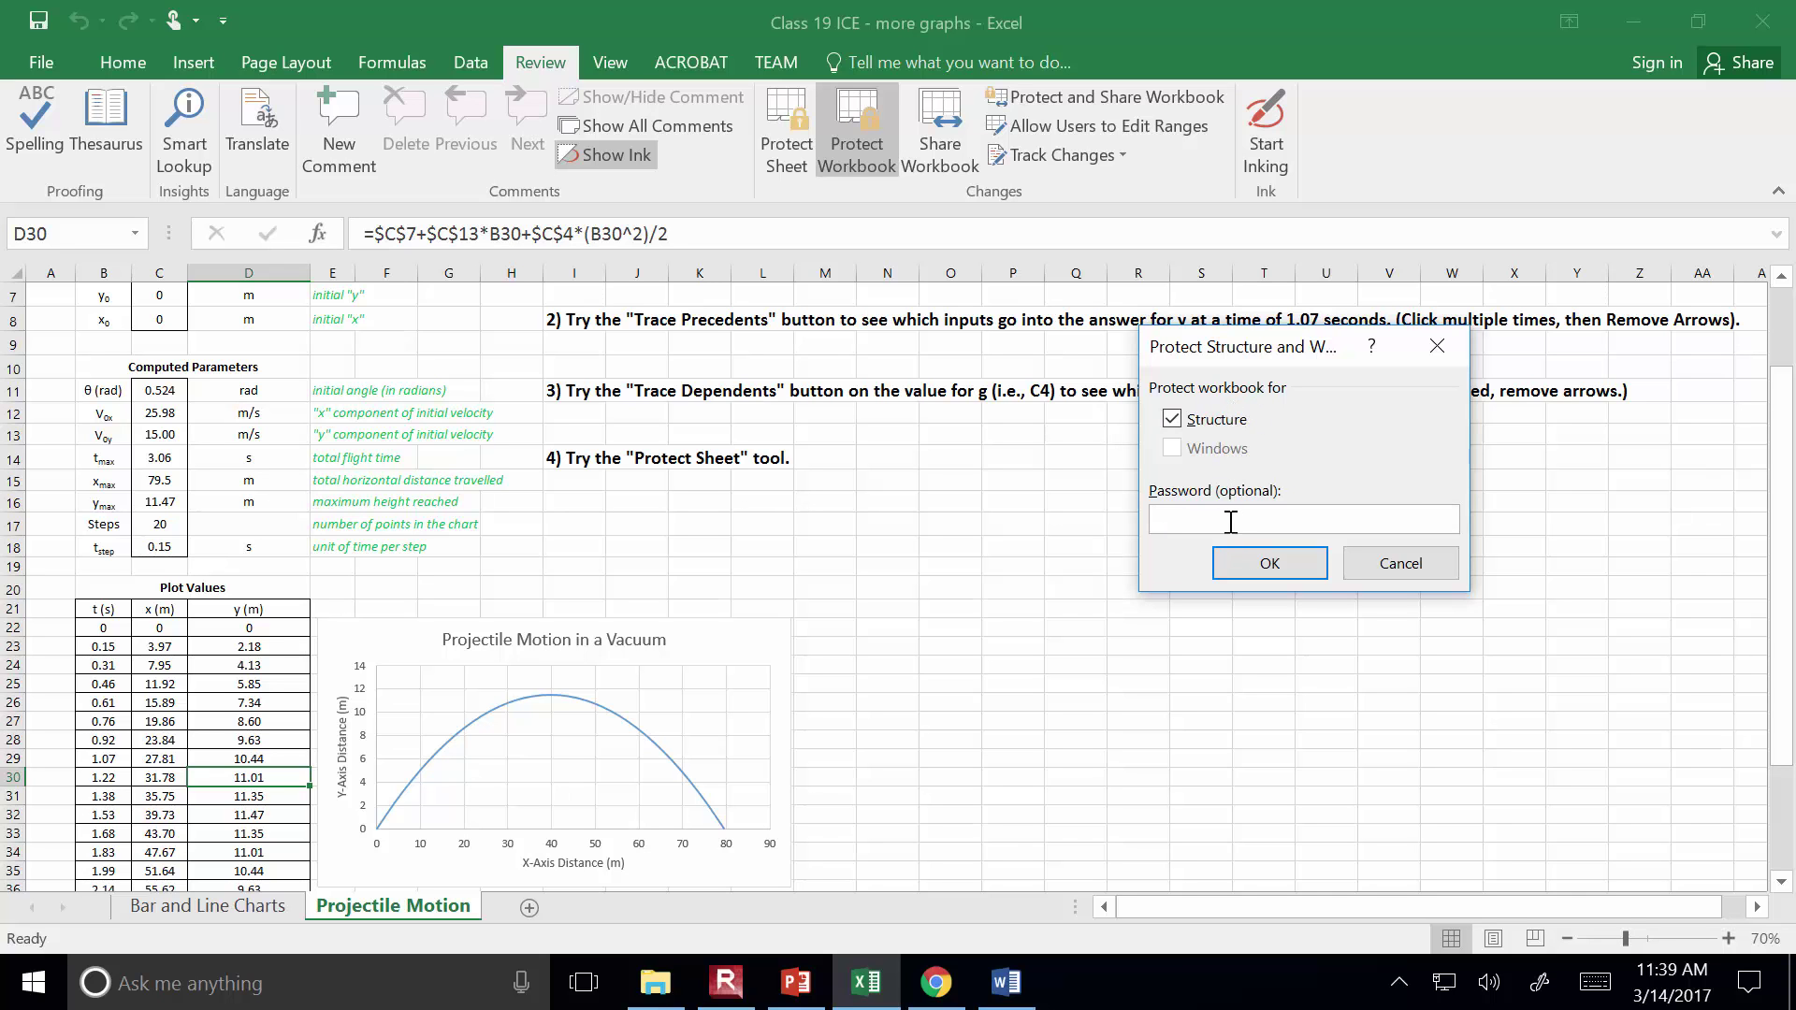
type("a")
key("Return")
type("pa")
key("Return")
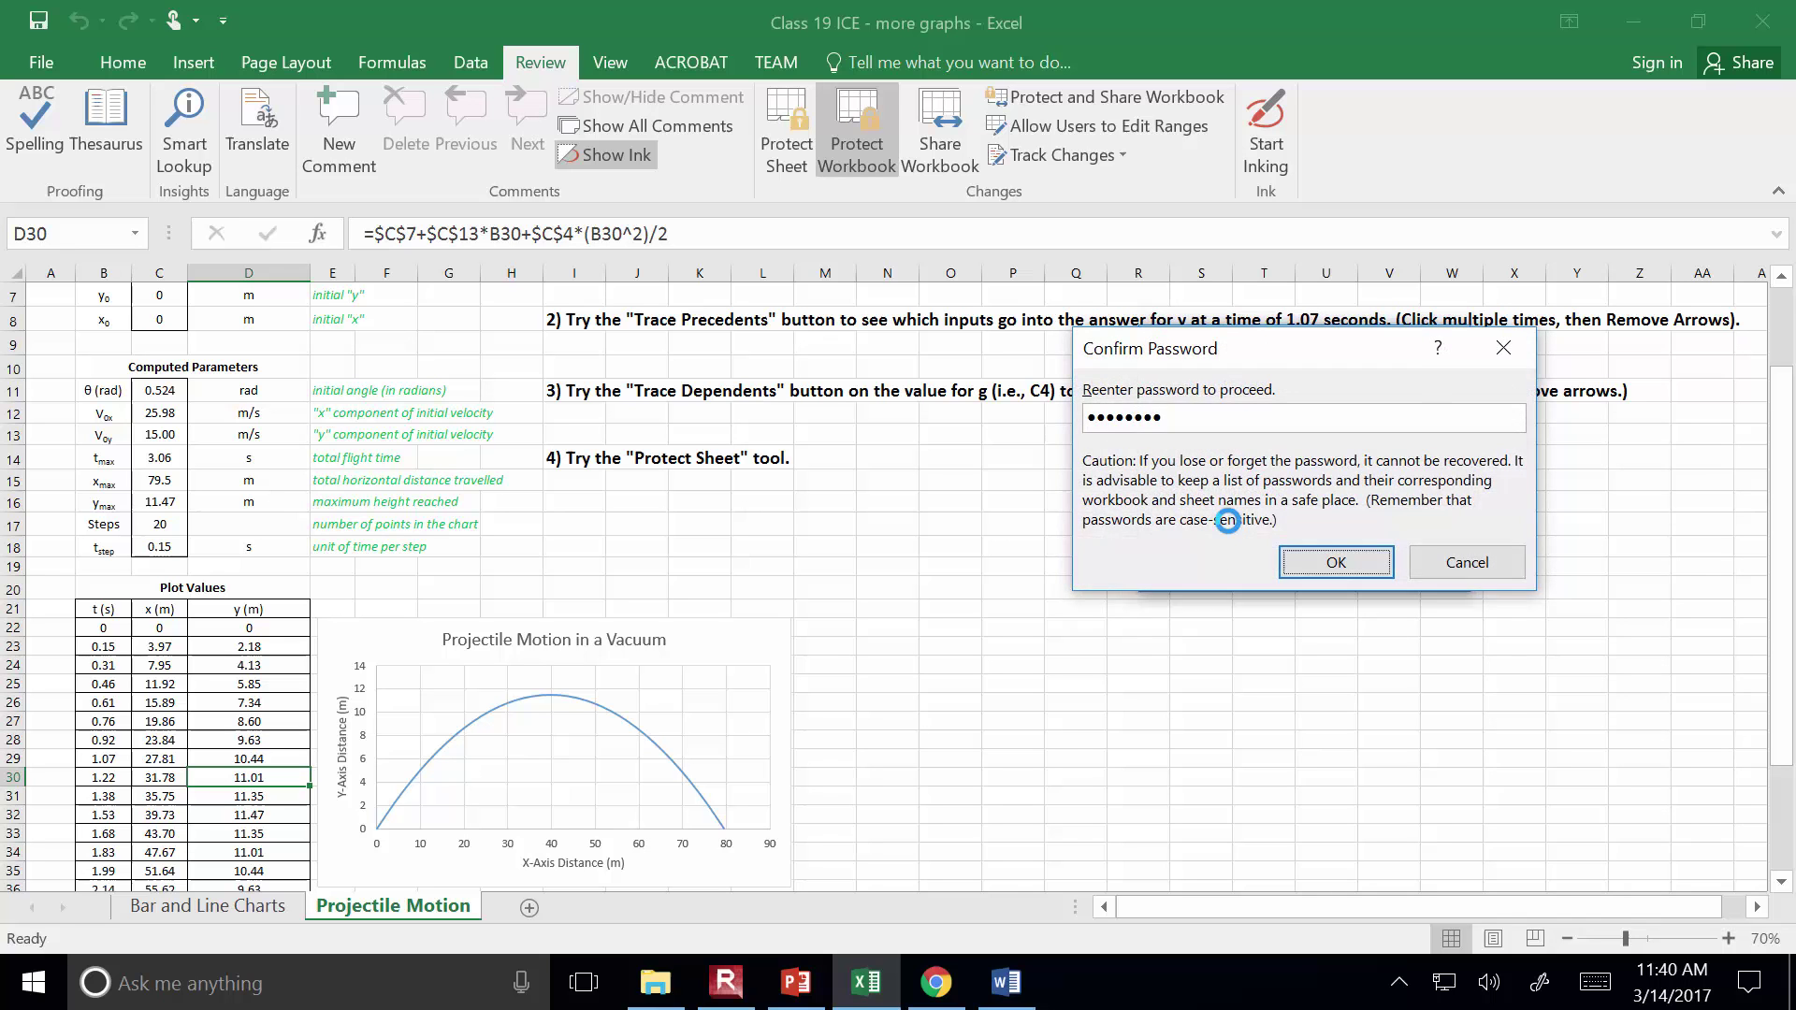
Save the workbook, check its protection status in File > Info, then close it, saving changes
left_click(44, 28)
left_click(1783, 14)
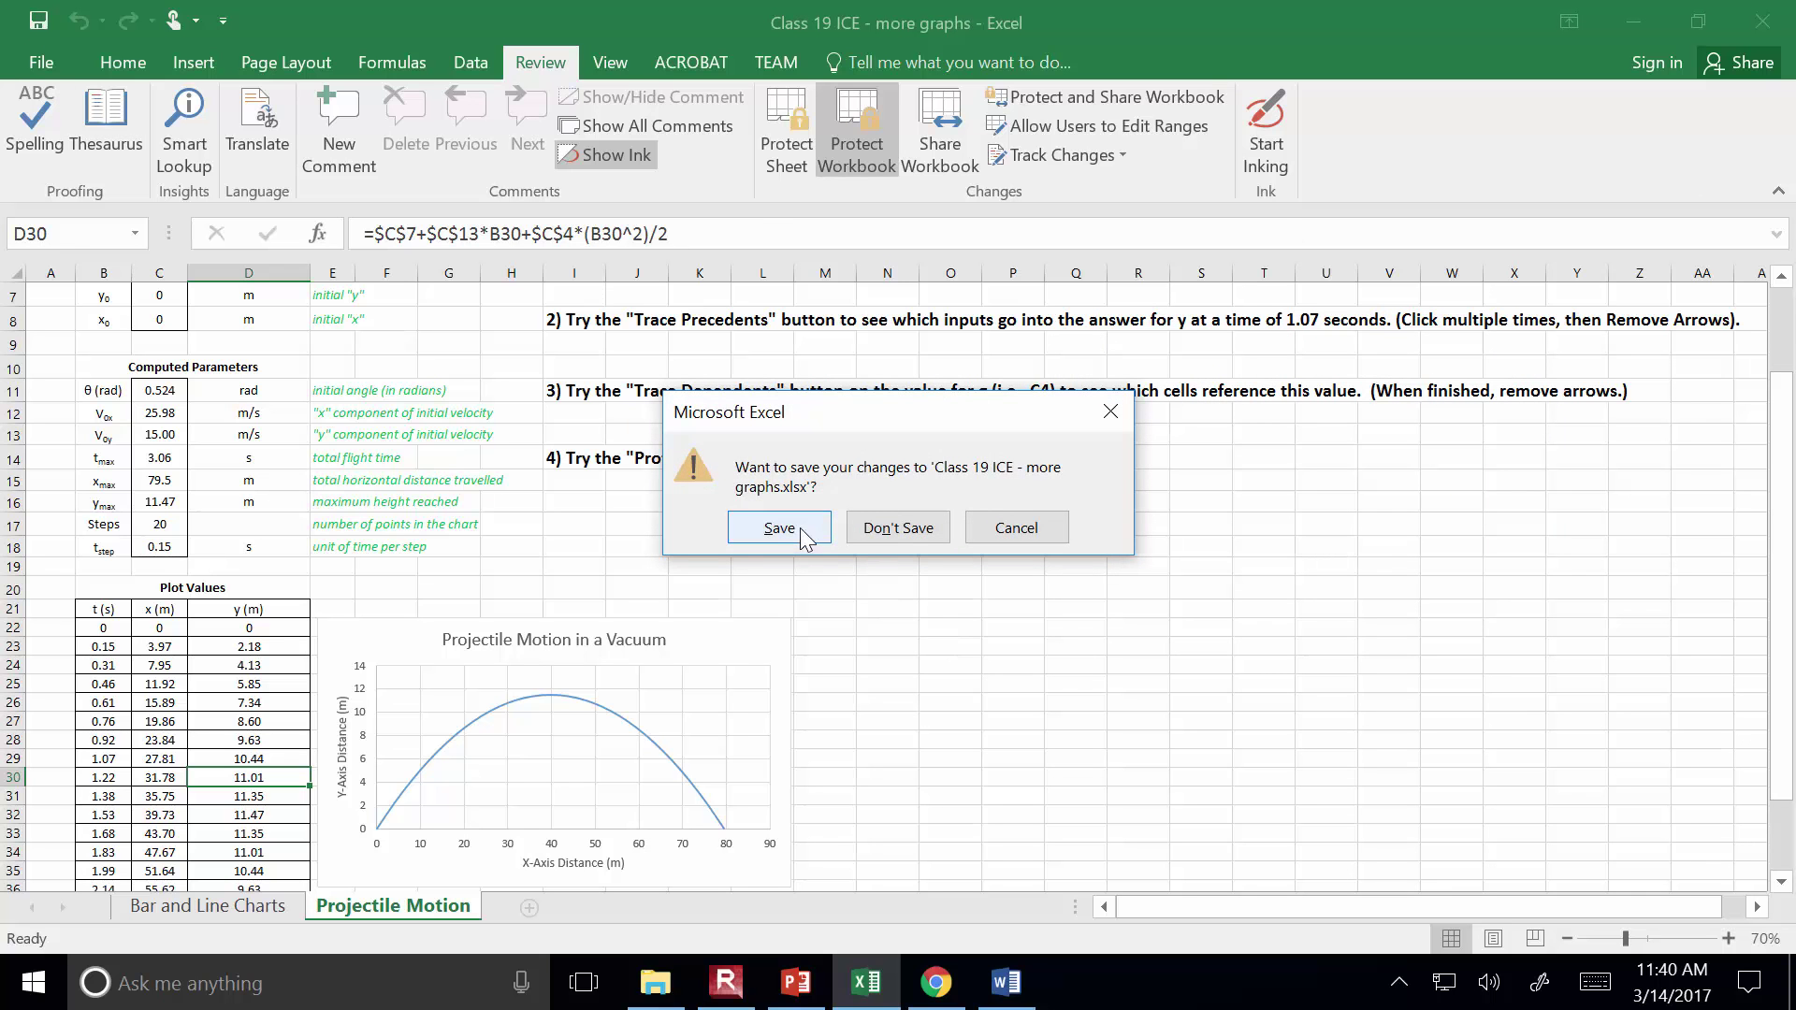
left_click(1003, 530)
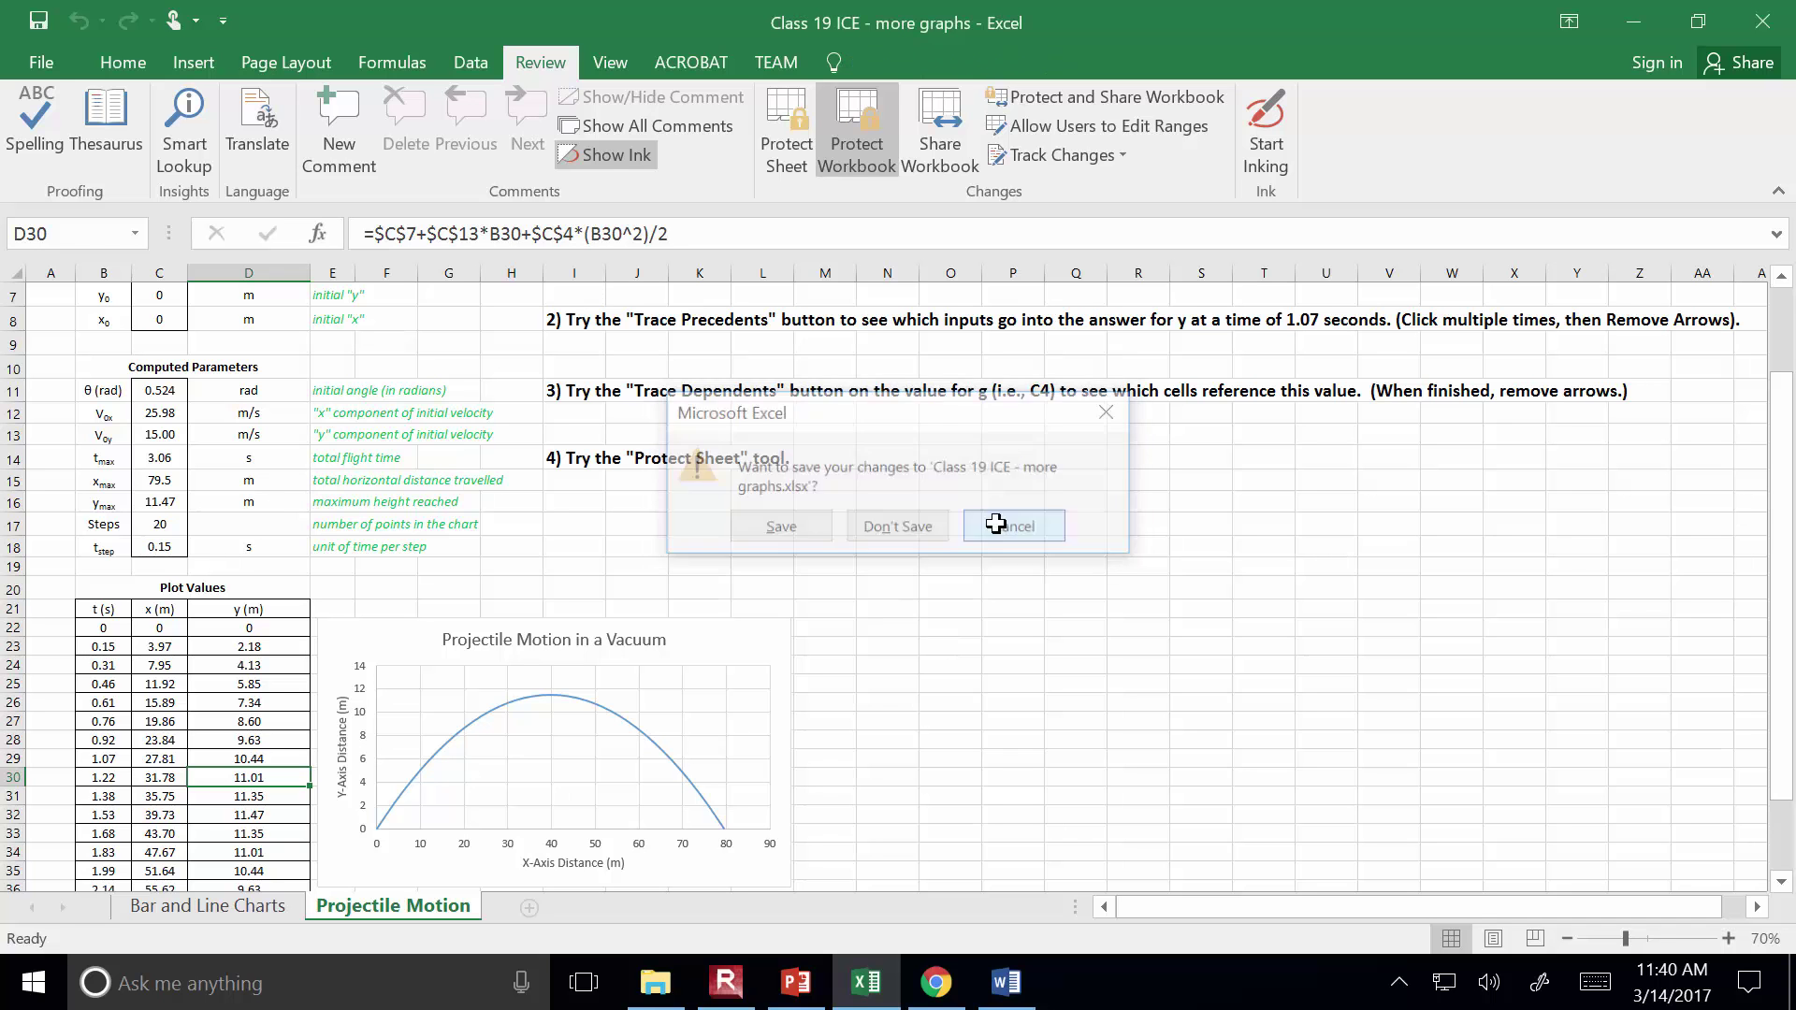
left_click(52, 56)
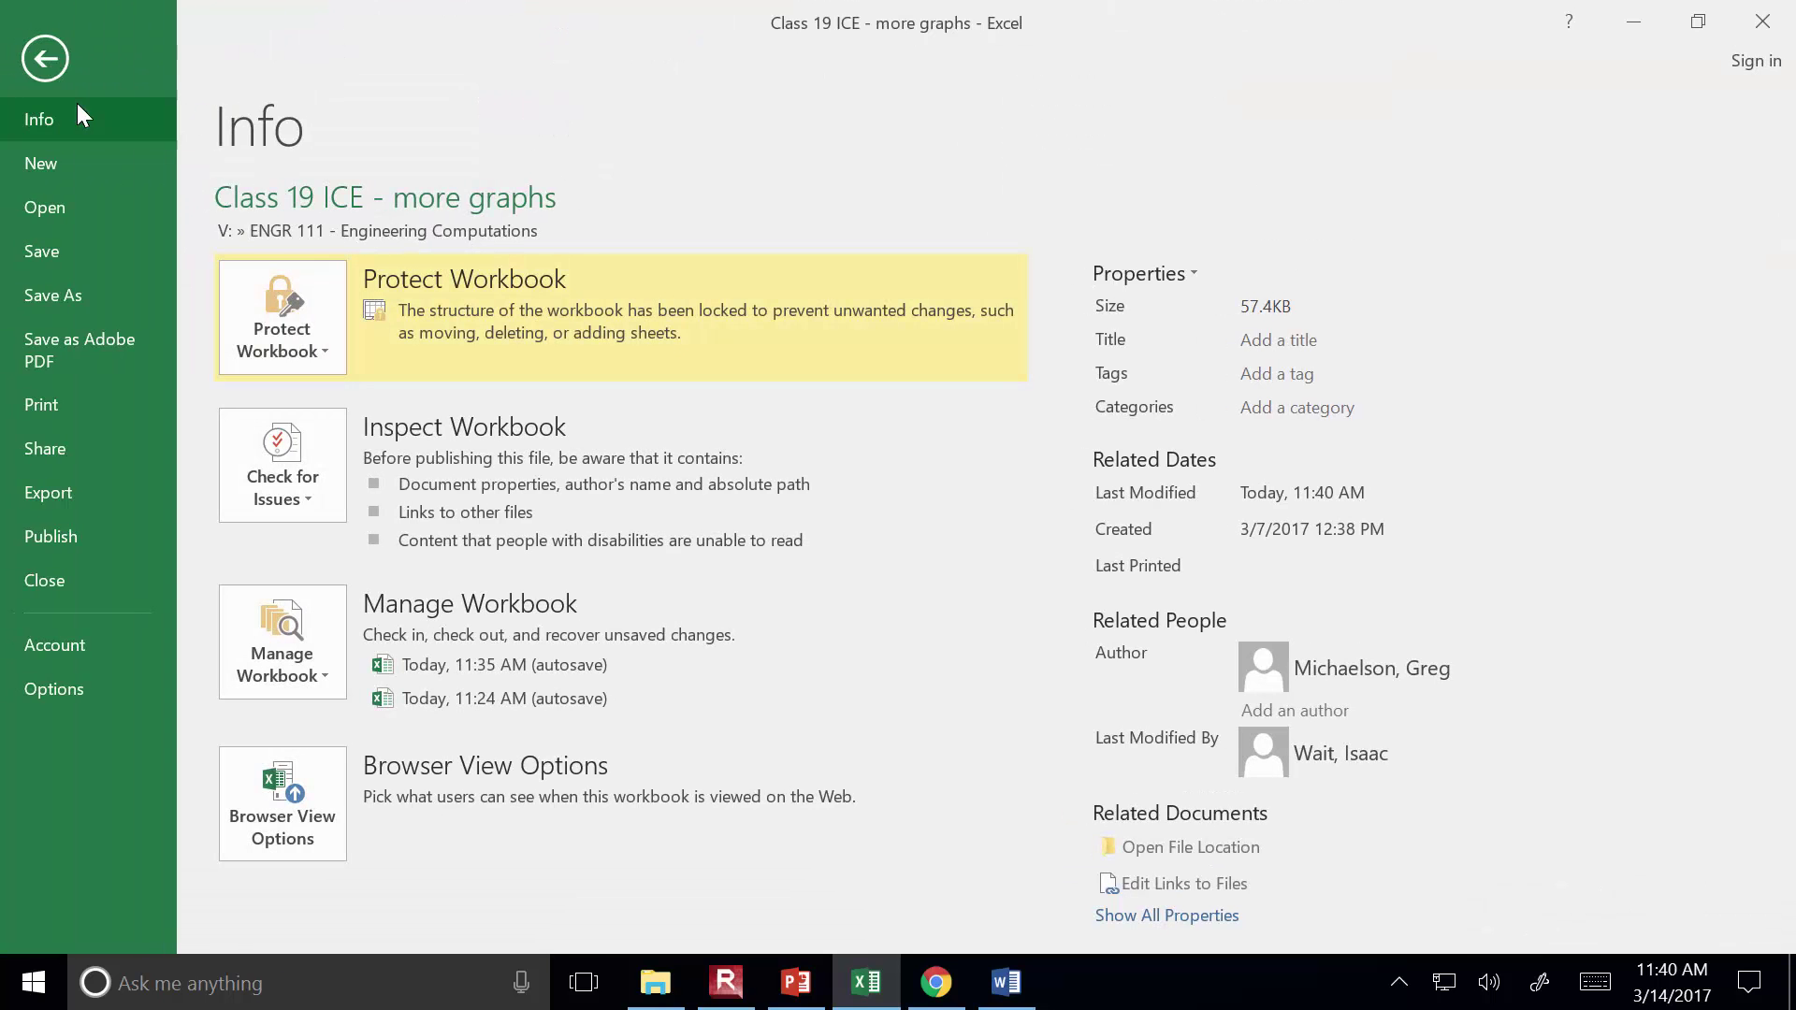
left_click(56, 54)
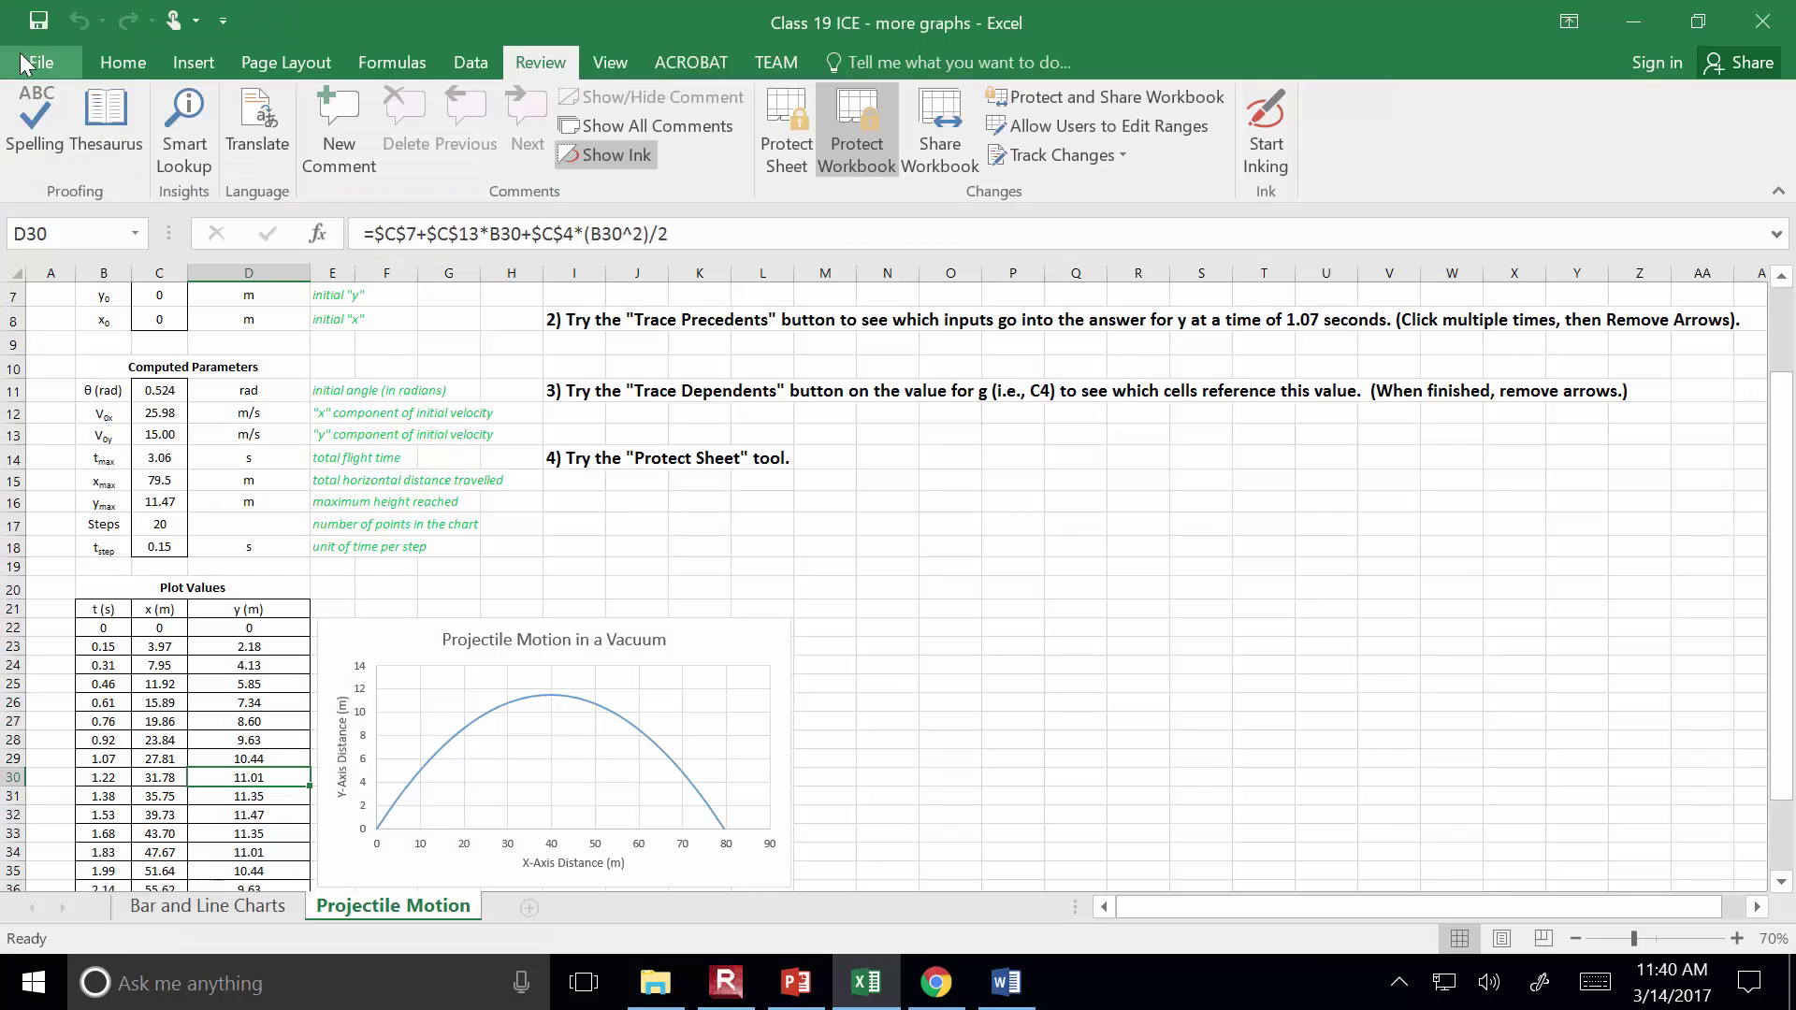
left_click(1762, 20)
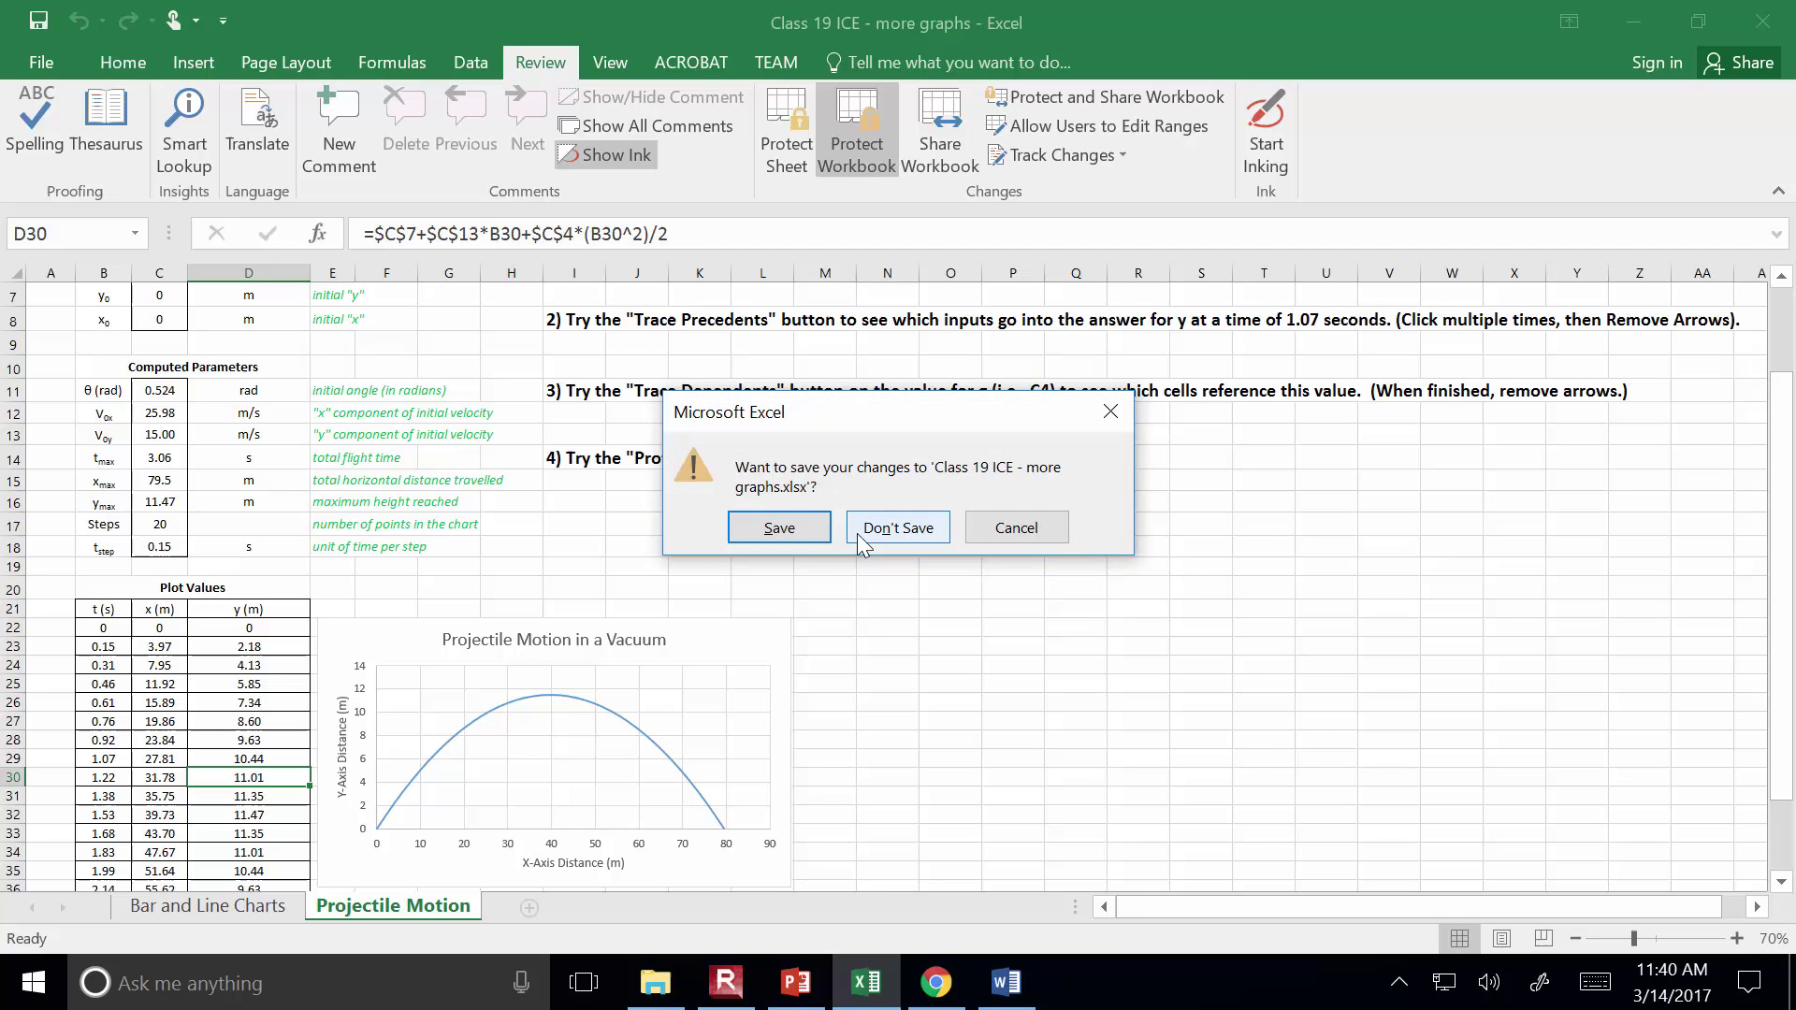
left_click(804, 532)
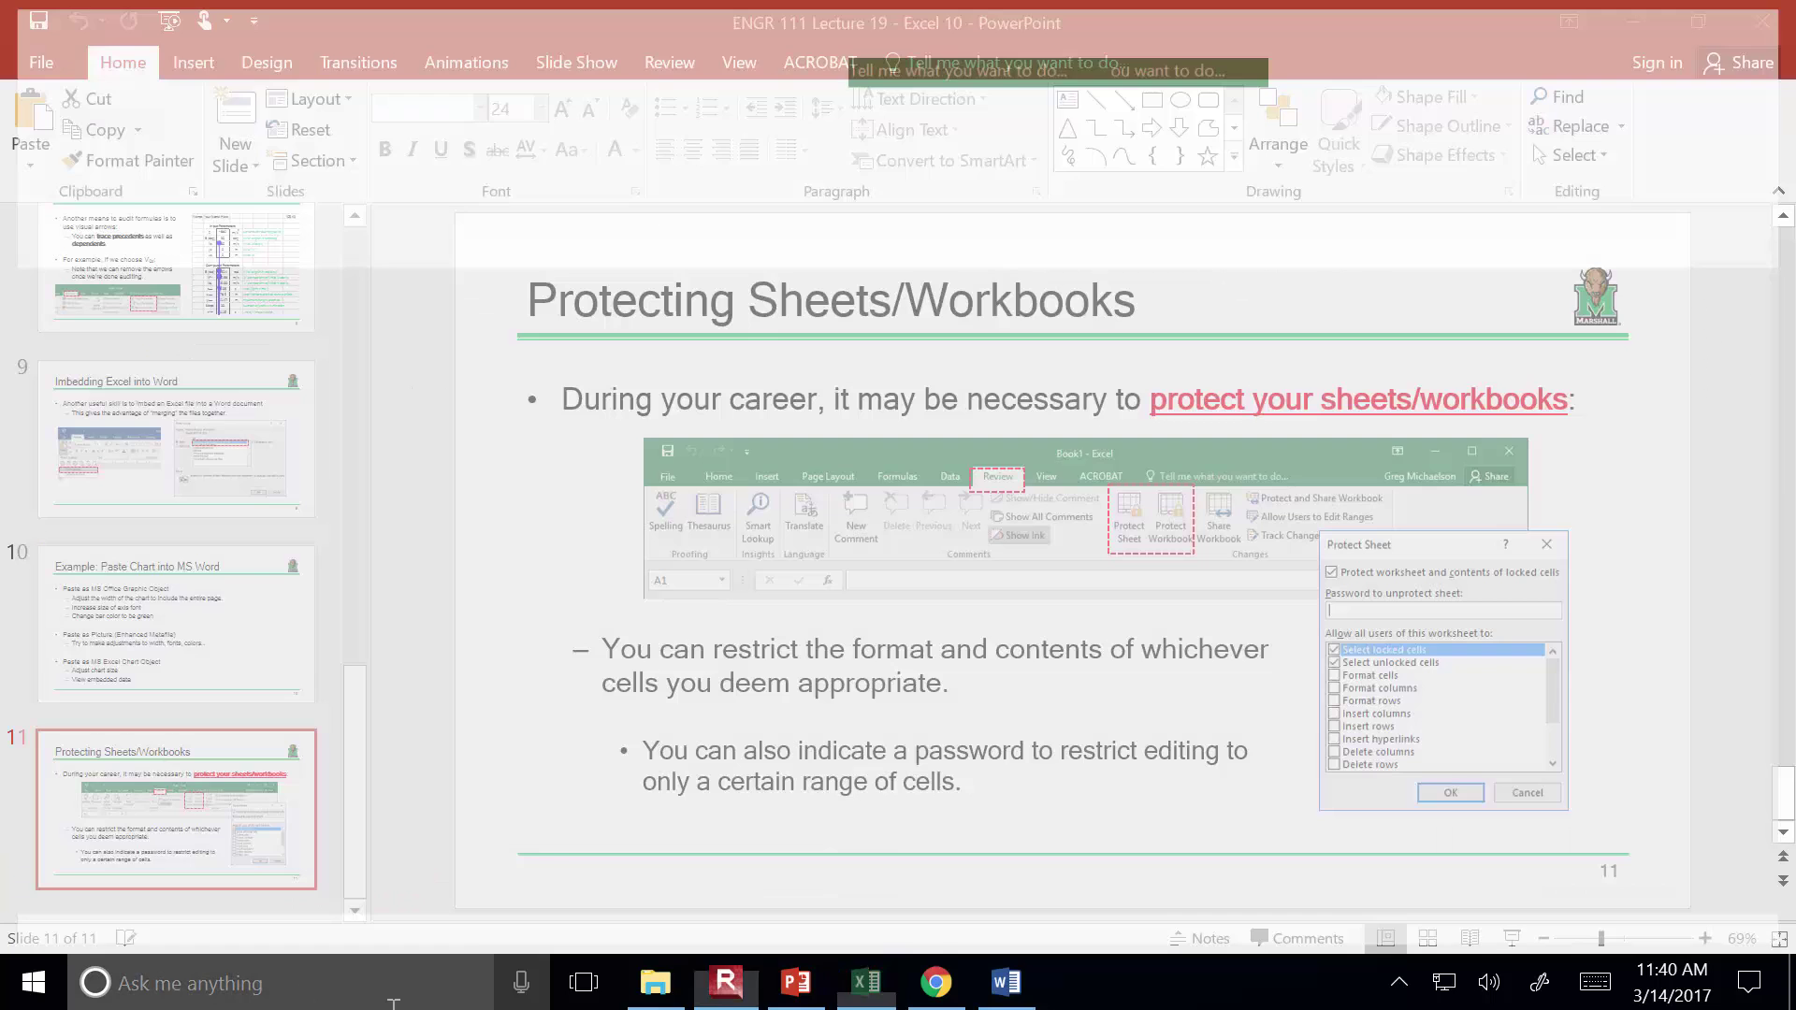
Reopen the Class 19 ICE - more graphs workbook from File Explorer
left_click(654, 978)
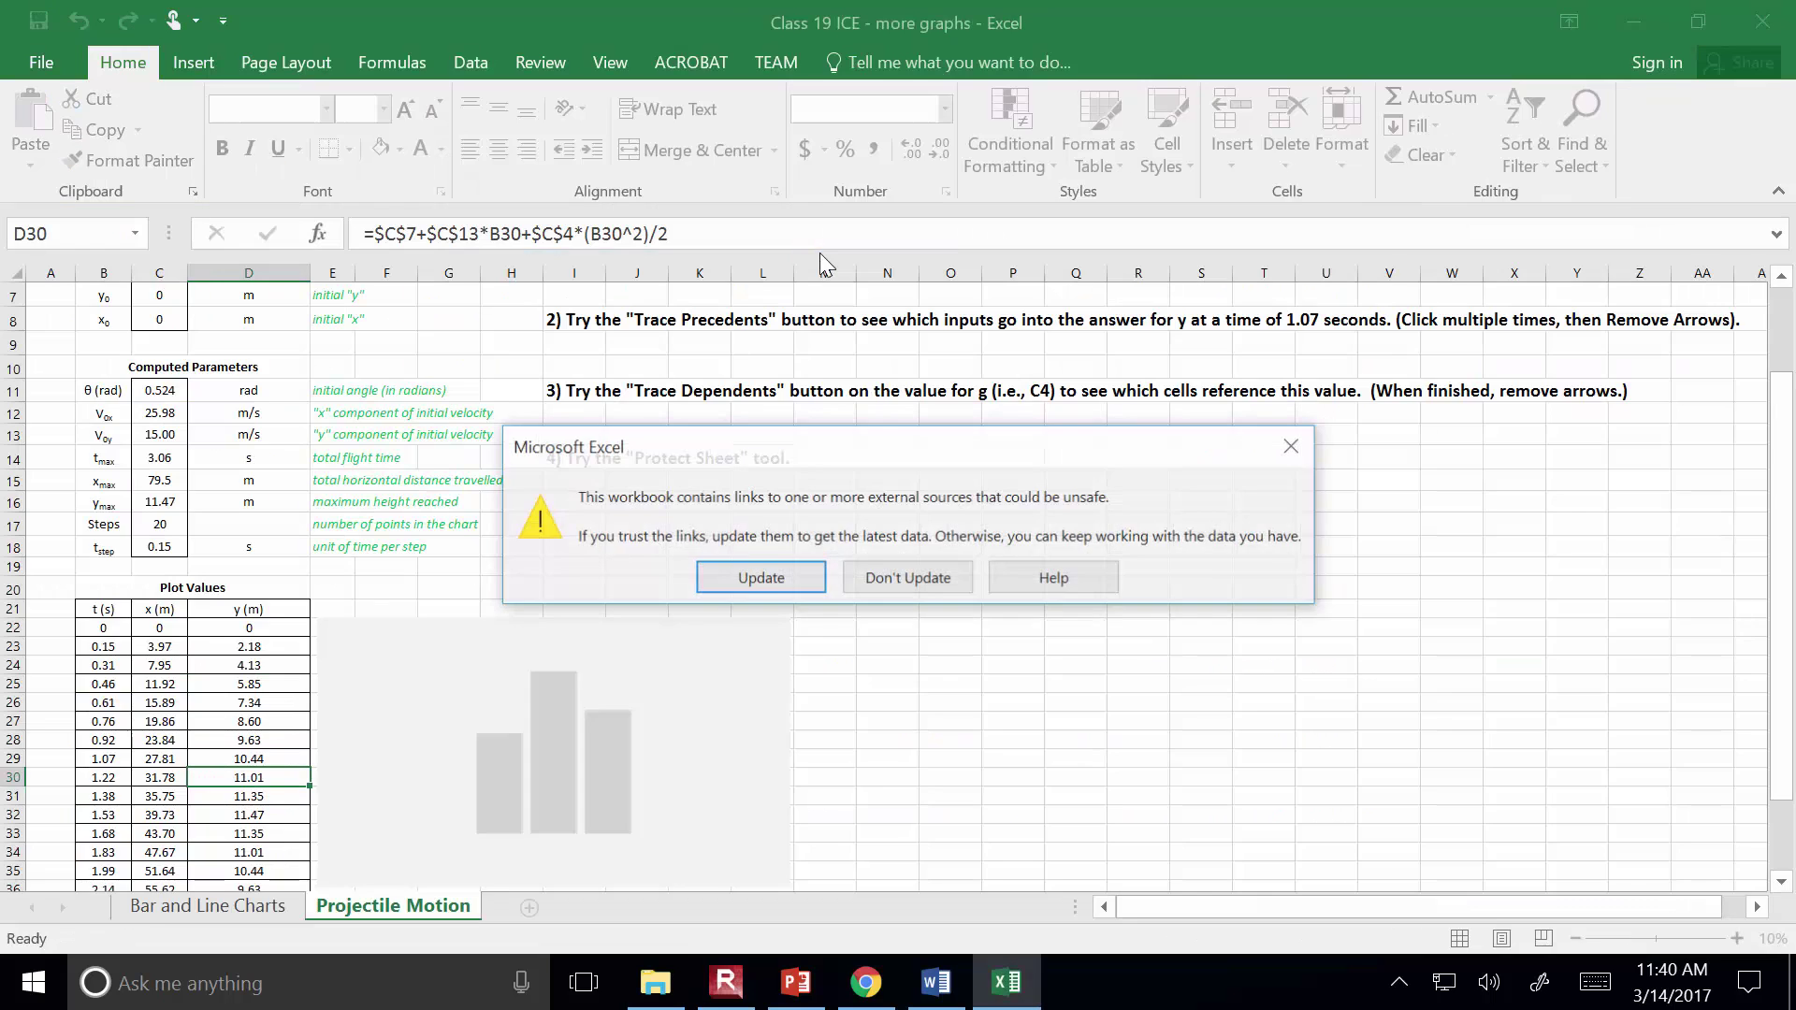
Update the external links, then re-commit cell C24's formula unchanged
left_click(811, 584)
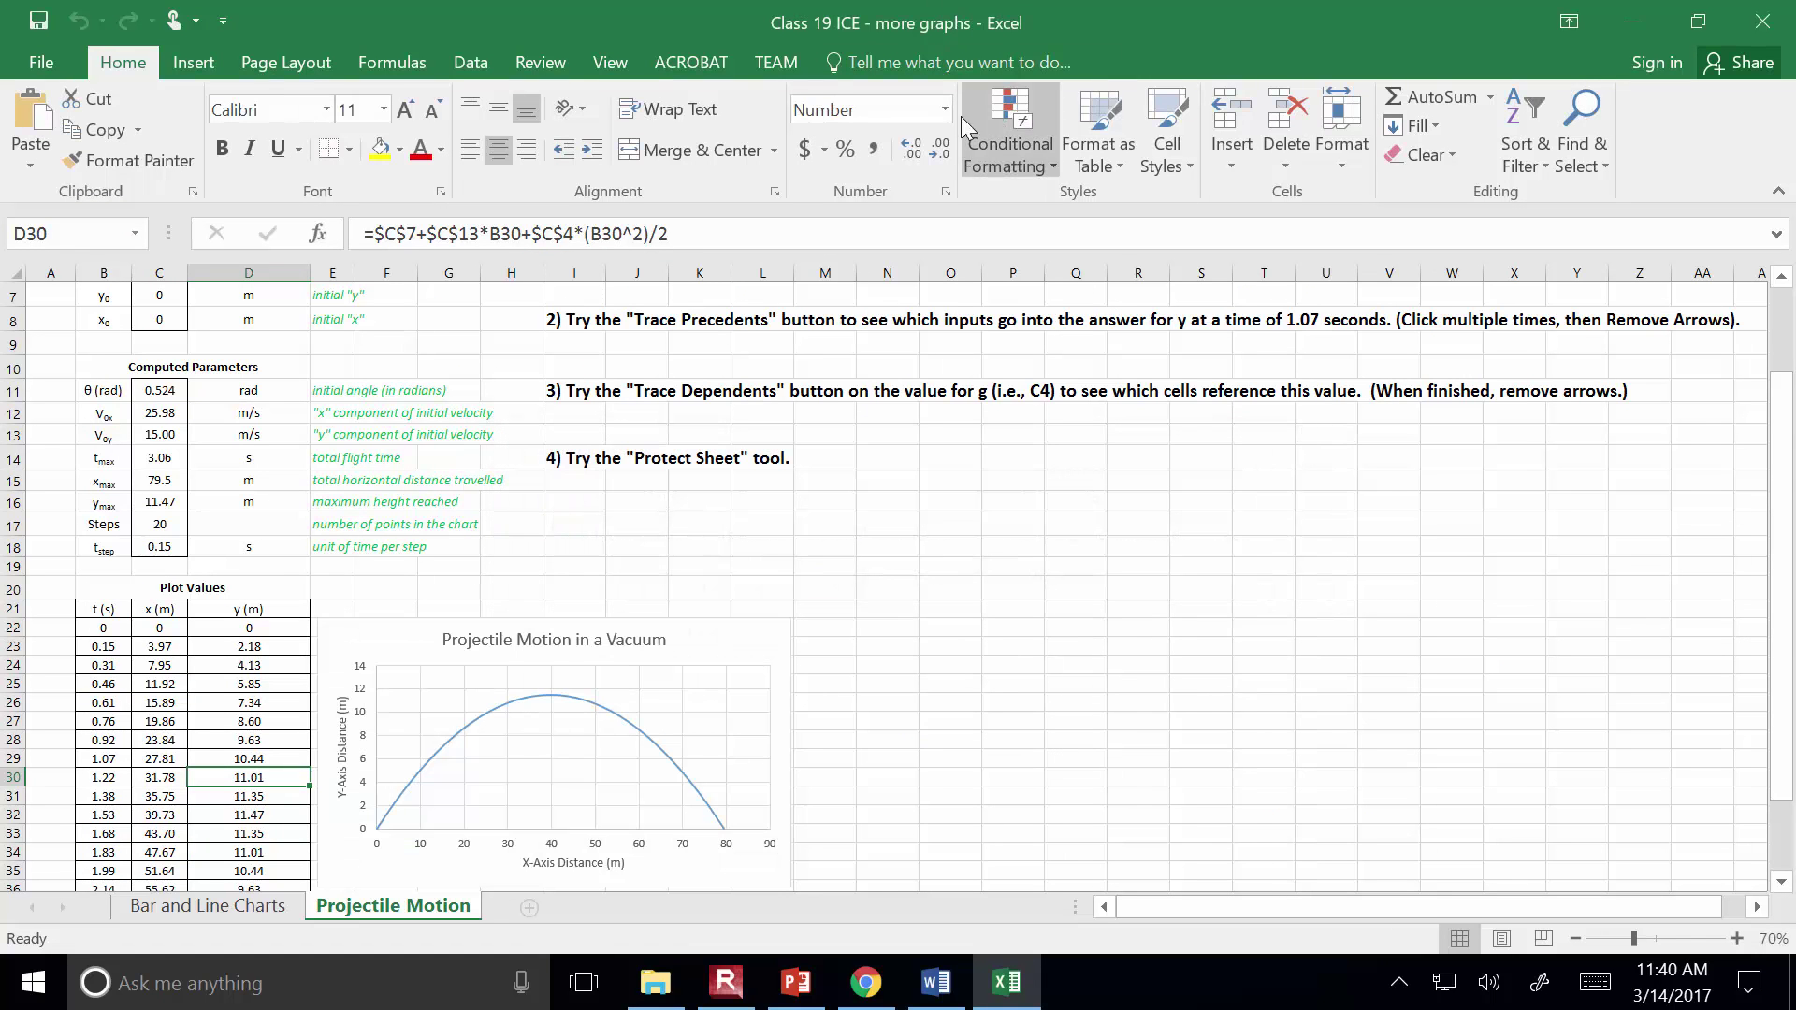
left_click(393, 65)
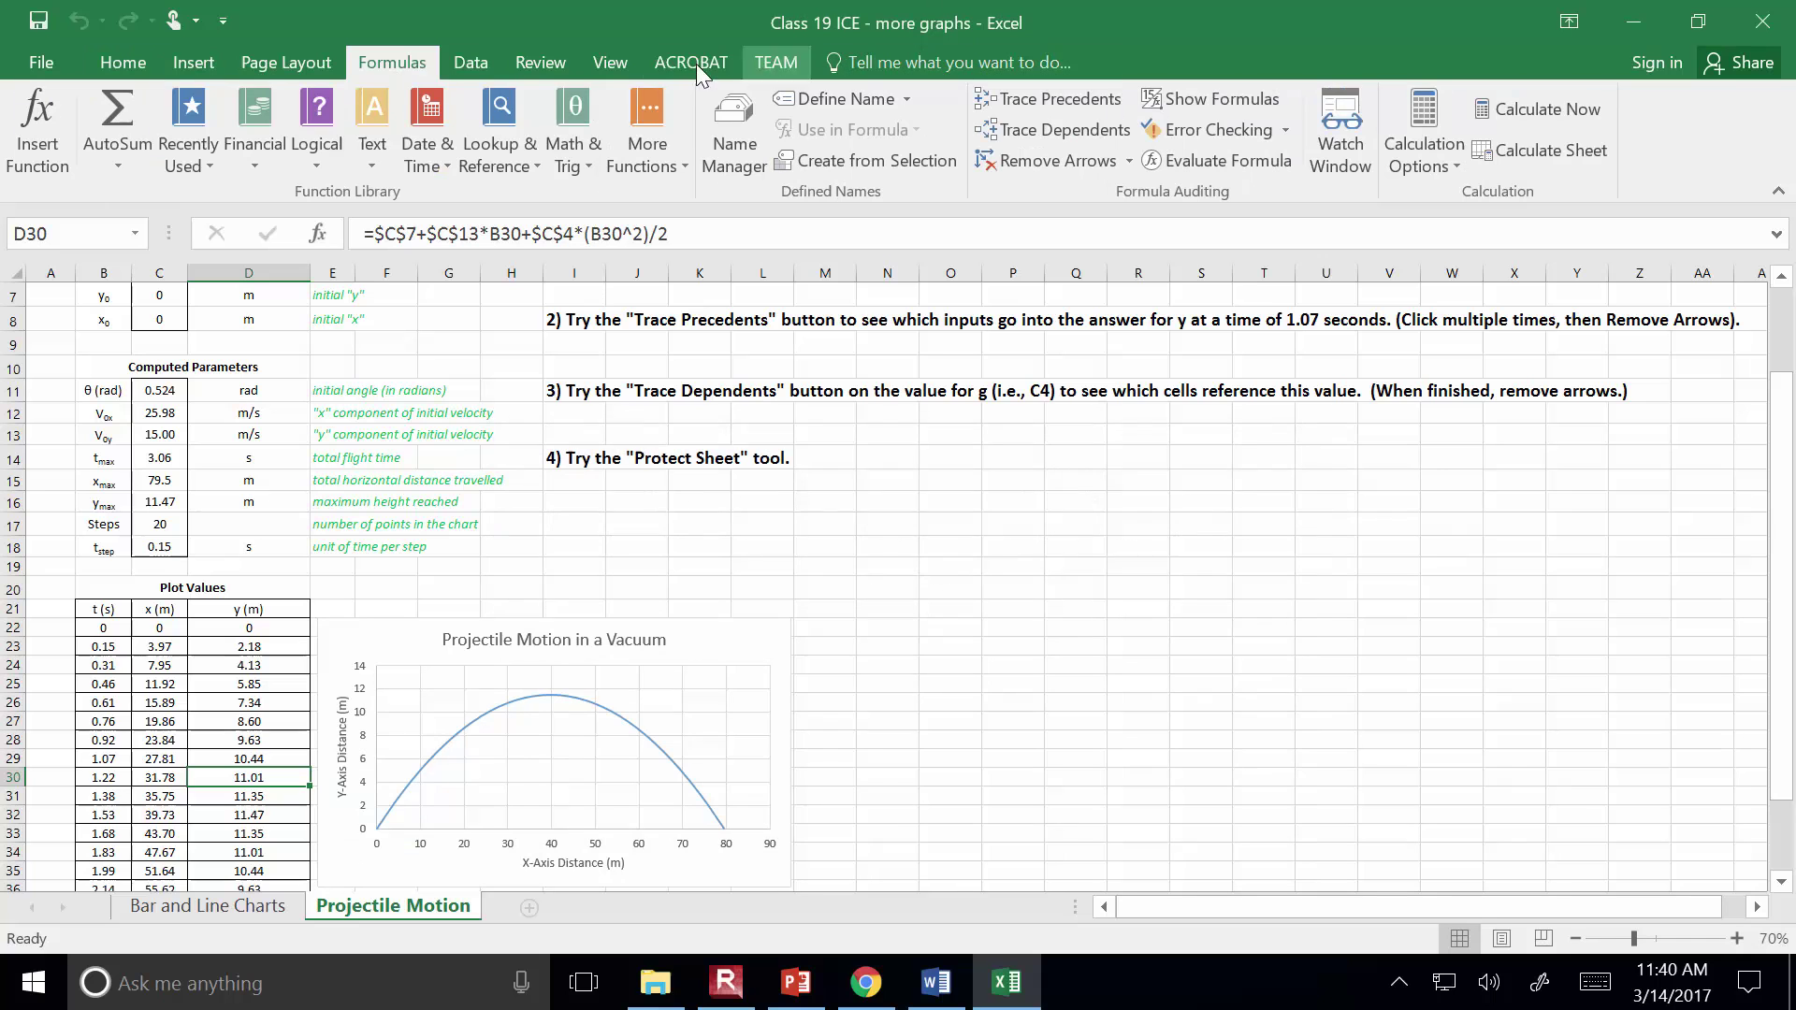
left_click(539, 61)
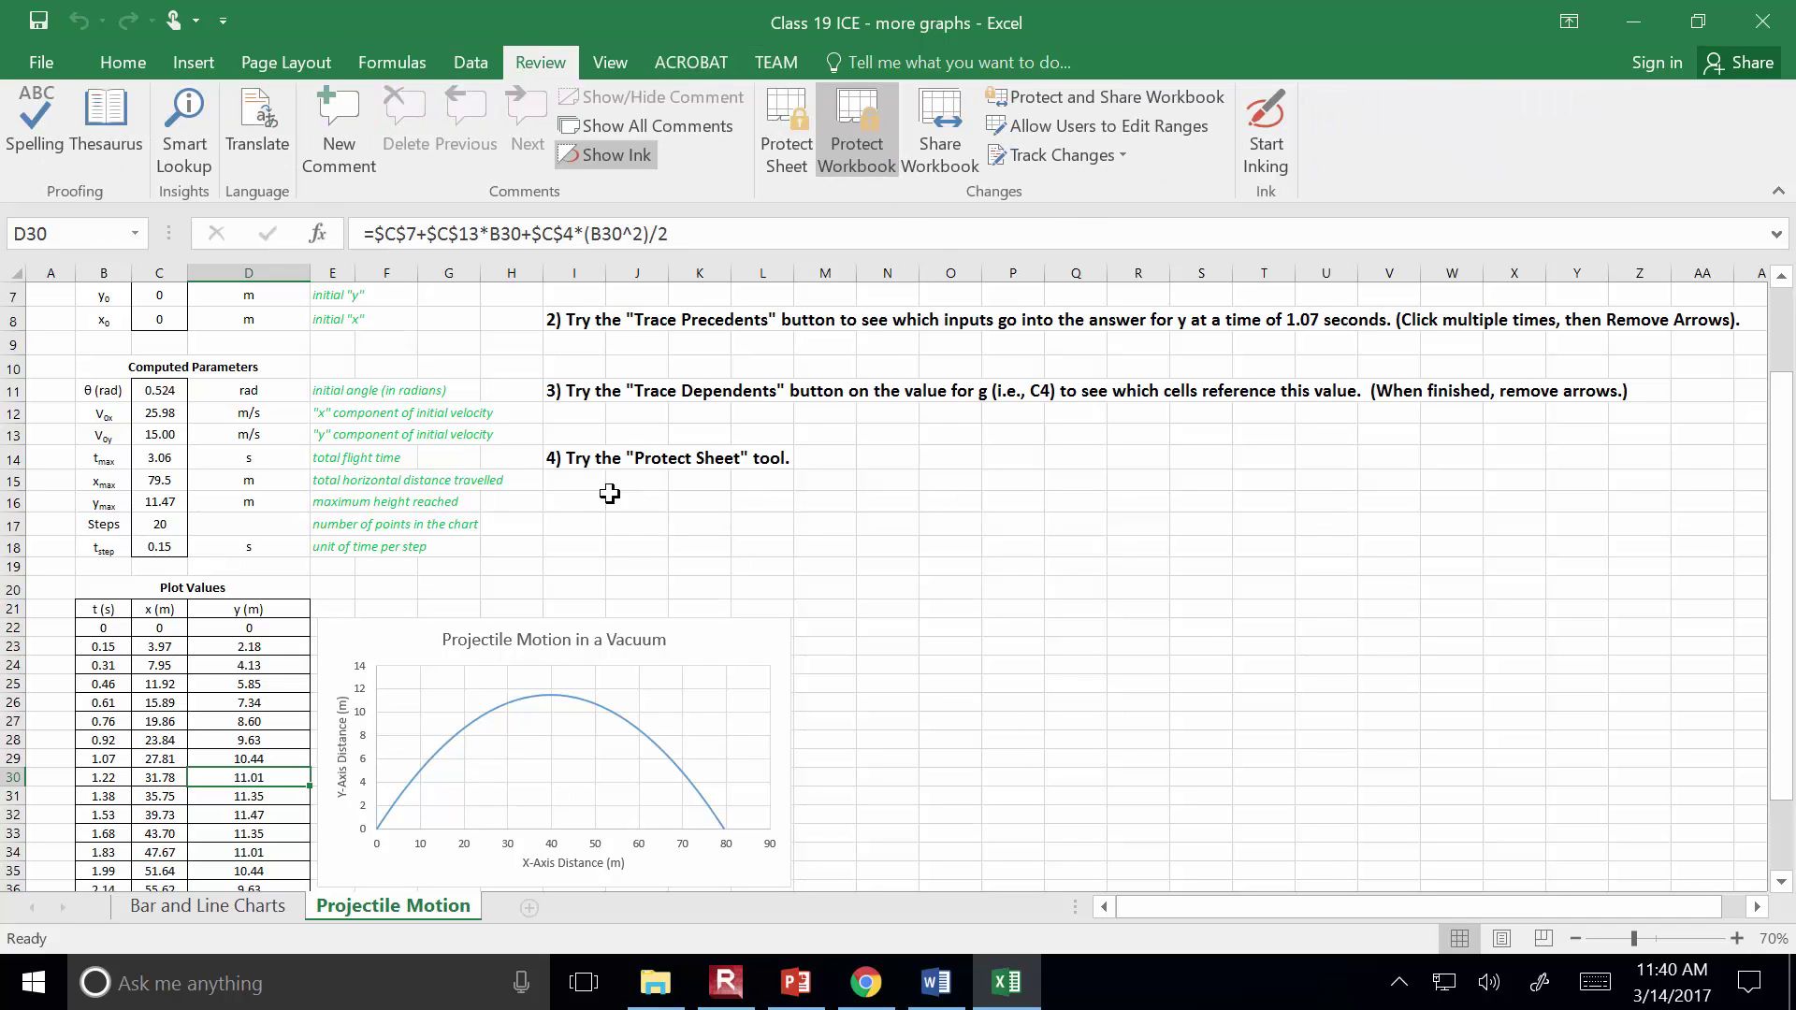
left_click(183, 666)
left_click(587, 223)
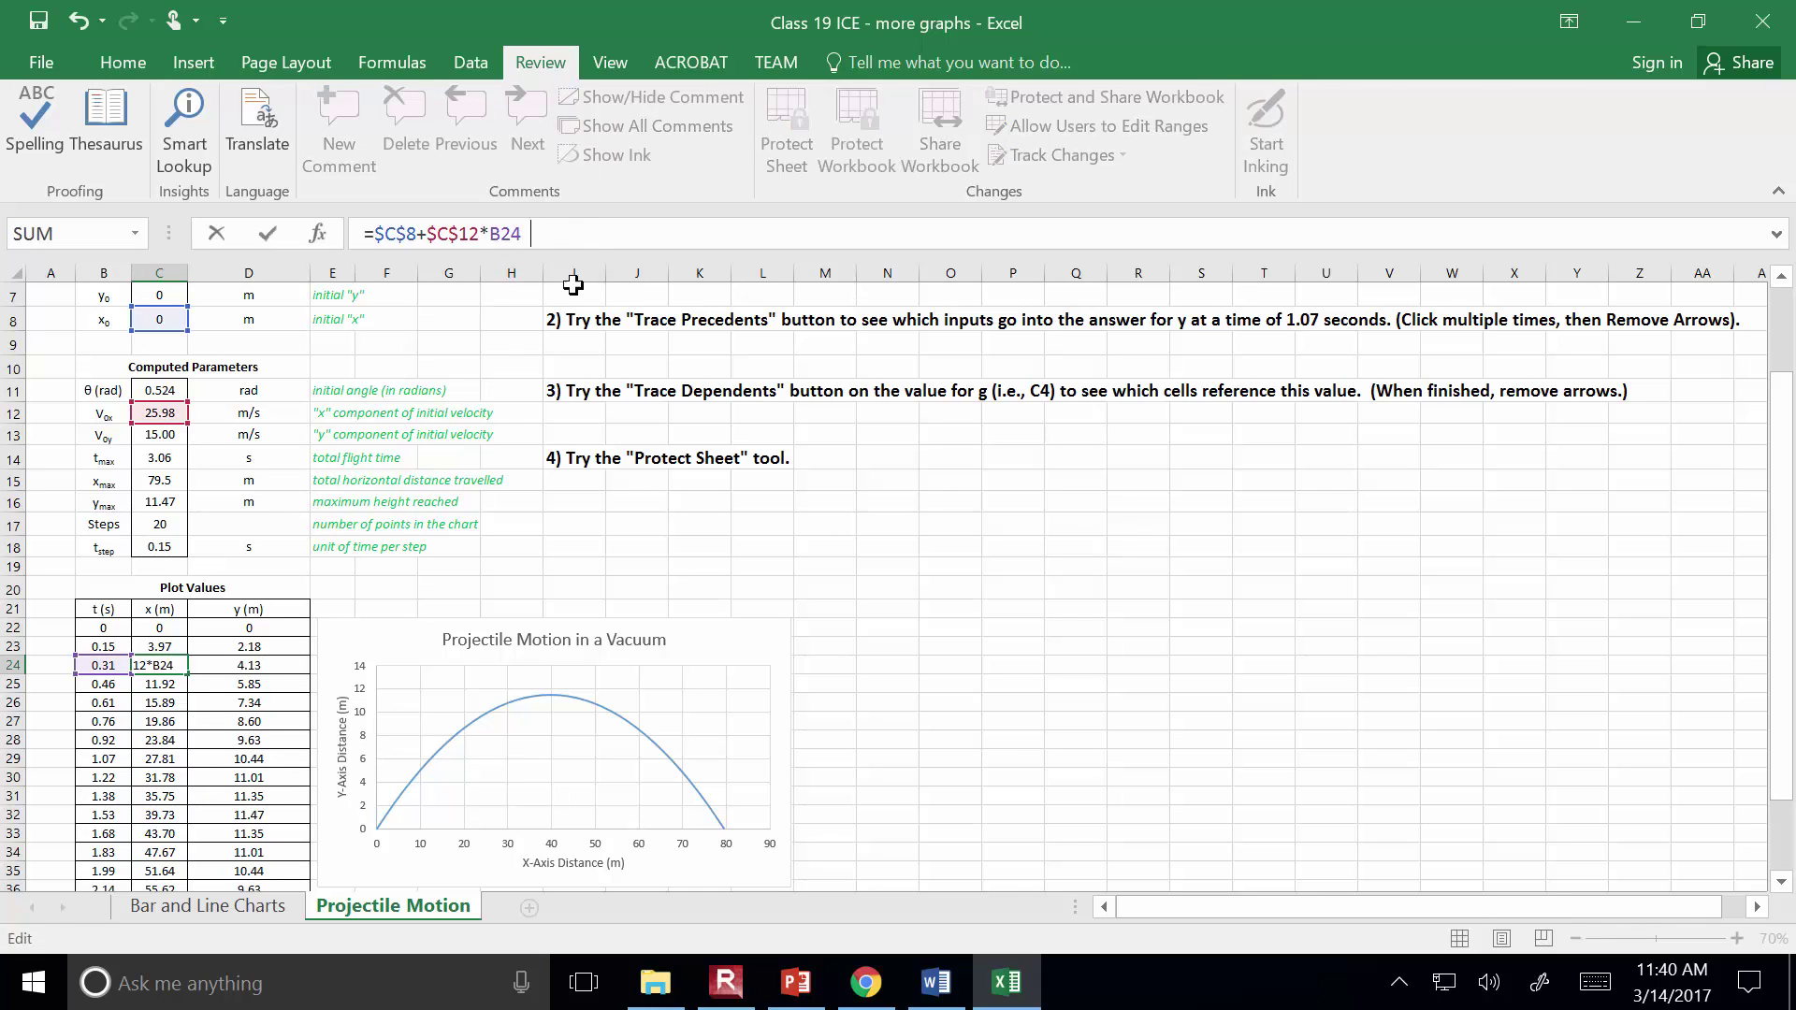
key("Return")
key("Up")
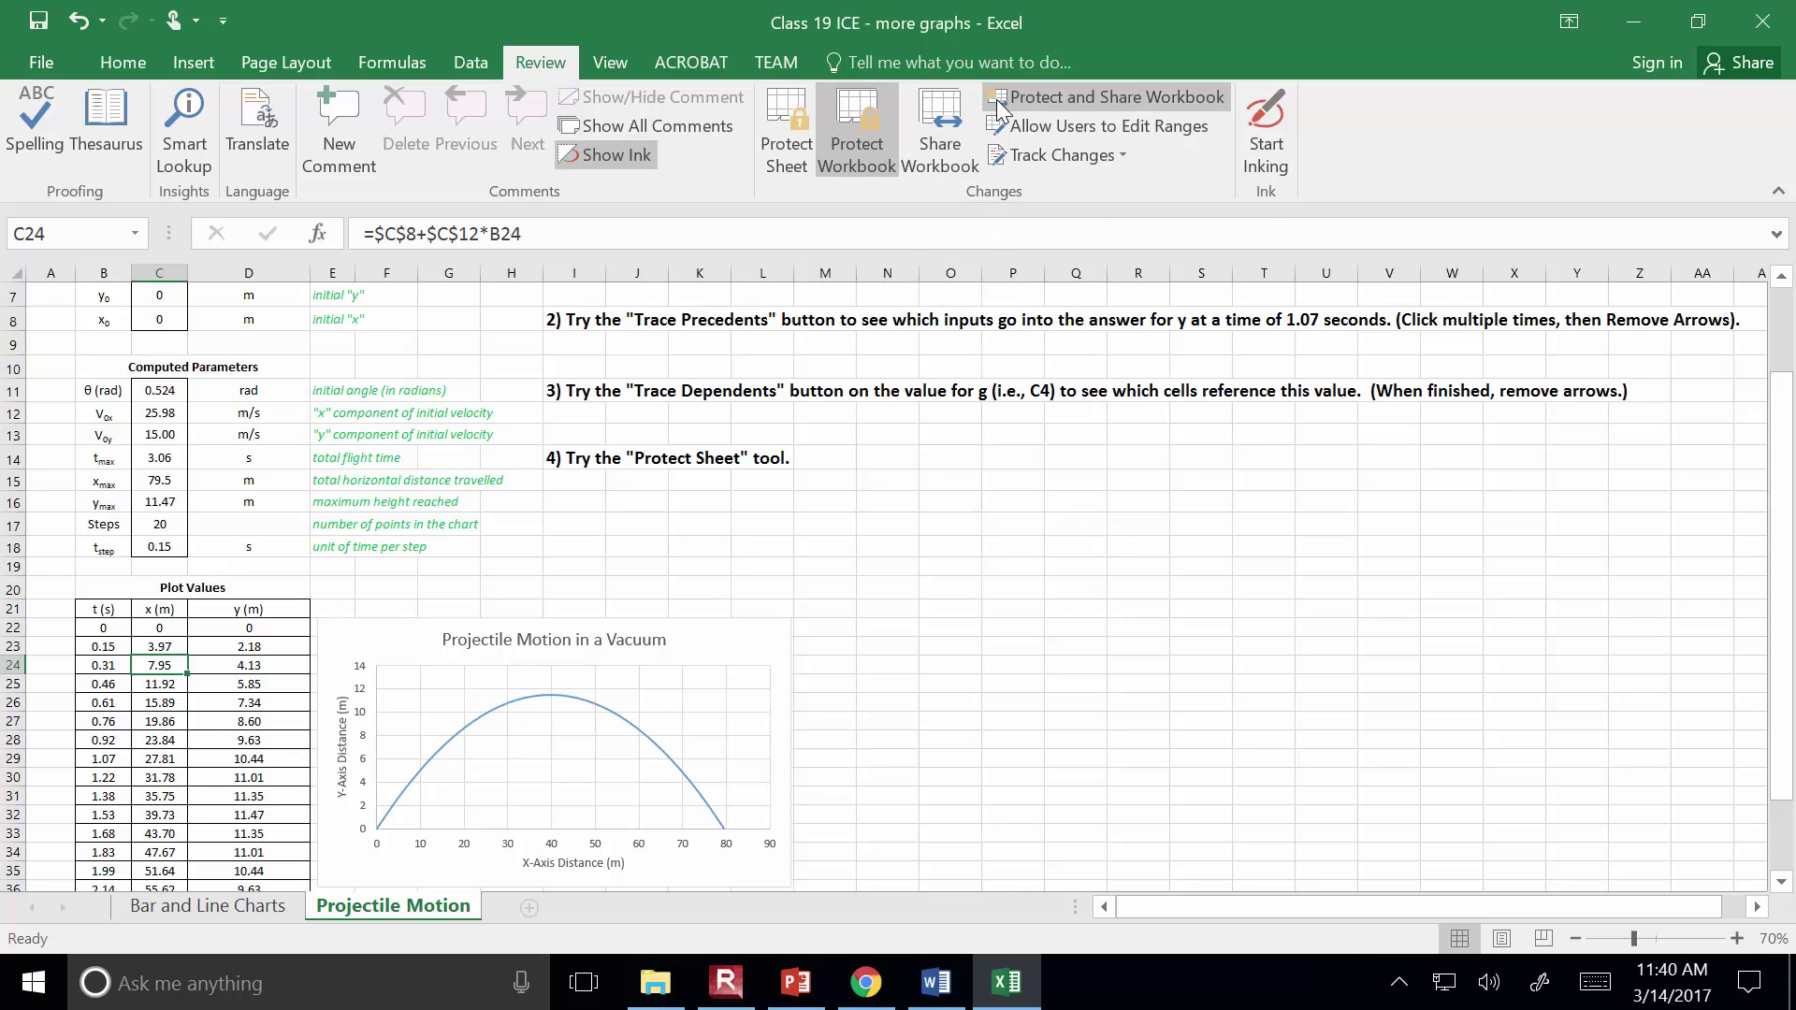
Cancel unprotecting the workbook structure, keeping it locked, and widen column C
left_click(844, 142)
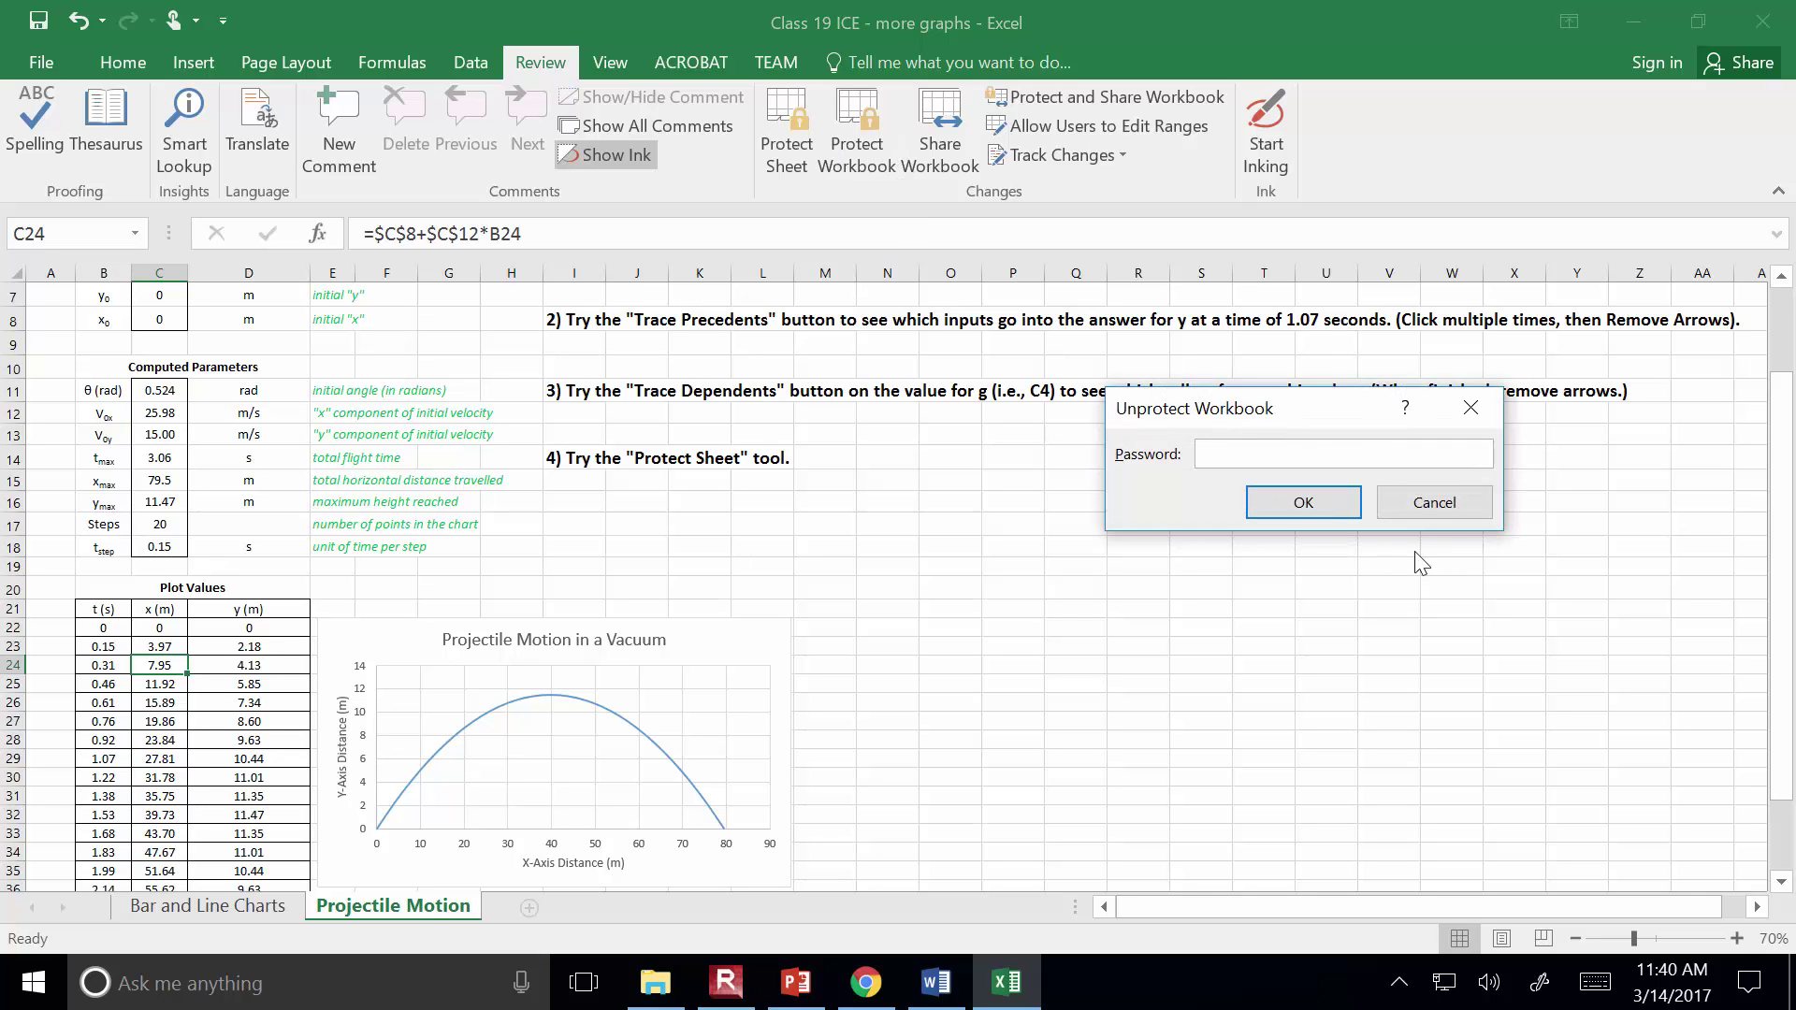
left_click(1433, 502)
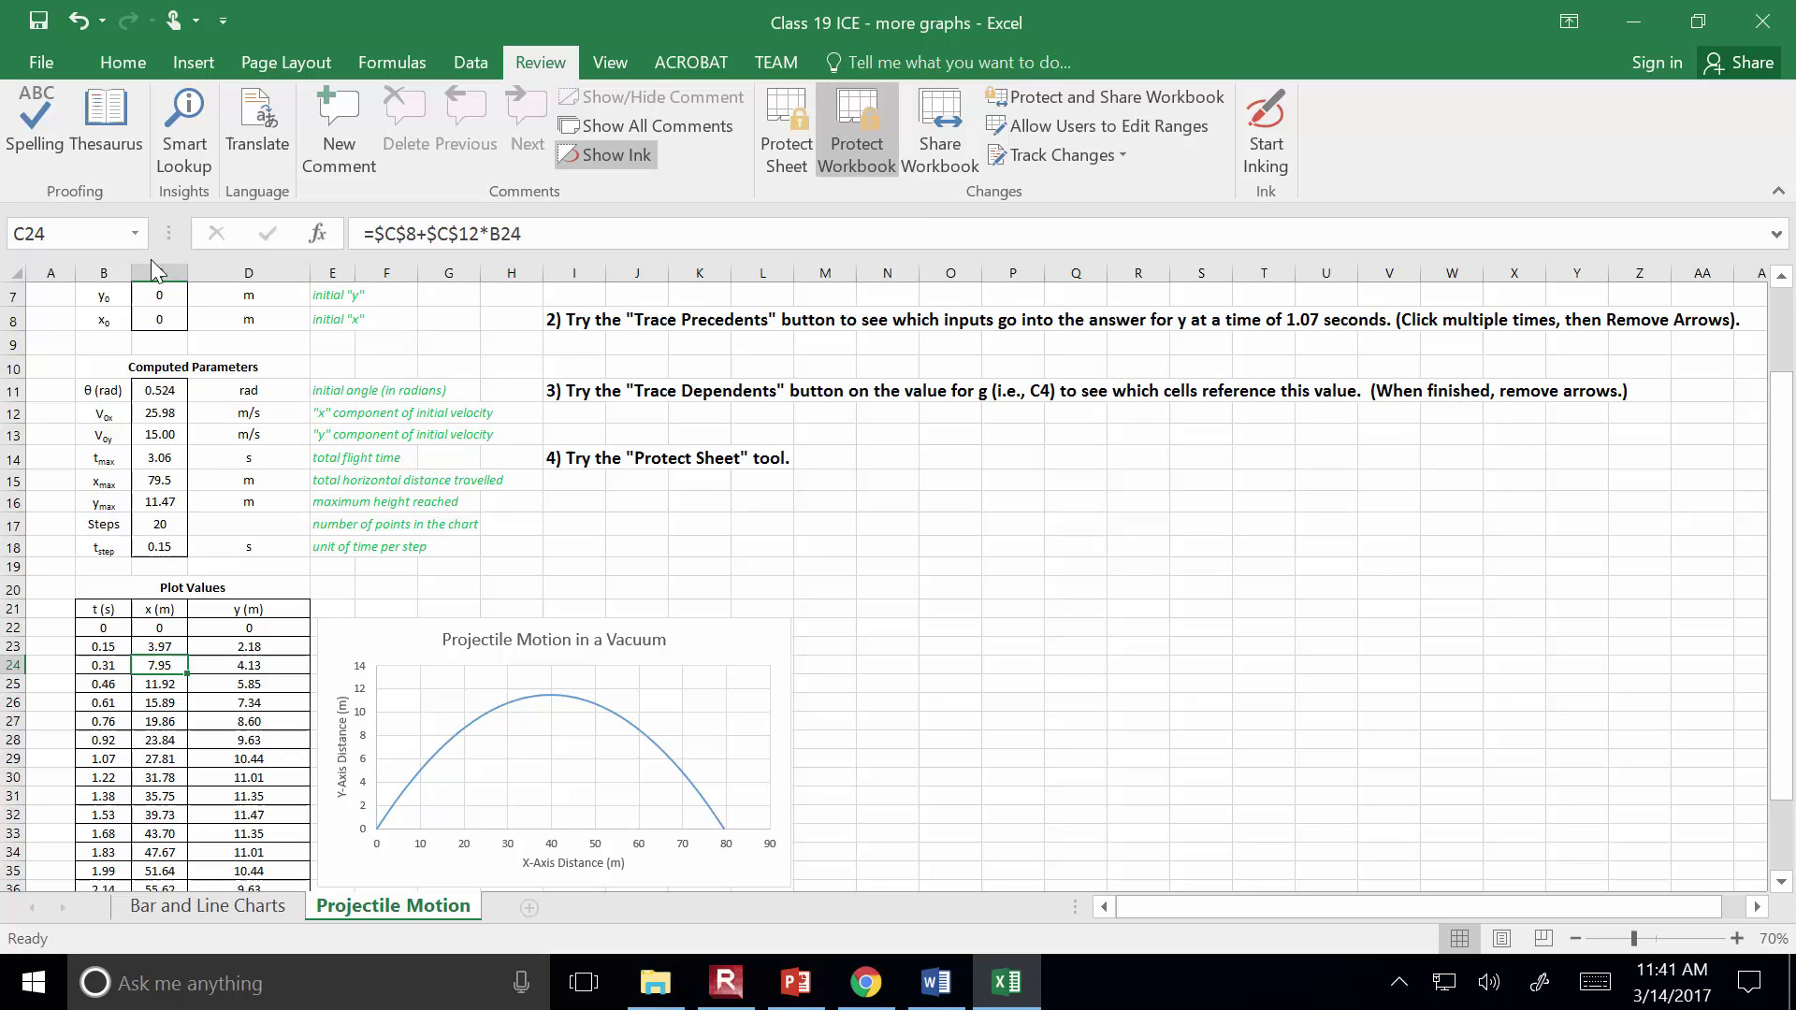
mouse_move(186, 271)
left_mouse_down()
mouse_move(266, 280)
mouse_move(212, 276)
left_mouse_up()
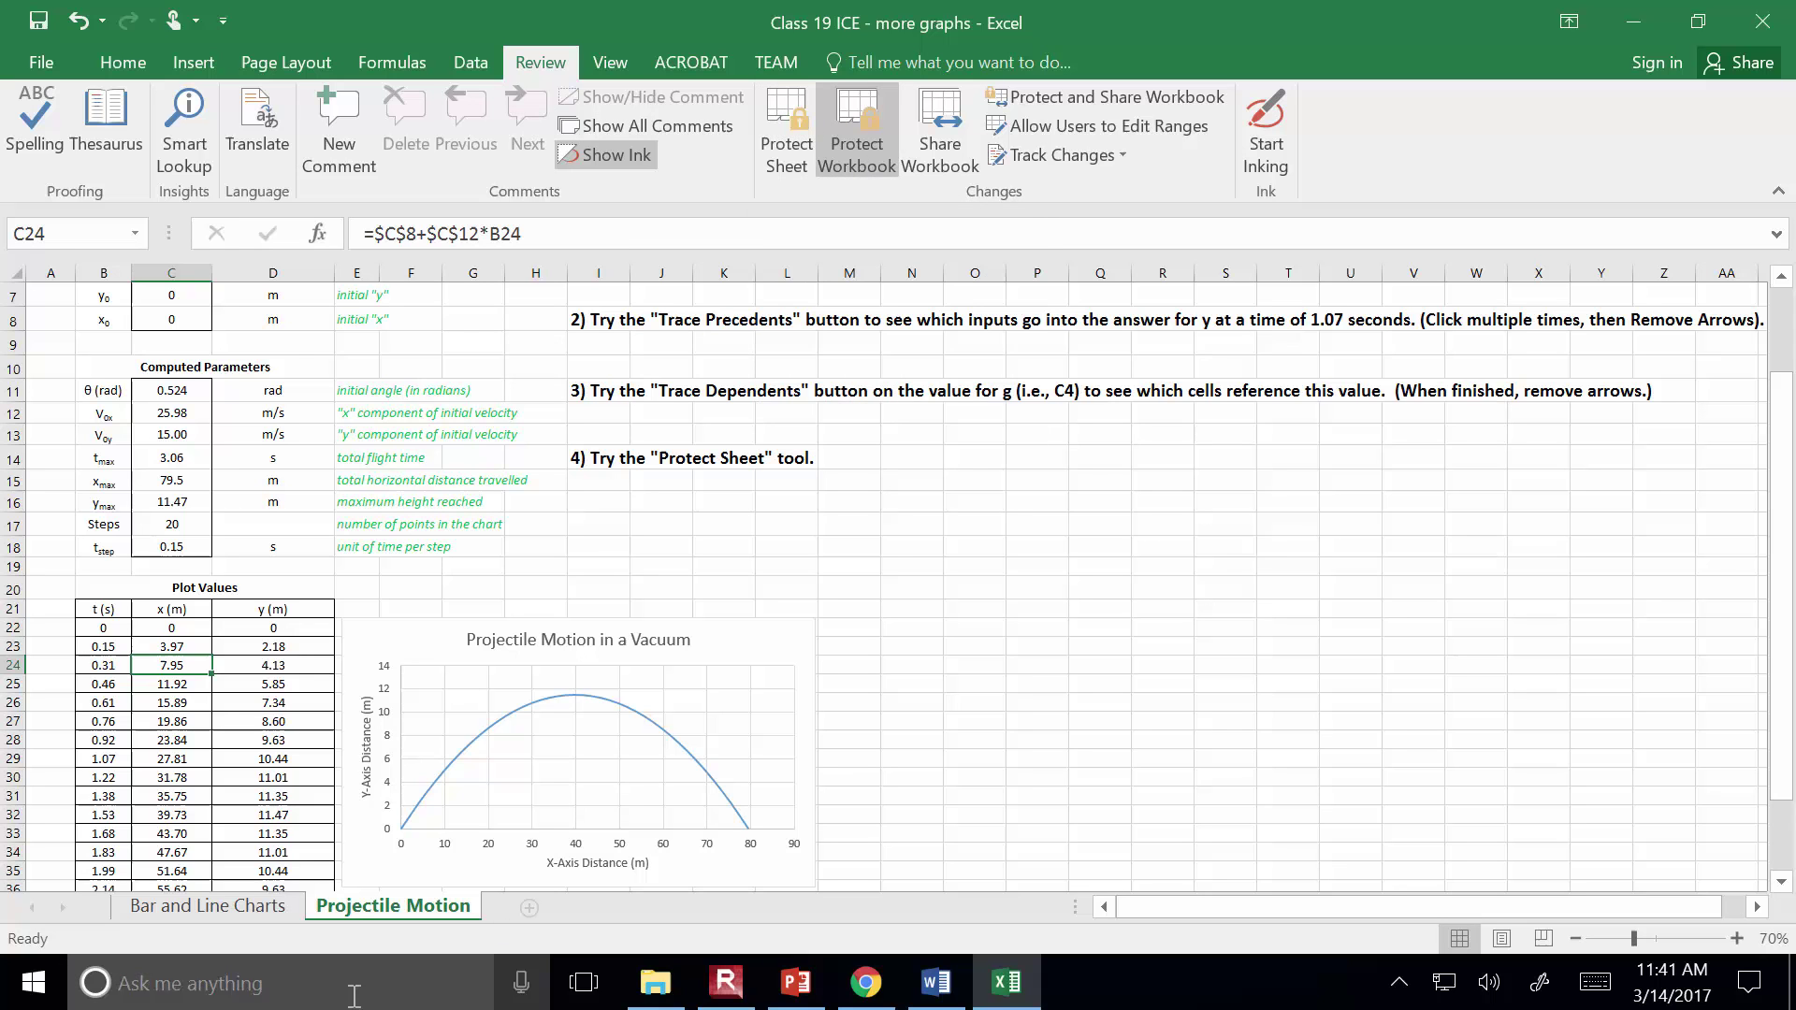
Briefly group the Bar and Line Charts and Projectile Motion sheets, then select Q17 on Projectile Motion
left_click(205, 912)
left_click(370, 907, "ctrl")
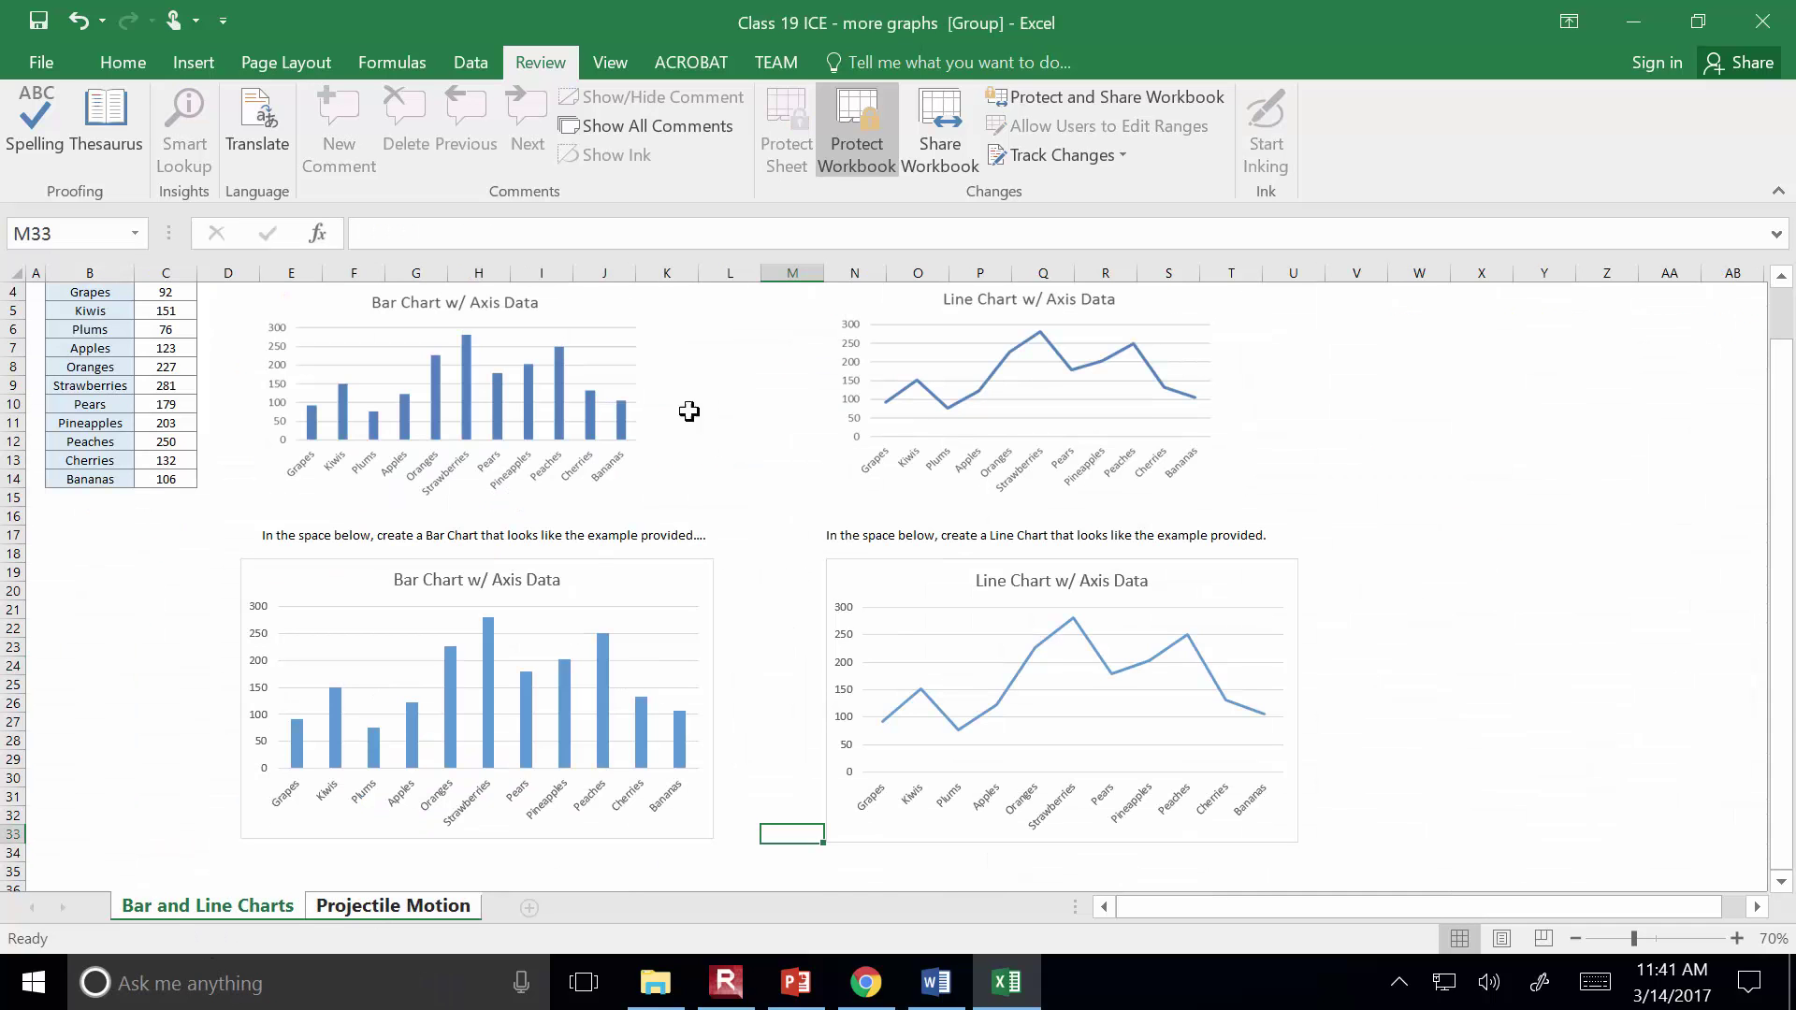
left_click(408, 910)
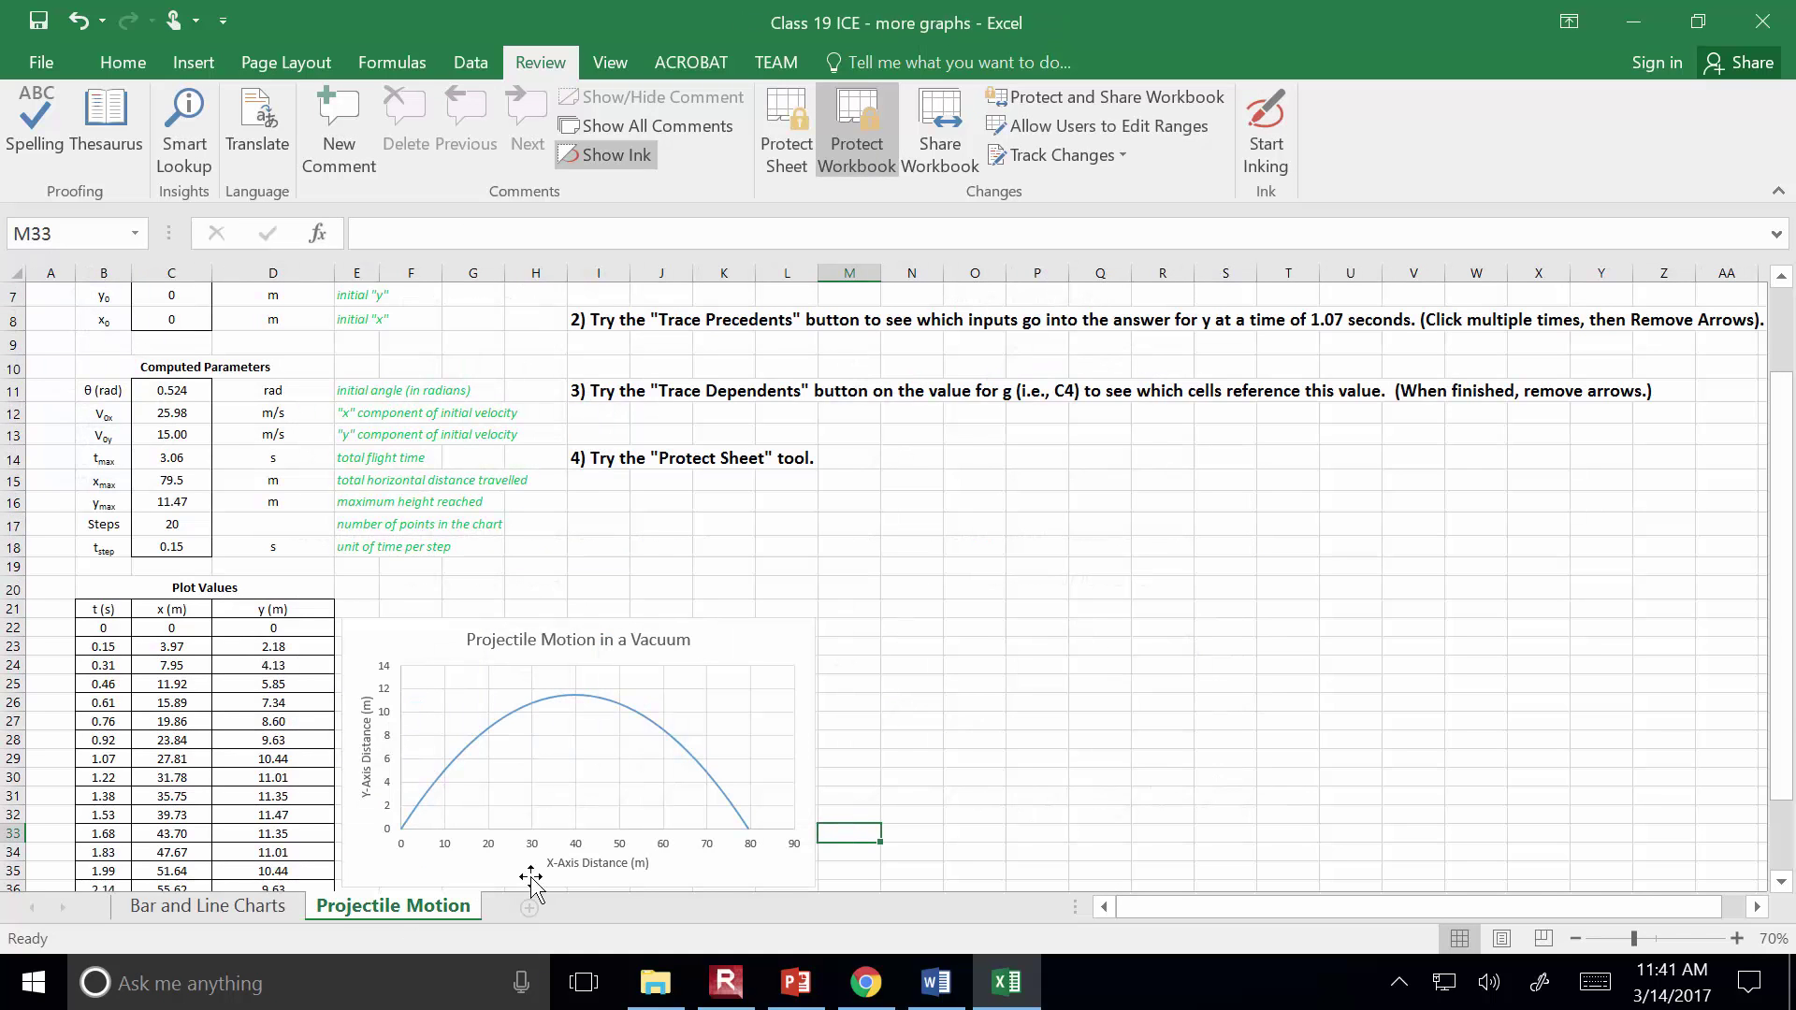
left_click(1091, 530)
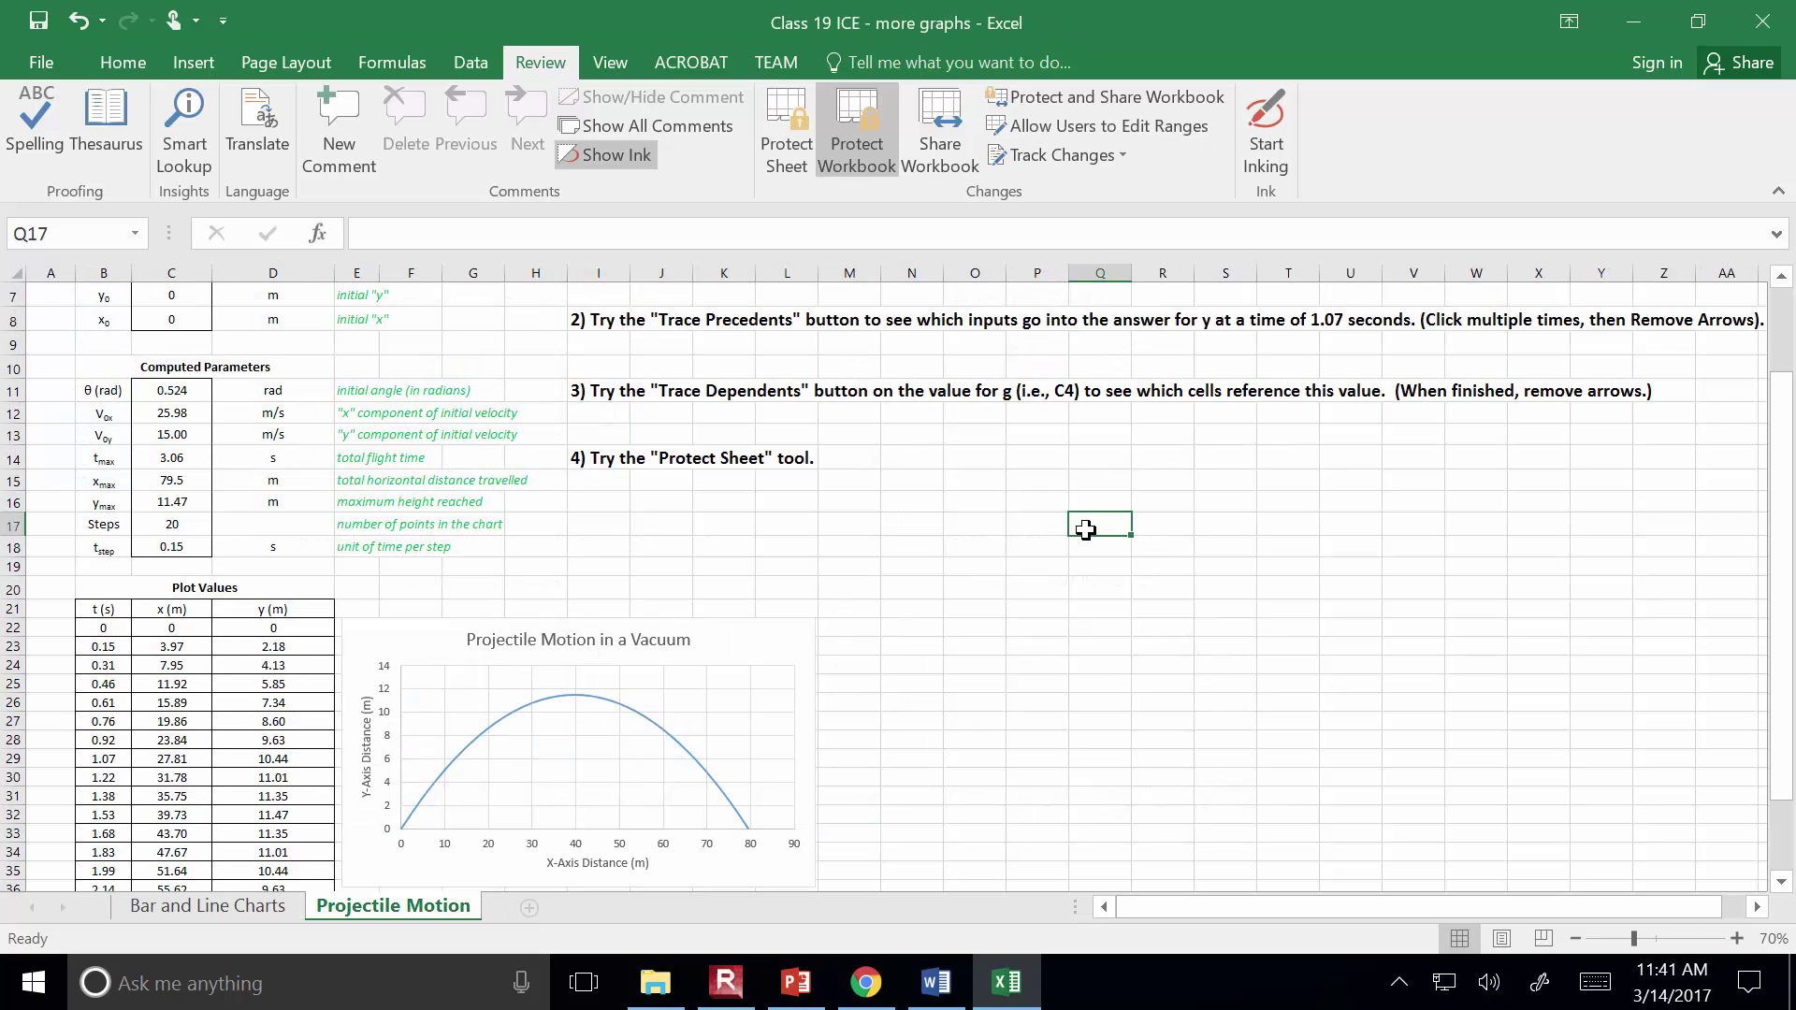
Inspect the lower bar and line charts, then switch to Word and the browser
left_click(268, 909)
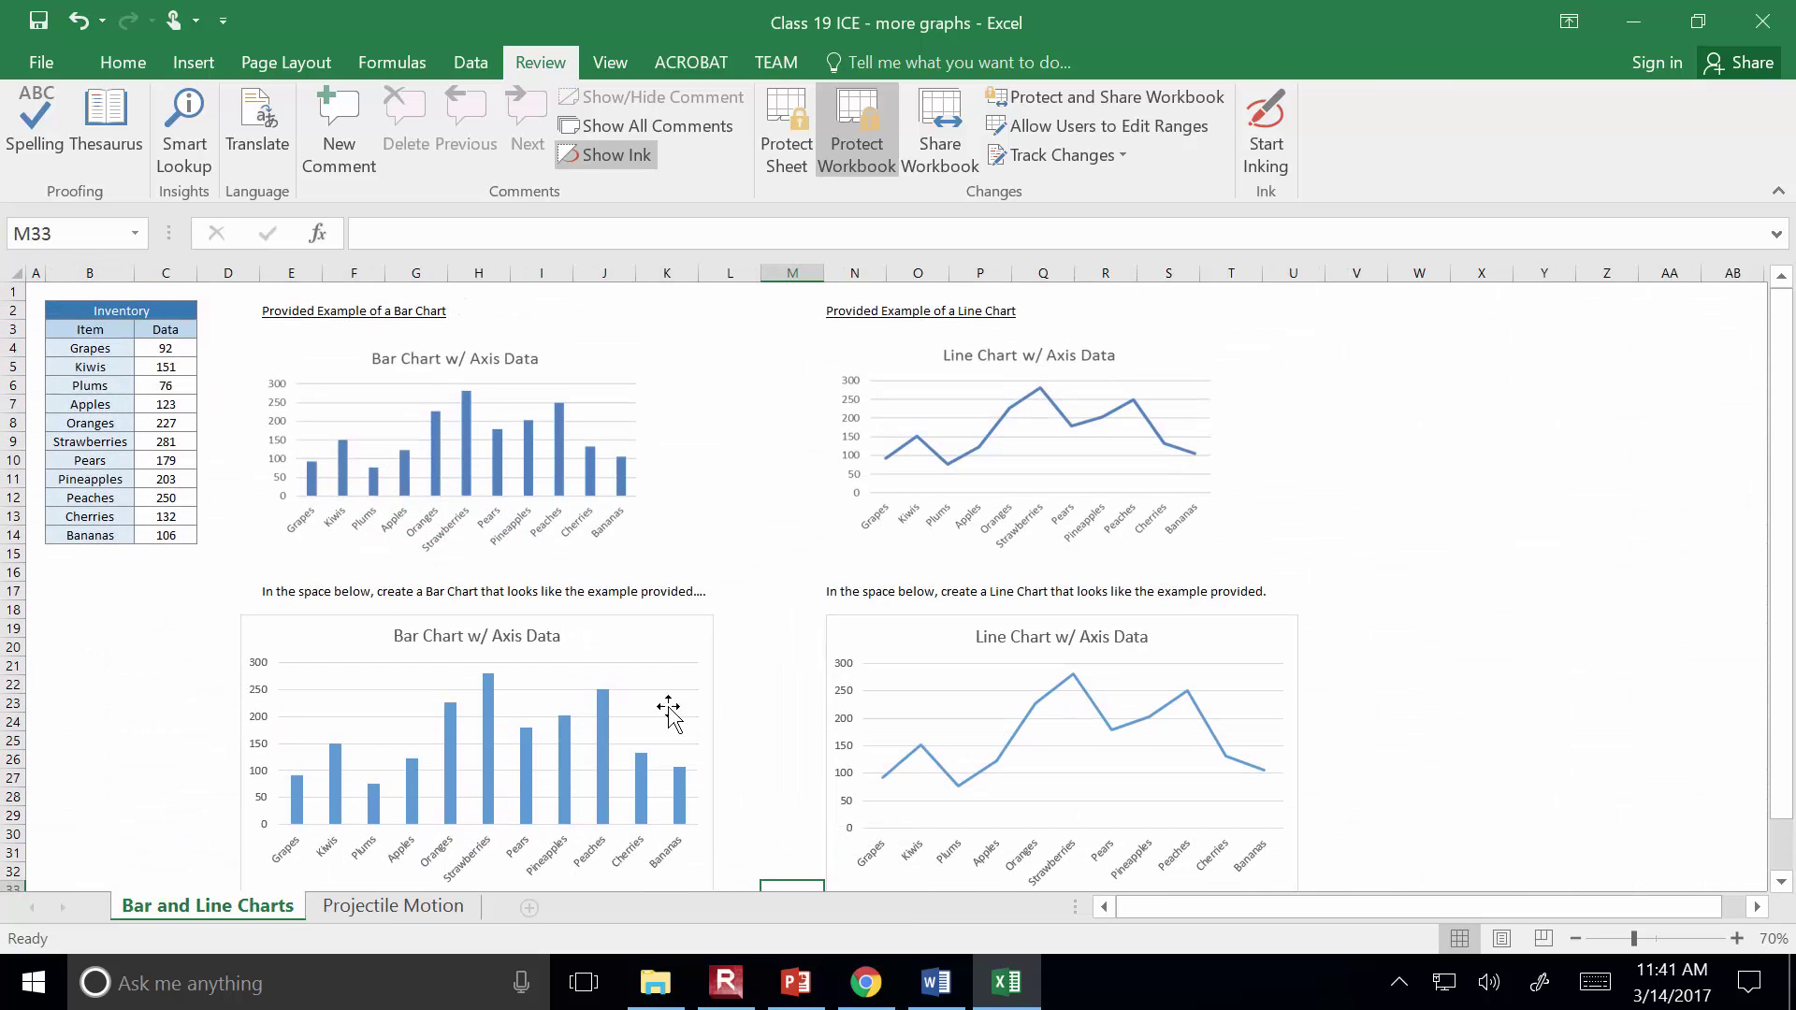
left_click(453, 706)
left_click(926, 636)
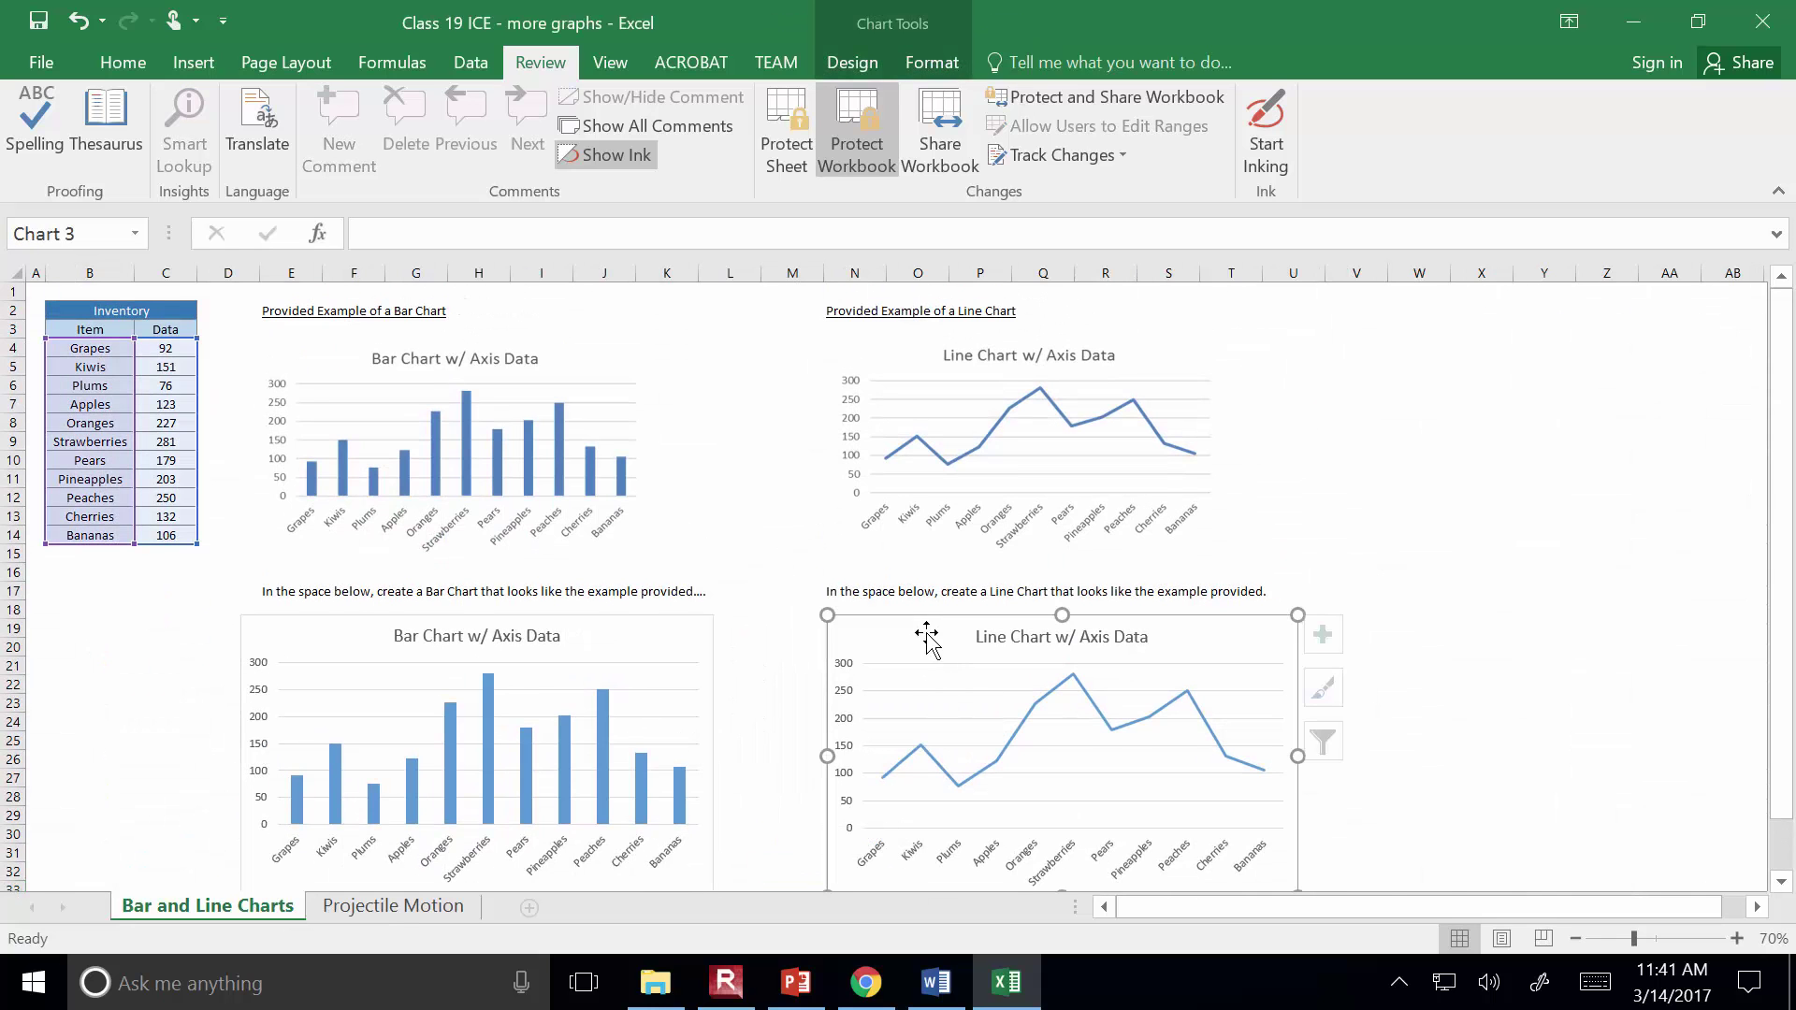
left_click(705, 649)
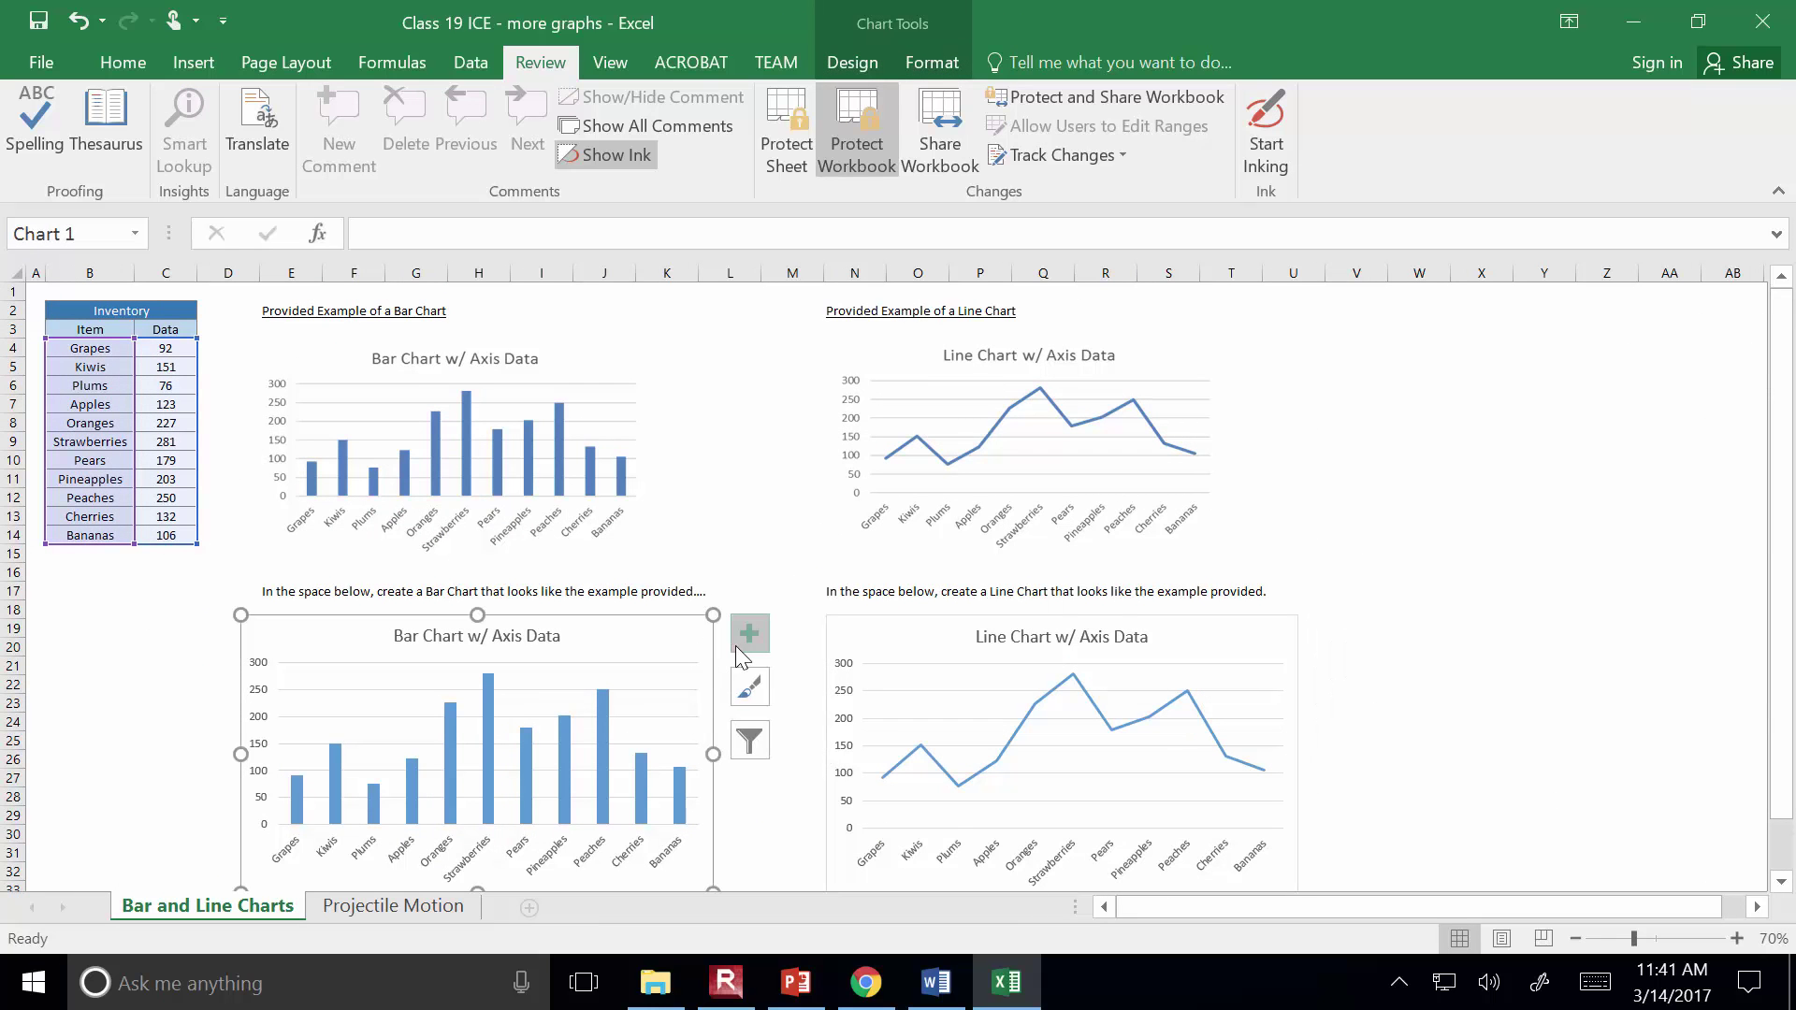
left_click(888, 647)
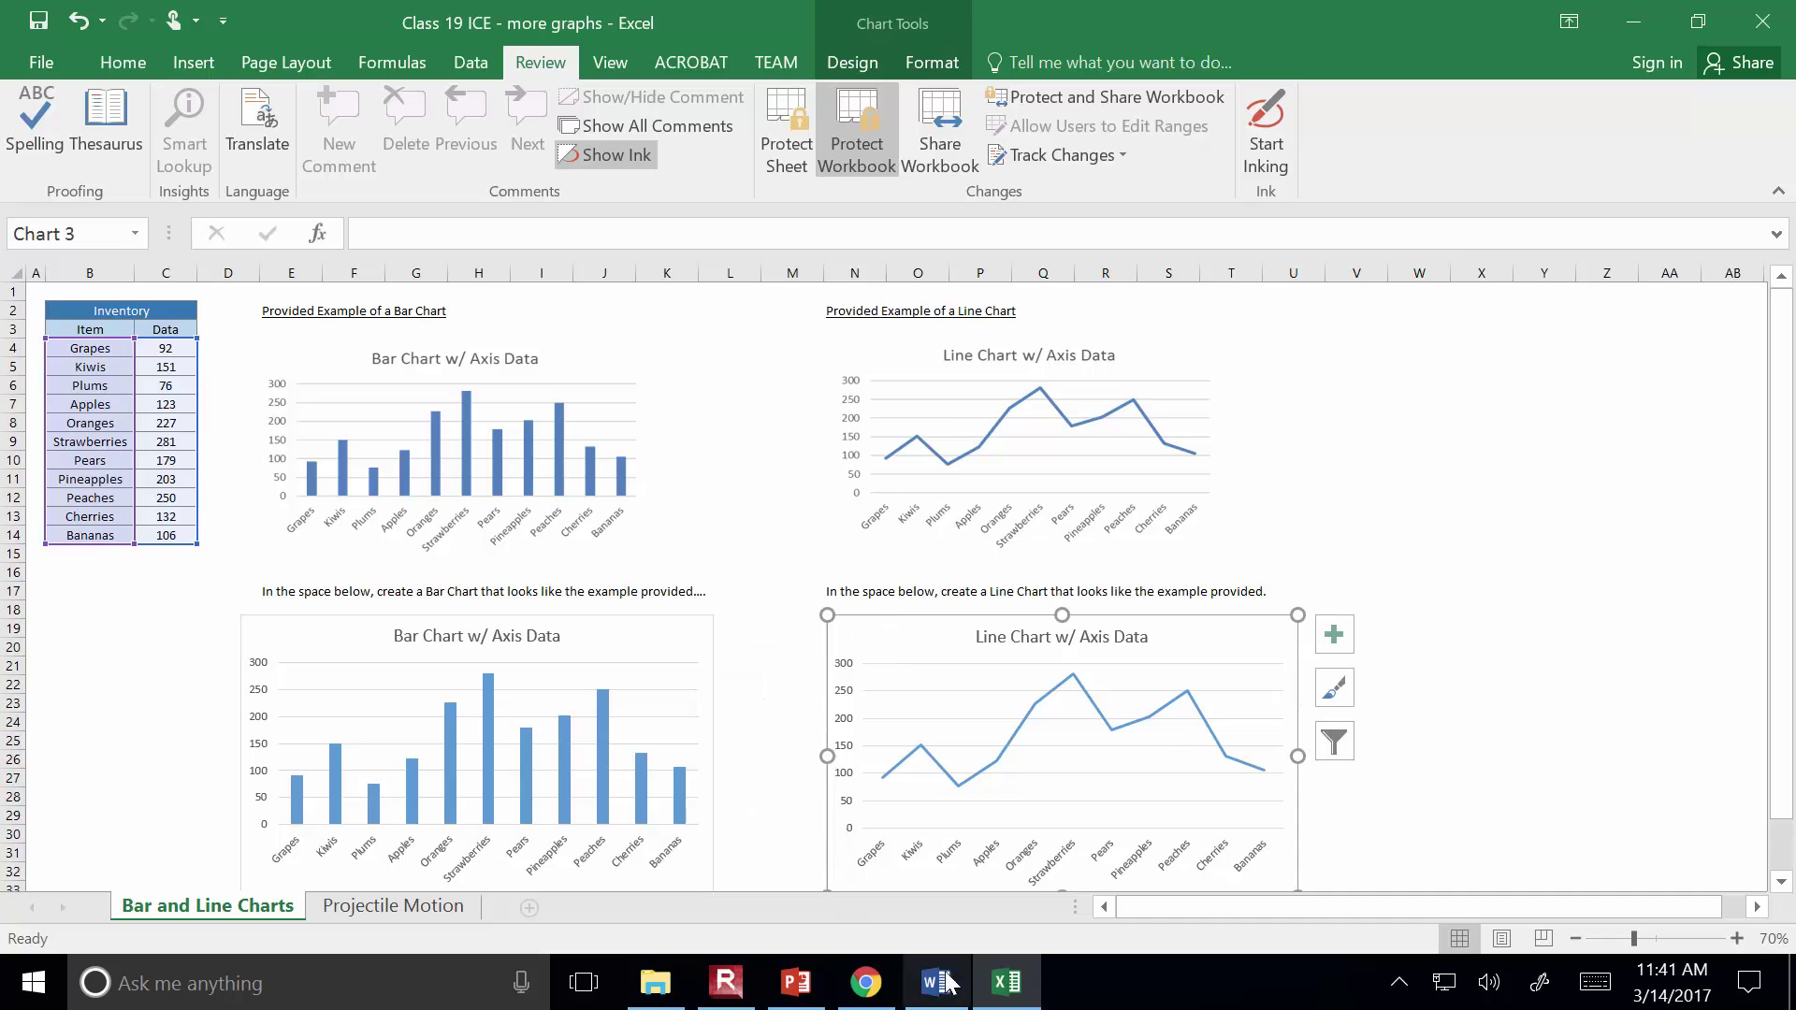
left_click(940, 982)
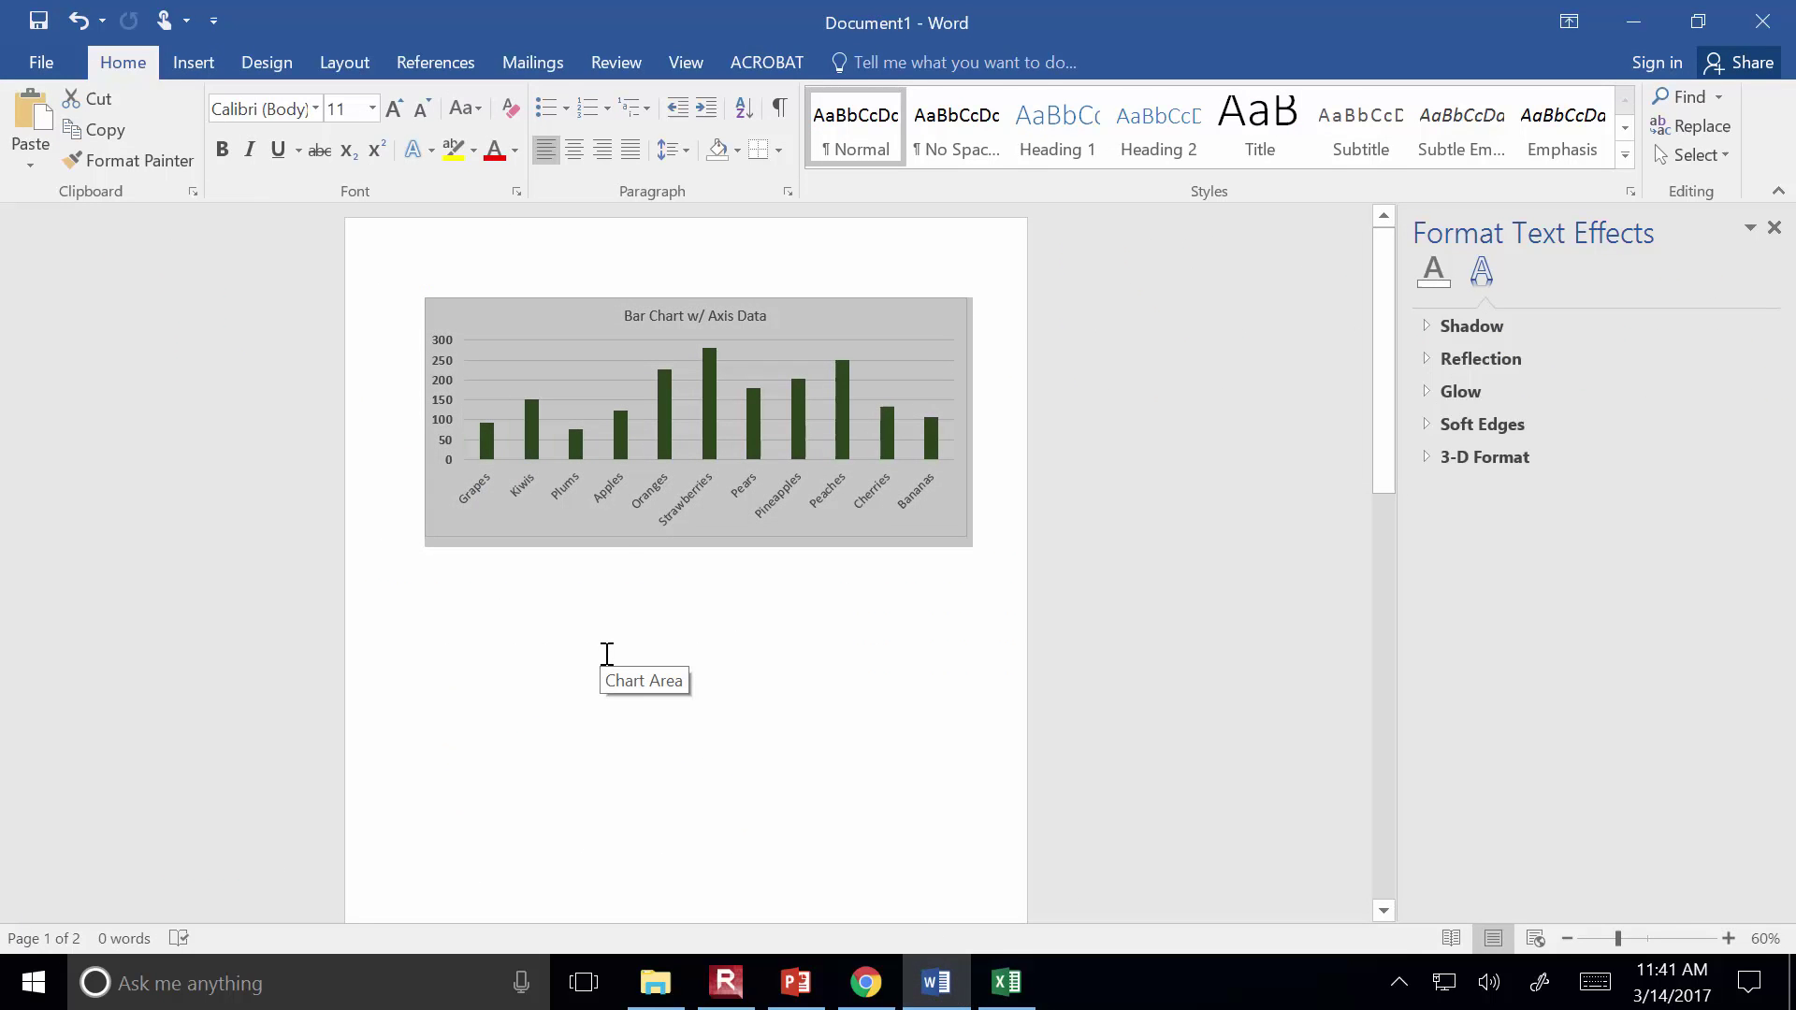
left_click(866, 998)
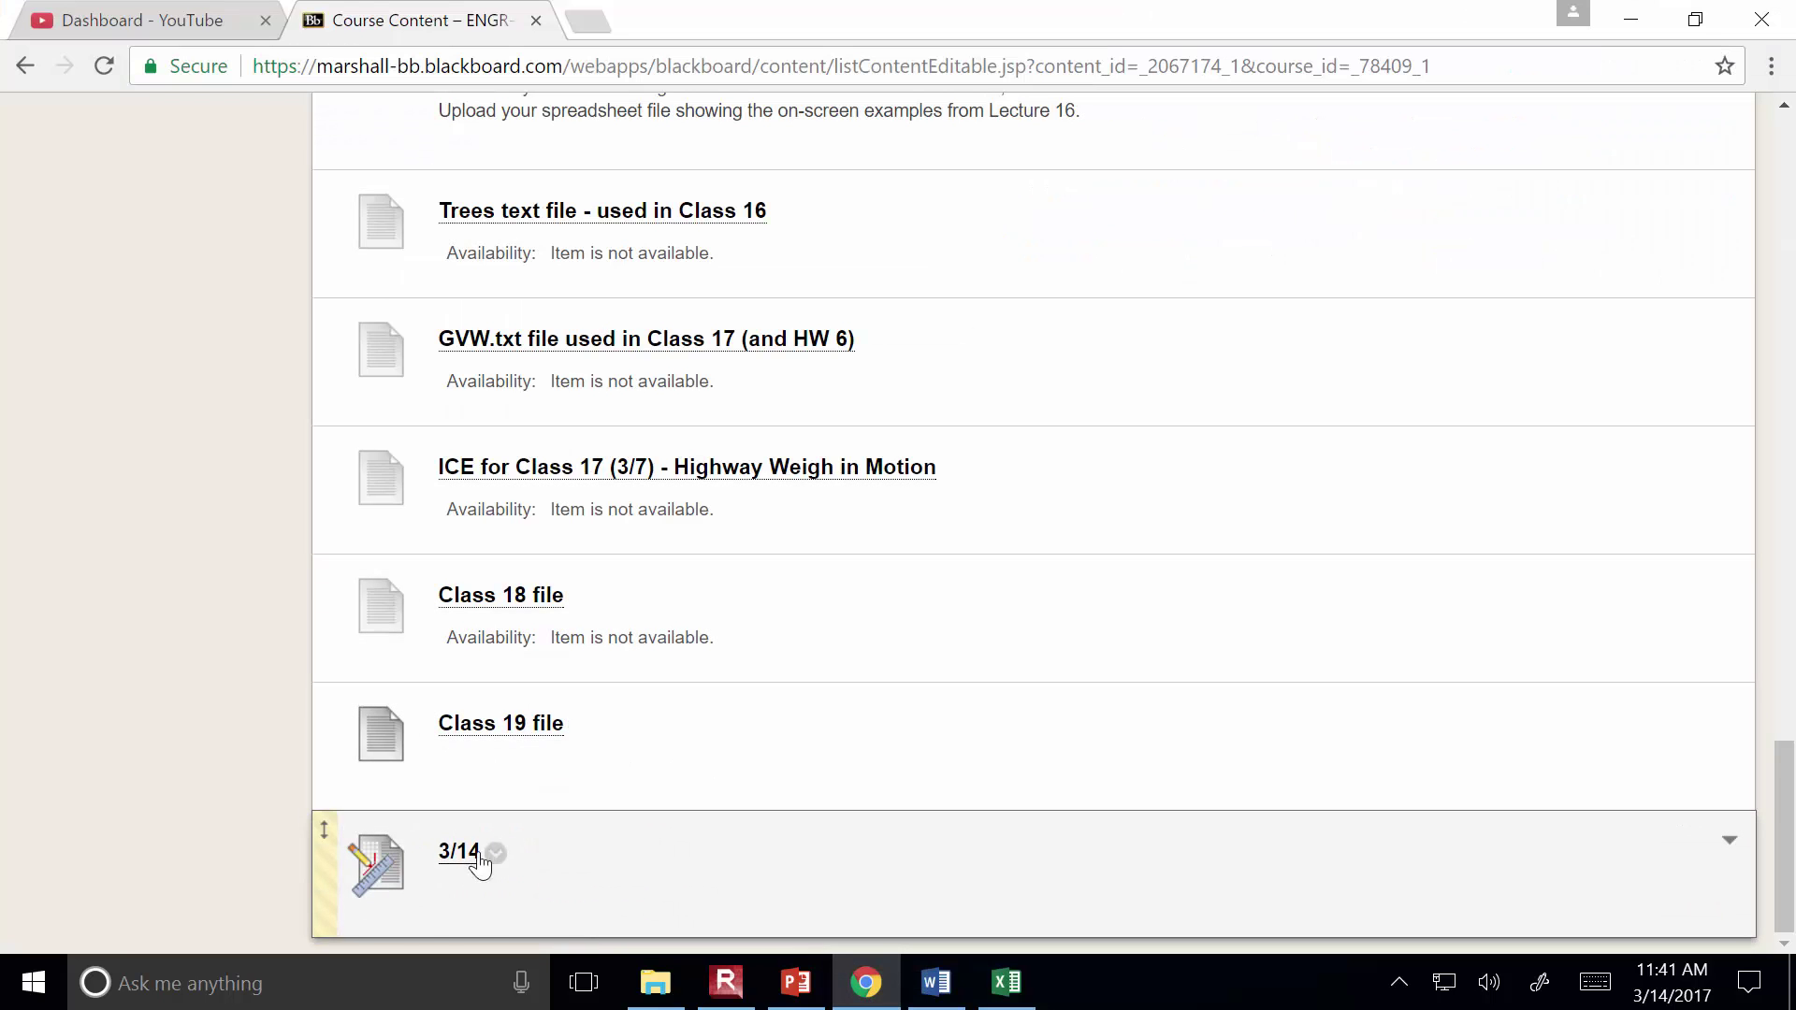
Preview the 3/14 upload assignment, opening Browse My Computer and cancelling without attaching
left_click(459, 860)
scroll(721, 726, "down", 5)
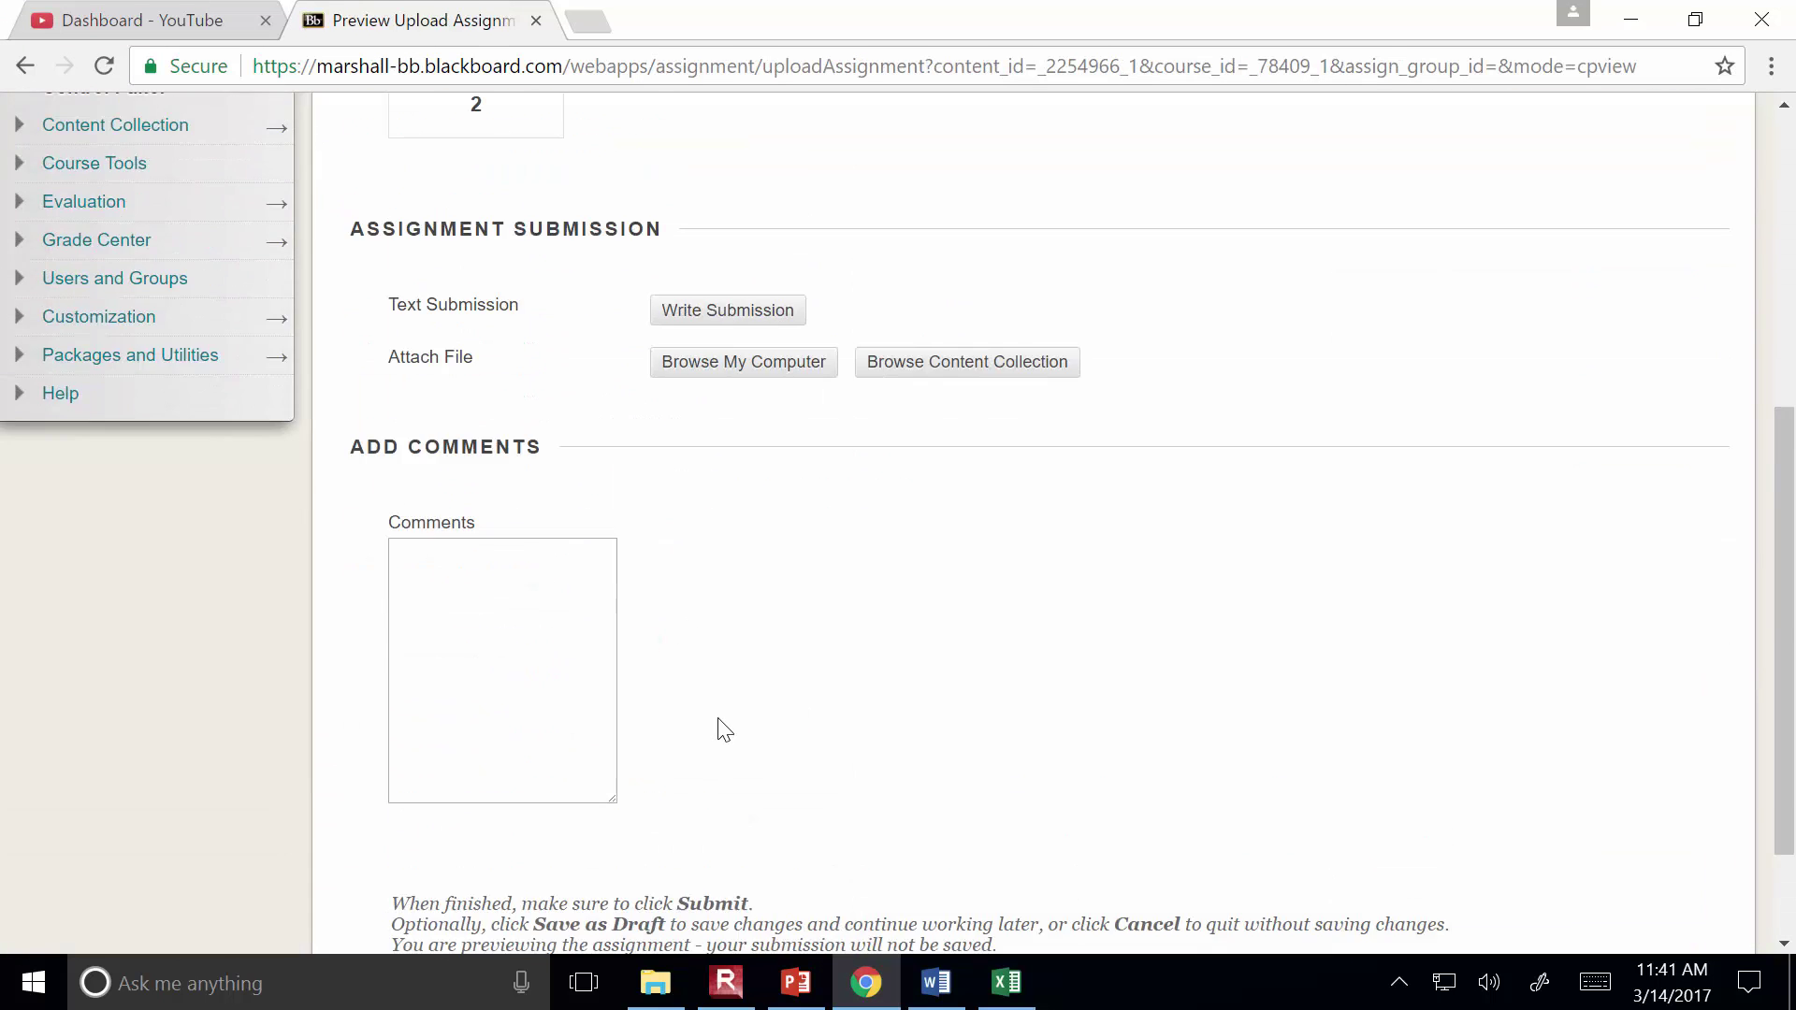
left_click(720, 362)
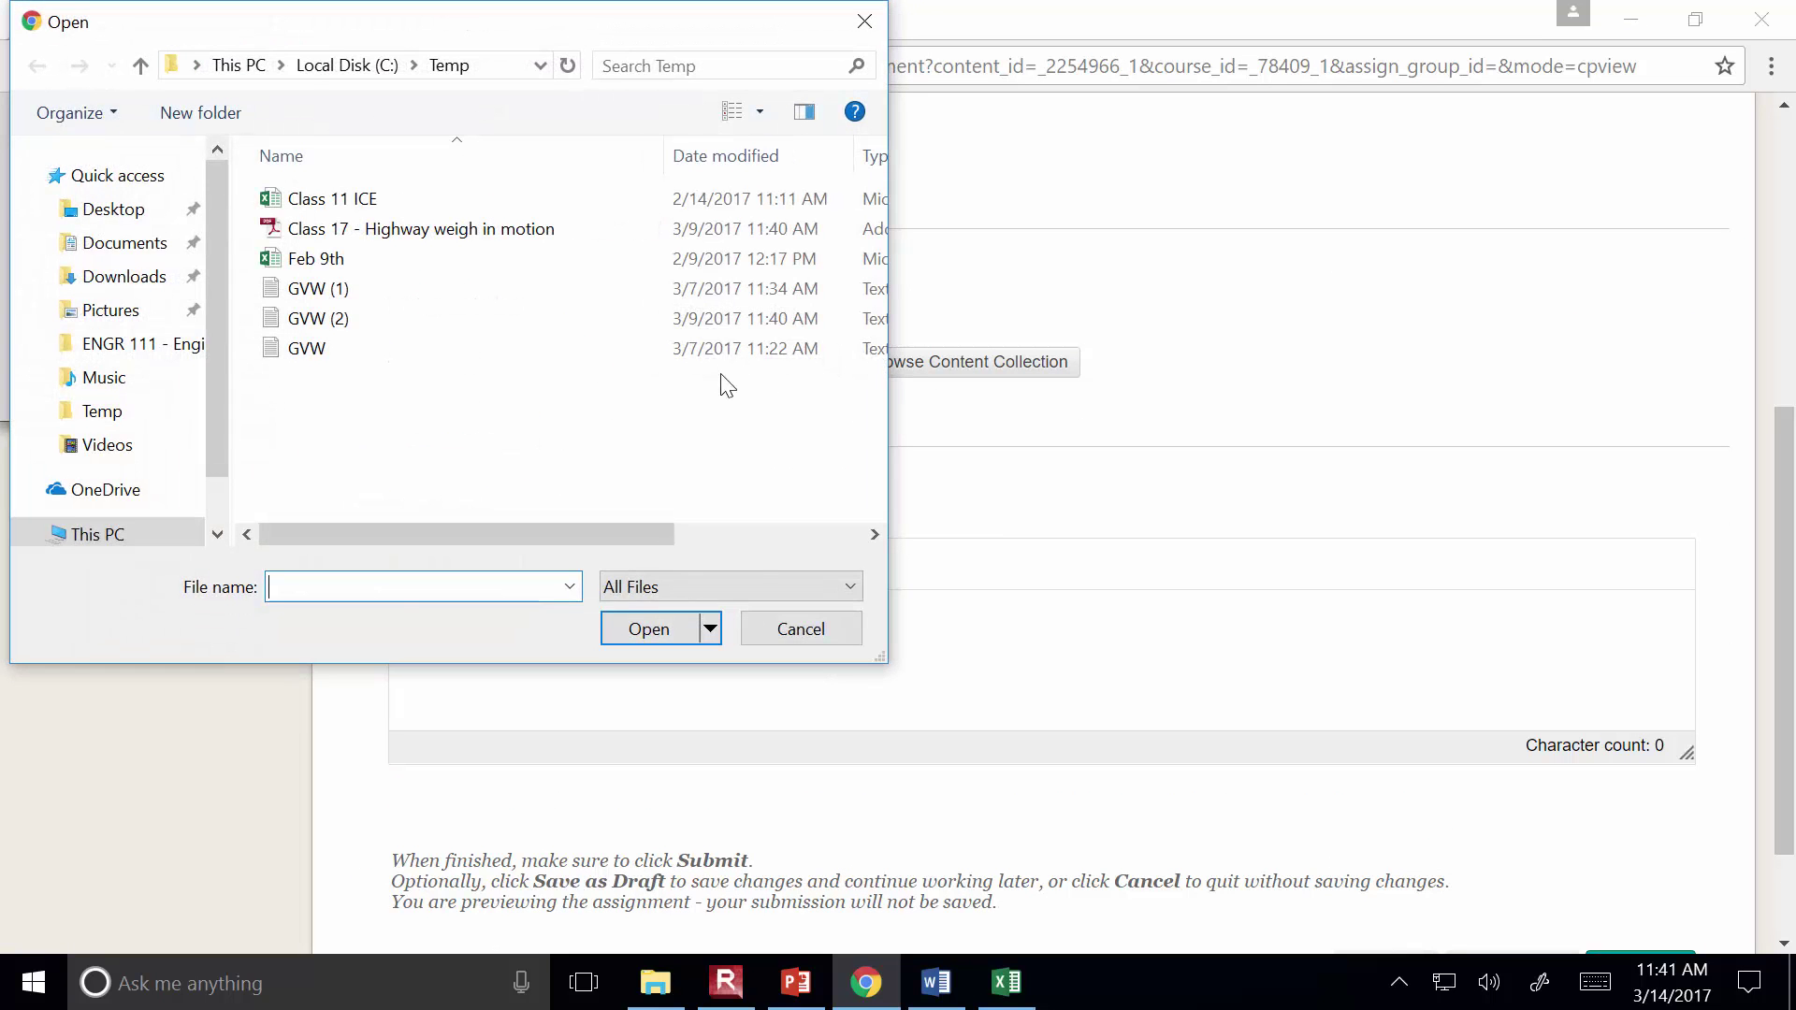
left_click(814, 625)
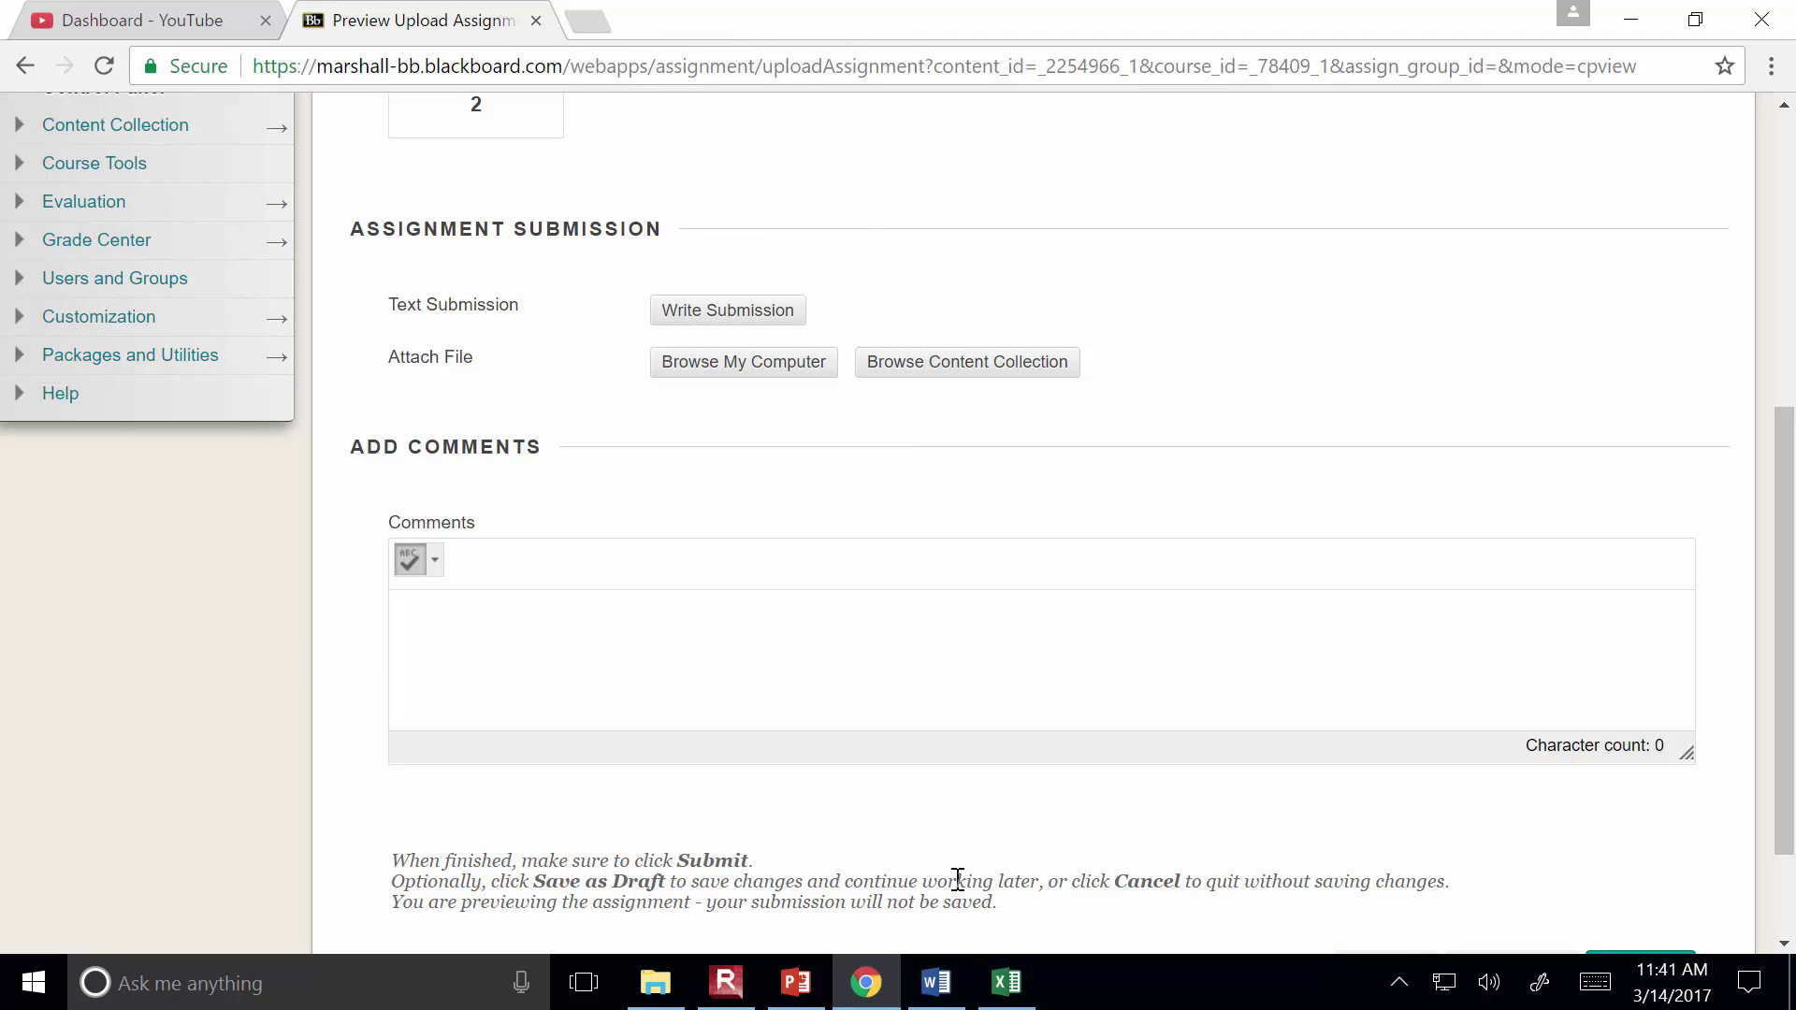
scroll(956, 872, "up", 5)
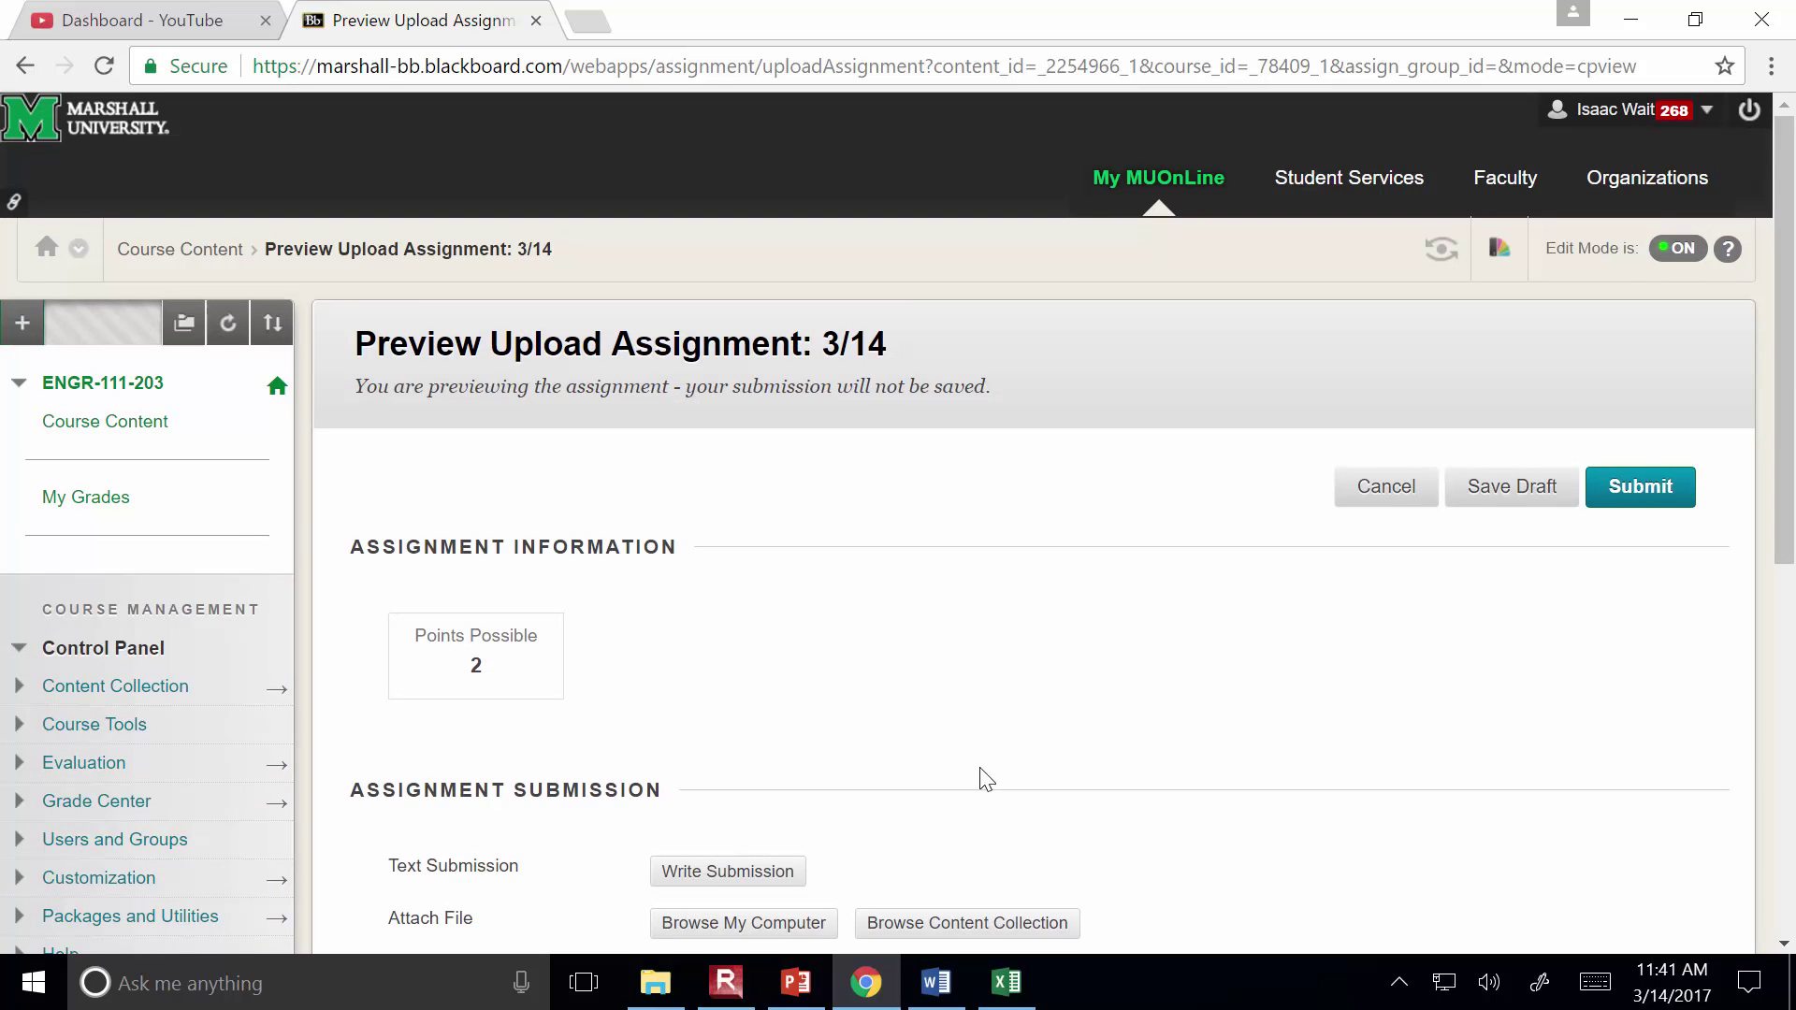
Present the 'ENGR 111 - Lecture 19' title slide full-screen in PowerPoint
left_click(796, 982)
left_click_drag(353, 776, 358, 112)
left_click(280, 281)
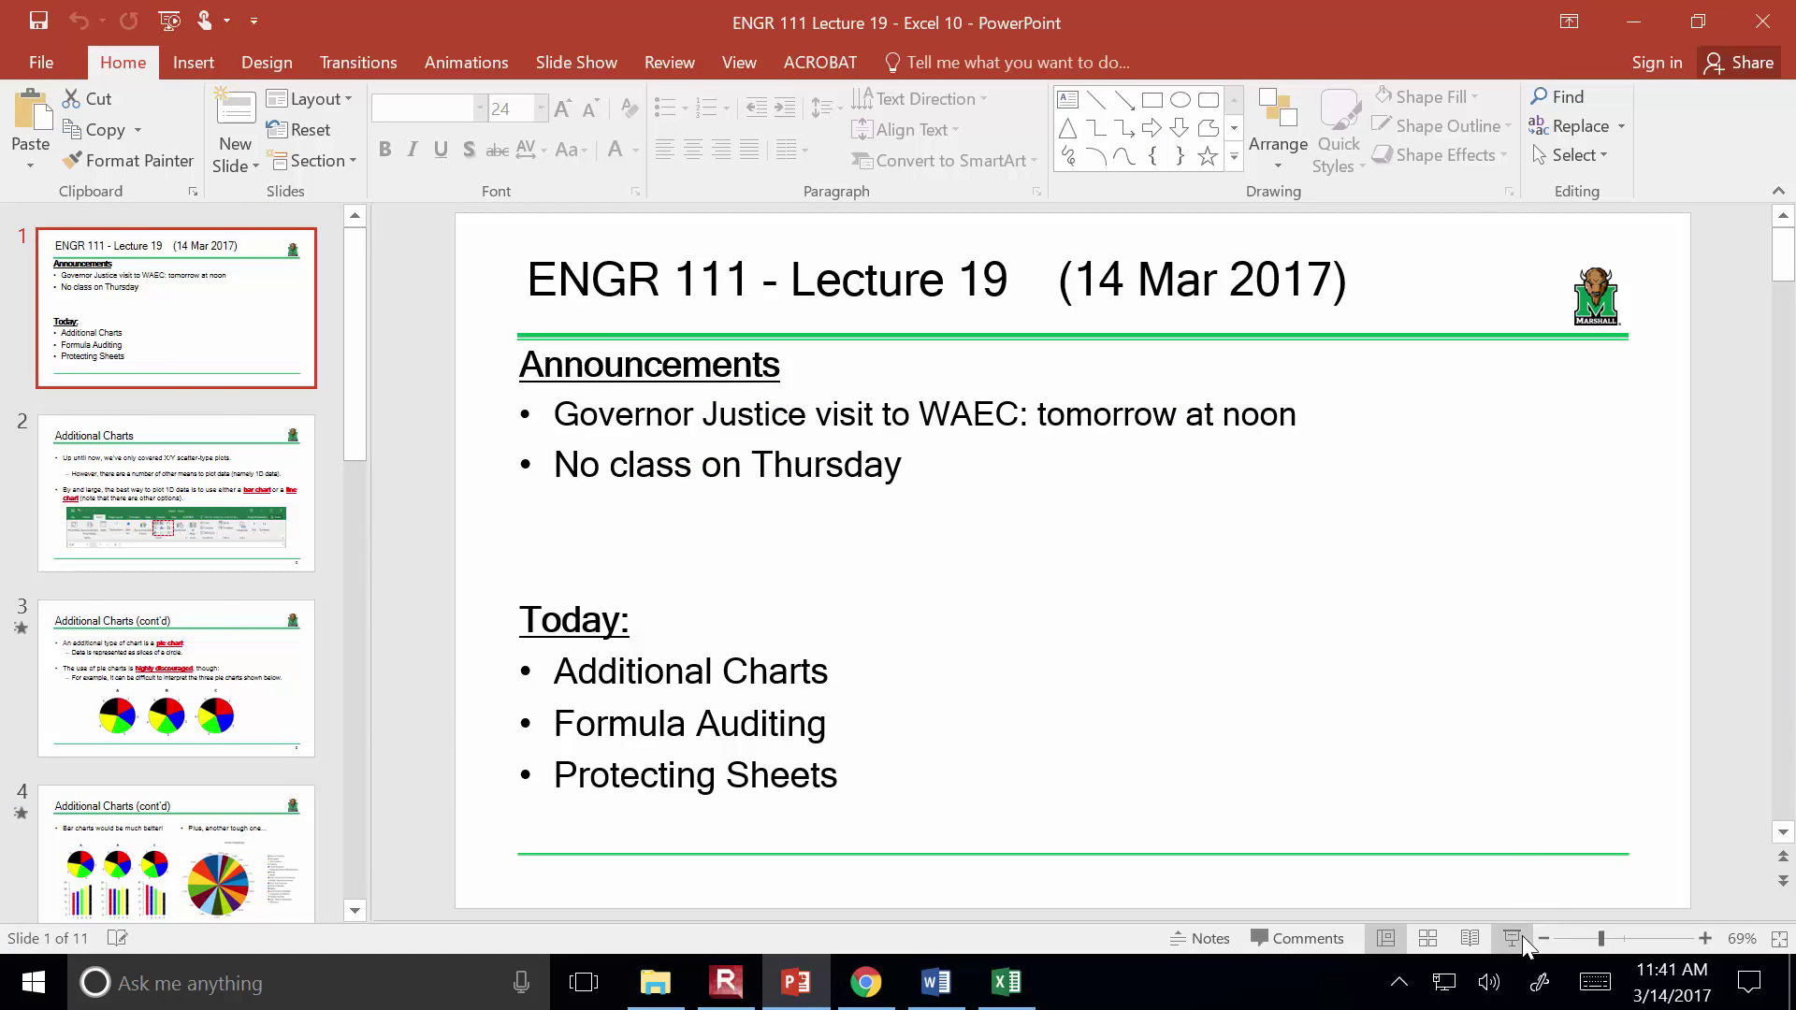
left_click(1513, 938)
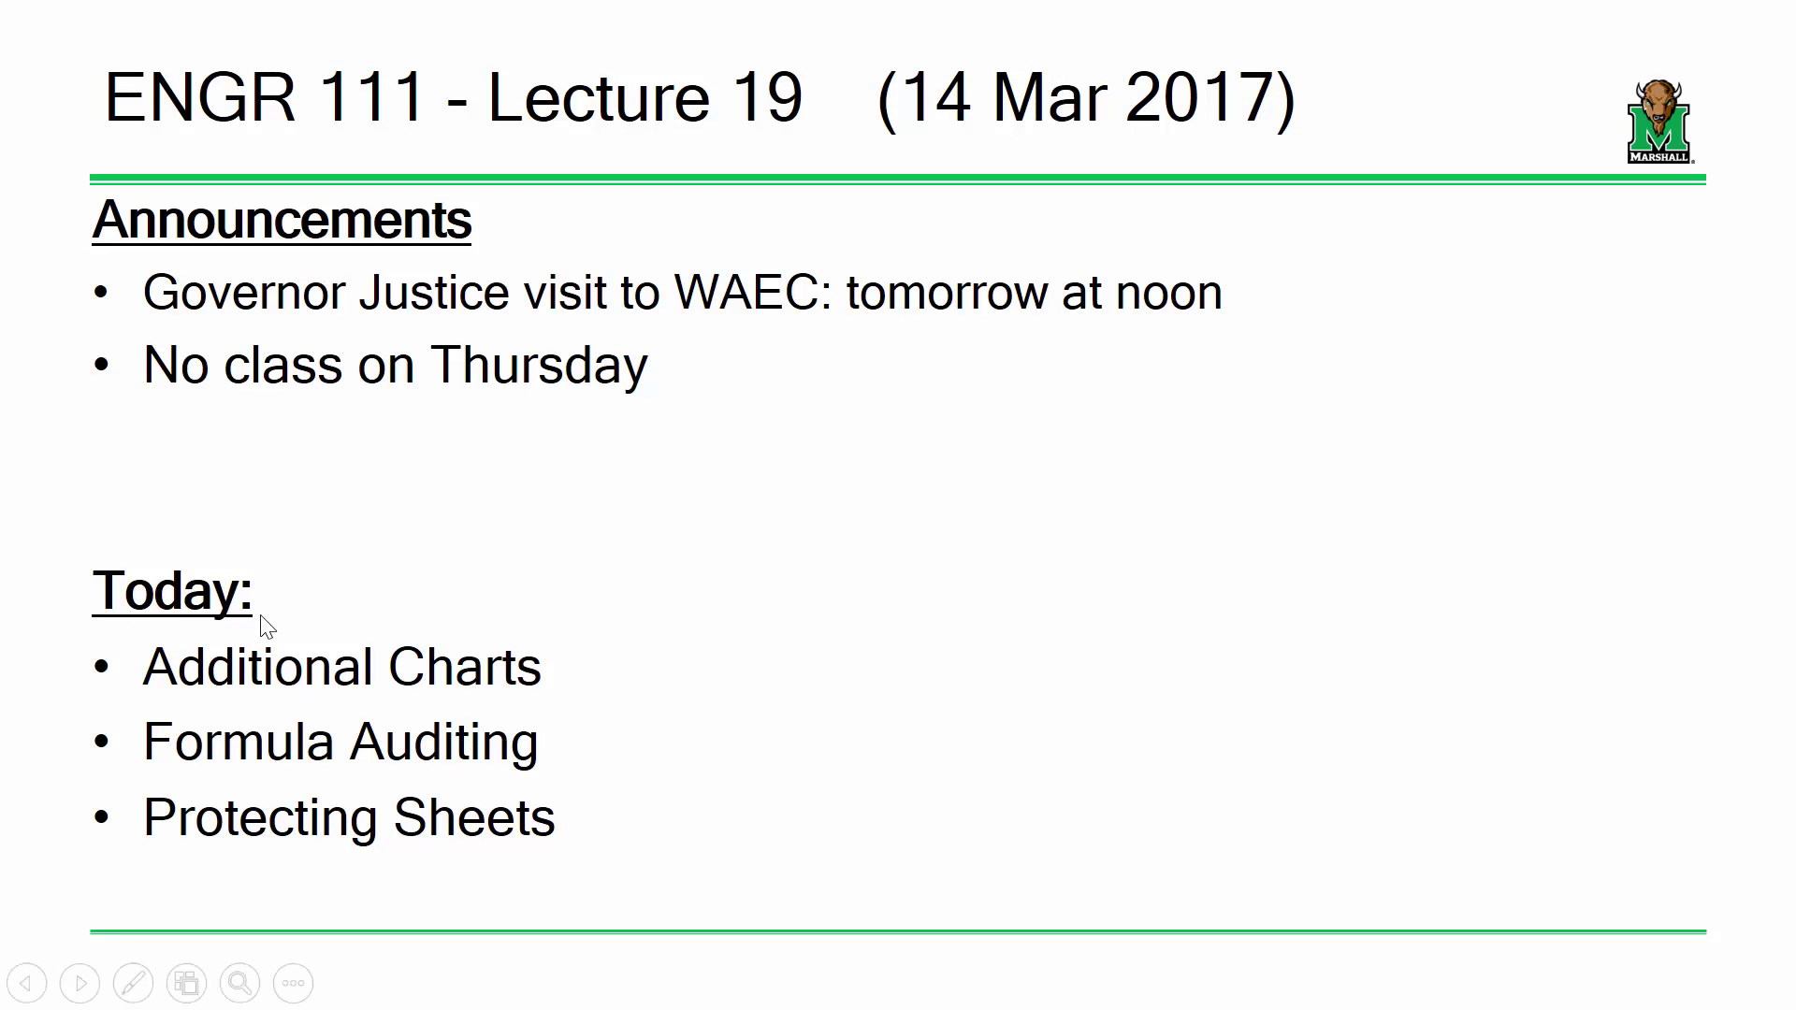